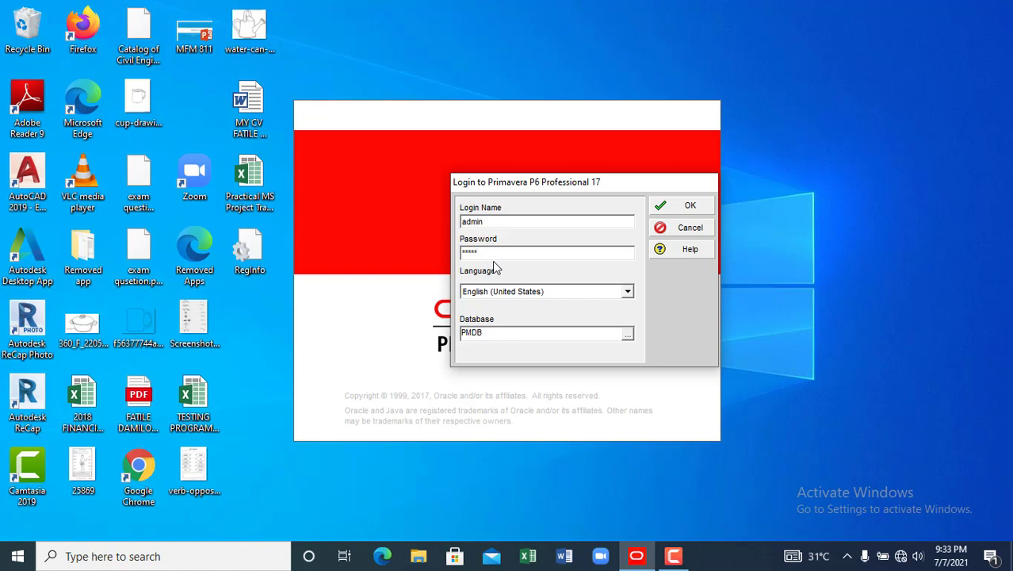
- Log in to the PMDB database so P6 loads the CORMART POW (Revised 5) schedule
{"action": "left_click", "coordinate": [670, 208]}
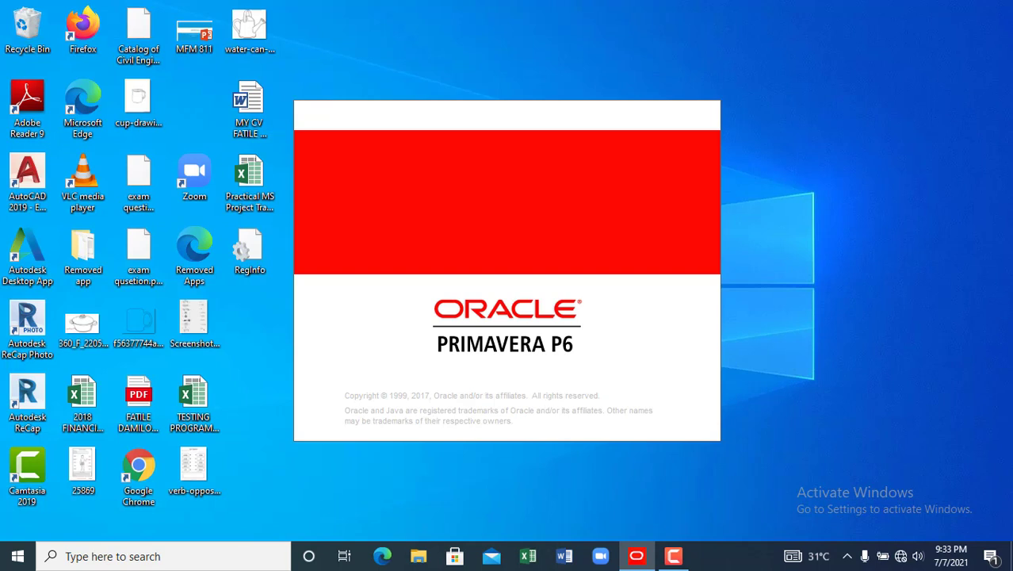
{"action": "left_click", "coordinate": [673, 556]}
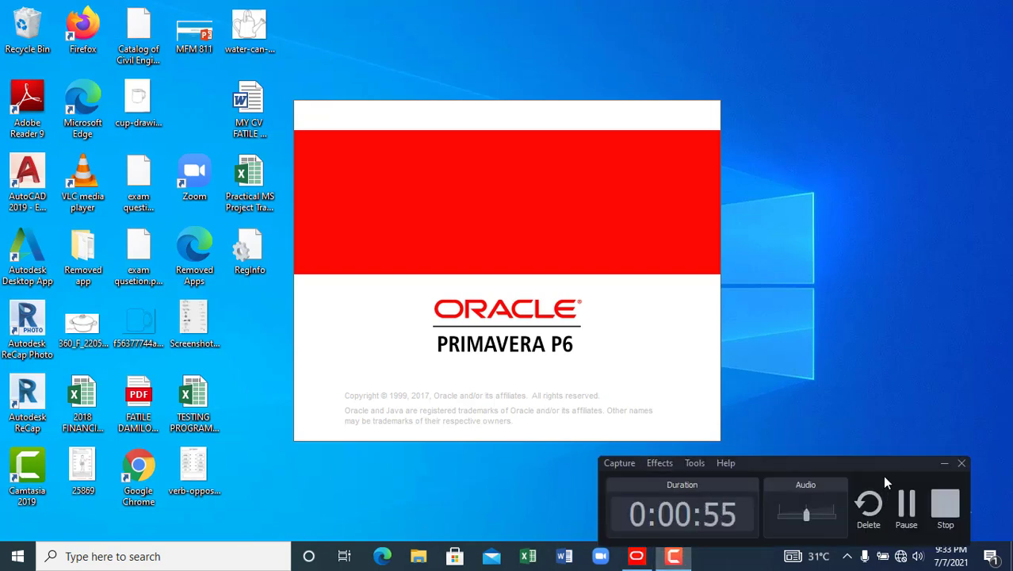
{"action": "left_click", "coordinate": [944, 463]}
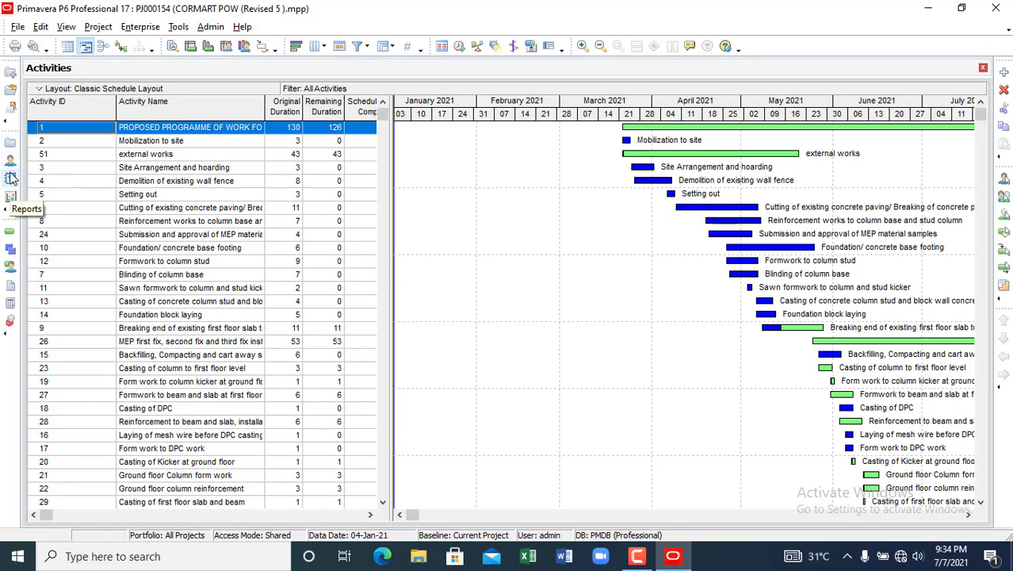
- Switch to the Projects window listing PJ000154 CORMART POW (Revised 5) under Enterprise
{"action": "left_click", "coordinate": [9, 137]}
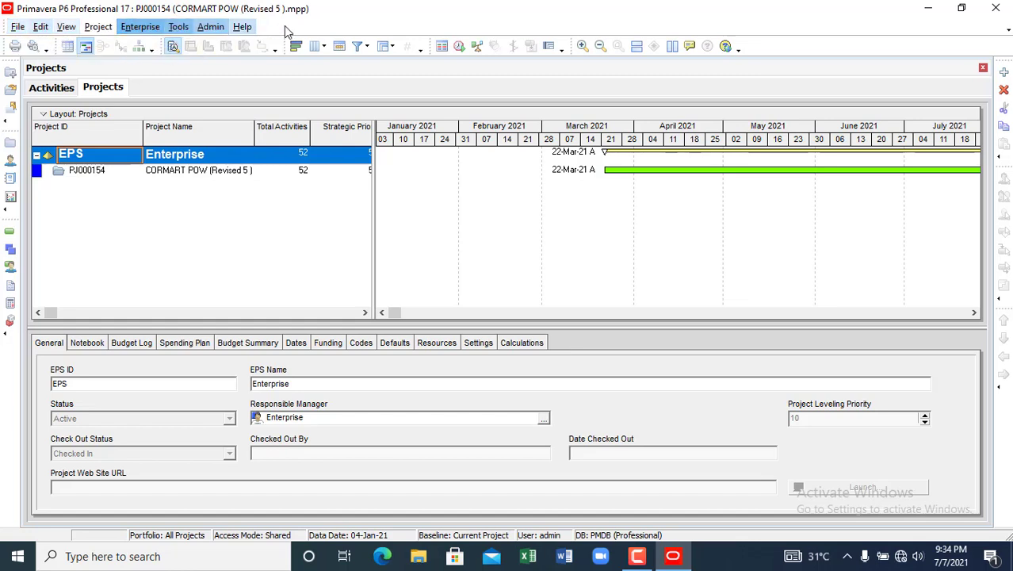
- Look through the File and View menus, then bring up User Preferences on Time Units
{"action": "left_click", "coordinate": [24, 25]}
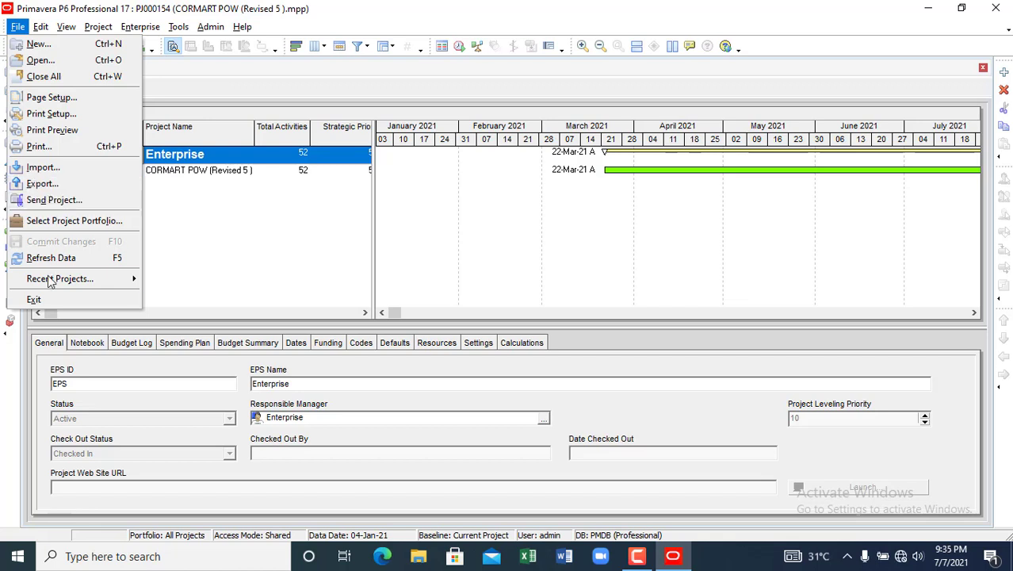
{"action": "key", "text": "Escape"}
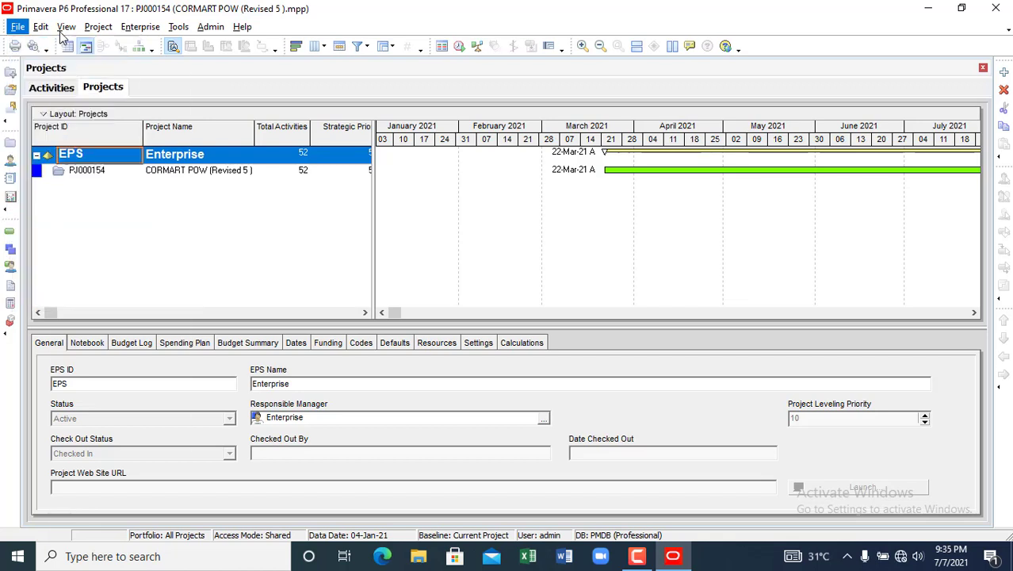
{"action": "left_click", "coordinate": [66, 26]}
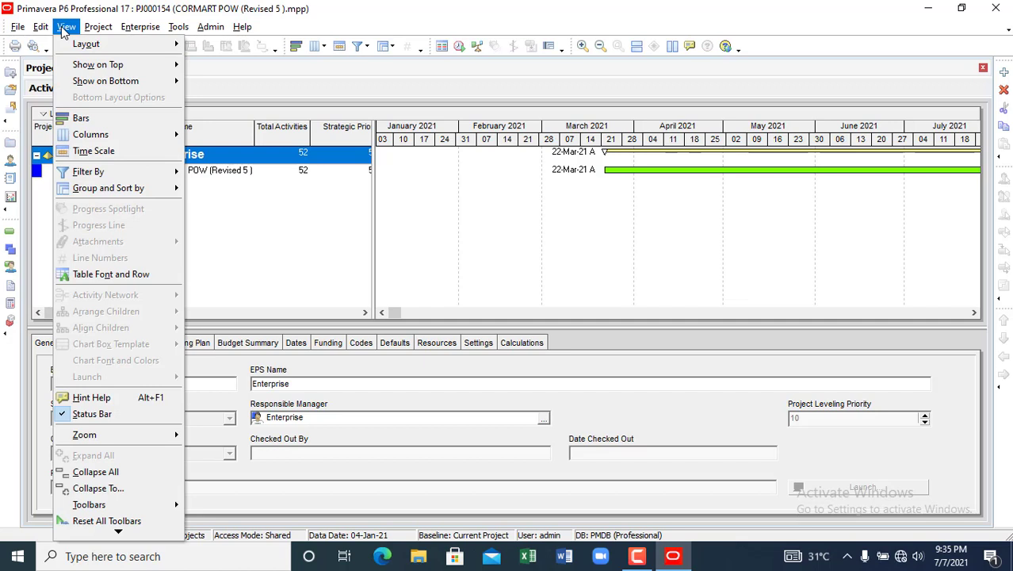
{"action": "mouse_move", "coordinate": [42, 30]}
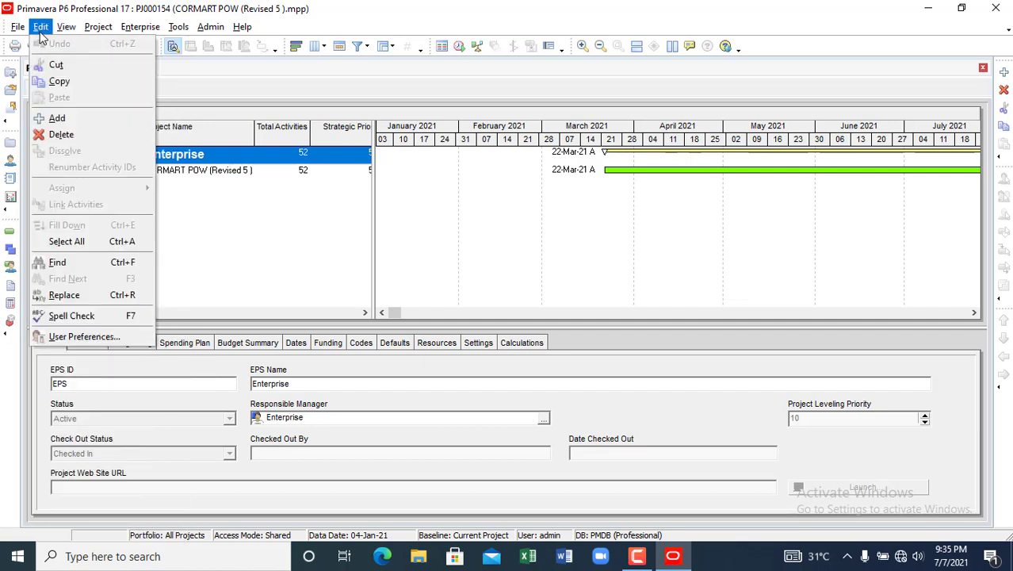
{"action": "key", "text": "Escape"}
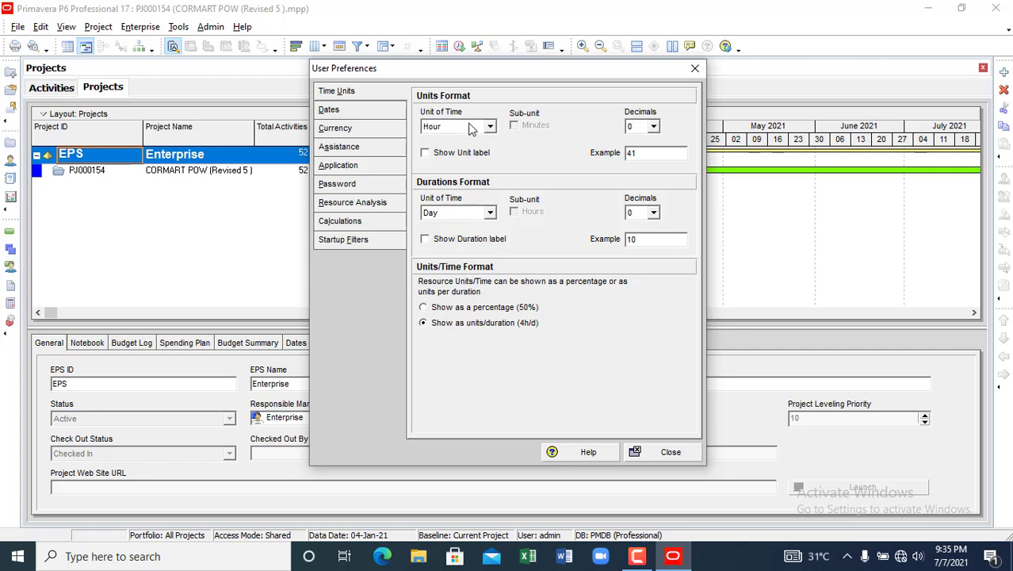
- Keep units in Hour and durations in Day without unit labels, then view the Dates page
{"action": "left_click", "coordinate": [427, 154]}
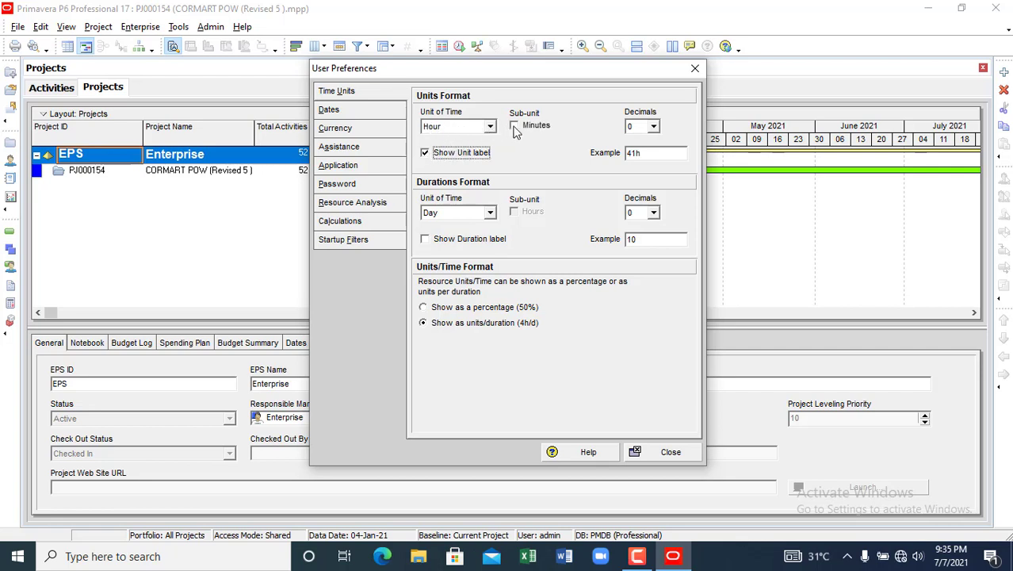
{"action": "left_click", "coordinate": [514, 127]}
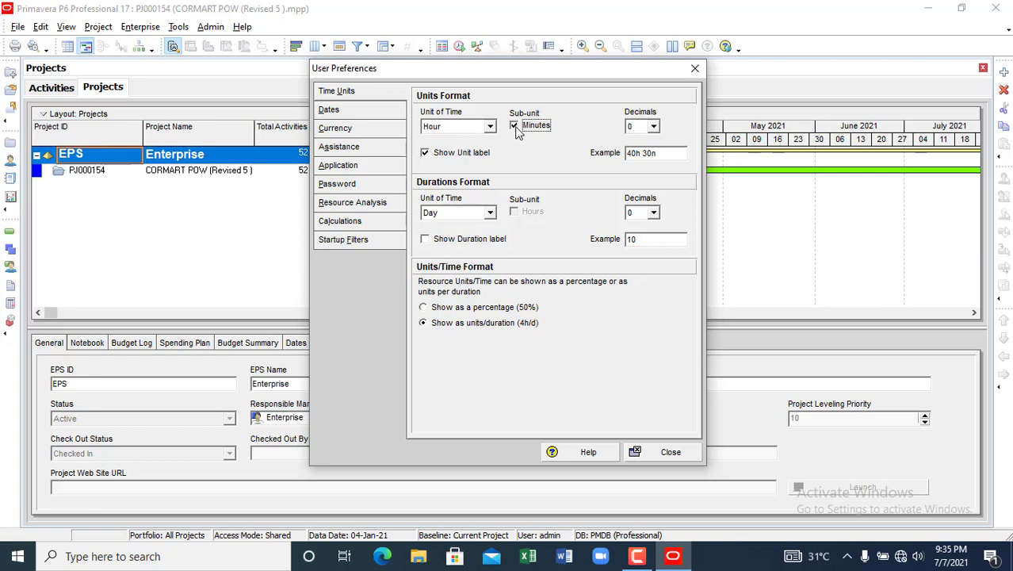
{"action": "left_click", "coordinate": [426, 153]}
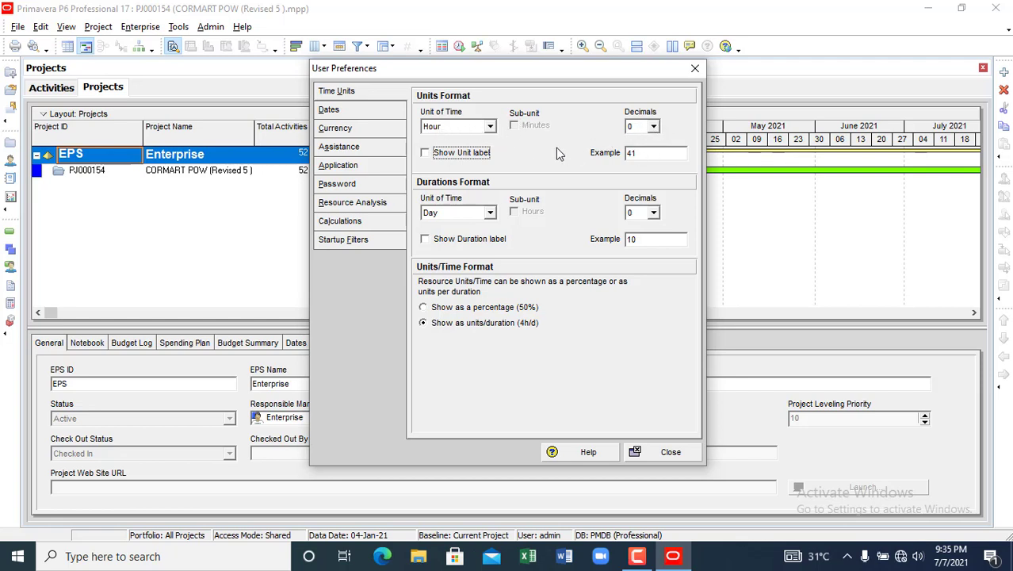
{"action": "left_click", "coordinate": [491, 212]}
{"action": "left_click", "coordinate": [485, 237]}
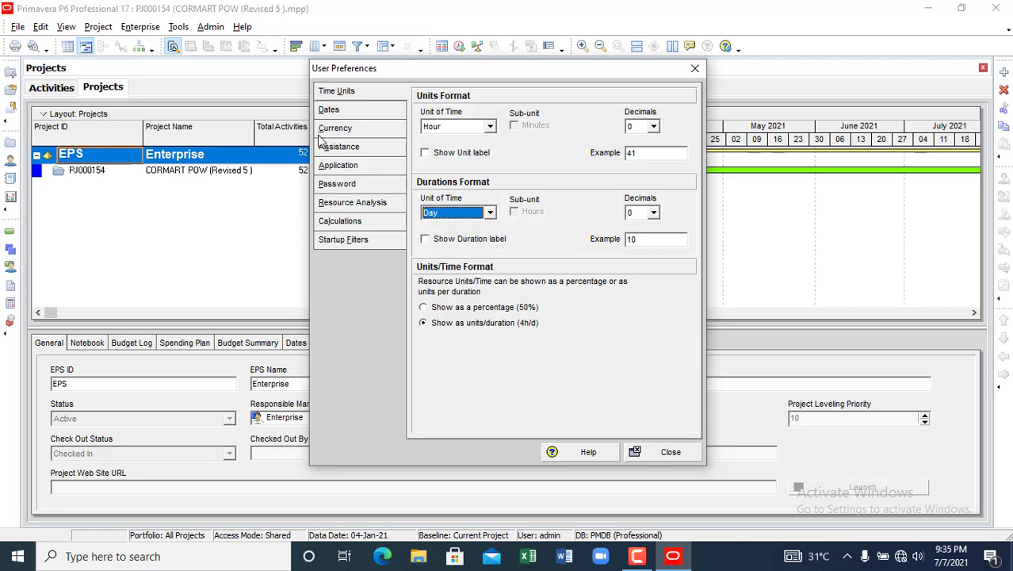
{"action": "left_click", "coordinate": [342, 111]}
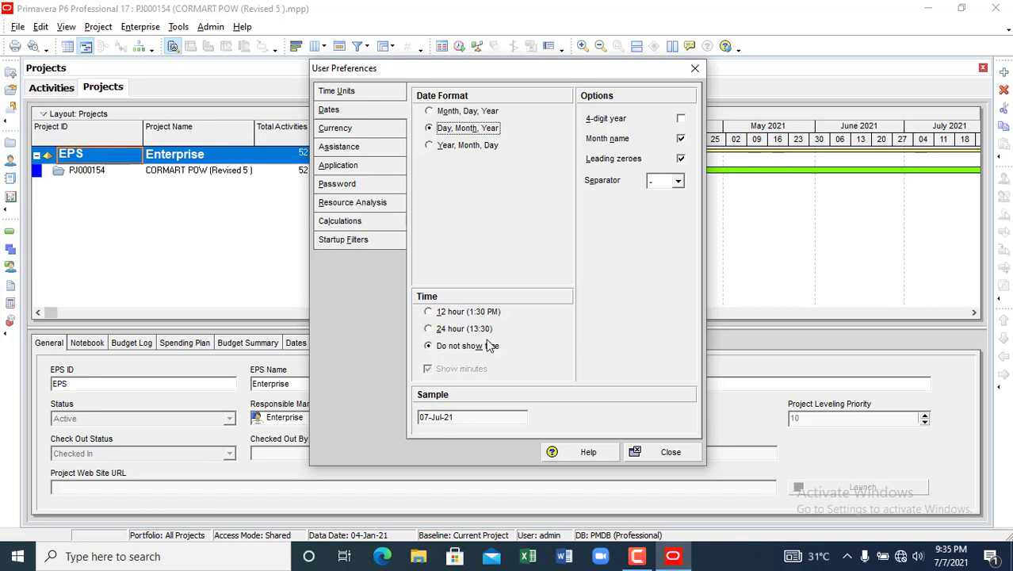
- Browse the Select Currency list on the Currency page, leaving US Dollar as the currency
{"action": "left_click", "coordinate": [335, 130]}
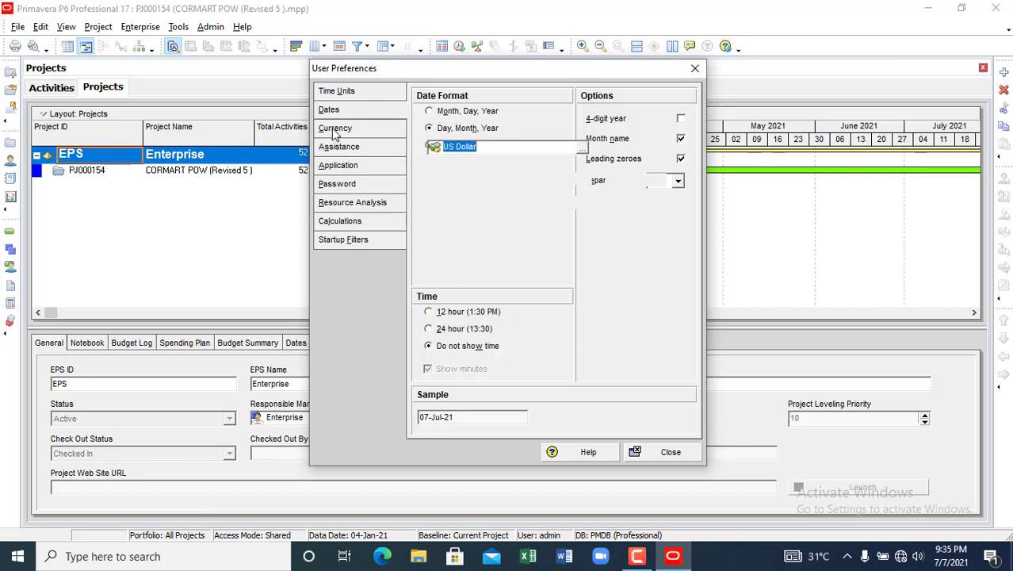
{"action": "left_click", "coordinate": [583, 149]}
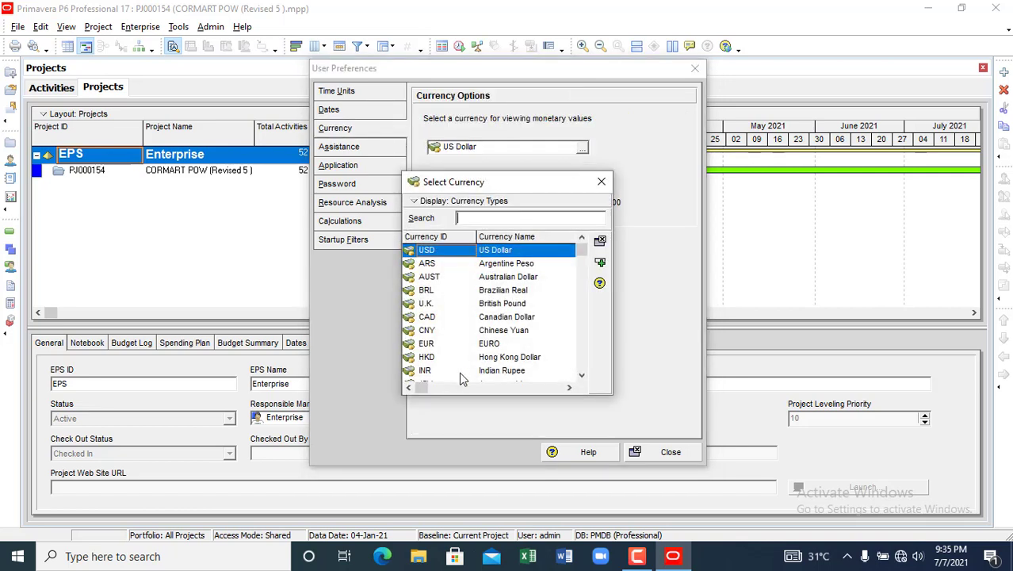
{"action": "left_click", "coordinate": [582, 376]}
{"action": "left_click", "coordinate": [582, 376]}
{"action": "left_click", "coordinate": [582, 376]}
{"action": "left_click", "coordinate": [582, 376]}
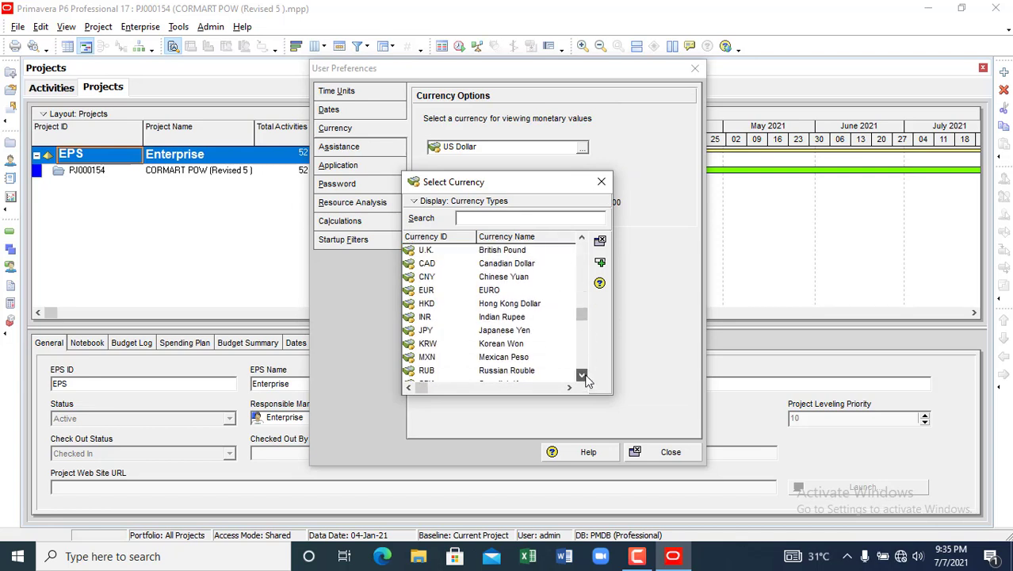
{"action": "left_click", "coordinate": [582, 376]}
{"action": "left_click", "coordinate": [582, 375]}
{"action": "left_click", "coordinate": [582, 376]}
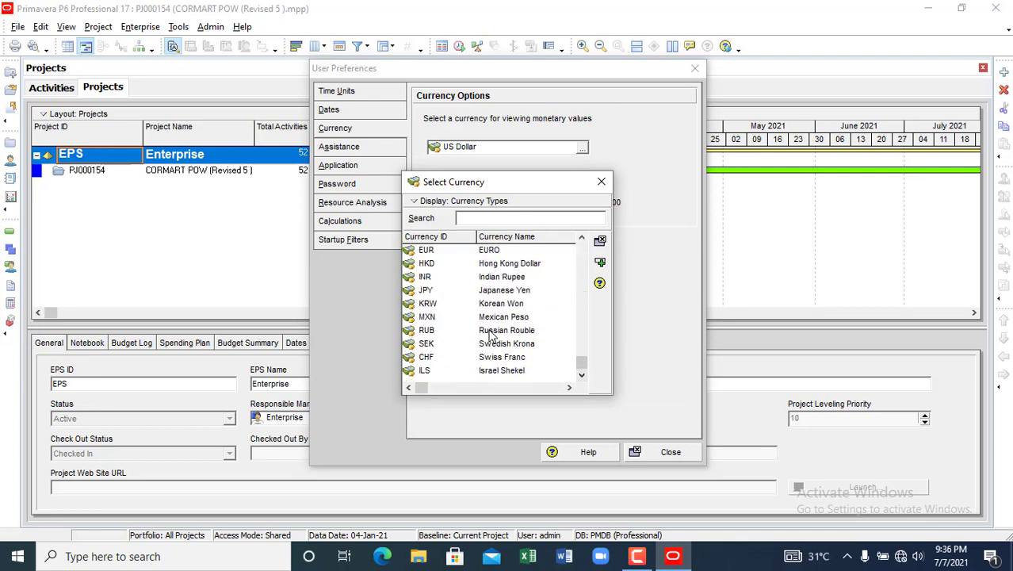
{"action": "scroll", "coordinate": [524, 317], "scroll_direction": "up", "scroll_amount": 1}
{"action": "scroll", "coordinate": [492, 337], "scroll_direction": "up", "scroll_amount": 2}
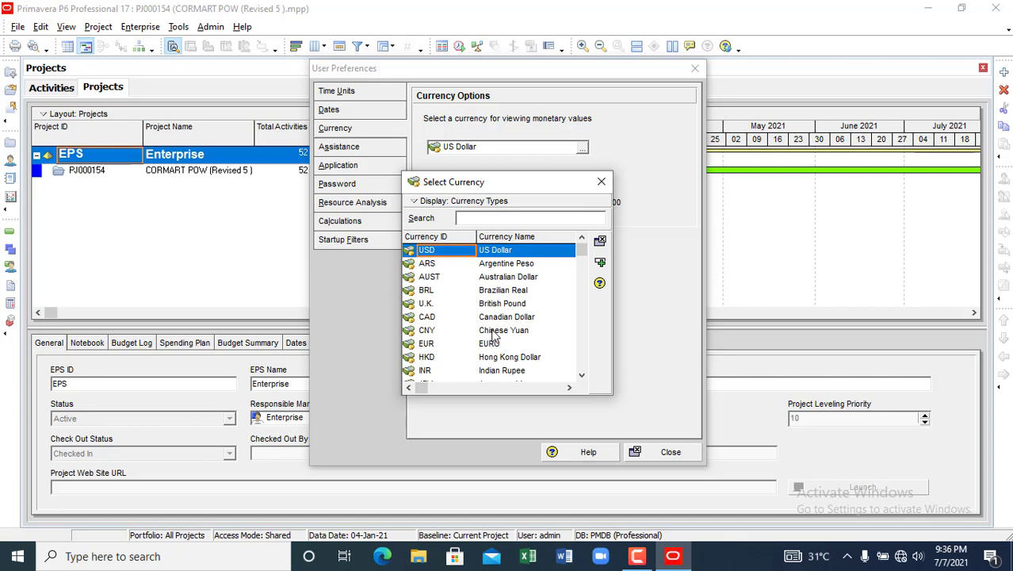
{"action": "scroll", "coordinate": [493, 349], "scroll_direction": "down", "scroll_amount": 3}
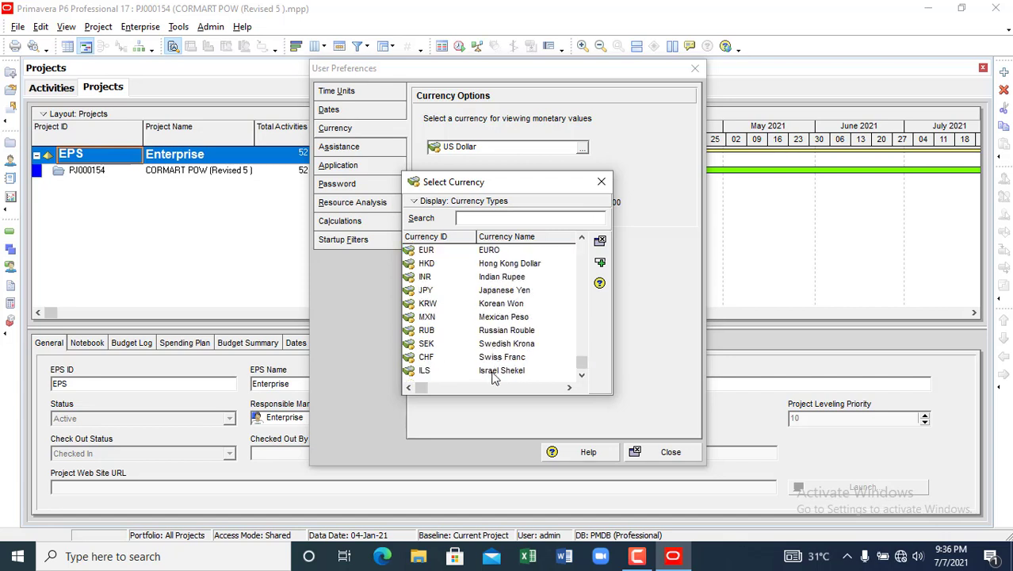
{"action": "scroll", "coordinate": [496, 379], "scroll_direction": "up", "scroll_amount": 3}
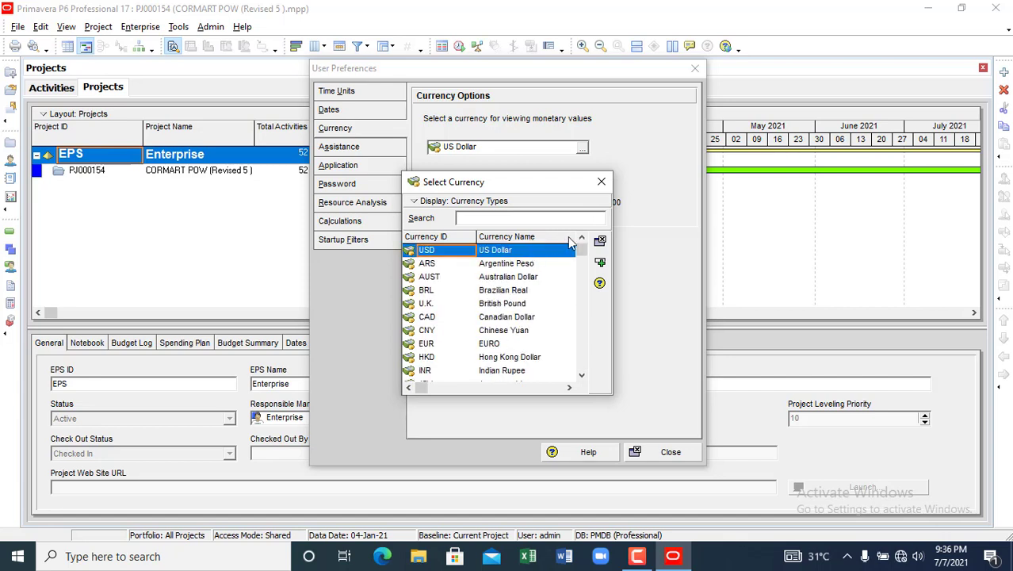
{"action": "left_click", "coordinate": [601, 182]}
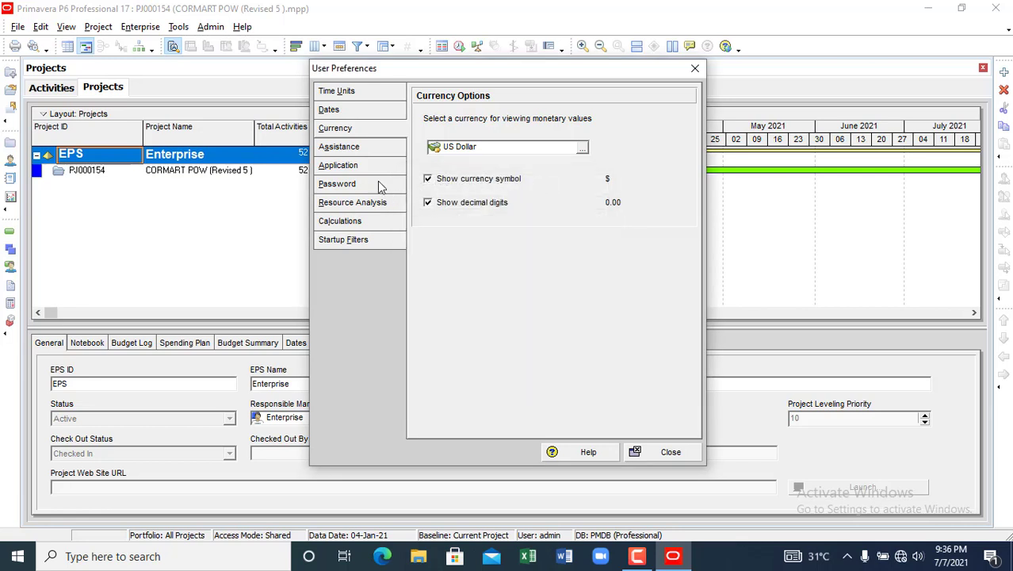
- Check the Assistance page and set the Application Startup Window to Projects
{"action": "left_click", "coordinate": [341, 150]}
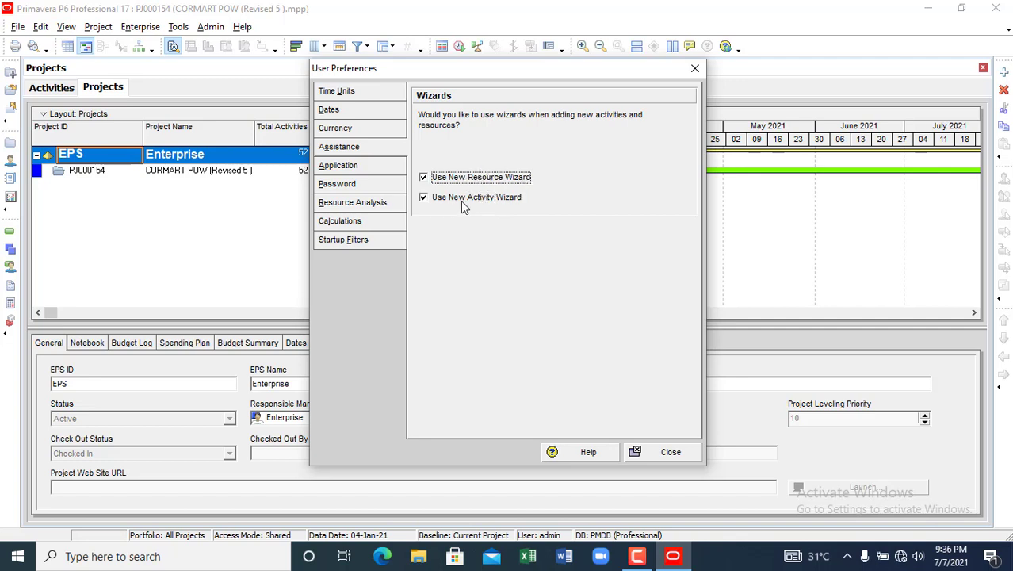
{"action": "left_click", "coordinate": [376, 170]}
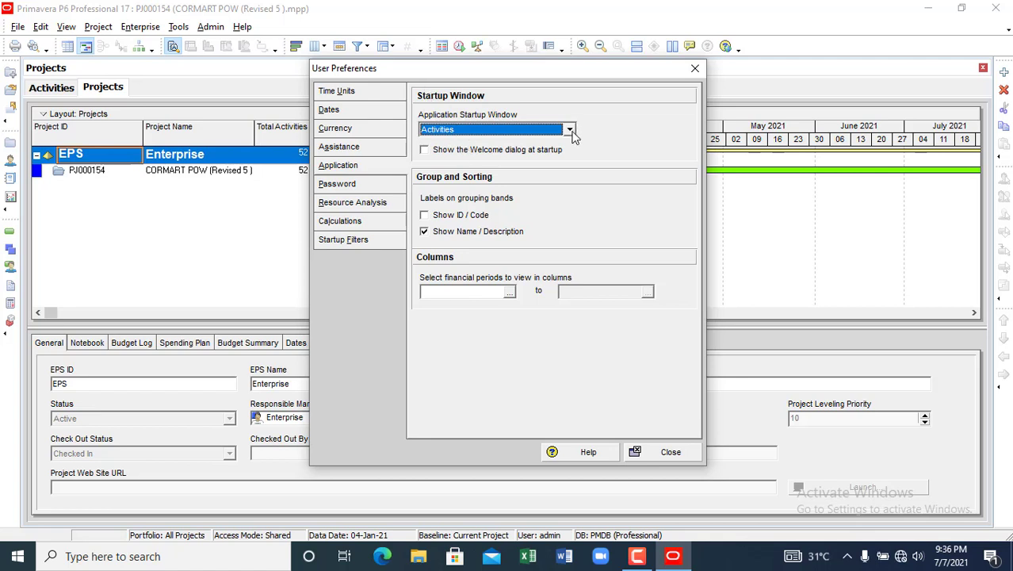
{"action": "left_click", "coordinate": [569, 130]}
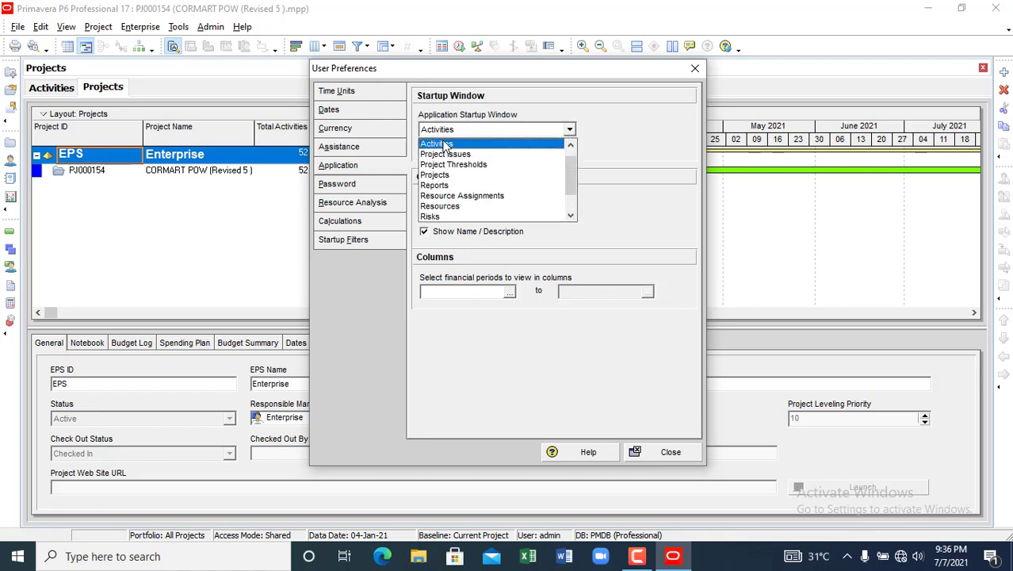
{"action": "left_click", "coordinate": [448, 175]}
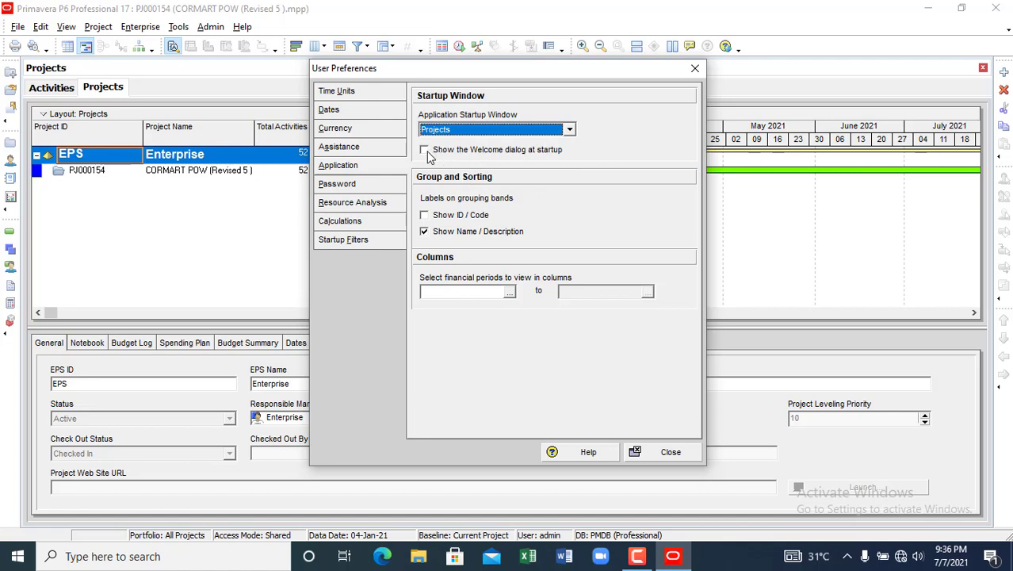
- Review the Password, Resource Analysis, Calculations and Startup Filters preference pages
{"action": "left_click", "coordinate": [346, 183]}
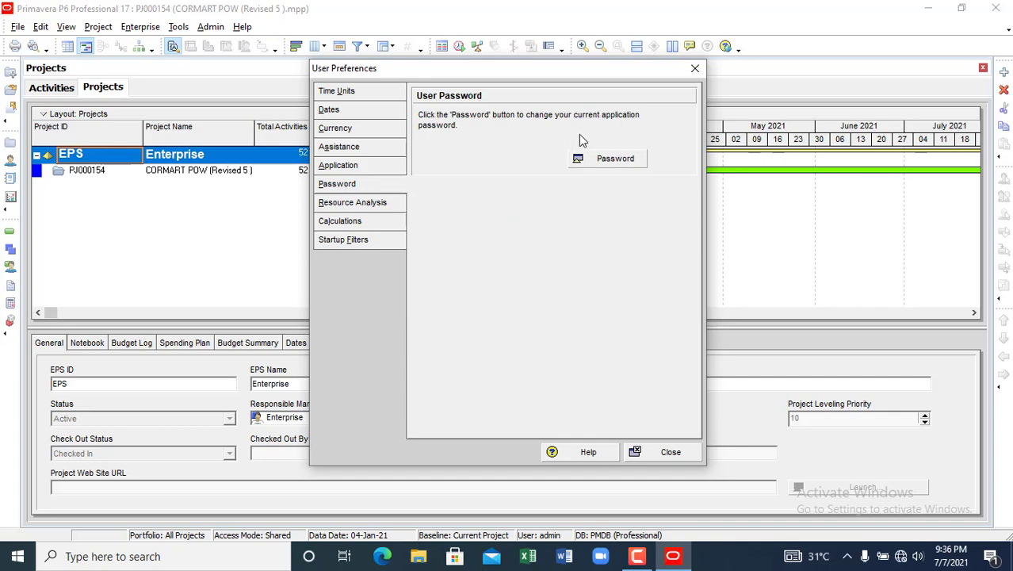
{"action": "left_click", "coordinate": [333, 203]}
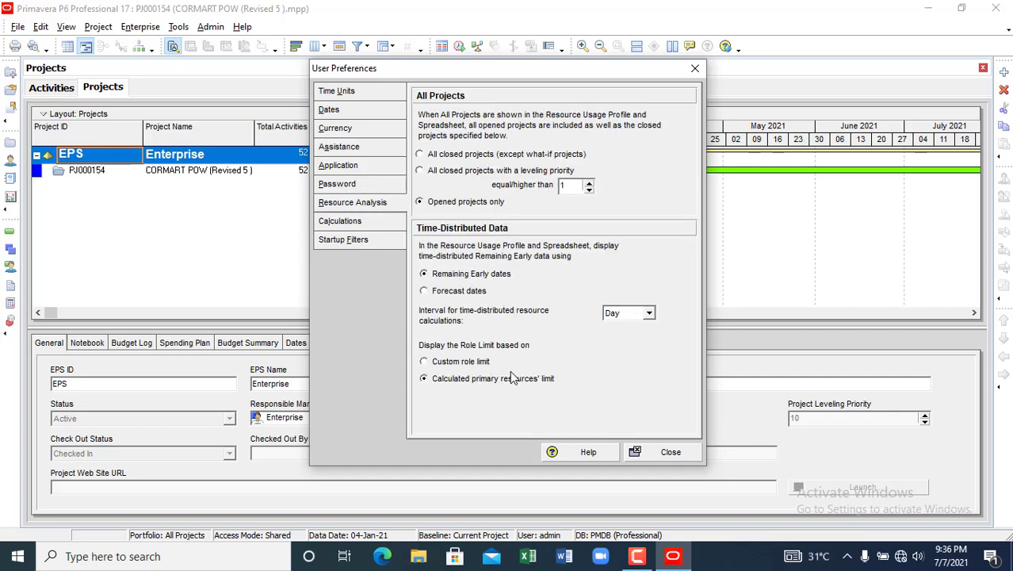
{"action": "left_click", "coordinate": [339, 222]}
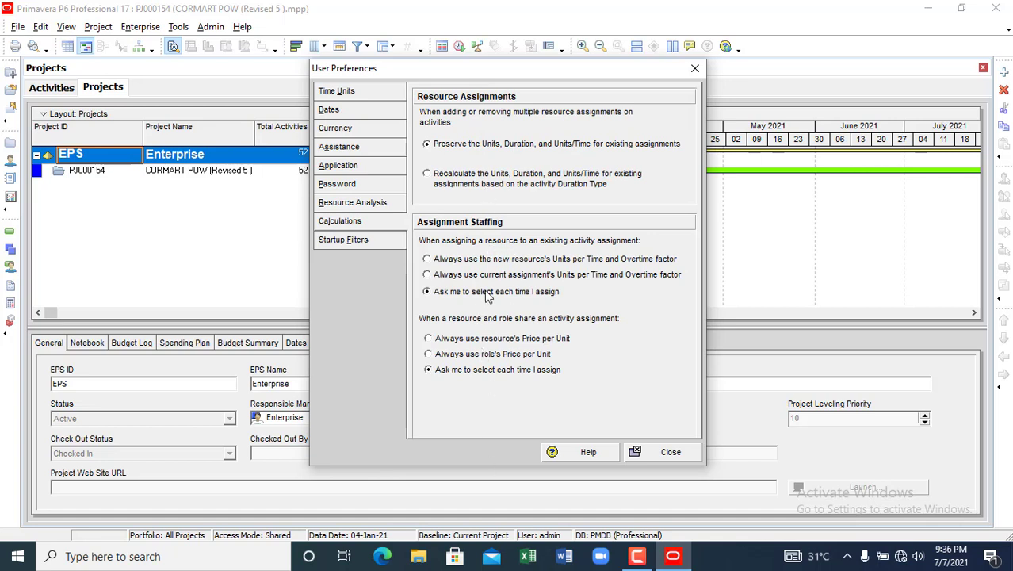
{"action": "left_click", "coordinate": [355, 241]}
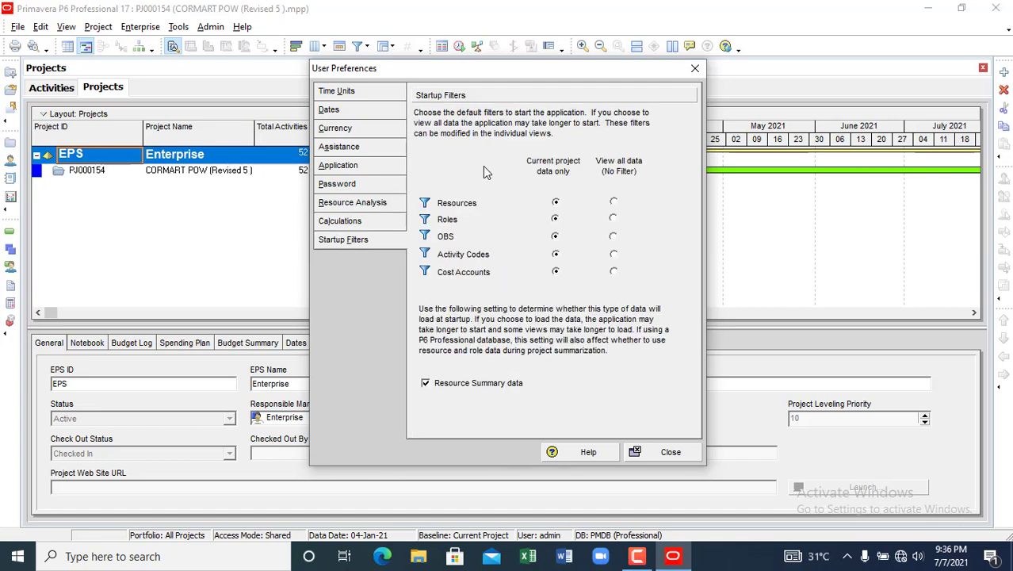
- Close User Preferences and save the current layout under the name 'Projects'
{"action": "left_click", "coordinate": [696, 68]}
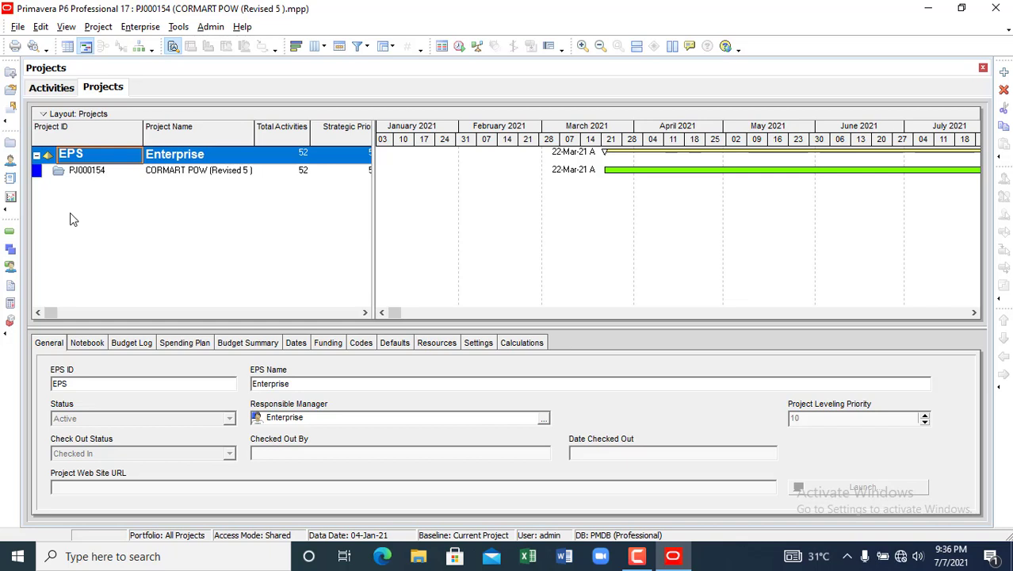
{"action": "left_click", "coordinate": [42, 29]}
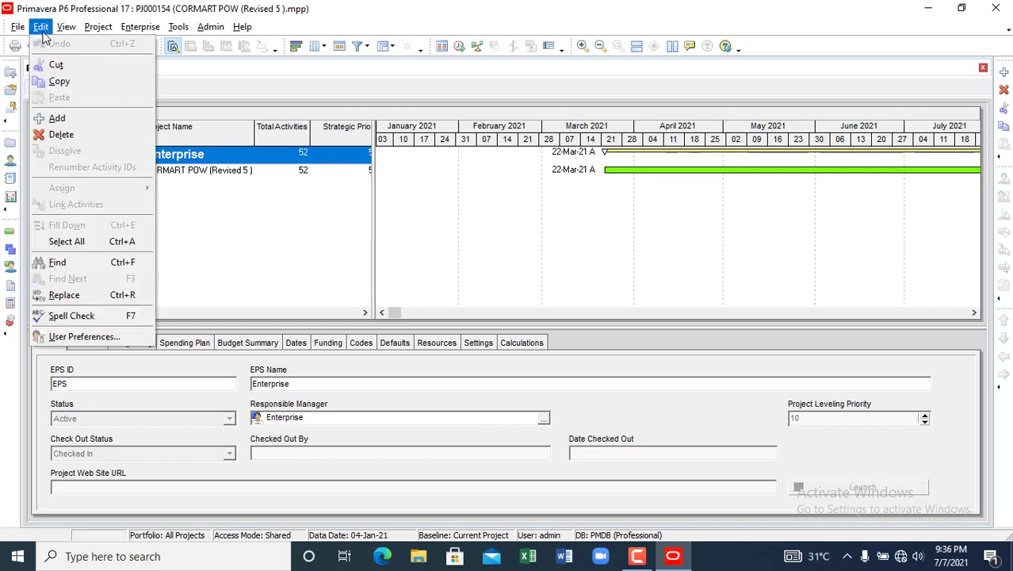
{"action": "mouse_move", "coordinate": [67, 32]}
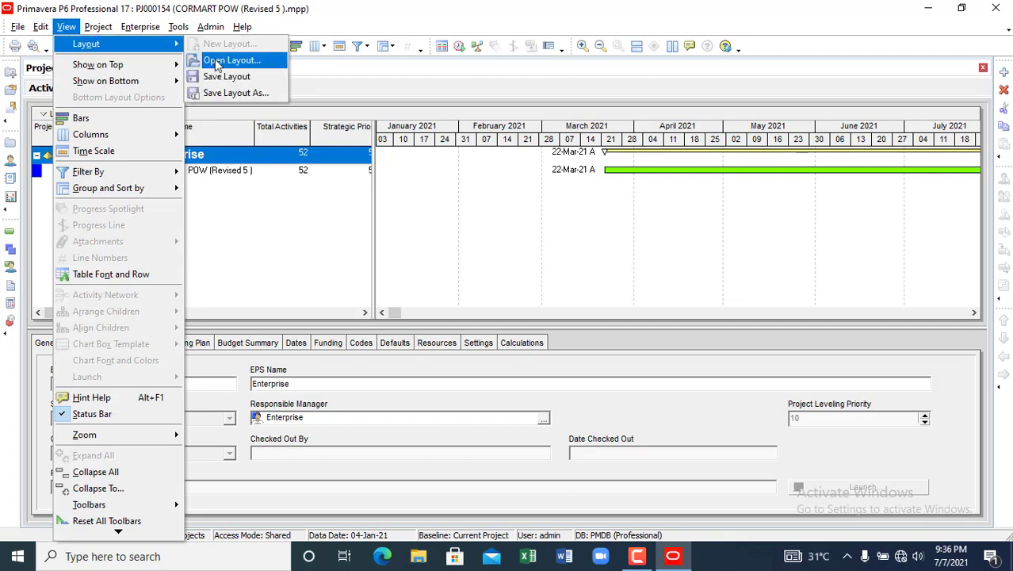
{"action": "left_click", "coordinate": [230, 61]}
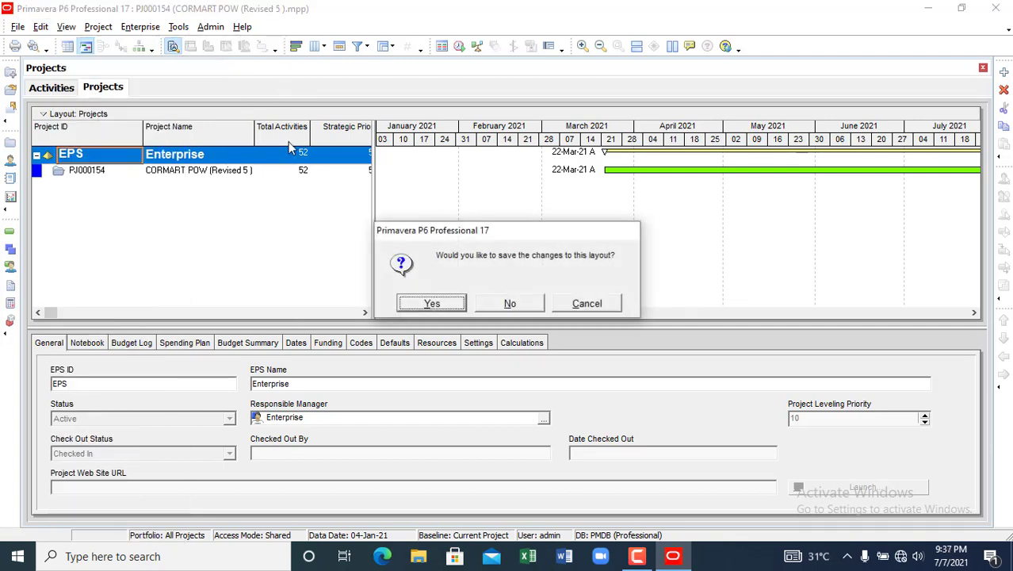
{"action": "left_click", "coordinate": [418, 305]}
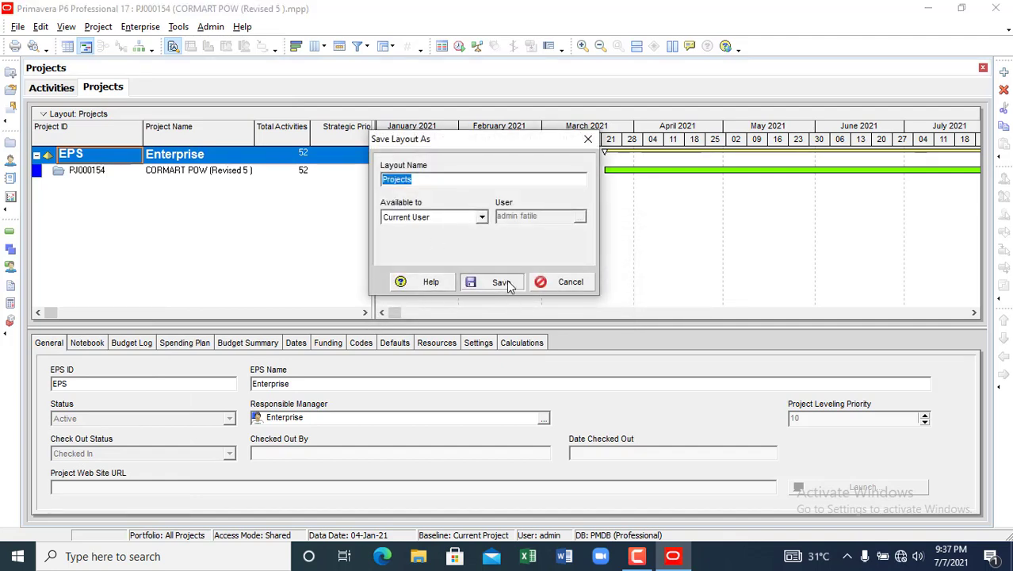
{"action": "left_click", "coordinate": [504, 282]}
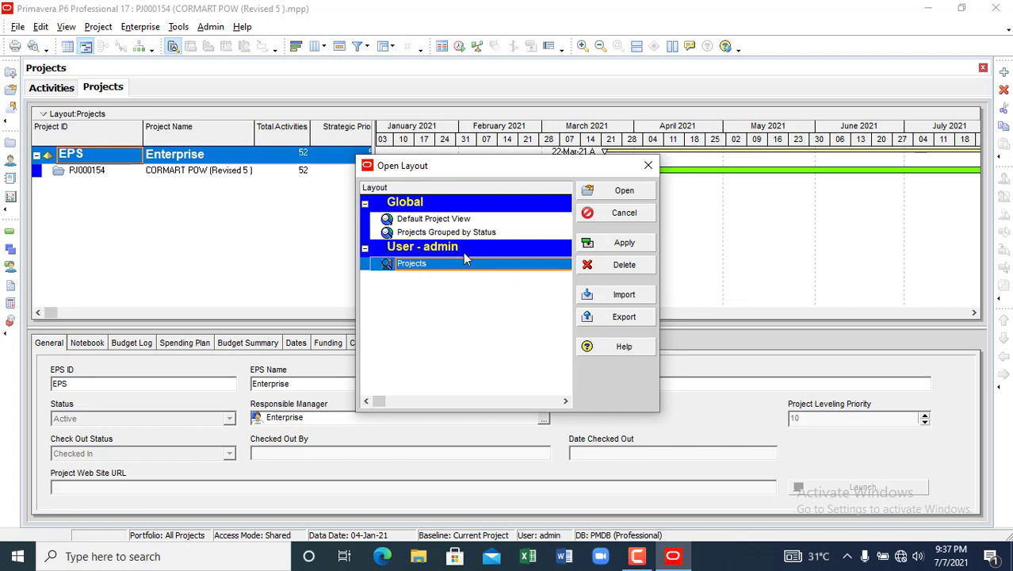
- Preview the Default Project View and Projects Grouped by Status layouts, keeping Projects active
{"action": "left_click", "coordinate": [417, 220]}
{"action": "left_click", "coordinate": [418, 232]}
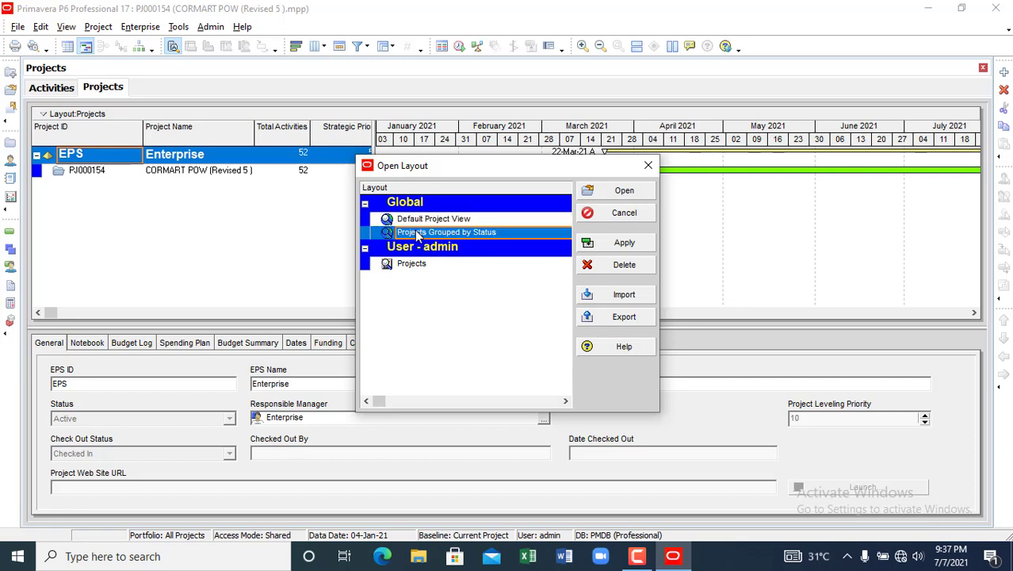
{"action": "left_click", "coordinate": [405, 267]}
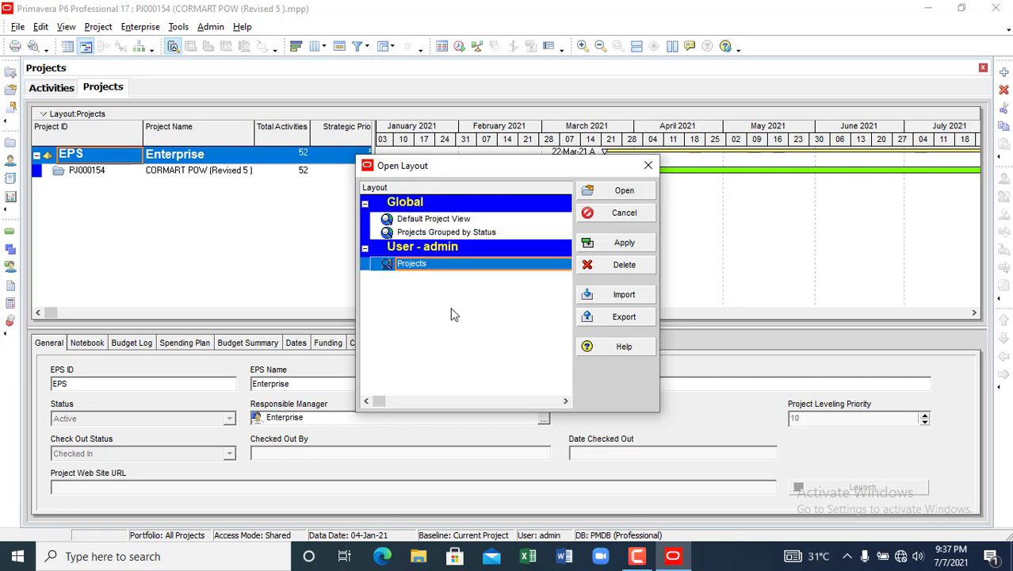
{"action": "left_click", "coordinate": [647, 165]}
{"action": "left_click", "coordinate": [66, 27]}
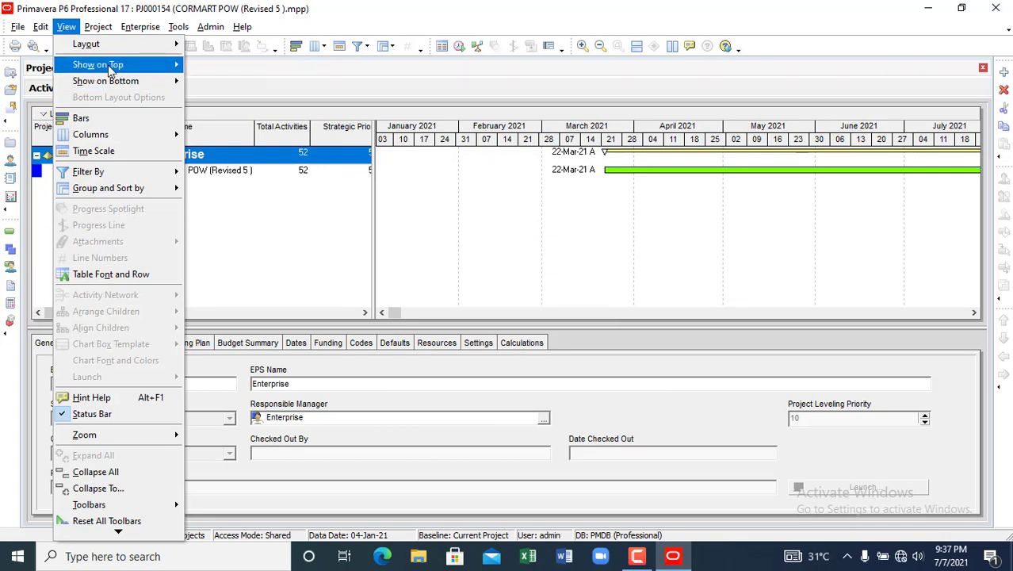
{"action": "mouse_move", "coordinate": [111, 71]}
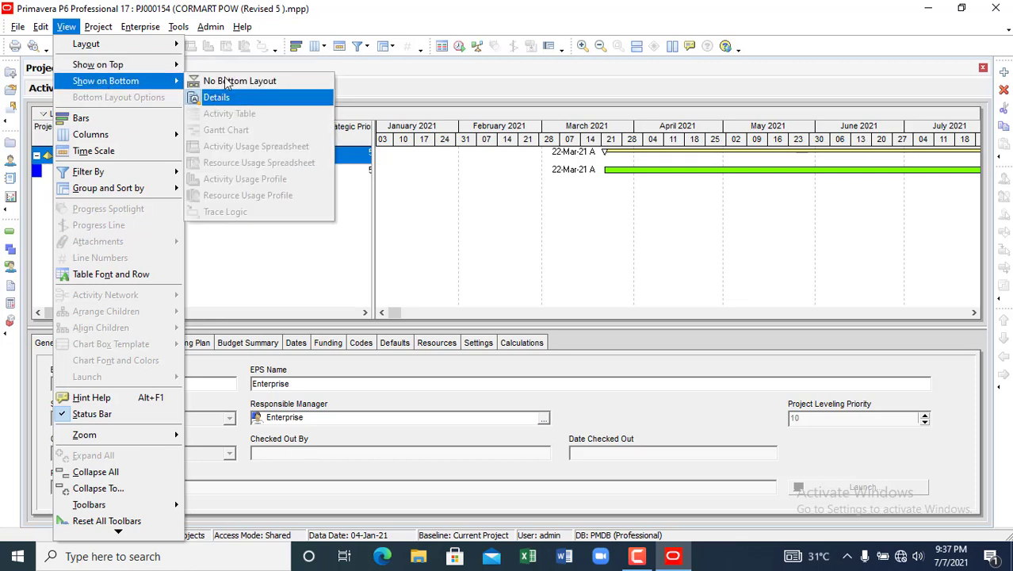
{"action": "left_click", "coordinate": [237, 82]}
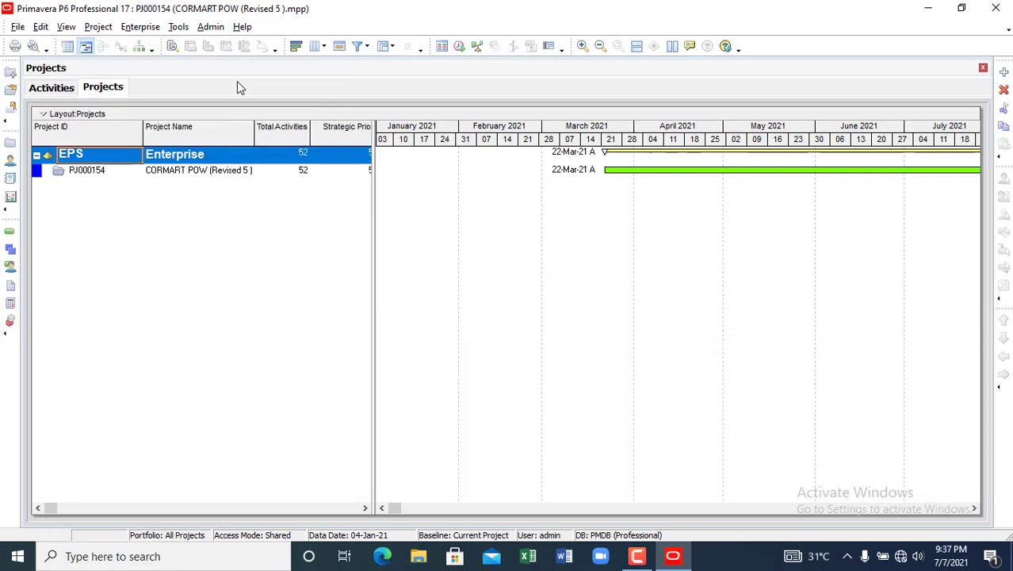
{"action": "left_click", "coordinate": [71, 27]}
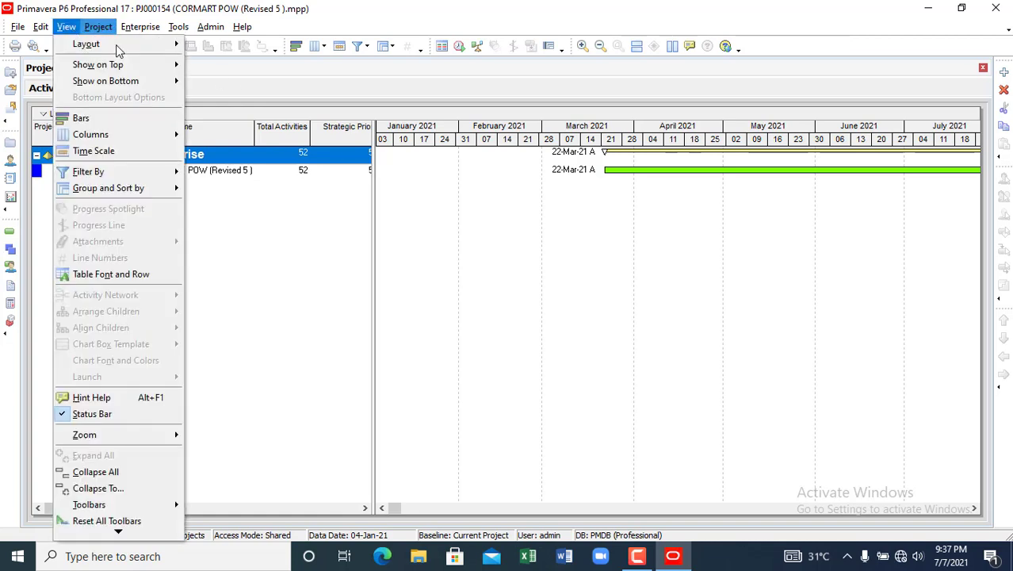
{"action": "mouse_move", "coordinate": [116, 84]}
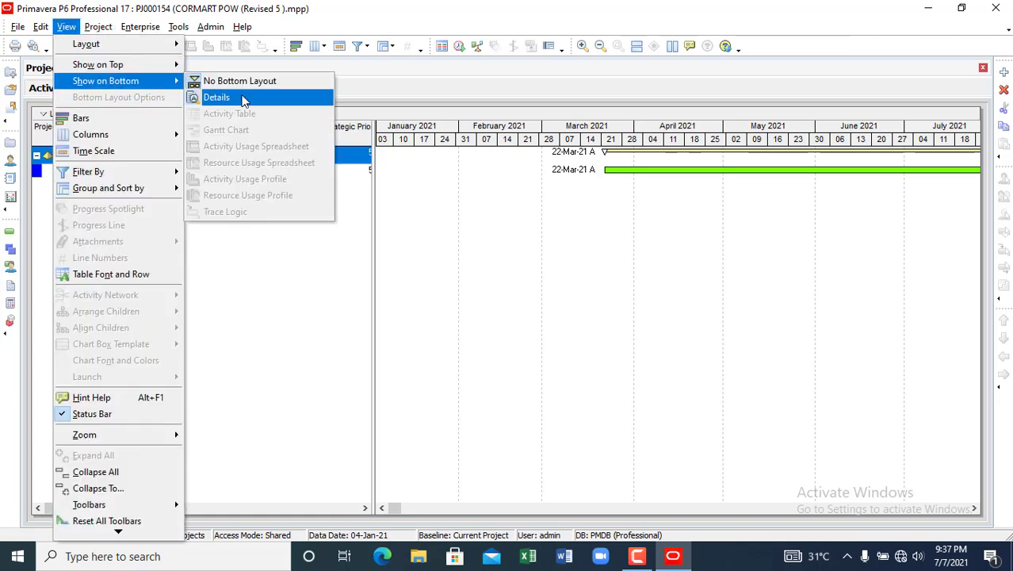
{"action": "left_click", "coordinate": [240, 97]}
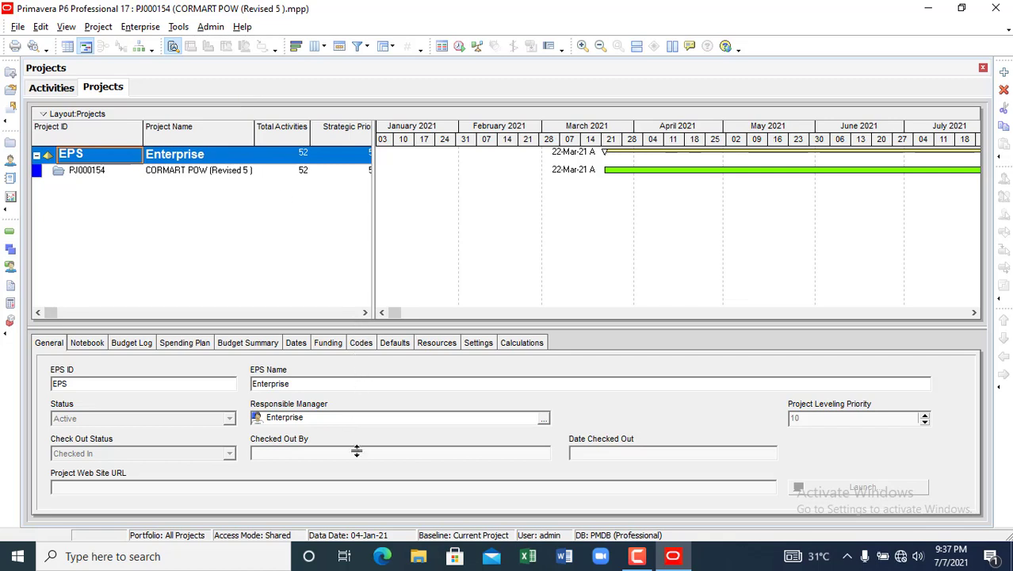
- Resize the details panel and table splitters so Strategic Priority's 500 values show fully
{"action": "left_click_drag", "start_coordinate": [355, 322], "coordinate": [357, 435]}
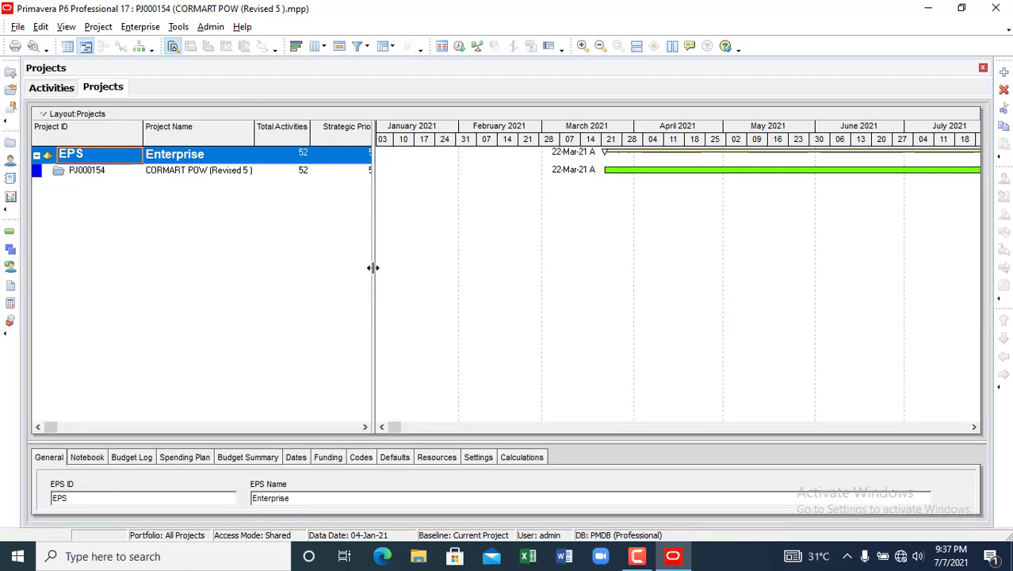
{"action": "left_click_drag", "start_coordinate": [375, 268], "coordinate": [653, 300]}
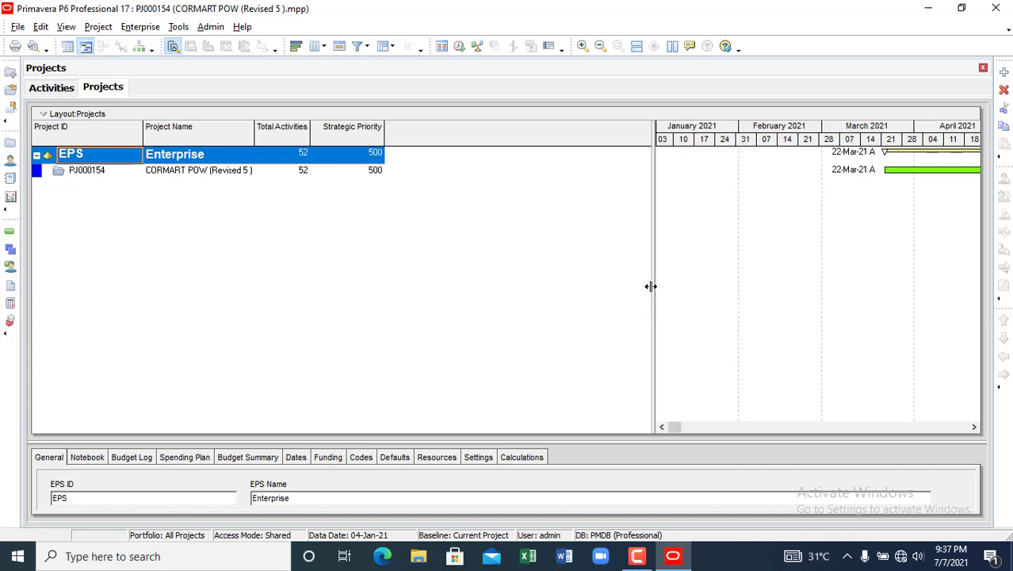
{"action": "left_click_drag", "start_coordinate": [652, 285], "coordinate": [399, 270]}
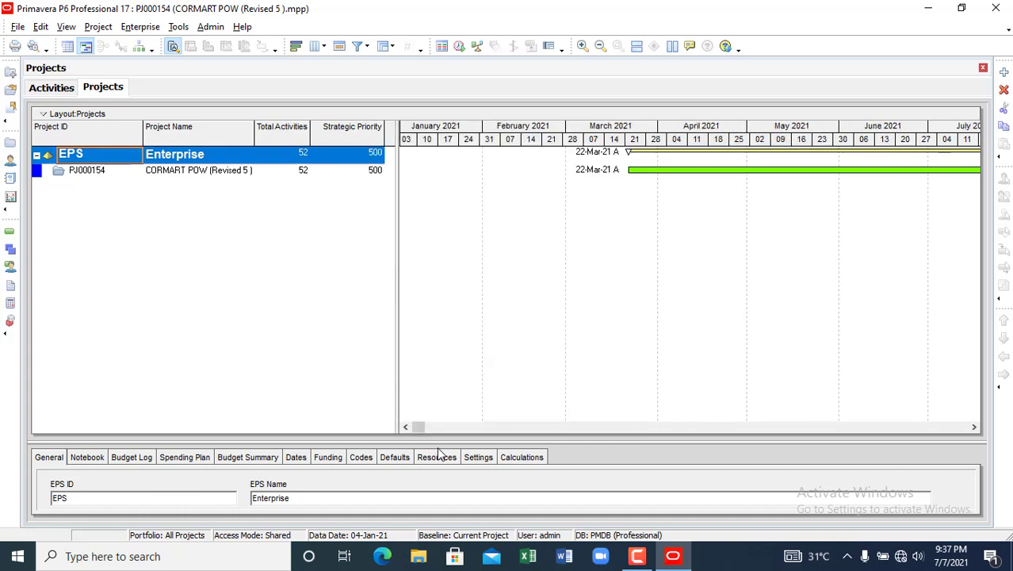
{"action": "left_click_drag", "start_coordinate": [440, 439], "coordinate": [419, 241]}
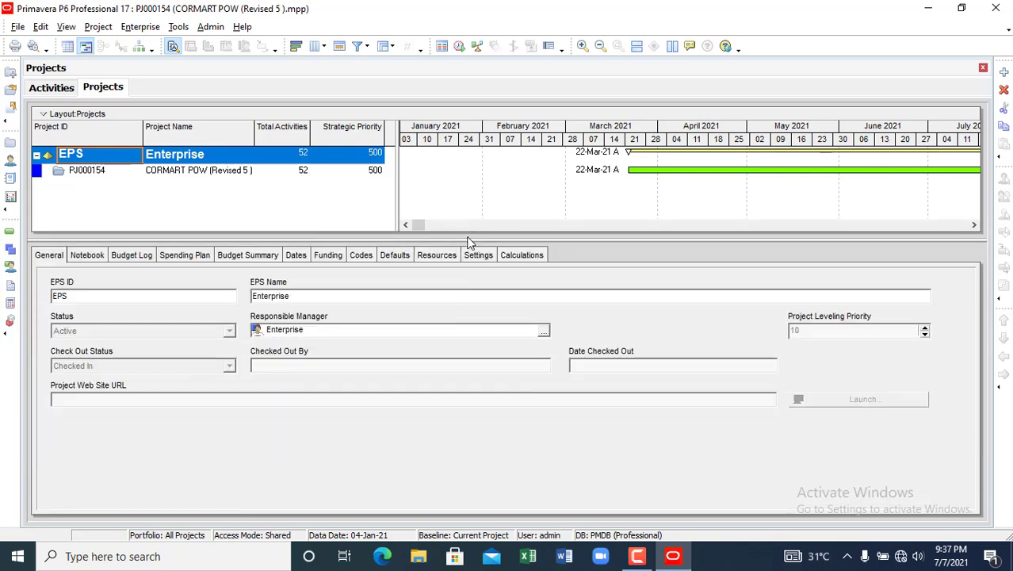
{"action": "left_click_drag", "start_coordinate": [467, 296], "coordinate": [454, 343]}
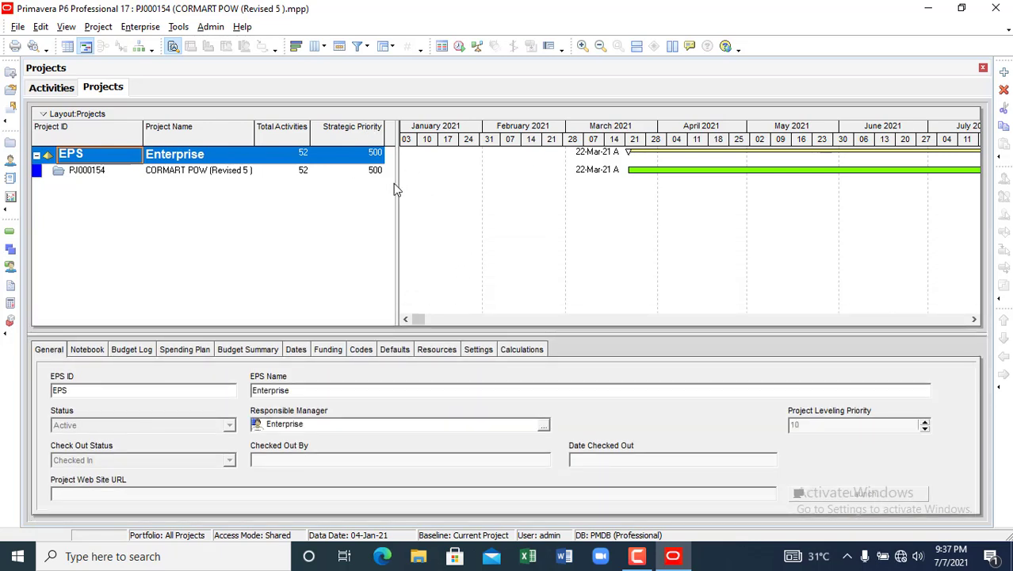
{"action": "left_click_drag", "start_coordinate": [398, 183], "coordinate": [563, 184]}
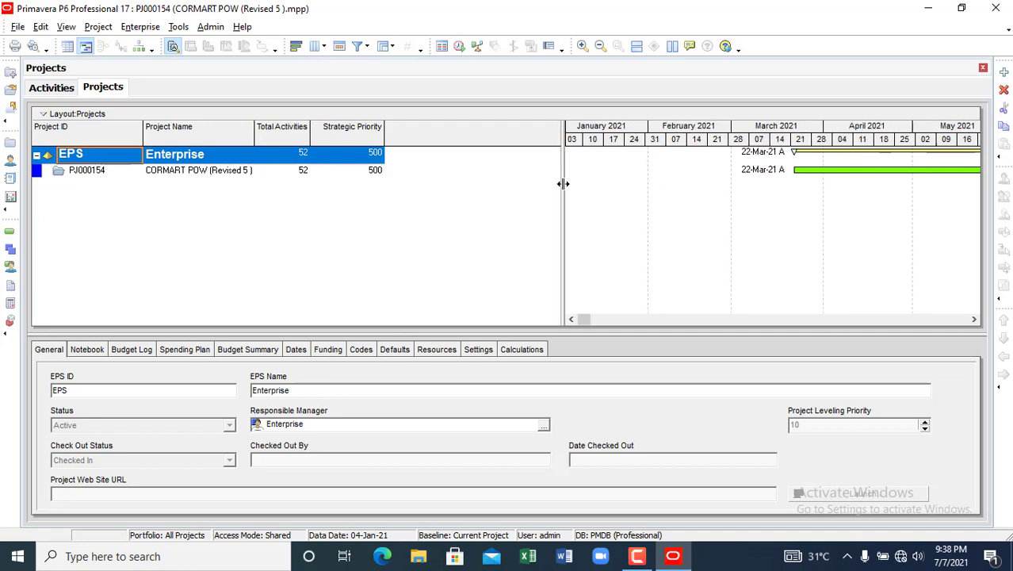
{"action": "left_click", "coordinate": [973, 320]}
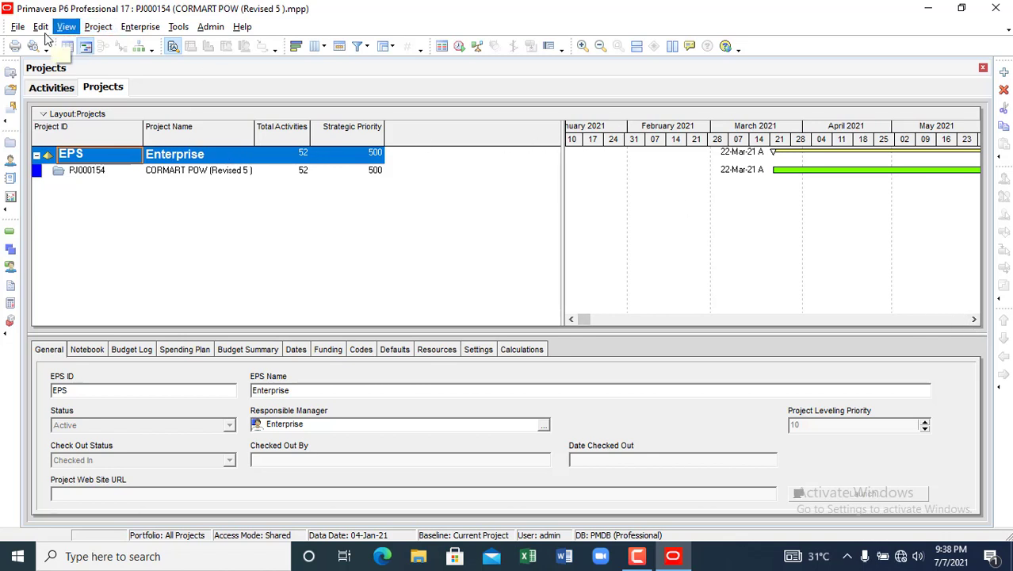
- Review the Gantt Bars settings without changes, then bring up the View > Columns submenu
{"action": "left_click", "coordinate": [67, 28]}
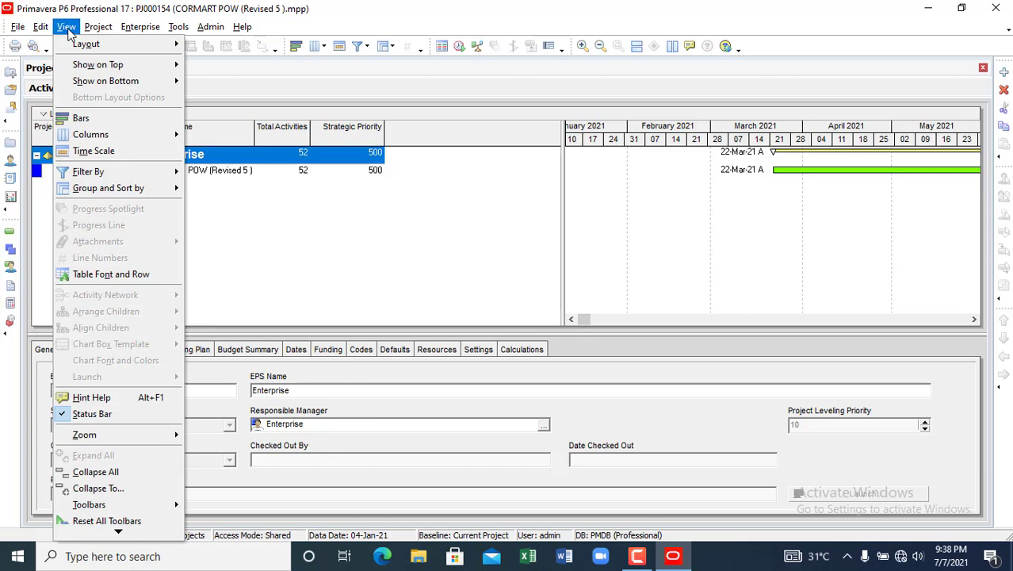
{"action": "left_click", "coordinate": [89, 119]}
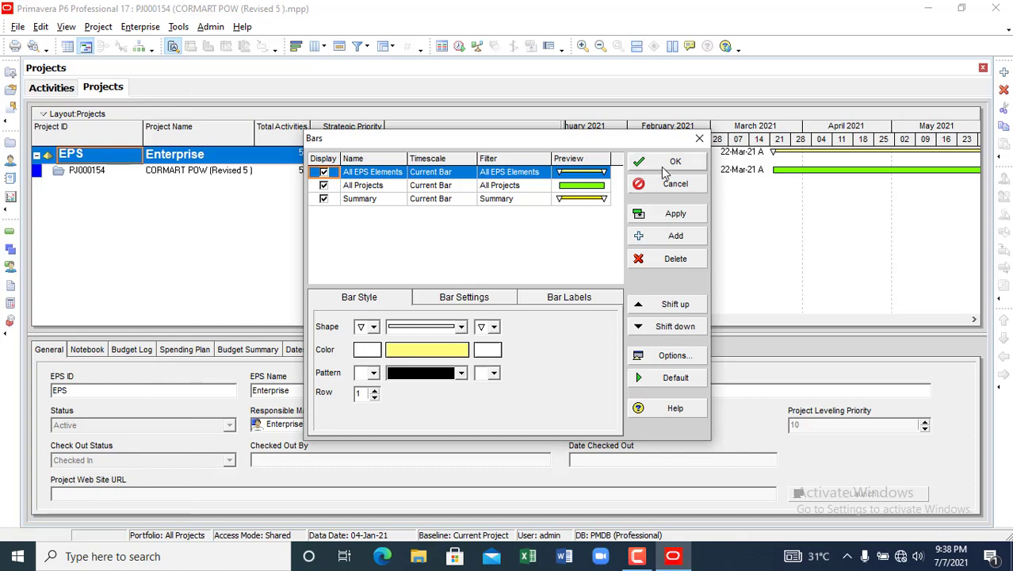
{"action": "left_click", "coordinate": [699, 139]}
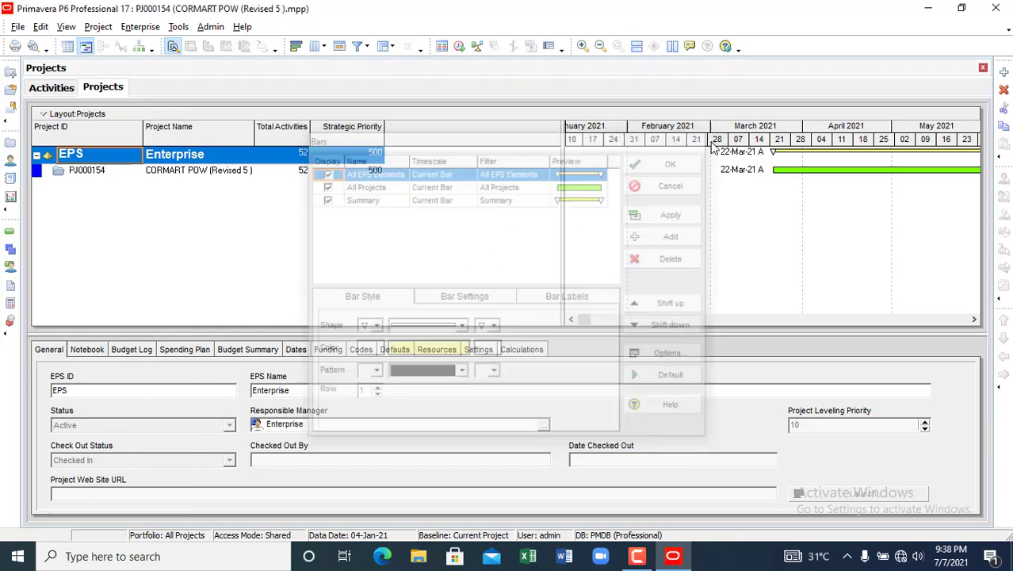
{"action": "left_click", "coordinate": [66, 28]}
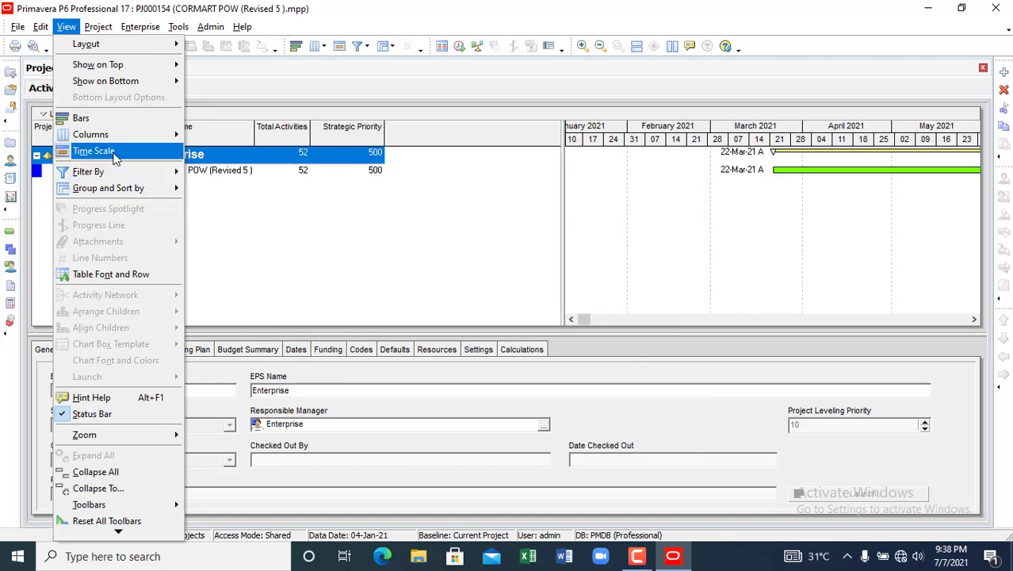
{"action": "mouse_move", "coordinate": [112, 136]}
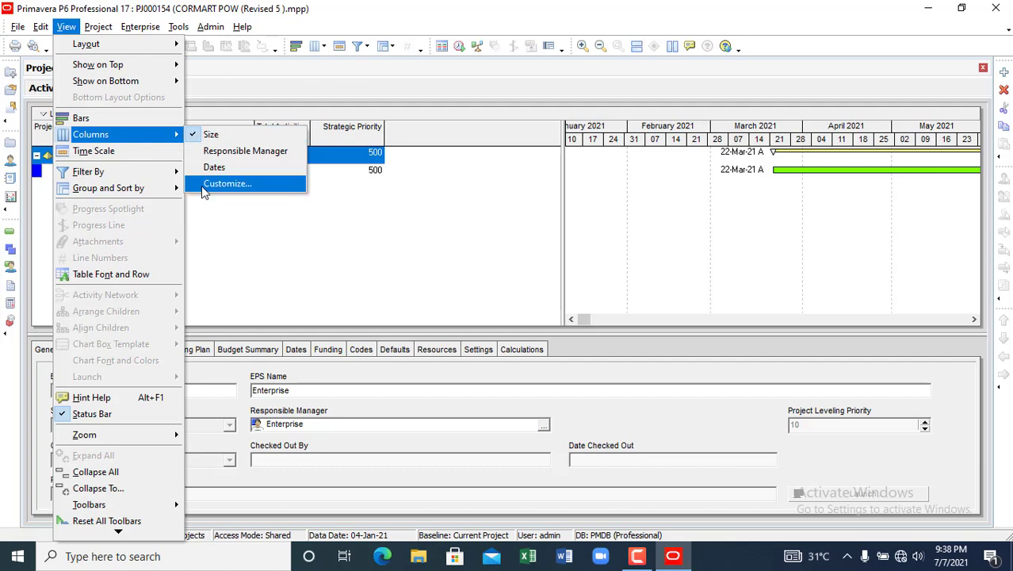
- Open Customize Columns and search the available columns for 'duration'
{"action": "left_click", "coordinate": [202, 190]}
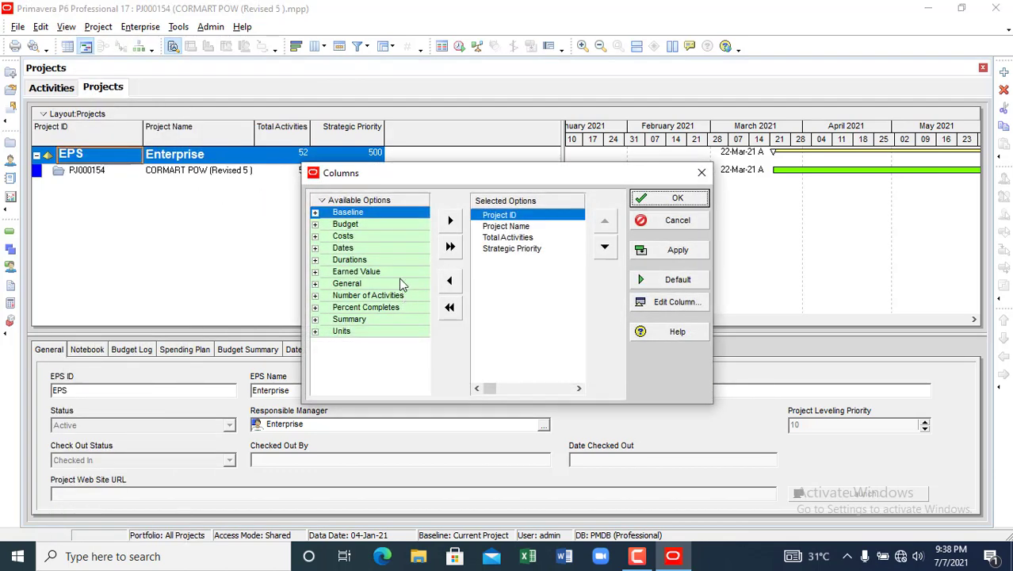
{"action": "right_click", "coordinate": [325, 203]}
{"action": "left_click", "coordinate": [344, 217]}
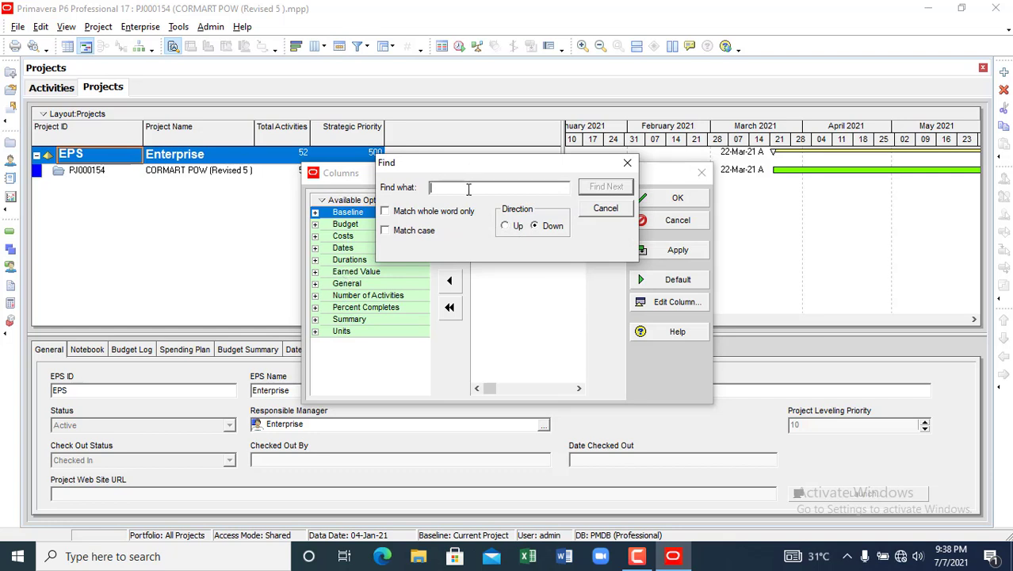
{"action": "type", "text": "duration"}
{"action": "left_click", "coordinate": [588, 190]}
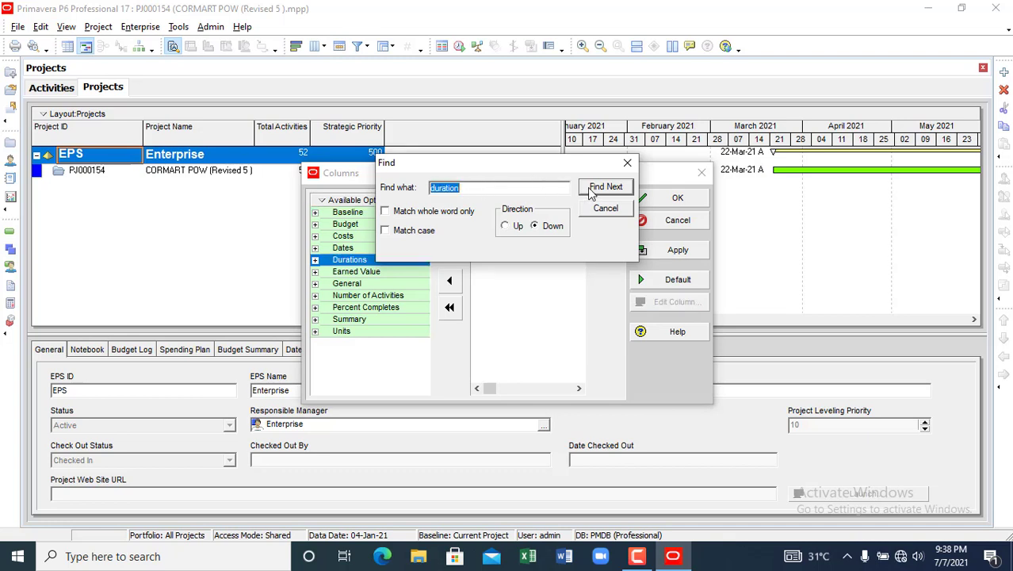
- Add Actual Duration and Total Float from the Durations group to the selected columns
{"action": "left_click", "coordinate": [315, 261]}
{"action": "left_click", "coordinate": [356, 275]}
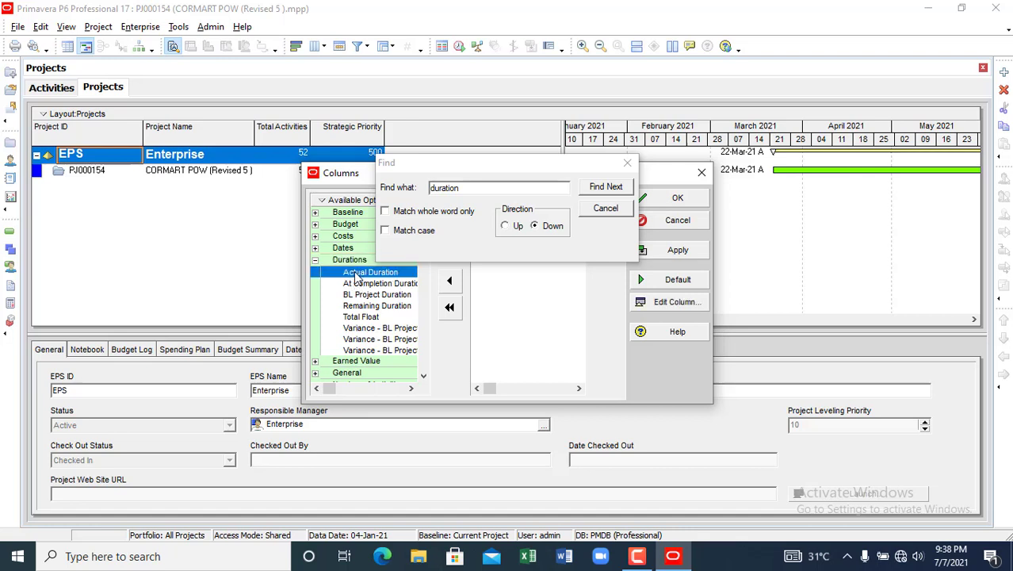
{"action": "left_click_drag", "start_coordinate": [489, 164], "coordinate": [613, 147]}
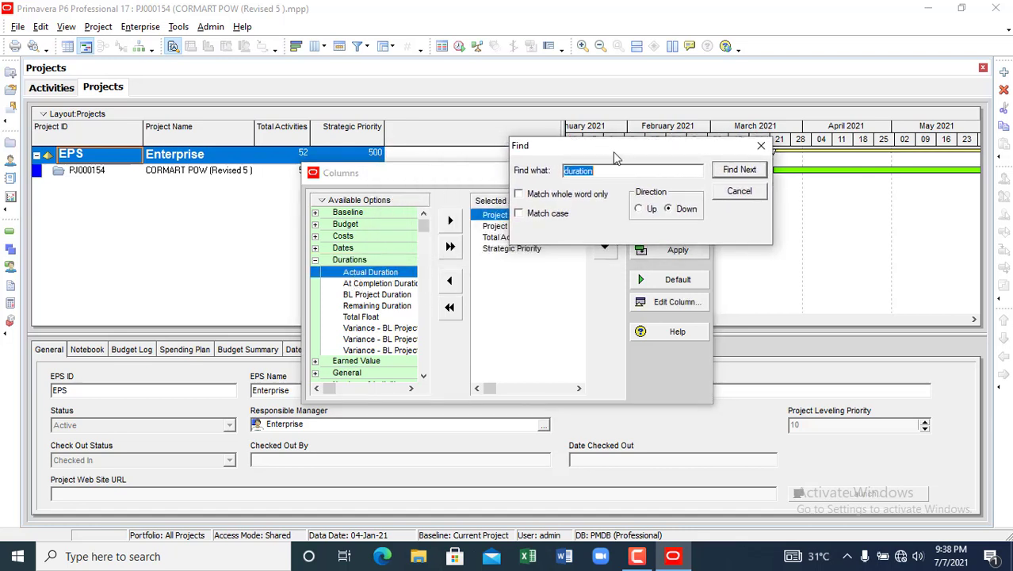
{"action": "left_click", "coordinate": [450, 223]}
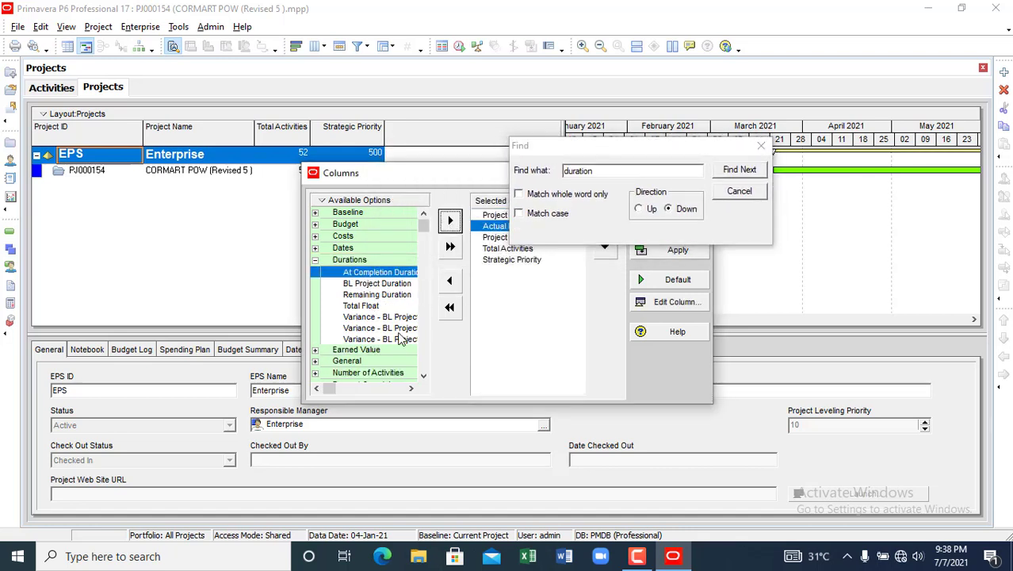
{"action": "left_click", "coordinate": [358, 307]}
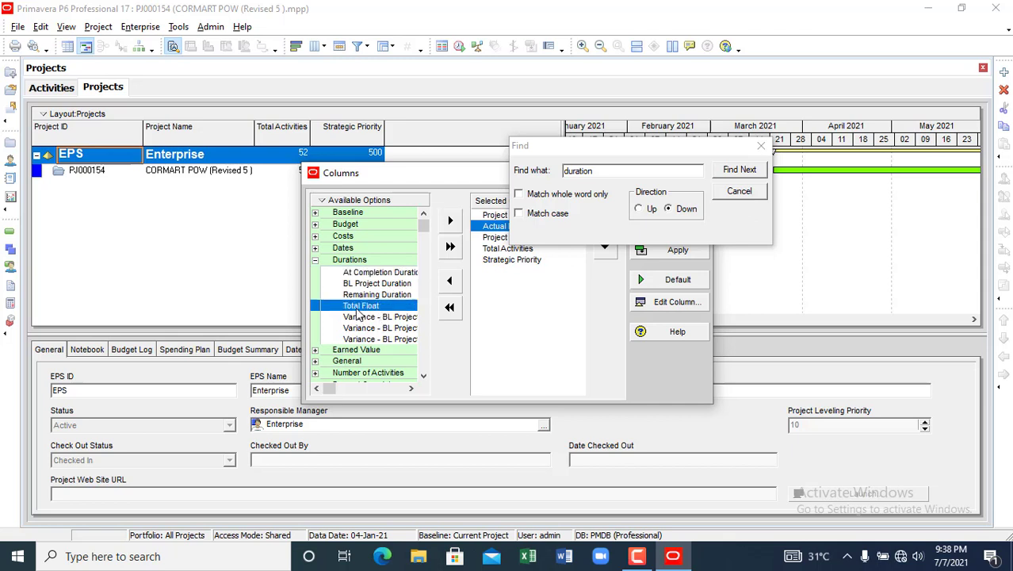
{"action": "left_click", "coordinate": [451, 223]}
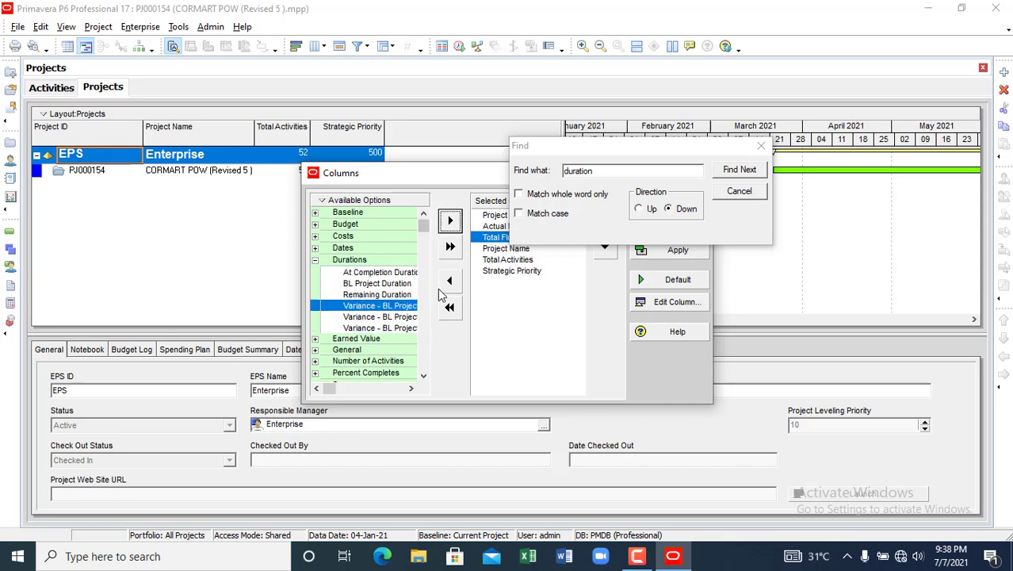
{"action": "left_click", "coordinate": [604, 171]}
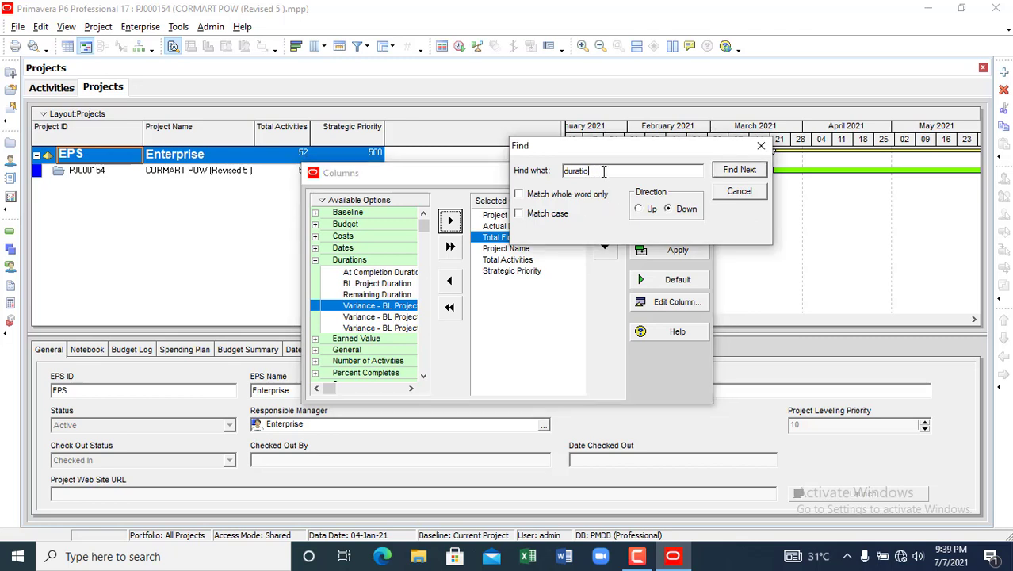
- Search the available columns for the plain Start date column and add it
{"action": "key", "text": "BackSpace"}
{"action": "key", "text": "BackSpace"}
{"action": "key", "text": "BackSpace"}
{"action": "key", "text": "BackSpace"}
{"action": "type", "text": "start"}
{"action": "left_click", "coordinate": [740, 170]}
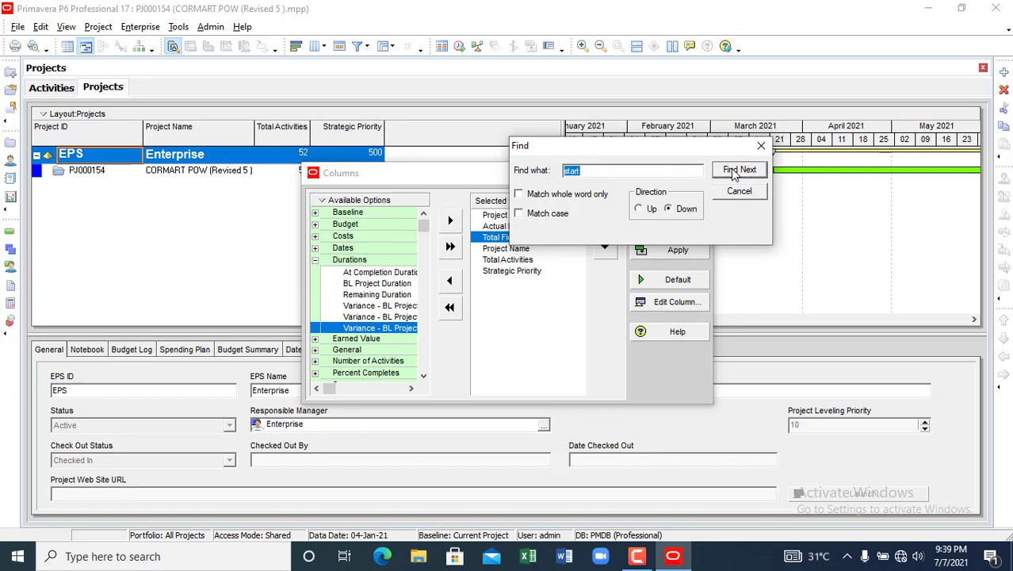
{"action": "left_click", "coordinate": [734, 174]}
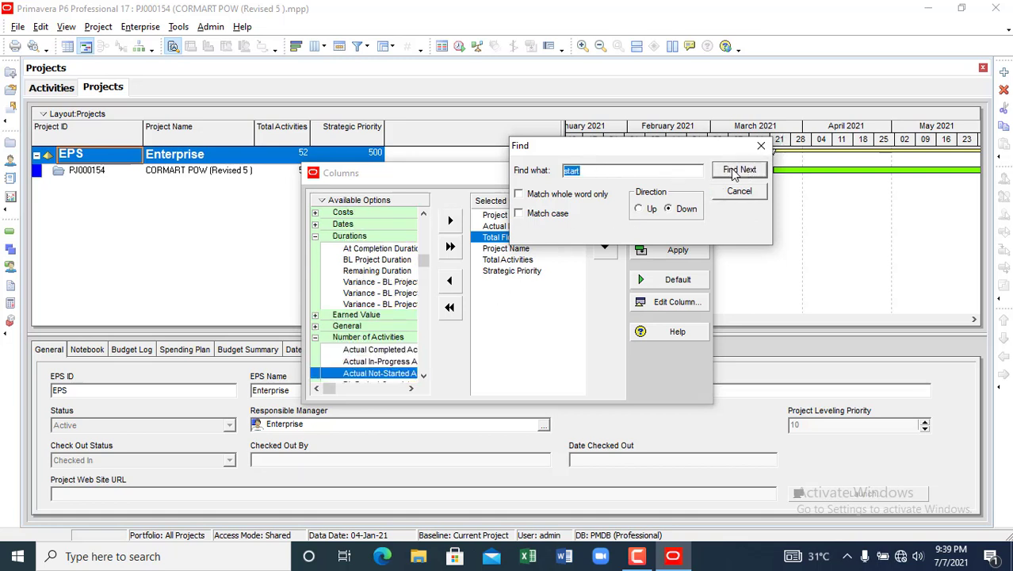
{"action": "left_click", "coordinate": [734, 174]}
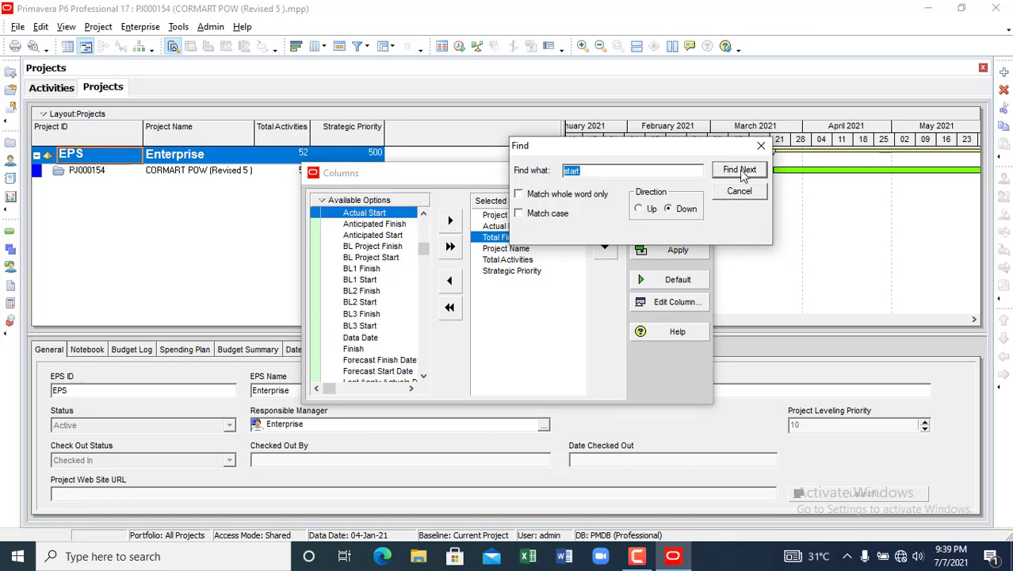
{"action": "left_click", "coordinate": [737, 174]}
{"action": "left_click", "coordinate": [738, 174]}
{"action": "left_click", "coordinate": [737, 174]}
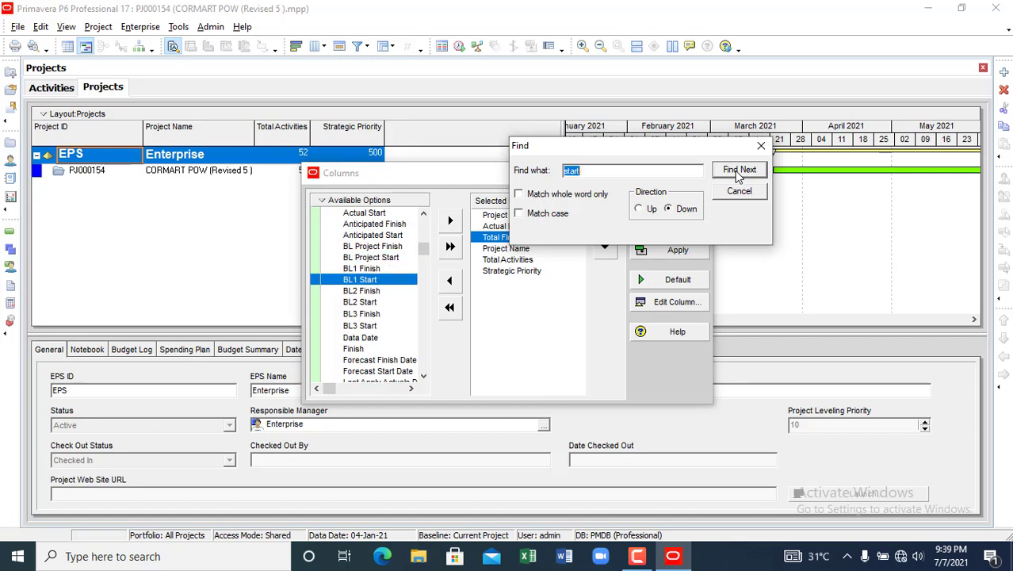
{"action": "left_click", "coordinate": [737, 174]}
{"action": "left_click", "coordinate": [738, 174]}
{"action": "left_click", "coordinate": [737, 174]}
{"action": "left_click", "coordinate": [737, 174]}
{"action": "left_click", "coordinate": [737, 175]}
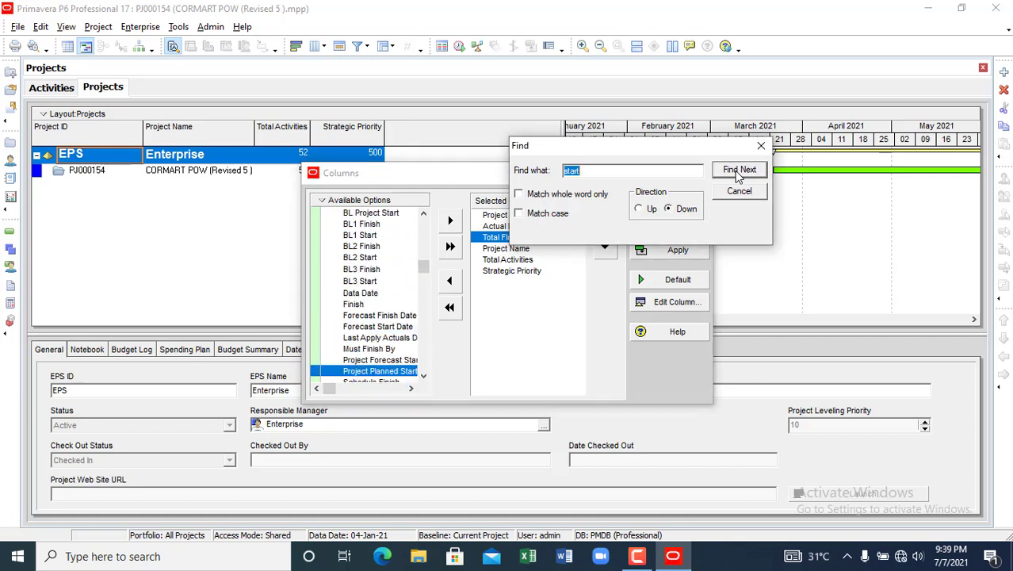
{"action": "left_click", "coordinate": [737, 174]}
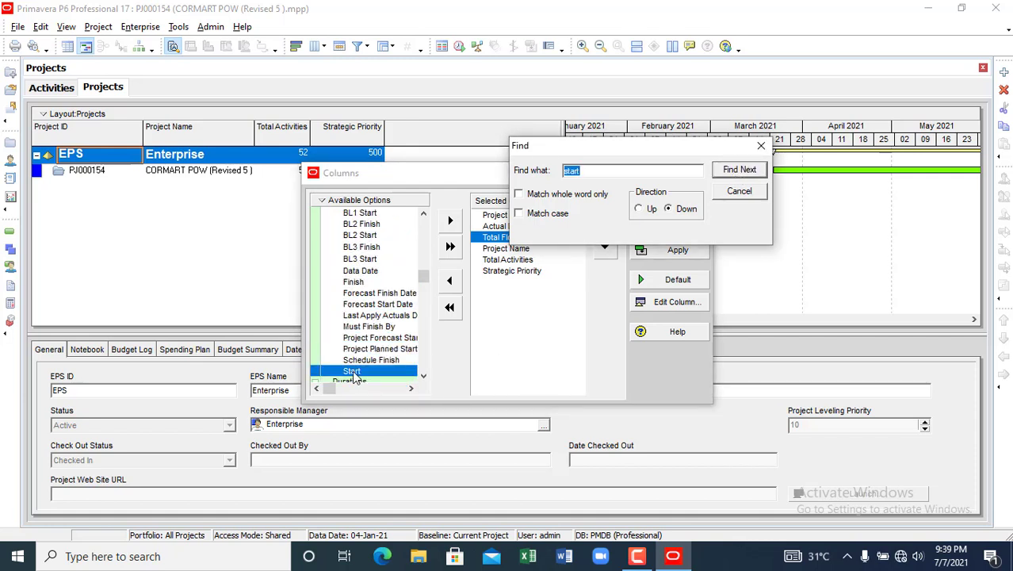
{"action": "left_click", "coordinate": [357, 372]}
{"action": "left_click", "coordinate": [450, 221]}
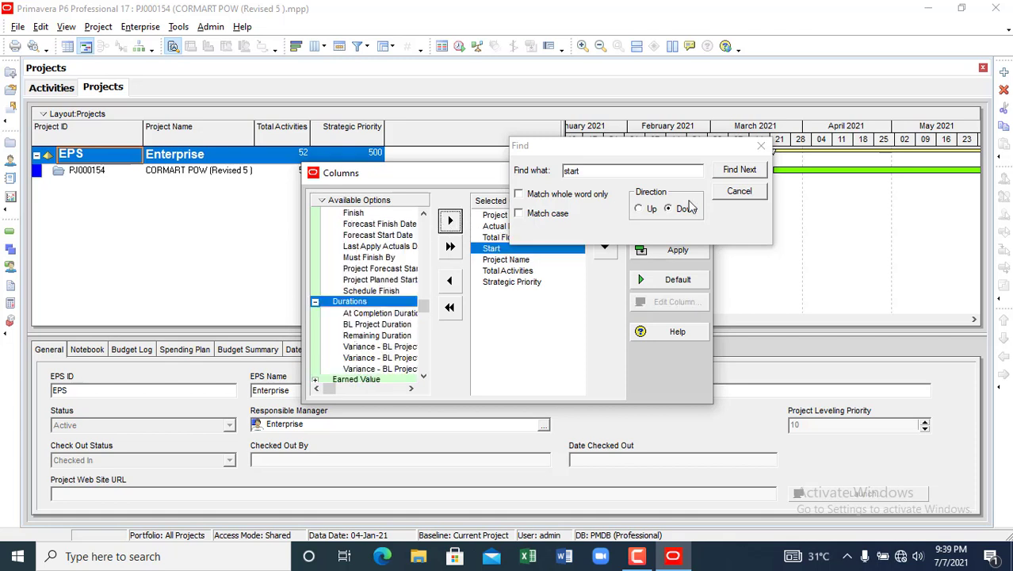
- Find and add the Finish date column, close the search, and apply the columns
{"action": "left_click", "coordinate": [734, 174]}
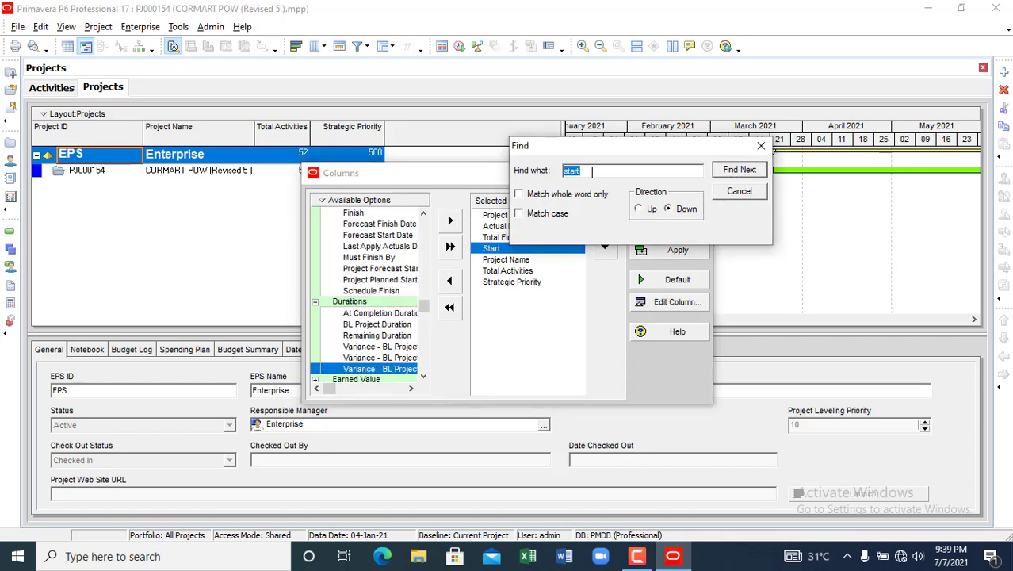
{"action": "key", "text": "BackSpace"}
{"action": "key", "text": "BackSpace"}
{"action": "key", "text": "BackSpace"}
{"action": "type", "text": "fi"}
{"action": "left_click", "coordinate": [743, 171]}
{"action": "left_click", "coordinate": [738, 169]}
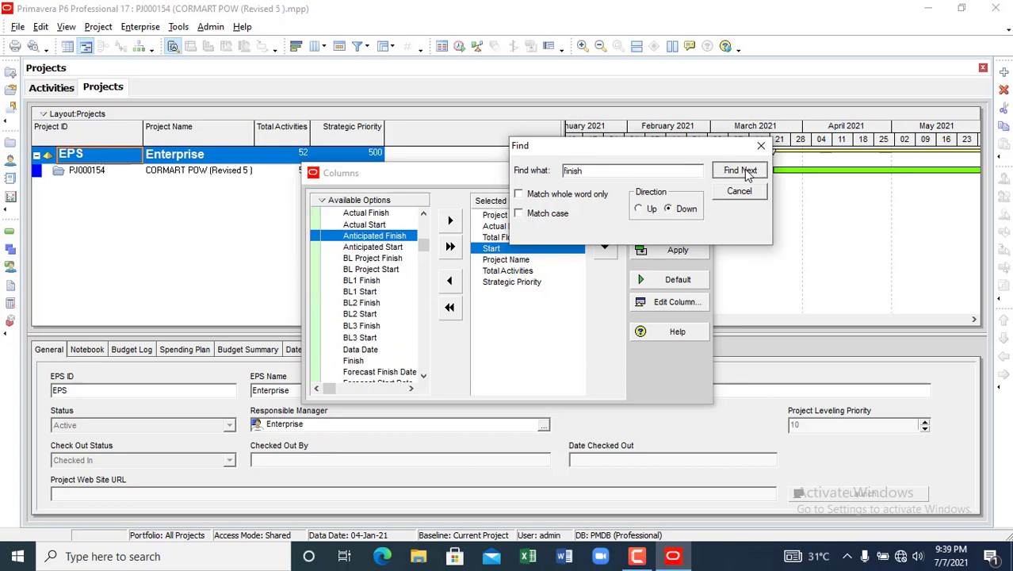
{"action": "left_click", "coordinate": [739, 169]}
{"action": "left_click", "coordinate": [739, 170]}
{"action": "left_click", "coordinate": [739, 170]}
{"action": "left_click", "coordinate": [739, 170]}
{"action": "left_click", "coordinate": [739, 170]}
{"action": "left_click", "coordinate": [739, 170]}
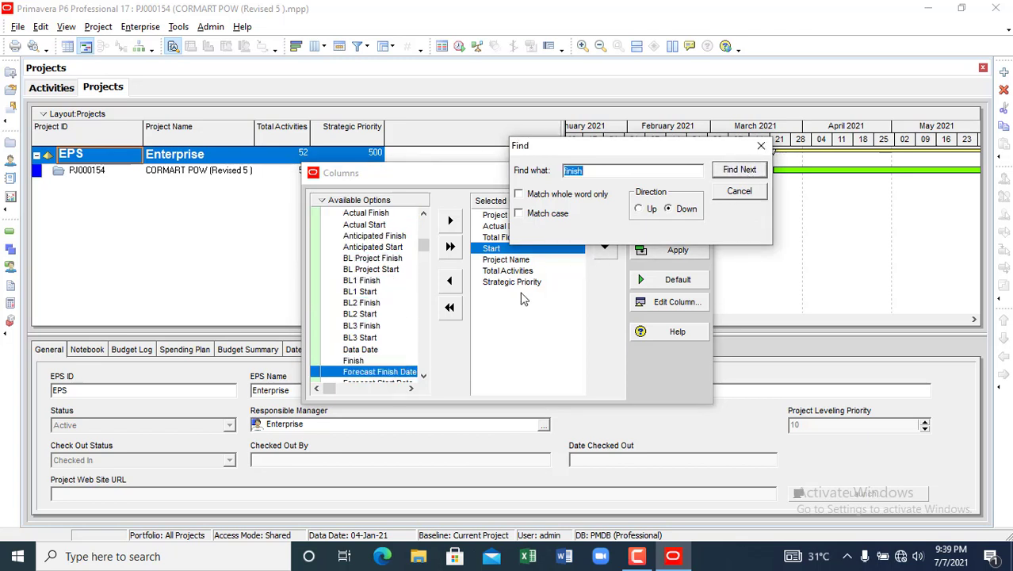
{"action": "left_click", "coordinate": [357, 361]}
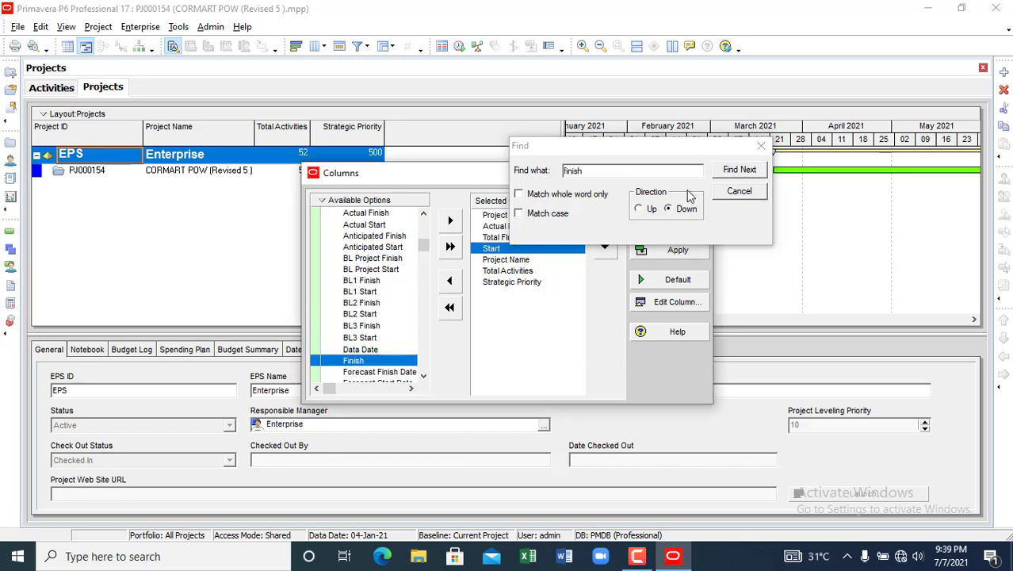
{"action": "left_click_drag", "start_coordinate": [674, 152], "coordinate": [841, 163]}
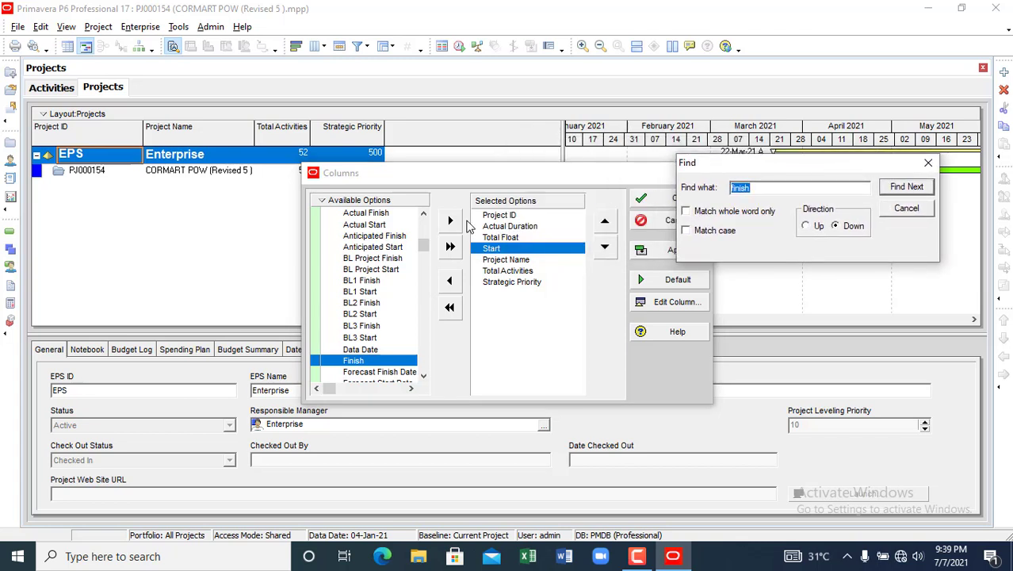
{"action": "left_click", "coordinate": [451, 221]}
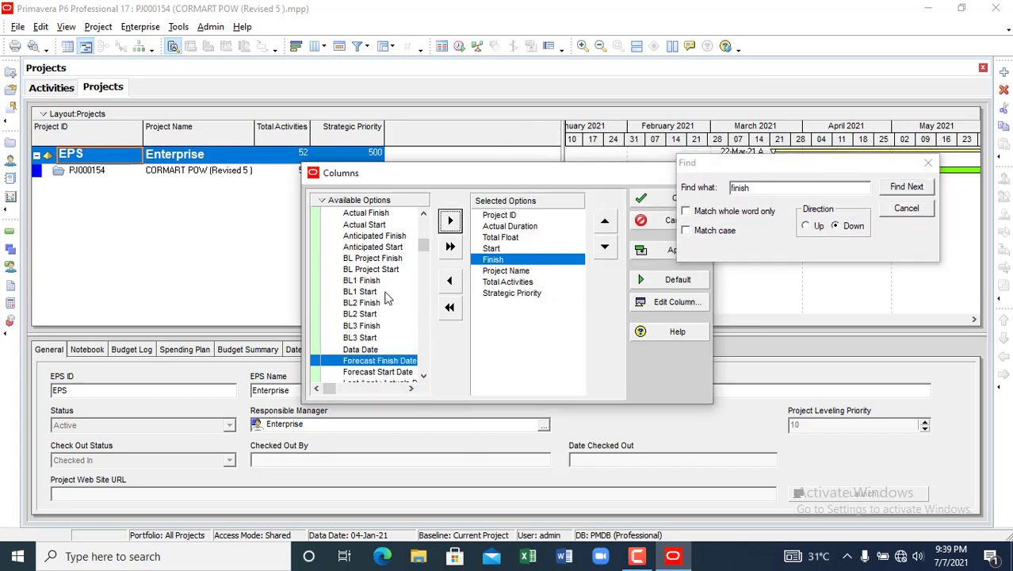
{"action": "left_click", "coordinate": [906, 209]}
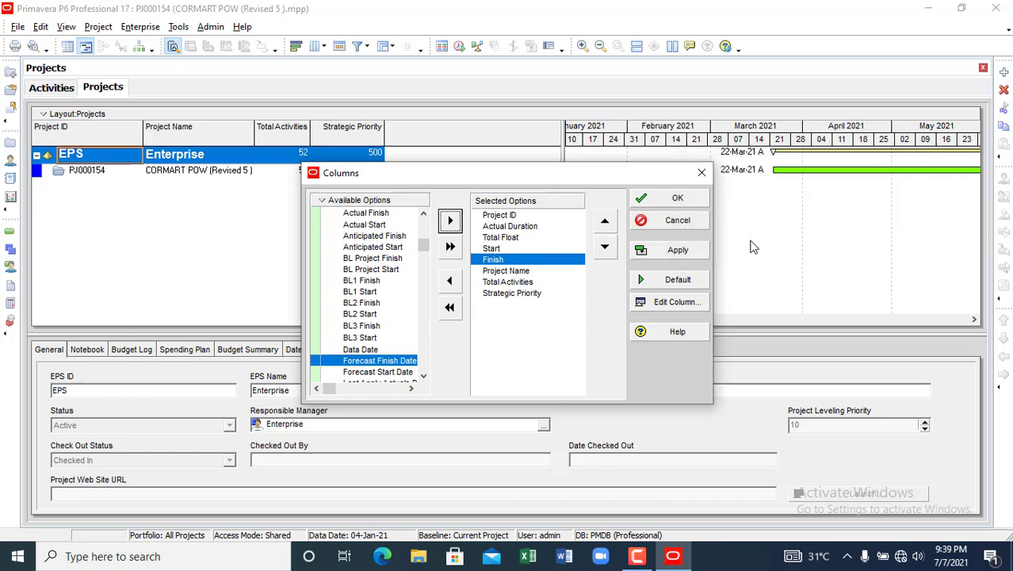
{"action": "left_click", "coordinate": [683, 250]}
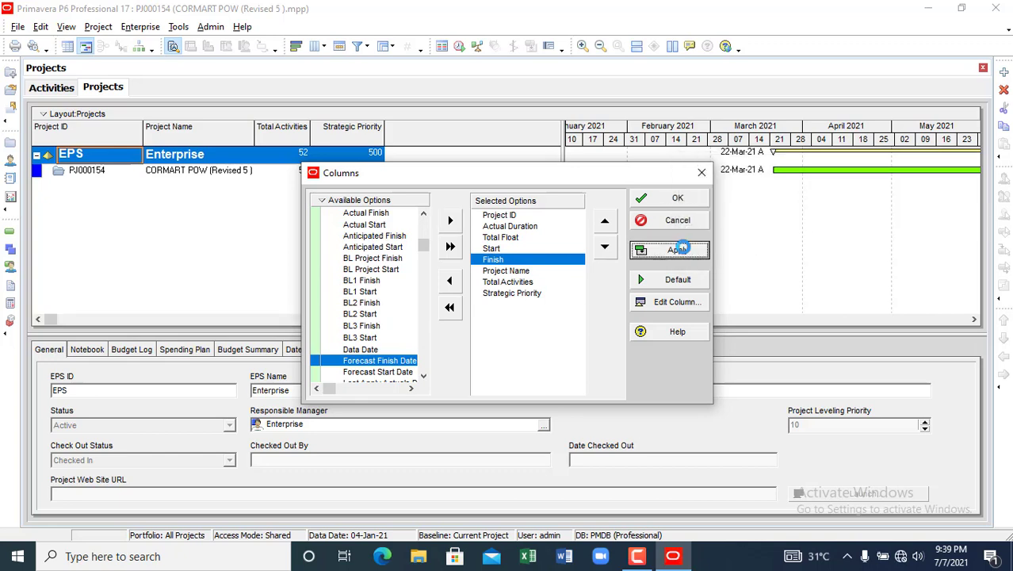
- Close the Columns dialog and move Start then Finish to directly after Project ID
{"action": "left_click", "coordinate": [688, 199]}
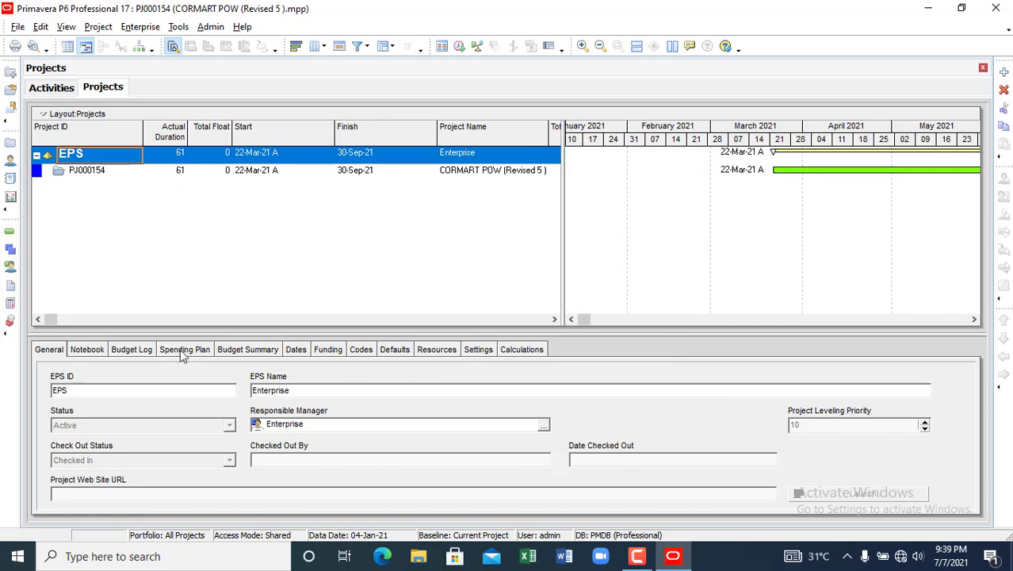
{"action": "left_click", "coordinate": [287, 134]}
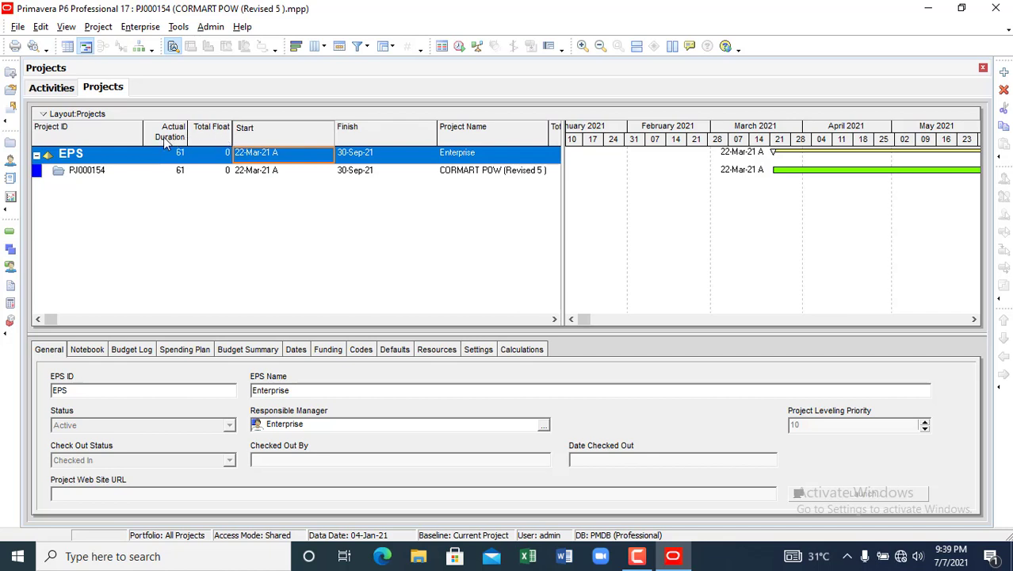
{"action": "left_click_drag", "start_coordinate": [165, 140], "coordinate": [165, 140]}
{"action": "left_click", "coordinate": [367, 139]}
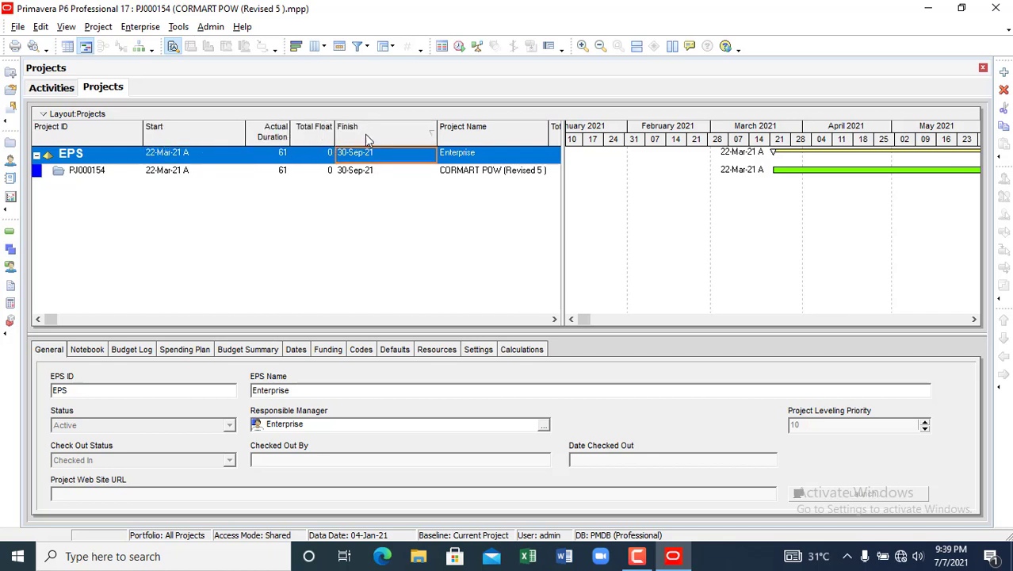
{"action": "left_click_drag", "start_coordinate": [410, 139], "coordinate": [274, 136]}
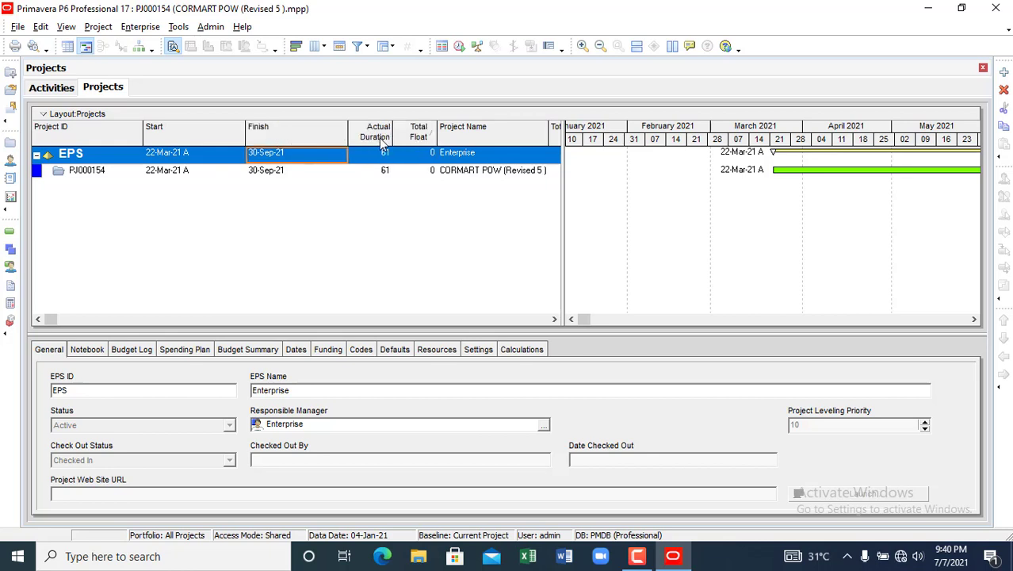
- Find Actual Start and Actual Finish in Customize Columns, add both, apply and confirm
{"action": "left_click", "coordinate": [66, 26]}
{"action": "mouse_move", "coordinate": [101, 140]}
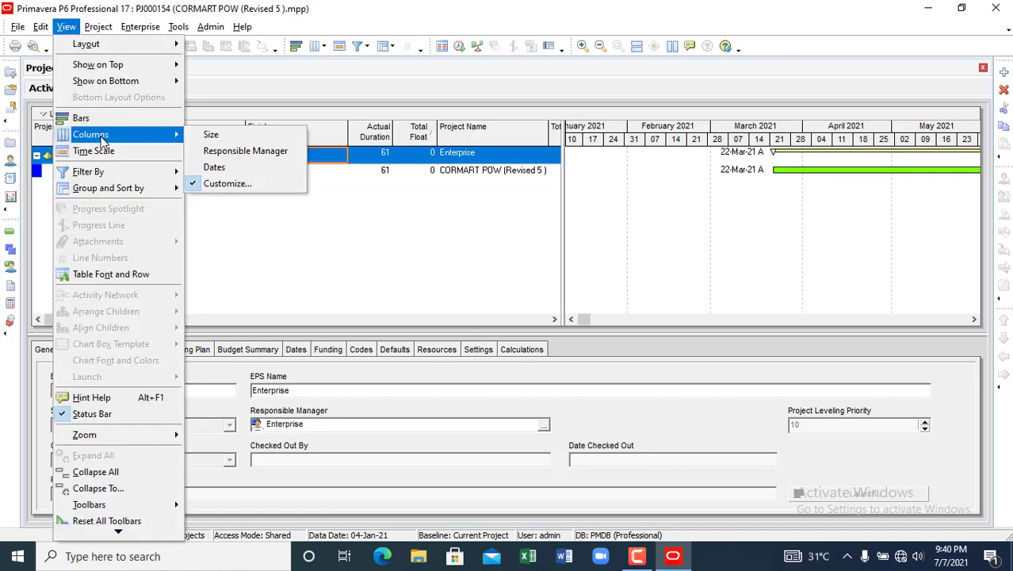
{"action": "left_click", "coordinate": [227, 184]}
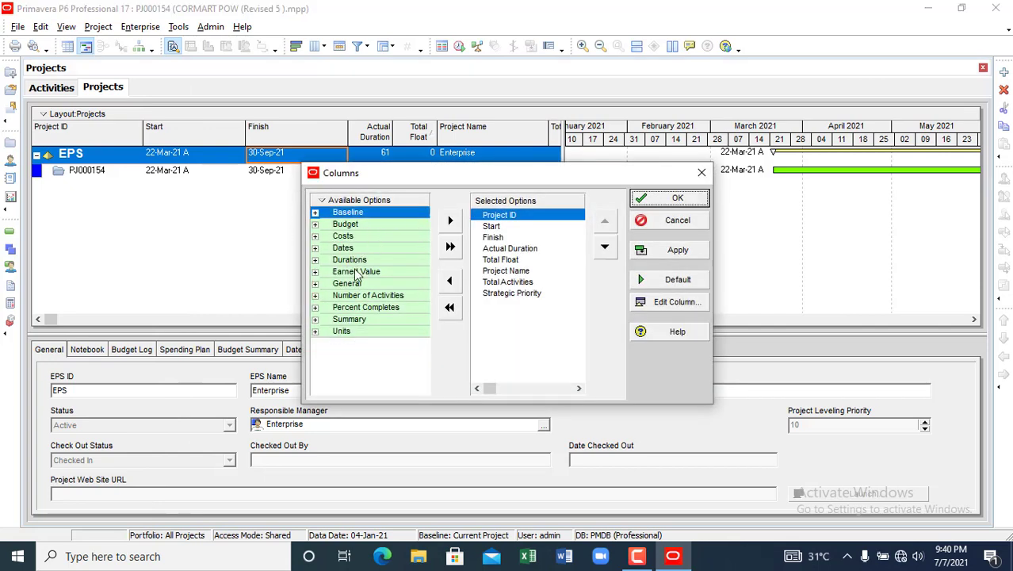
{"action": "right_click", "coordinate": [345, 204]}
{"action": "left_click", "coordinate": [373, 219]}
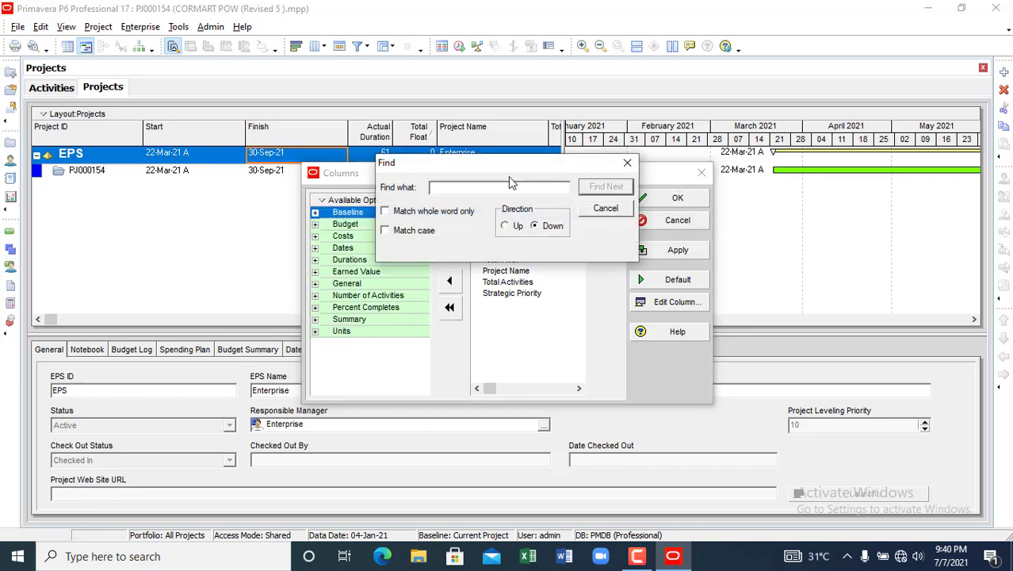
{"action": "type", "text": "actual start"}
{"action": "left_click", "coordinate": [606, 187]}
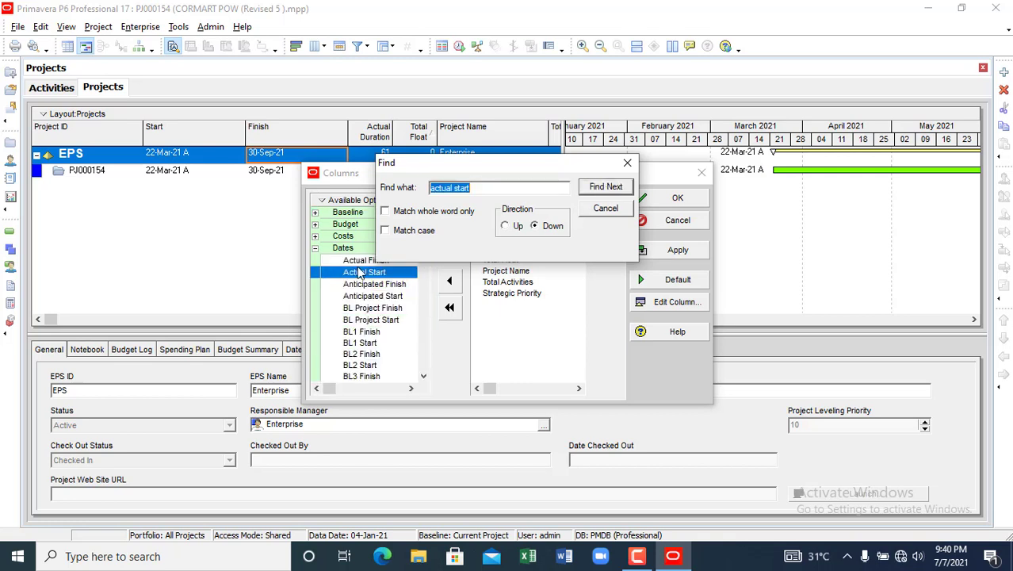
{"action": "left_click_drag", "start_coordinate": [457, 165], "coordinate": [588, 174]}
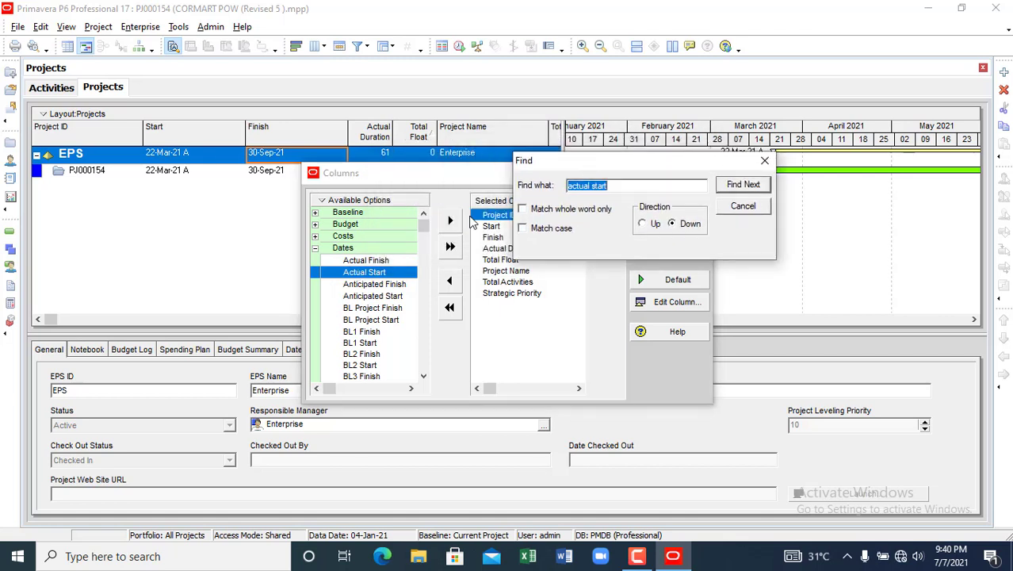
{"action": "left_click", "coordinate": [365, 261], "text": "ctrl"}
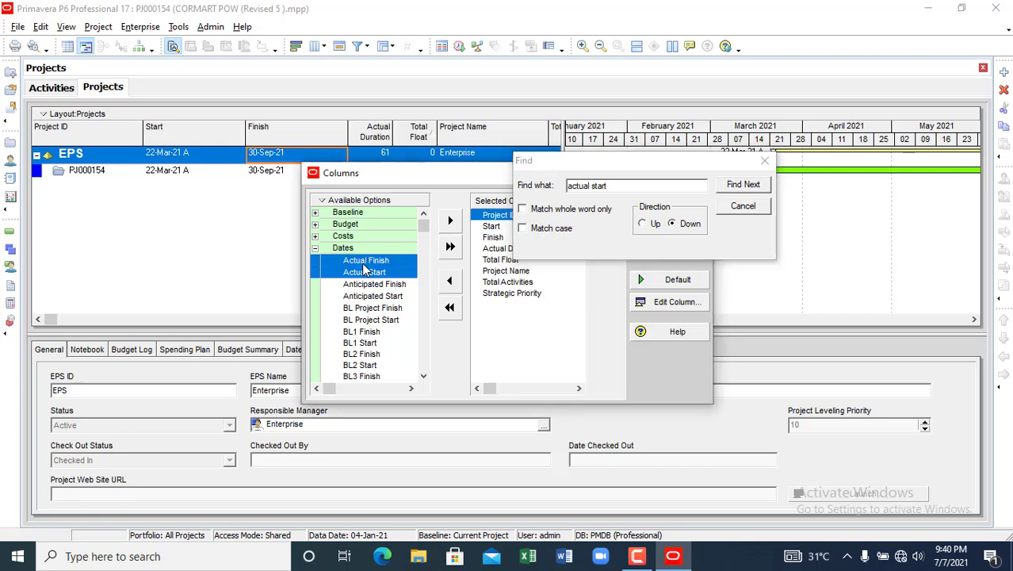
{"action": "left_click", "coordinate": [452, 224]}
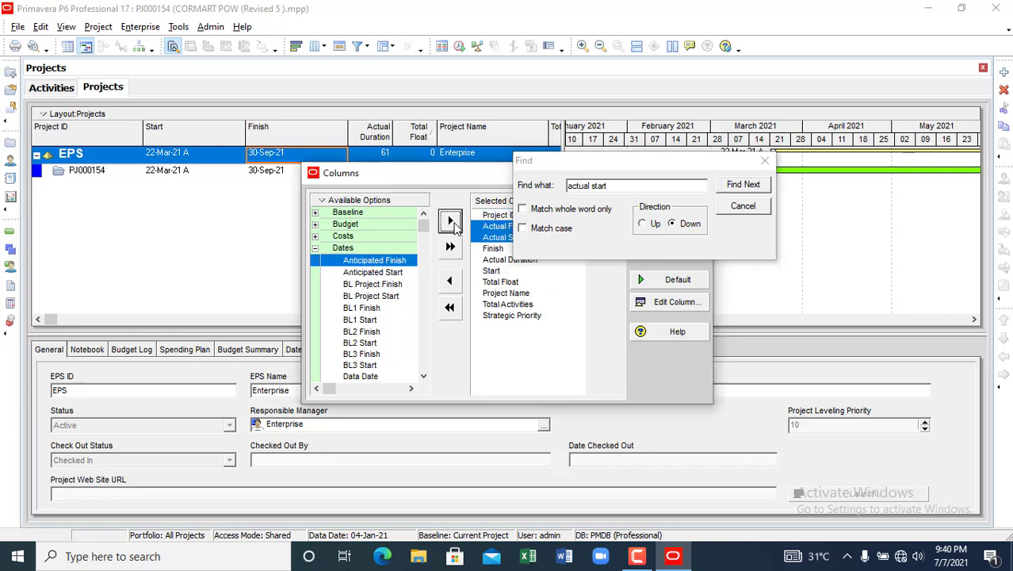
{"action": "left_click", "coordinate": [765, 163]}
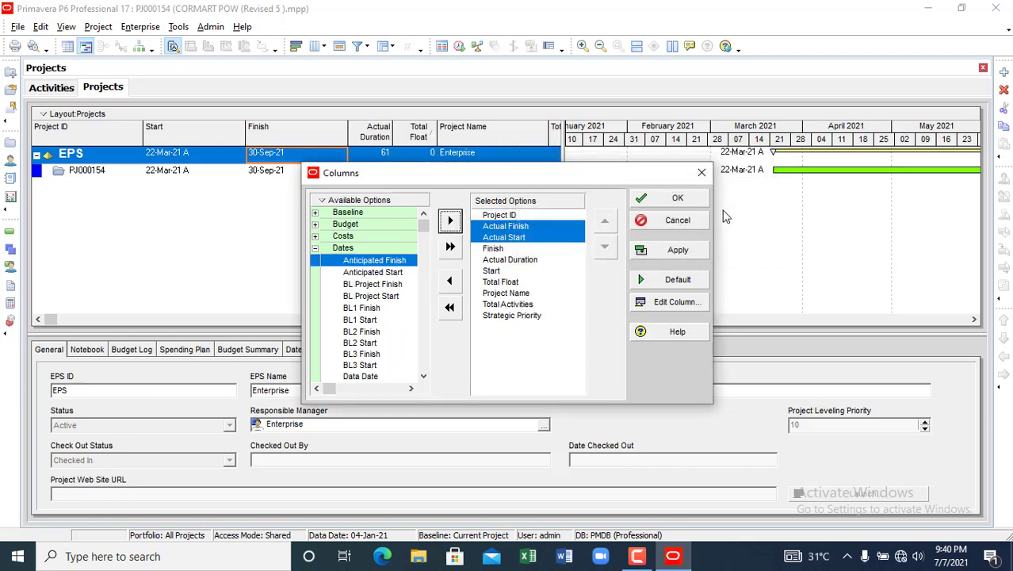
{"action": "left_click", "coordinate": [672, 250]}
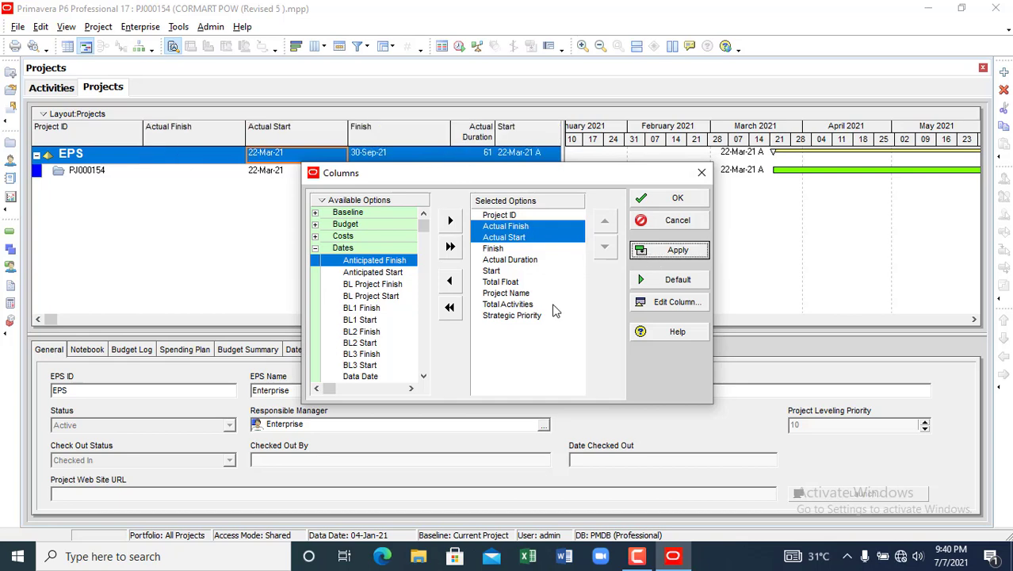
{"action": "left_click", "coordinate": [699, 199]}
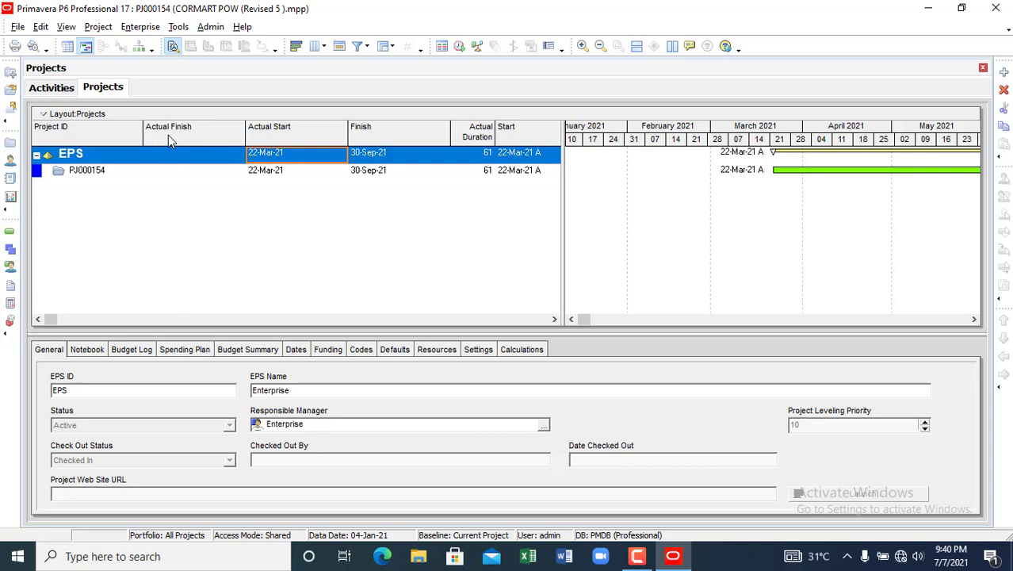
{"action": "left_click", "coordinate": [529, 152]}
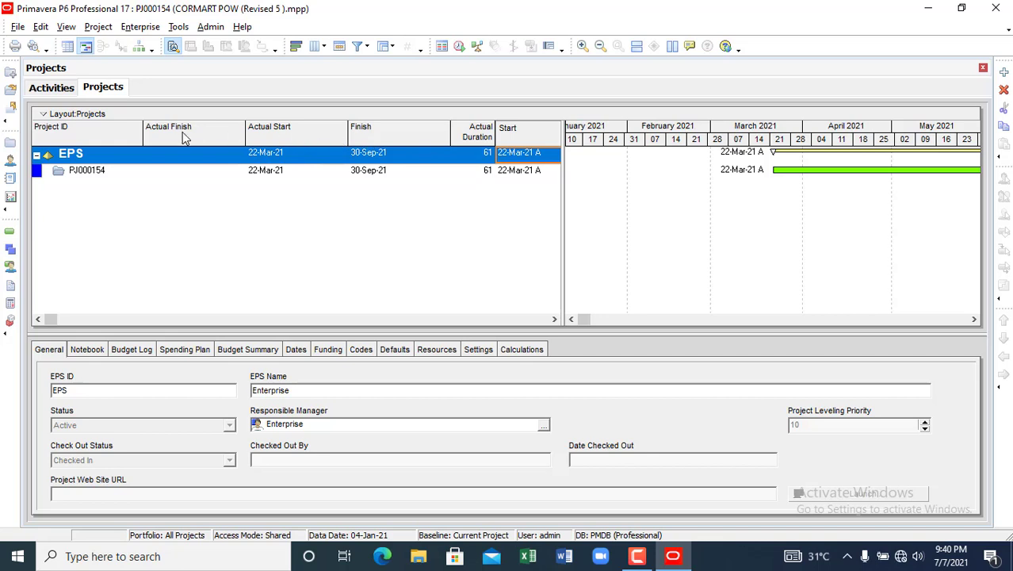
{"action": "left_click_drag", "start_coordinate": [182, 132], "coordinate": [181, 133]}
{"action": "left_click_drag", "start_coordinate": [497, 135], "coordinate": [274, 141]}
{"action": "left_click_drag", "start_coordinate": [564, 201], "coordinate": [746, 216]}
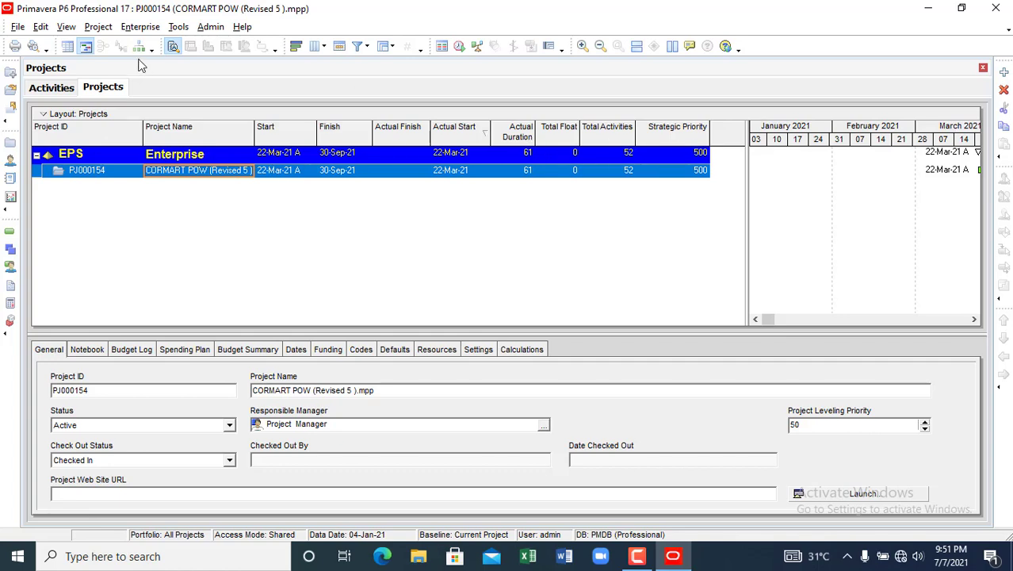
{"action": "left_click", "coordinate": [66, 28]}
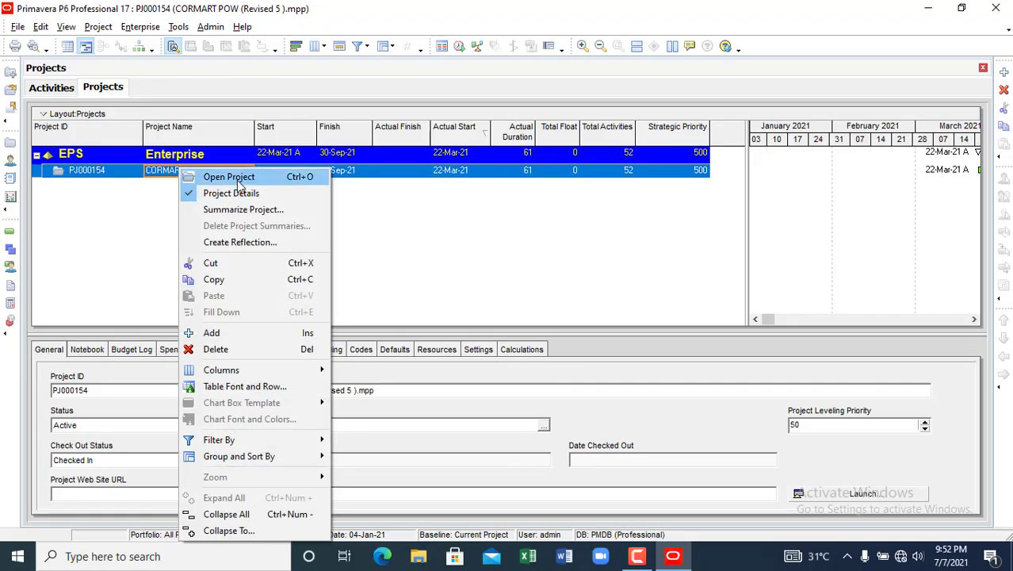
- Open the CORMART POW project's activities and apply the Classic EPS/WBS Layout
{"action": "left_click", "coordinate": [232, 175]}
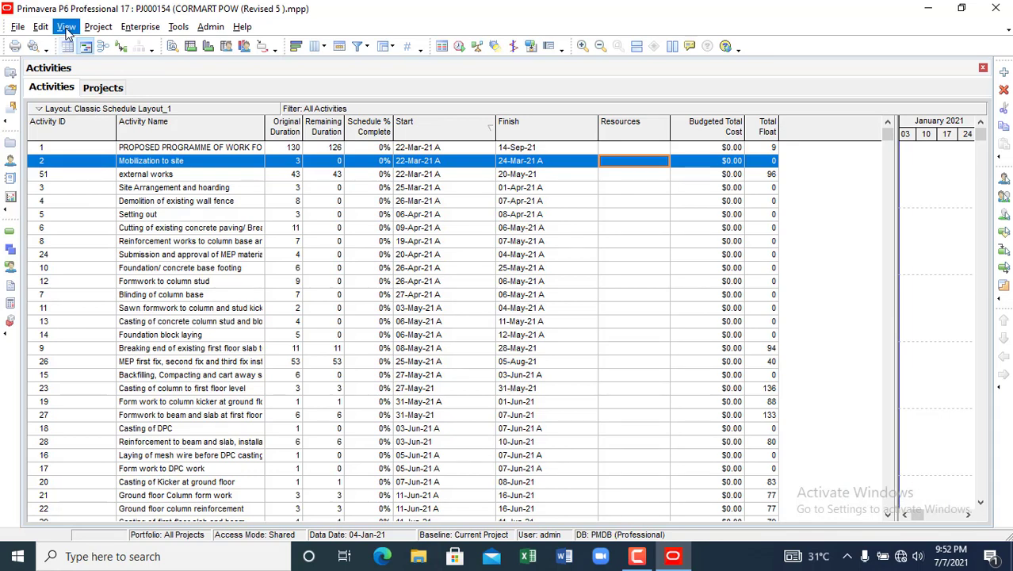
{"action": "left_click", "coordinate": [67, 27]}
{"action": "mouse_move", "coordinate": [109, 65]}
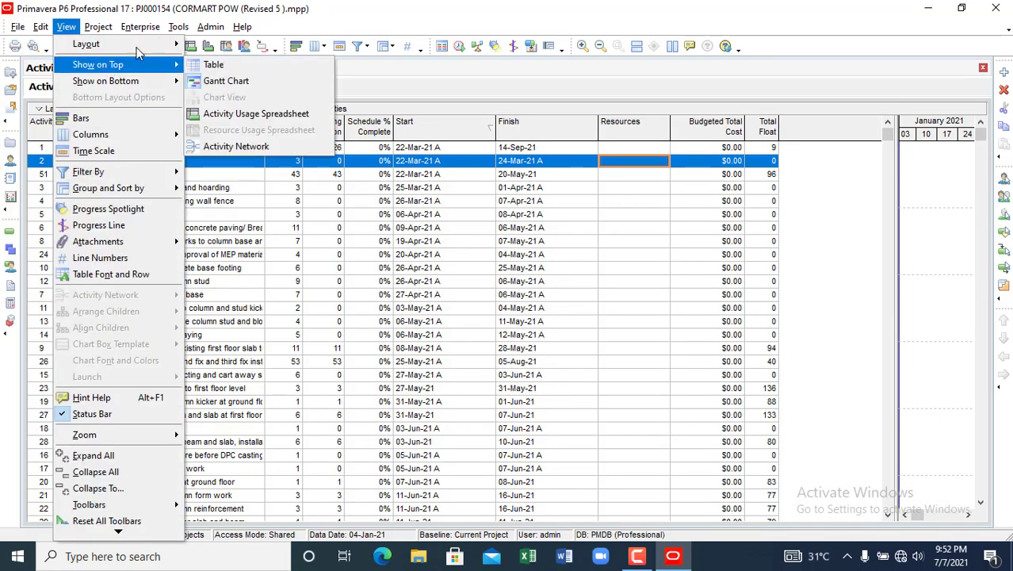
{"action": "mouse_move", "coordinate": [131, 44]}
{"action": "left_click", "coordinate": [223, 64]}
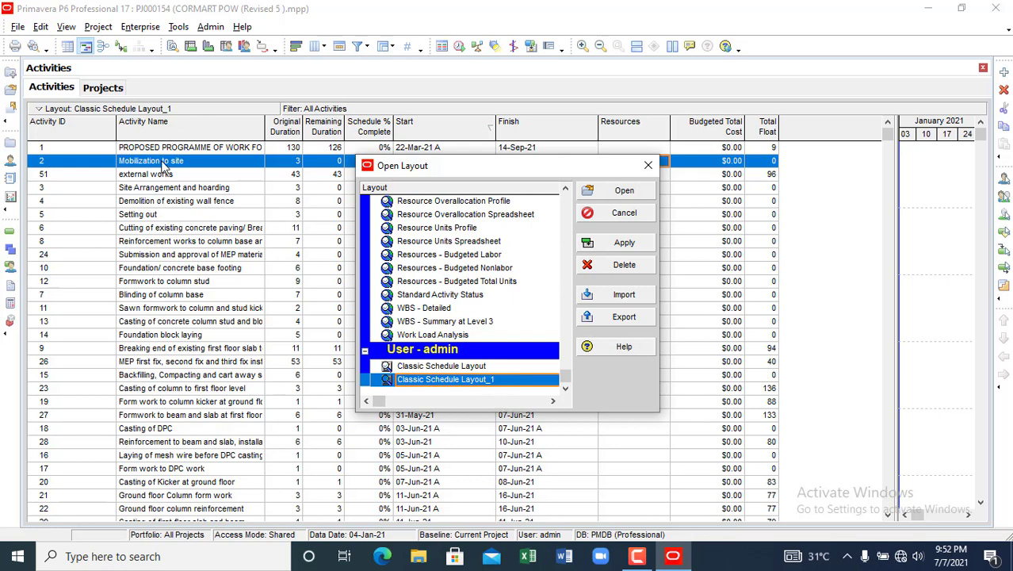
{"action": "scroll", "coordinate": [468, 251], "scroll_direction": "up", "scroll_amount": 1}
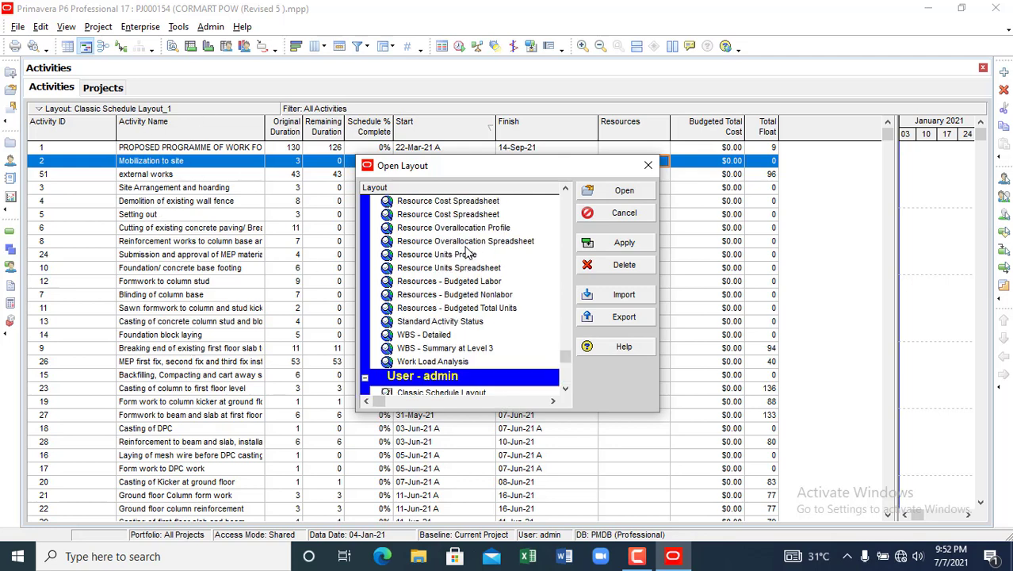
{"action": "scroll", "coordinate": [468, 252], "scroll_direction": "up", "scroll_amount": 6}
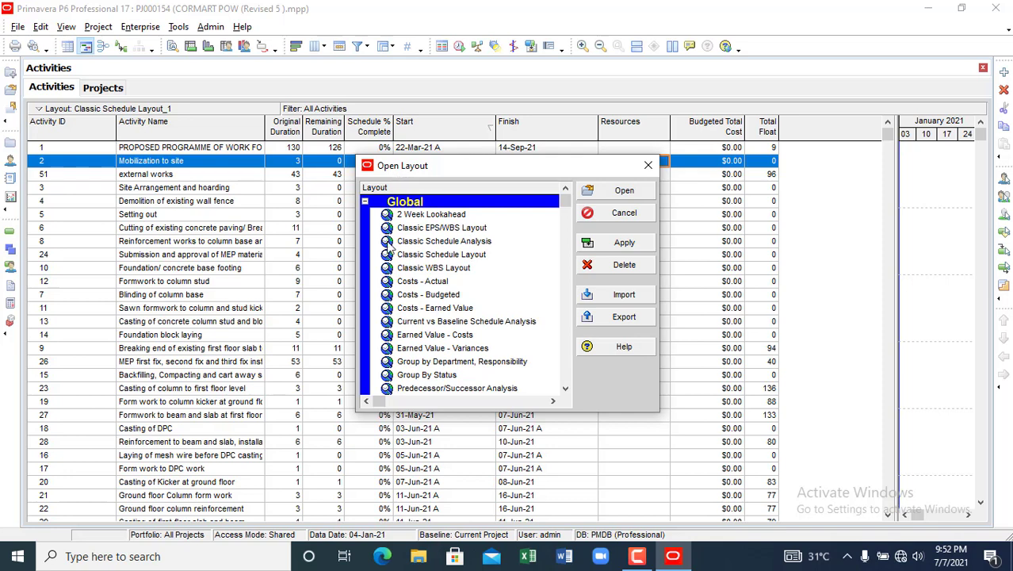
{"action": "left_click", "coordinate": [447, 231]}
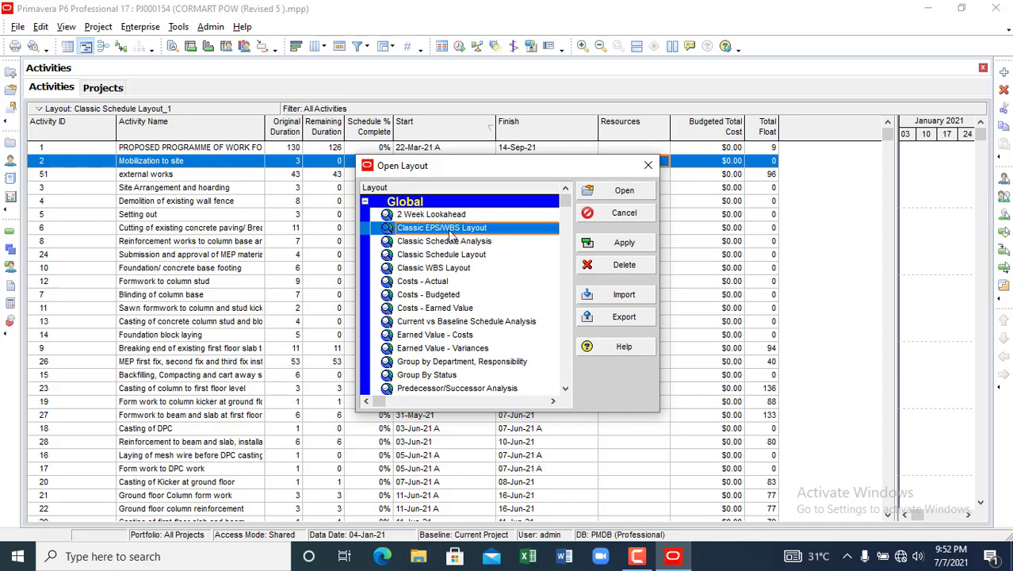
{"action": "left_click_drag", "start_coordinate": [457, 165], "coordinate": [363, 215]}
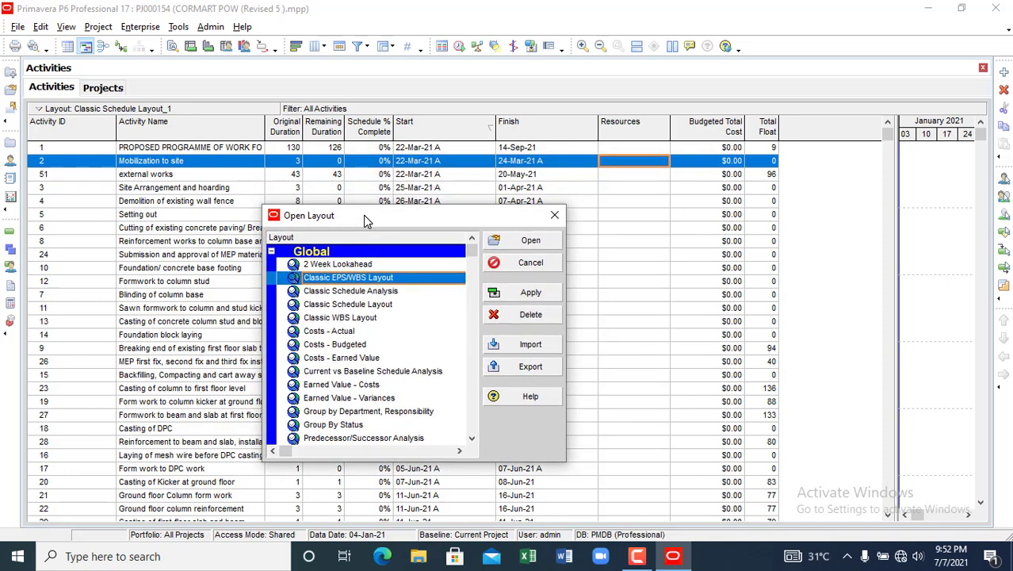
{"action": "left_click", "coordinate": [534, 295]}
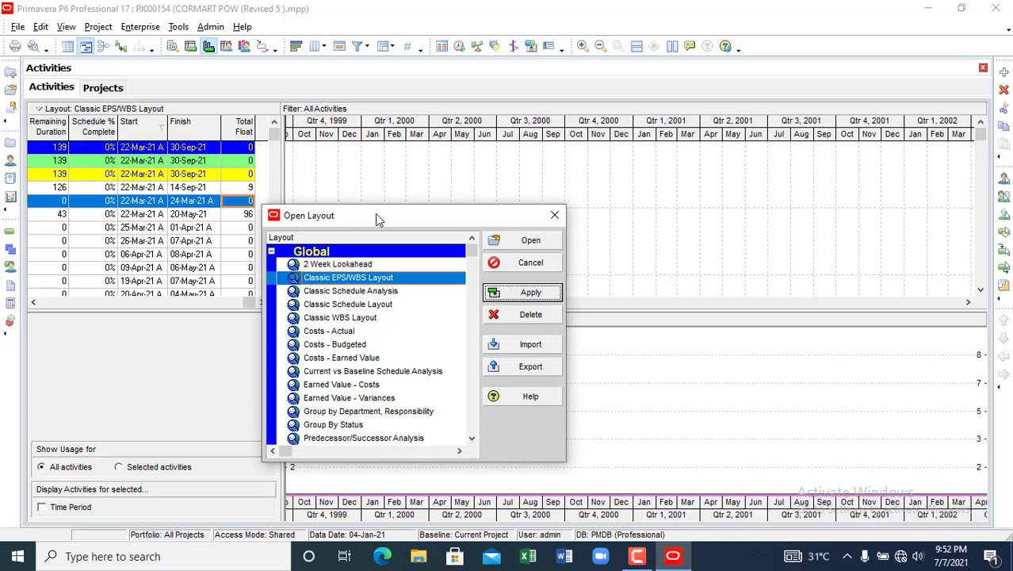
- Close the layout dialog and widen the activity table to show IDs and names
{"action": "left_click_drag", "start_coordinate": [375, 214], "coordinate": [334, 244]}
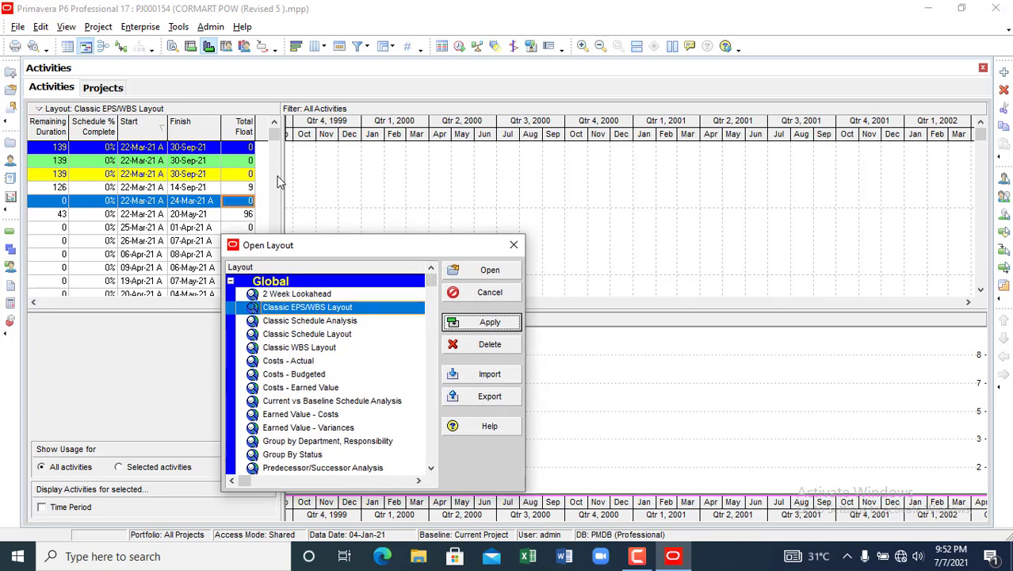
{"action": "left_click", "coordinate": [513, 244]}
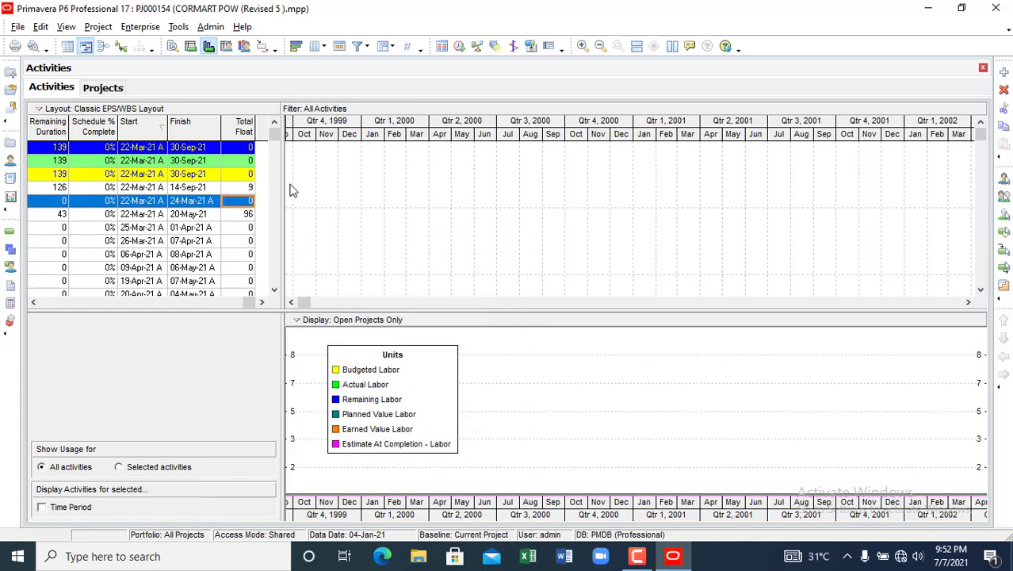
{"action": "left_click_drag", "start_coordinate": [284, 181], "coordinate": [670, 202]}
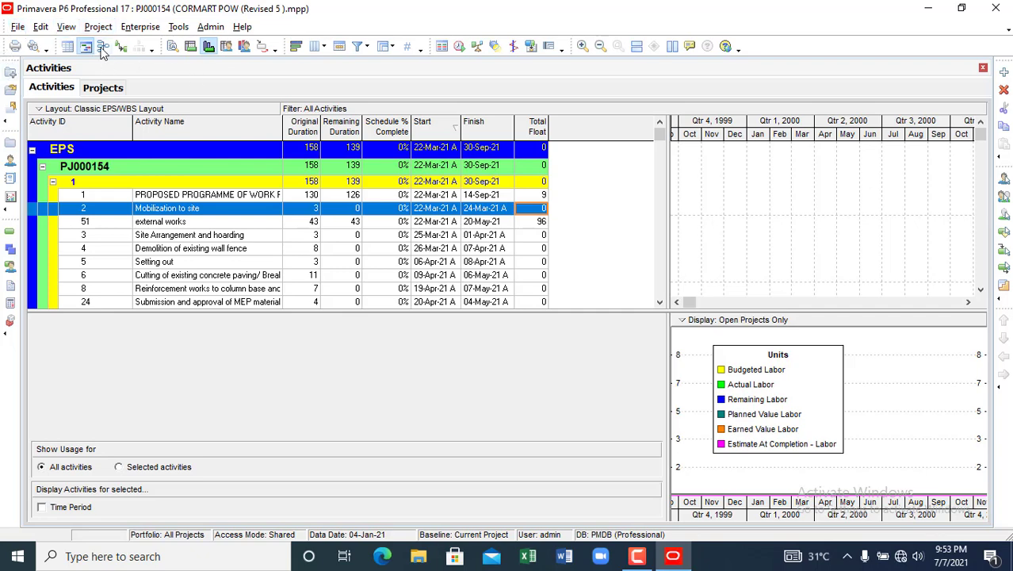
{"action": "left_click", "coordinate": [69, 29]}
{"action": "mouse_move", "coordinate": [85, 43]}
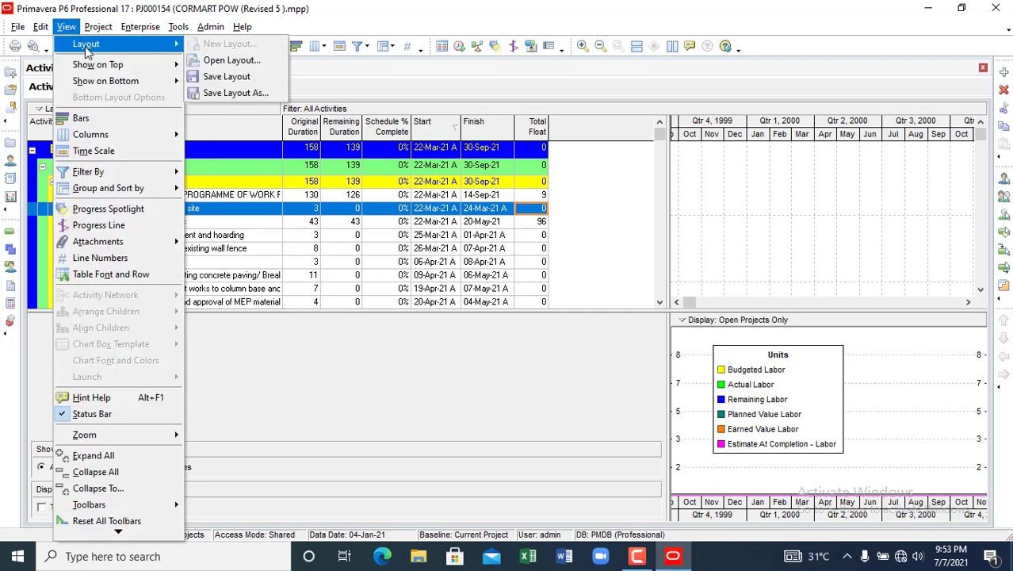
{"action": "left_click", "coordinate": [228, 62]}
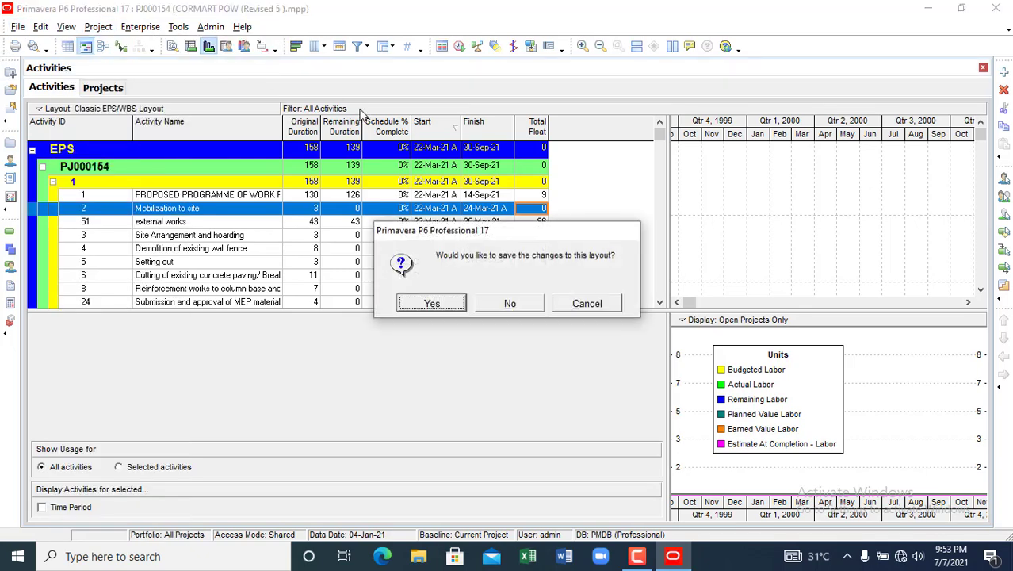
{"action": "left_click", "coordinate": [440, 304]}
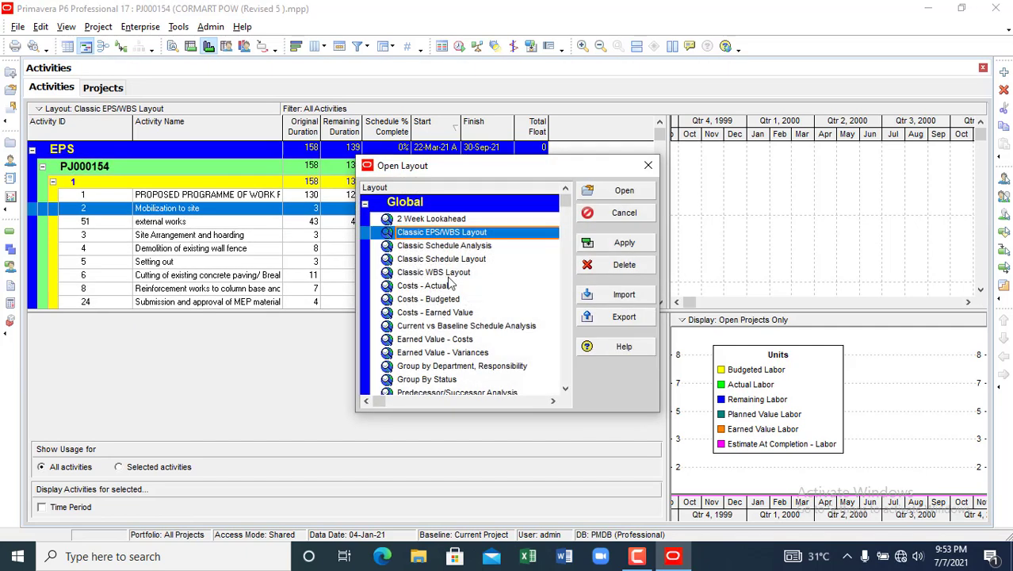
{"action": "left_click_drag", "start_coordinate": [504, 166], "coordinate": [352, 307]}
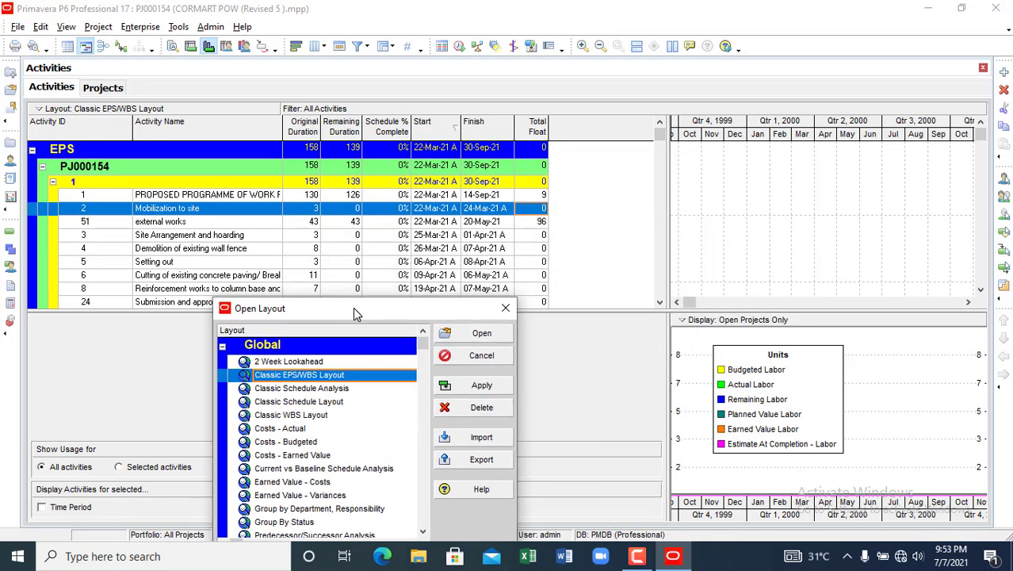
{"action": "left_click", "coordinate": [315, 390]}
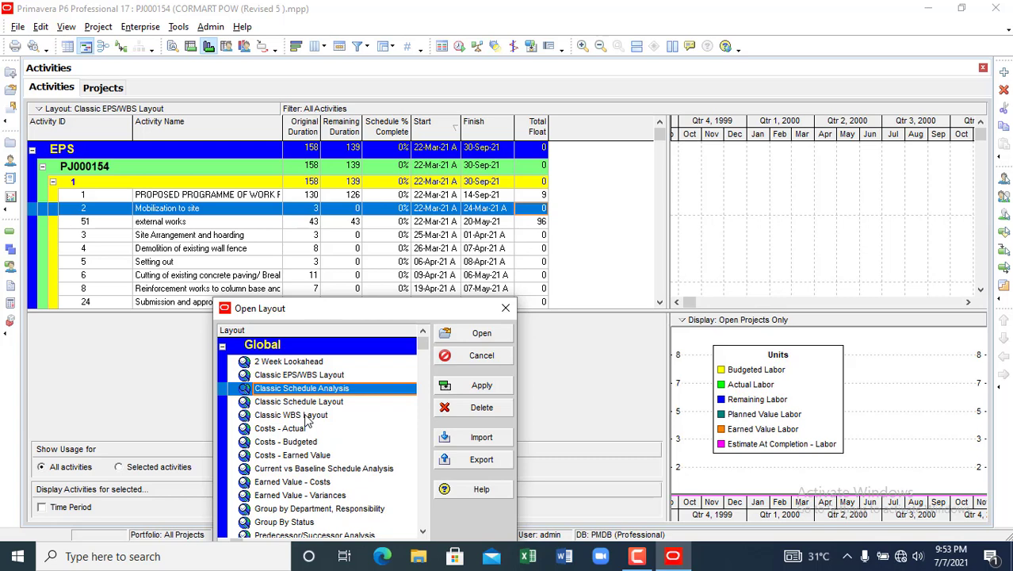
{"action": "left_click", "coordinate": [311, 376]}
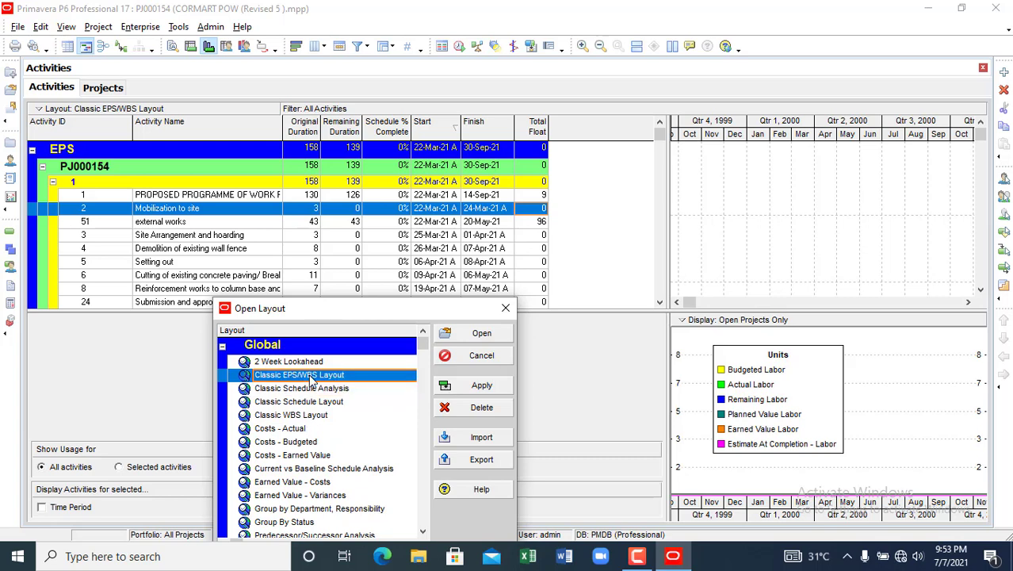
{"action": "left_click", "coordinate": [495, 386]}
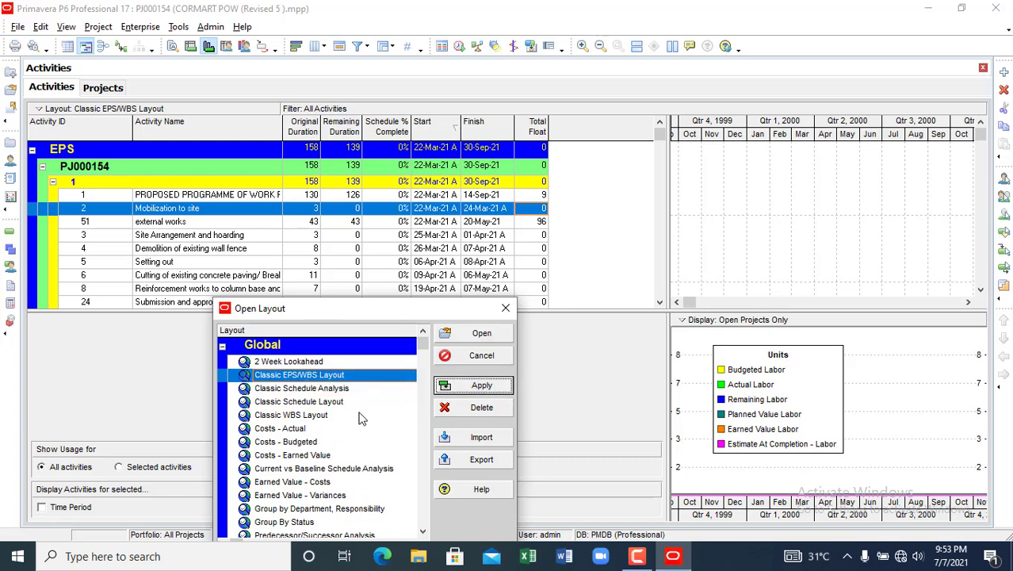
{"action": "left_click", "coordinate": [321, 402]}
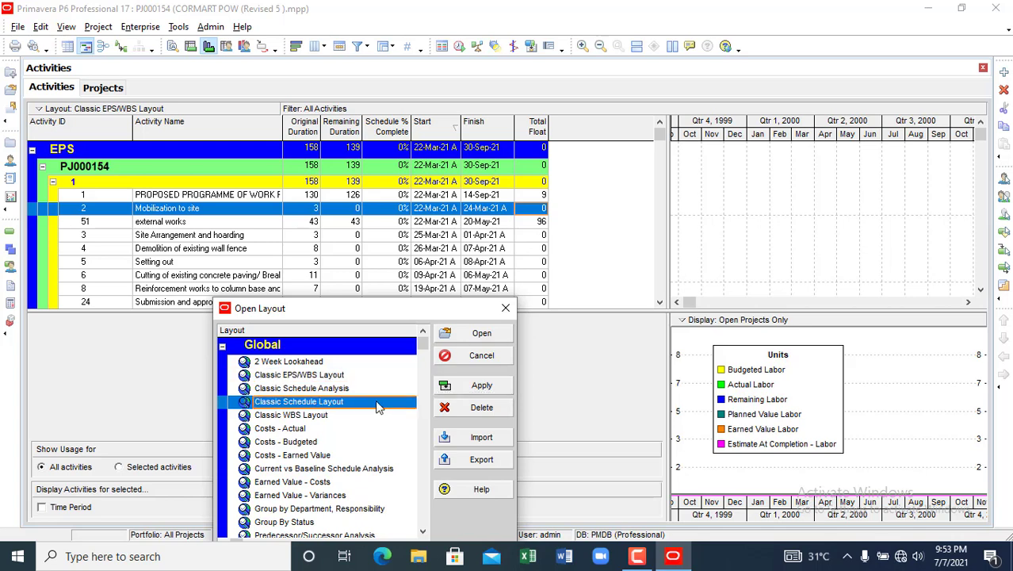
{"action": "left_click", "coordinate": [468, 385]}
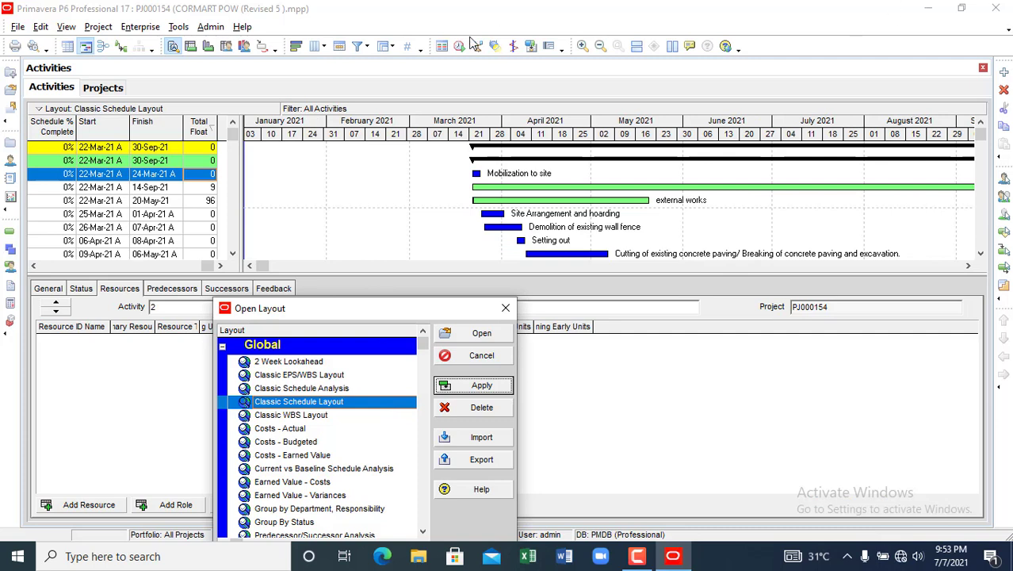
{"action": "left_click", "coordinate": [300, 375]}
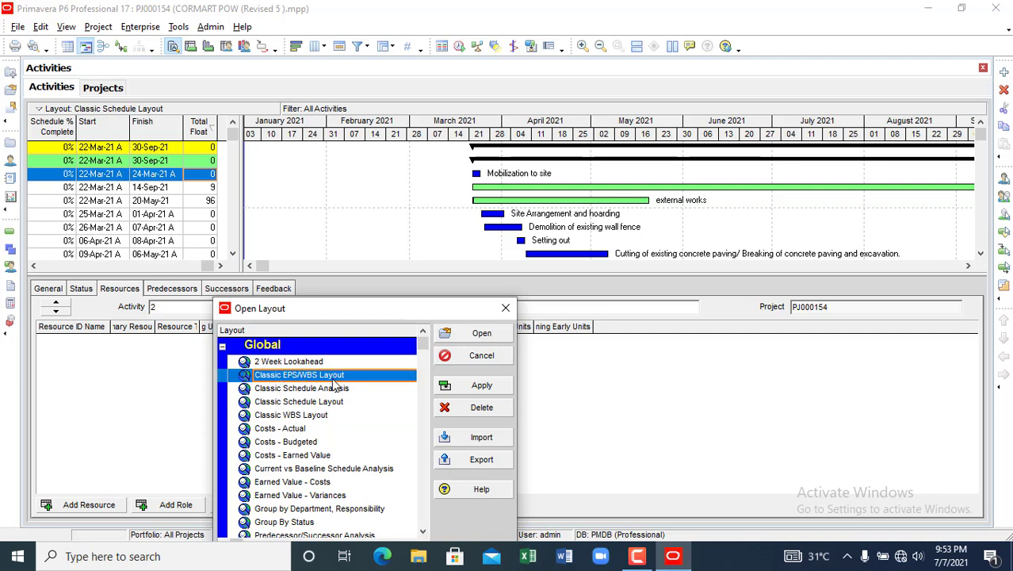
{"action": "left_click", "coordinate": [457, 389]}
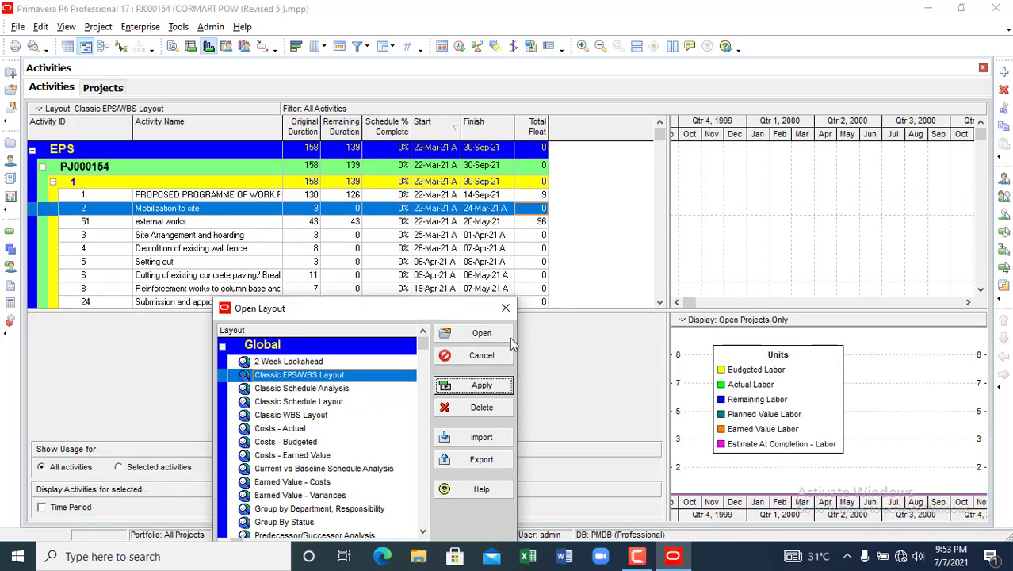
{"action": "left_click", "coordinate": [506, 309]}
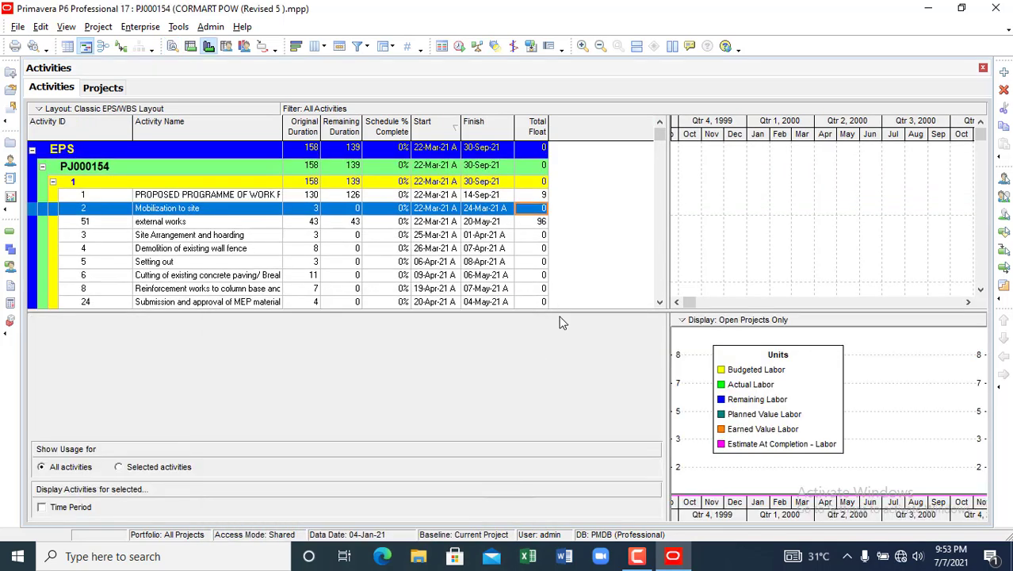
- Set the bottom view to No Bottom Layout, then return to the Projects list
{"action": "right_click", "coordinate": [782, 332]}
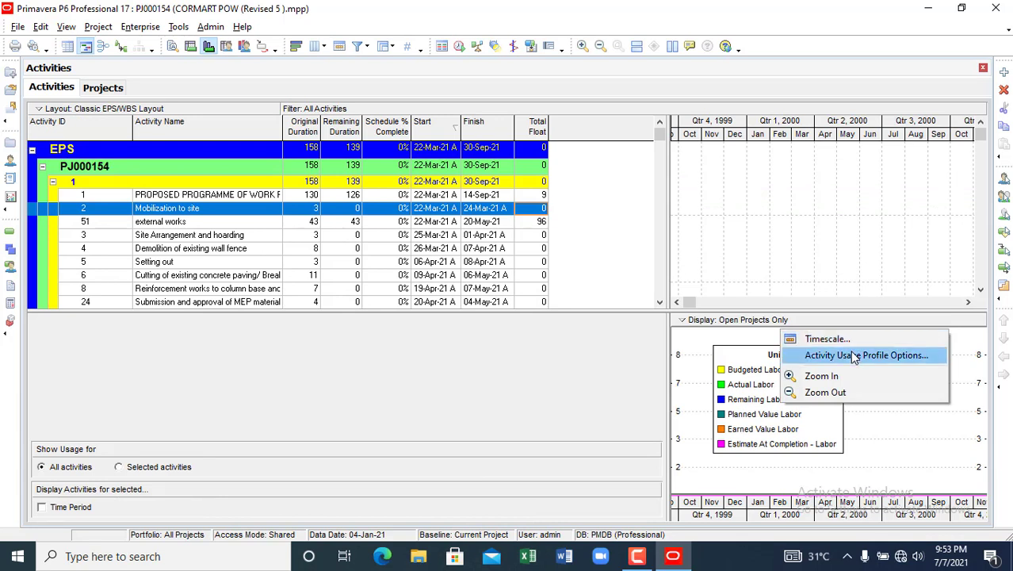
{"action": "left_click", "coordinate": [506, 348]}
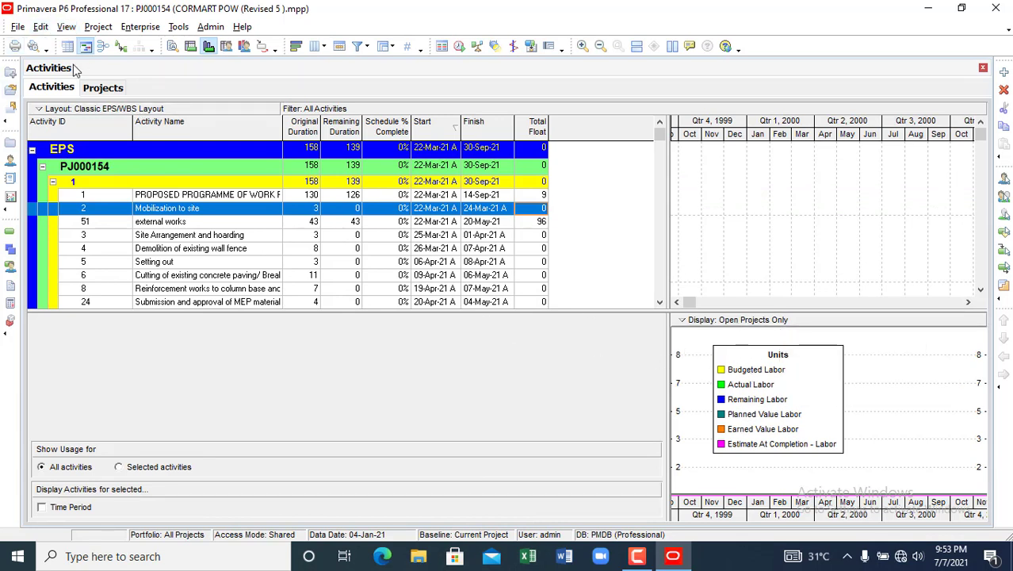
{"action": "left_click", "coordinate": [66, 26]}
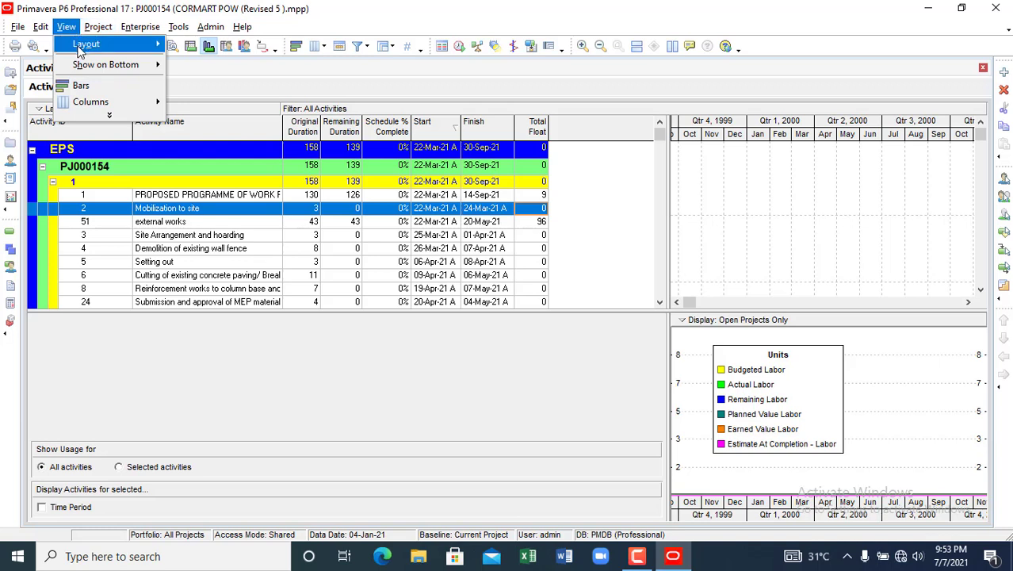
{"action": "mouse_move", "coordinate": [80, 51]}
{"action": "mouse_move", "coordinate": [84, 69]}
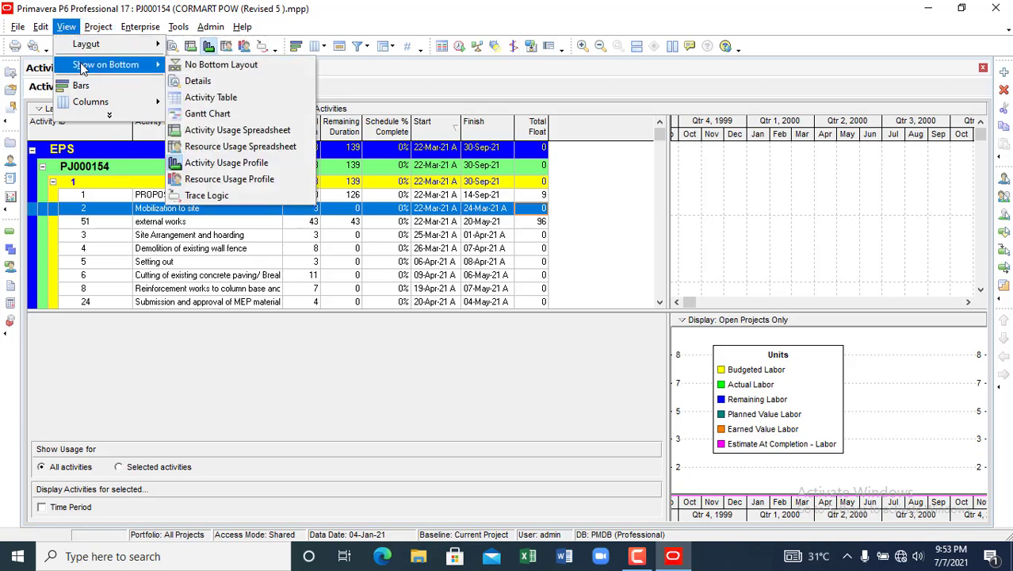
{"action": "left_click", "coordinate": [249, 66]}
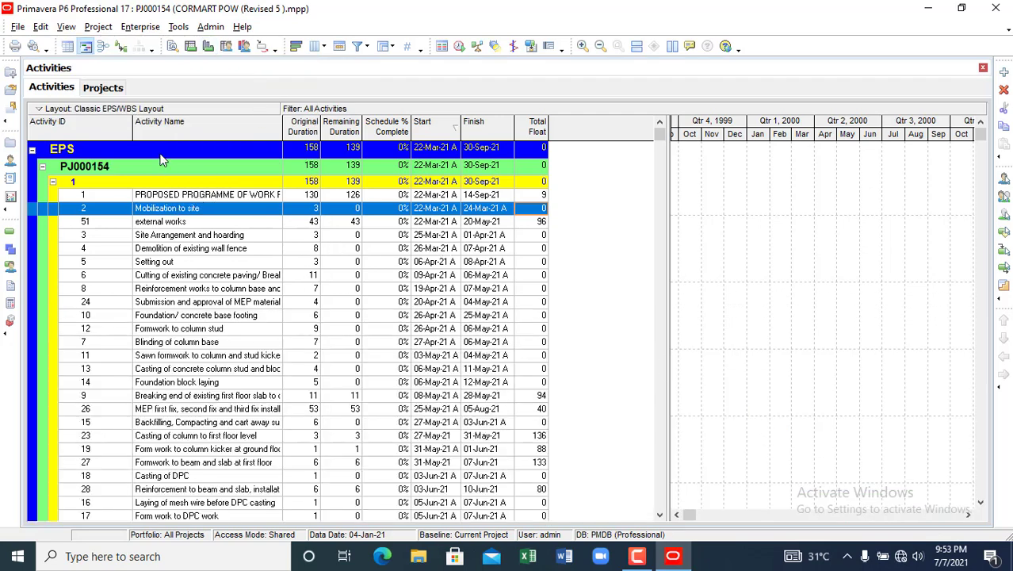
{"action": "left_click", "coordinate": [112, 90]}
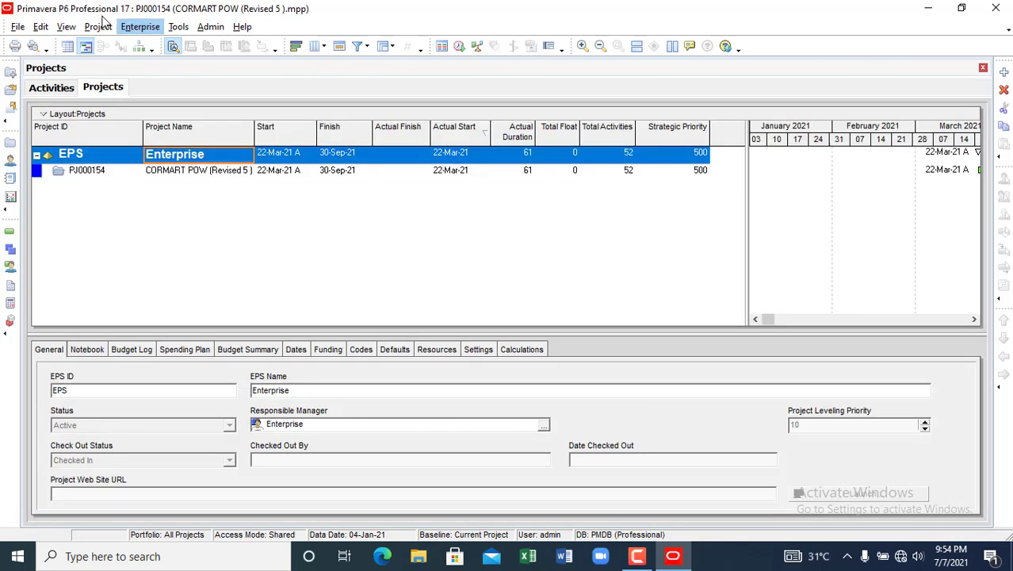
- Set the Gantt timescale to Three Lines so 2021 shows above months and weeks
{"action": "left_click", "coordinate": [66, 27]}
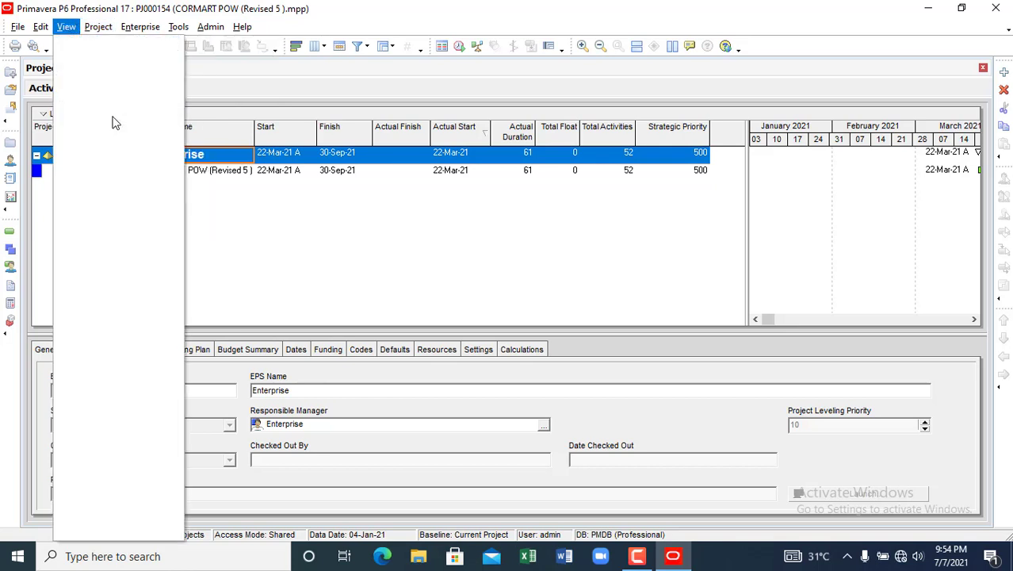
{"action": "left_click", "coordinate": [111, 116]}
{"action": "mouse_move", "coordinate": [109, 68]}
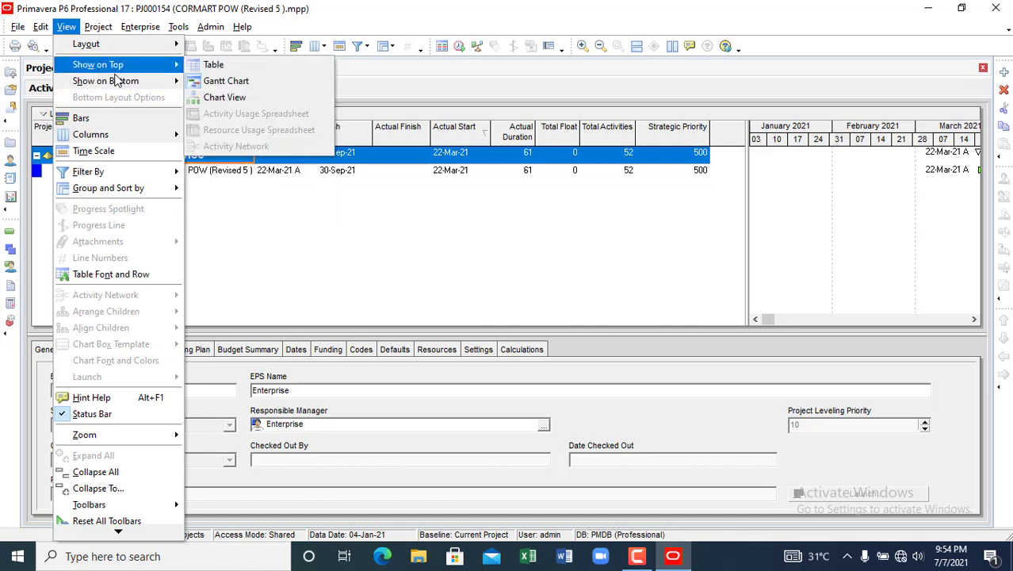
{"action": "left_click", "coordinate": [89, 153]}
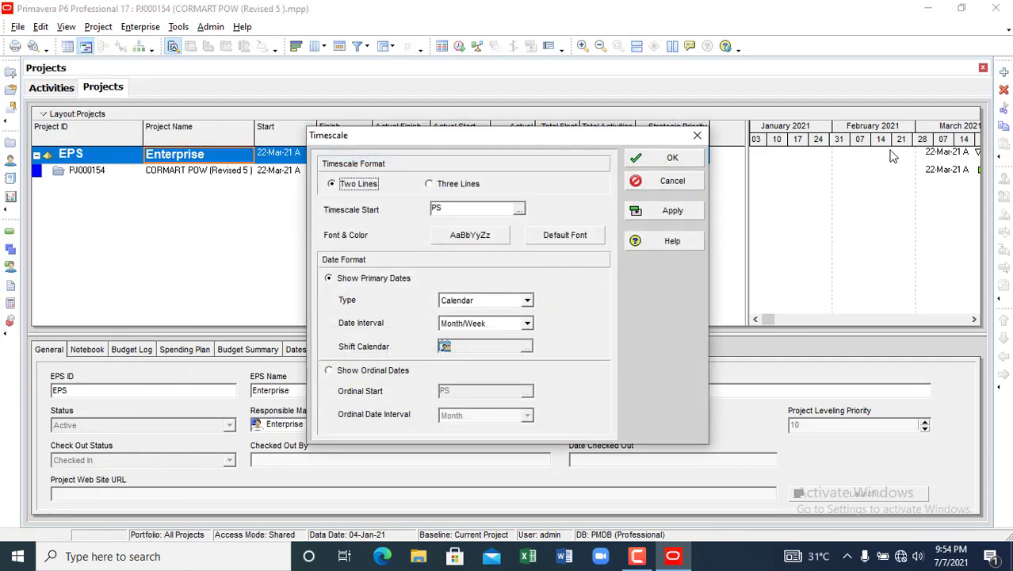
{"action": "left_click", "coordinate": [431, 186]}
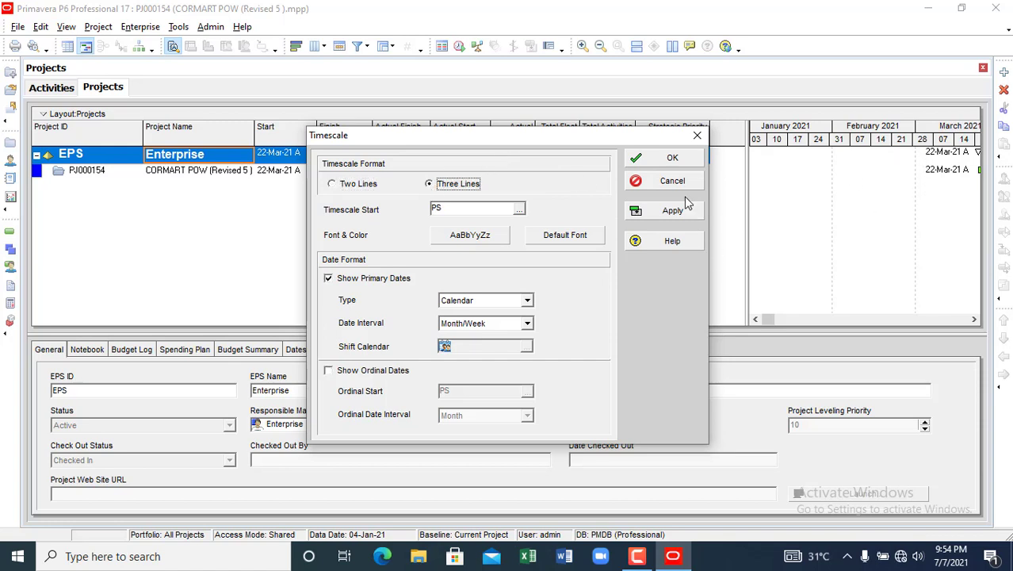
{"action": "left_click", "coordinate": [668, 216]}
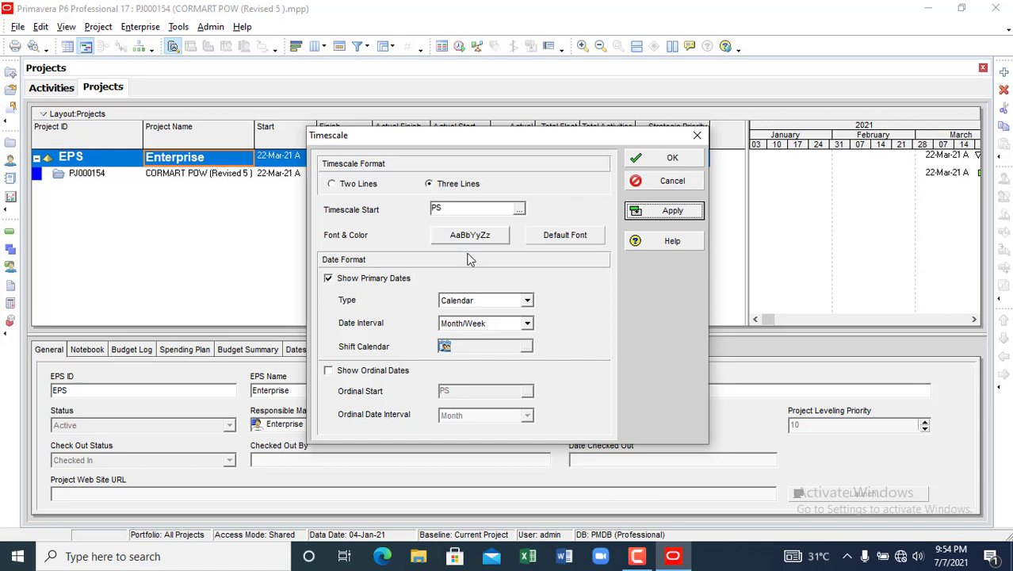
{"action": "left_click", "coordinate": [698, 137]}
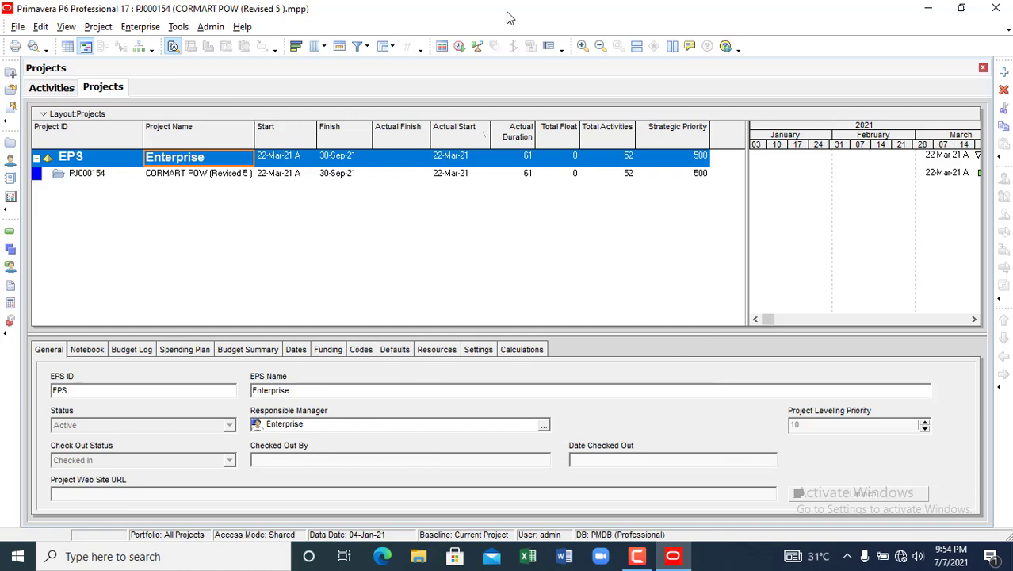
{"action": "left_click", "coordinate": [66, 26]}
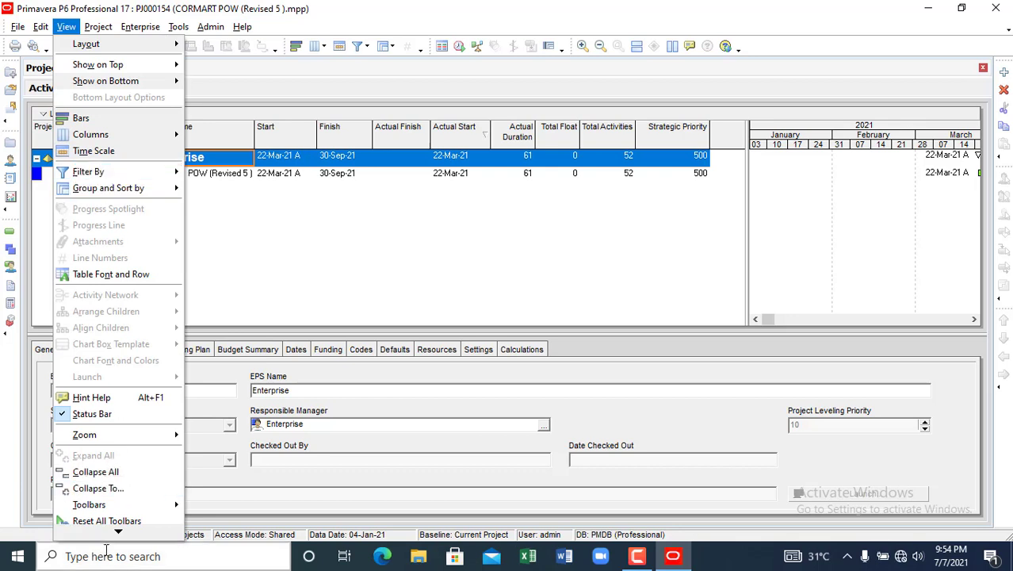
{"action": "right_click", "coordinate": [118, 36]}
{"action": "left_click", "coordinate": [98, 26]}
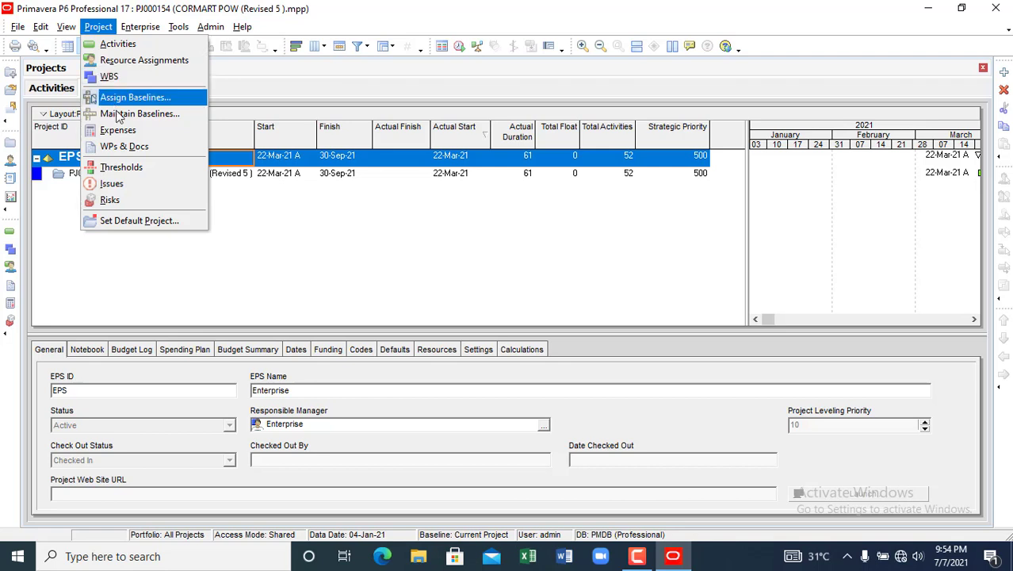
{"action": "mouse_move", "coordinate": [131, 29]}
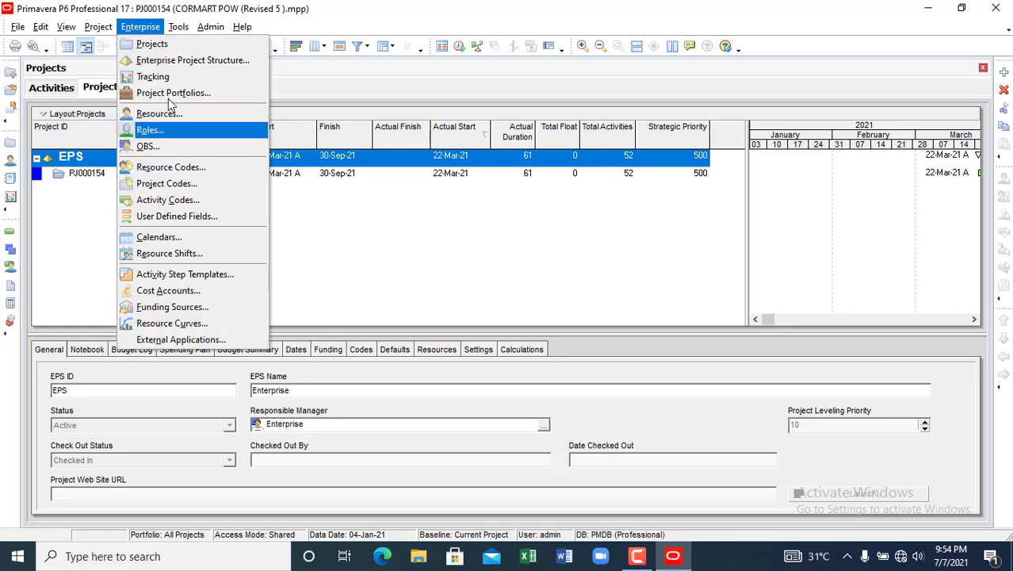
{"action": "mouse_move", "coordinate": [181, 38]}
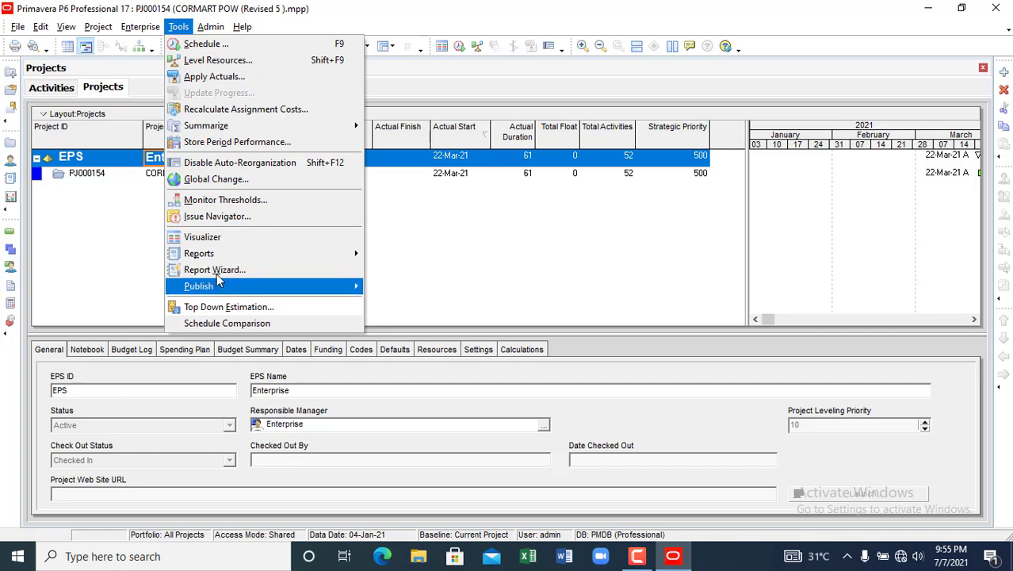
{"action": "mouse_move", "coordinate": [218, 30]}
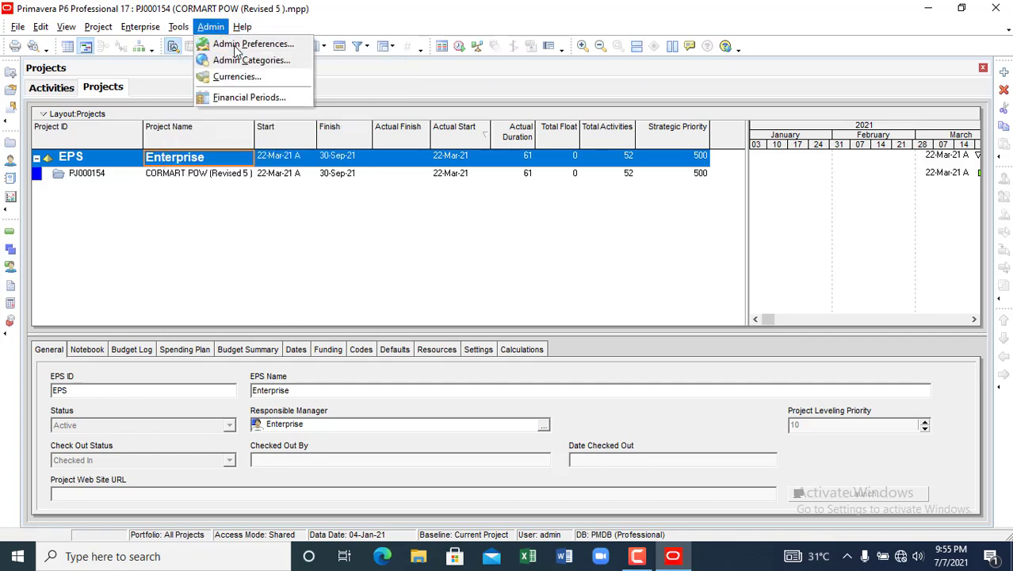
{"action": "left_click", "coordinate": [237, 46]}
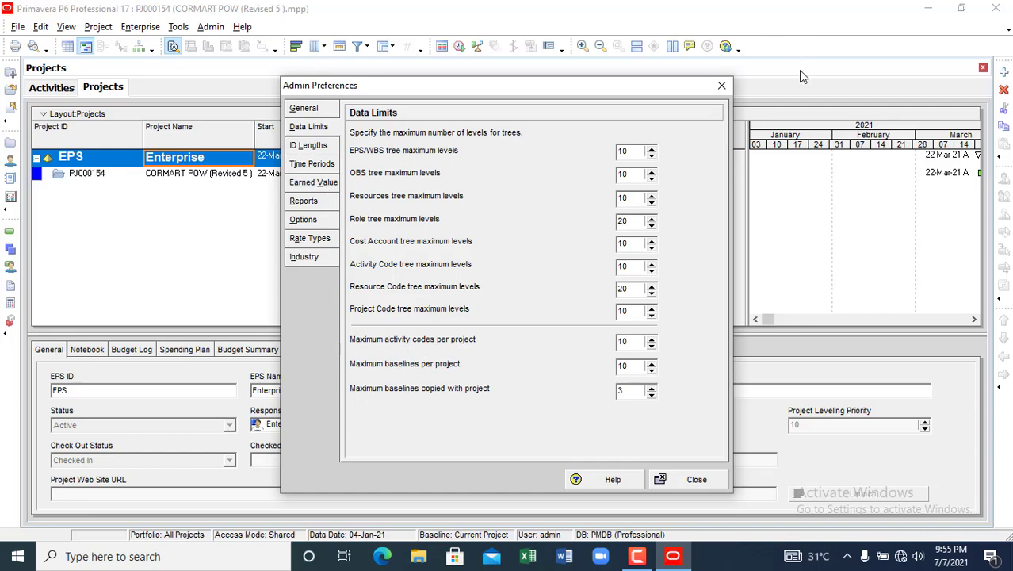
{"action": "left_click", "coordinate": [721, 85]}
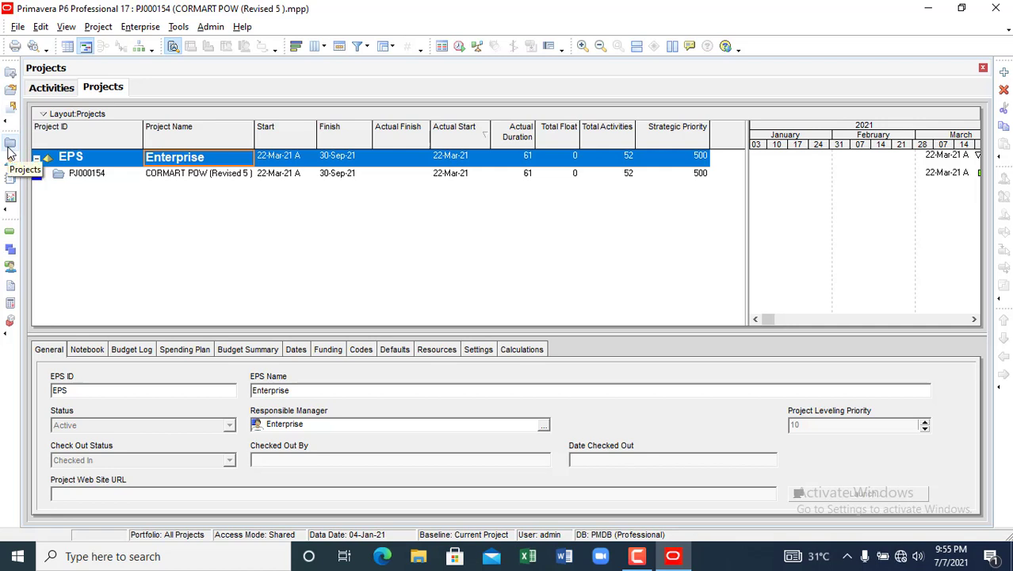
{"action": "left_click", "coordinate": [6, 210]}
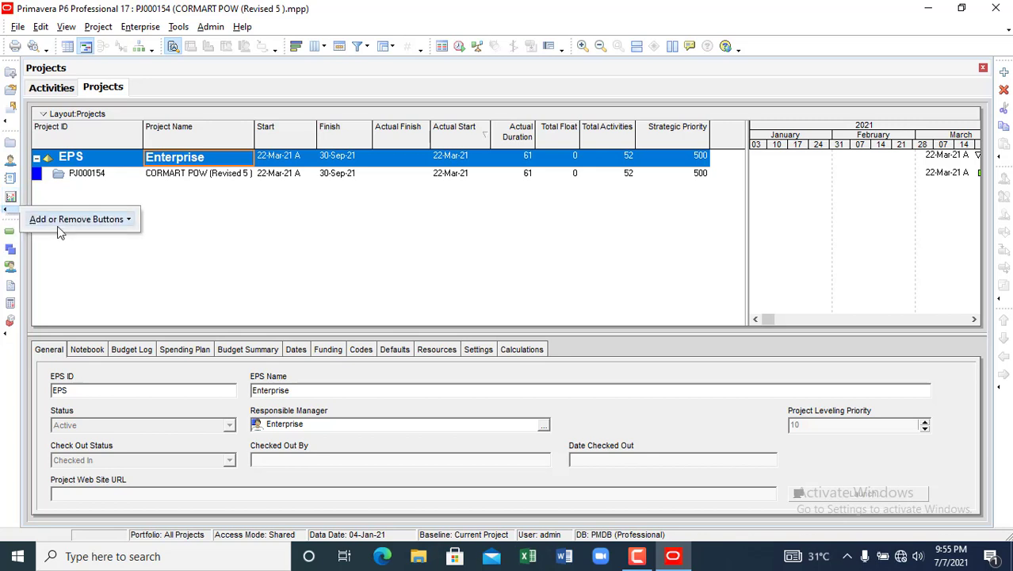
{"action": "left_click", "coordinate": [65, 259]}
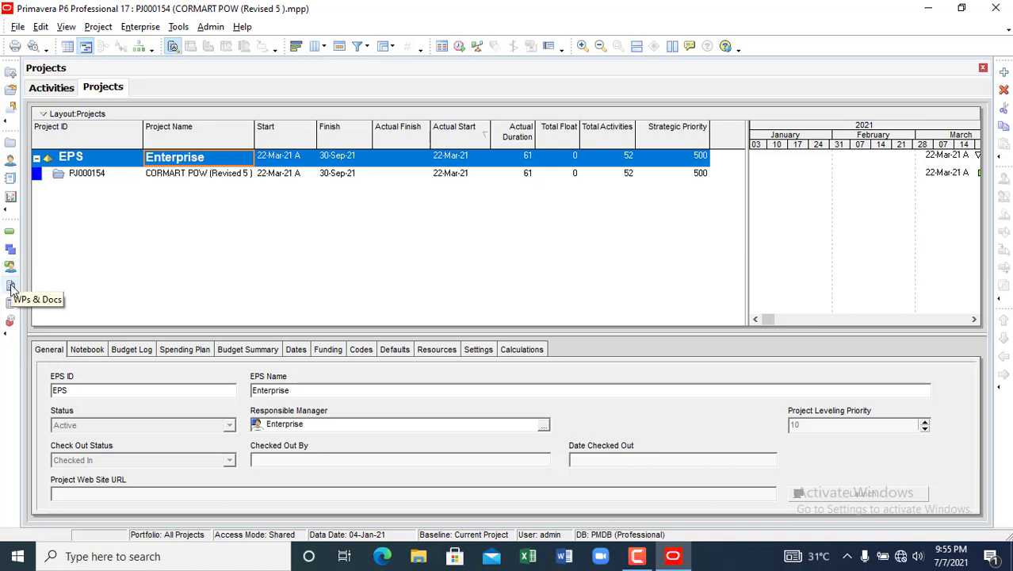
{"action": "left_click", "coordinate": [6, 339]}
{"action": "mouse_move", "coordinate": [63, 345]}
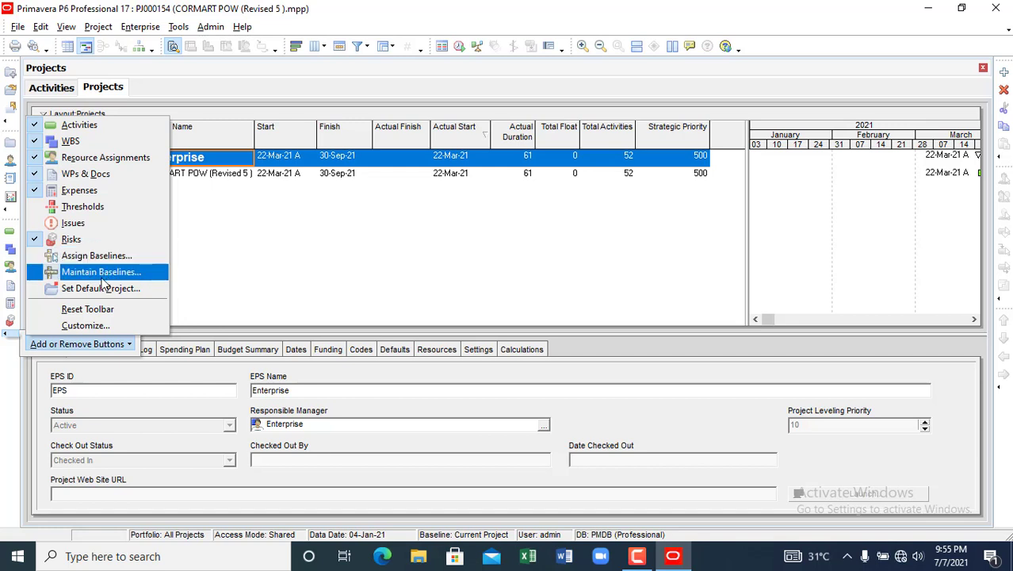
{"action": "left_click", "coordinate": [199, 279]}
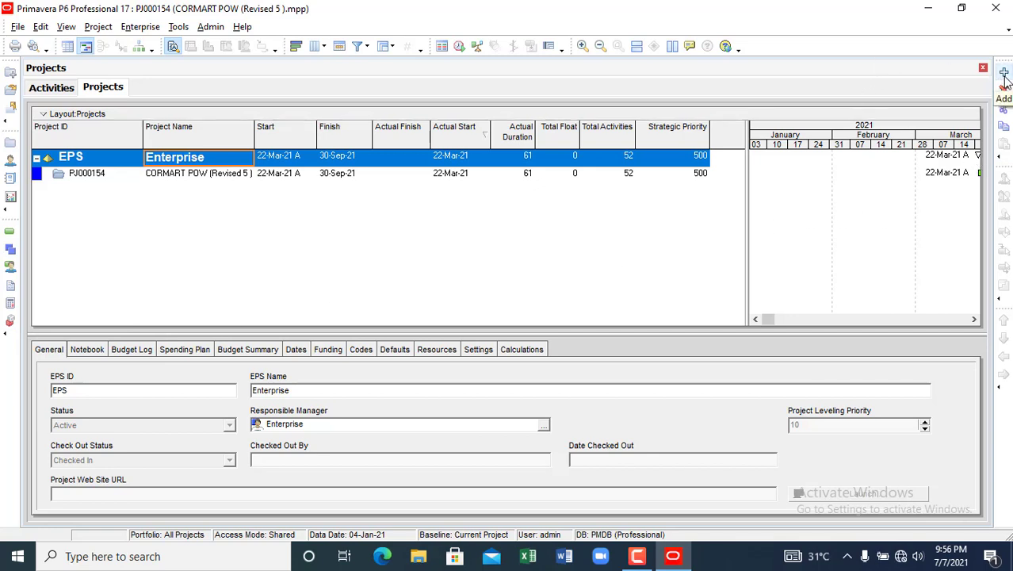
{"action": "left_click", "coordinate": [1004, 73]}
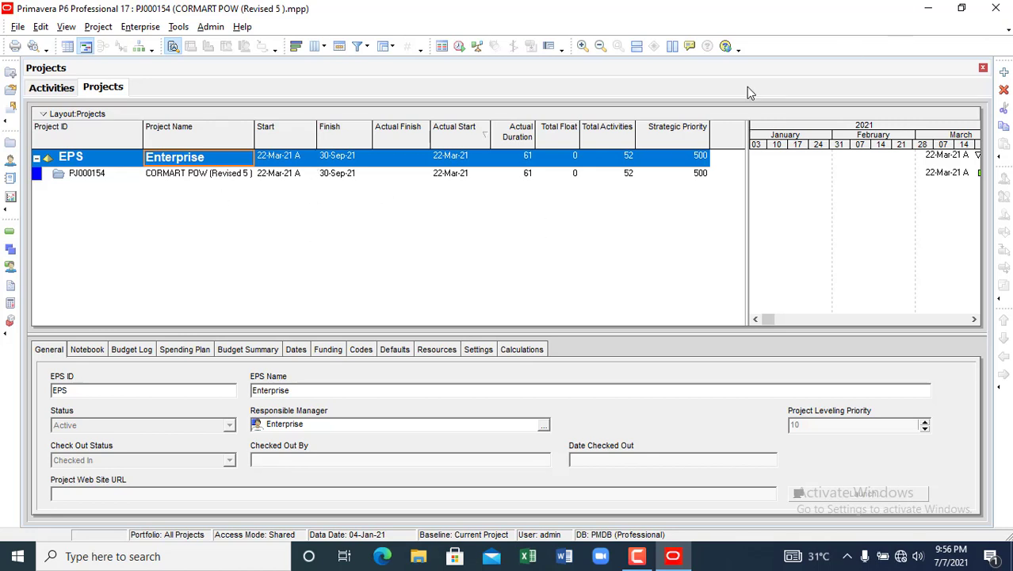
- Launch the Create a New Project wizard, keep Enterprise as the EPS, and continue
{"action": "left_click", "coordinate": [181, 177]}
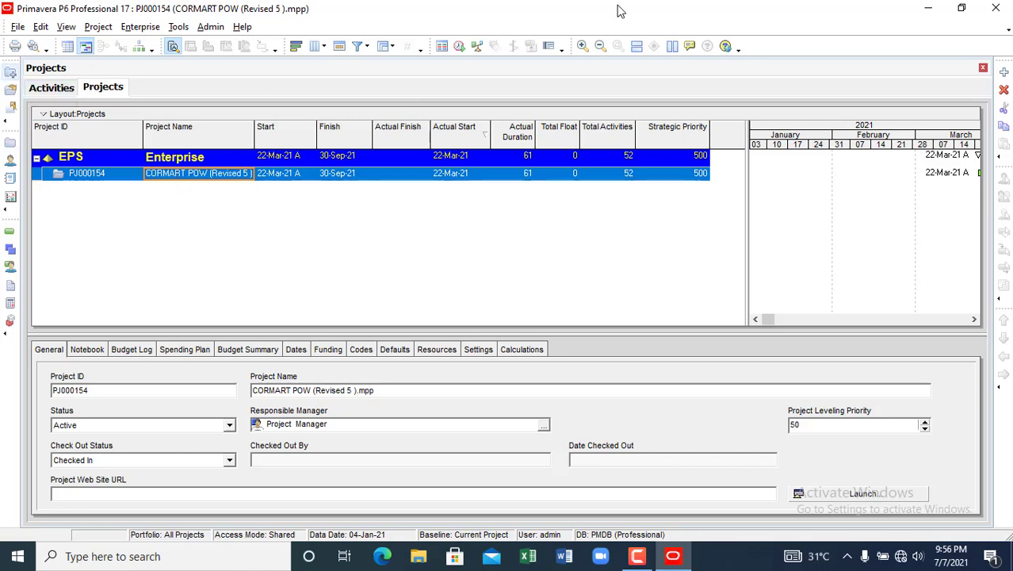
{"action": "left_click", "coordinate": [1004, 73]}
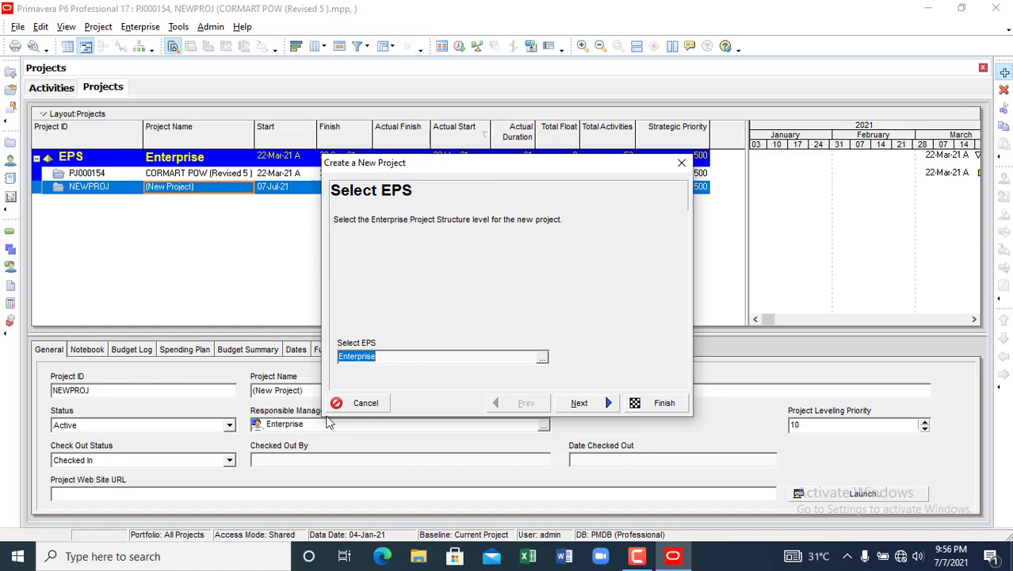
{"action": "left_click", "coordinate": [400, 359]}
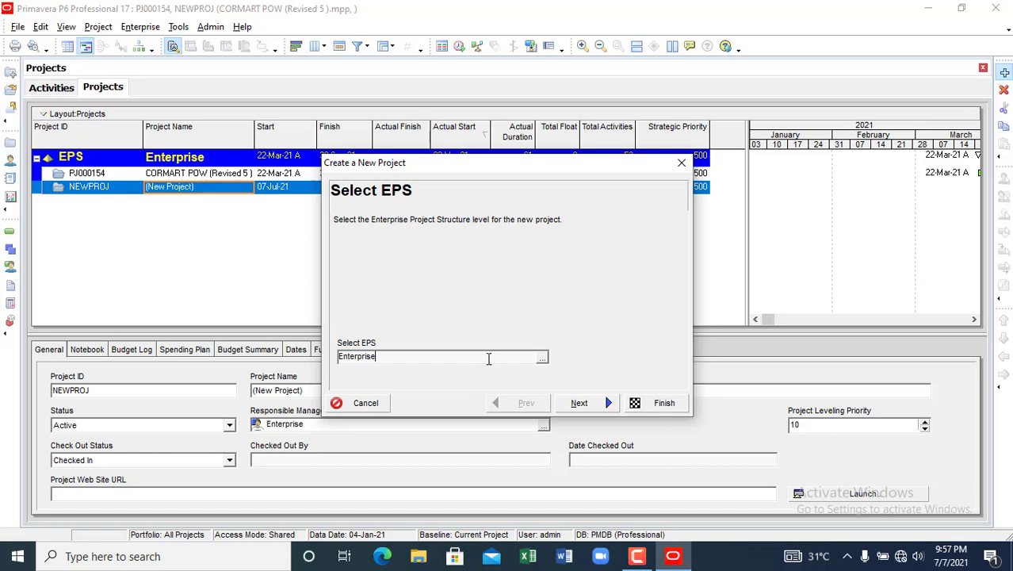
{"action": "left_click", "coordinate": [578, 405]}
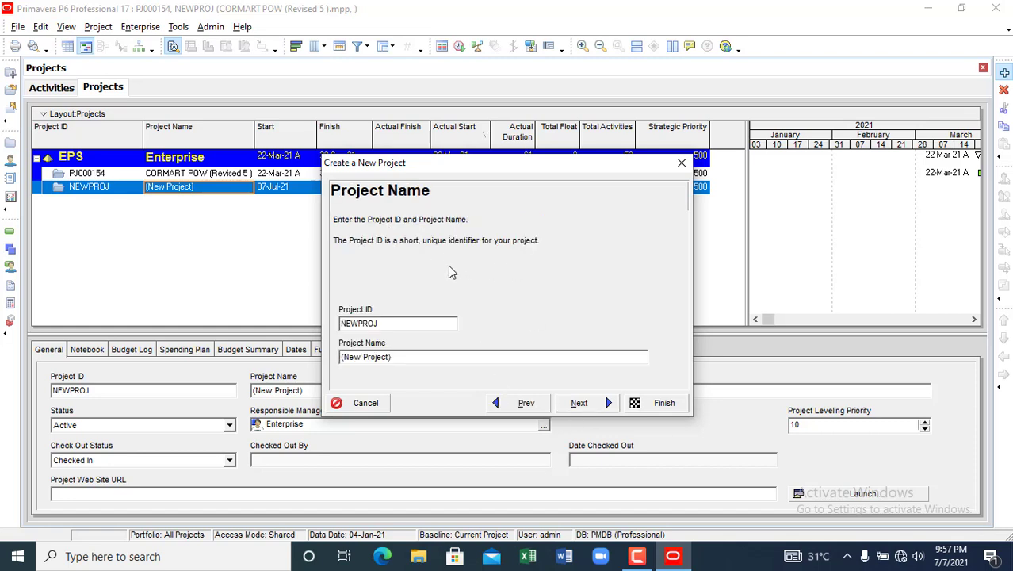
- Enter project ID 'PROJECT 01' and name 'HOW TO MAKE A SIMPLE PROGRAMME', then continue
{"action": "left_click", "coordinate": [389, 323]}
{"action": "type", "text": "PROJECT 01"}
{"action": "left_click", "coordinate": [415, 358]}
{"action": "key", "text": "BackSpace"}
{"action": "key", "text": "BackSpace"}
{"action": "key", "text": "BackSpace"}
{"action": "key", "text": "BackSpace"}
{"action": "key", "text": "BackSpace"}
{"action": "key", "text": "BackSpace"}
{"action": "key", "text": "BackSpace"}
{"action": "key", "text": "BackSpace"}
{"action": "key", "text": "BackSpace"}
{"action": "key", "text": "BackSpace"}
{"action": "key", "text": "BackSpace"}
{"action": "key", "text": "BackSpace"}
{"action": "key", "text": "BackSpace"}
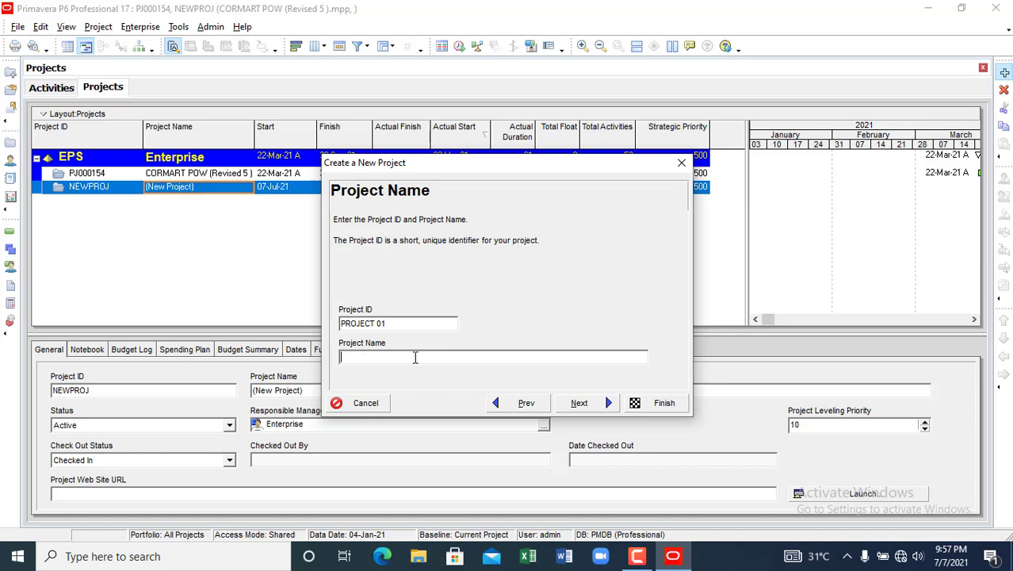
{"action": "type", "text": "HOW TO MAKE A SIMPLE PRO"}
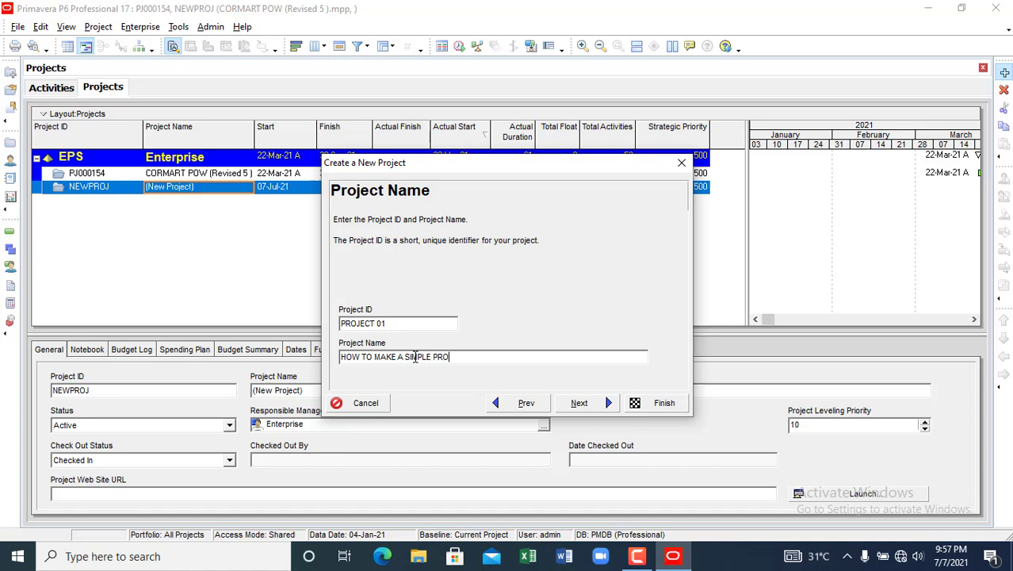
{"action": "type", "text": "GRAAME"}
{"action": "key", "text": "BackSpace"}
{"action": "key", "text": "BackSpace"}
{"action": "key", "text": "BackSpace"}
{"action": "type", "text": "MME"}
{"action": "left_click", "coordinate": [569, 404]}
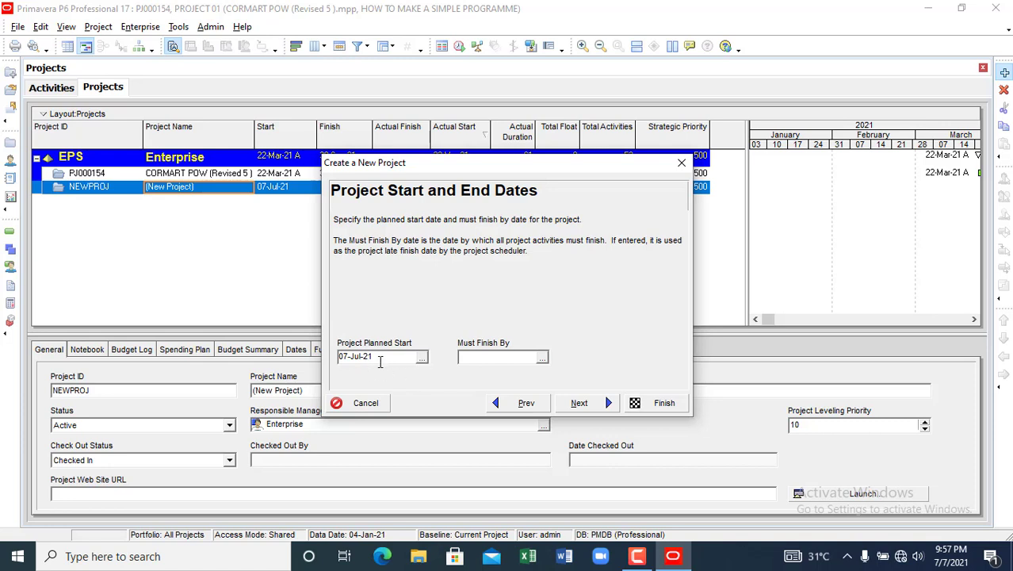
- Accept default dates, Enterprise as manager and Price / Unit rate type, then finish the wizard
{"action": "left_click", "coordinate": [501, 357]}
{"action": "left_click", "coordinate": [600, 405]}
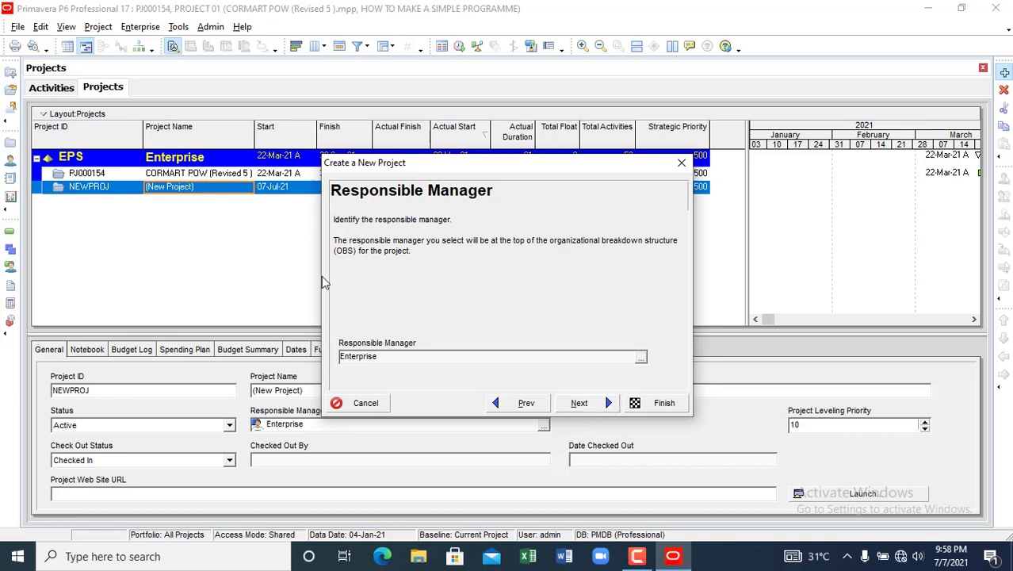
{"action": "left_click", "coordinate": [601, 406]}
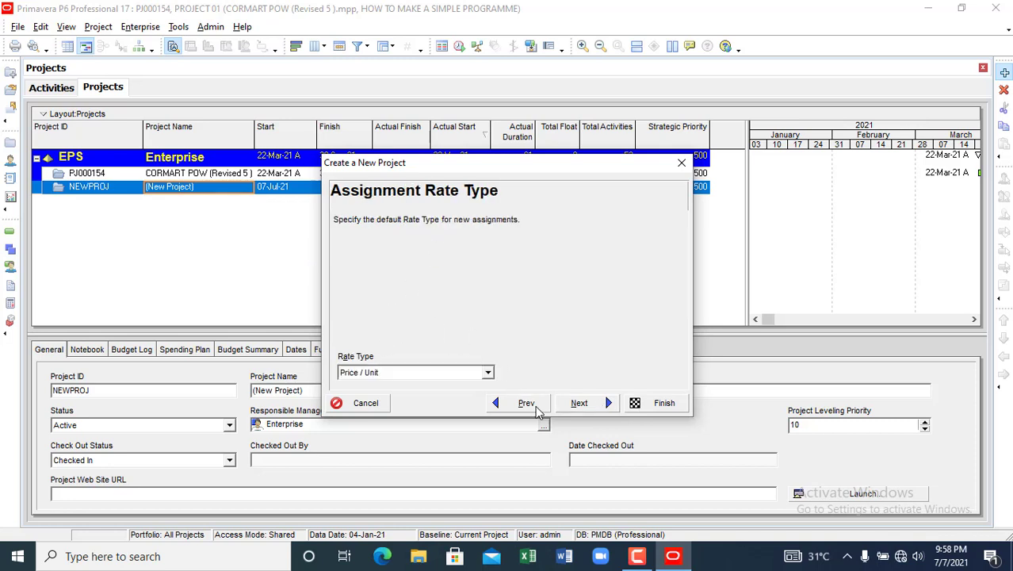
{"action": "left_click", "coordinate": [589, 408]}
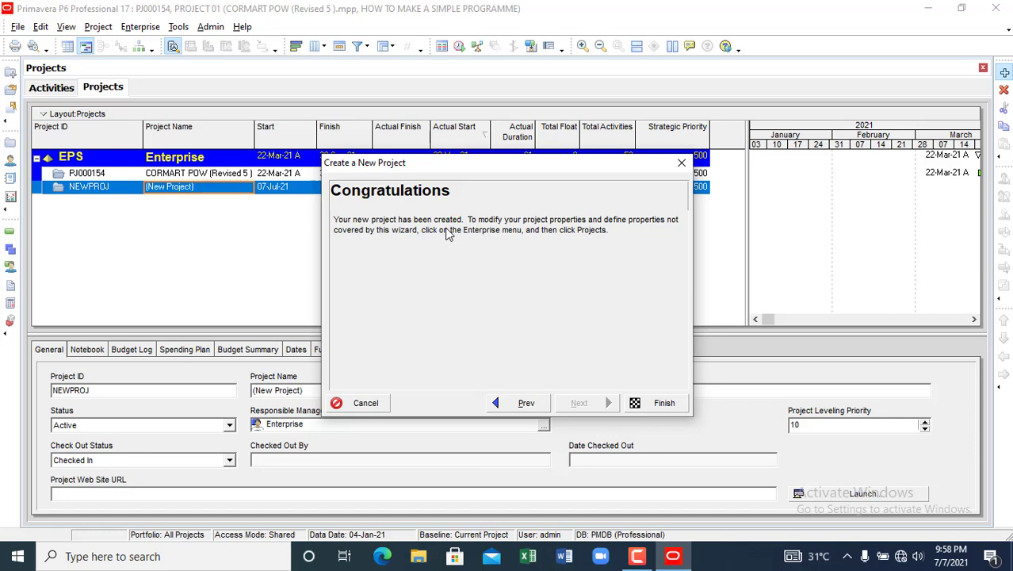
{"action": "left_click", "coordinate": [664, 404]}
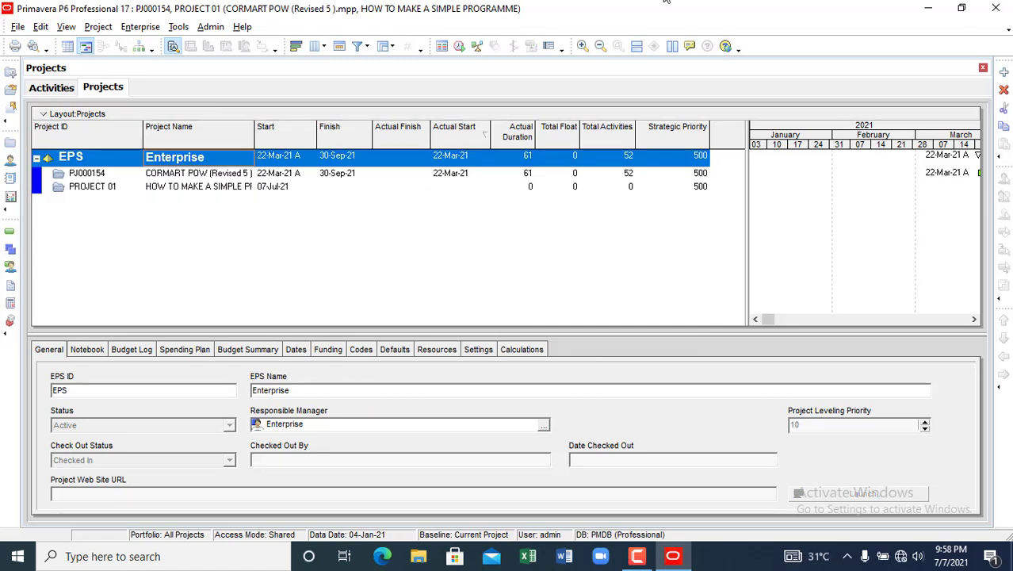
- Open PROJECT 01 from the Projects list to view its empty activities
{"action": "left_click", "coordinate": [180, 191]}
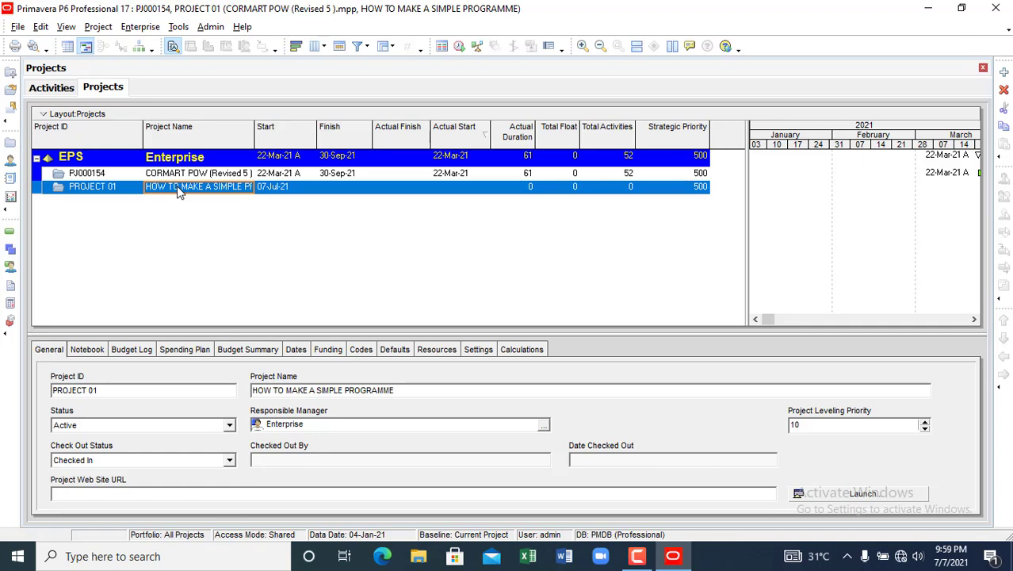
{"action": "right_click", "coordinate": [179, 191]}
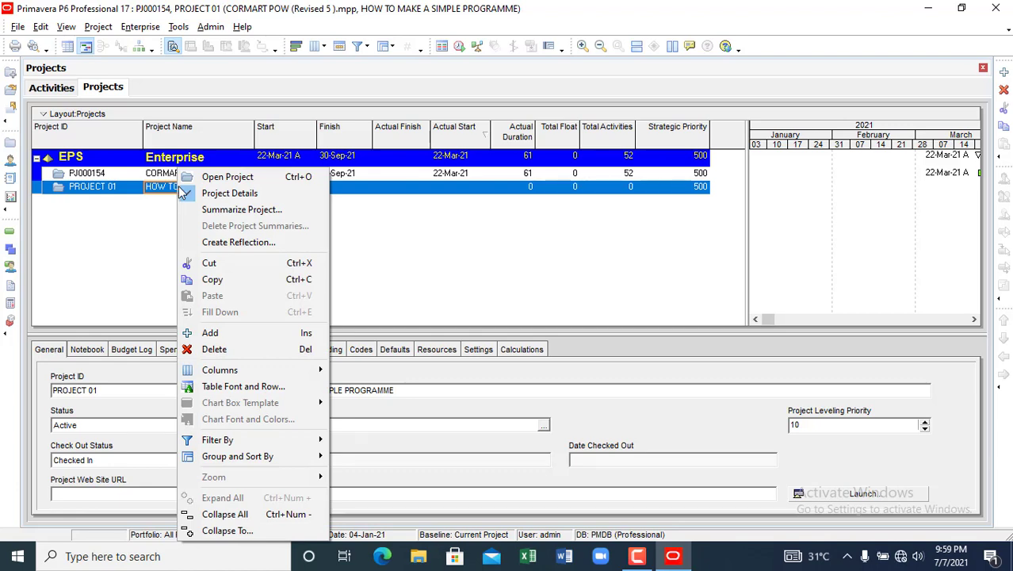
{"action": "left_click", "coordinate": [207, 177]}
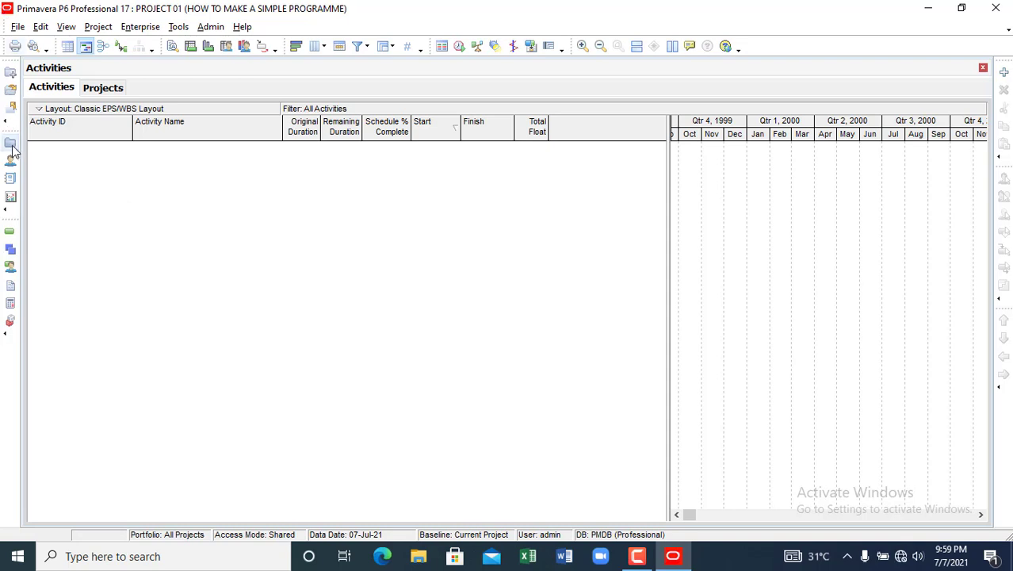
- Show the practice project's WBS and add a new element under PROJECT 01
{"action": "left_click", "coordinate": [10, 252]}
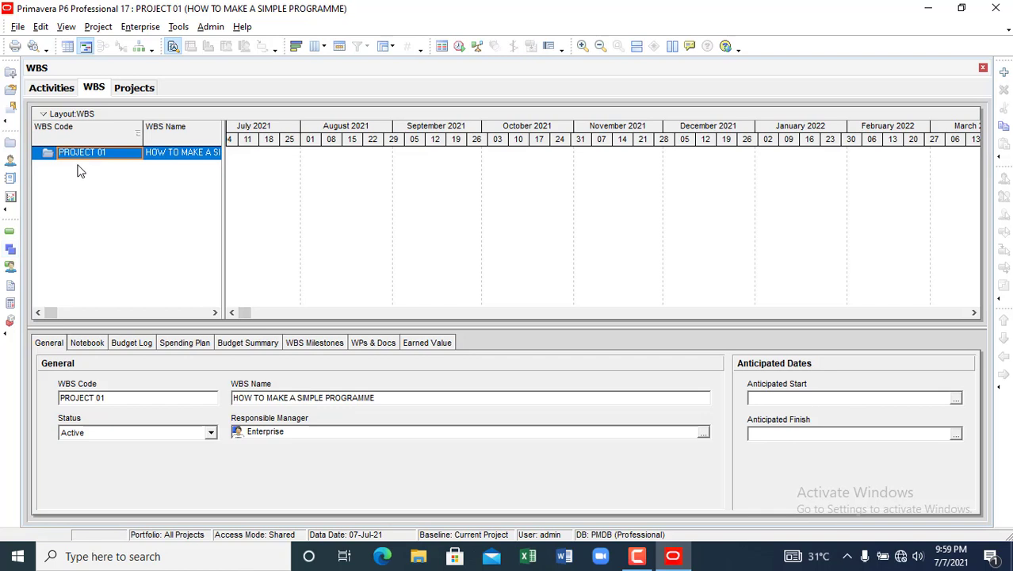
{"action": "right_click", "coordinate": [80, 175]}
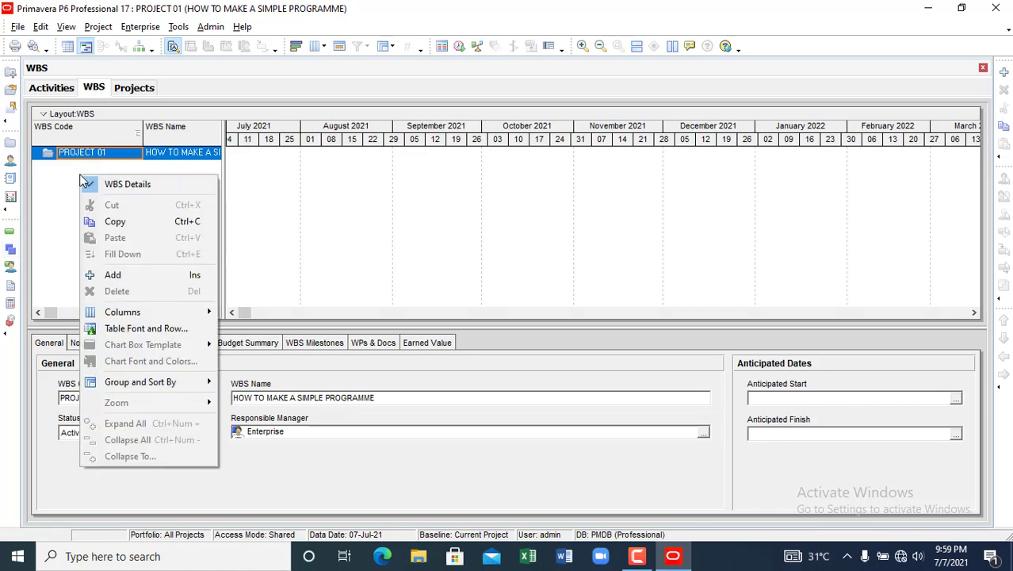
{"action": "left_click", "coordinate": [128, 275]}
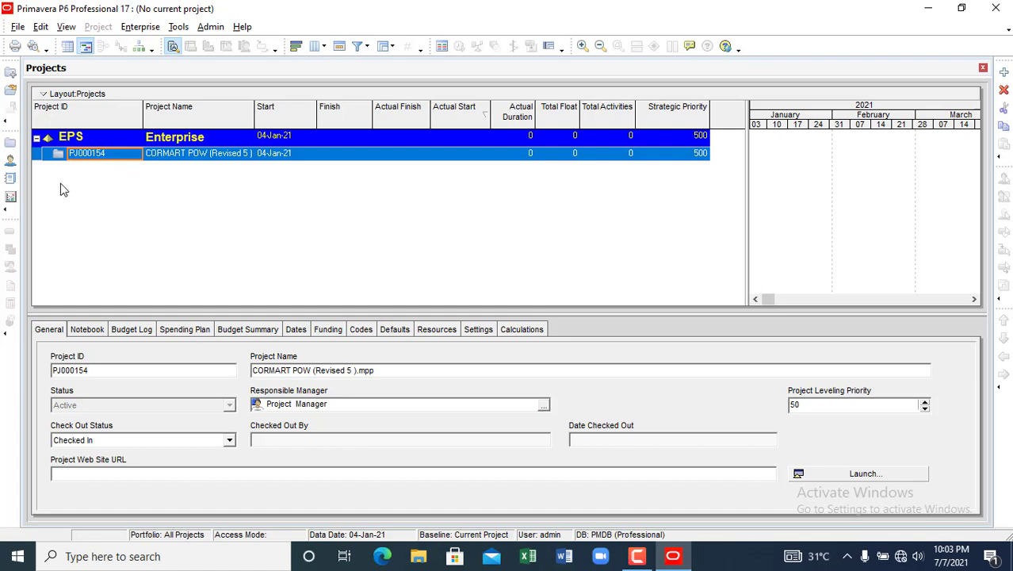
- Start a new Enterprise-level project with ID PJ001 and name SKYCRAPPER
{"action": "left_click_drag", "start_coordinate": [38, 158], "coordinate": [13, 80]}
{"action": "left_click", "coordinate": [1005, 74]}
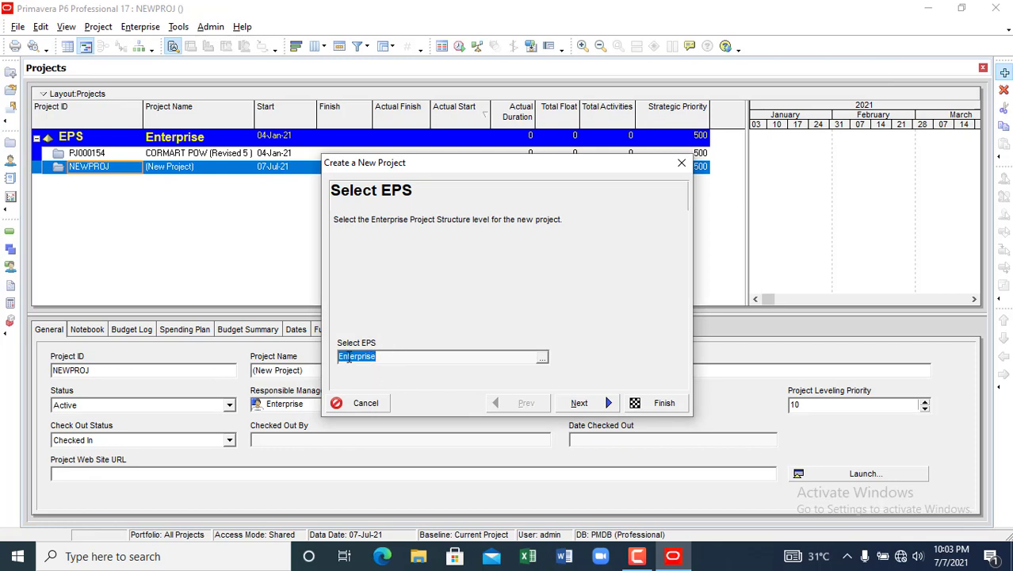
{"action": "left_click", "coordinate": [603, 404]}
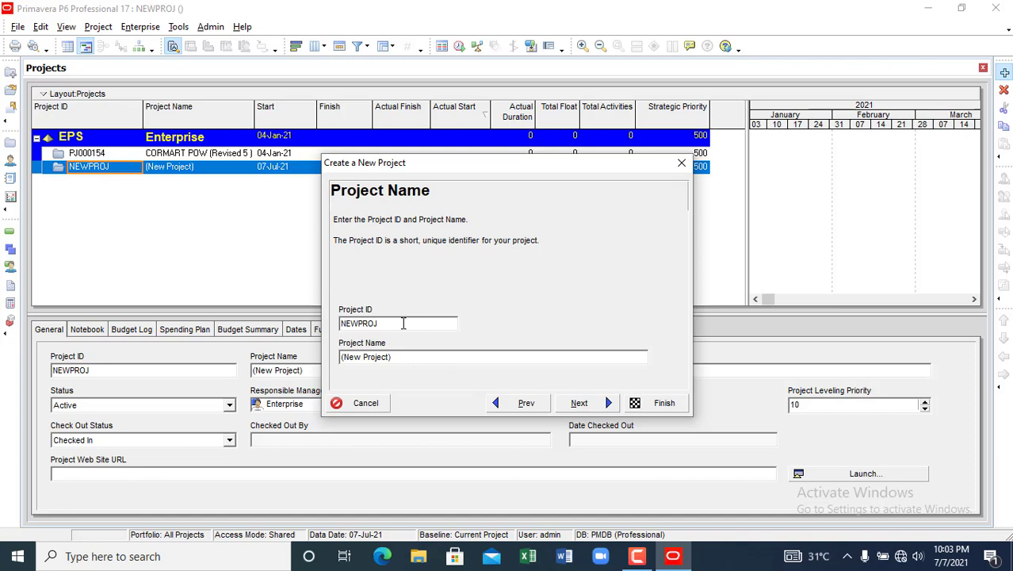
{"action": "key", "text": "BackSpace"}
{"action": "key", "text": "BackSpace"}
{"action": "key", "text": "BackSpace"}
{"action": "key", "text": "BackSpace"}
{"action": "key", "text": "BackSpace"}
{"action": "key", "text": "BackSpace"}
{"action": "key", "text": "BackSpace"}
{"action": "type", "text": "PJ001"}
{"action": "left_click", "coordinate": [416, 357]}
{"action": "key", "text": "BackSpace"}
{"action": "key", "text": "BackSpace"}
{"action": "key", "text": "BackSpace"}
{"action": "key", "text": "BackSpace"}
{"action": "key", "text": "BackSpace"}
{"action": "key", "text": "BackSpace"}
{"action": "key", "text": "BackSpace"}
{"action": "key", "text": "BackSpace"}
{"action": "key", "text": "BackSpace"}
{"action": "key", "text": "BackSpace"}
{"action": "key", "text": "BackSpace"}
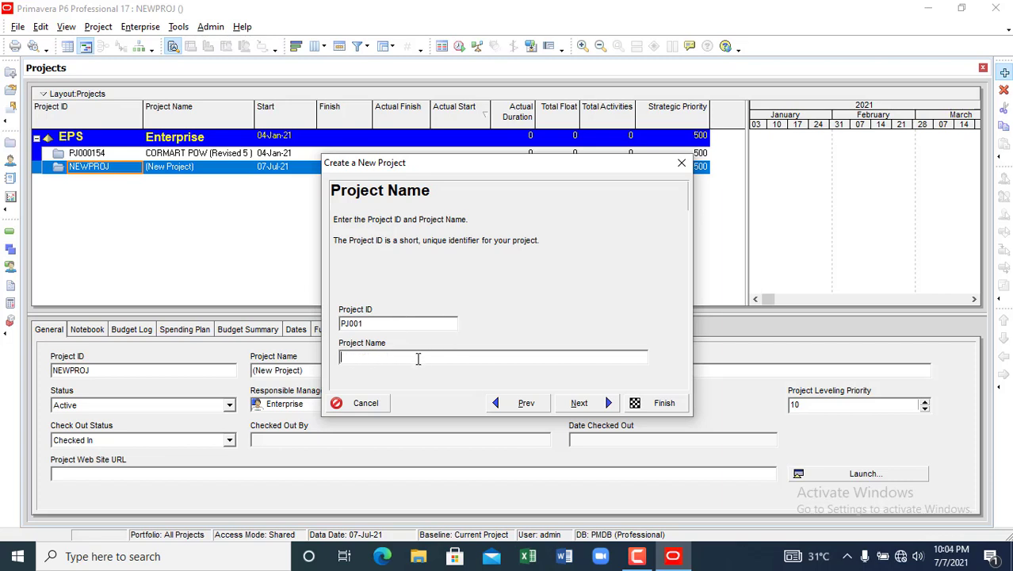
{"action": "type", "text": "SKYCRAPPER"}
{"action": "left_click", "coordinate": [579, 404]}
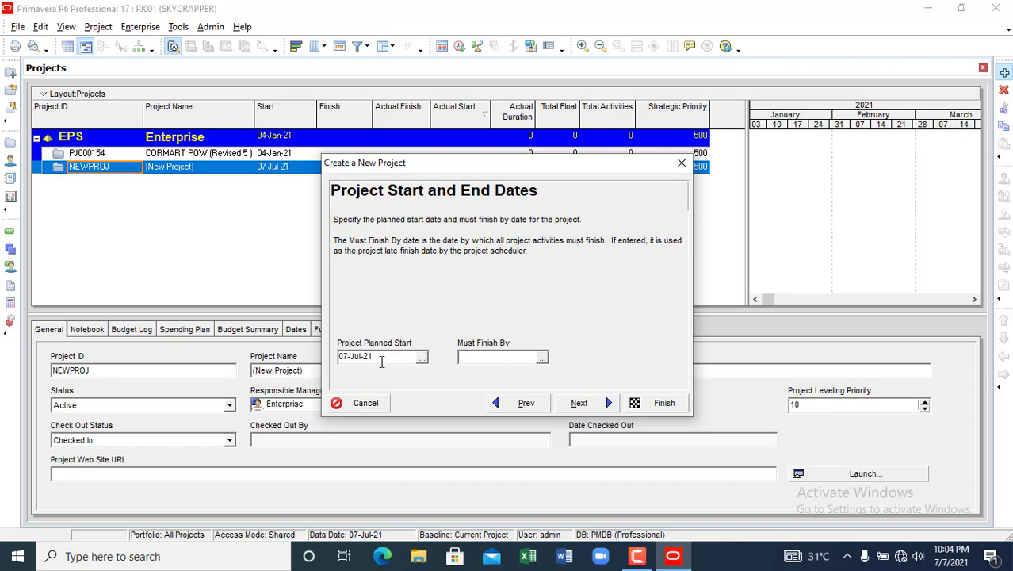
- Leave the must-finish date blank, and keep the Enterprise manager and Price / Unit rate type
{"action": "left_click", "coordinate": [490, 357]}
{"action": "left_click", "coordinate": [542, 359]}
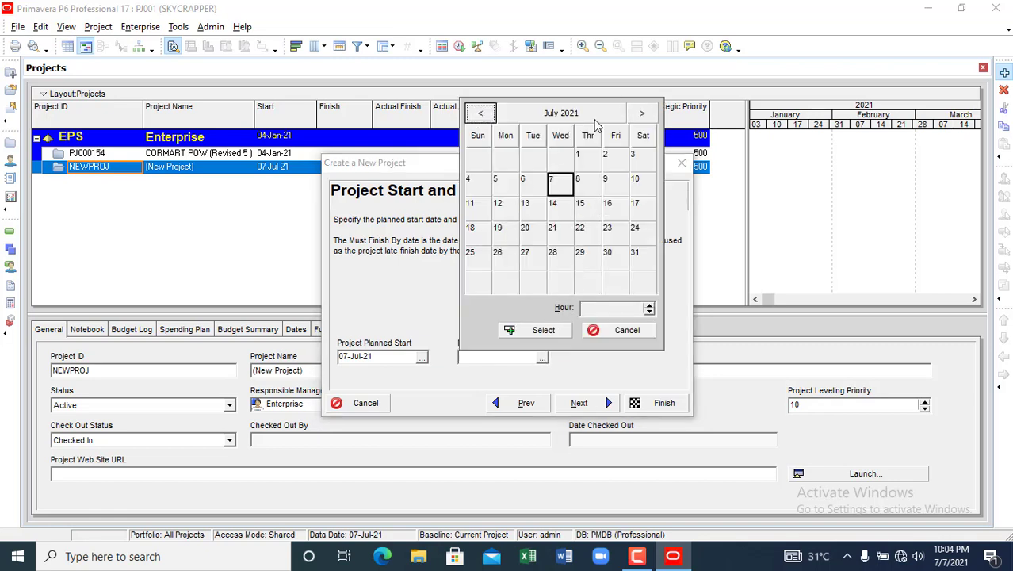
{"action": "left_click", "coordinate": [643, 333]}
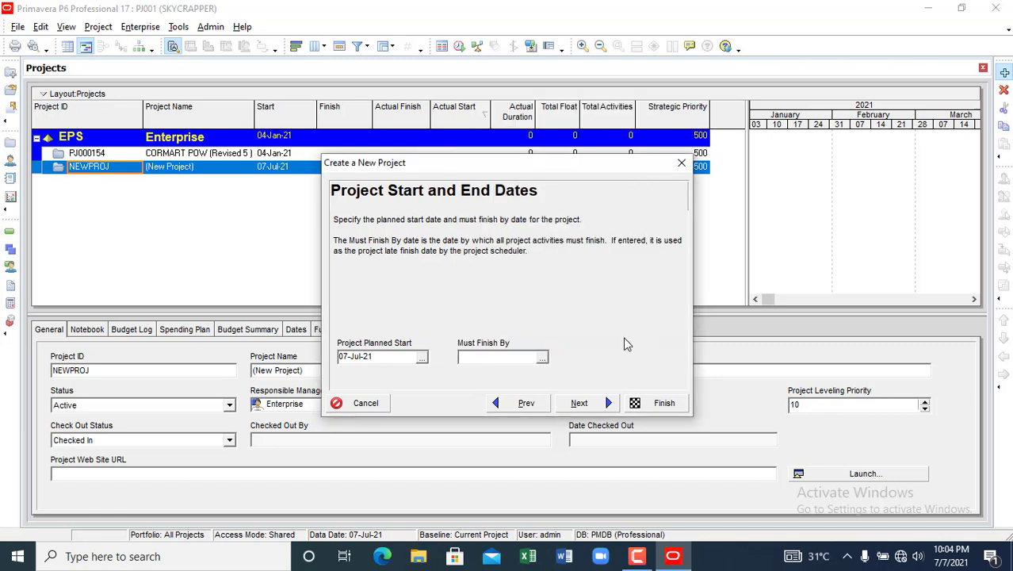
{"action": "left_click", "coordinate": [578, 404]}
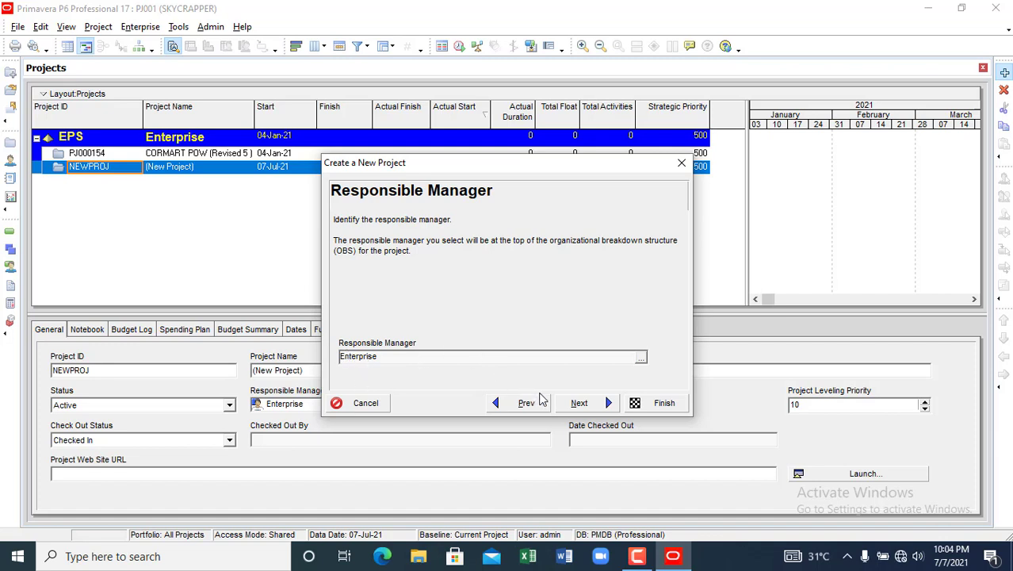
{"action": "left_click", "coordinate": [579, 404]}
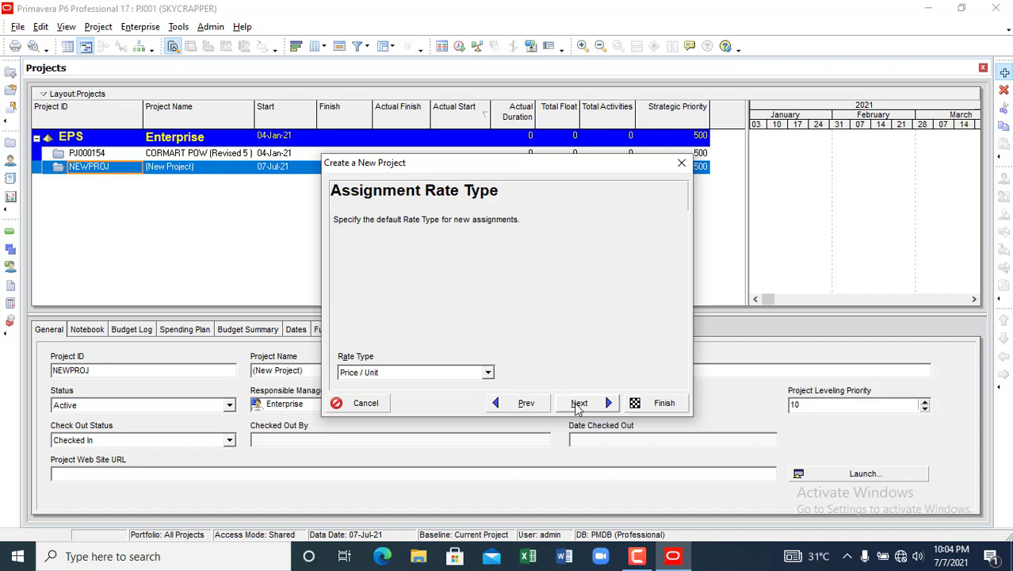
{"action": "left_click", "coordinate": [579, 404]}
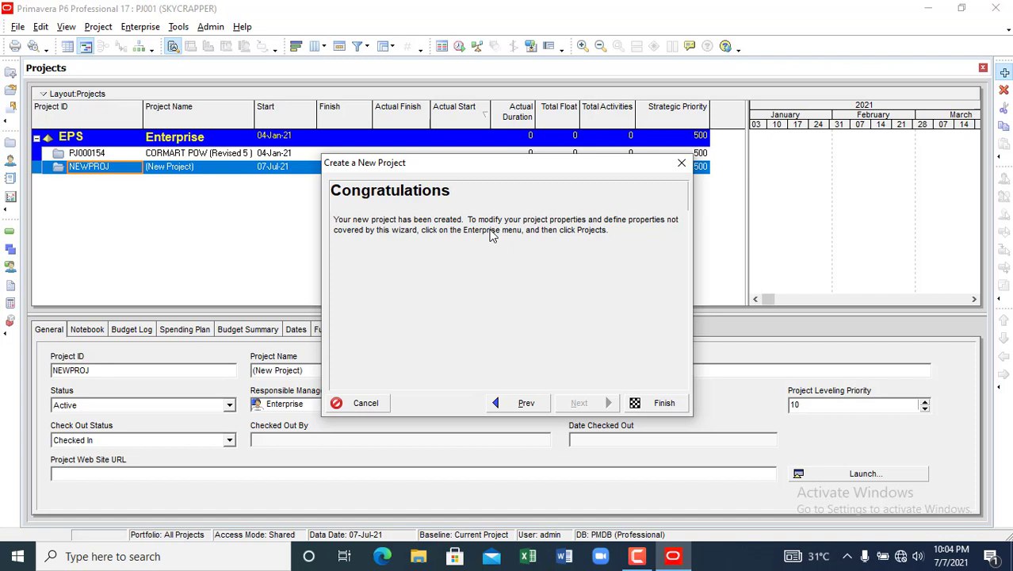
- Finish the wizard, select the new PJ001 SKYCRAPPER row and enlarge the project list
{"action": "left_click", "coordinate": [659, 403]}
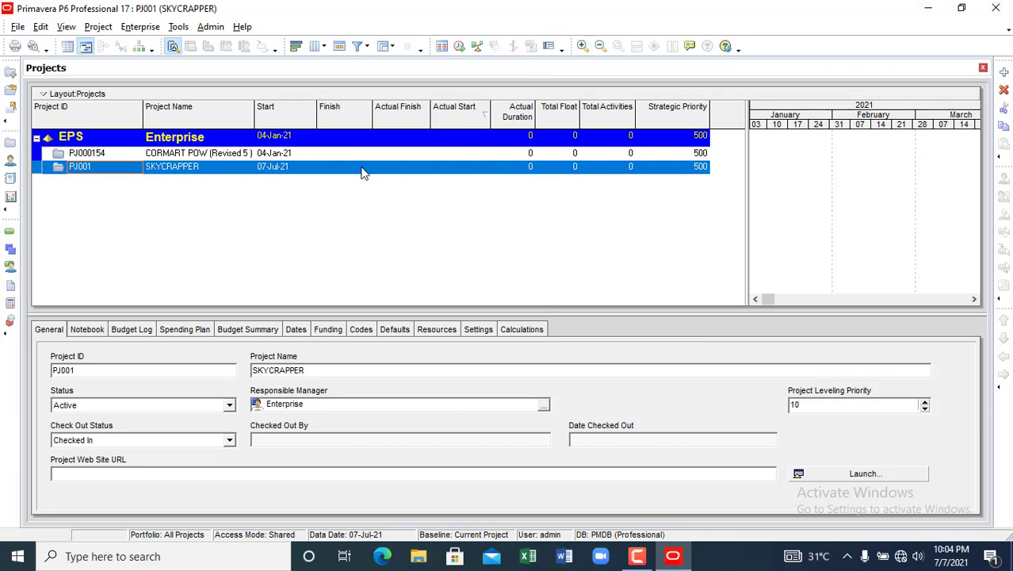
{"action": "left_click", "coordinate": [196, 170]}
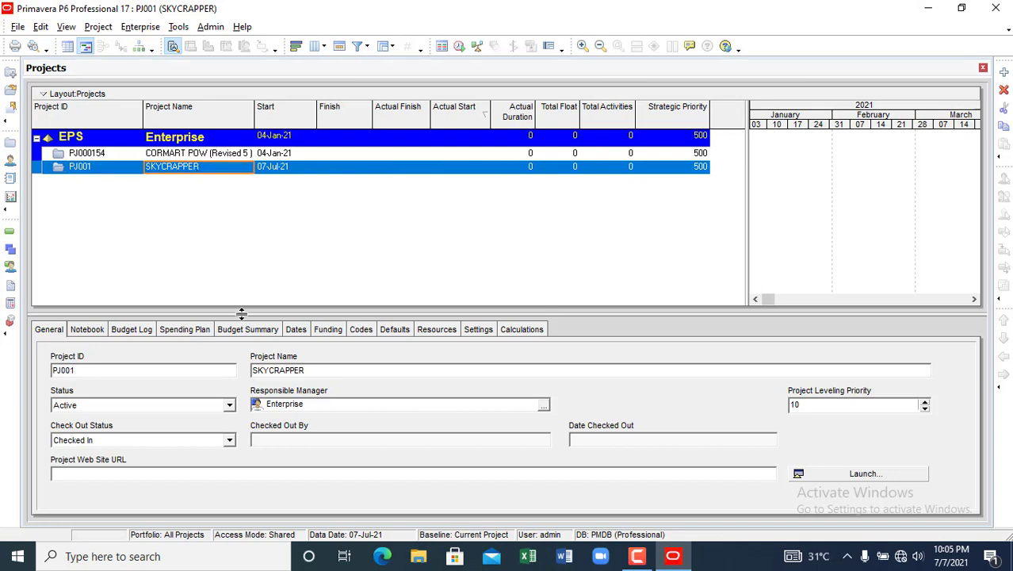
{"action": "left_click_drag", "start_coordinate": [224, 403], "coordinate": [224, 404]}
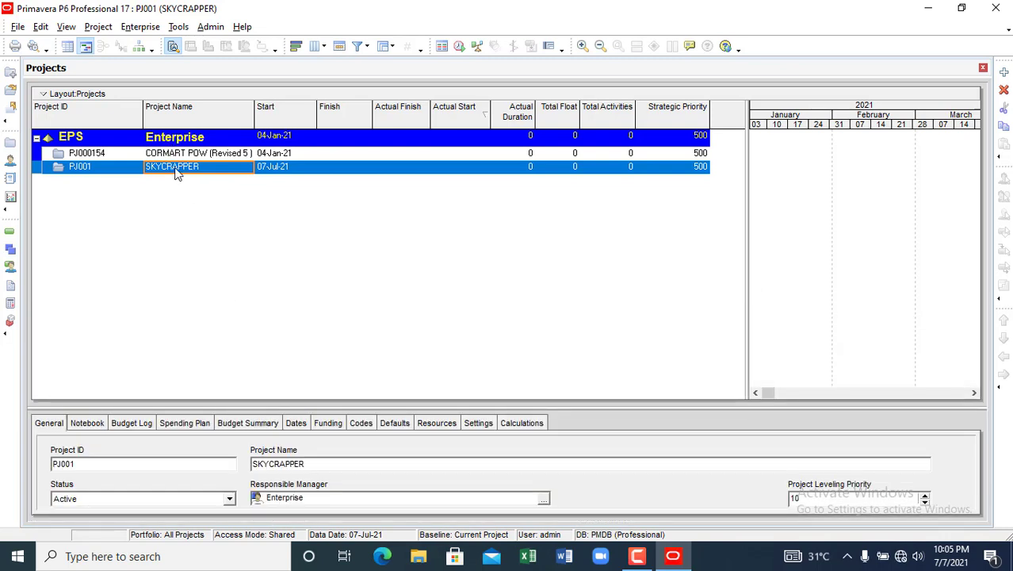
- Select the SKYCRAPPER project row and bring up its context menu
{"action": "left_click", "coordinate": [178, 173]}
{"action": "left_click_drag", "start_coordinate": [145, 167], "coordinate": [195, 170]}
{"action": "right_click", "coordinate": [195, 171]}
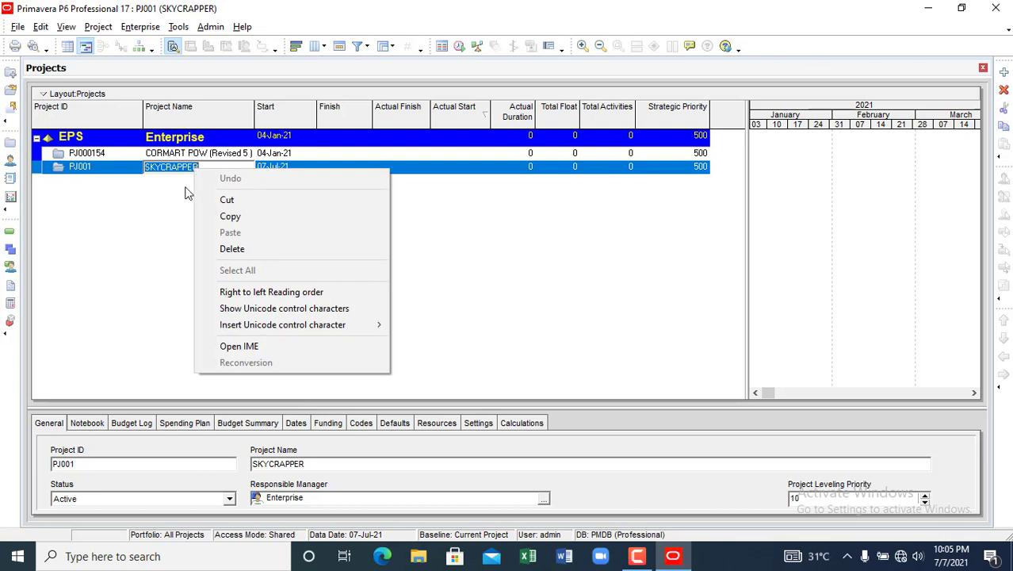
{"action": "key", "text": "Escape"}
{"action": "left_click", "coordinate": [123, 172]}
{"action": "left_click", "coordinate": [147, 173]}
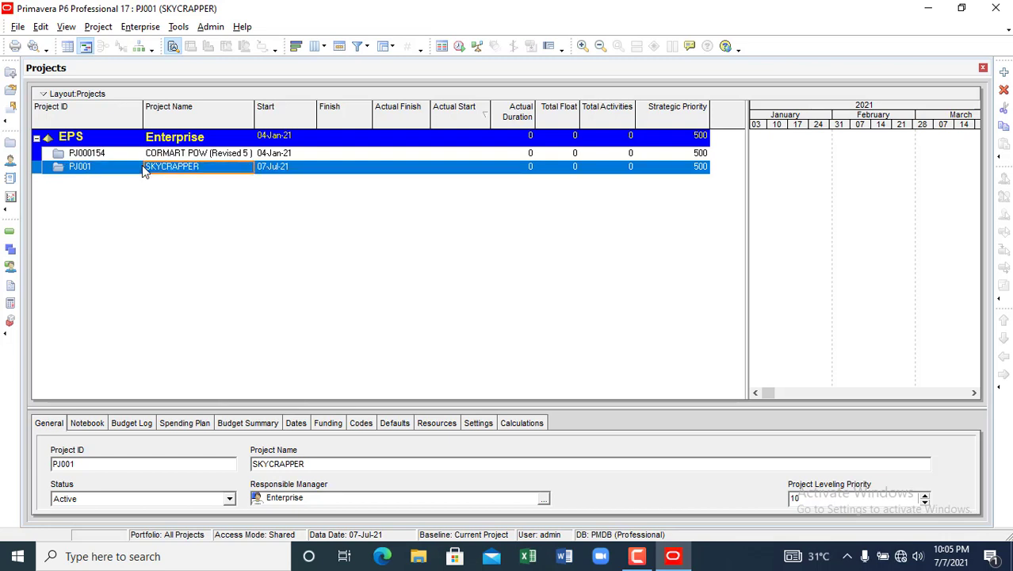
{"action": "right_click", "coordinate": [167, 168]}
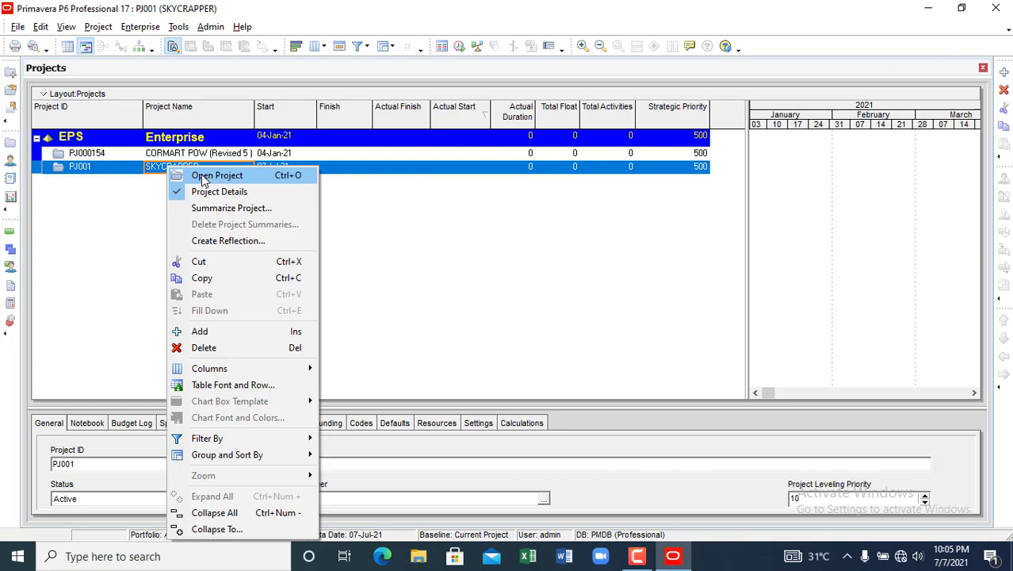
- Open SKYCRAPPER and bring up the context menu on its empty activity table
{"action": "left_click", "coordinate": [203, 176]}
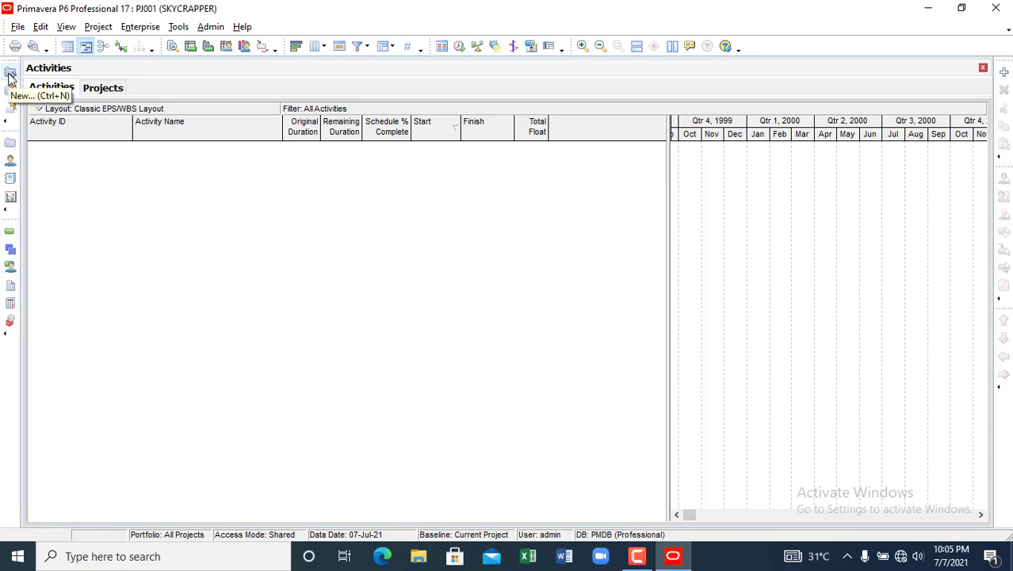
{"action": "right_click", "coordinate": [104, 200]}
- Reopen PJ001 SKYCRAPPER via Open Project and enlarge its activity table
{"action": "left_click", "coordinate": [147, 290]}
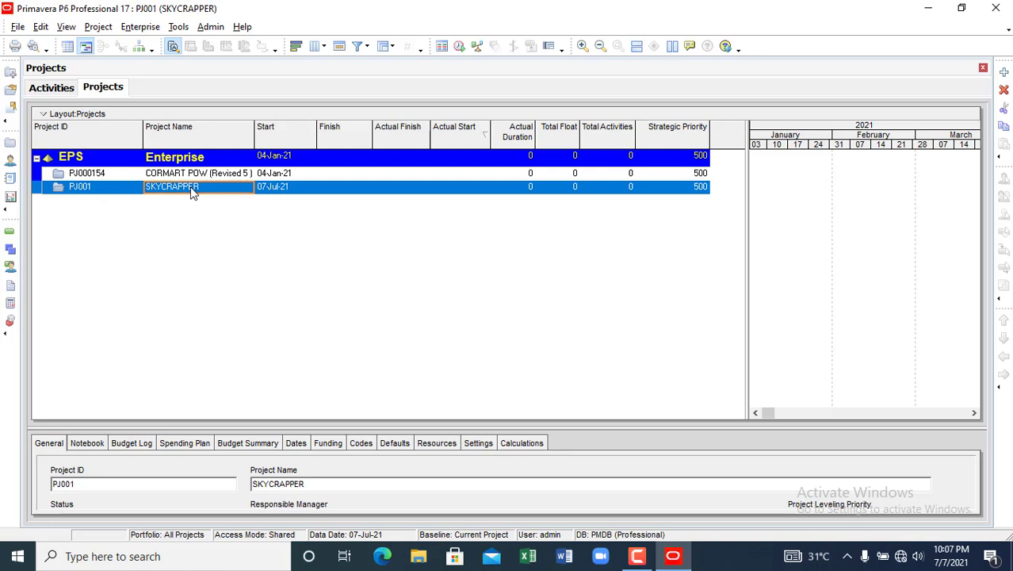
{"action": "left_click", "coordinate": [178, 188]}
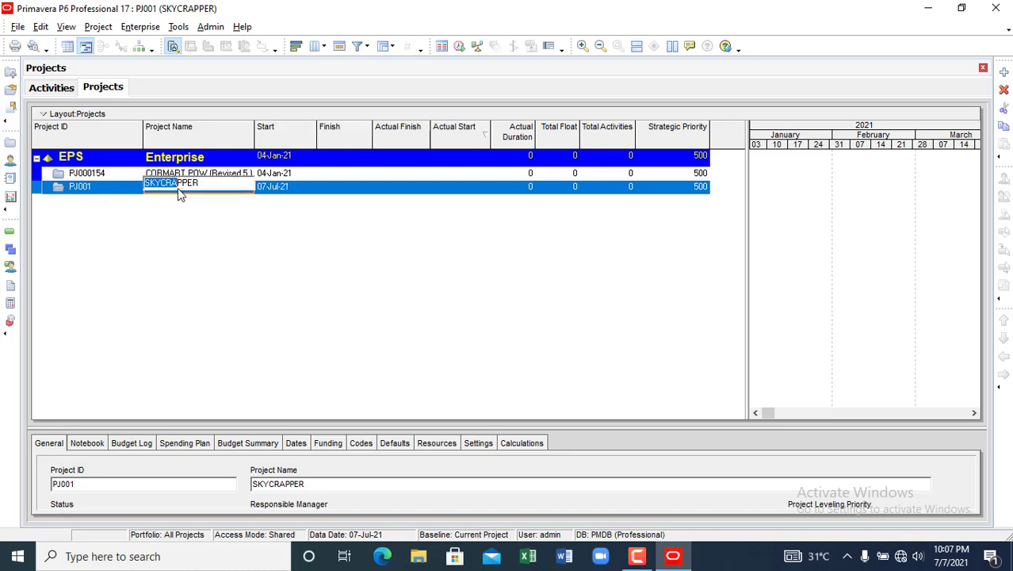
{"action": "left_click_drag", "start_coordinate": [145, 187], "coordinate": [160, 187]}
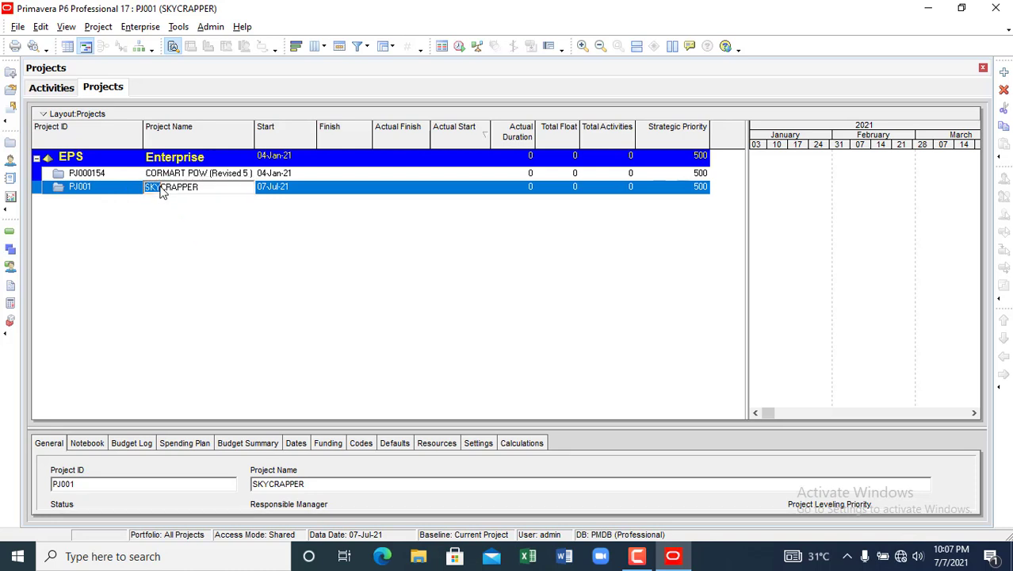
{"action": "right_click", "coordinate": [160, 187]}
{"action": "key", "text": "Escape"}
{"action": "left_click", "coordinate": [129, 188]}
{"action": "right_click", "coordinate": [127, 186]}
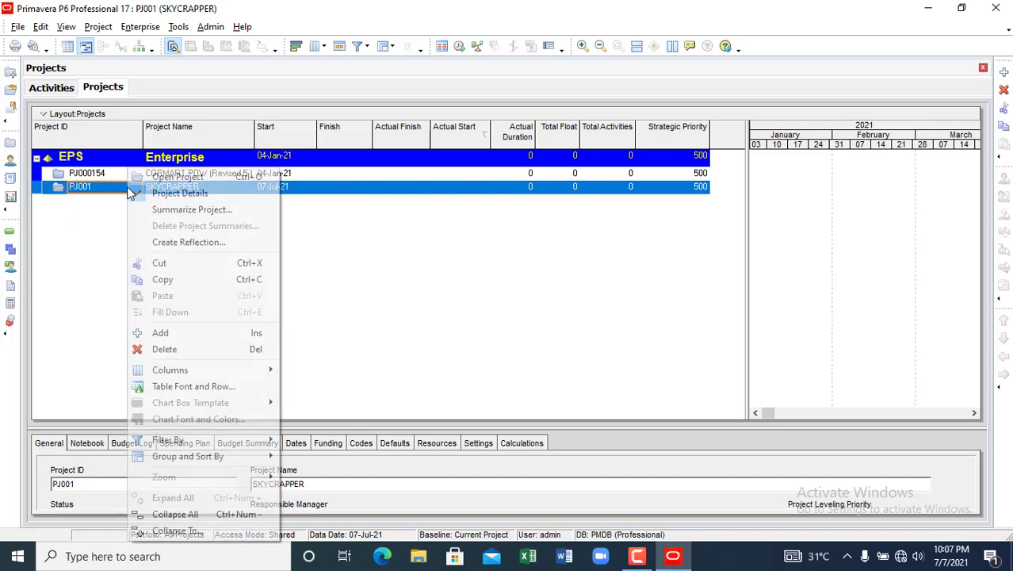
{"action": "left_click", "coordinate": [174, 177]}
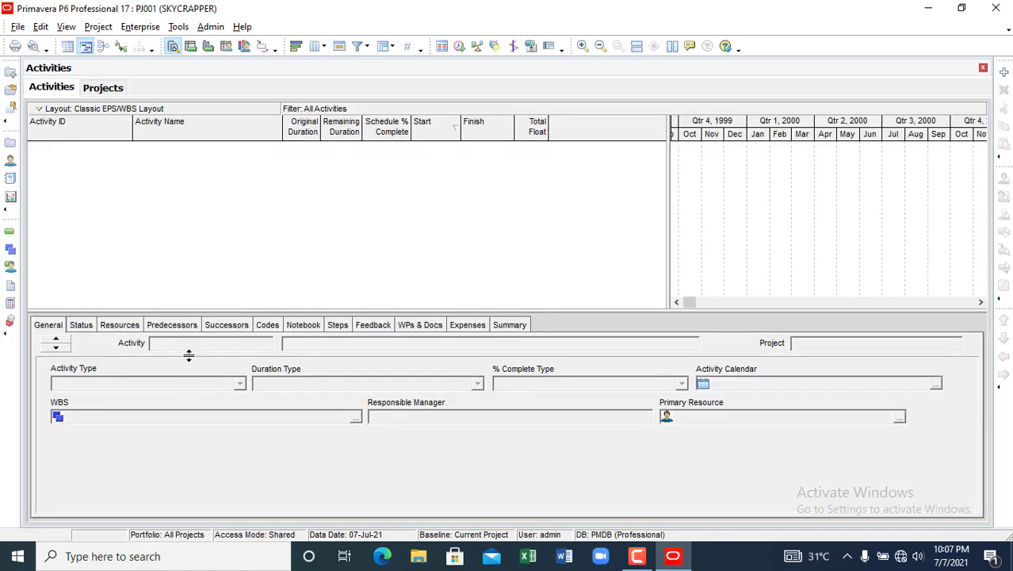
{"action": "left_click_drag", "start_coordinate": [187, 402], "coordinate": [186, 402]}
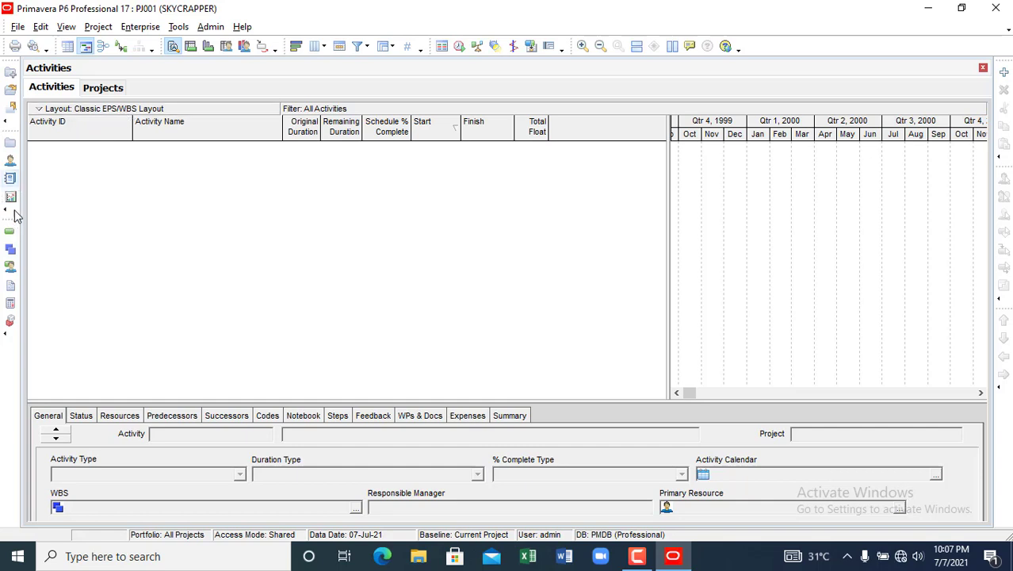
- Switch to SKYCRAPPER's WBS view, widen the table, and add an element under PJ001
{"action": "left_click", "coordinate": [11, 251]}
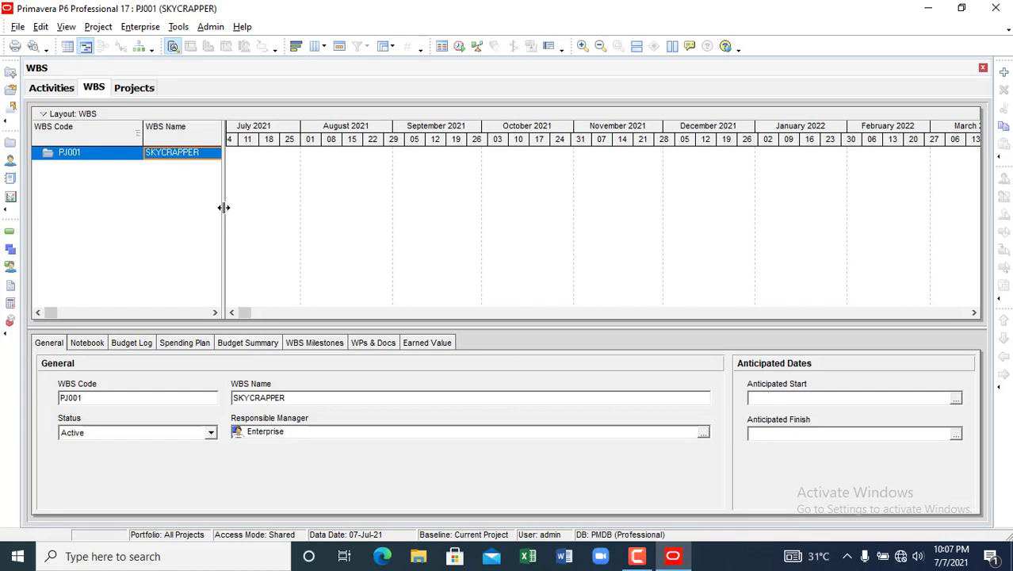
{"action": "left_click_drag", "start_coordinate": [224, 207], "coordinate": [466, 238]}
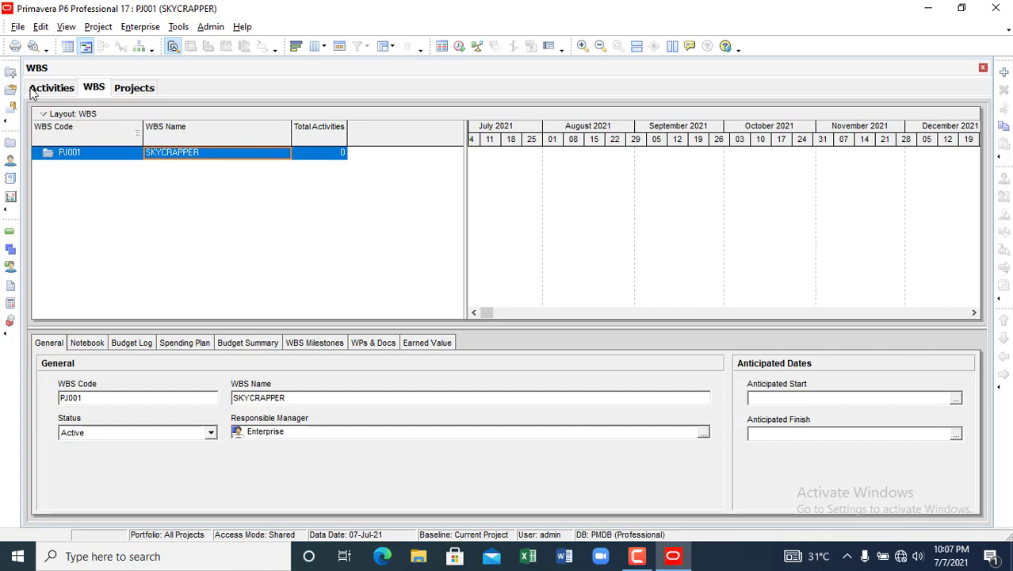
{"action": "left_click", "coordinate": [72, 152]}
{"action": "right_click", "coordinate": [179, 188]}
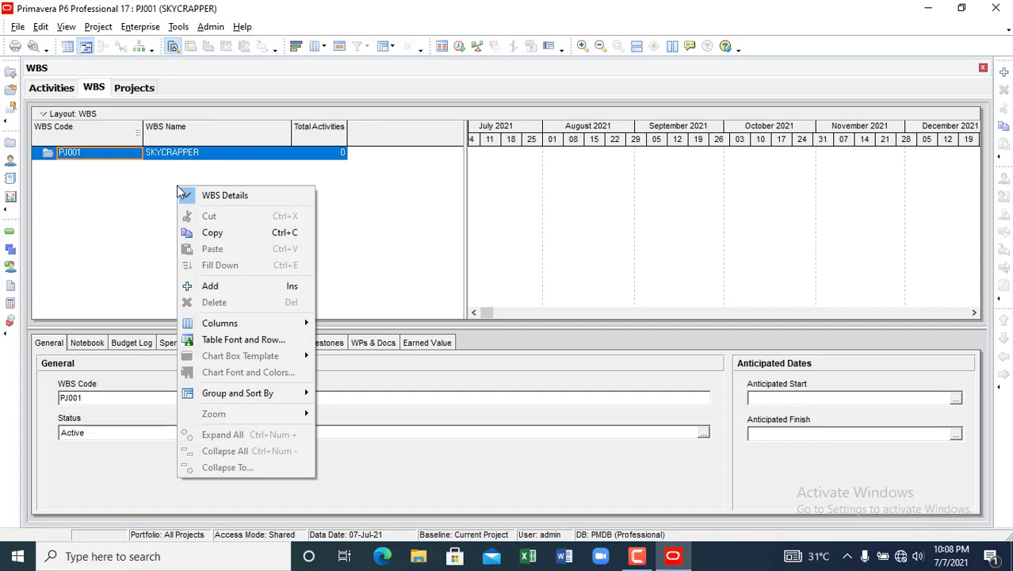
{"action": "left_click", "coordinate": [210, 283]}
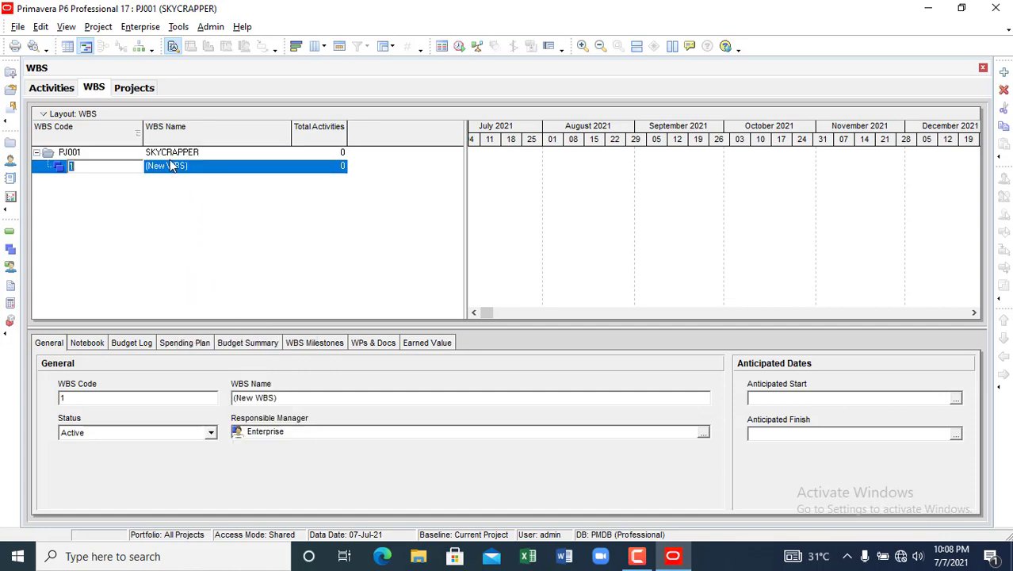
- Give the new WBS element code SK 001 and name INITIATION
{"action": "left_click", "coordinate": [103, 167]}
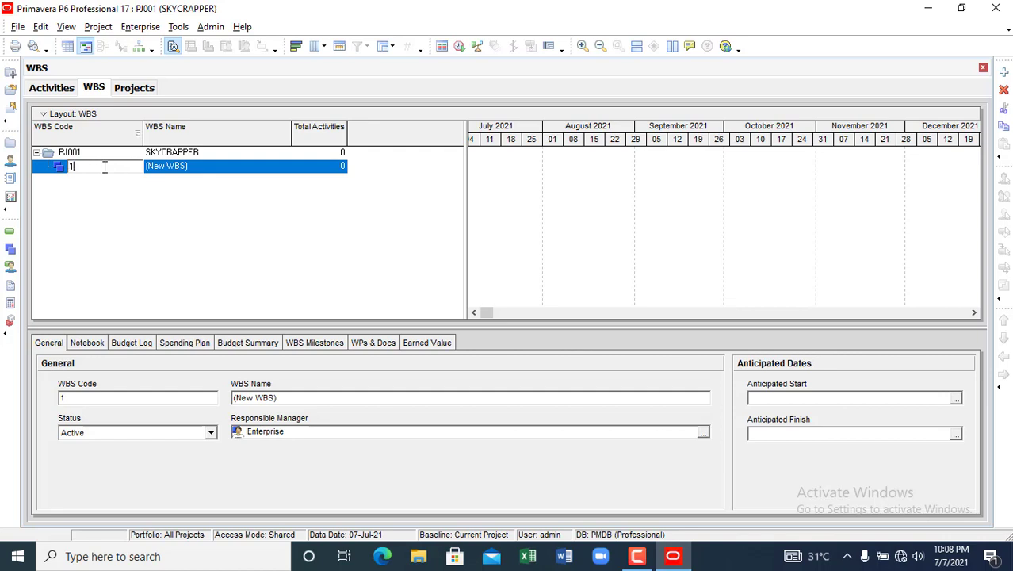
{"action": "key", "text": "BackSpace"}
{"action": "type", "text": "SY"}
{"action": "type", "text": " 00"}
{"action": "left_click", "coordinate": [174, 168]}
{"action": "left_click", "coordinate": [176, 169]}
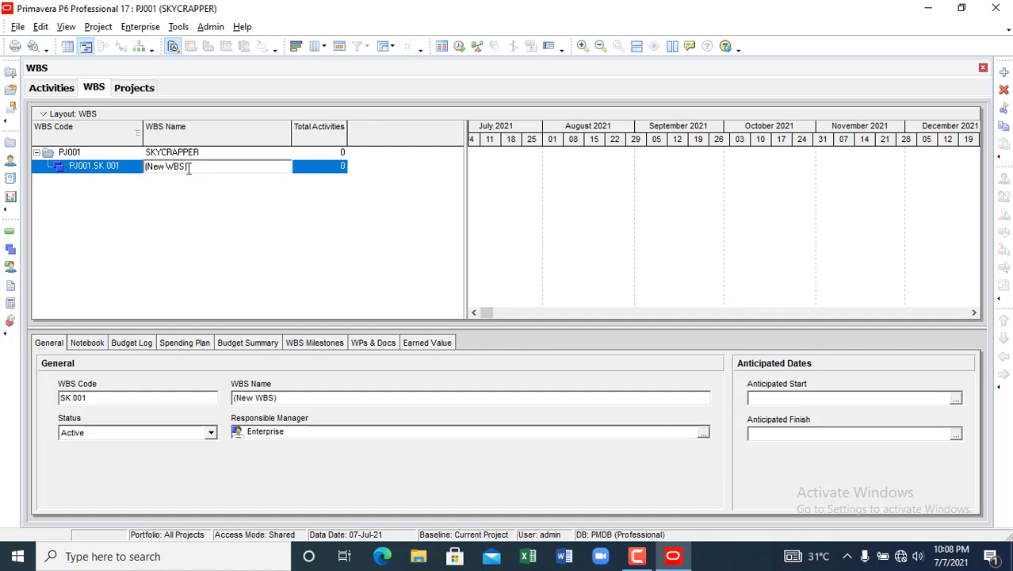
{"action": "key", "text": "BackSpace"}
{"action": "key", "text": "BackSpace"}
{"action": "key", "text": "BackSpace"}
{"action": "key", "text": "BackSpace"}
{"action": "key", "text": "BackSpace"}
{"action": "key", "text": "BackSpace"}
{"action": "key", "text": "BackSpace"}
{"action": "key", "text": "BackSpace"}
{"action": "key", "text": "BackSpace"}
{"action": "type", "text": "INITIATION"}
{"action": "key", "text": "Return"}
- Add a child element beneath INITIATION named PLANNING
{"action": "right_click", "coordinate": [184, 201]}
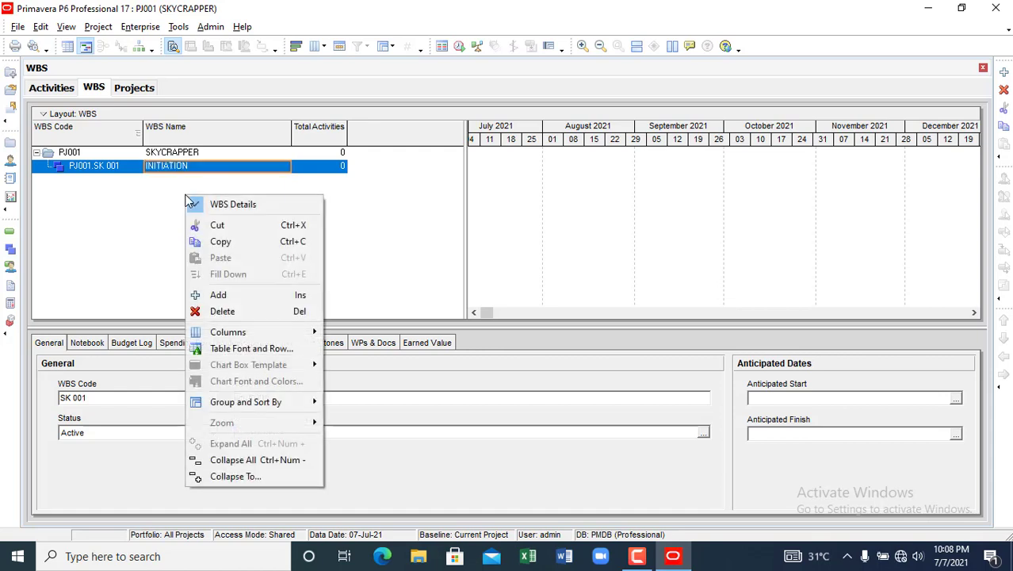
{"action": "left_click", "coordinate": [242, 298]}
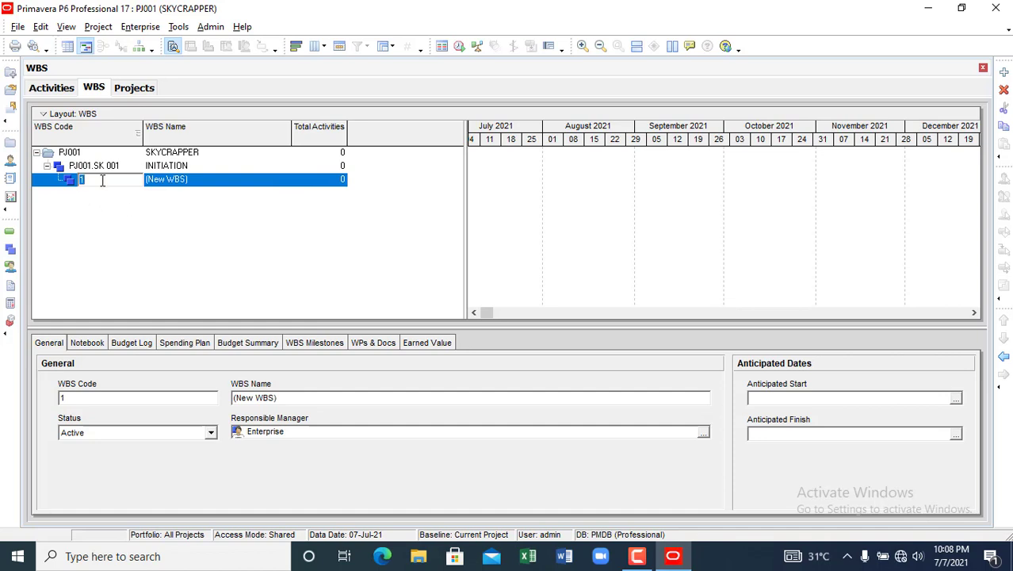
{"action": "left_click", "coordinate": [193, 186]}
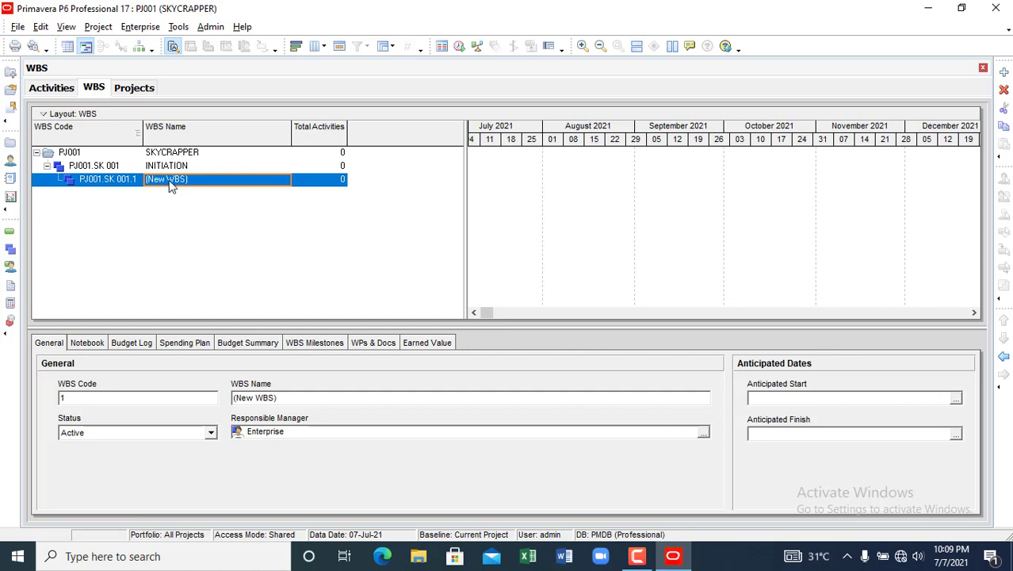
{"action": "left_click", "coordinate": [193, 181]}
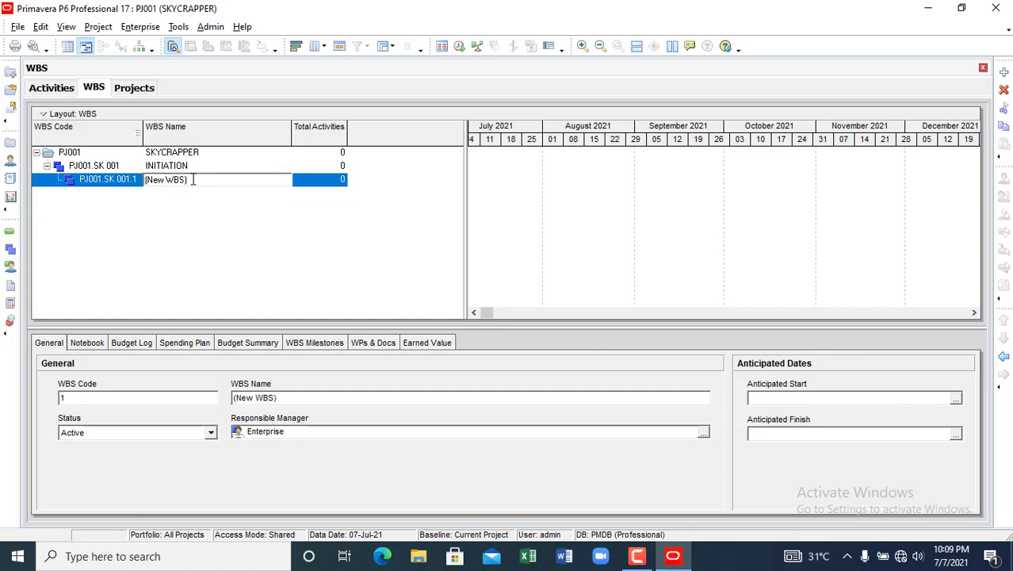
{"action": "key", "text": "BackSpace"}
{"action": "key", "text": "BackSpace"}
{"action": "key", "text": "BackSpace"}
{"action": "key", "text": "BackSpace"}
{"action": "key", "text": "BackSpace"}
{"action": "key", "text": "BackSpace"}
{"action": "key", "text": "BackSpace"}
{"action": "type", "text": "PLANNIN"}
{"action": "key", "text": "Return"}
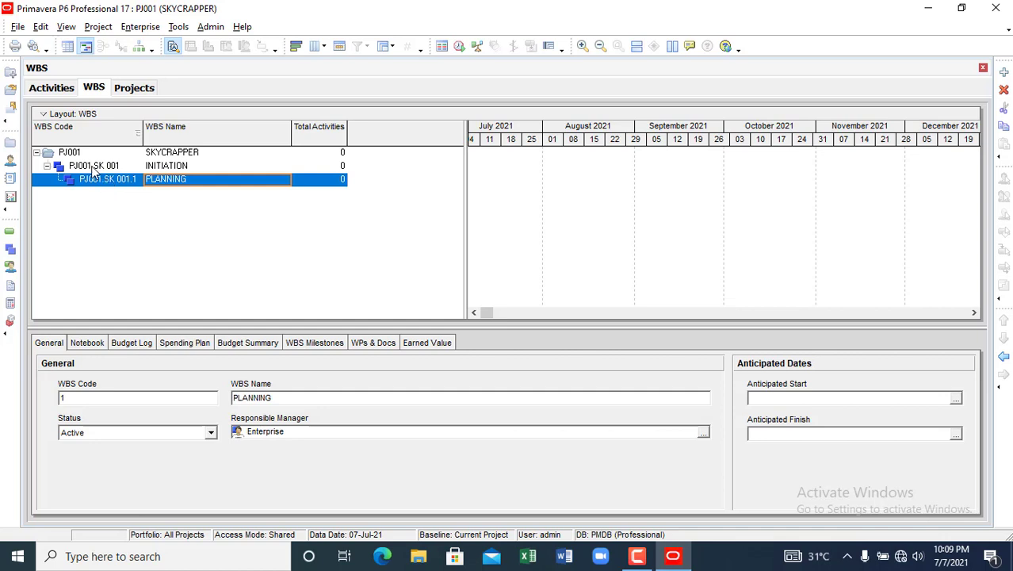
- Change INITIATION's WBS code to 1 and outdent PLANNING so it becomes PJ001.2
{"action": "left_click", "coordinate": [95, 167]}
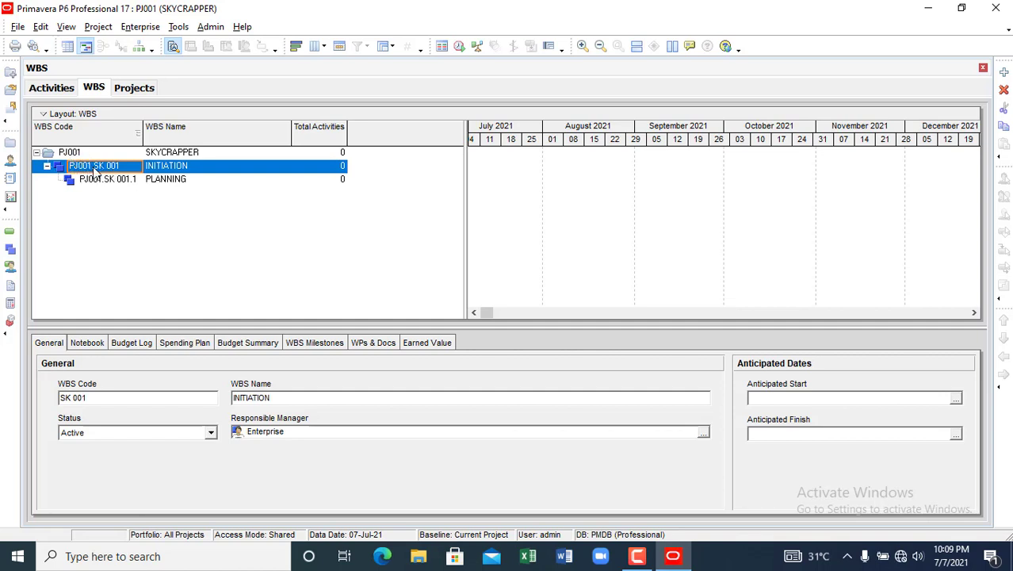
{"action": "left_click", "coordinate": [117, 168]}
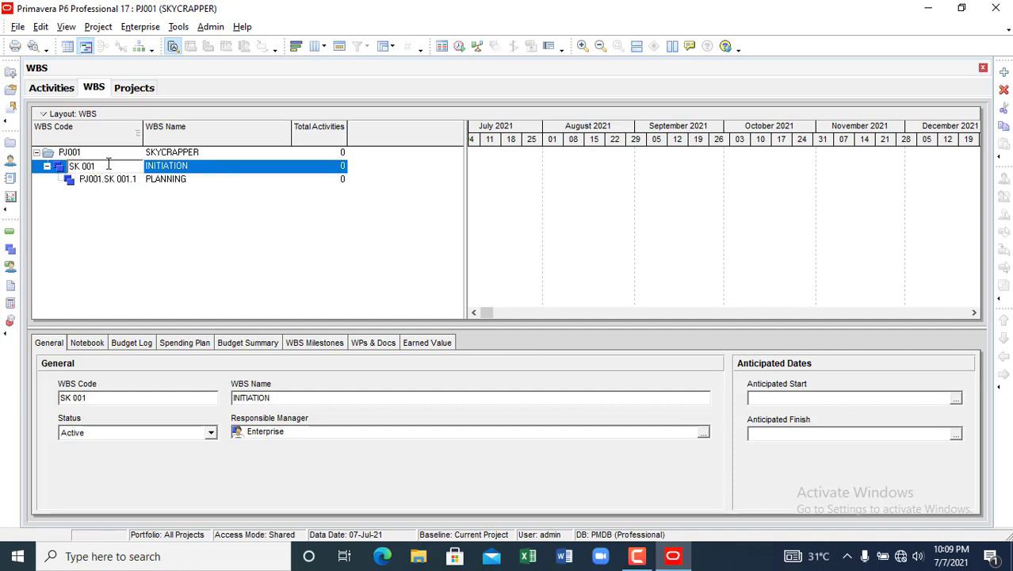
{"action": "key", "text": "BackSpace"}
{"action": "key", "text": "BackSpace"}
{"action": "key", "text": "BackSpace"}
{"action": "key", "text": "BackSpace"}
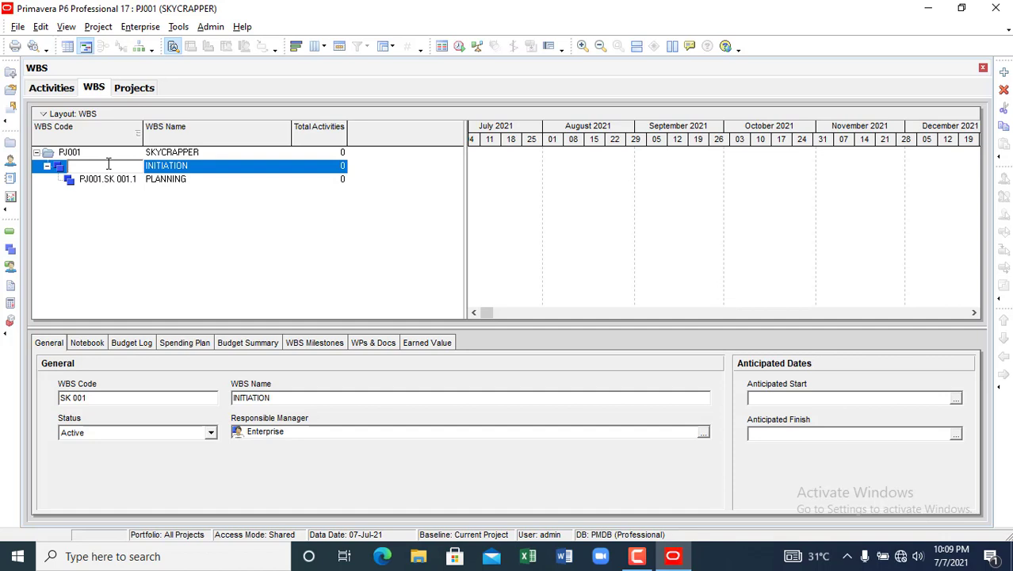
{"action": "type", "text": "1"}
{"action": "left_click", "coordinate": [123, 207]}
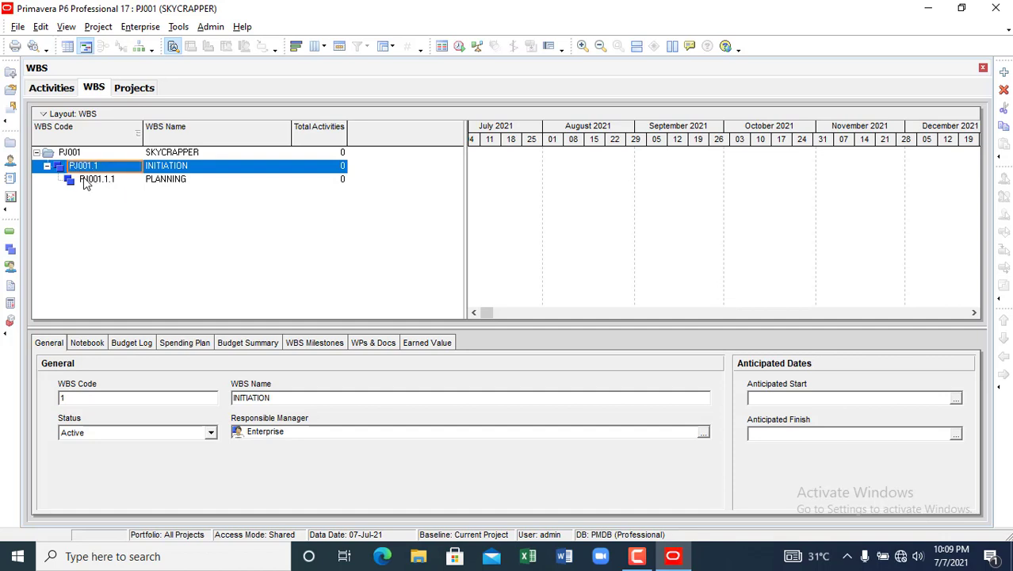
{"action": "left_click", "coordinate": [92, 182]}
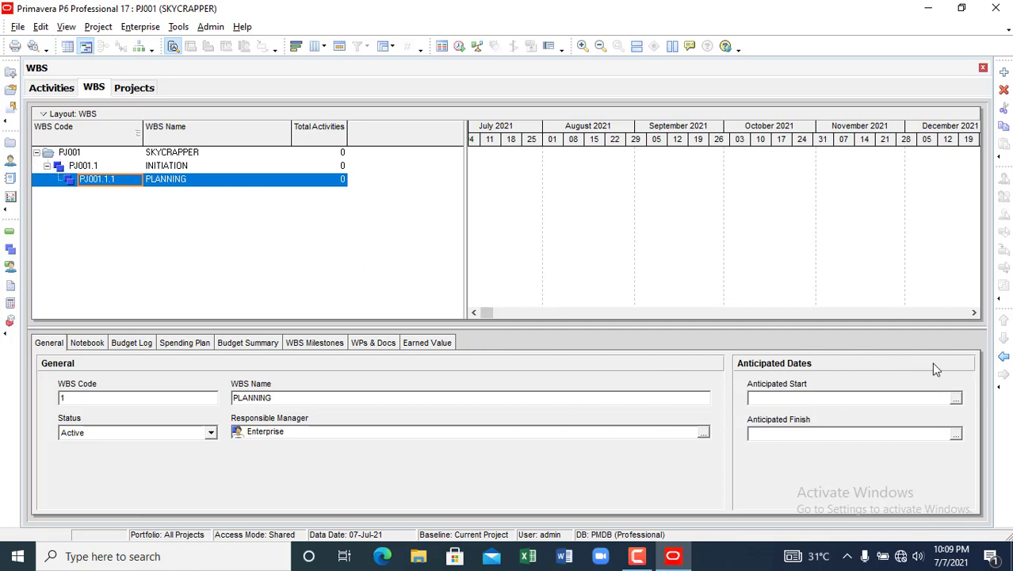
{"action": "left_click", "coordinate": [1003, 357]}
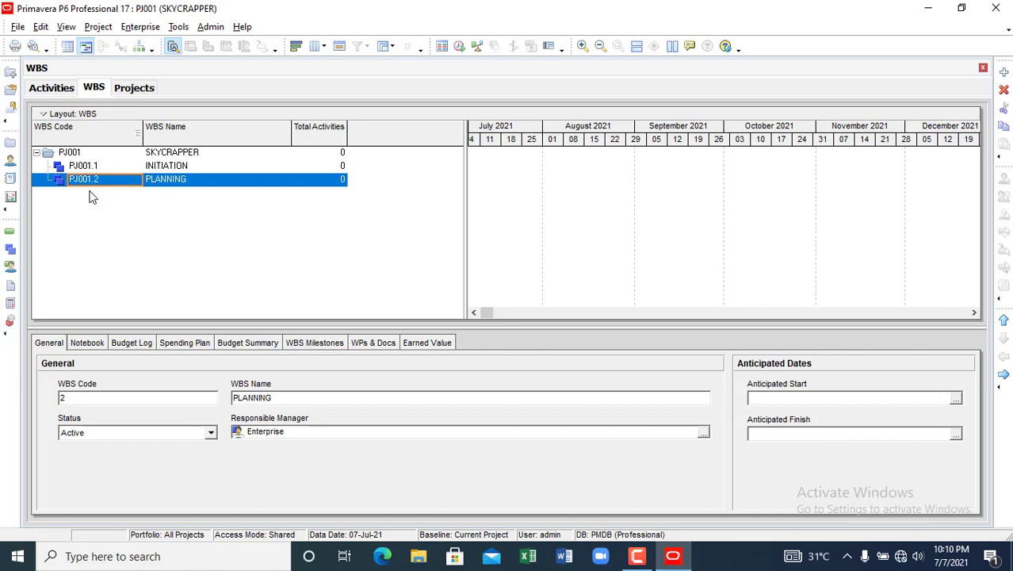
- Add a WBS element with code 3 named EXECUTION
{"action": "right_click", "coordinate": [168, 213]}
{"action": "left_click", "coordinate": [201, 314]}
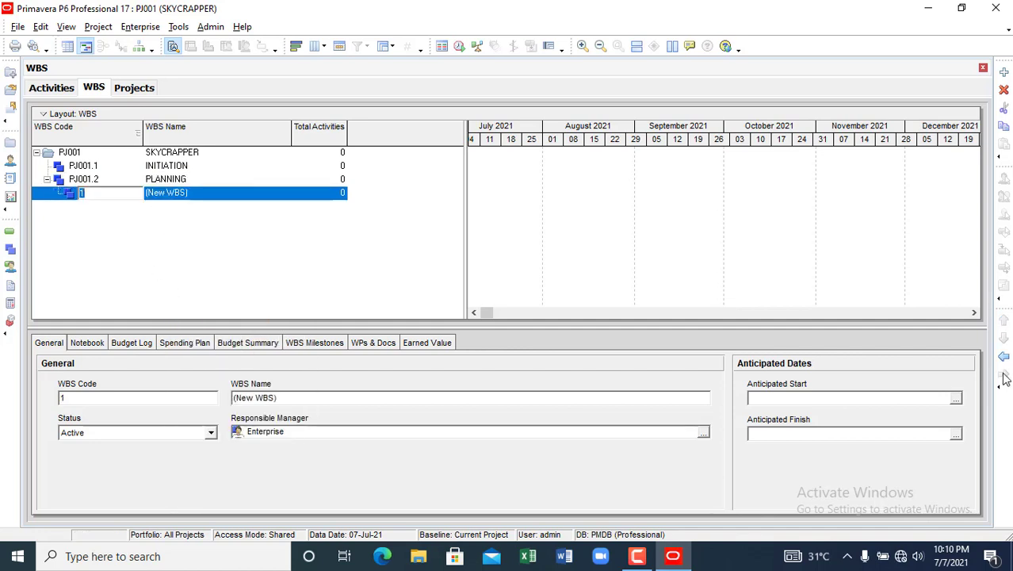
{"action": "type", "text": "3"}
{"action": "key", "text": "Return"}
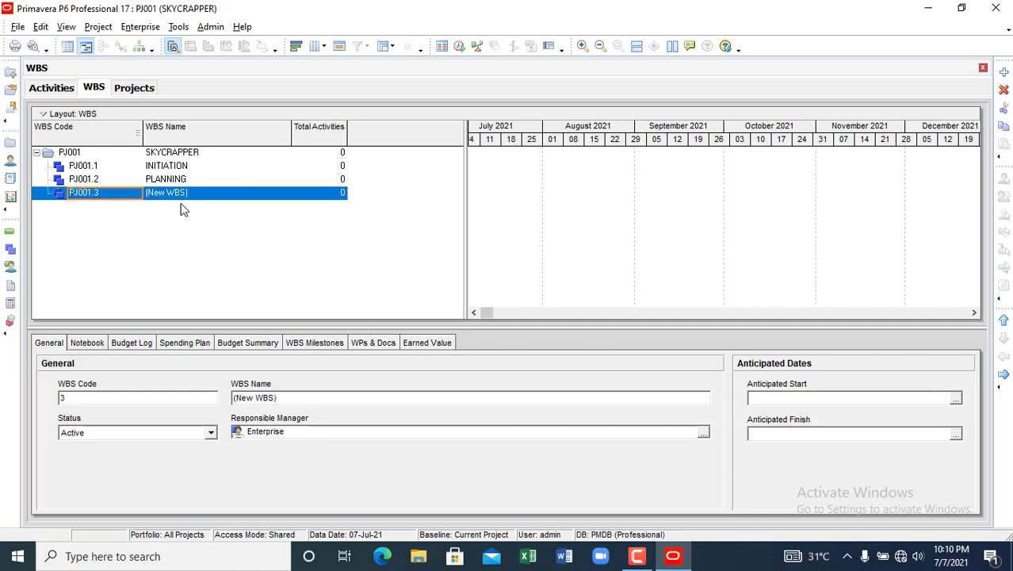
{"action": "left_click", "coordinate": [195, 198]}
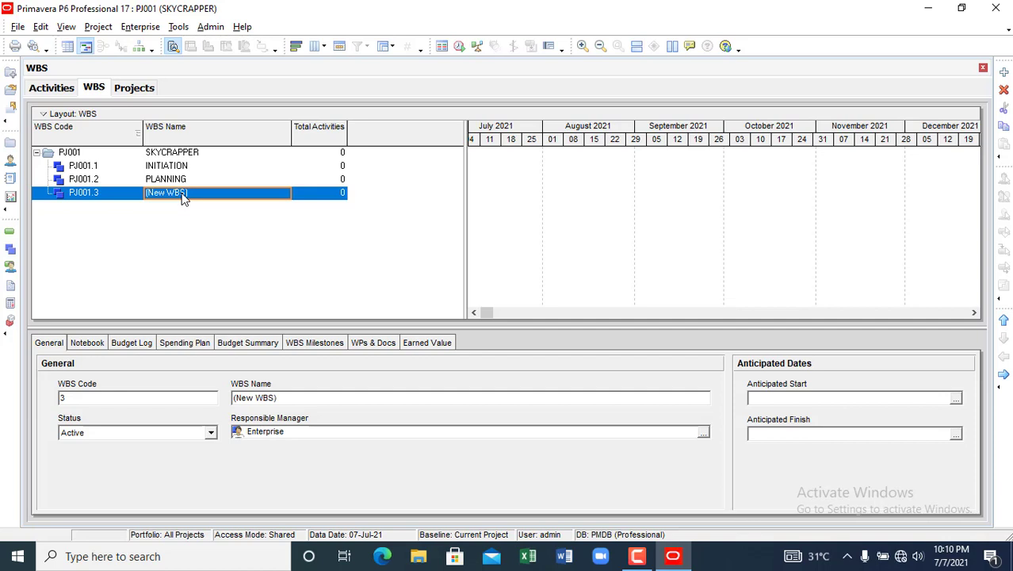
{"action": "type", "text": "EXECU"}
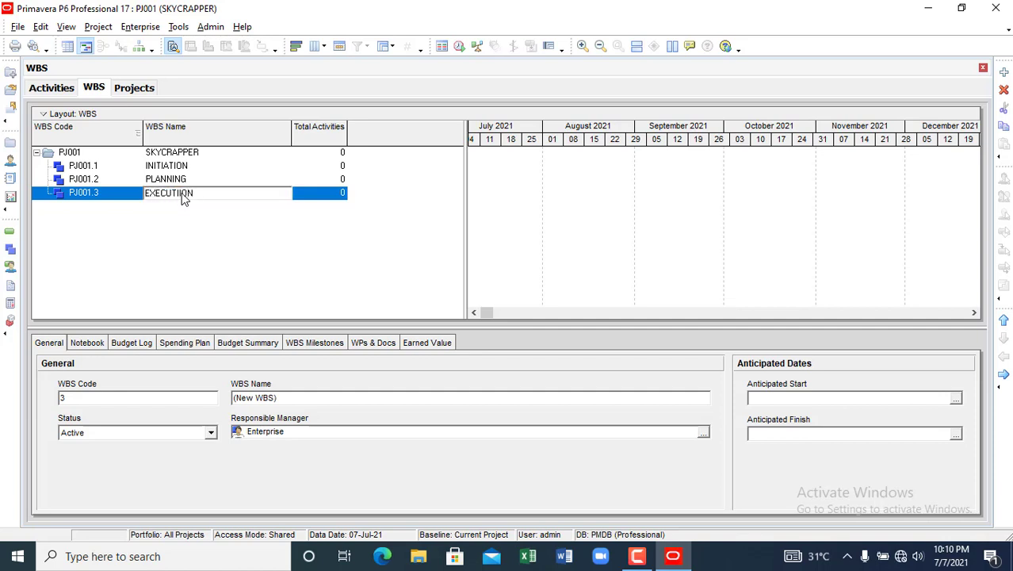
{"action": "type", "text": "TION"}
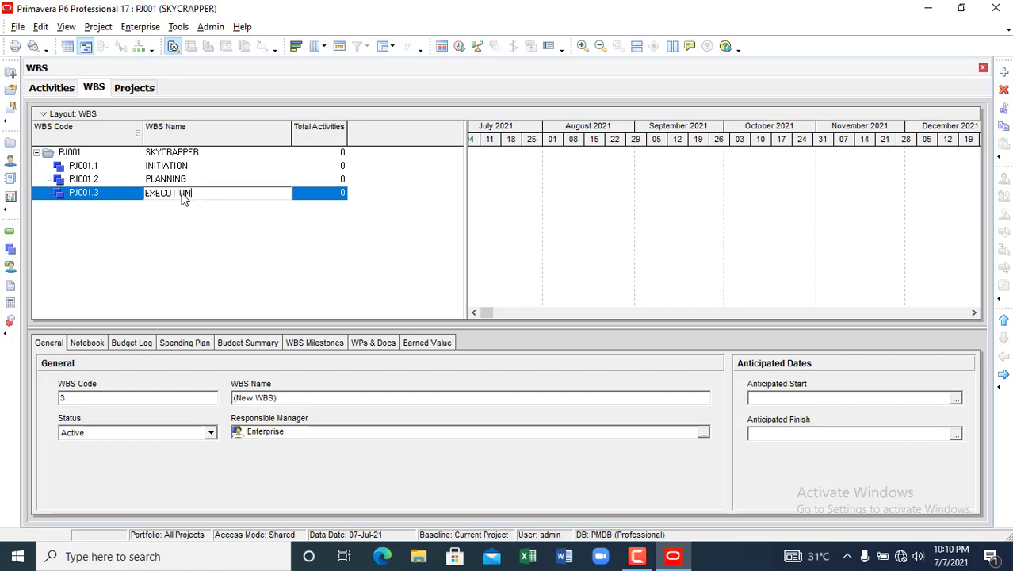
{"action": "key", "text": "Return"}
- Add another element, outdent it, and name it MONITORING AND CONTROL (PJ001.4)
{"action": "right_click", "coordinate": [201, 214]}
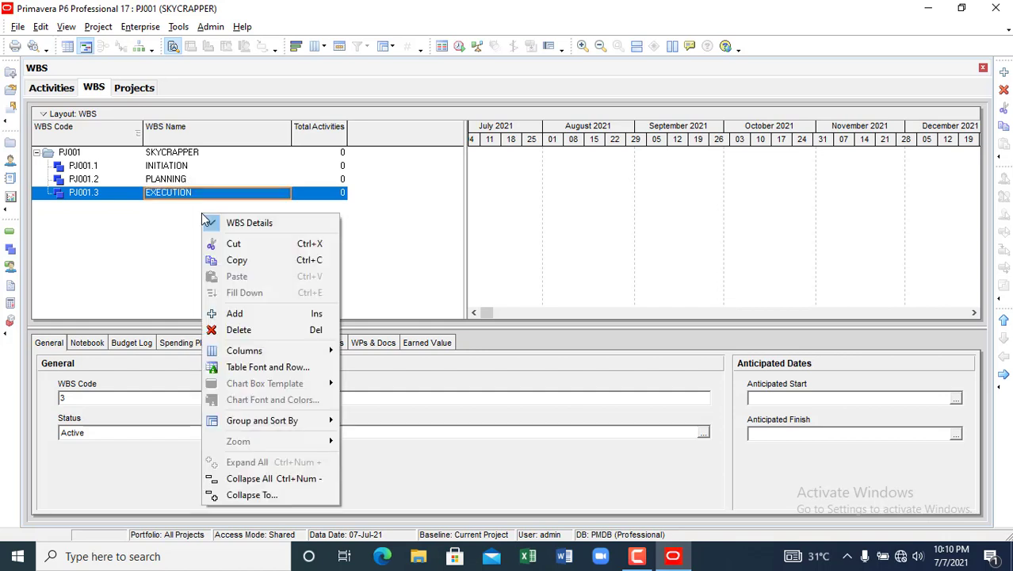
{"action": "left_click", "coordinate": [241, 314]}
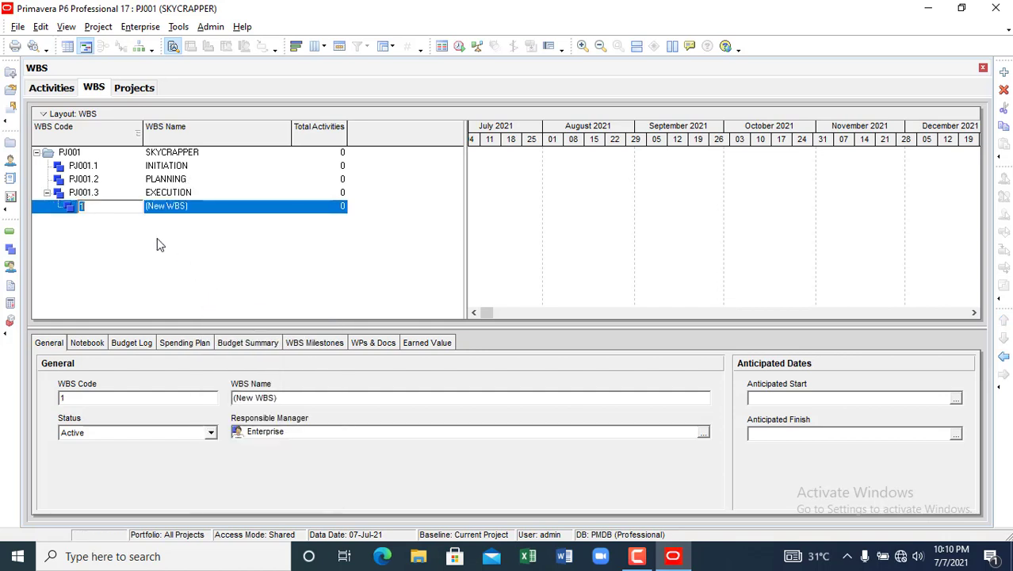
{"action": "left_click", "coordinate": [1005, 361]}
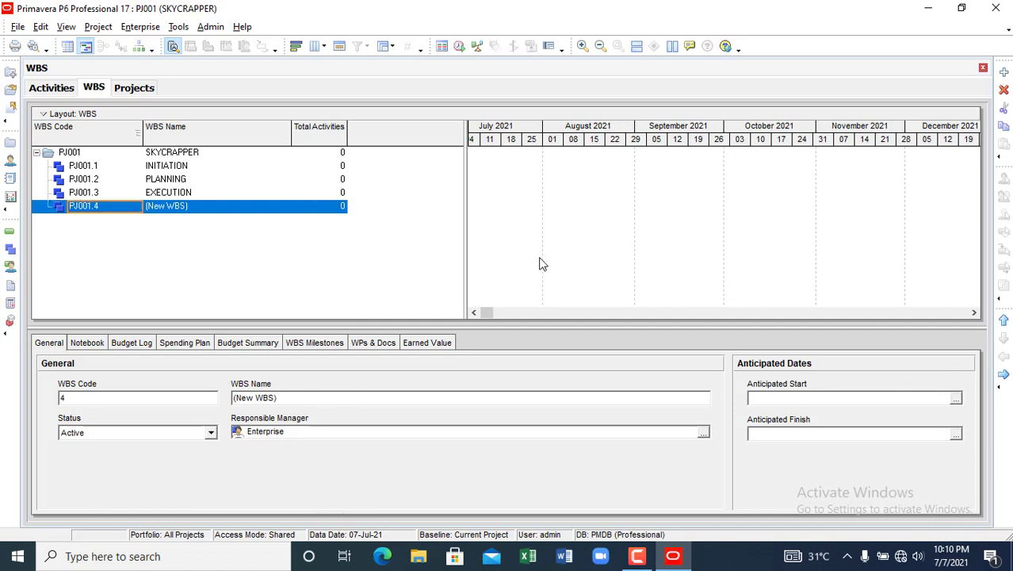
{"action": "left_click", "coordinate": [200, 211]}
{"action": "left_click", "coordinate": [200, 210]}
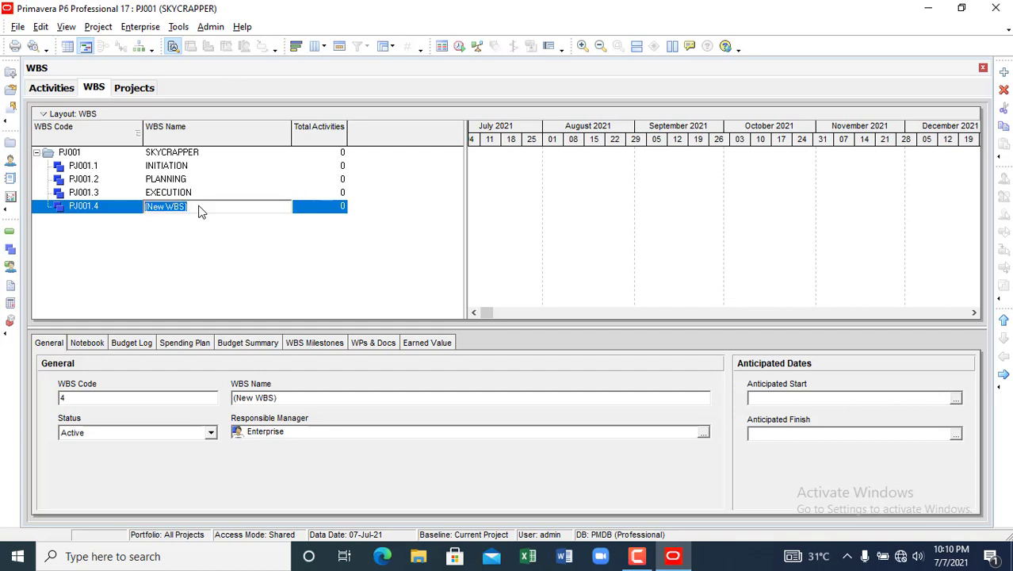
{"action": "type", "text": "MONITORING AND CONTROL"}
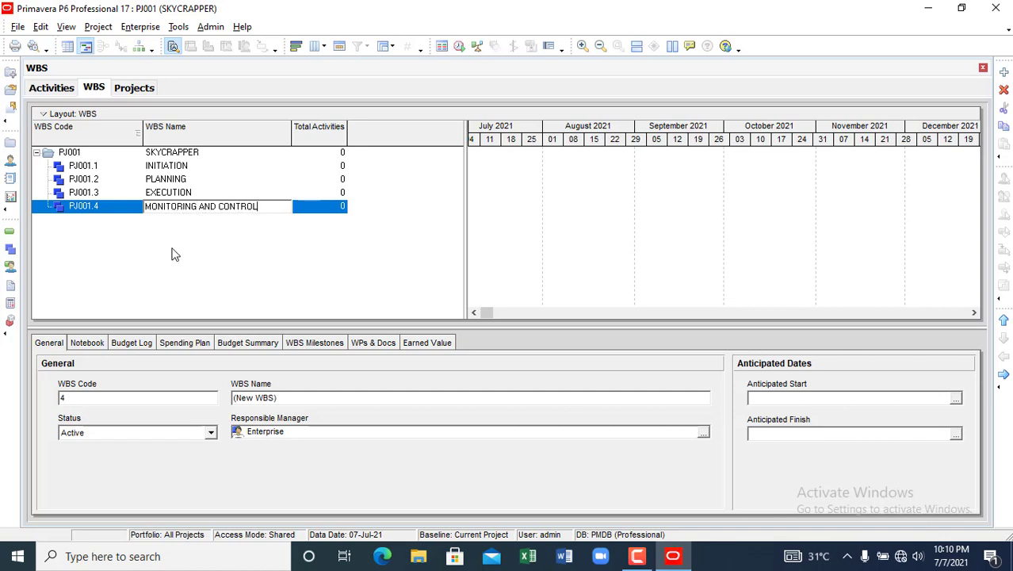
{"action": "key", "text": "Return"}
{"action": "right_click", "coordinate": [172, 253]}
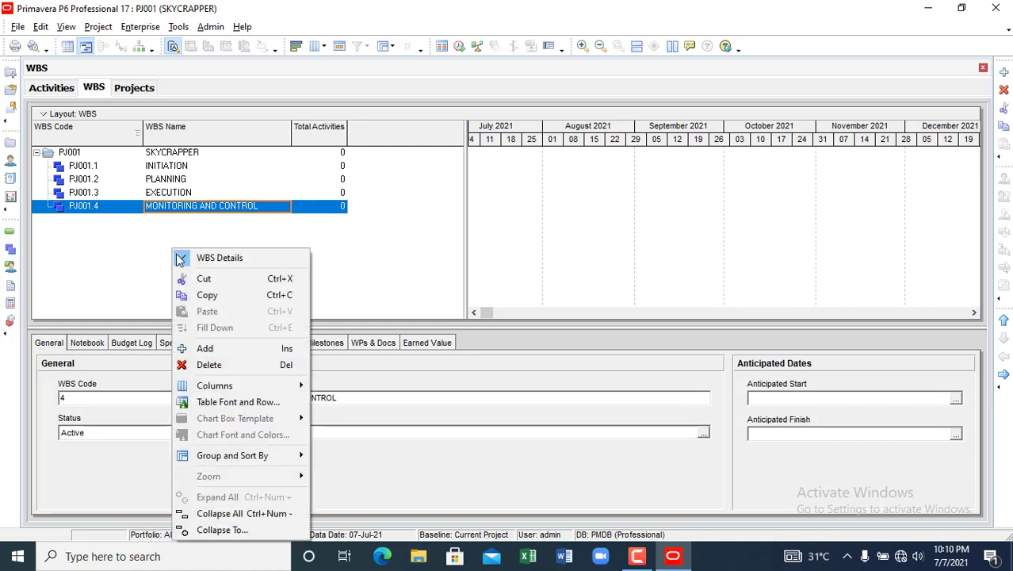
- Add an element under PJ001.4 named CLOSE OUT, then outdent it to PJ001.5
{"action": "left_click", "coordinate": [222, 351]}
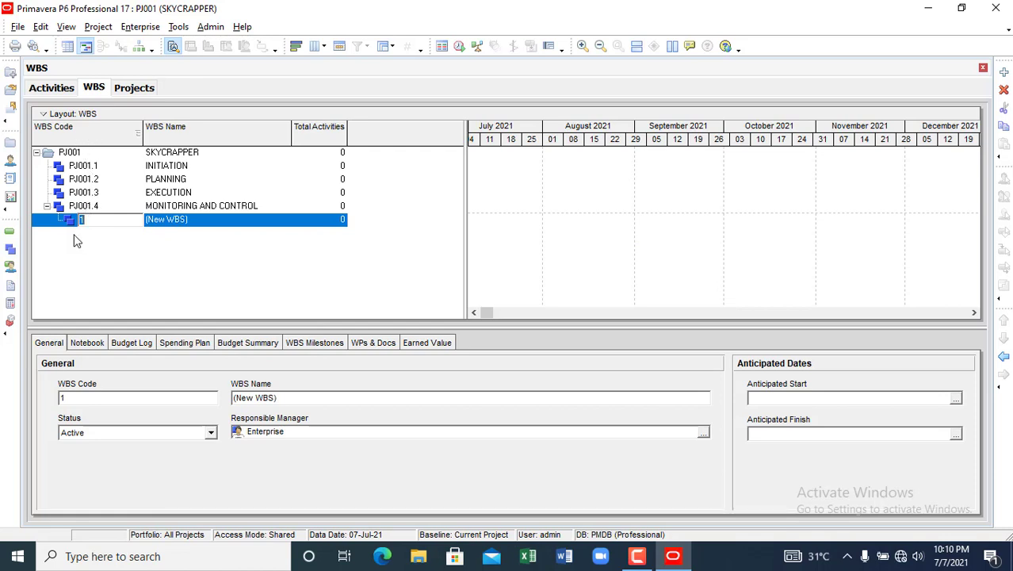
{"action": "left_click", "coordinate": [171, 221]}
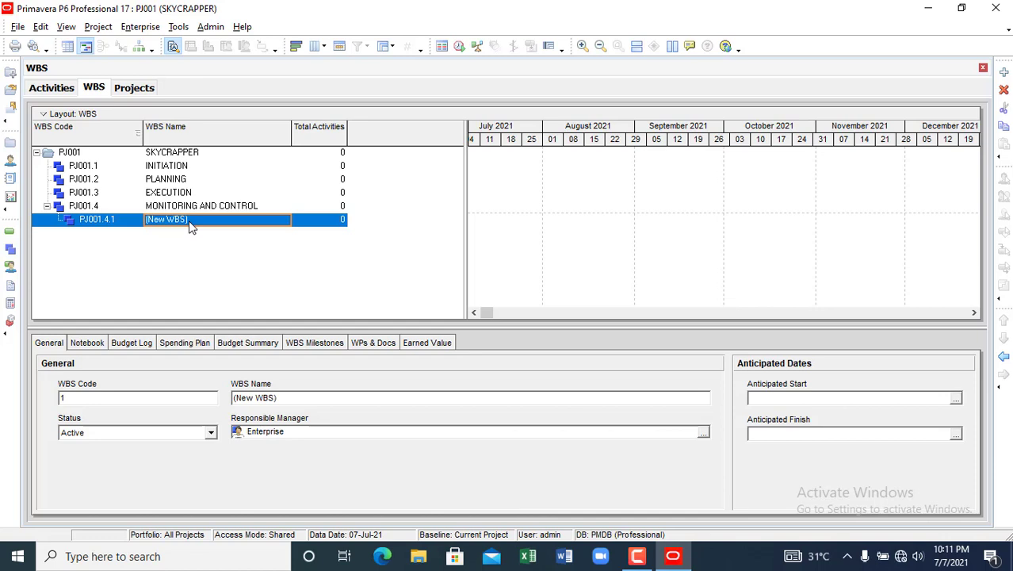
{"action": "type", "text": "CLOSE OUT"}
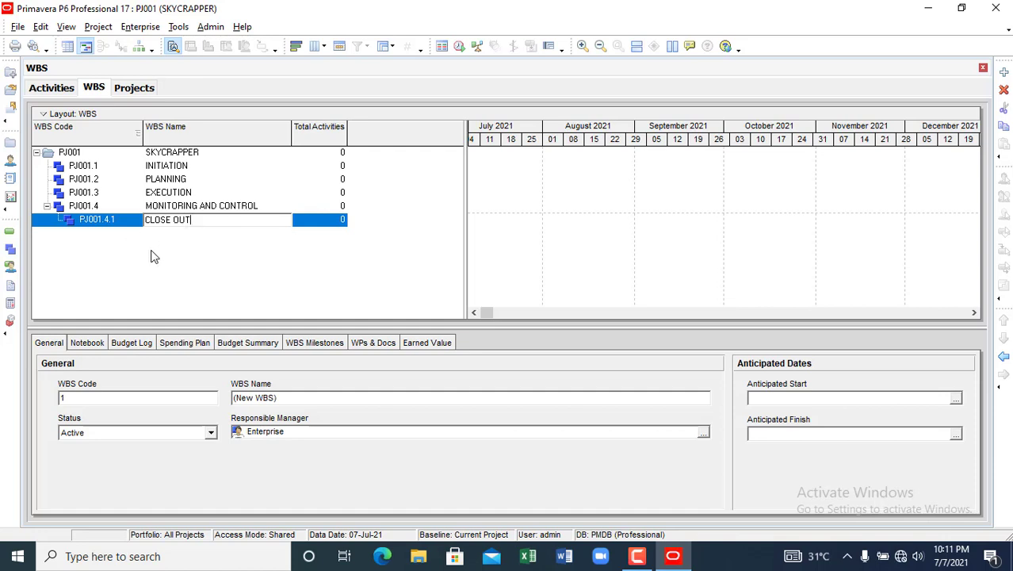
{"action": "key", "text": "Return"}
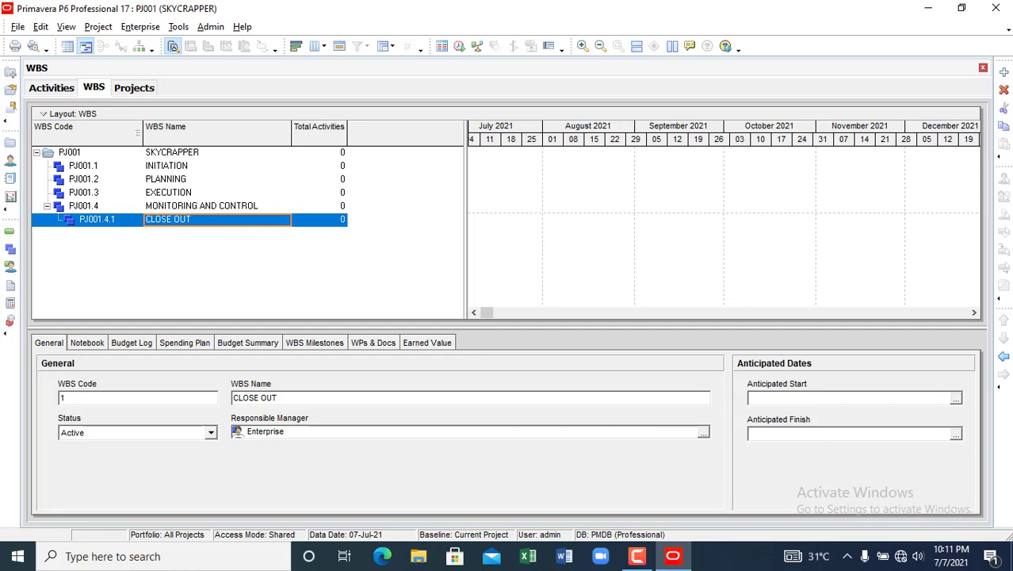
{"action": "left_click", "coordinate": [1004, 356]}
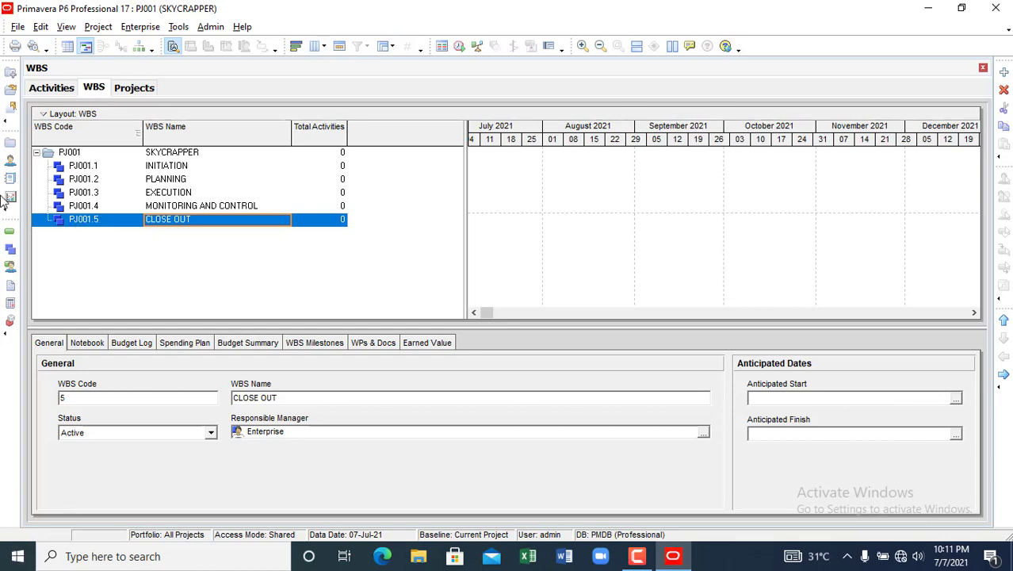
- Display SKYCRAPPER's WBS as a chart of PJ001.1 INITIATION through PJ001.5 CLOSE OUT, enlarged to fill the window
{"action": "left_click", "coordinate": [139, 48]}
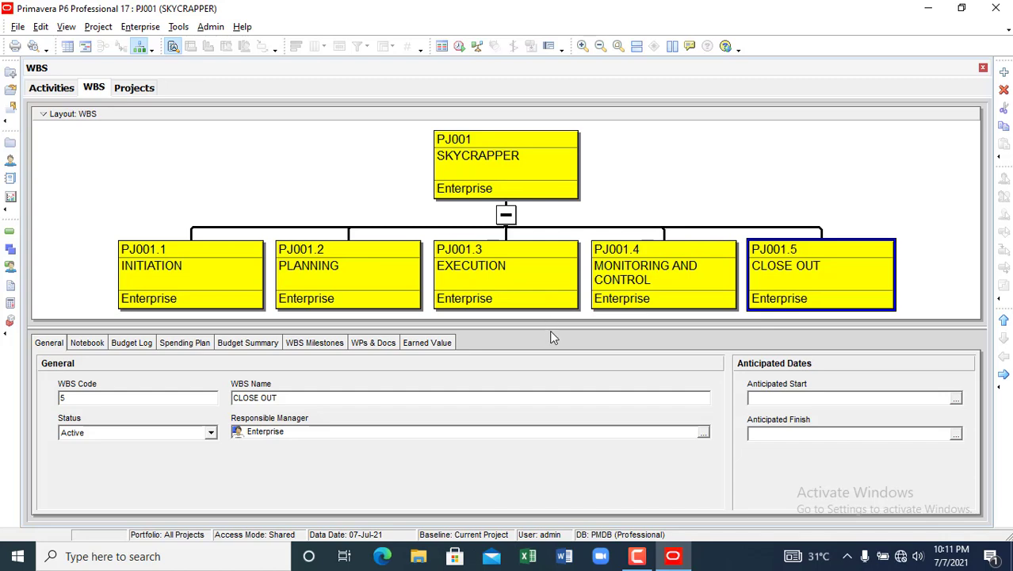
{"action": "left_click_drag", "start_coordinate": [543, 322], "coordinate": [538, 481]}
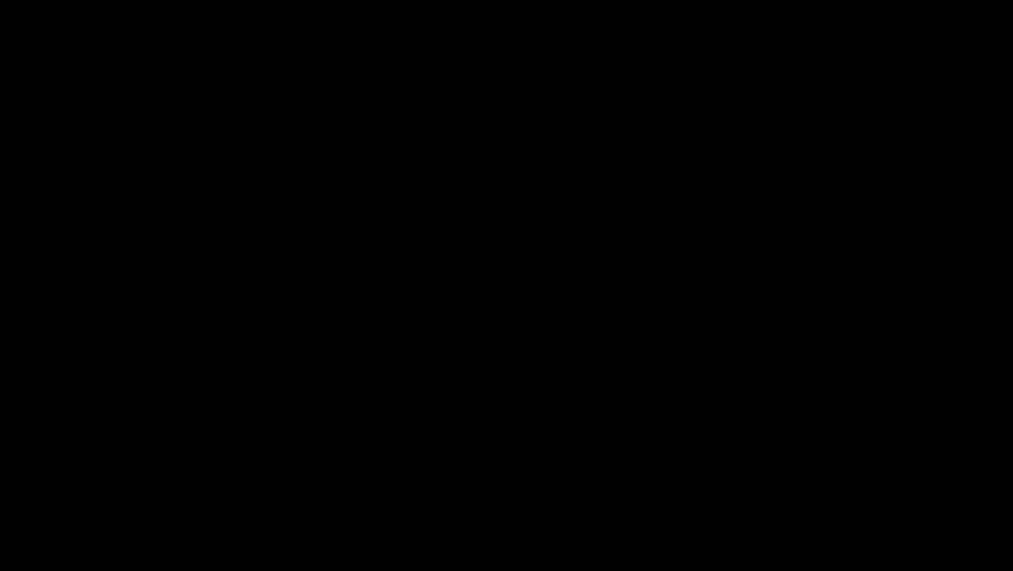
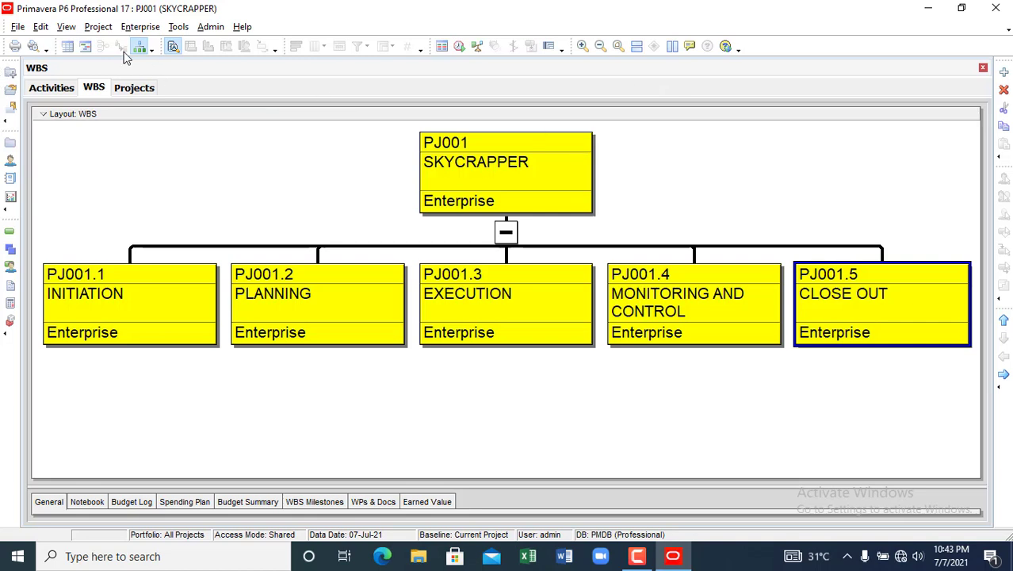
- Reopen the PJ001 SKYCRAPPER project and display its WBS chart
{"action": "left_click", "coordinate": [983, 70]}
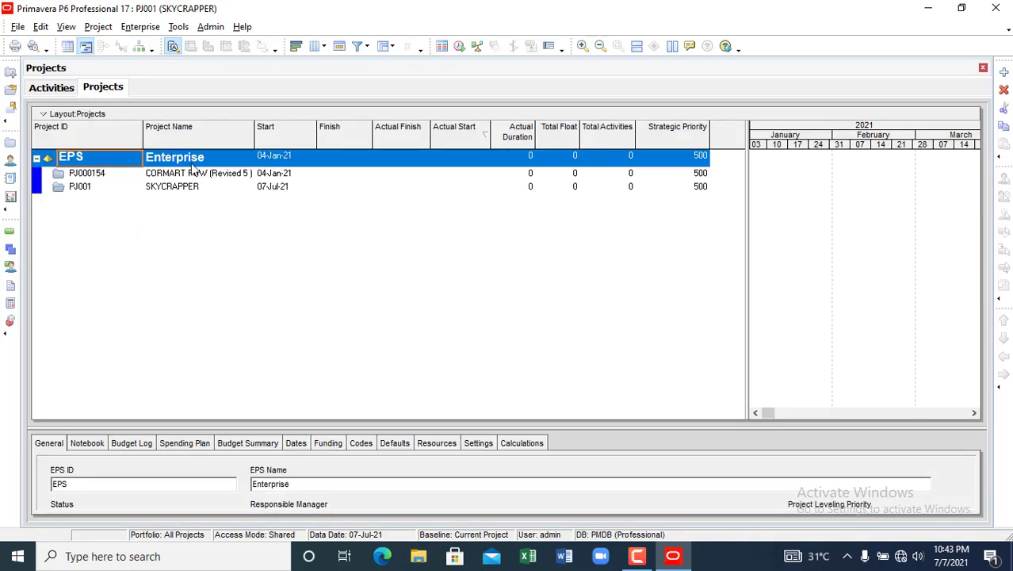
{"action": "left_click", "coordinate": [172, 191]}
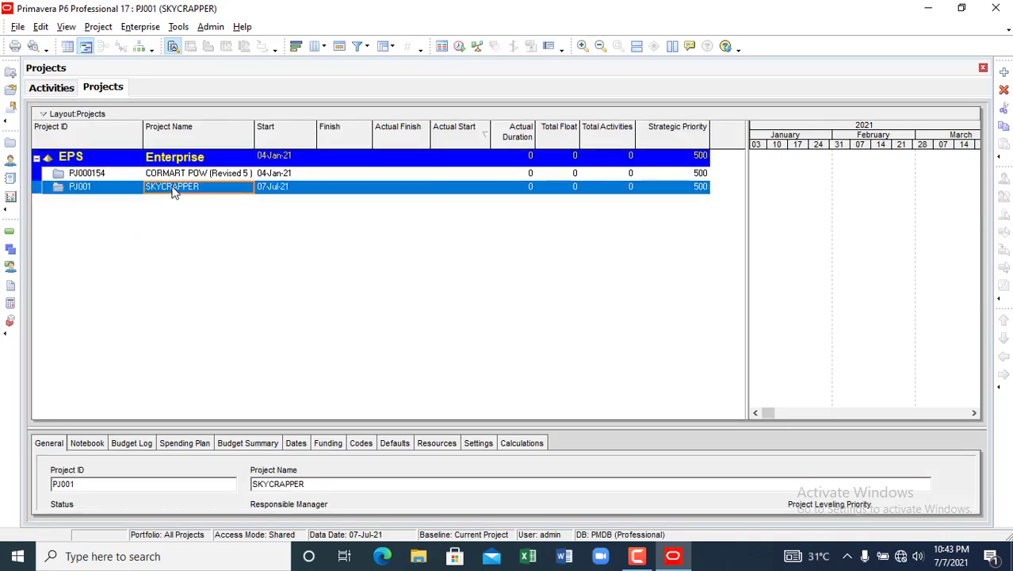
{"action": "right_click", "coordinate": [174, 192]}
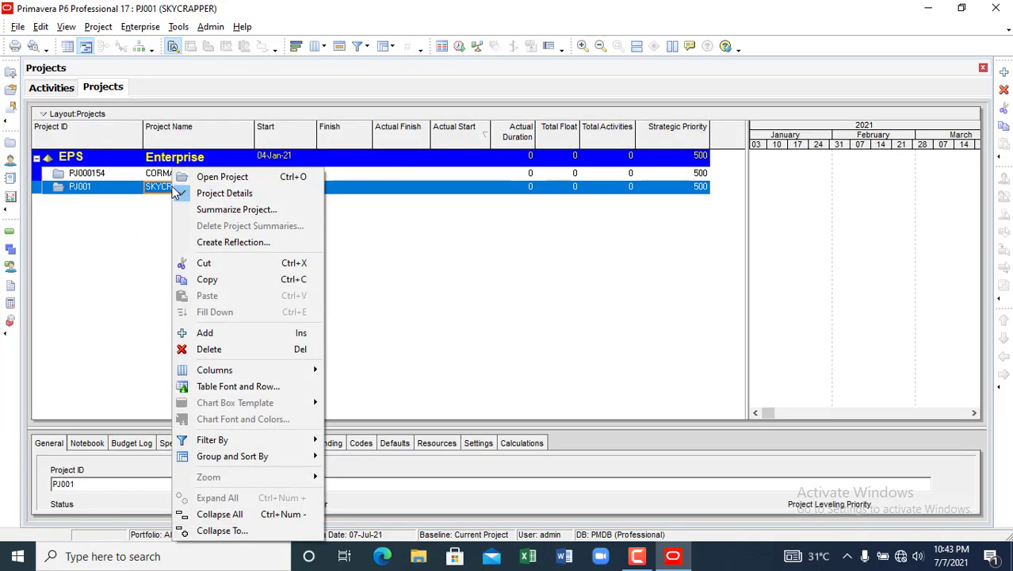
{"action": "left_click", "coordinate": [223, 179]}
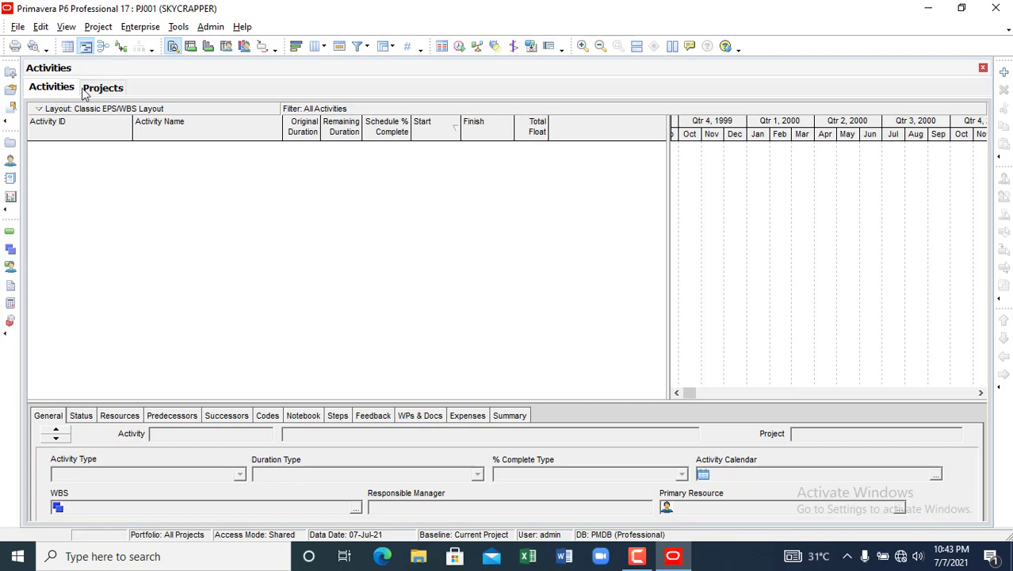
{"action": "left_click", "coordinate": [10, 251]}
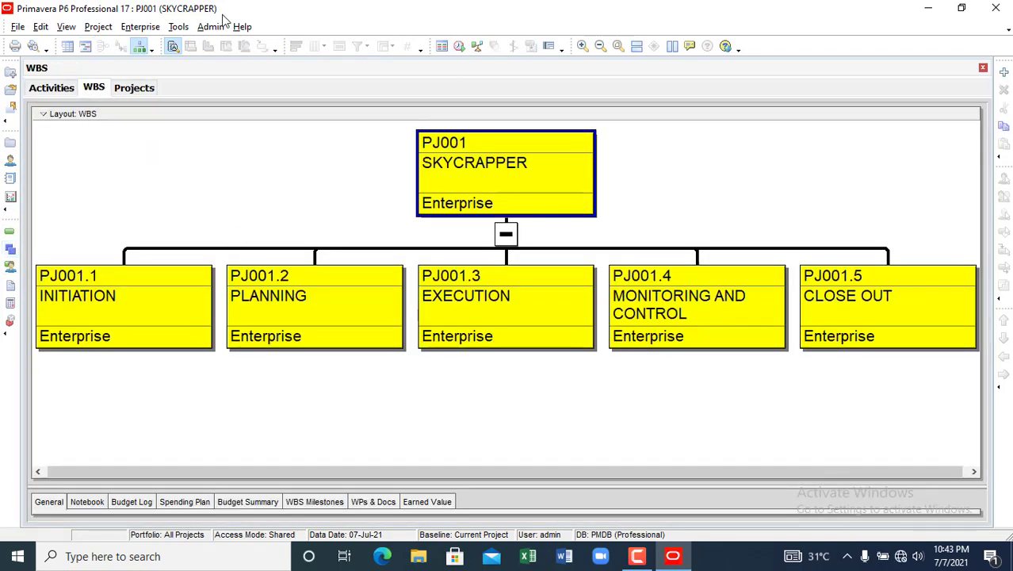
- Show the SKYCRAPPER WBS as a table and hide the WBS Details pane
{"action": "left_click", "coordinate": [69, 48]}
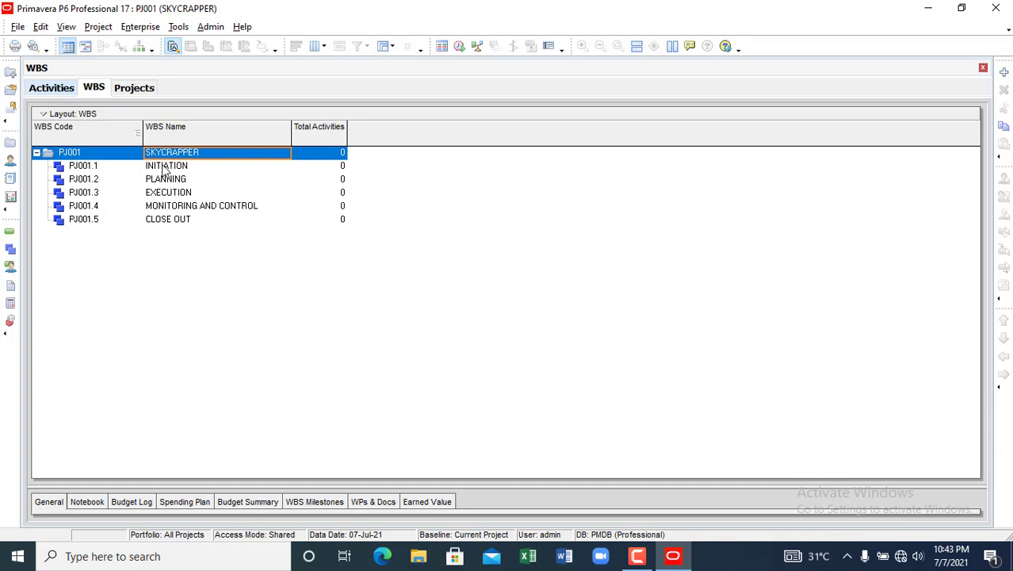
{"action": "left_click", "coordinate": [169, 167]}
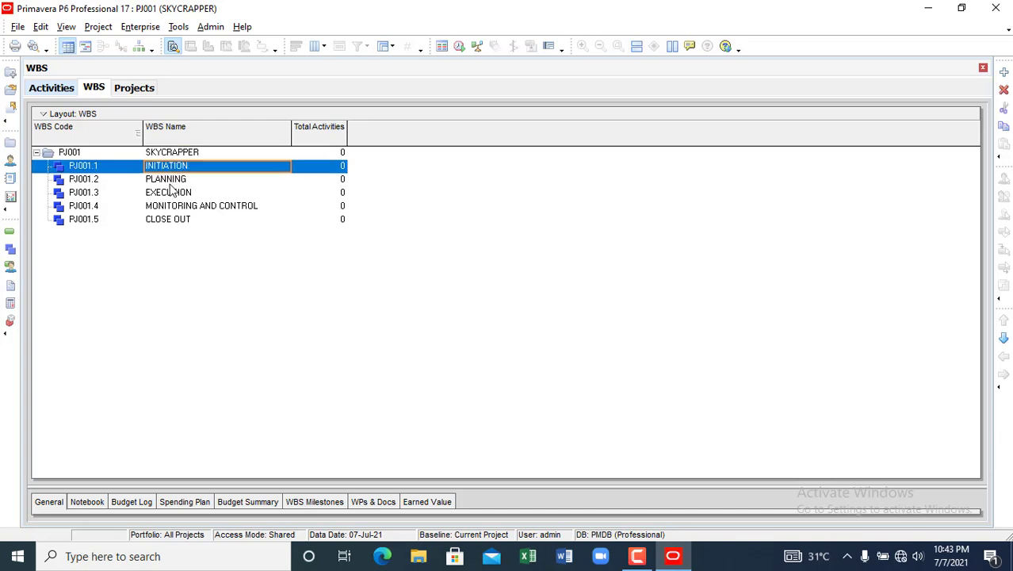
{"action": "left_click", "coordinate": [168, 181]}
{"action": "left_click", "coordinate": [171, 197]}
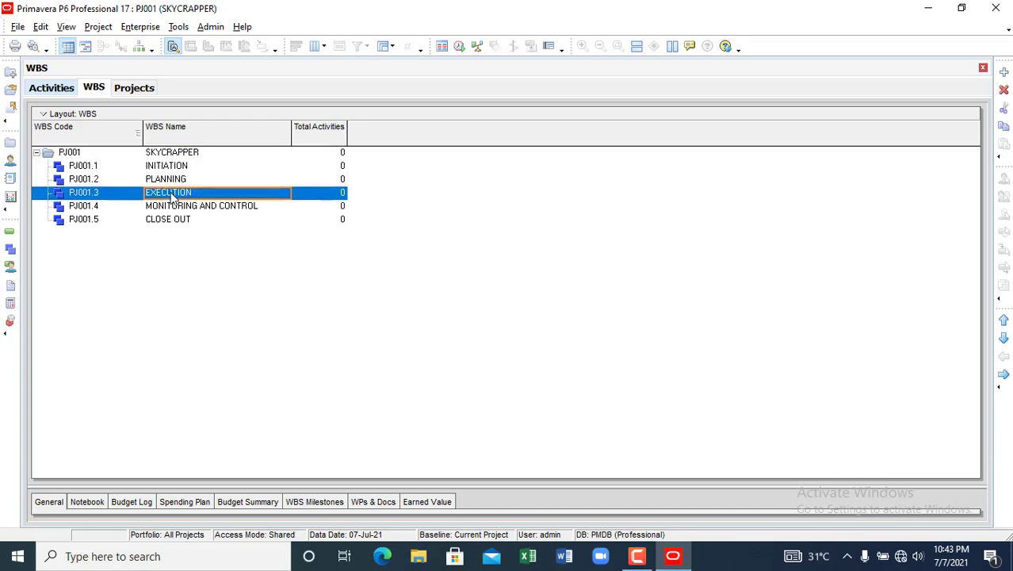
{"action": "left_click", "coordinate": [180, 210]}
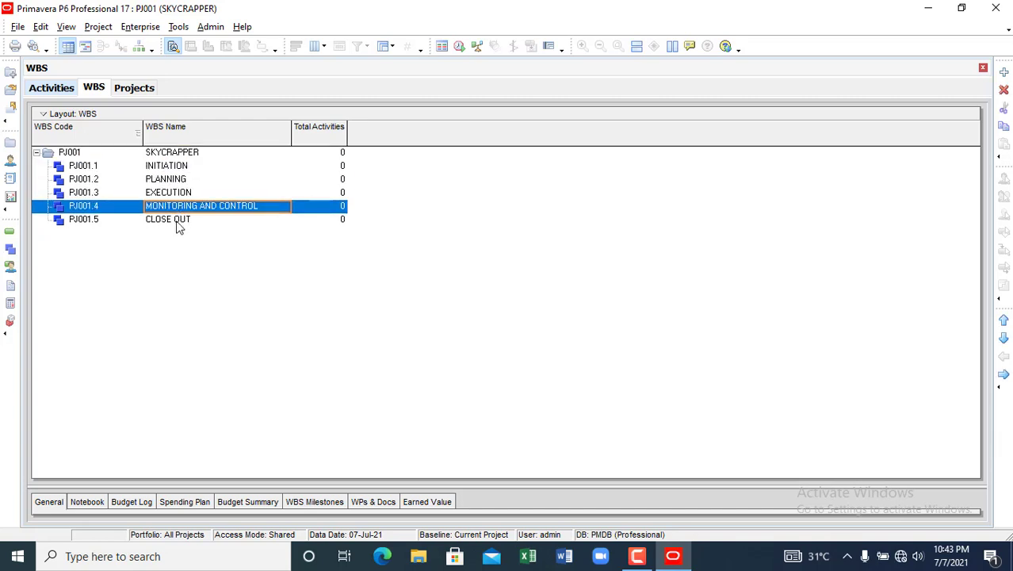
{"action": "left_click", "coordinate": [179, 224]}
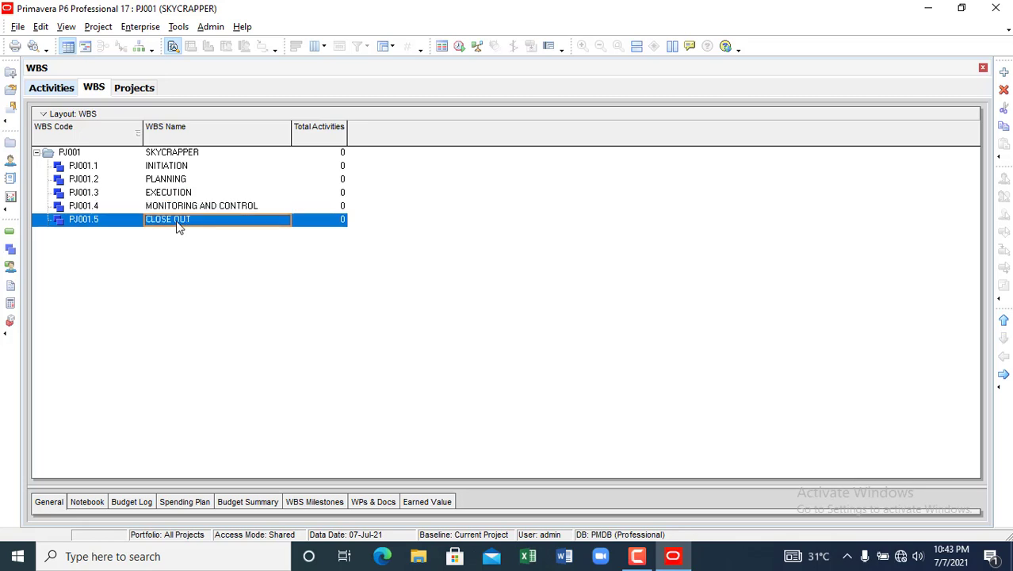
{"action": "left_click", "coordinate": [165, 169]}
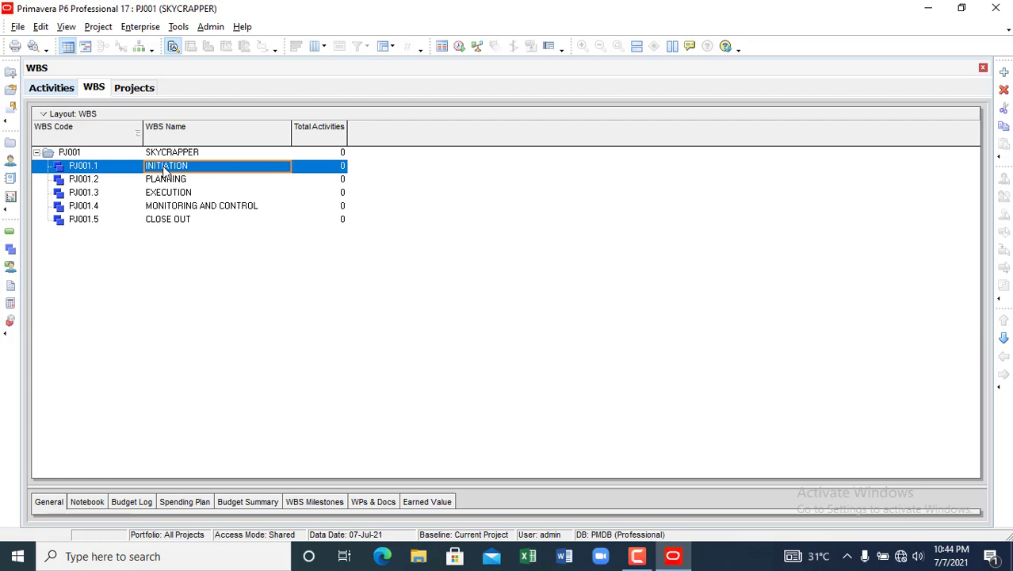
{"action": "right_click", "coordinate": [164, 171]}
{"action": "left_click", "coordinate": [186, 174]}
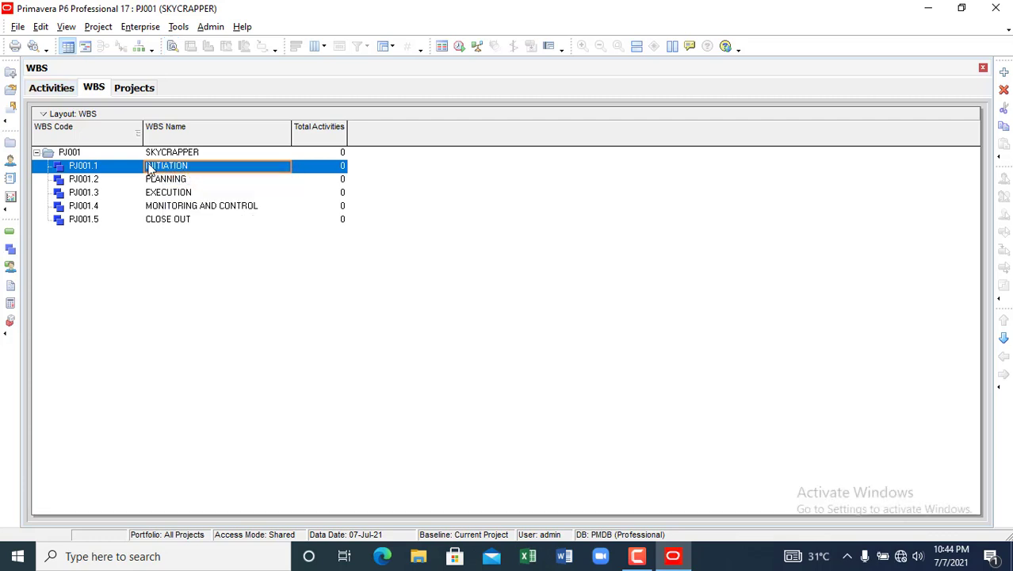
{"action": "left_click", "coordinate": [83, 169]}
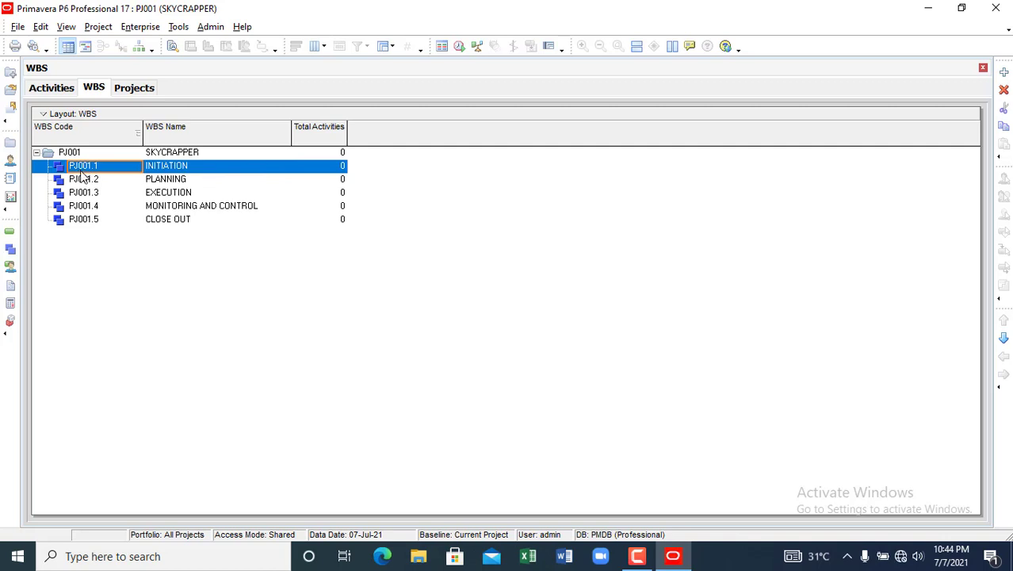
{"action": "left_click", "coordinate": [176, 173]}
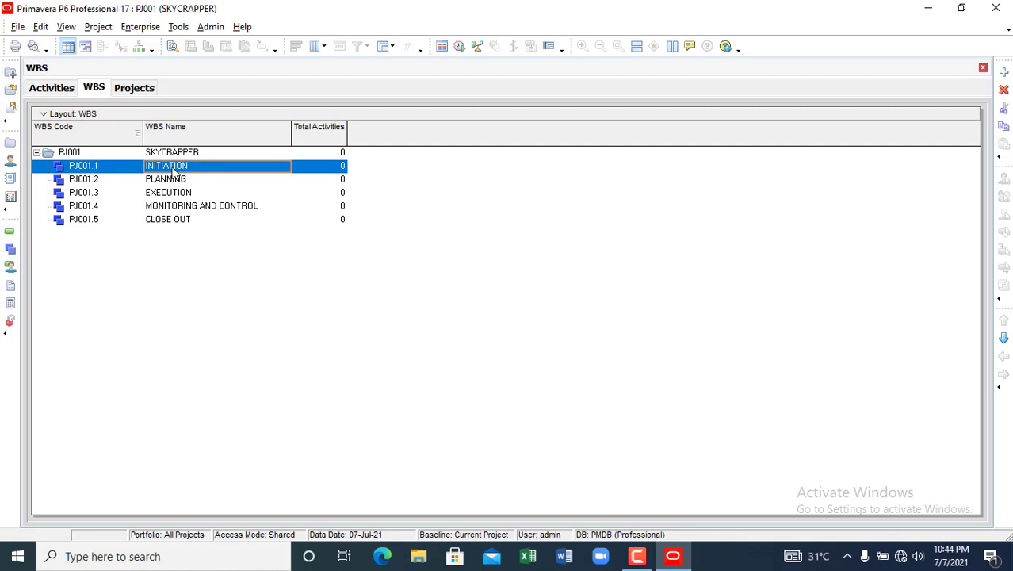
- Start the New Project wizard and cancel it
{"action": "left_click", "coordinate": [11, 75]}
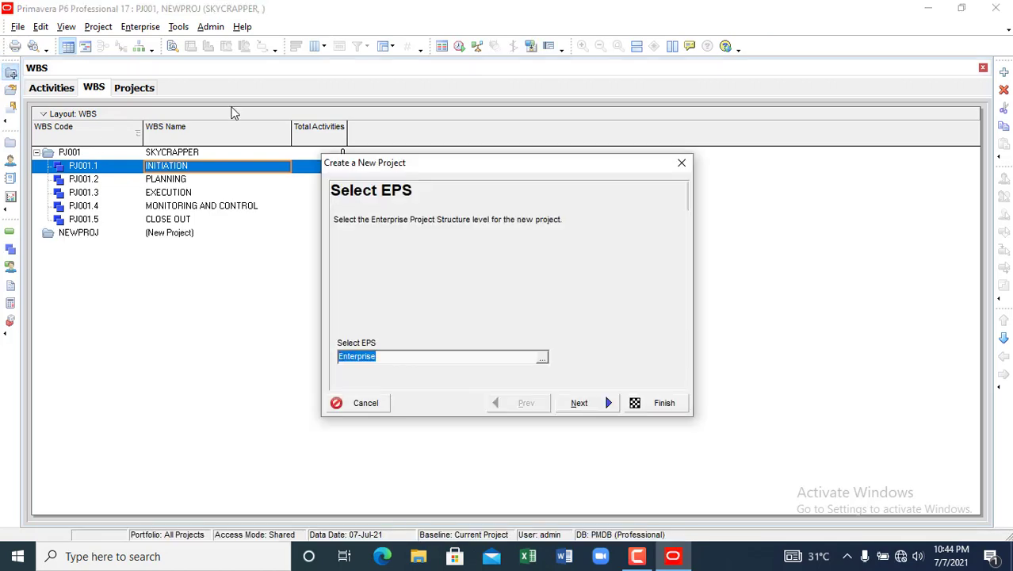
{"action": "left_click", "coordinate": [682, 163]}
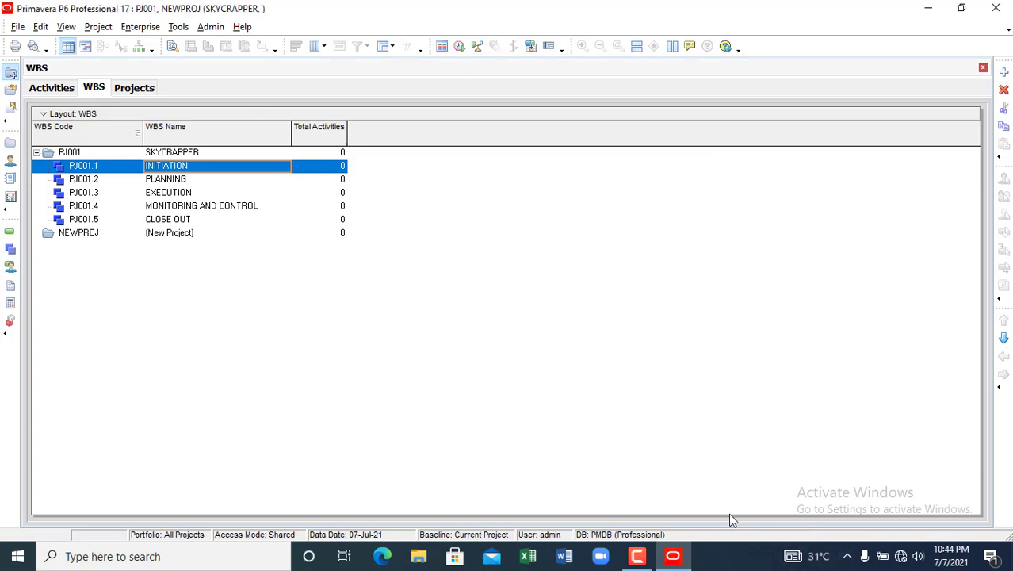
{"action": "left_click", "coordinate": [638, 557]}
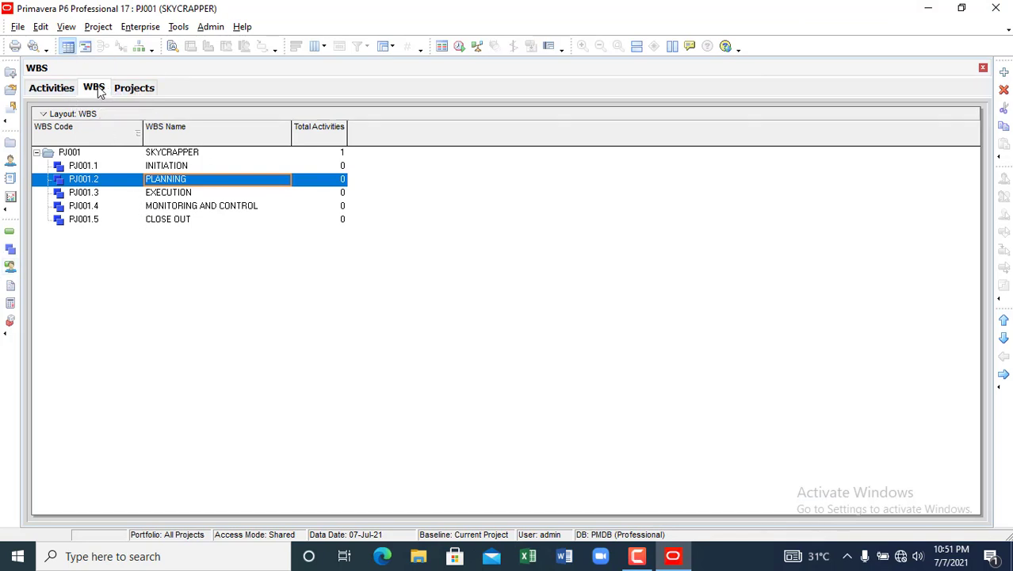
- Switch to Activities and save the current layout changes before opening another layout
{"action": "left_click", "coordinate": [62, 92]}
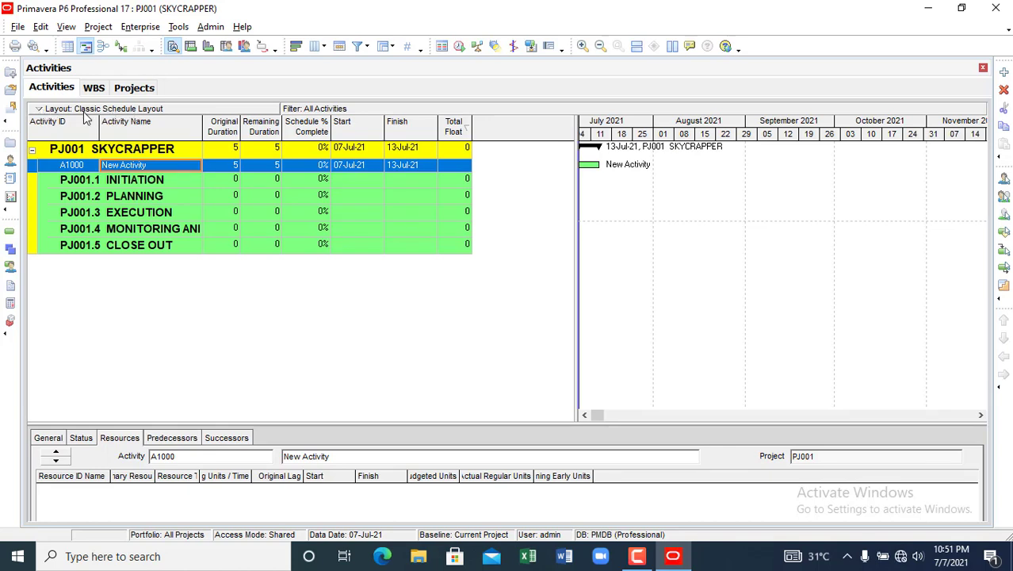
{"action": "left_click", "coordinate": [42, 112]}
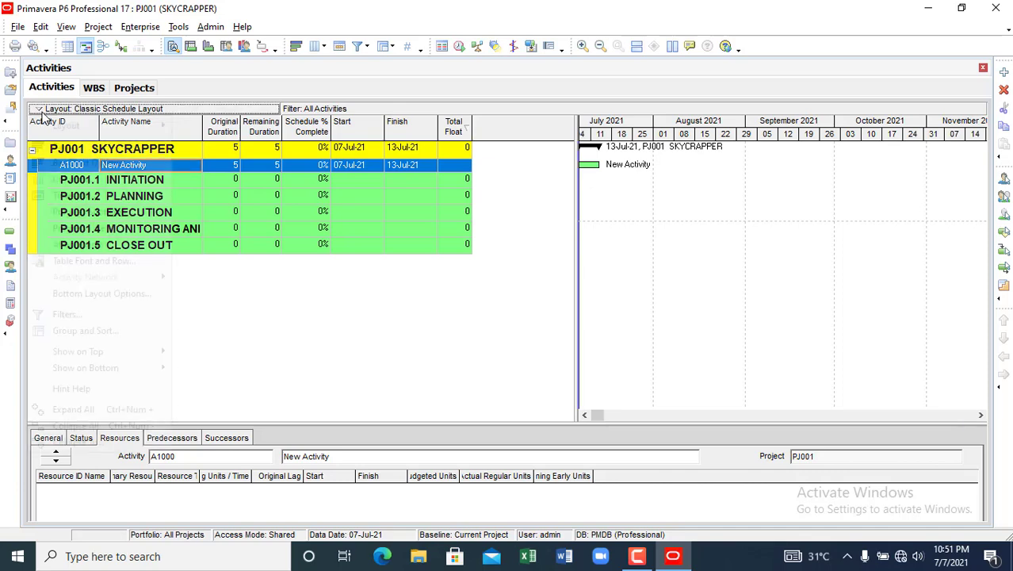
{"action": "mouse_move", "coordinate": [65, 129]}
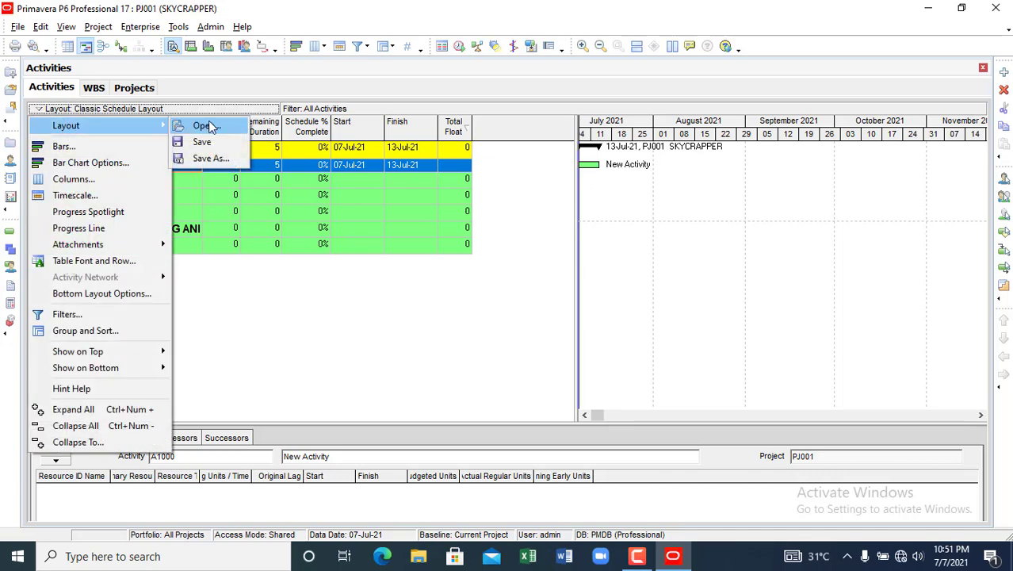
{"action": "left_click", "coordinate": [203, 127]}
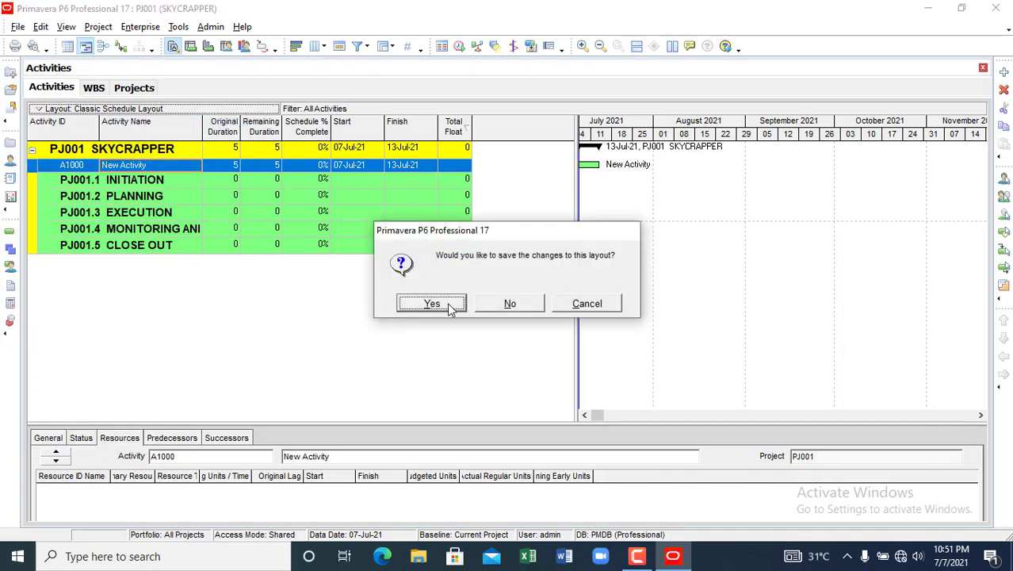
{"action": "left_click", "coordinate": [432, 304]}
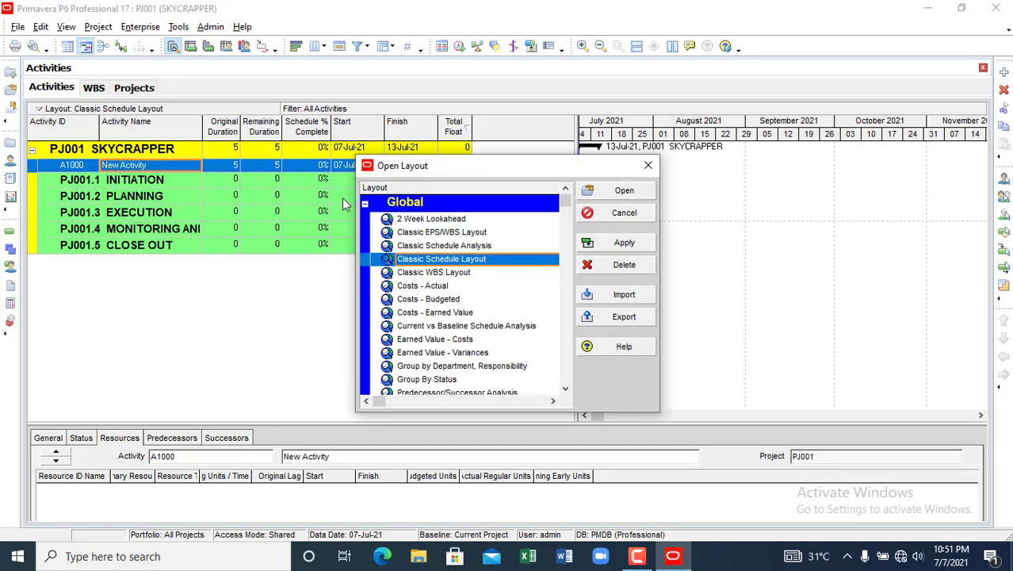
- Try the Classic Schedule Analysis and Classic WBS layouts, then apply Classic Schedule Layout
{"action": "left_click", "coordinate": [432, 246]}
{"action": "left_click", "coordinate": [623, 243]}
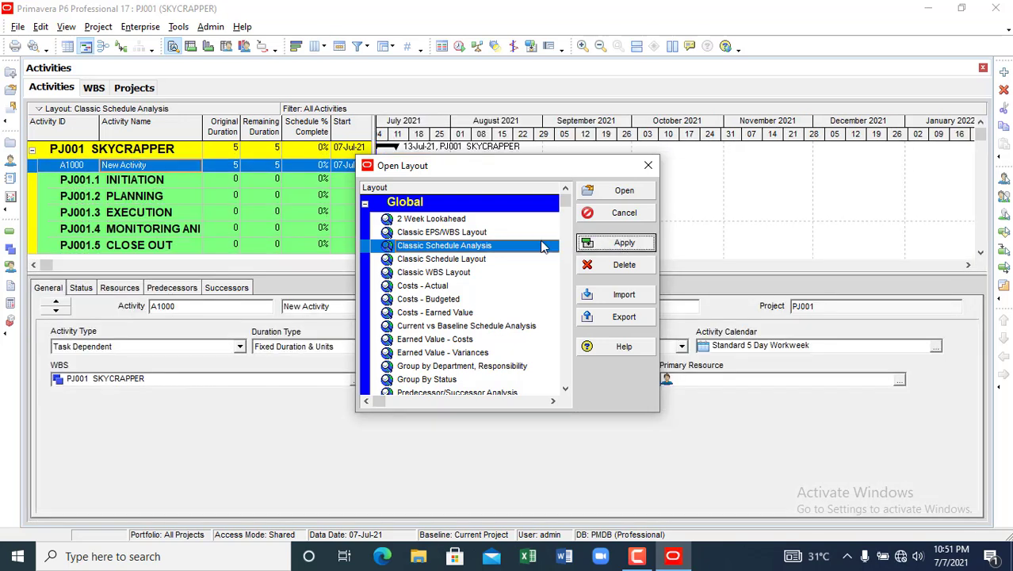
{"action": "left_click", "coordinate": [434, 274]}
{"action": "left_click", "coordinate": [610, 243]}
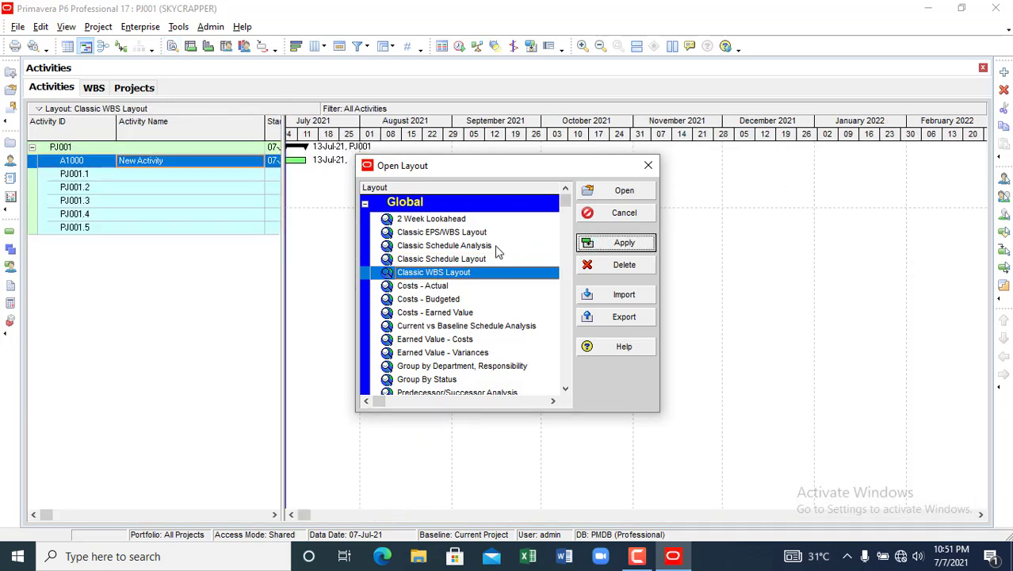
{"action": "left_click", "coordinate": [428, 260]}
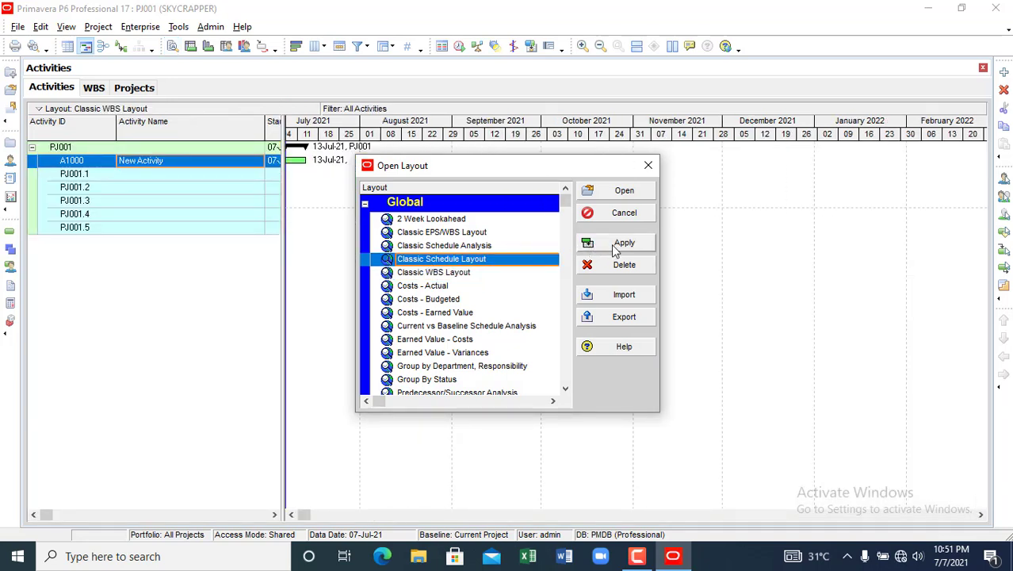
{"action": "left_click", "coordinate": [589, 247]}
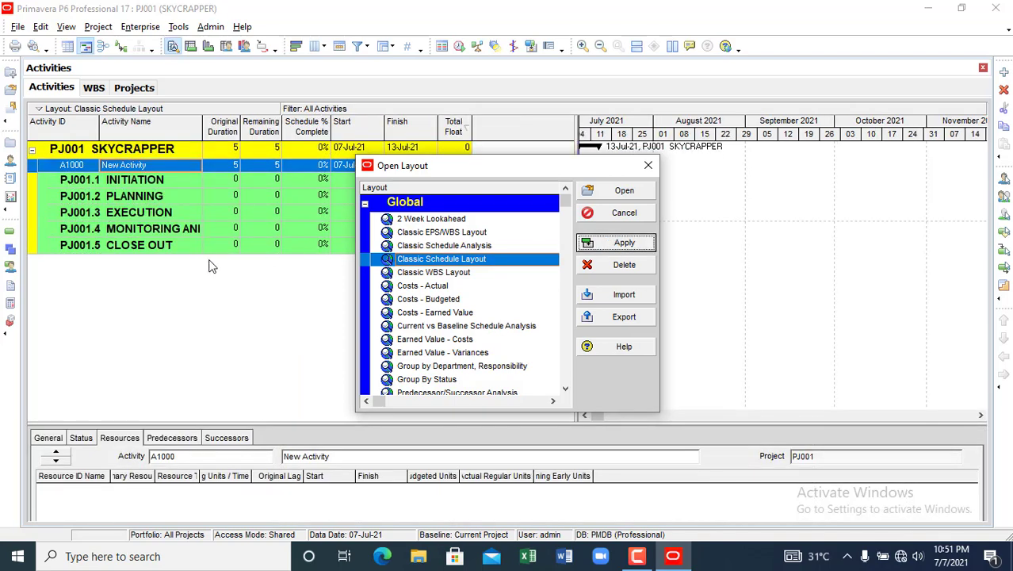
{"action": "left_click", "coordinate": [648, 167]}
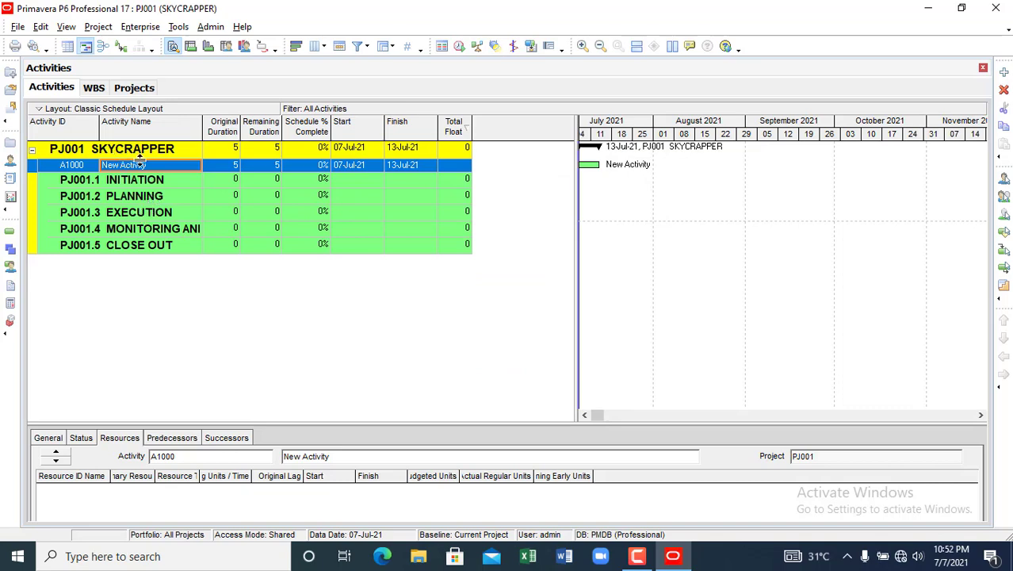
- Add a new activity under the INITIATION WBS element
{"action": "left_click", "coordinate": [124, 184]}
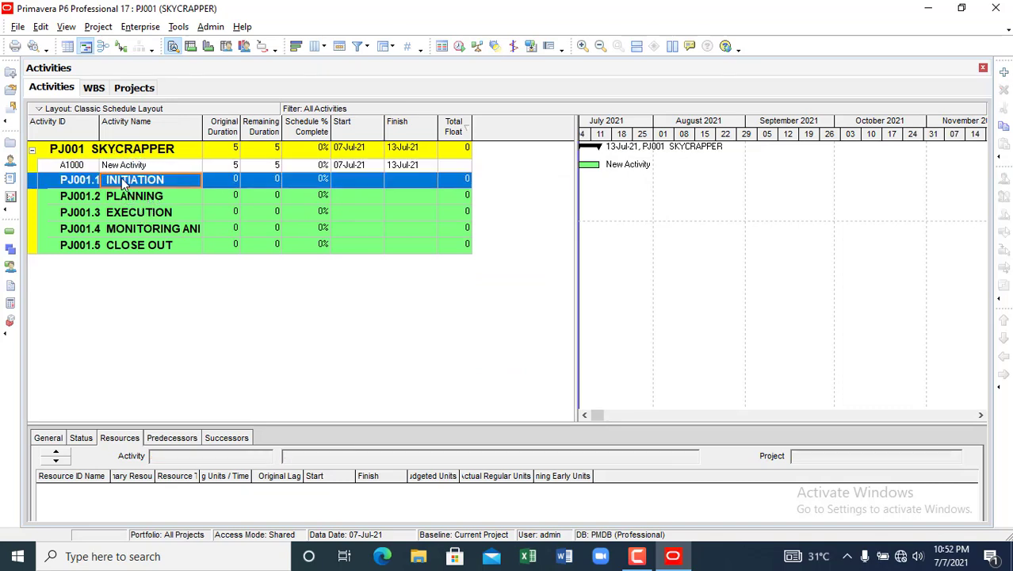
{"action": "right_click", "coordinate": [122, 180]}
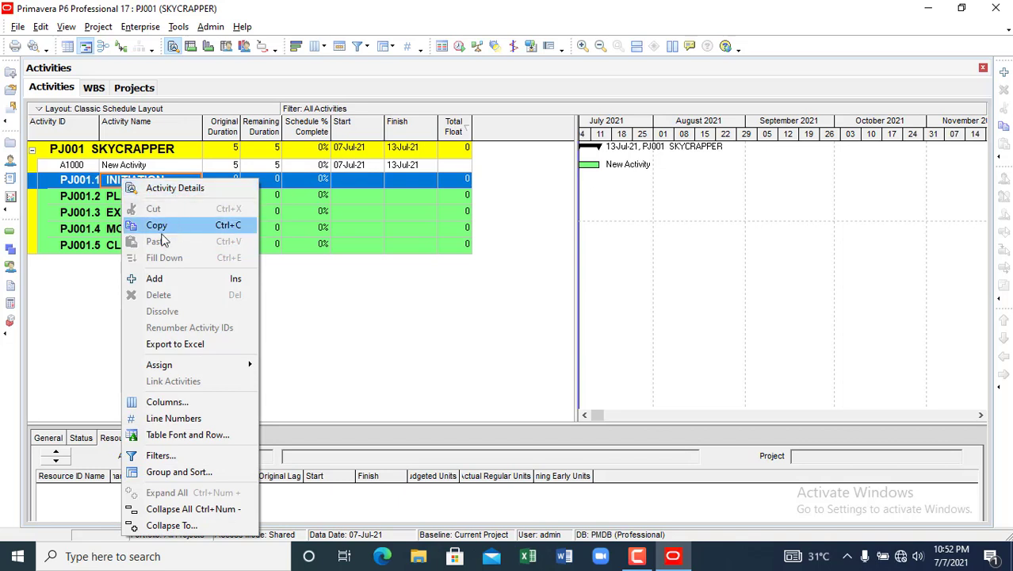
{"action": "left_click", "coordinate": [153, 278]}
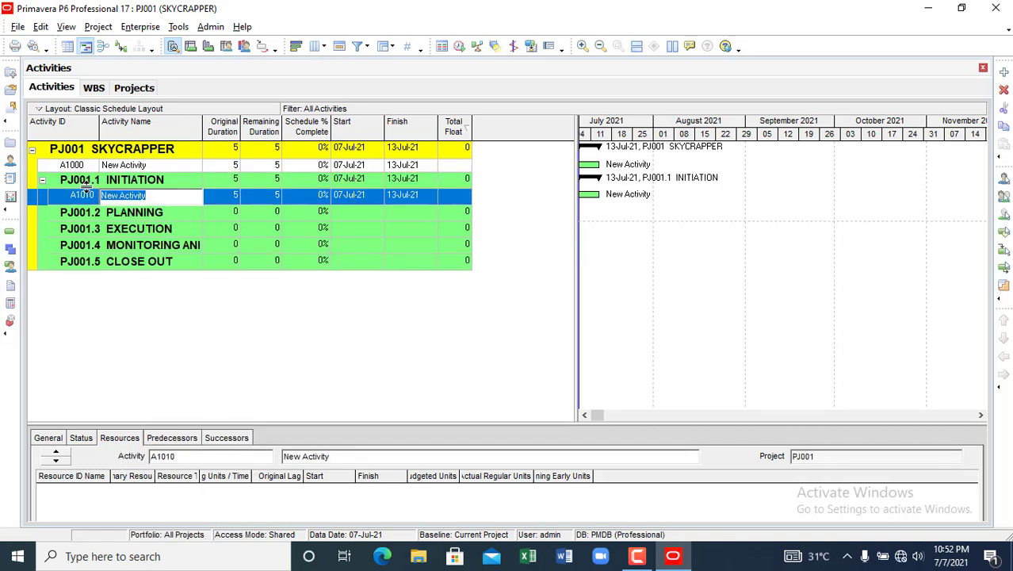
- Delete activity A1000 and widen the Activity ID column
{"action": "left_click", "coordinate": [136, 168]}
{"action": "right_click", "coordinate": [137, 169]}
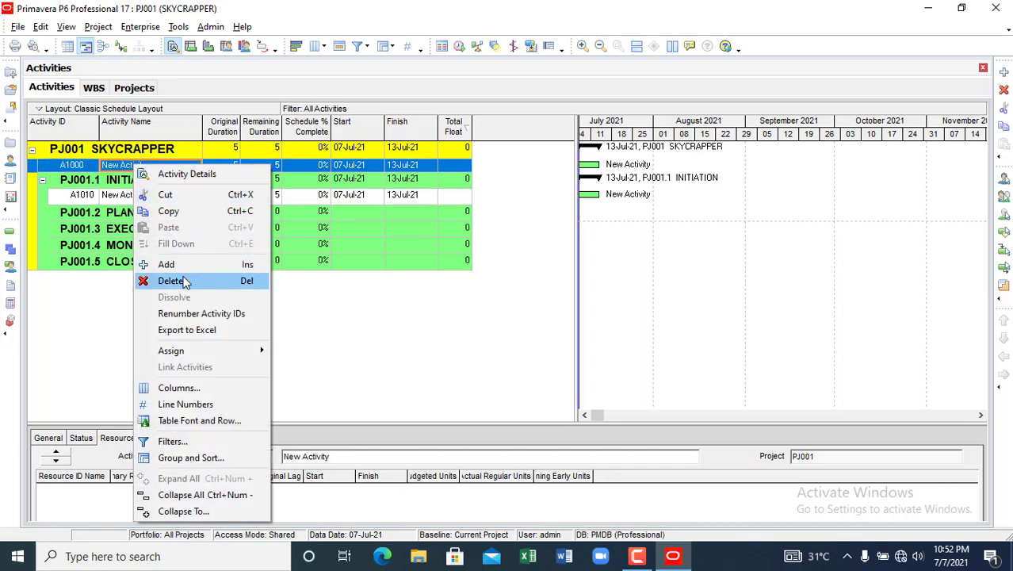
{"action": "left_click", "coordinate": [184, 282]}
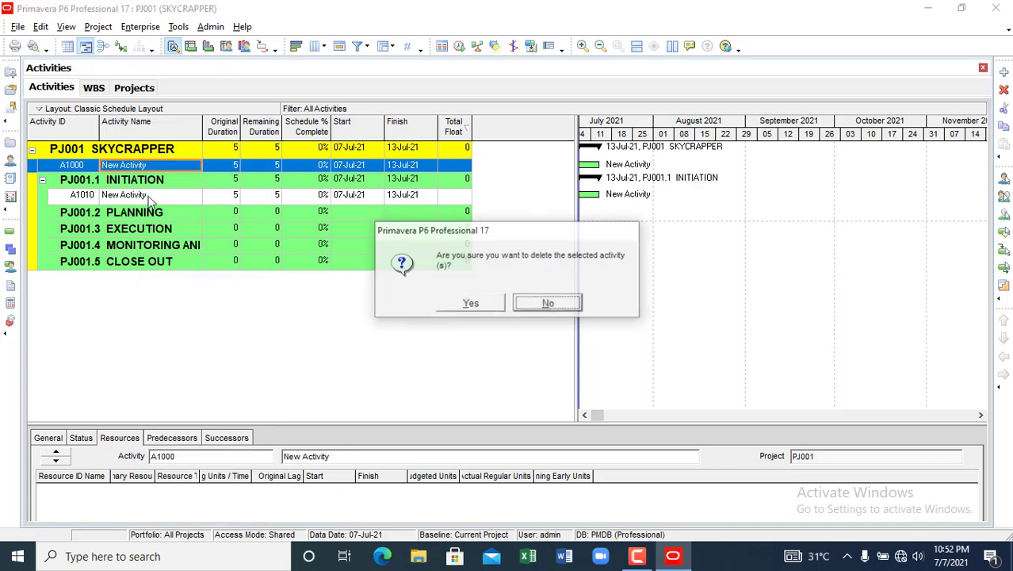
{"action": "left_click", "coordinate": [469, 305]}
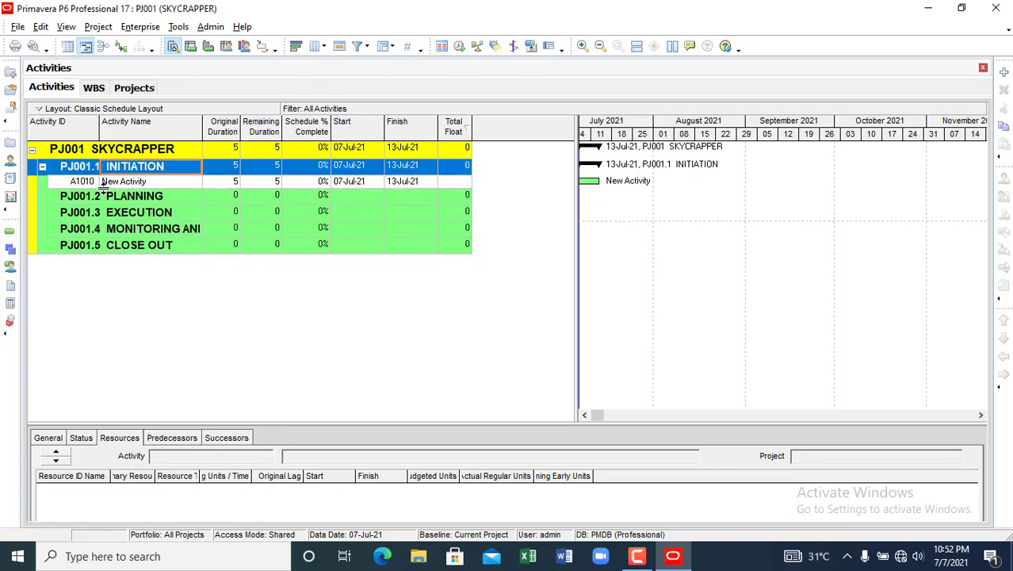
{"action": "left_click_drag", "start_coordinate": [101, 127], "coordinate": [119, 129]}
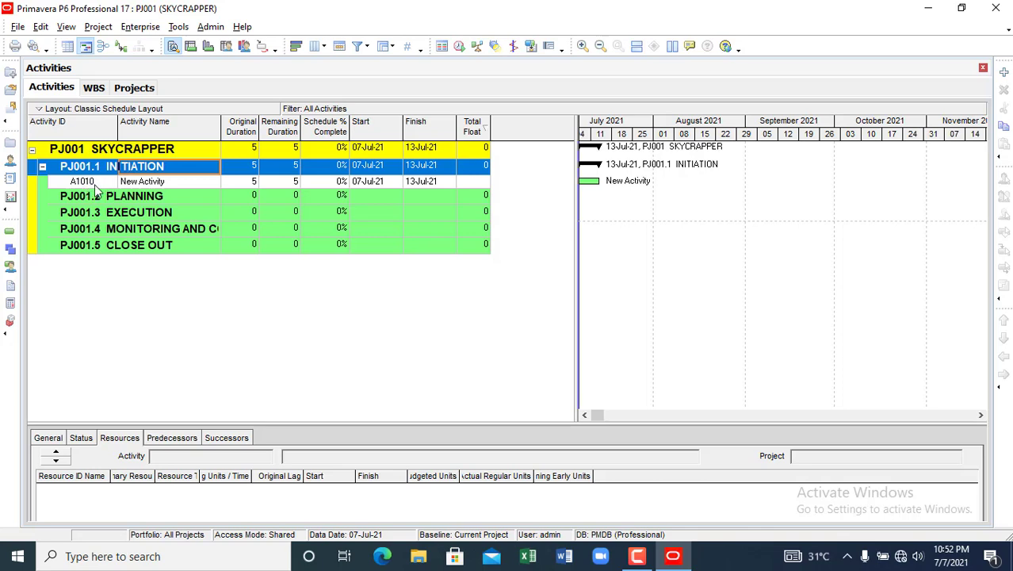
- Add activity A1020 under INITIATION from A1010
{"action": "left_click", "coordinate": [139, 183]}
{"action": "right_click", "coordinate": [134, 183]}
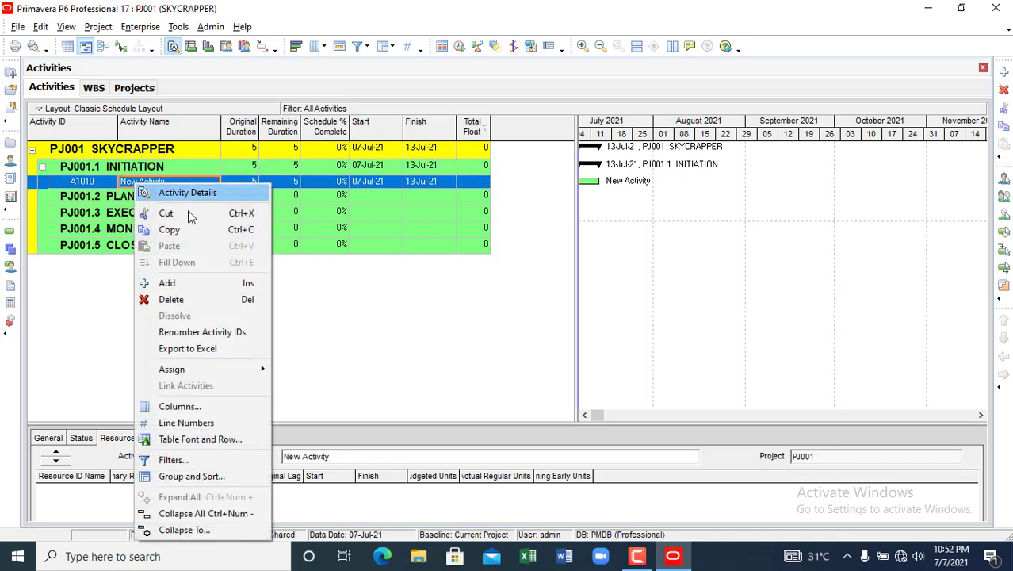
{"action": "left_click", "coordinate": [184, 283]}
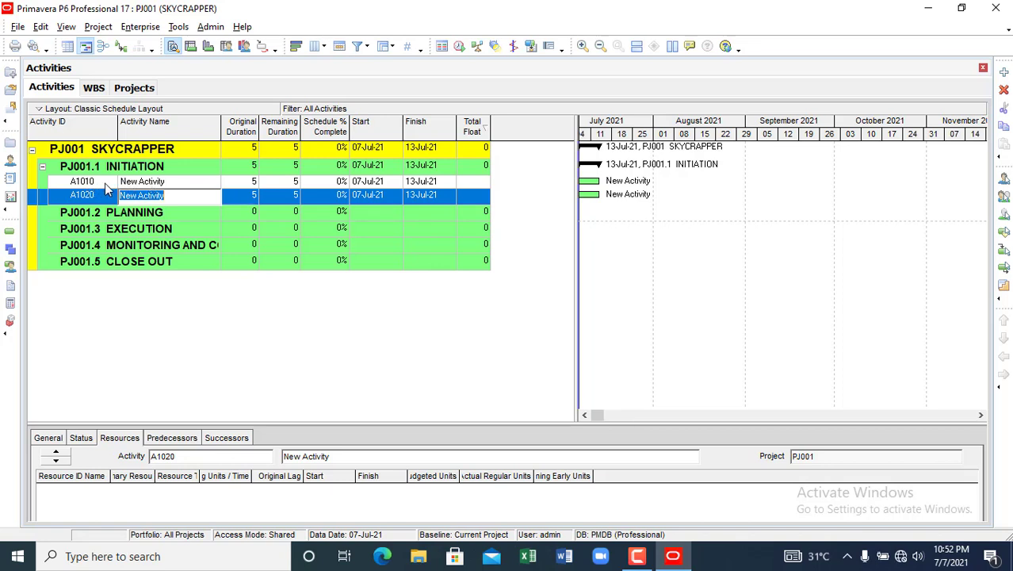
{"action": "left_click", "coordinate": [106, 183]}
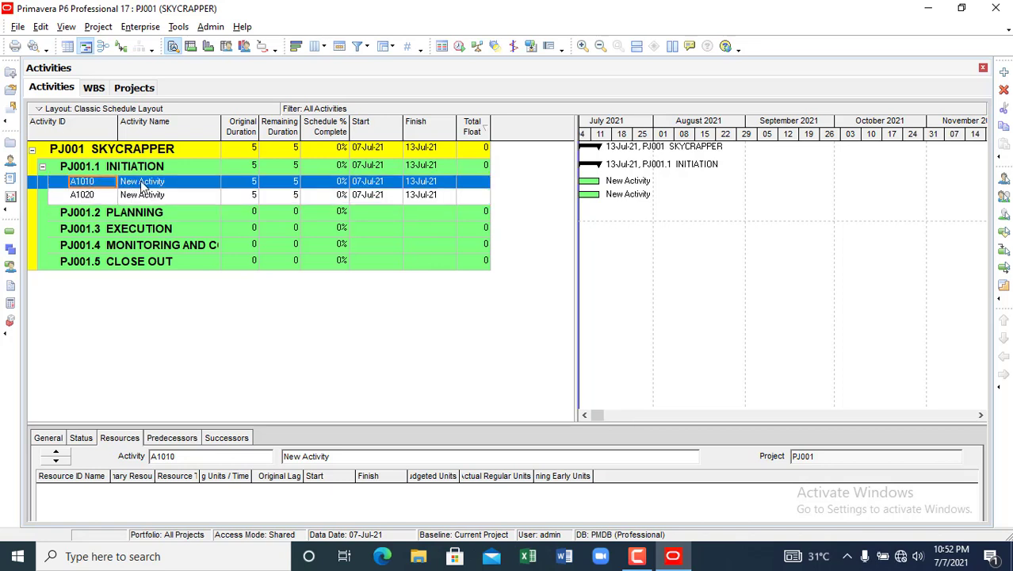
- Add activity A1030 under INITIATION from A1020
{"action": "left_click", "coordinate": [90, 184]}
{"action": "left_click", "coordinate": [89, 196]}
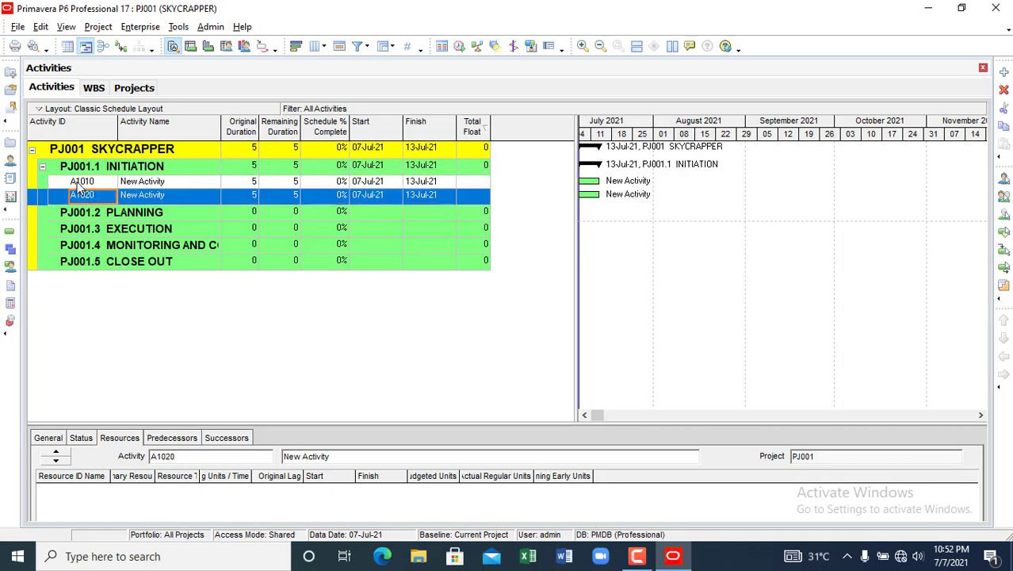
{"action": "left_click", "coordinate": [79, 183]}
{"action": "left_click", "coordinate": [82, 197]}
{"action": "left_click", "coordinate": [81, 184]}
{"action": "left_click", "coordinate": [82, 198]}
{"action": "left_click", "coordinate": [83, 183]}
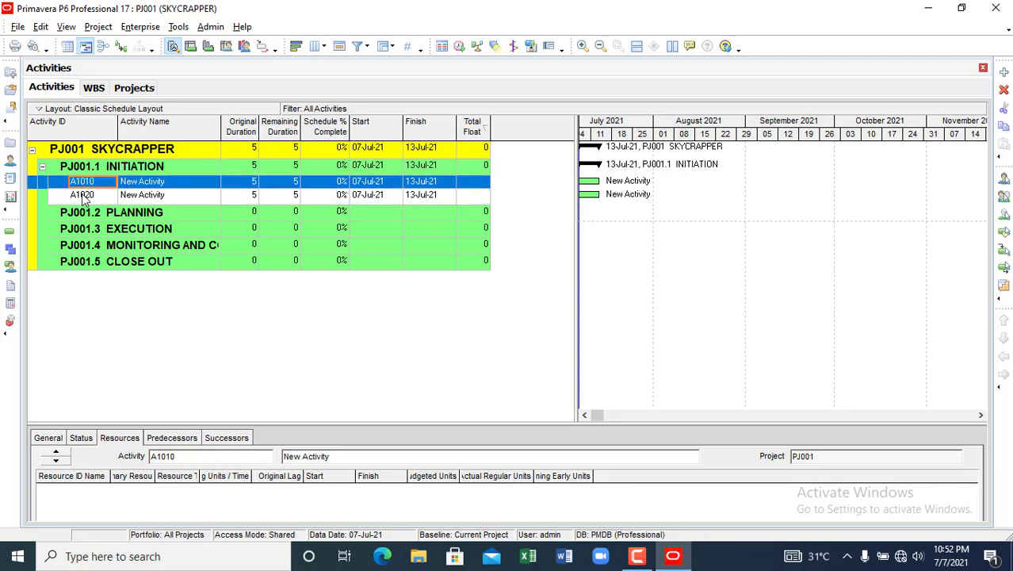
{"action": "left_click", "coordinate": [82, 199]}
{"action": "left_click", "coordinate": [88, 187]}
{"action": "left_click", "coordinate": [87, 197]}
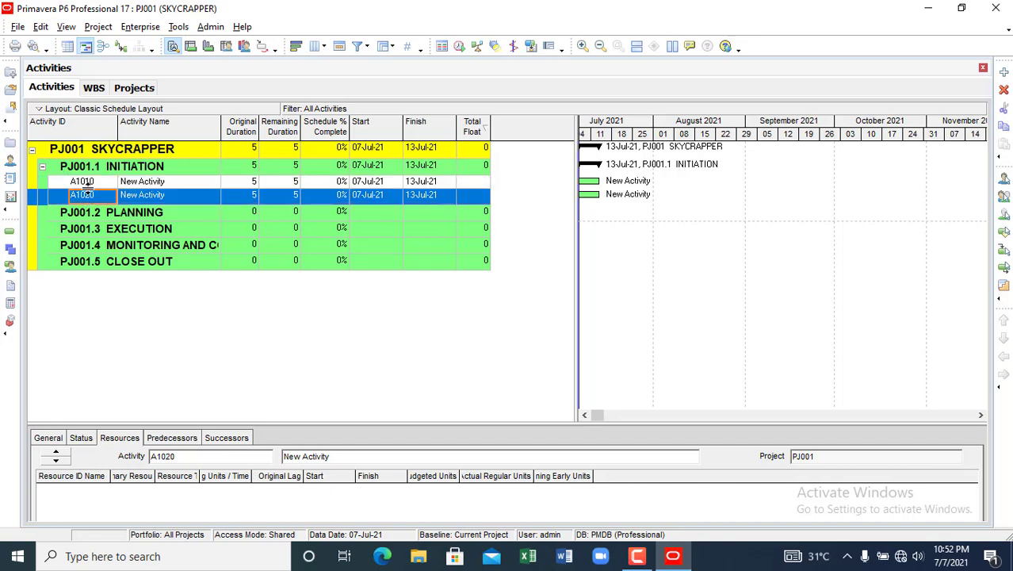
{"action": "left_click", "coordinate": [89, 183]}
{"action": "left_click", "coordinate": [89, 197]}
{"action": "left_click", "coordinate": [89, 185]}
{"action": "left_click", "coordinate": [88, 183]}
{"action": "left_click", "coordinate": [90, 196]}
{"action": "left_click", "coordinate": [90, 183]}
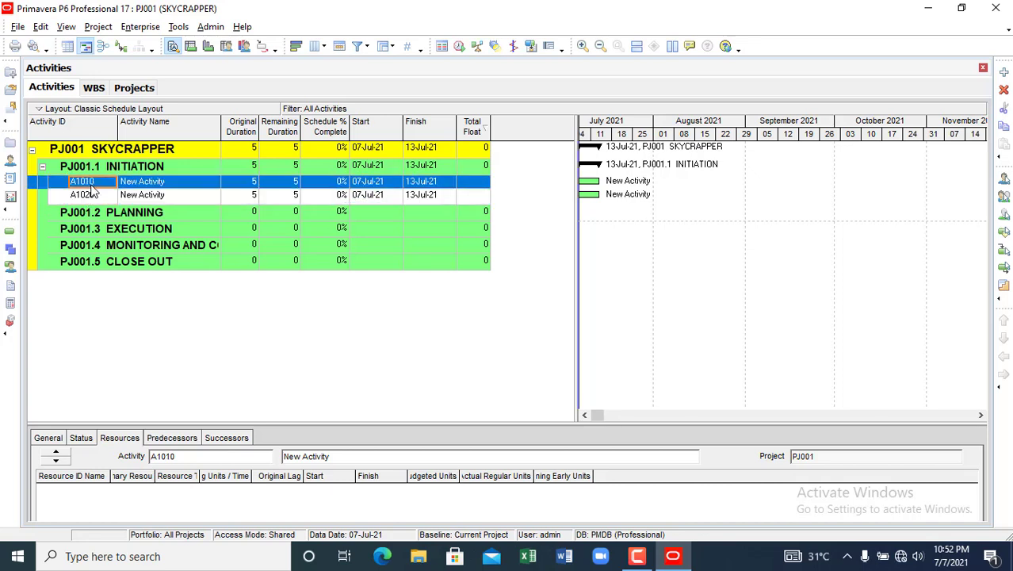
{"action": "left_click", "coordinate": [140, 198]}
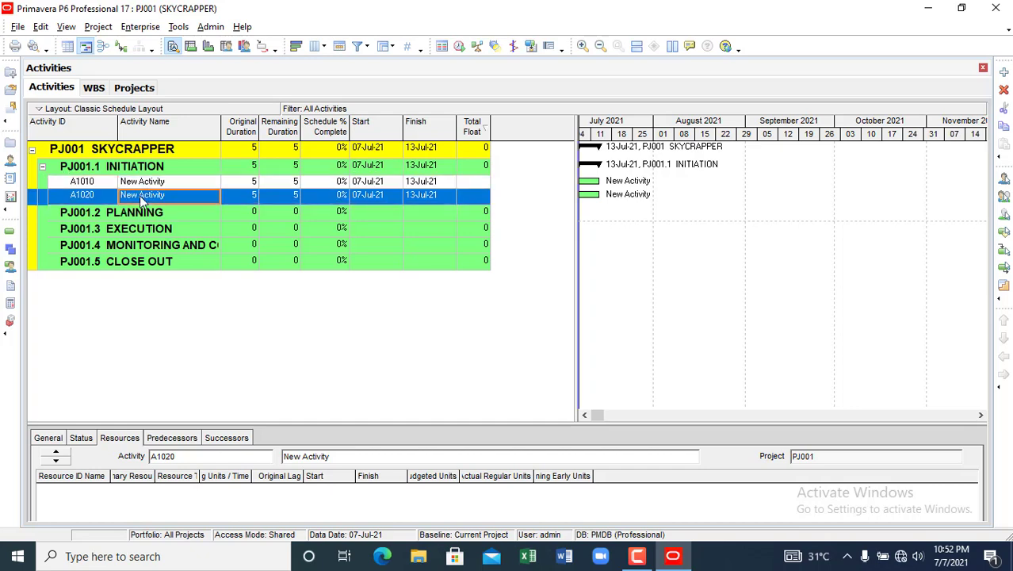
{"action": "right_click", "coordinate": [140, 198]}
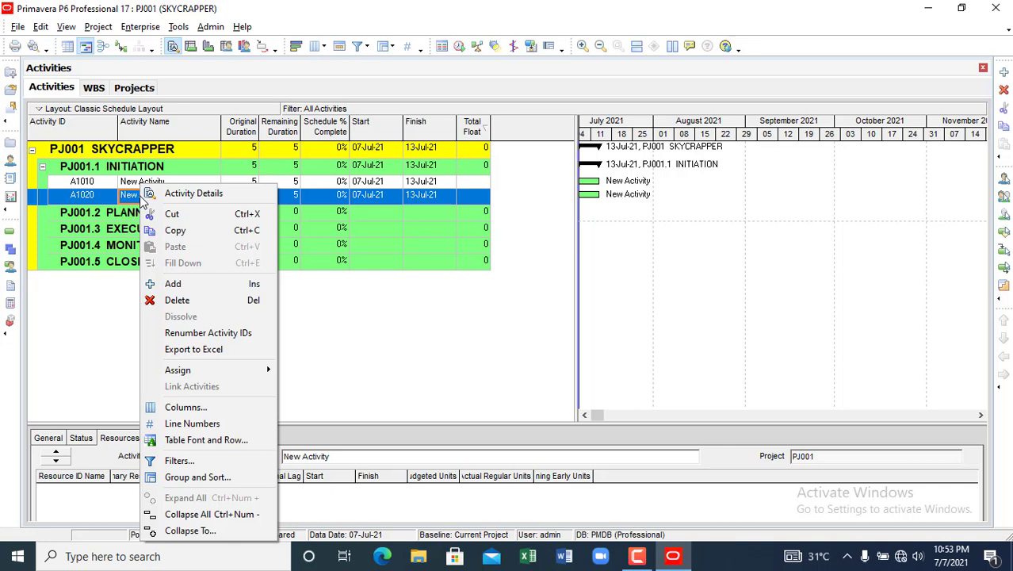
{"action": "left_click", "coordinate": [192, 283]}
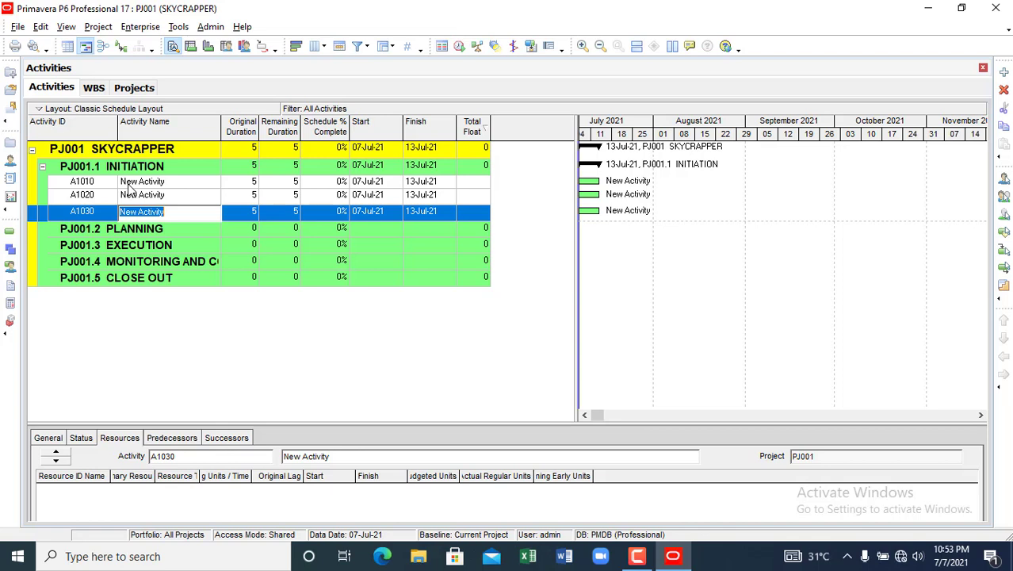
- Rename activity A1010 to 'Initiate Project'
{"action": "left_click", "coordinate": [141, 183]}
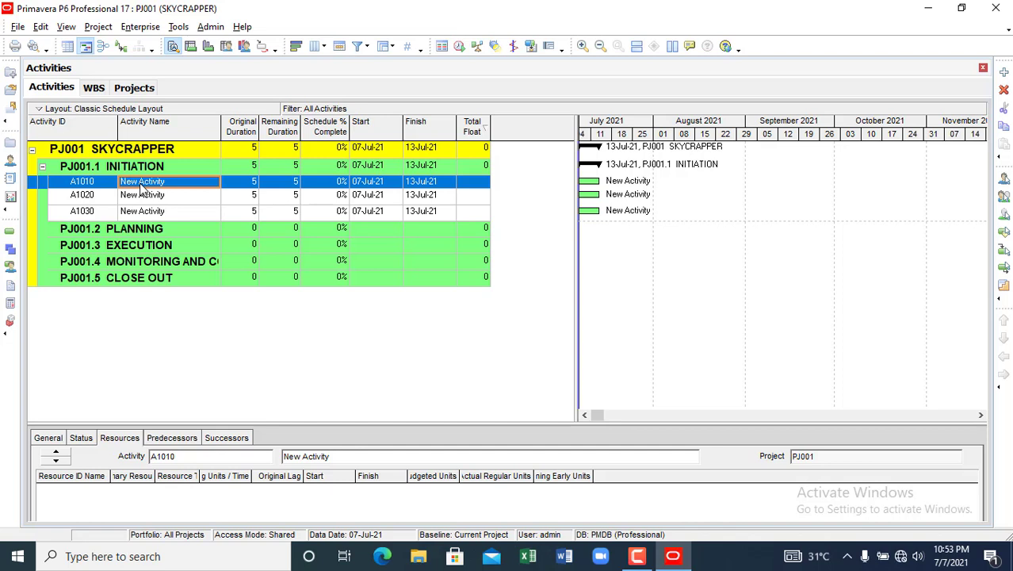
{"action": "type", "text": "Initiate Project"}
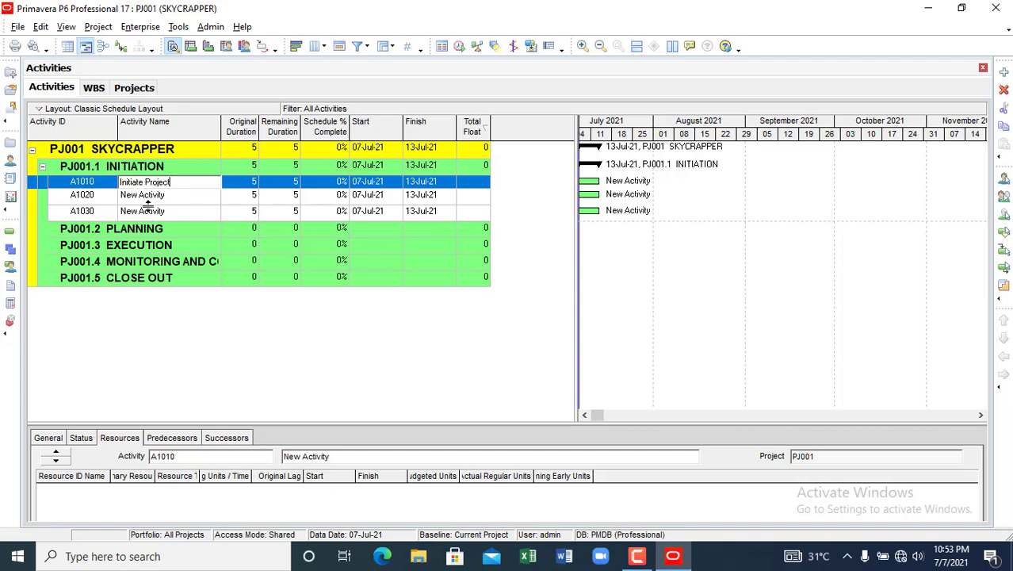
{"action": "left_click", "coordinate": [150, 199]}
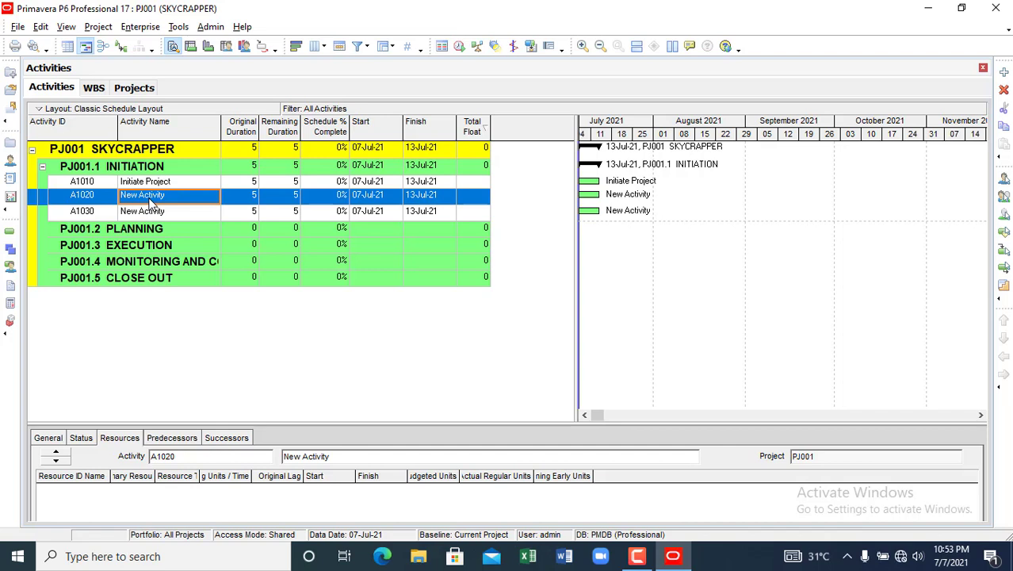
- Rename activity A1020 to 'Project Brief', fixing typing mistakes along the way
{"action": "type", "text": "project"}
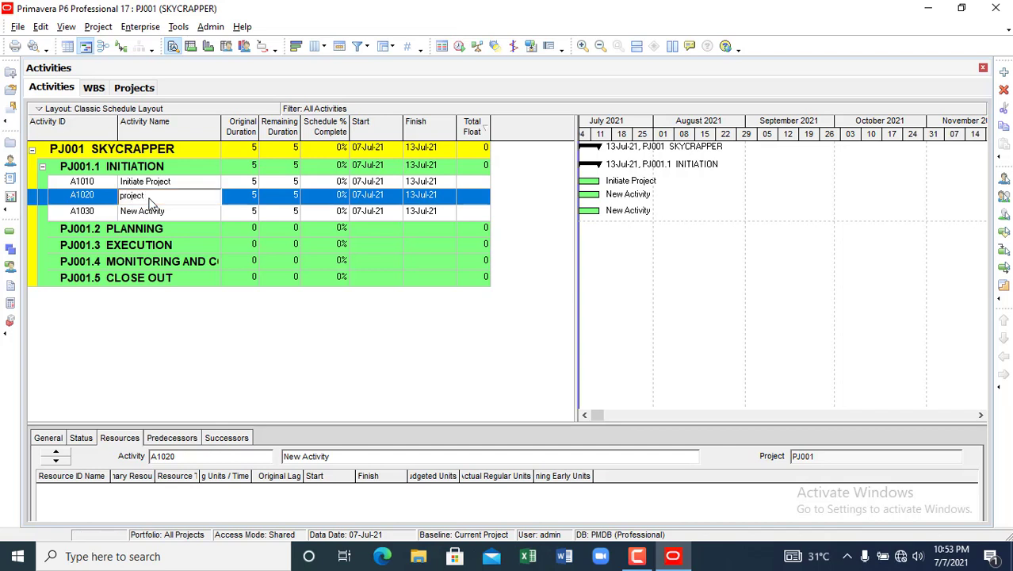
{"action": "key", "text": "BackSpace"}
{"action": "type", "text": "c"}
{"action": "key", "text": "BackSpace"}
{"action": "key", "text": "BackSpace"}
{"action": "type", "text": "ief"}
{"action": "left_click_drag", "start_coordinate": [128, 196], "coordinate": [131, 195]}
{"action": "type", "text": "PO"}
{"action": "key", "text": "BackSpace"}
{"action": "key", "text": "BackSpace"}
{"action": "key", "text": "BackSpace"}
{"action": "type", "text": "Pr"}
- Delete activity A1030 from INITIATION and select the PLANNING WBS row
{"action": "left_click", "coordinate": [146, 213]}
{"action": "right_click", "coordinate": [139, 214]}
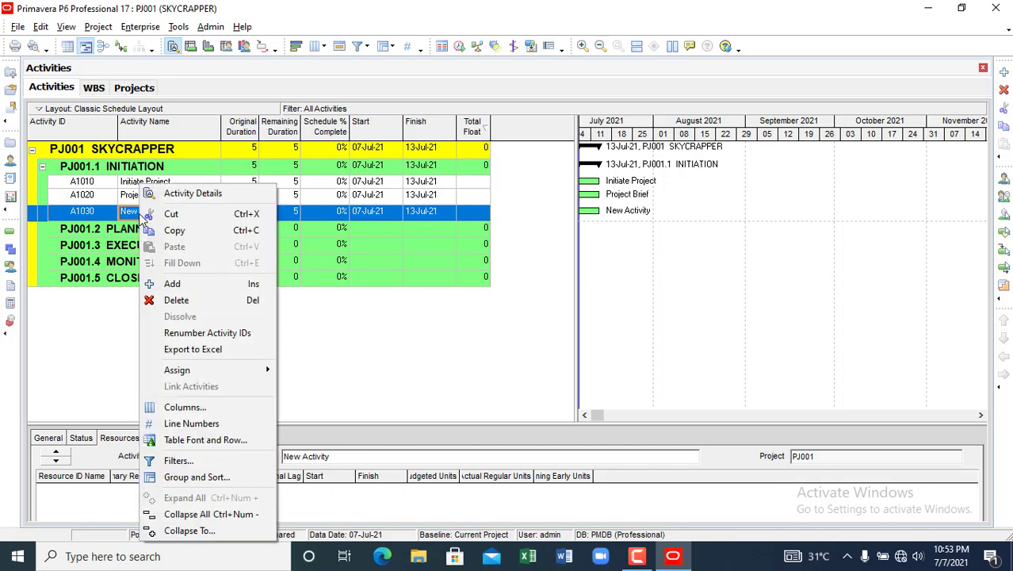
{"action": "left_click", "coordinate": [176, 299]}
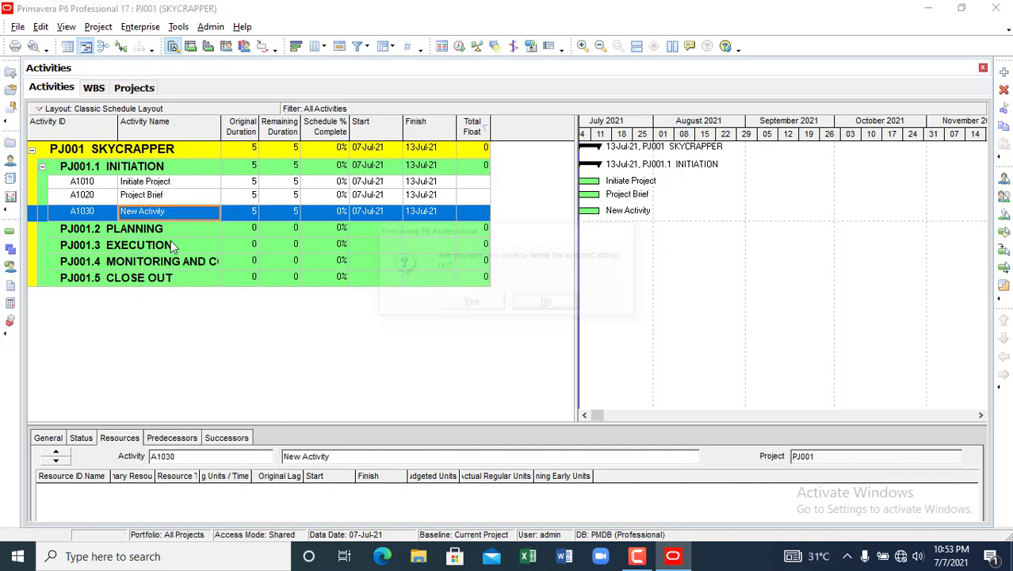
{"action": "left_click", "coordinate": [460, 305]}
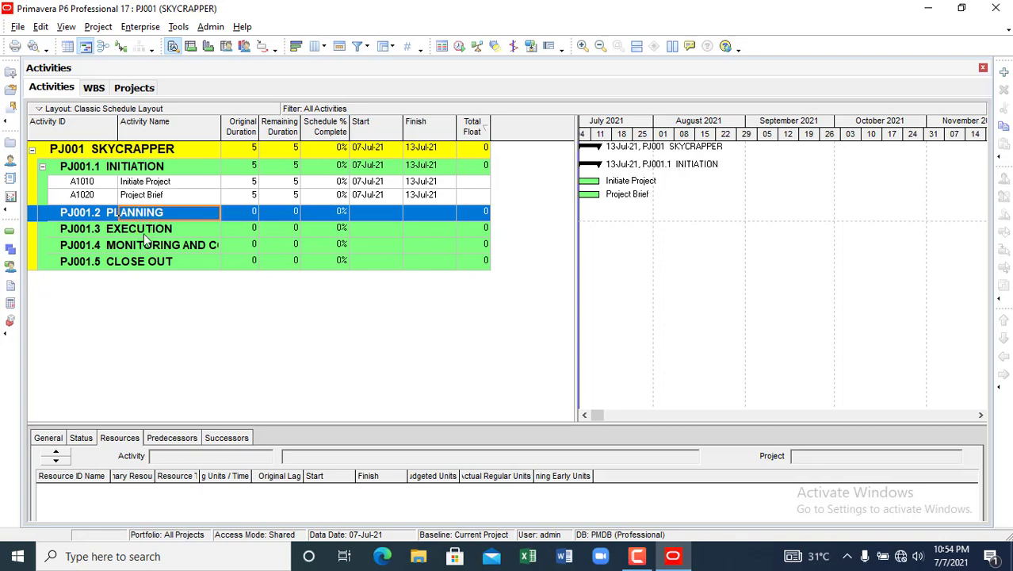
{"action": "left_click", "coordinate": [146, 235]}
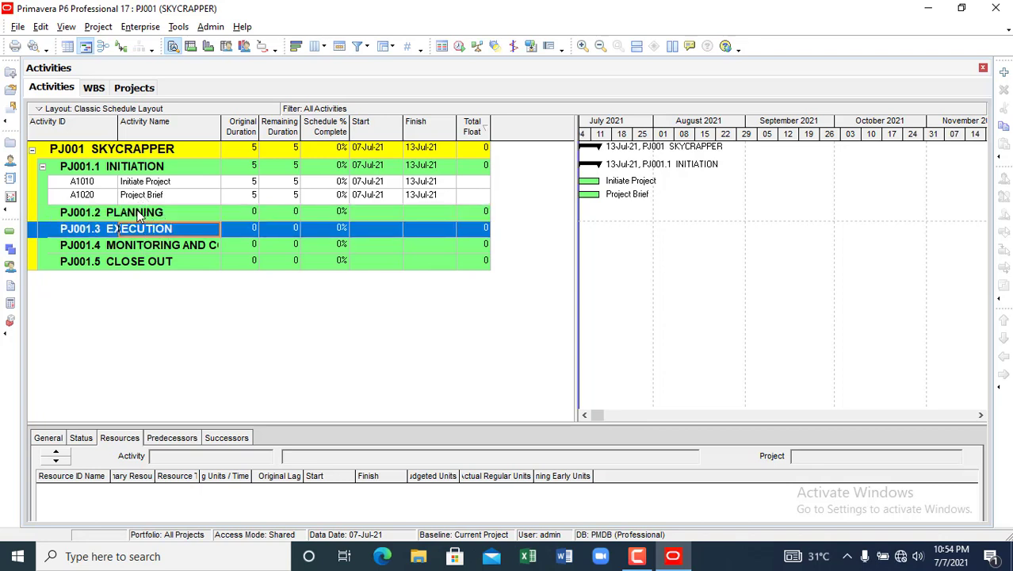
{"action": "left_click", "coordinate": [138, 214]}
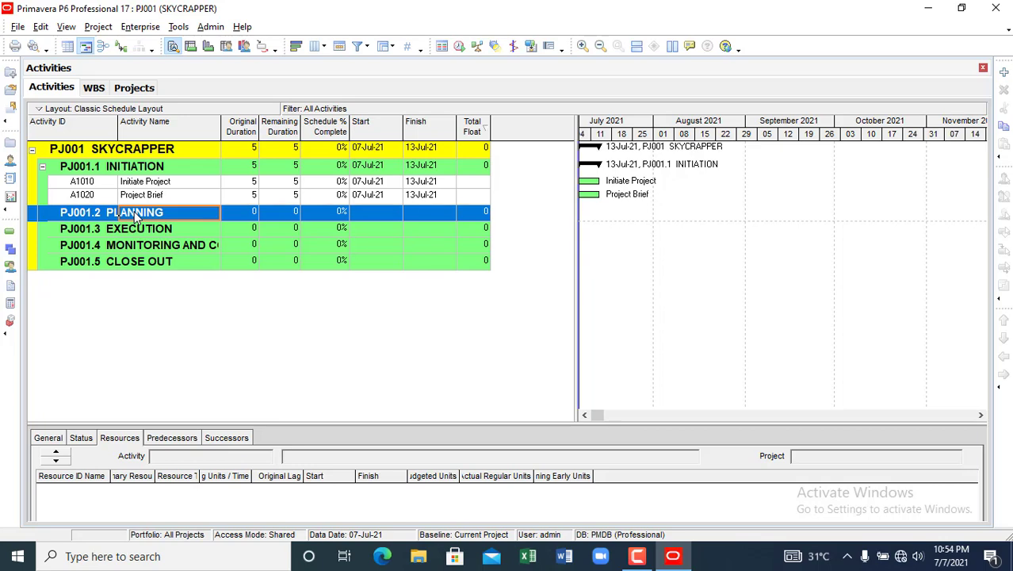
- Add new activity A1030 under the PLANNING WBS element
{"action": "right_click", "coordinate": [135, 216]}
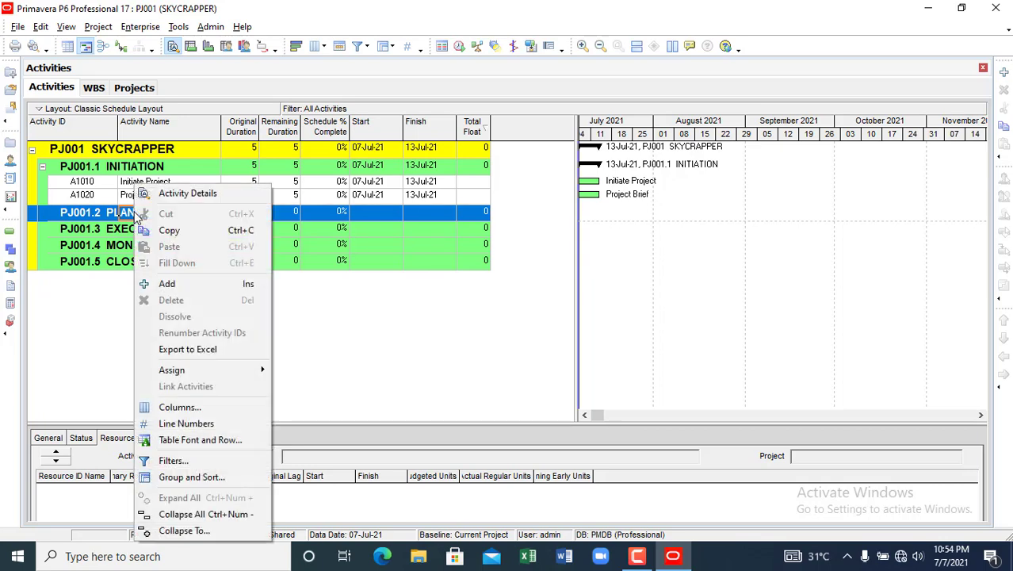
{"action": "left_click", "coordinate": [187, 283]}
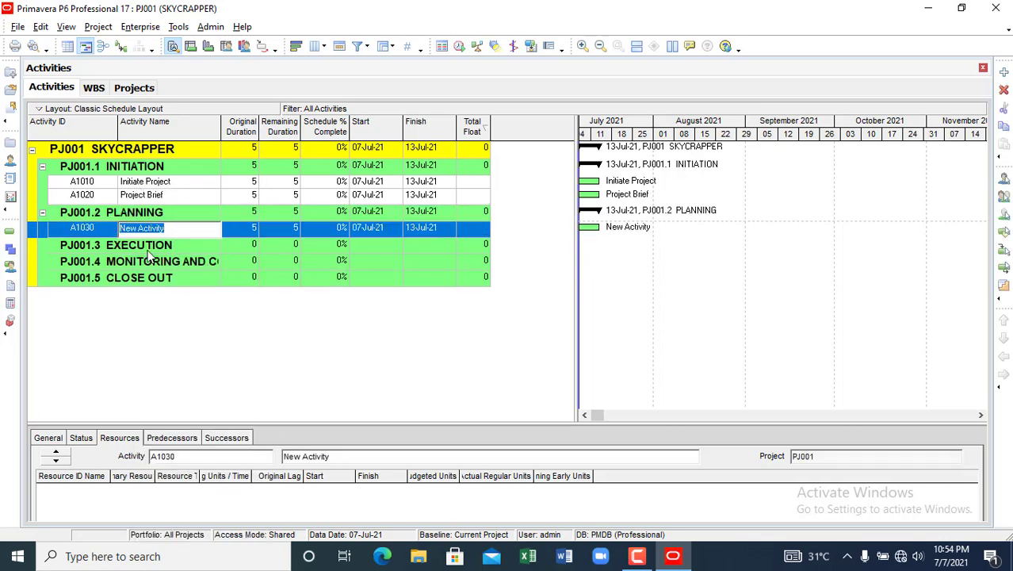
{"action": "left_click", "coordinate": [100, 185]}
{"action": "left_click", "coordinate": [98, 199]}
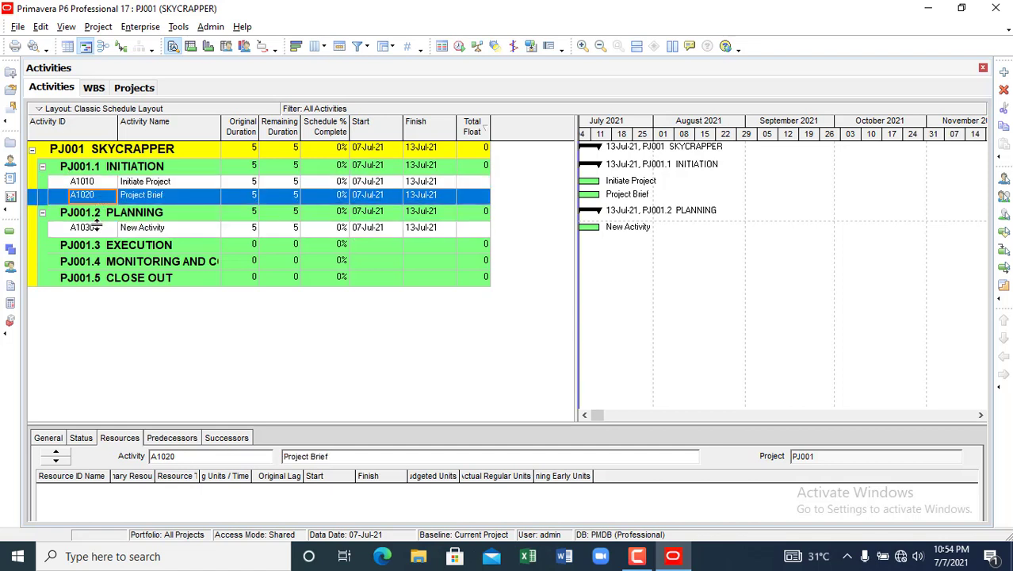
{"action": "left_click", "coordinate": [90, 229]}
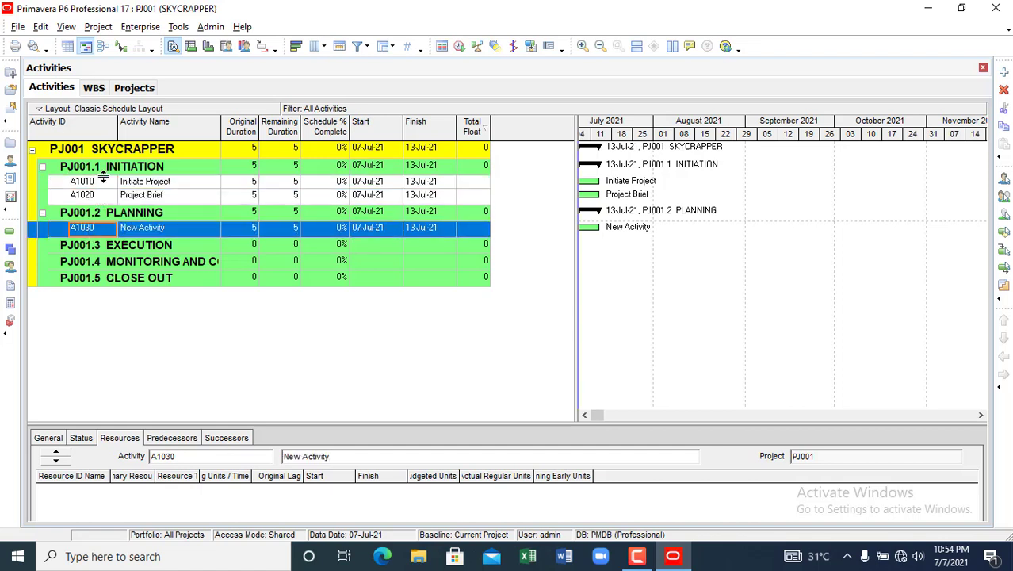
{"action": "left_click", "coordinate": [103, 186]}
{"action": "left_click", "coordinate": [102, 198]}
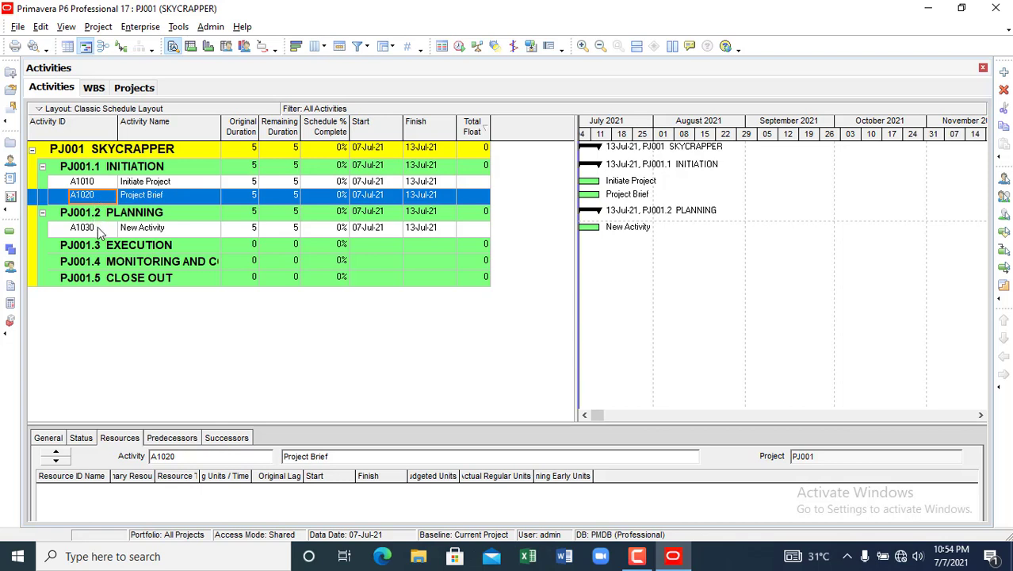
{"action": "left_click", "coordinate": [102, 229]}
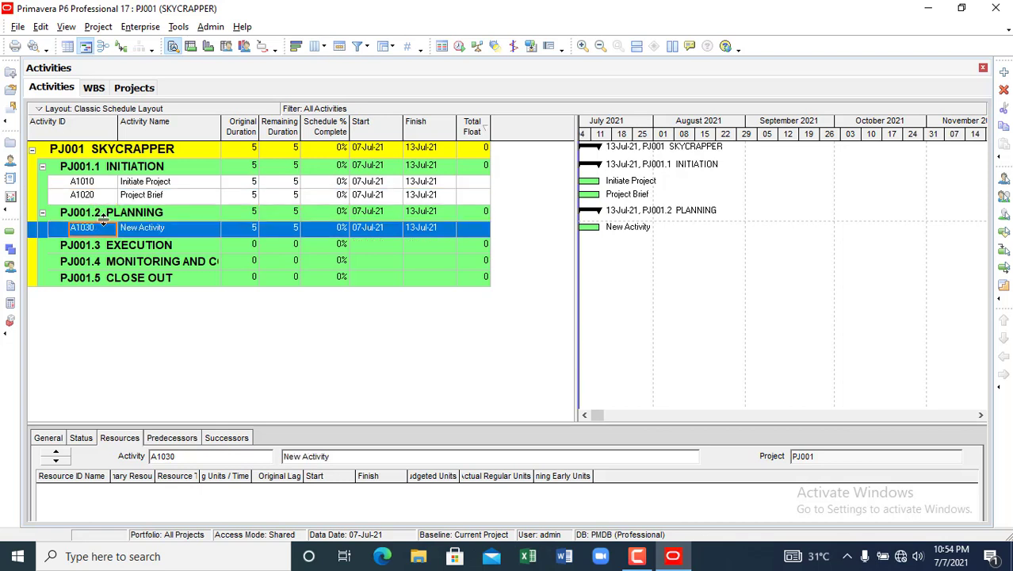
- Name activity A1030 'Architectural design'
{"action": "left_click", "coordinate": [154, 235]}
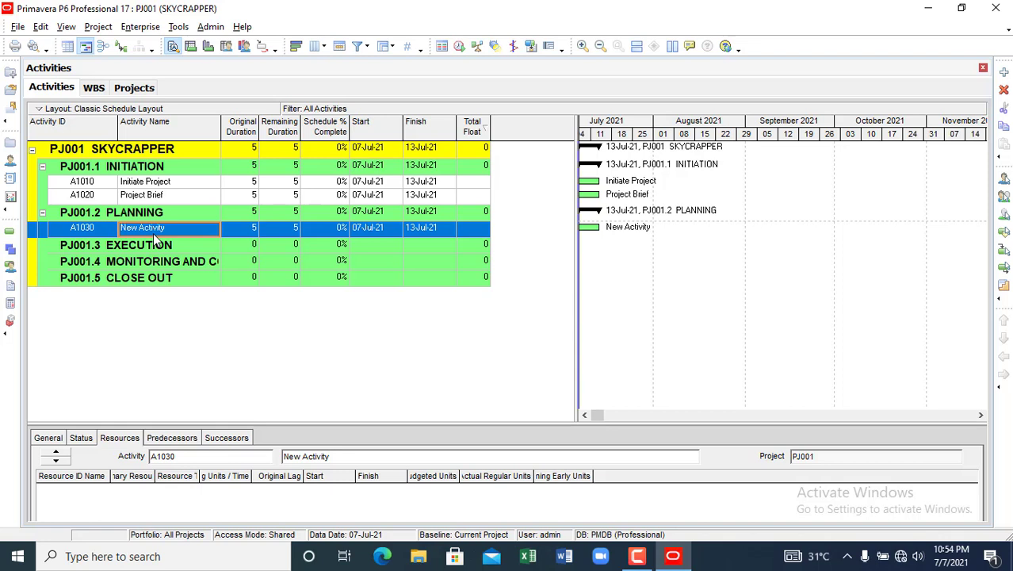
{"action": "type", "text": "A"}
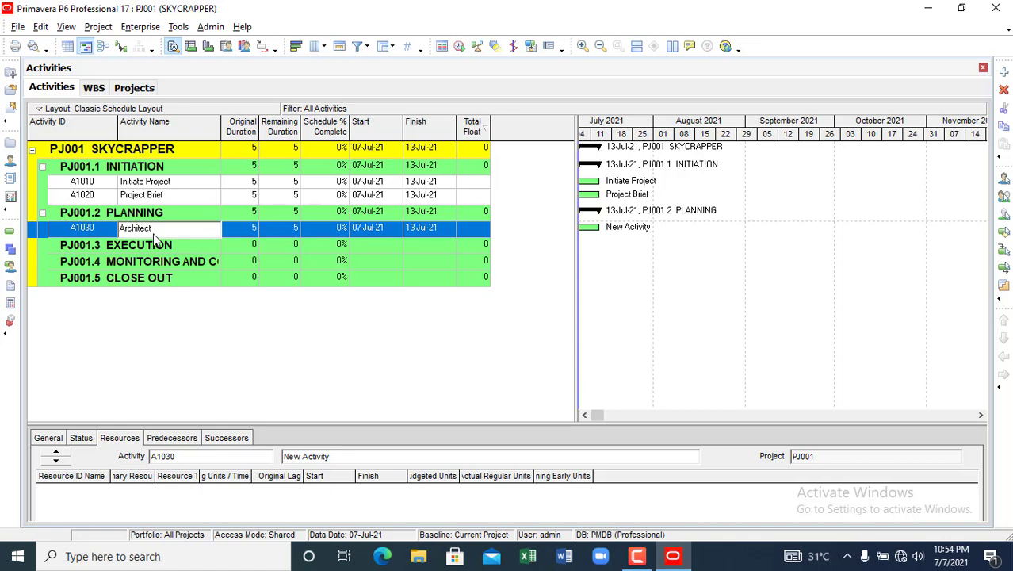
{"action": "type", "text": "rchitectural design"}
{"action": "key", "text": "Return"}
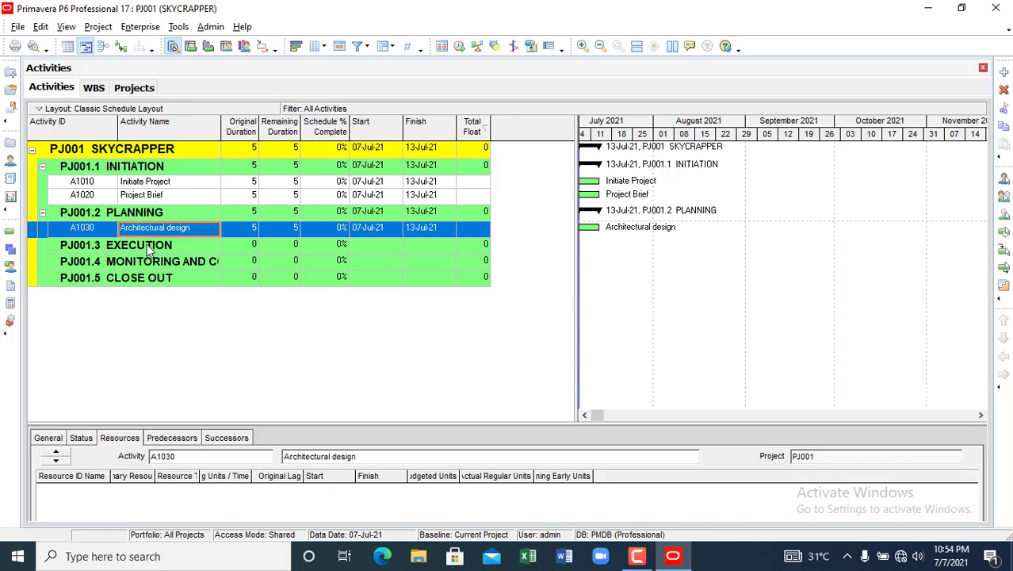
{"action": "left_click", "coordinate": [150, 248]}
- Add activities A1040 and A1050 below Architectural design
{"action": "left_click", "coordinate": [156, 230]}
{"action": "right_click", "coordinate": [156, 230]}
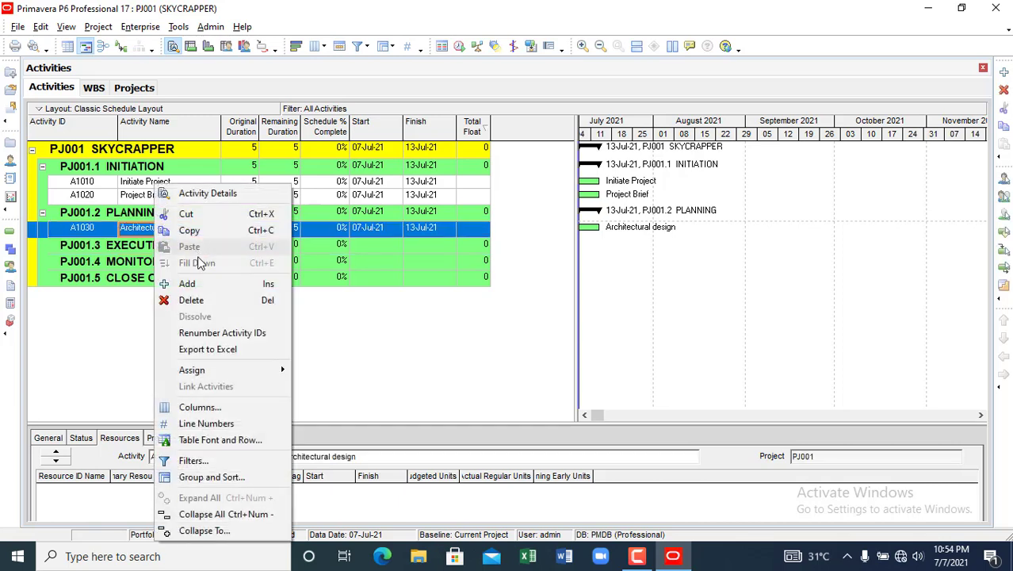
{"action": "left_click", "coordinate": [198, 282]}
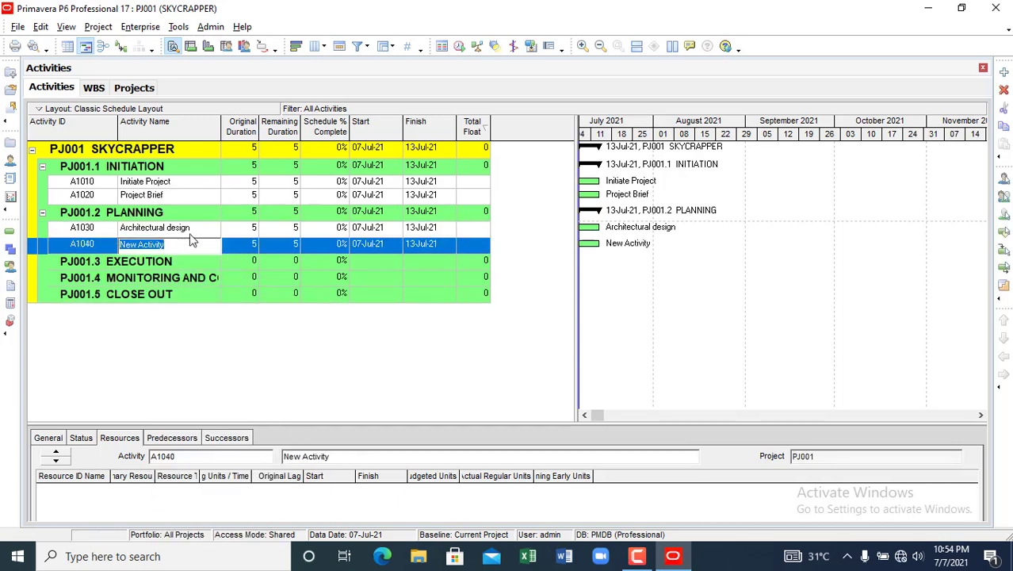
{"action": "left_click", "coordinate": [192, 229]}
{"action": "left_click", "coordinate": [175, 248]}
{"action": "right_click", "coordinate": [176, 248]}
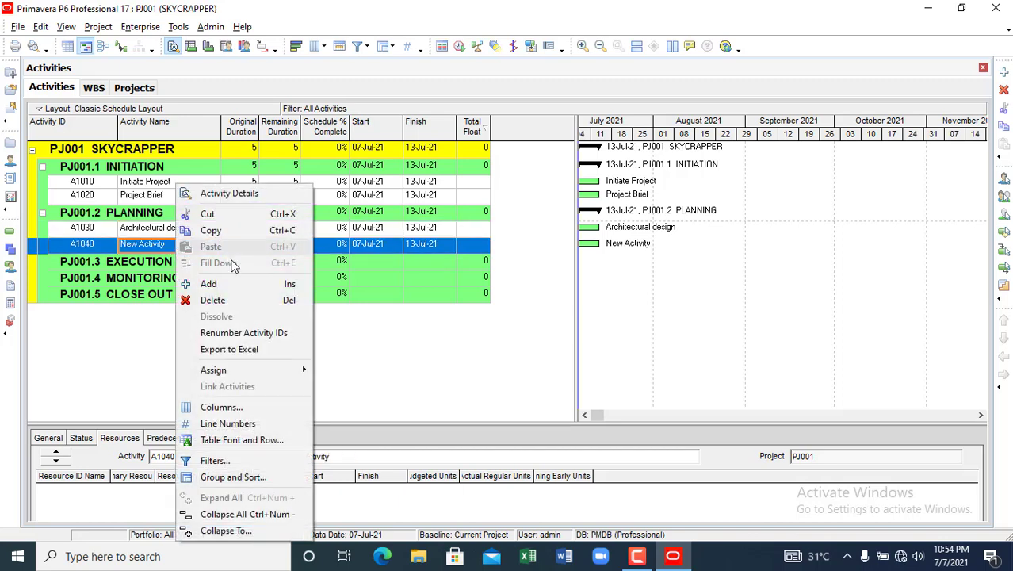
{"action": "left_click", "coordinate": [227, 284]}
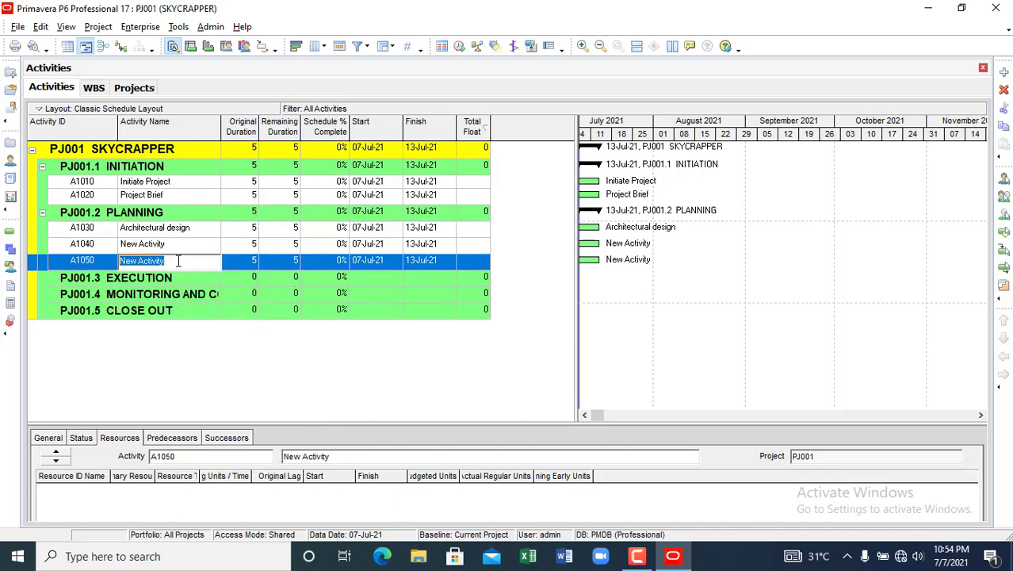
- Add activities A1060 and A1070 below A1050
{"action": "left_click", "coordinate": [178, 261]}
{"action": "right_click", "coordinate": [179, 261]}
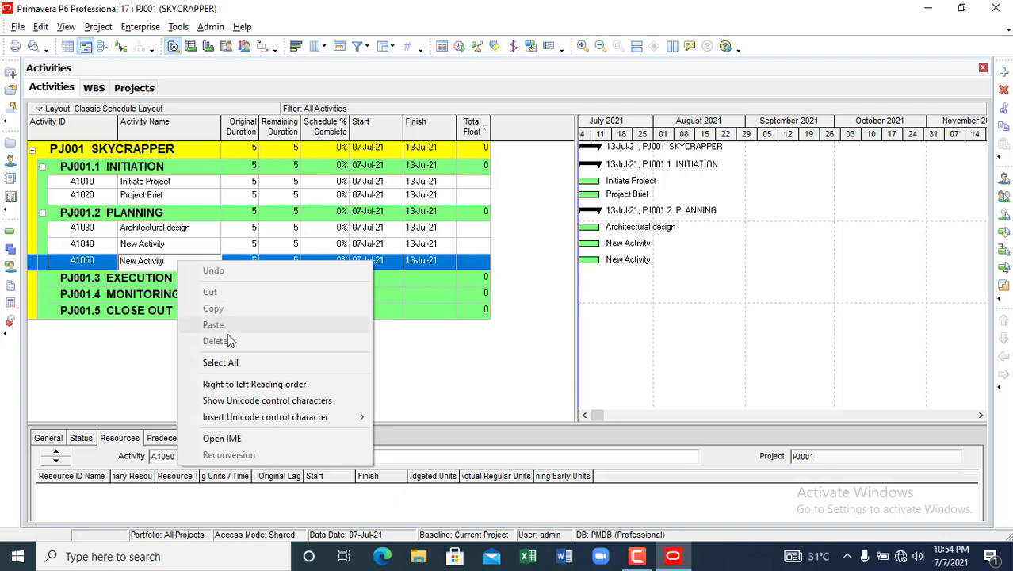
{"action": "left_click", "coordinate": [115, 267]}
{"action": "right_click", "coordinate": [116, 268]}
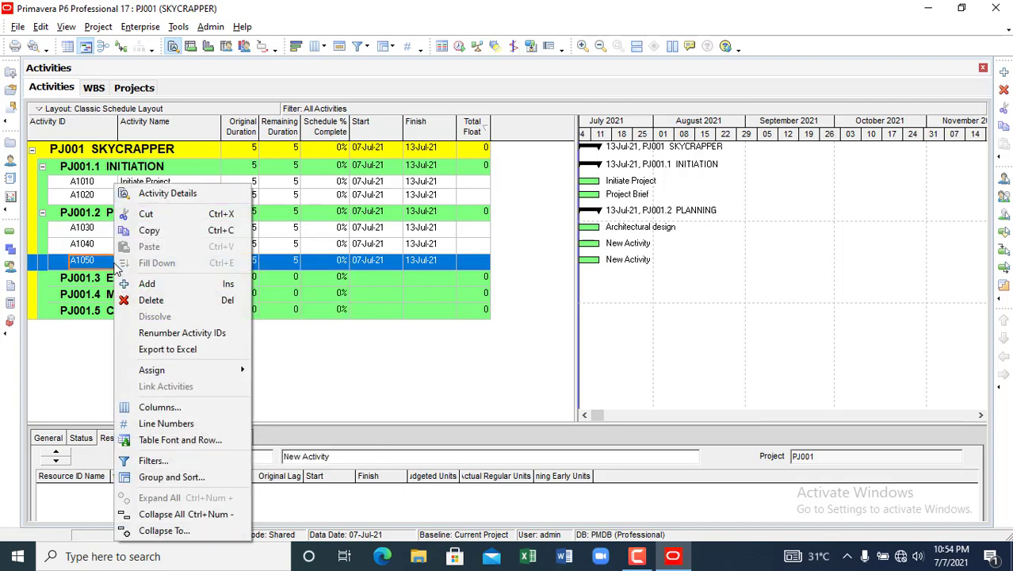
{"action": "left_click", "coordinate": [147, 283]}
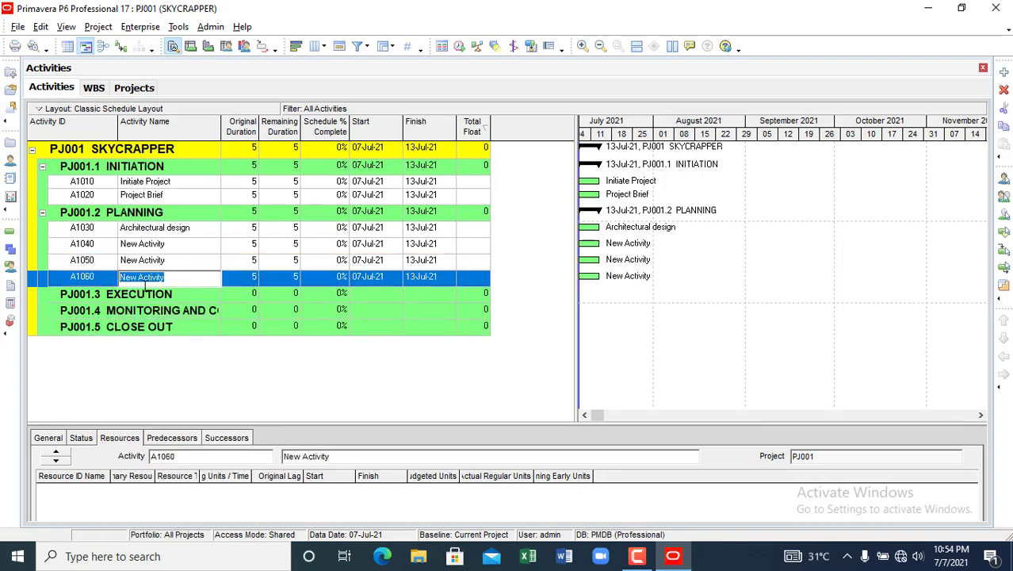
{"action": "right_click", "coordinate": [115, 286]}
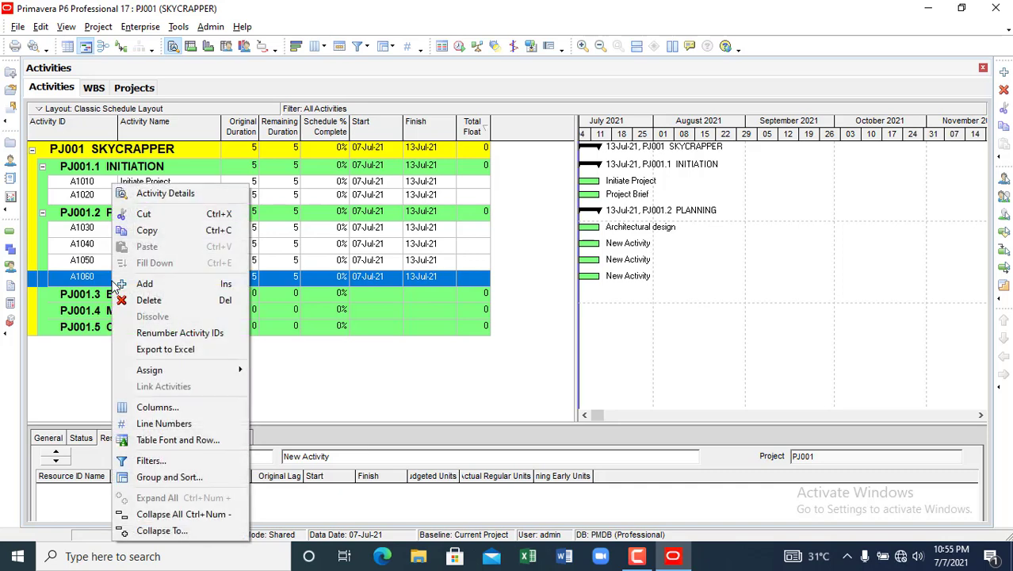
{"action": "left_click", "coordinate": [147, 285]}
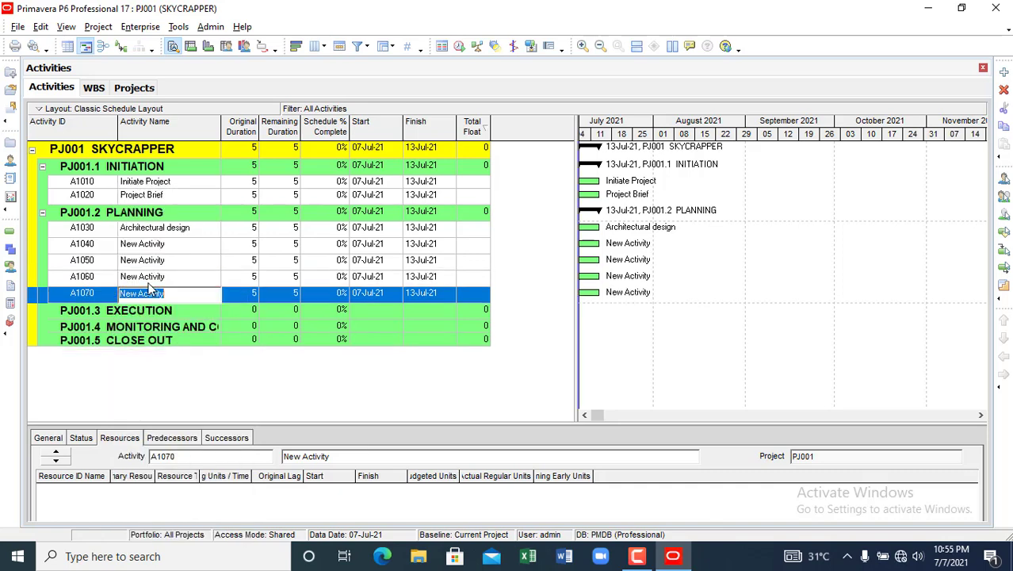
{"action": "left_click", "coordinate": [137, 245]}
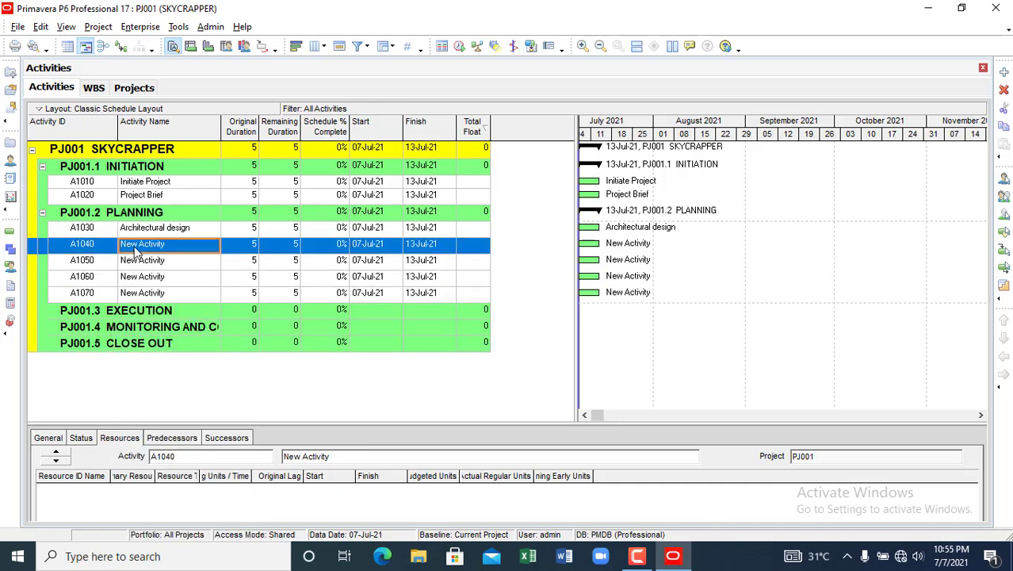
- Name A1040 'Soil test', A1050 'Structural design', A1060 'Mechanical design', A1070 'Electrical design'
{"action": "type", "text": "Soil test"}
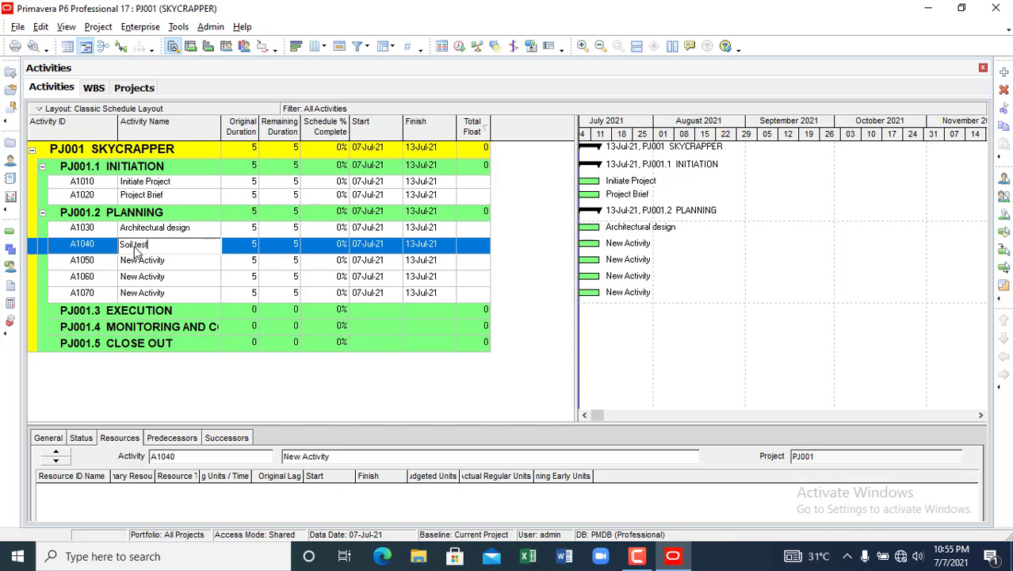
{"action": "left_click", "coordinate": [145, 263]}
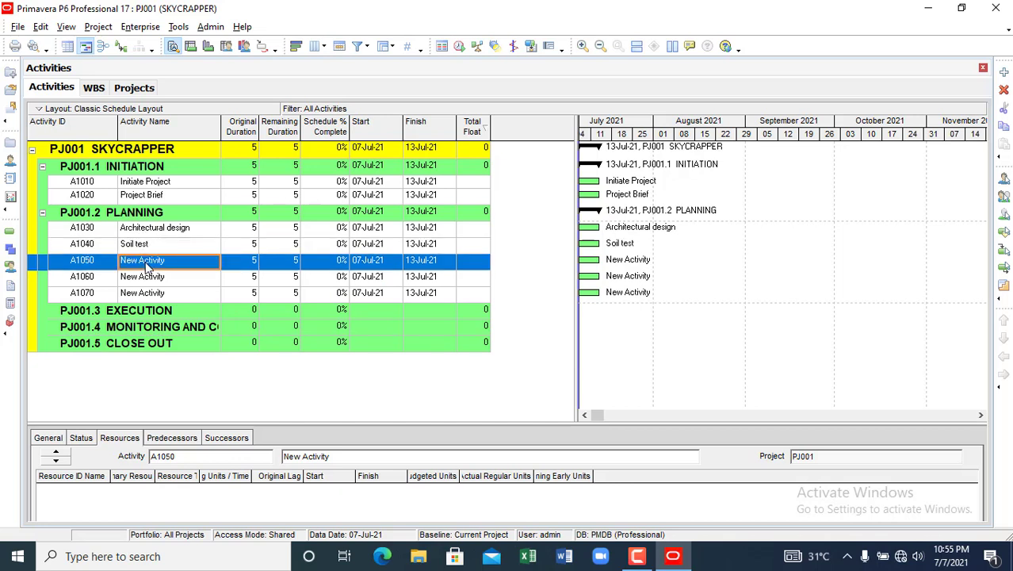
{"action": "type", "text": "Striuc"}
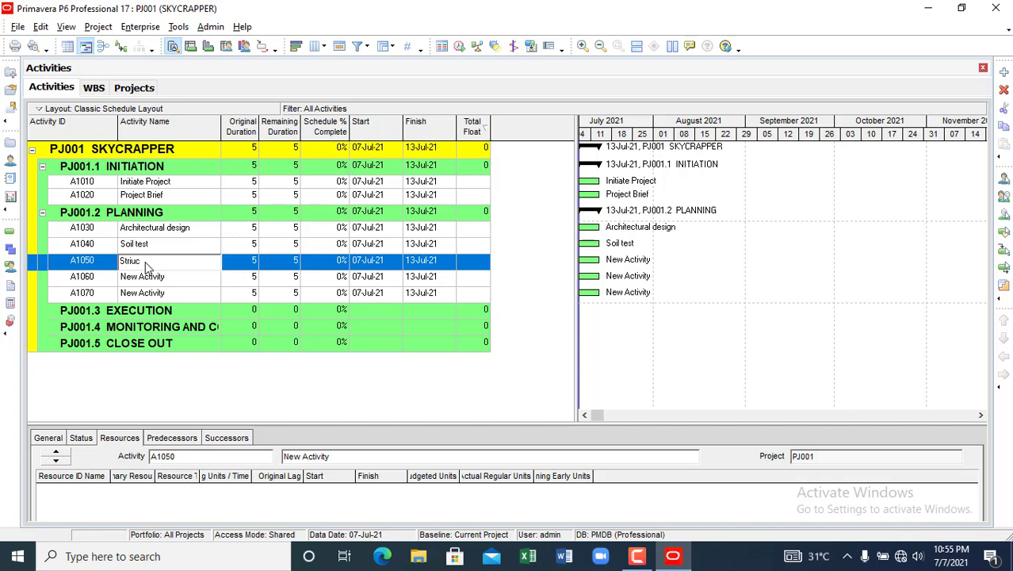
{"action": "type", "text": "tur"}
{"action": "key", "text": "BackSpace"}
{"action": "key", "text": "BackSpace"}
{"action": "key", "text": "BackSpace"}
{"action": "key", "text": "BackSpace"}
{"action": "key", "text": "BackSpace"}
{"action": "key", "text": "BackSpace"}
{"action": "key", "text": "BackSpace"}
{"action": "key", "text": "BackSpace"}
{"action": "type", "text": "tructural design"}
{"action": "left_click", "coordinate": [149, 279]}
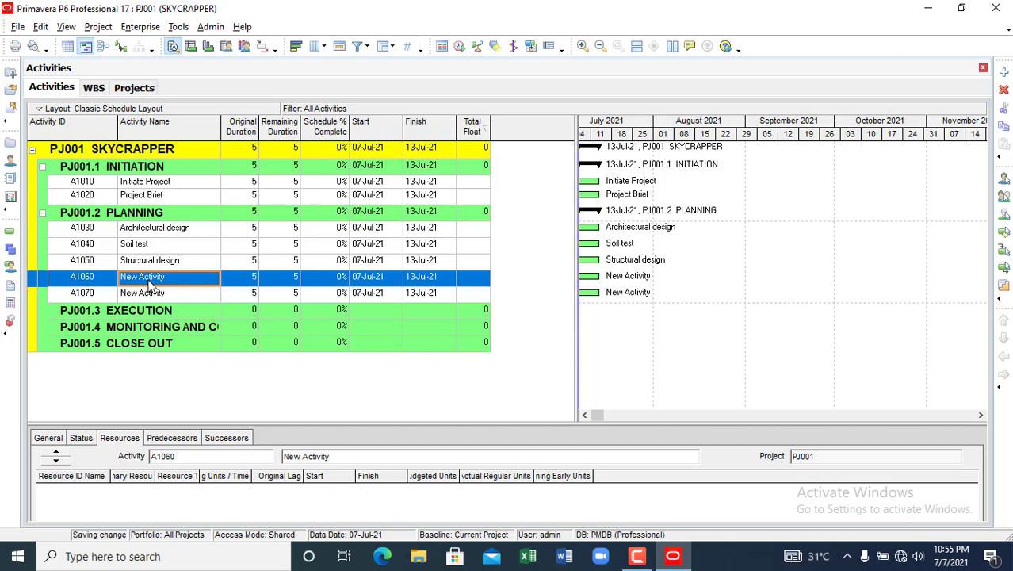
{"action": "type", "text": "Mec"}
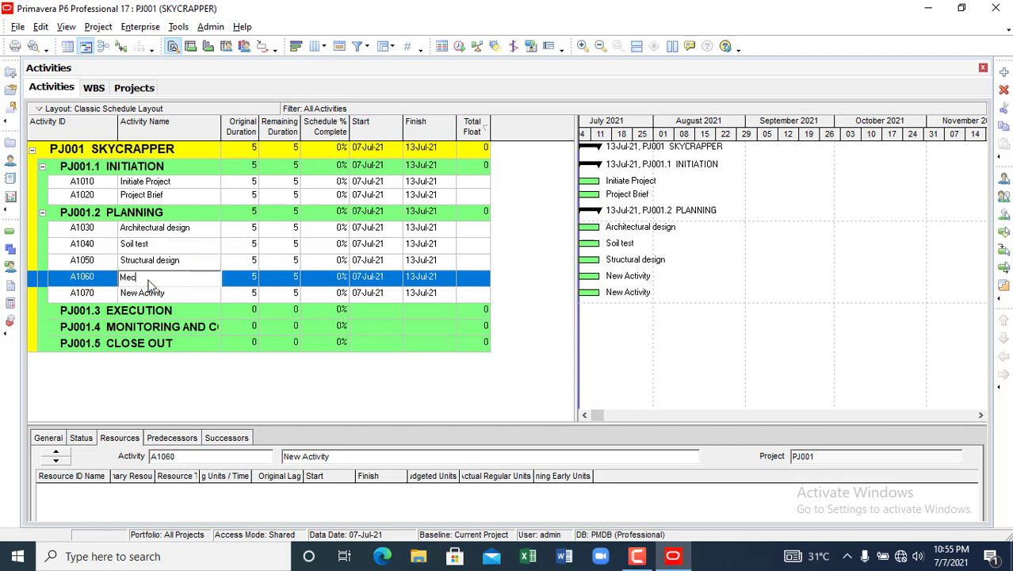
{"action": "type", "text": "hanical design"}
{"action": "left_click", "coordinate": [144, 297]}
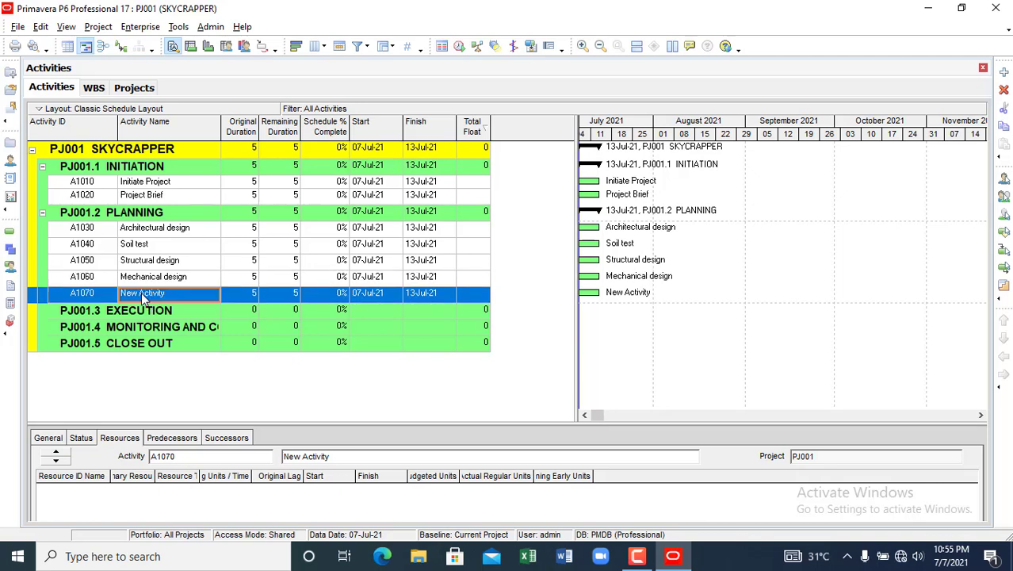
{"action": "type", "text": "E"}
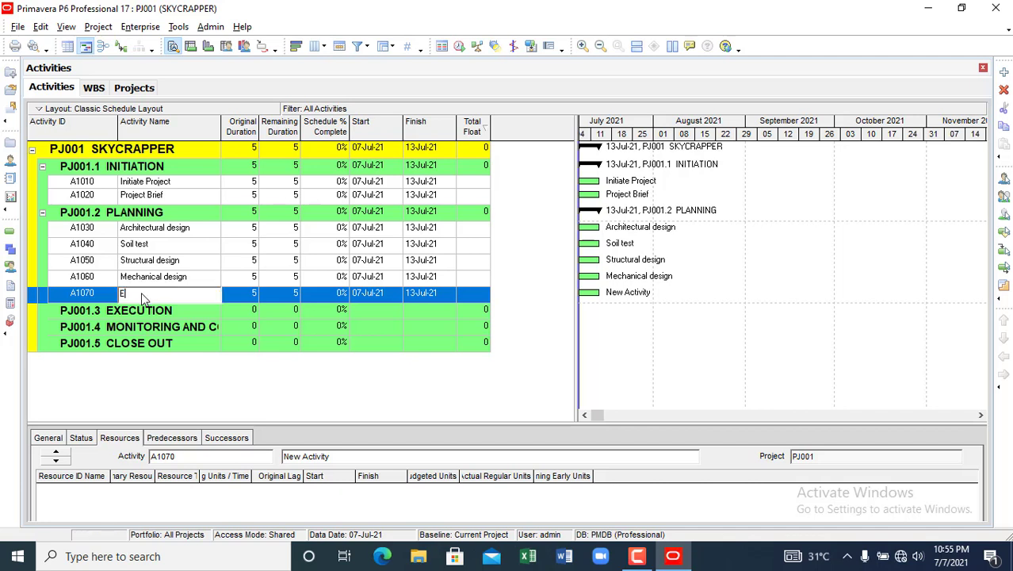
{"action": "type", "text": "lectrical design"}
{"action": "left_click", "coordinate": [137, 317]}
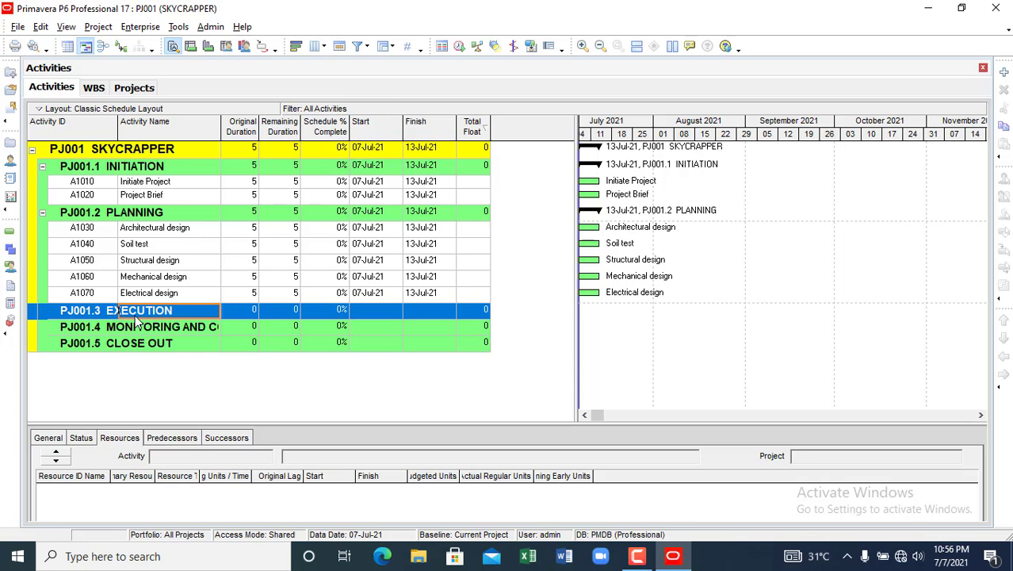
- Review the PLANNING activities from Architectural design through Electrical design
{"action": "left_click", "coordinate": [143, 230]}
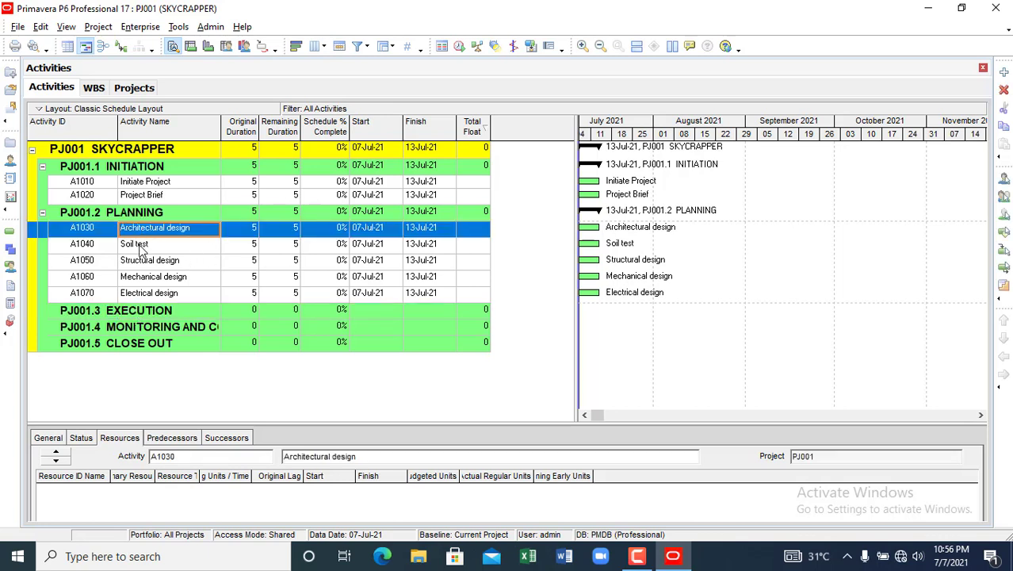
{"action": "left_click", "coordinate": [143, 246]}
{"action": "left_click", "coordinate": [156, 262]}
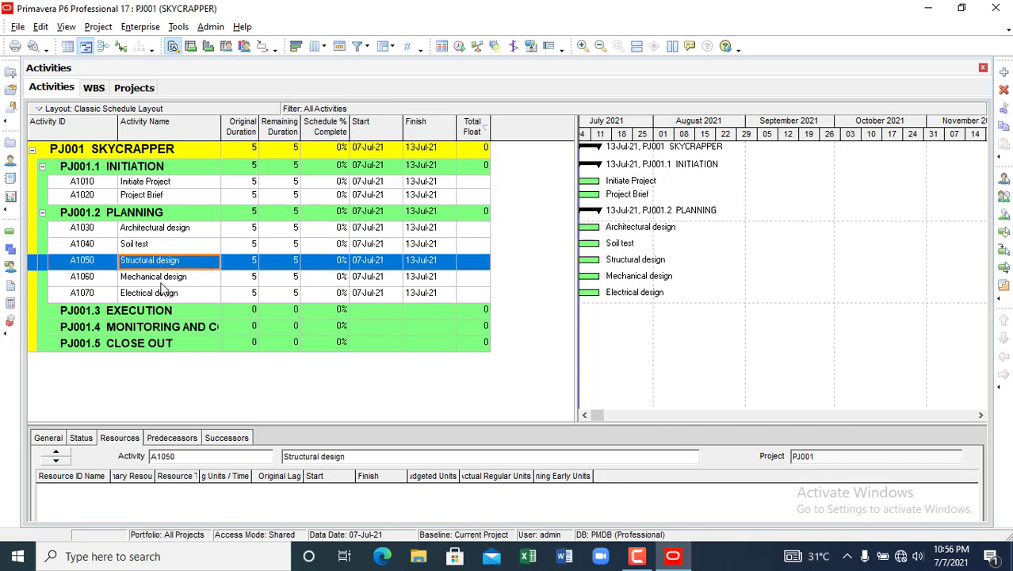
{"action": "left_click", "coordinate": [160, 283]}
{"action": "left_click", "coordinate": [162, 295]}
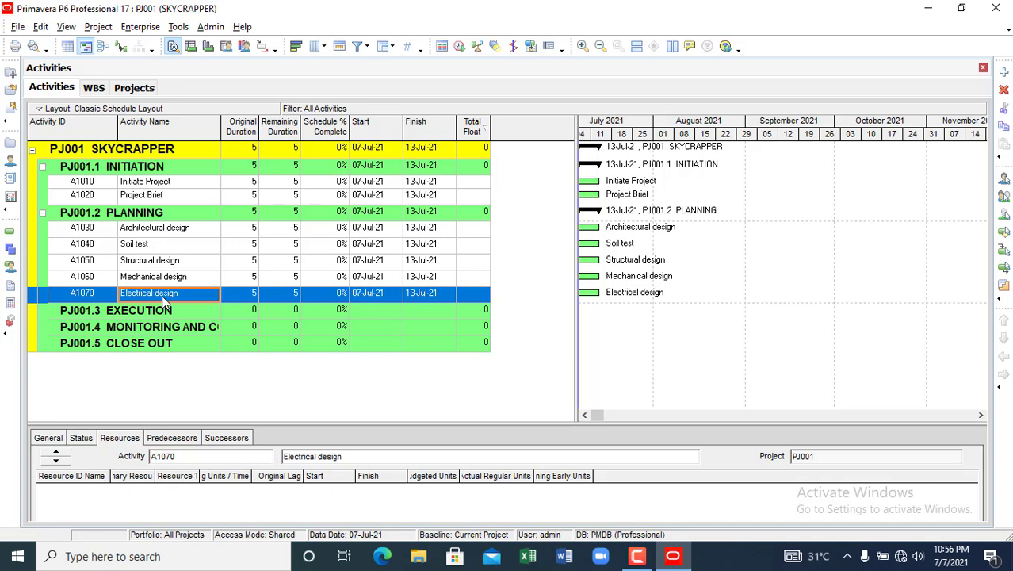
{"action": "left_click", "coordinate": [136, 314]}
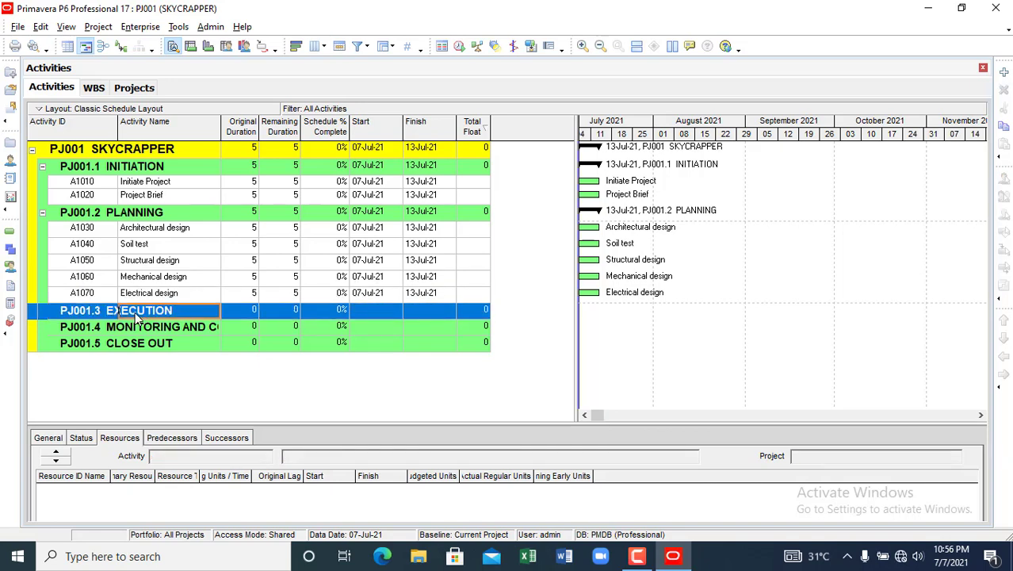
{"action": "right_click", "coordinate": [136, 317]}
{"action": "left_click", "coordinate": [124, 278]}
{"action": "left_click", "coordinate": [124, 277]}
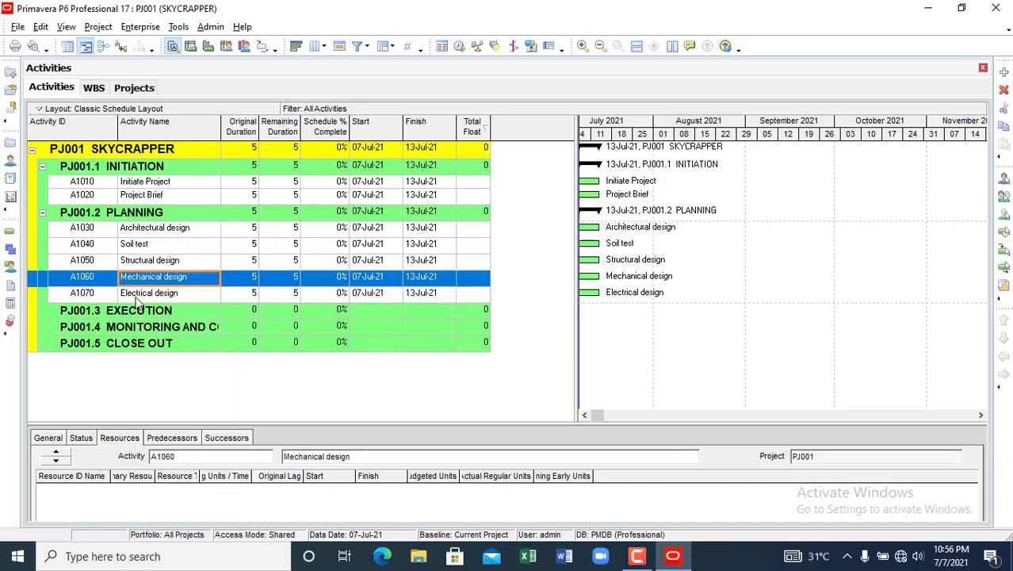
{"action": "left_click", "coordinate": [136, 298]}
- Add activity A1080 below Electrical design and name it 'Workshop drawing'
{"action": "right_click", "coordinate": [136, 302]}
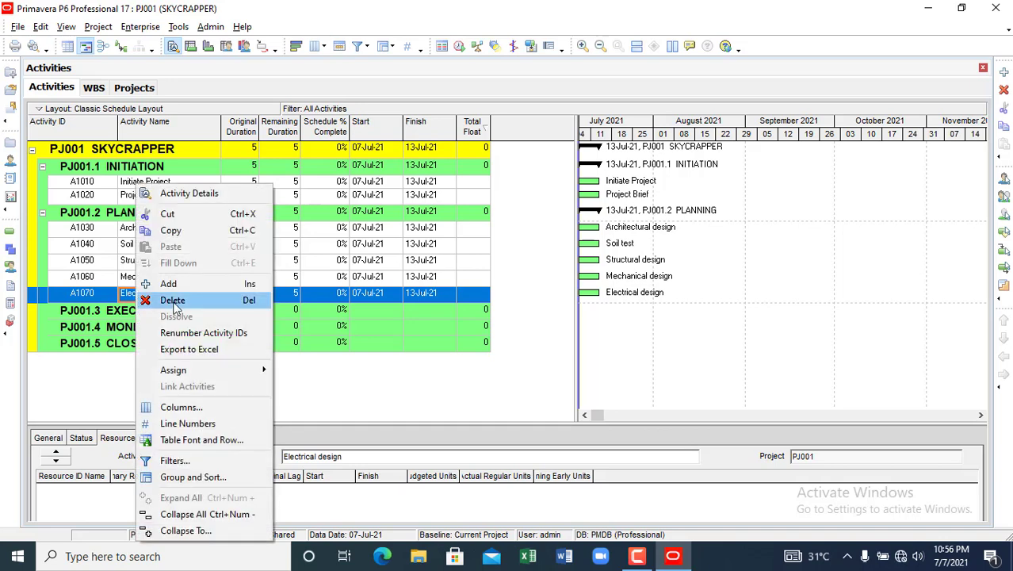
{"action": "left_click", "coordinate": [141, 283]}
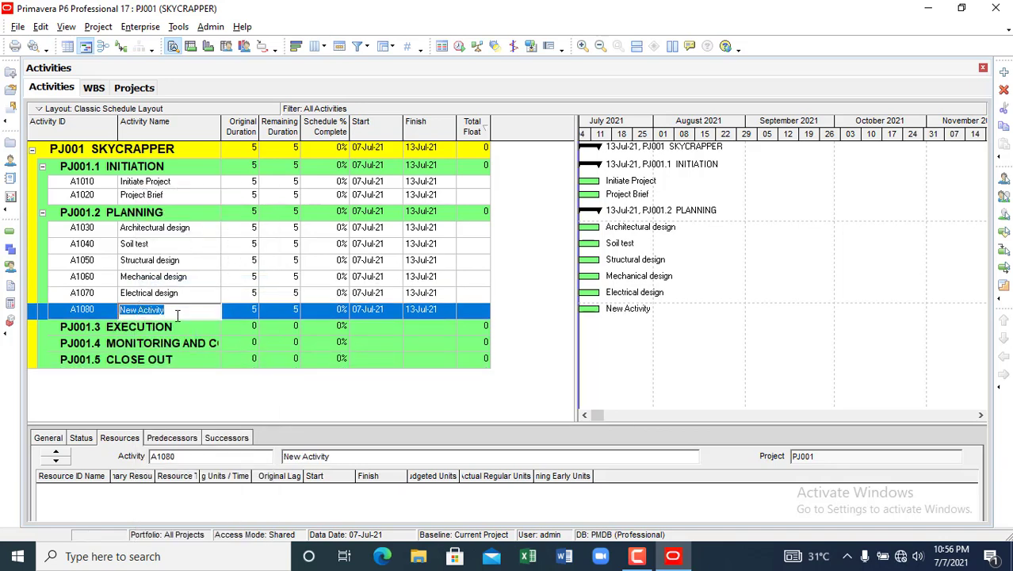
{"action": "left_click", "coordinate": [181, 314]}
{"action": "key", "text": "BackSpace"}
{"action": "key", "text": "BackSpace"}
{"action": "key", "text": "BackSpace"}
{"action": "key", "text": "BackSpace"}
{"action": "key", "text": "BackSpace"}
{"action": "key", "text": "BackSpace"}
{"action": "key", "text": "BackSpace"}
{"action": "key", "text": "BackSpace"}
{"action": "key", "text": "BackSpace"}
{"action": "key", "text": "BackSpace"}
{"action": "key", "text": "BackSpace"}
{"action": "key", "text": "BackSpace"}
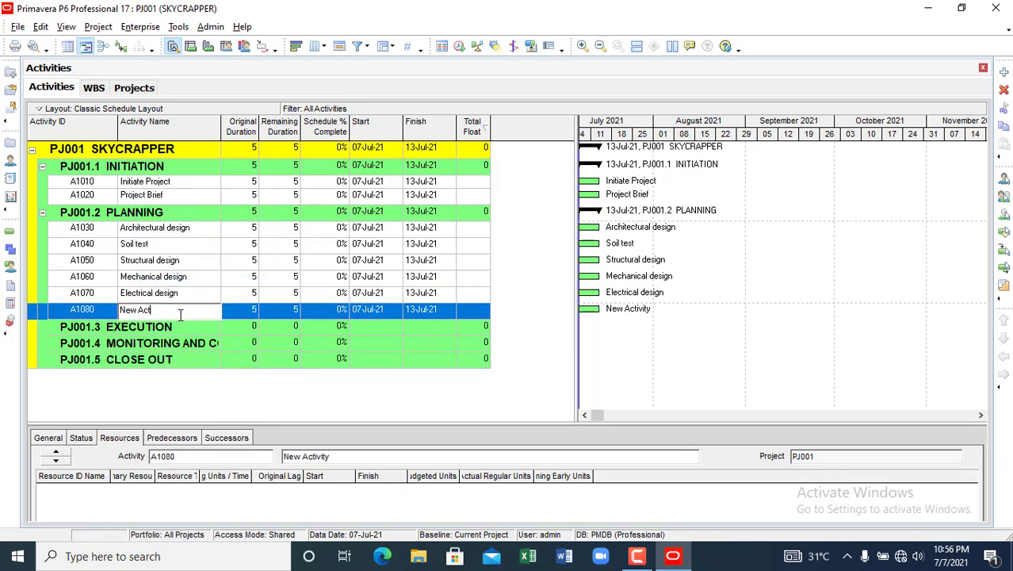
{"action": "type", "text": "Work shop"}
{"action": "key", "text": "BackSpace"}
{"action": "key", "text": "BackSpace"}
{"action": "key", "text": "BackSpace"}
{"action": "key", "text": "BackSpace"}
{"action": "key", "text": "BackSpace"}
{"action": "type", "text": "shop drawing"}
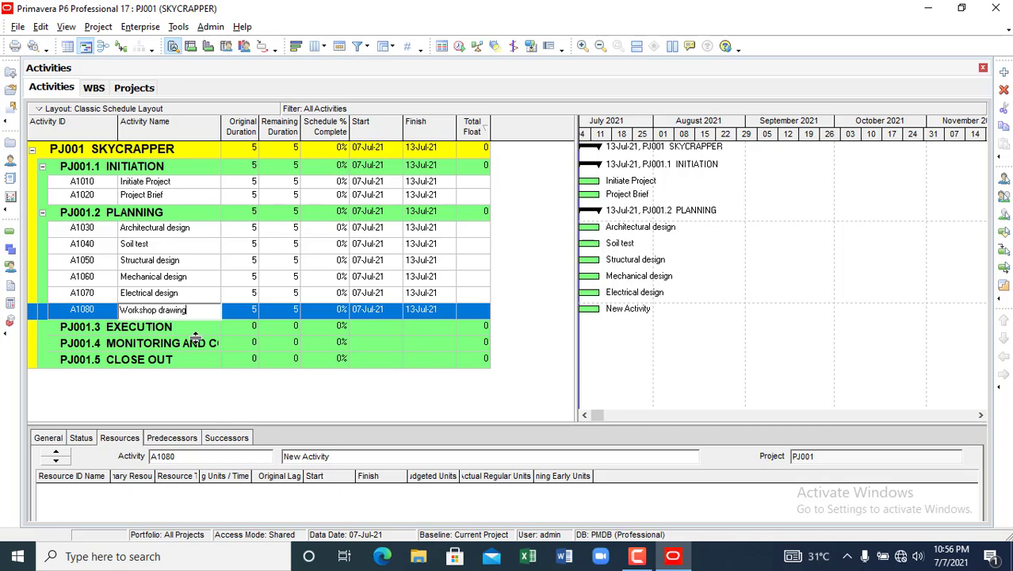
{"action": "left_click", "coordinate": [152, 331]}
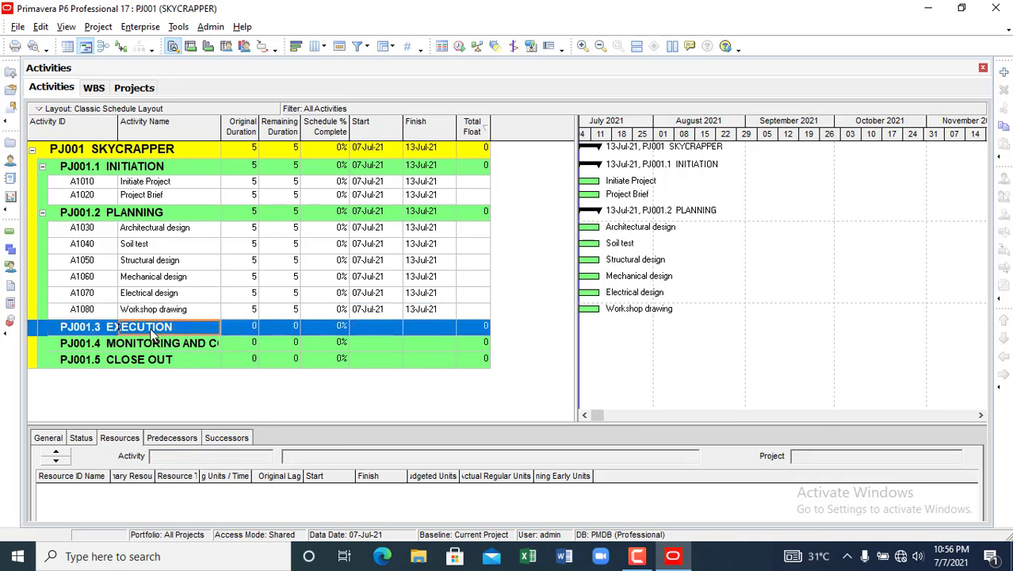
- Add two new activities, A1090 and A1100, under the EXECUTION WBS
{"action": "right_click", "coordinate": [151, 333]}
{"action": "left_click", "coordinate": [204, 281]}
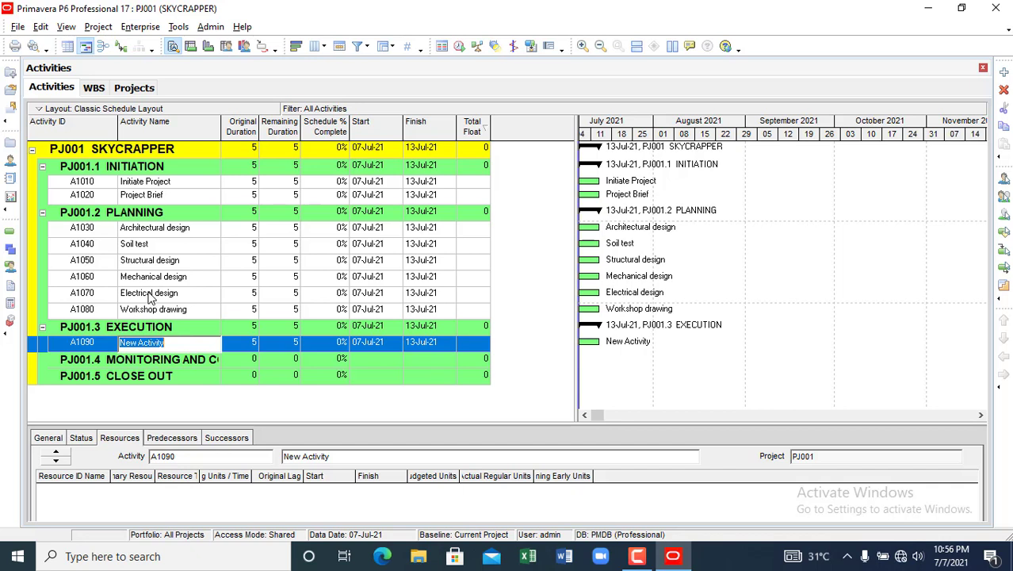
{"action": "left_click", "coordinate": [150, 296]}
{"action": "left_click", "coordinate": [144, 281]}
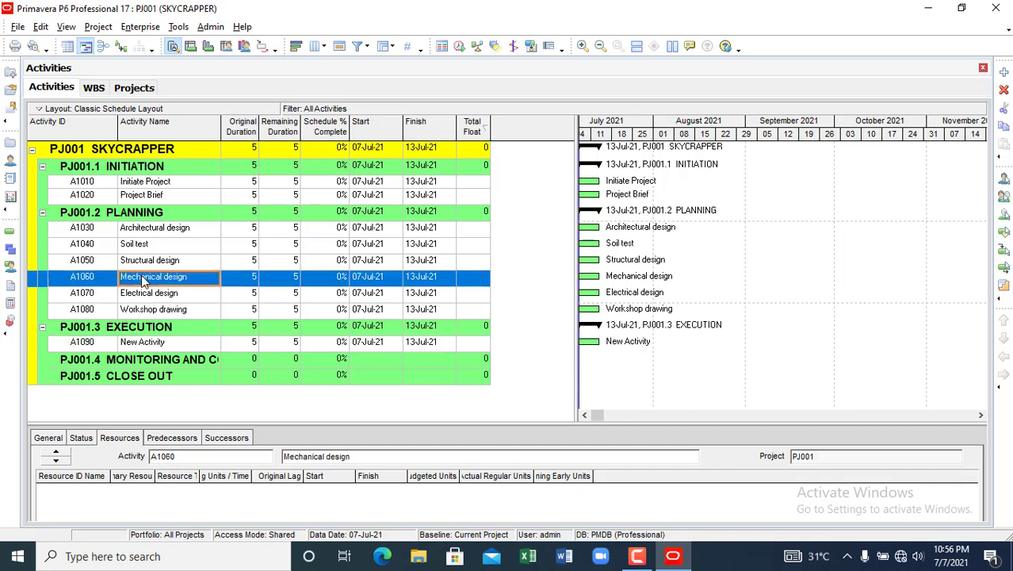
{"action": "left_click", "coordinate": [146, 261]}
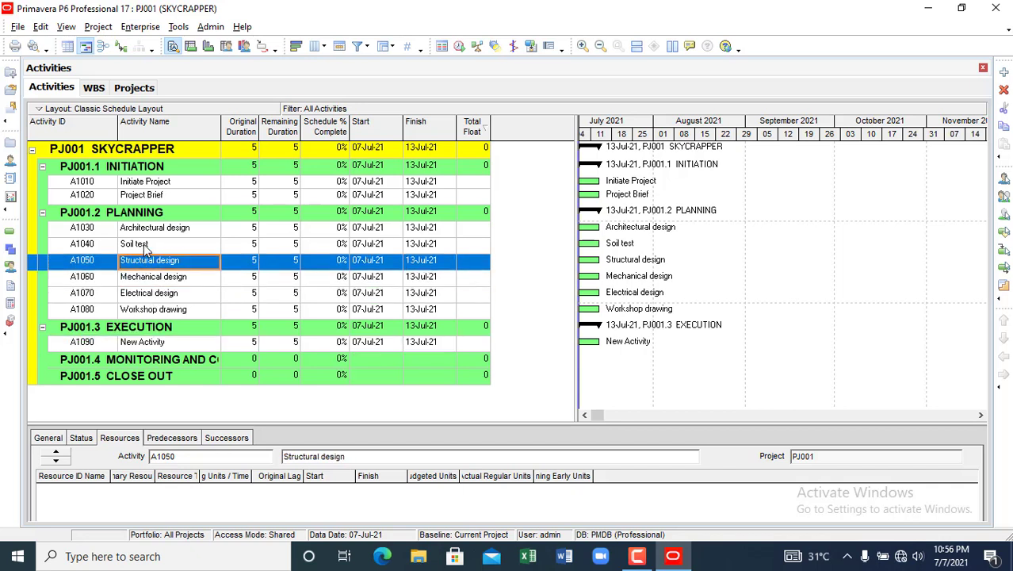
{"action": "left_click", "coordinate": [146, 246]}
{"action": "left_click", "coordinate": [149, 346]}
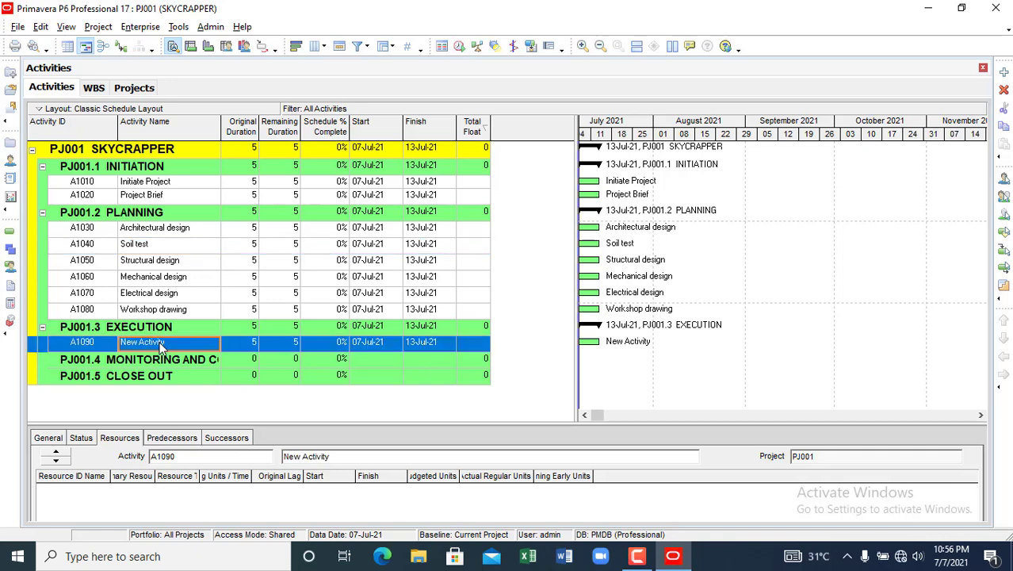
{"action": "right_click", "coordinate": [148, 347]}
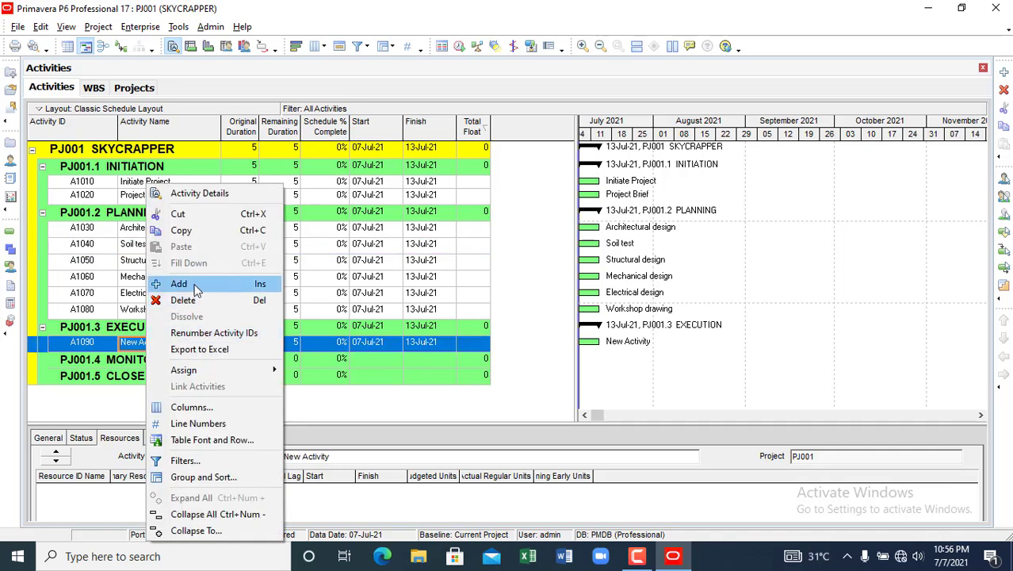
{"action": "left_click", "coordinate": [197, 285]}
- Name A1090 'Mobilization to site' and A1100 'Foundation'
{"action": "left_click", "coordinate": [143, 341]}
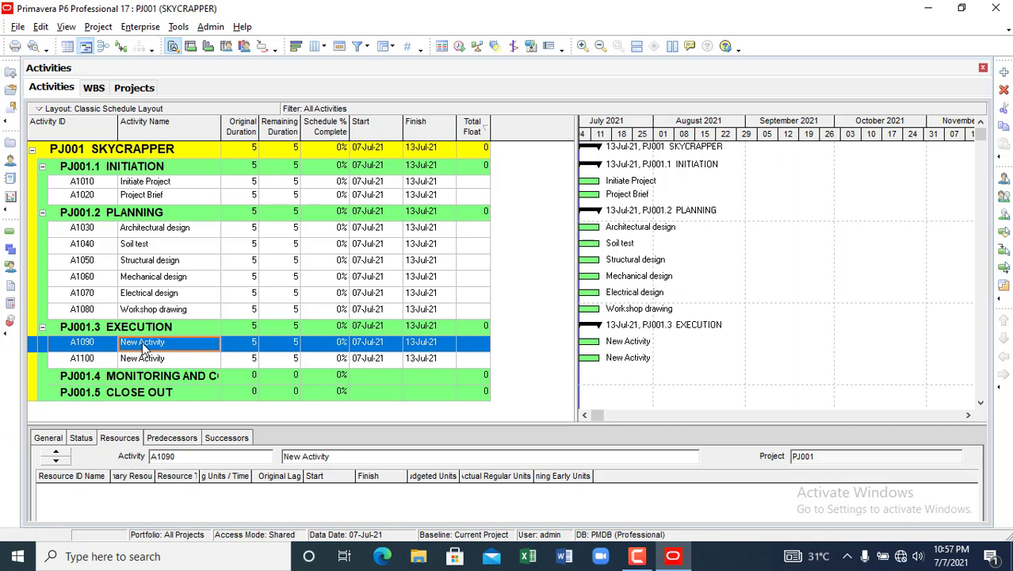
{"action": "type", "text": "Mobi"}
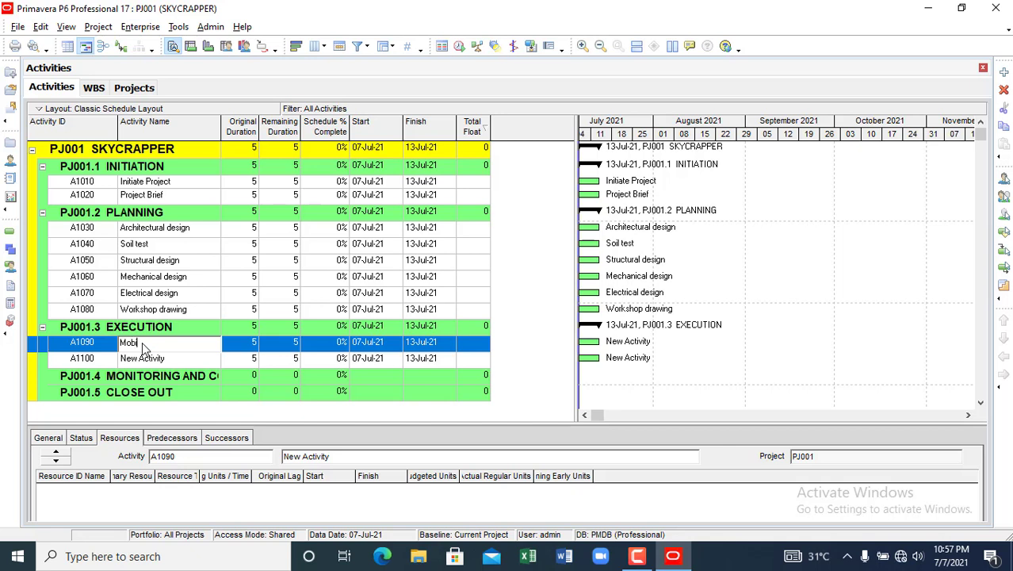
{"action": "type", "text": "lization to site"}
{"action": "left_click", "coordinate": [141, 357]}
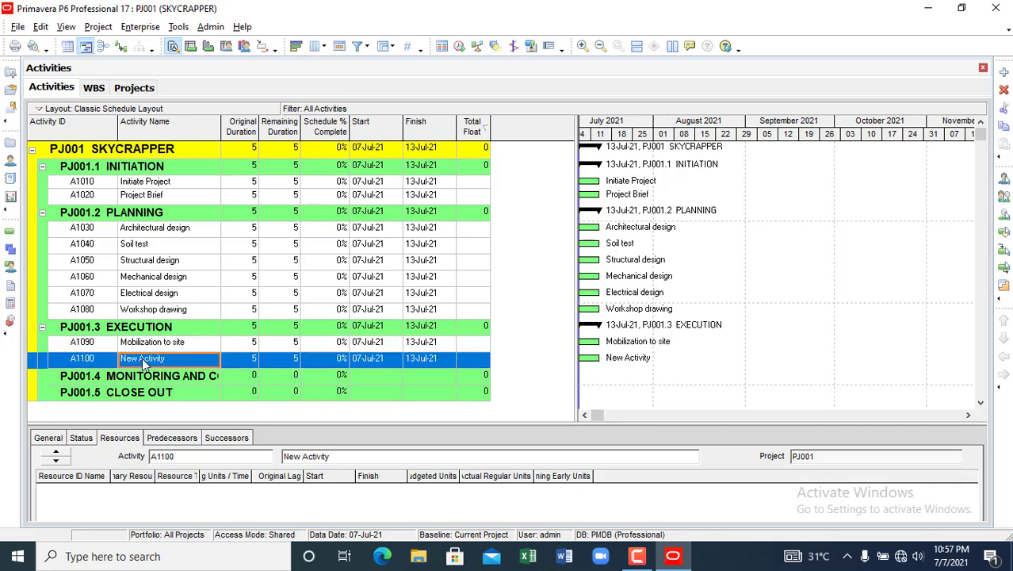
{"action": "type", "text": "Foun"}
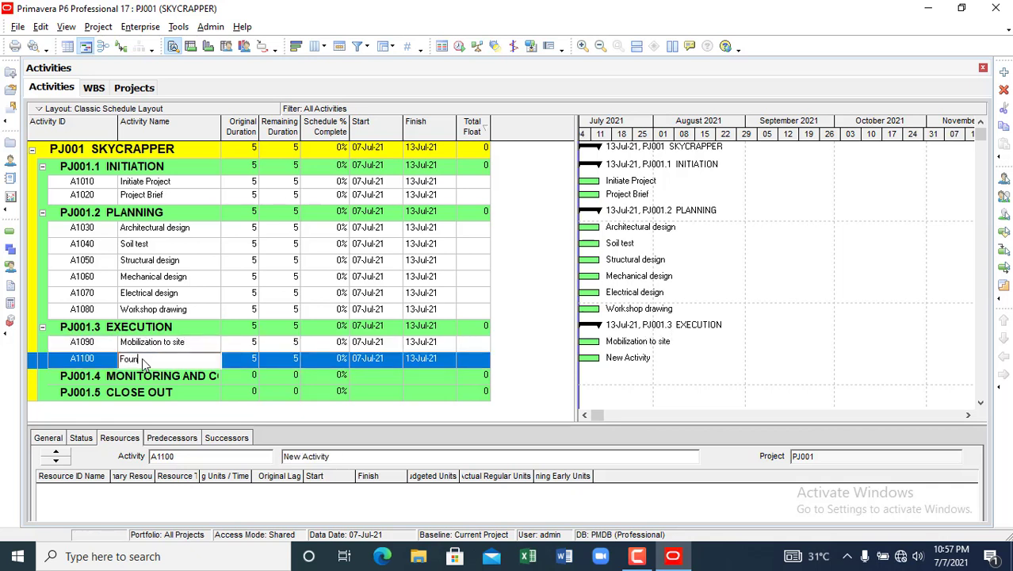
{"action": "type", "text": "dation"}
{"action": "left_click", "coordinate": [151, 378]}
- Add activities A1110 and A1120, naming them Superstructure and Finishes
{"action": "left_click", "coordinate": [153, 363]}
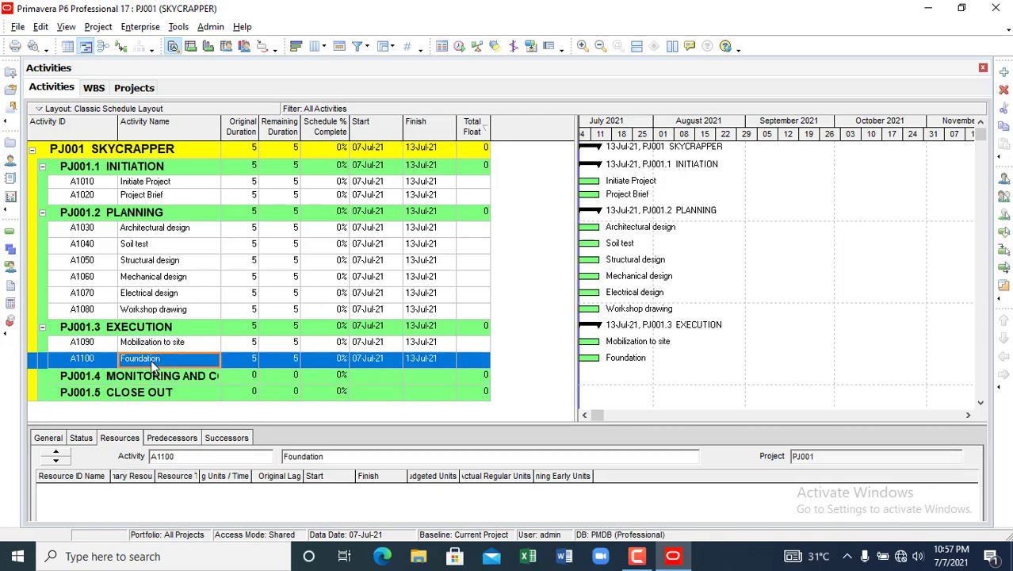
{"action": "right_click", "coordinate": [153, 363]}
{"action": "left_click", "coordinate": [194, 102]}
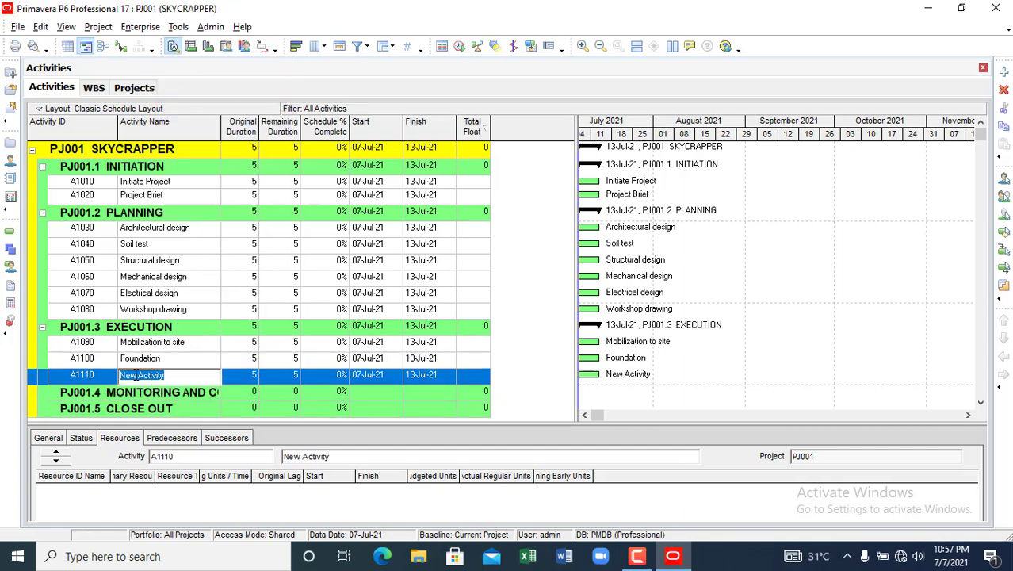
{"action": "right_click", "coordinate": [145, 379]}
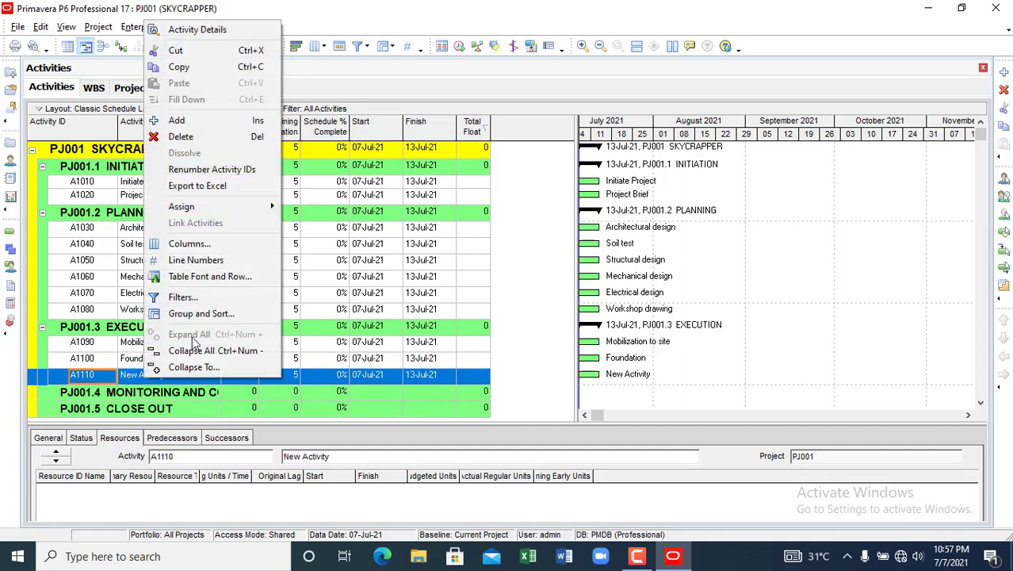
{"action": "left_click", "coordinate": [203, 122]}
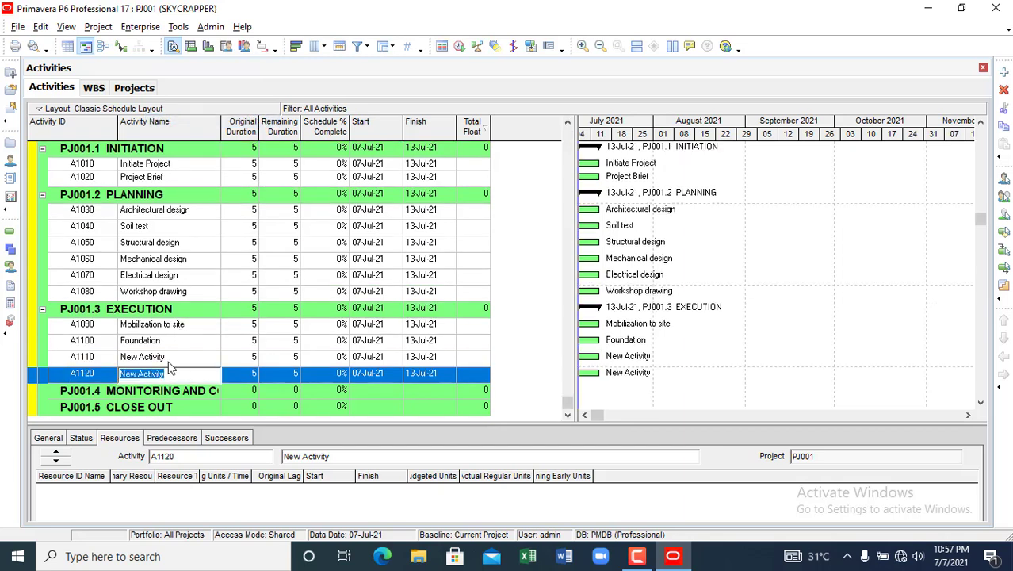
{"action": "left_click", "coordinate": [168, 360]}
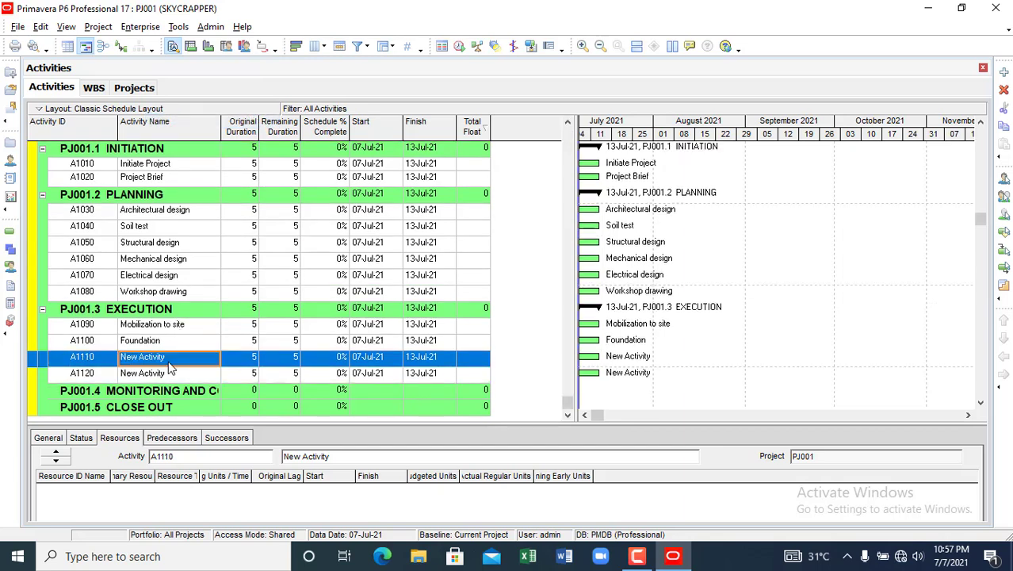
{"action": "type", "text": "Superstructure"}
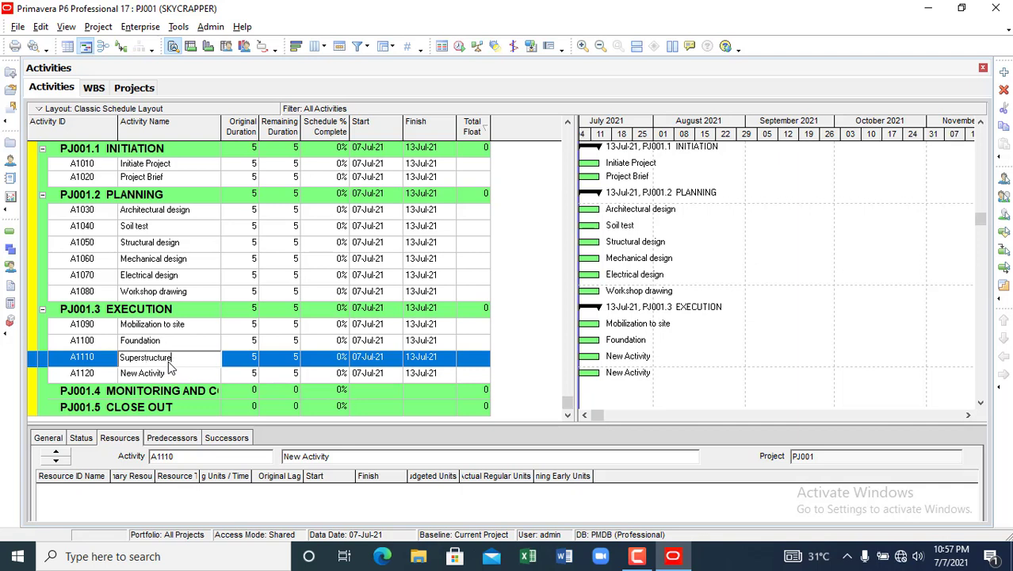
{"action": "left_click", "coordinate": [146, 374]}
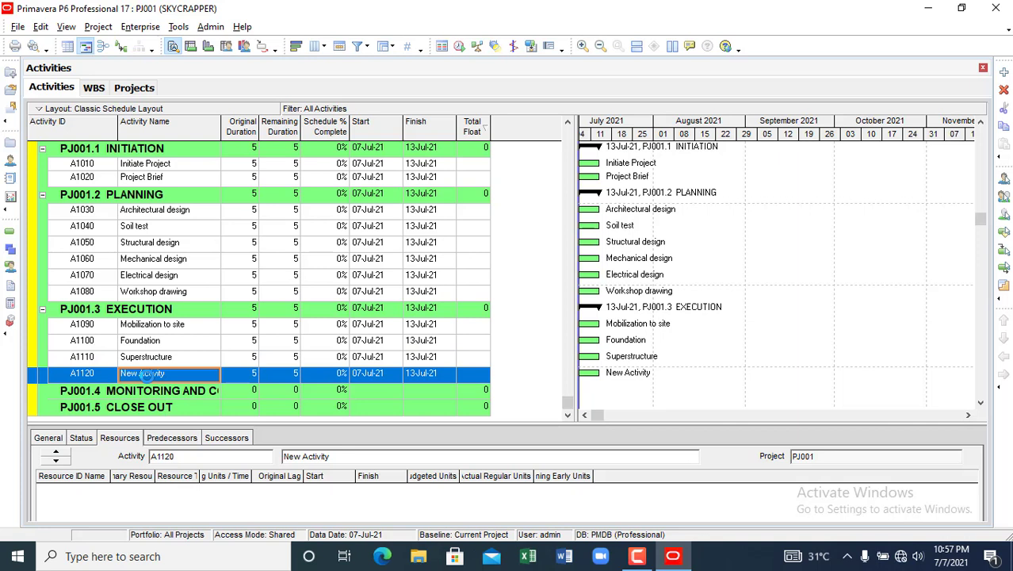
{"action": "type", "text": "Fi"}
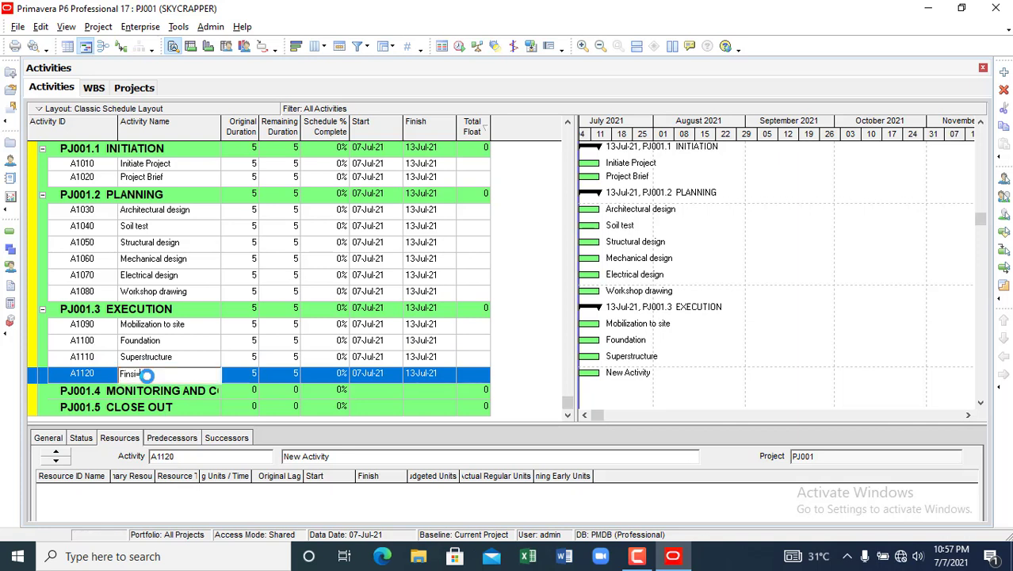
{"action": "type", "text": "nishes"}
{"action": "left_click", "coordinate": [201, 361]}
- Add activity A1130 under EXECUTION named MEP
{"action": "left_click", "coordinate": [192, 377]}
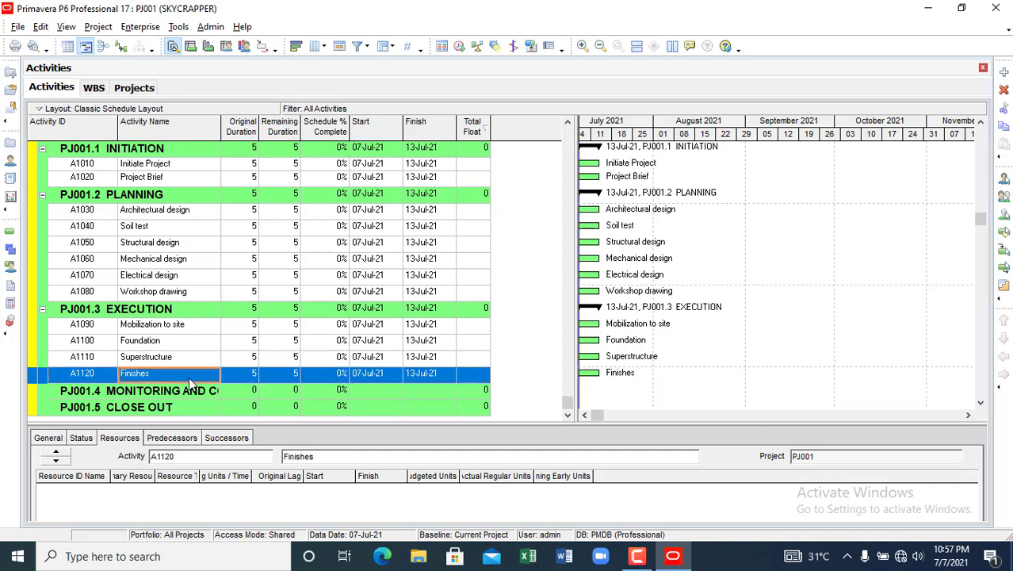
{"action": "right_click", "coordinate": [191, 378]}
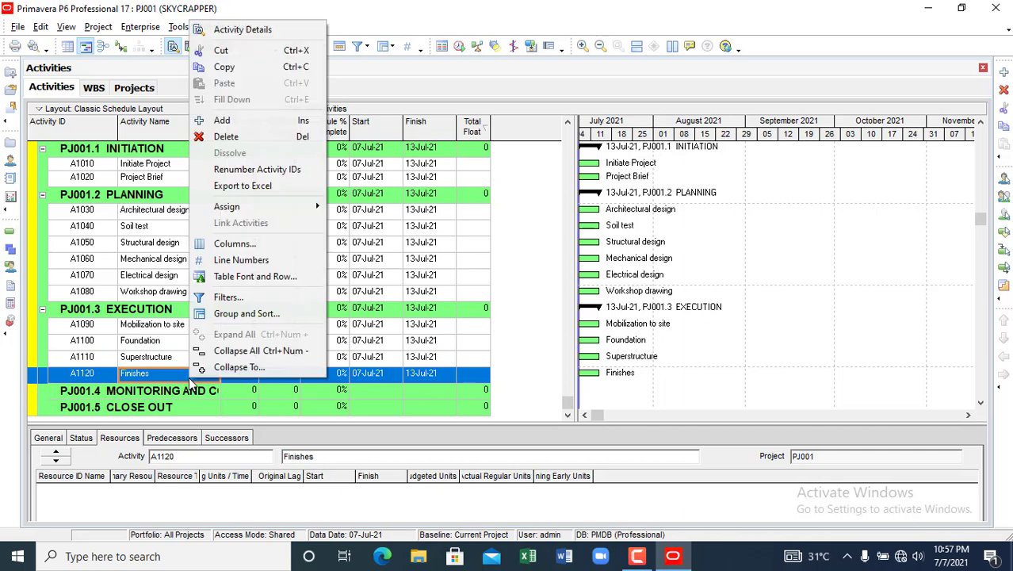
{"action": "left_click", "coordinate": [222, 120]}
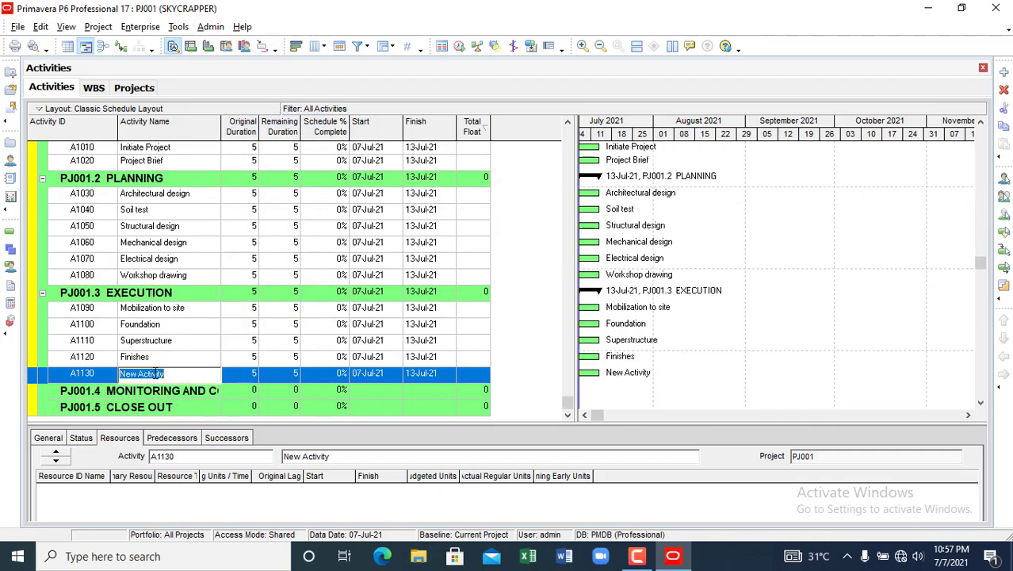
{"action": "type", "text": "MEP"}
{"action": "left_click", "coordinate": [160, 392]}
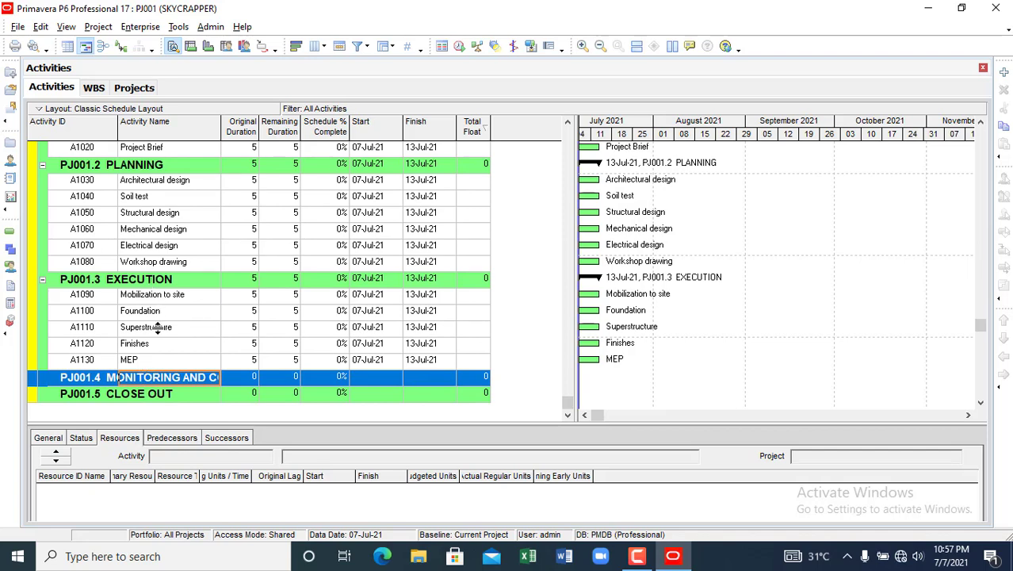
- Add activity A1140 'Scope verification' under MONITORING AND CONTROL
{"action": "right_click", "coordinate": [143, 383]}
{"action": "left_click", "coordinate": [184, 125]}
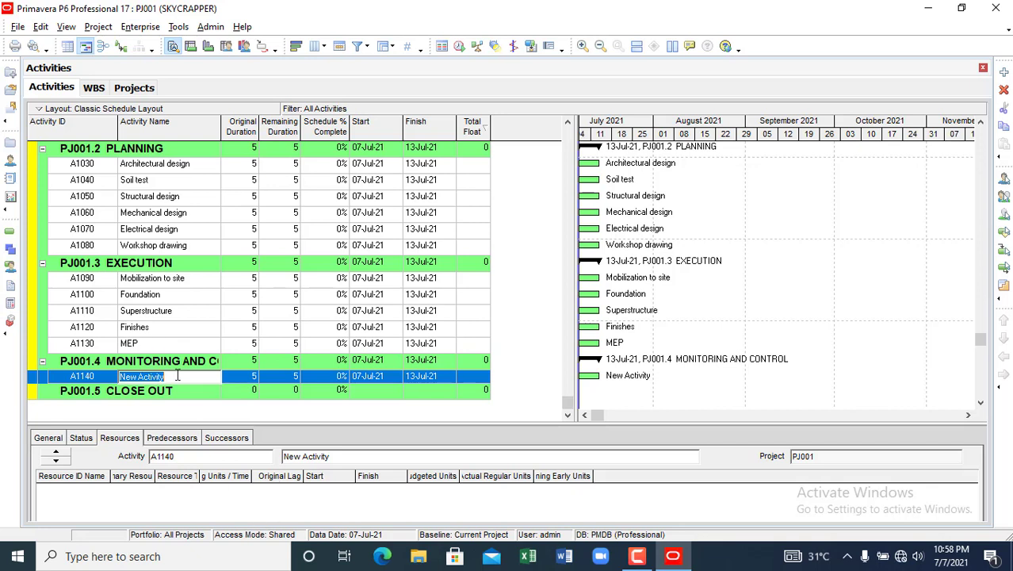
{"action": "type", "text": "c"}
{"action": "type", "text": "hang"}
{"action": "key", "text": "BackSpace"}
{"action": "key", "text": "BackSpace"}
{"action": "key", "text": "BackSpace"}
{"action": "key", "text": "BackSpace"}
{"action": "key", "text": "BackSpace"}
{"action": "type", "text": "Scope vwe"}
{"action": "key", "text": "BackSpace"}
{"action": "key", "text": "BackSpace"}
{"action": "key", "text": "BackSpace"}
{"action": "type", "text": "verification"}
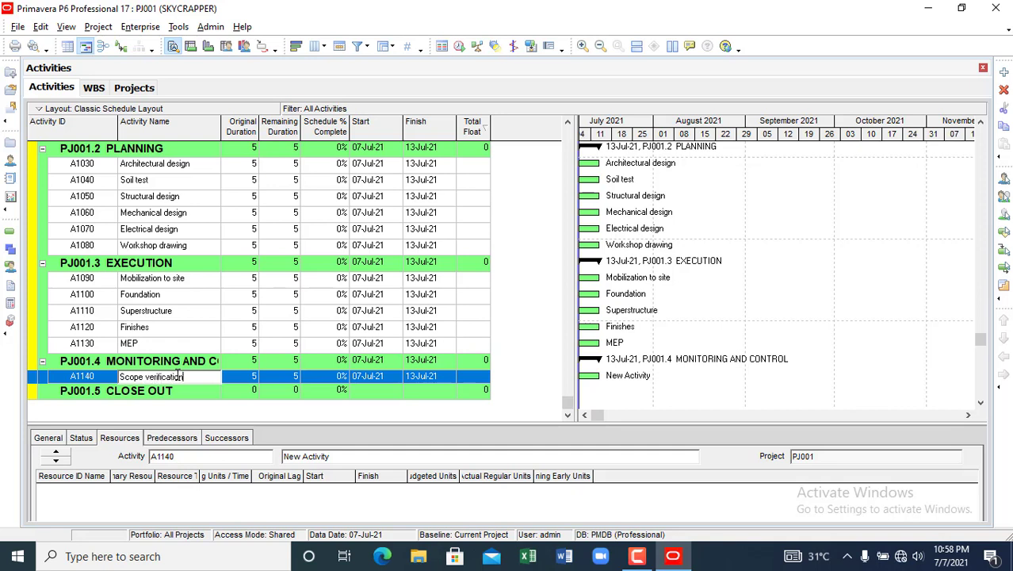
{"action": "left_click", "coordinate": [169, 394]}
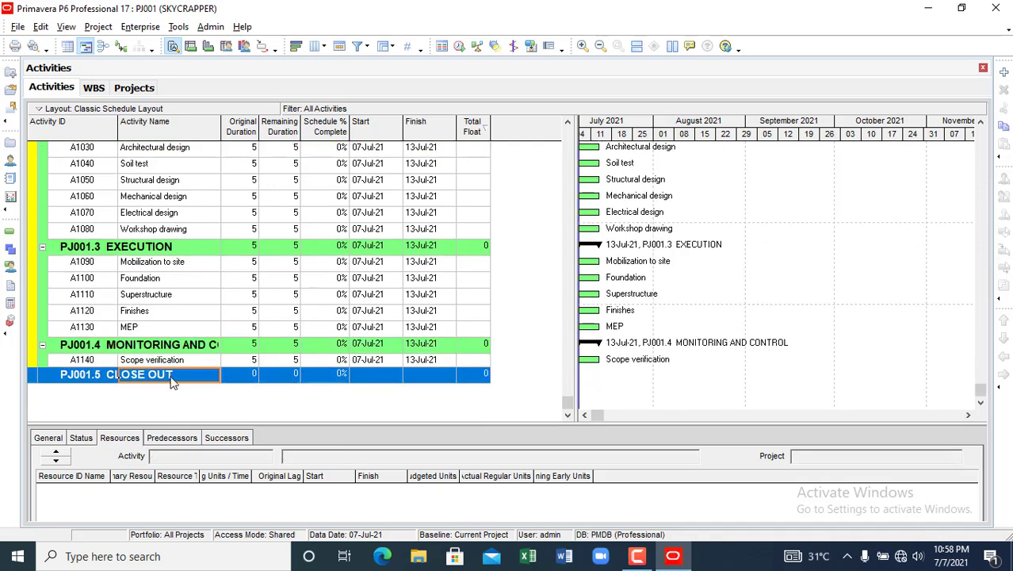
- Add activity A1150 'Change management' below Scope verification
{"action": "left_click", "coordinate": [166, 363]}
{"action": "right_click", "coordinate": [167, 363]}
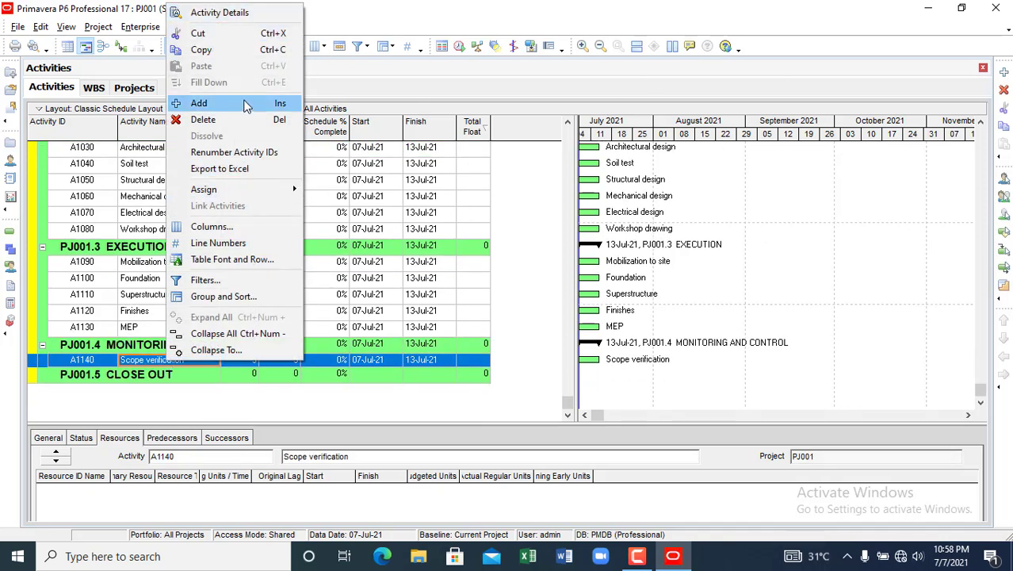
{"action": "left_click", "coordinate": [199, 103]}
{"action": "left_click", "coordinate": [149, 390]}
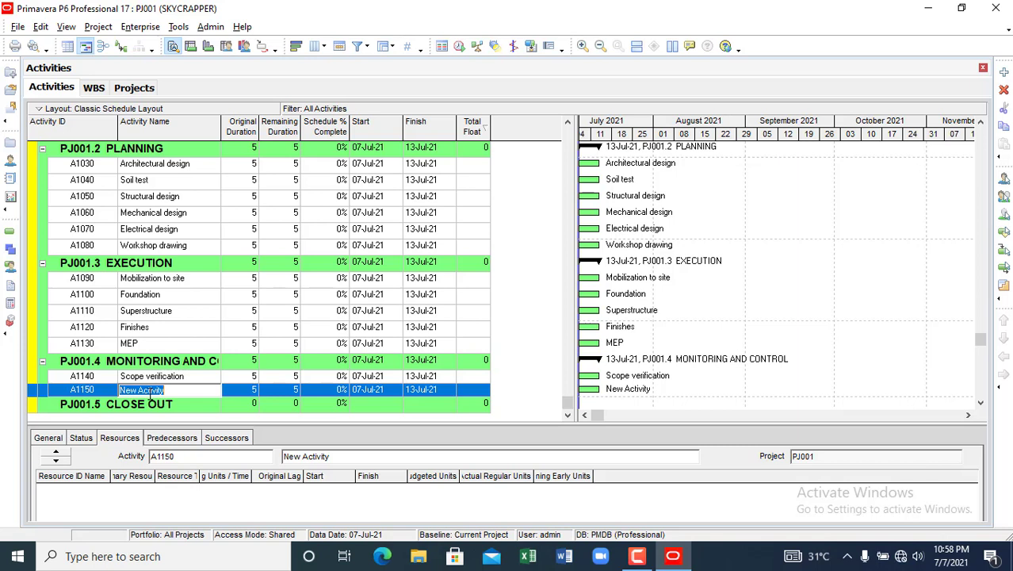
{"action": "type", "text": "Change"}
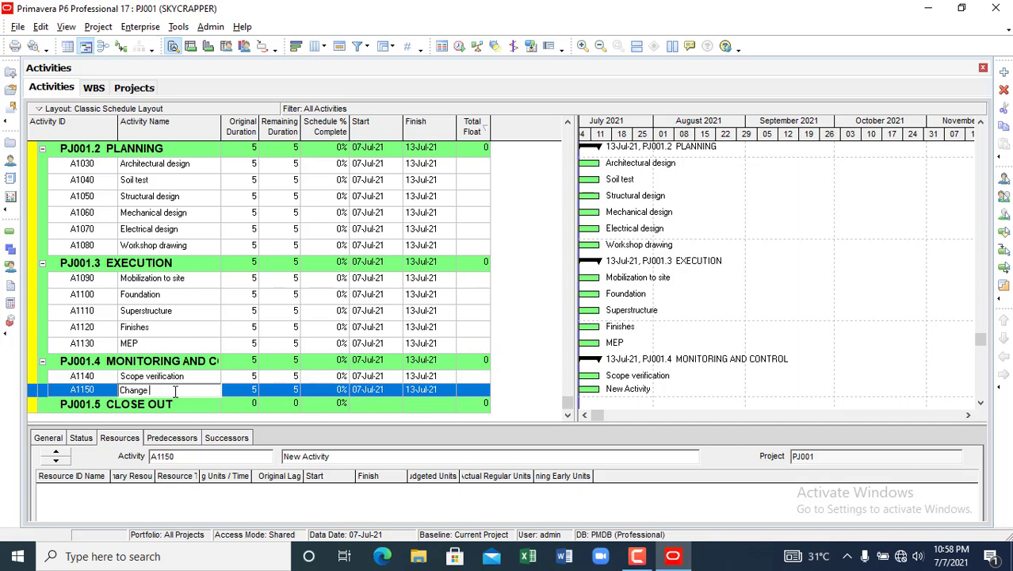
{"action": "type", "text": "management"}
{"action": "left_click", "coordinate": [176, 330]}
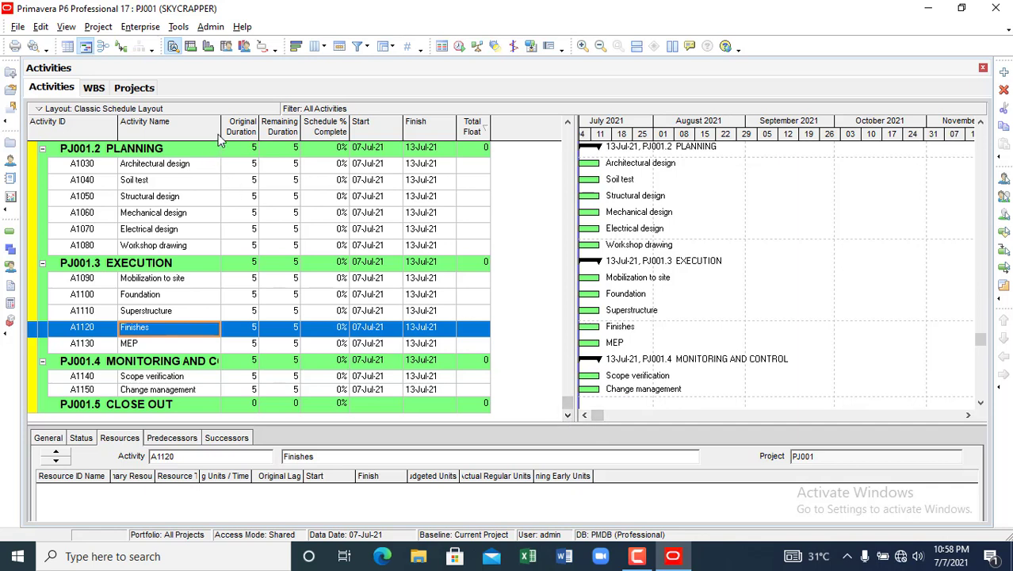
- Widen the Activity Name column and add a 'Snagging' activity under CLOSE OUT
{"action": "left_click_drag", "start_coordinate": [221, 127], "coordinate": [269, 131]}
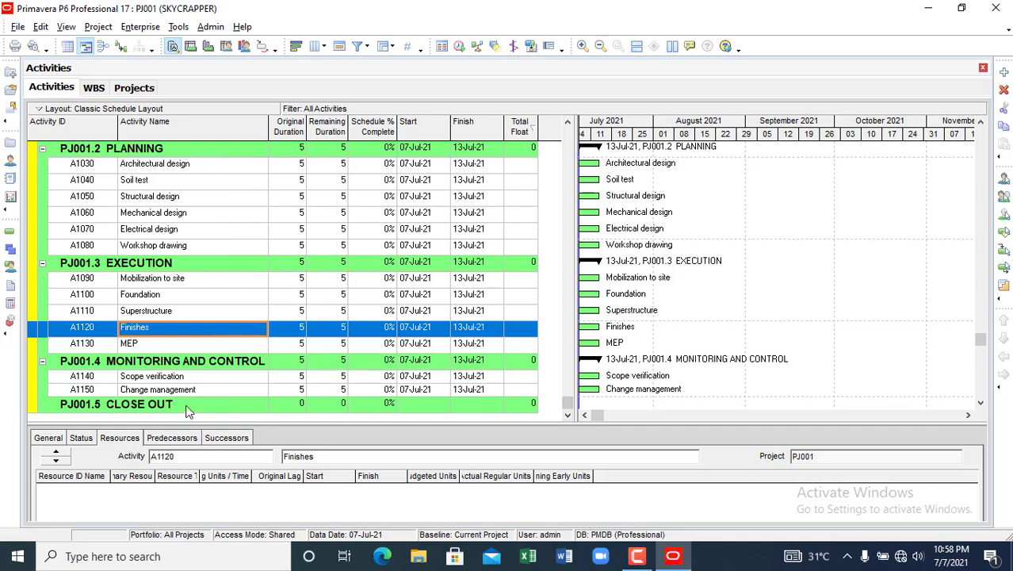
{"action": "left_click", "coordinate": [168, 407]}
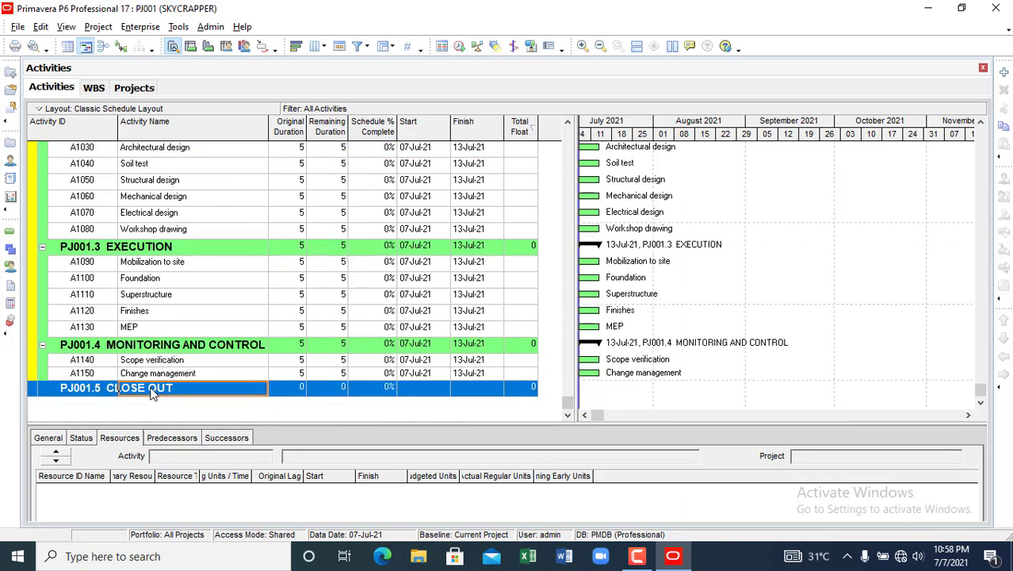
{"action": "right_click", "coordinate": [151, 390]}
{"action": "left_click", "coordinate": [183, 129]}
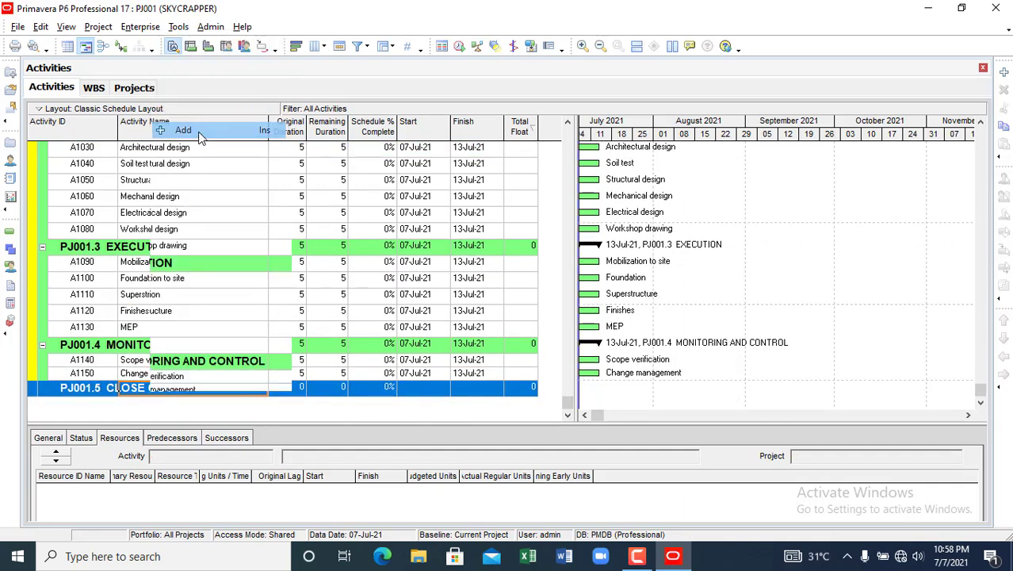
{"action": "type", "text": "S"}
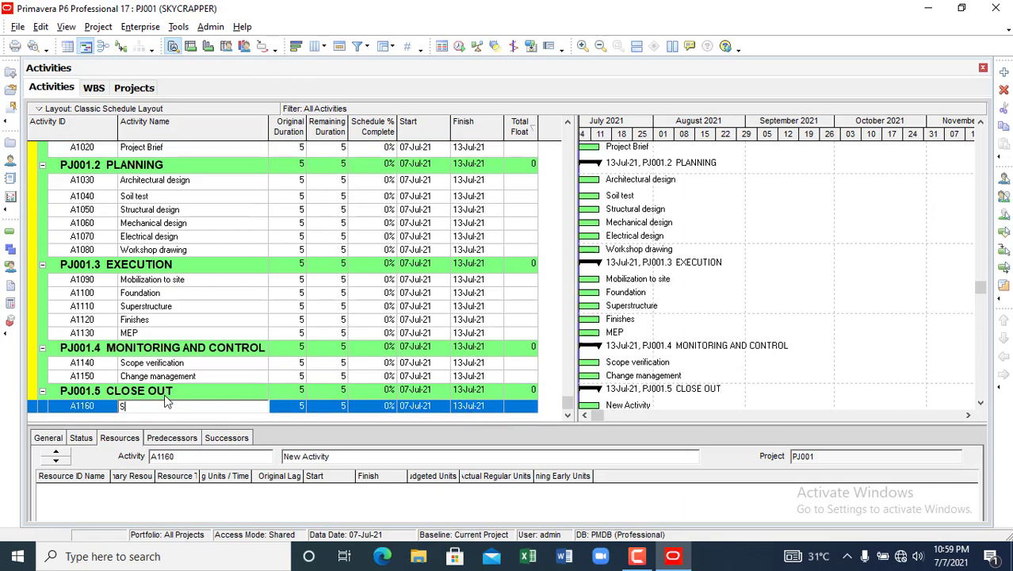
{"action": "type", "text": "nagging"}
{"action": "key", "text": "Return"}
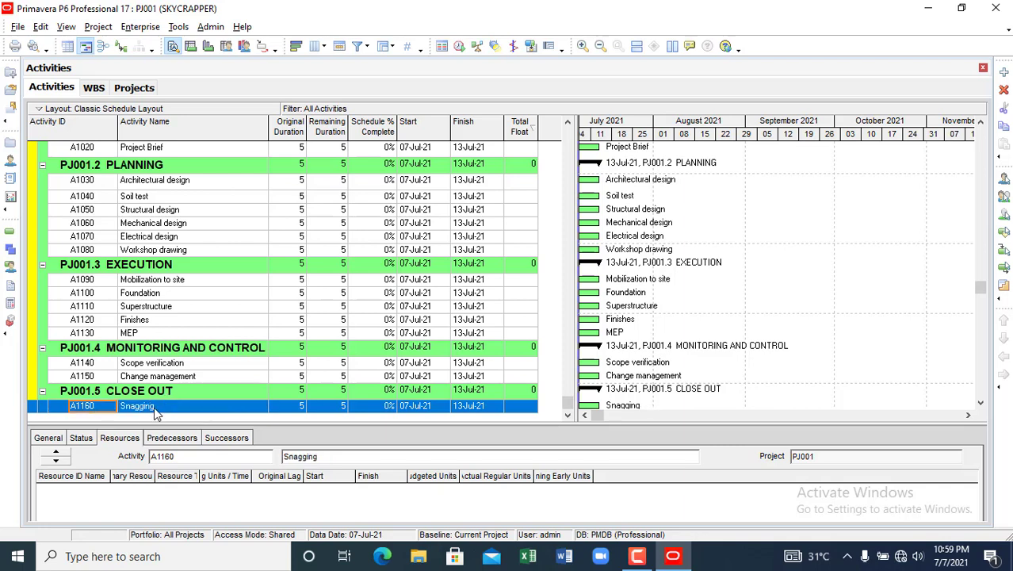
- Add a second CLOSE OUT activity named 'Commissioning and handing over'
{"action": "right_click", "coordinate": [156, 412]}
{"action": "left_click", "coordinate": [175, 424]}
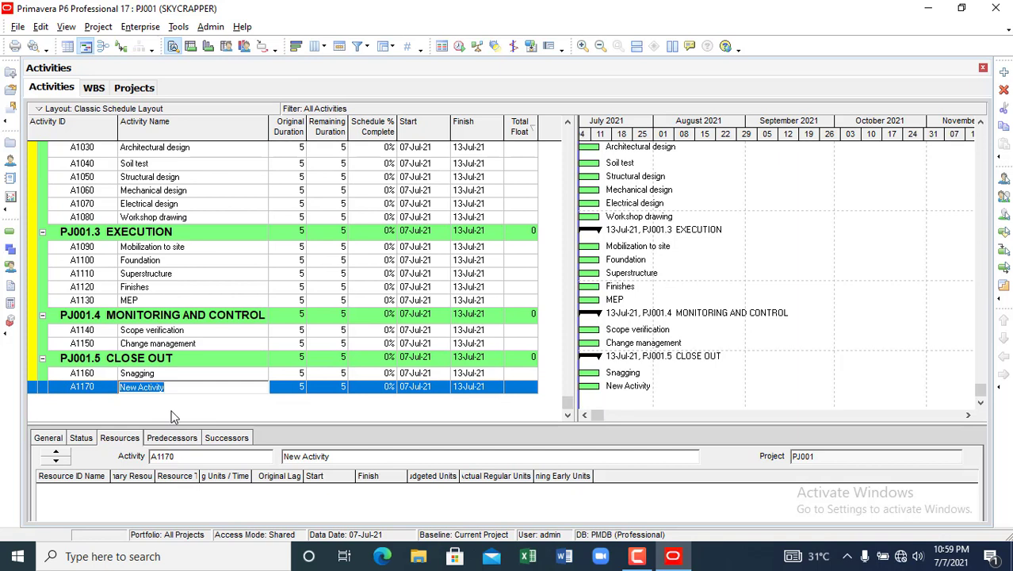
{"action": "type", "text": "Handing o"}
{"action": "type", "text": "ver"}
{"action": "type", "text": " an"}
{"action": "key", "text": "BackSpace"}
{"action": "key", "text": "BackSpace"}
{"action": "key", "text": "BackSpace"}
{"action": "key", "text": "BackSpace"}
{"action": "key", "text": "BackSpace"}
{"action": "key", "text": "BackSpace"}
{"action": "key", "text": "BackSpace"}
{"action": "key", "text": "BackSpace"}
{"action": "key", "text": "BackSpace"}
{"action": "key", "text": "BackSpace"}
{"action": "key", "text": "BackSpace"}
{"action": "key", "text": "BackSpace"}
{"action": "key", "text": "BackSpace"}
{"action": "key", "text": "BackSpace"}
{"action": "key", "text": "BackSpace"}
{"action": "type", "text": "Commissioing"}
{"action": "key", "text": "BackSpace"}
{"action": "key", "text": "BackSpace"}
{"action": "key", "text": "BackSpace"}
{"action": "key", "text": "BackSpace"}
{"action": "key", "text": "BackSpace"}
{"action": "key", "text": "BackSpace"}
{"action": "key", "text": "BackSpace"}
{"action": "type", "text": "oning and "}
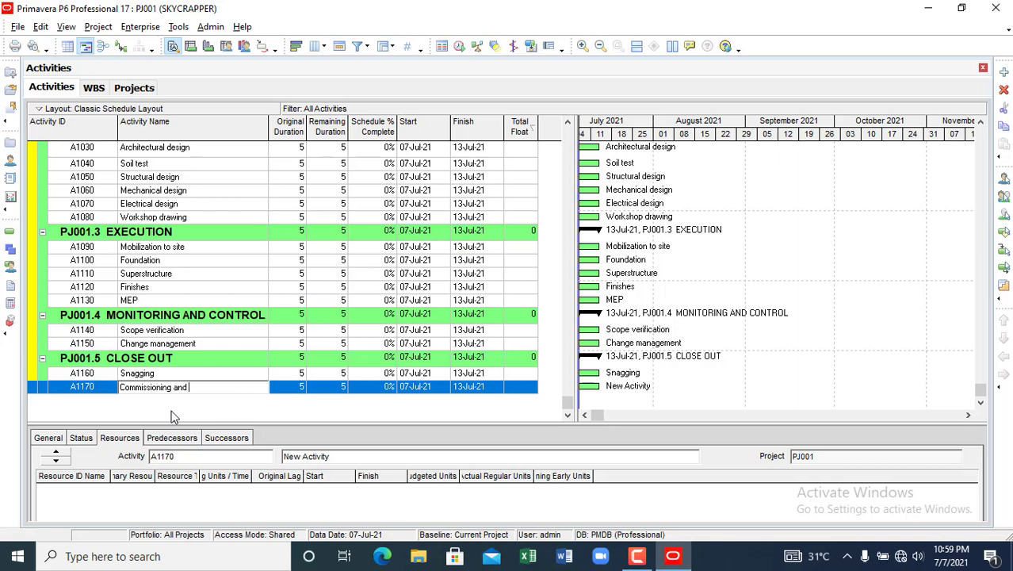
{"action": "type", "text": "handing over"}
{"action": "key", "text": "Return"}
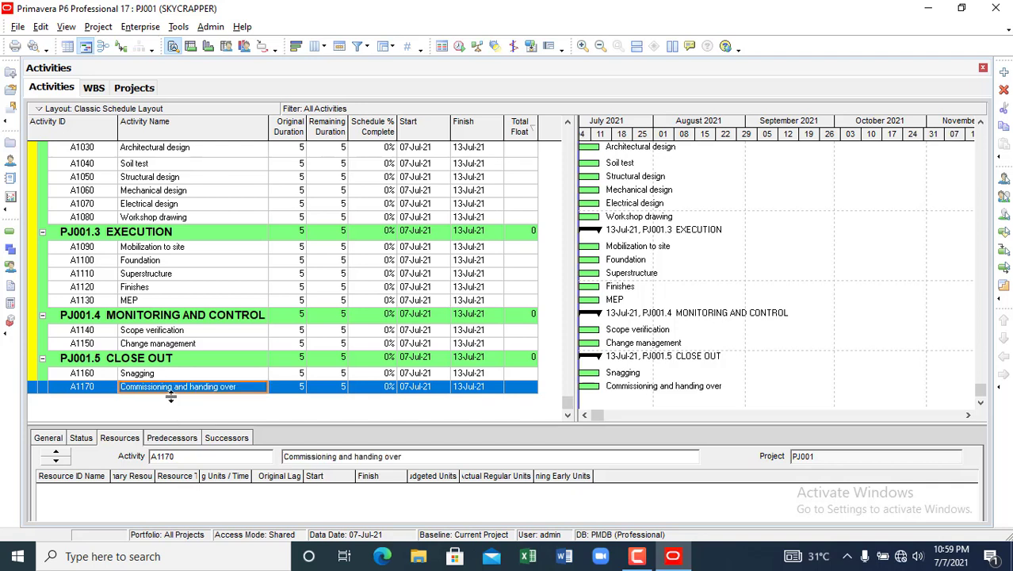
- Add a third CLOSE OUT activity and start naming it 'Project Close out'
{"action": "right_click", "coordinate": [185, 405]}
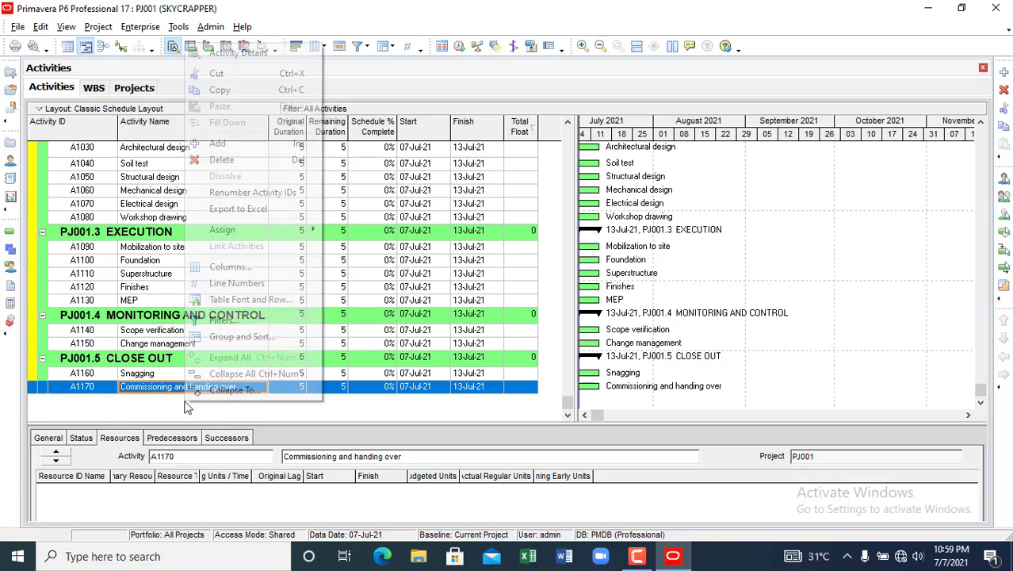
{"action": "left_click", "coordinate": [230, 143]}
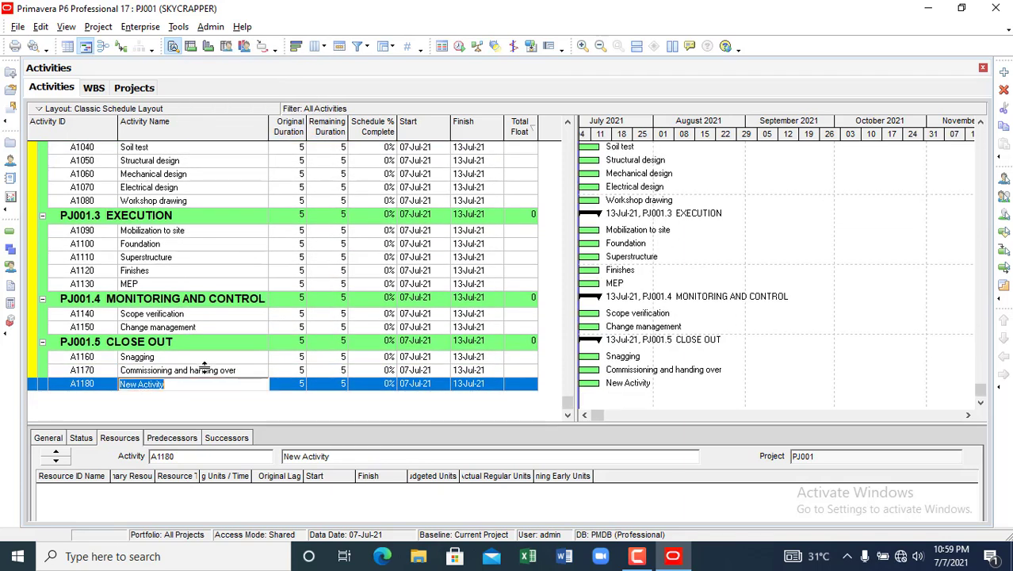
{"action": "type", "text": "P"}
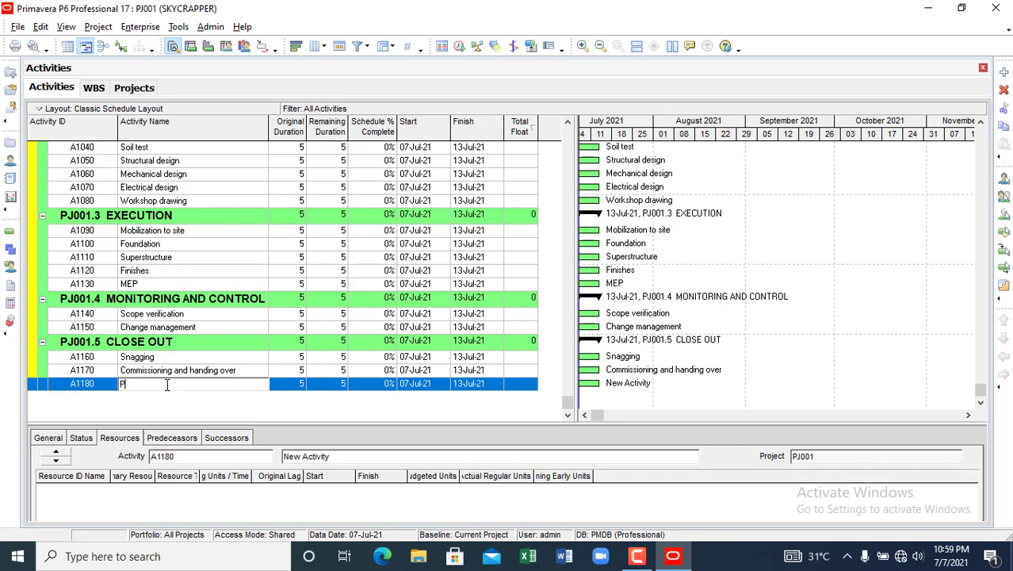
{"action": "type", "text": "roject Closeout"}
{"action": "left_click", "coordinate": [194, 257]}
{"action": "scroll", "coordinate": [179, 319], "scroll_direction": "up", "scroll_amount": 1}
{"action": "scroll", "coordinate": [179, 319], "scroll_direction": "up", "scroll_amount": 1}
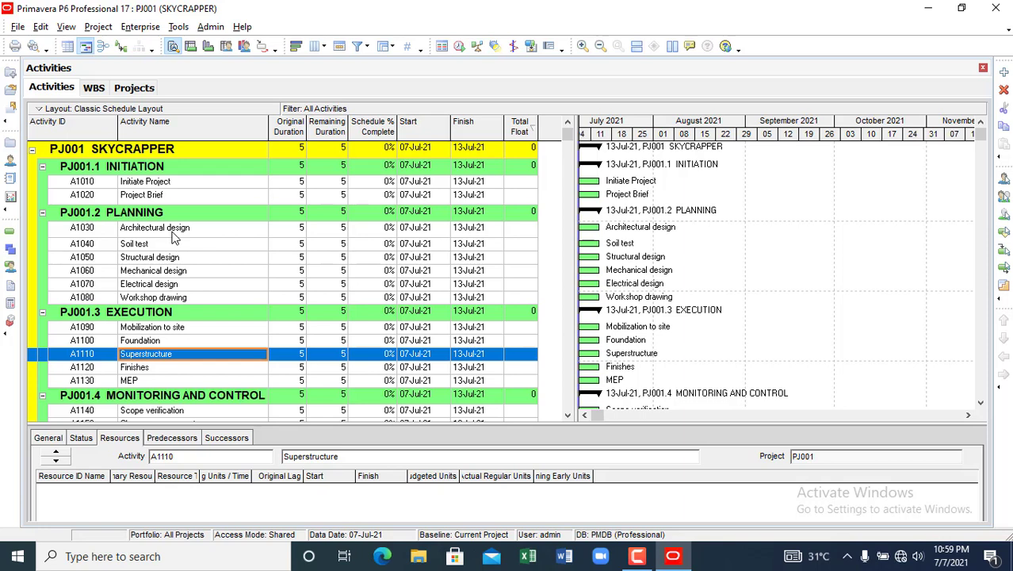
{"action": "left_click", "coordinate": [193, 199]}
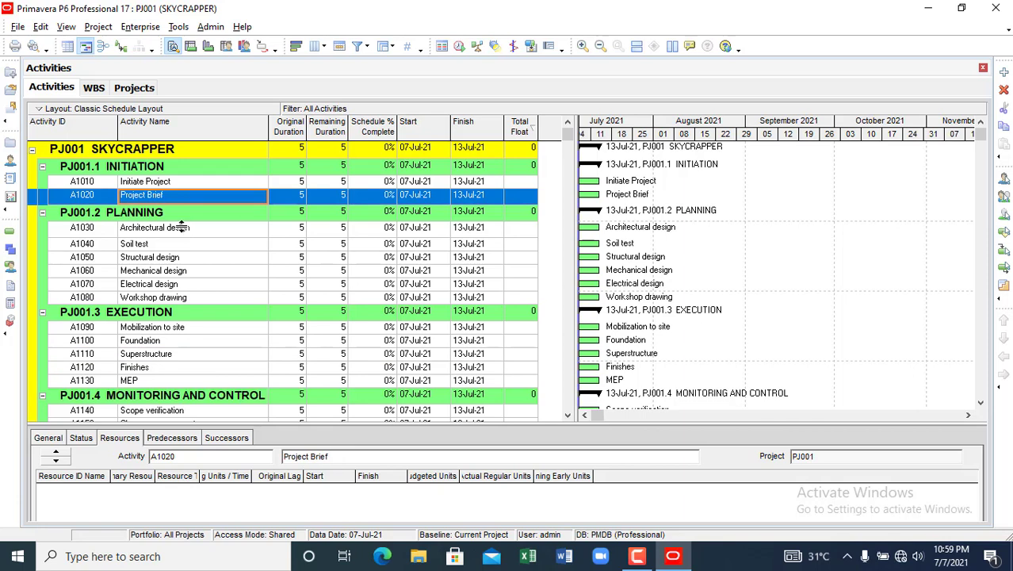
{"action": "scroll", "coordinate": [184, 238], "scroll_direction": "down", "scroll_amount": 2}
{"action": "scroll", "coordinate": [187, 289], "scroll_direction": "up", "scroll_amount": 2}
{"action": "left_click", "coordinate": [168, 183]}
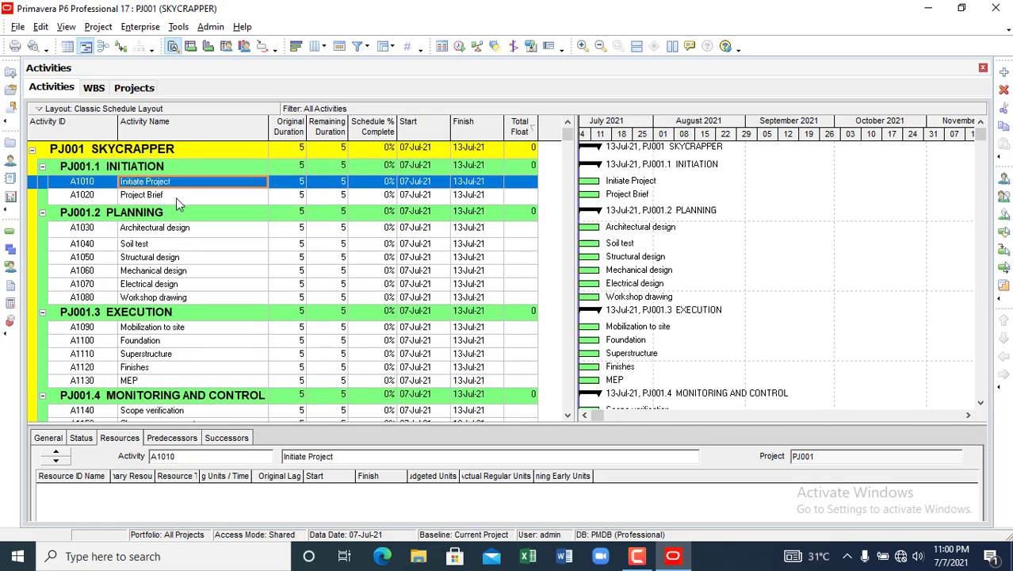
{"action": "left_click", "coordinate": [176, 197]}
{"action": "left_click", "coordinate": [171, 228]}
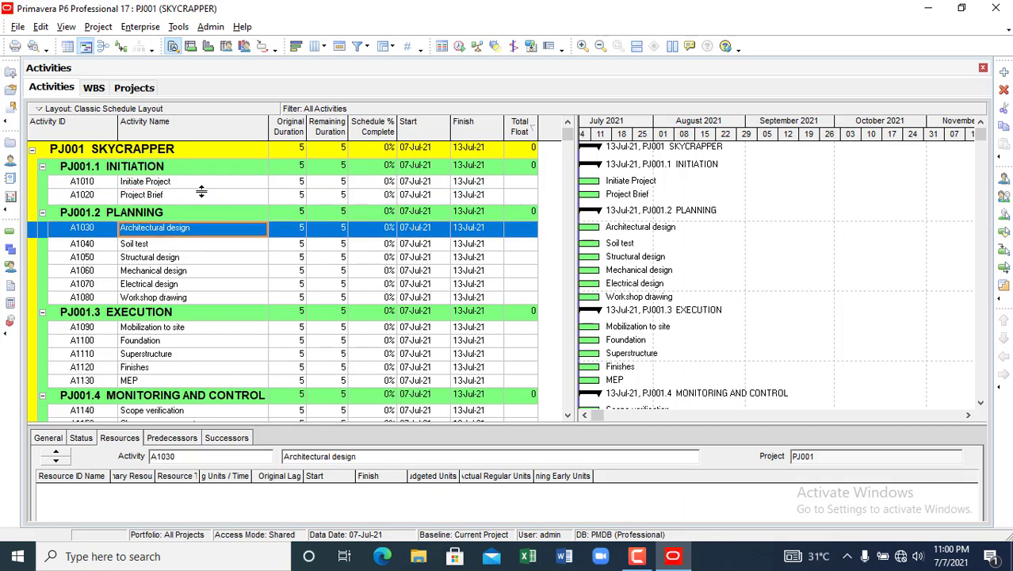
{"action": "left_click", "coordinate": [165, 199]}
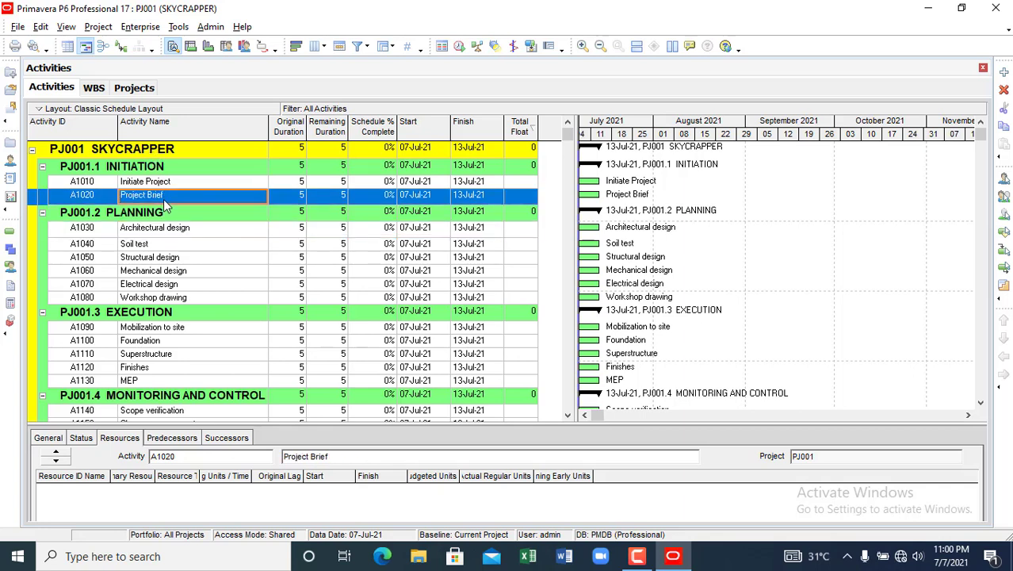
{"action": "left_click", "coordinate": [163, 231]}
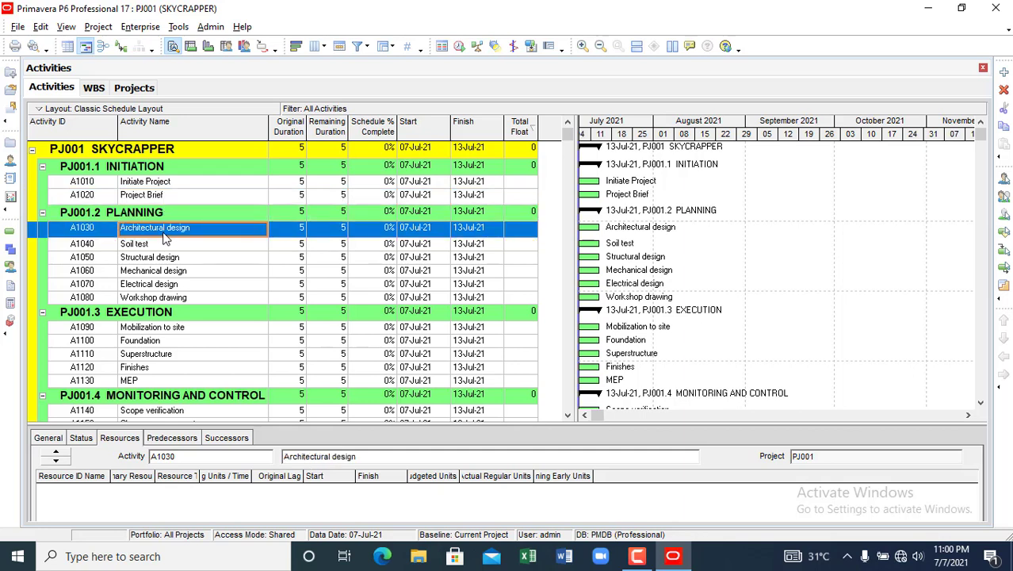
{"action": "left_click", "coordinate": [159, 246]}
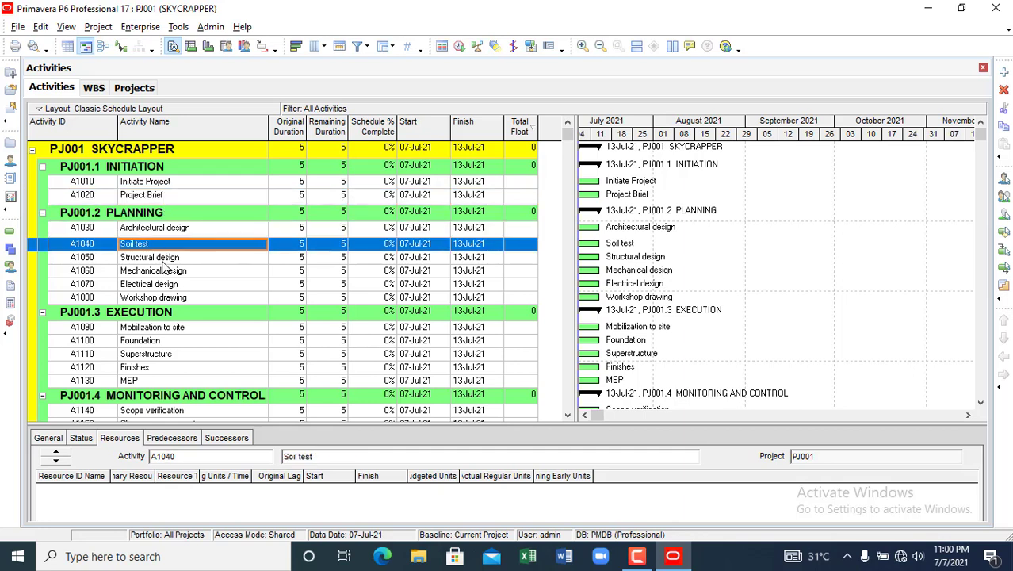
{"action": "left_click", "coordinate": [163, 261]}
{"action": "left_click", "coordinate": [168, 272]}
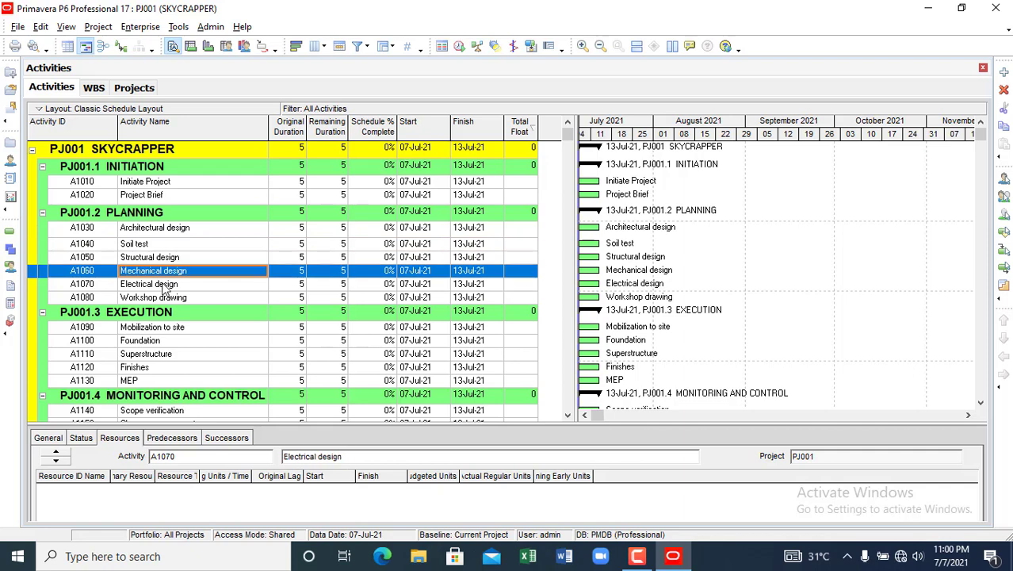
{"action": "left_click", "coordinate": [170, 284]}
{"action": "left_click", "coordinate": [173, 297]}
{"action": "scroll", "coordinate": [171, 316], "scroll_direction": "down", "scroll_amount": 1}
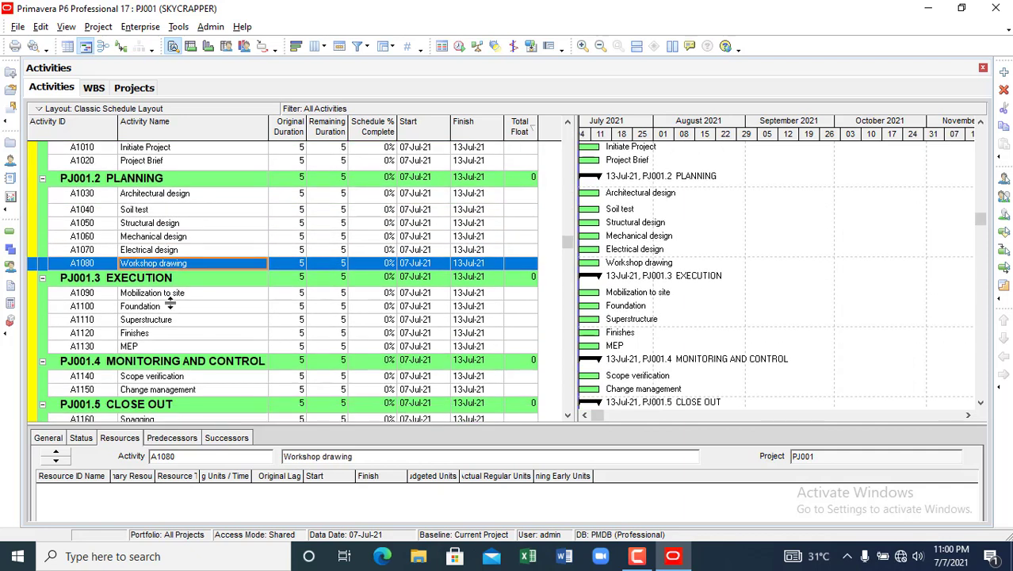
{"action": "left_click", "coordinate": [161, 293]}
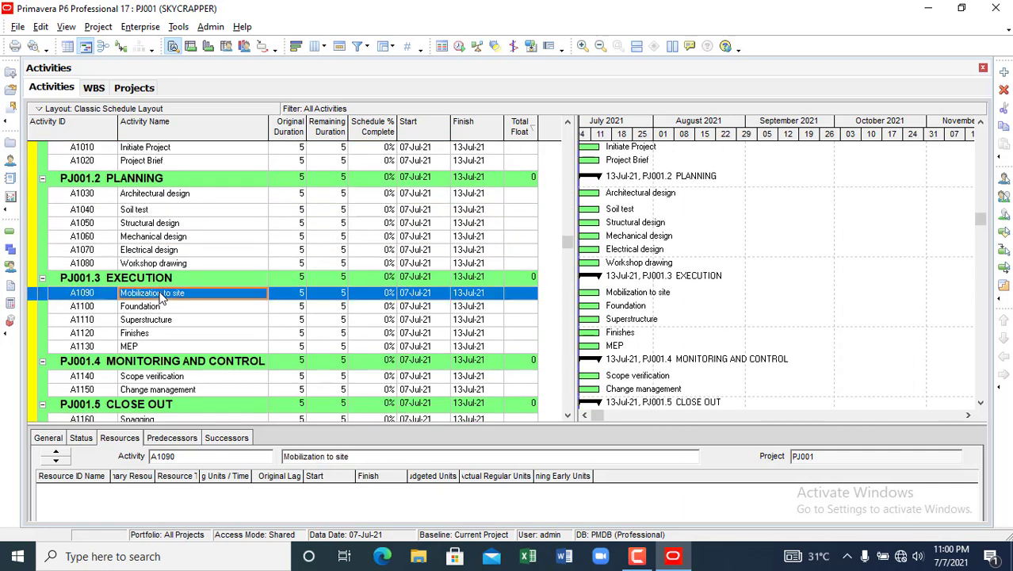
{"action": "left_click", "coordinate": [170, 309]}
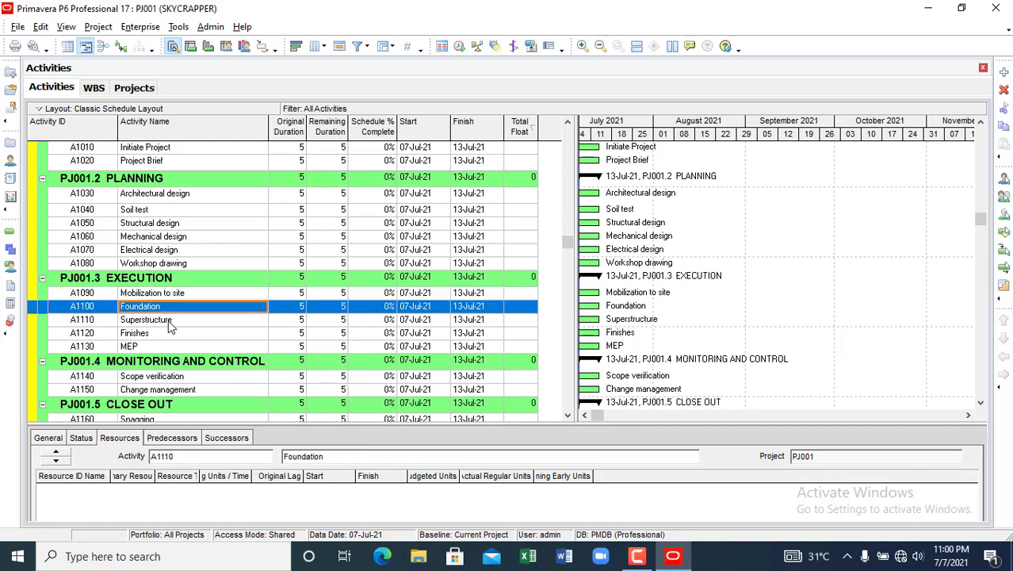
{"action": "left_click", "coordinate": [171, 320]}
{"action": "left_click", "coordinate": [166, 334]}
{"action": "left_click", "coordinate": [161, 348]}
{"action": "scroll", "coordinate": [163, 337], "scroll_direction": "down", "scroll_amount": 1}
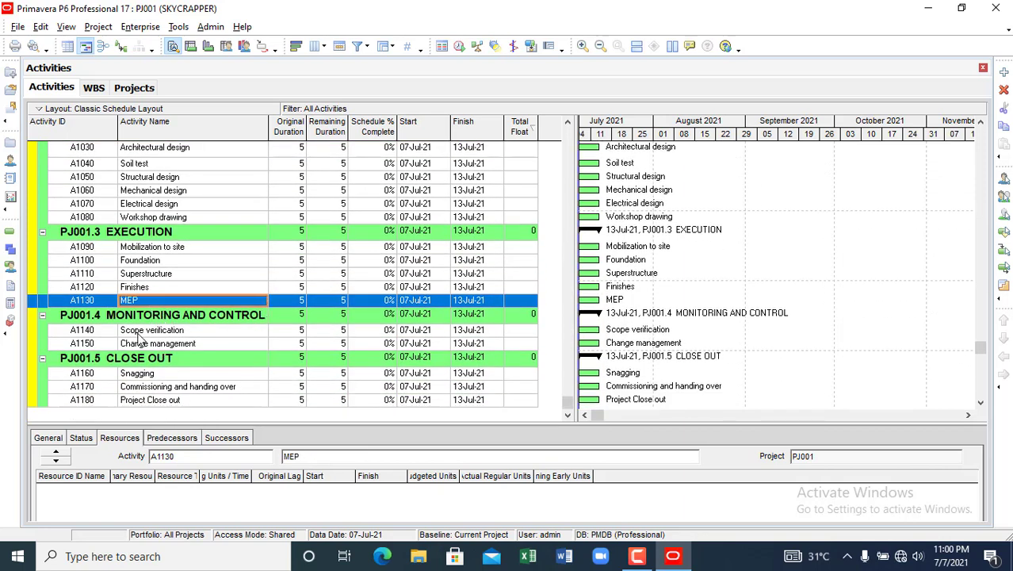
{"action": "left_click", "coordinate": [140, 332]}
{"action": "left_click", "coordinate": [164, 347]}
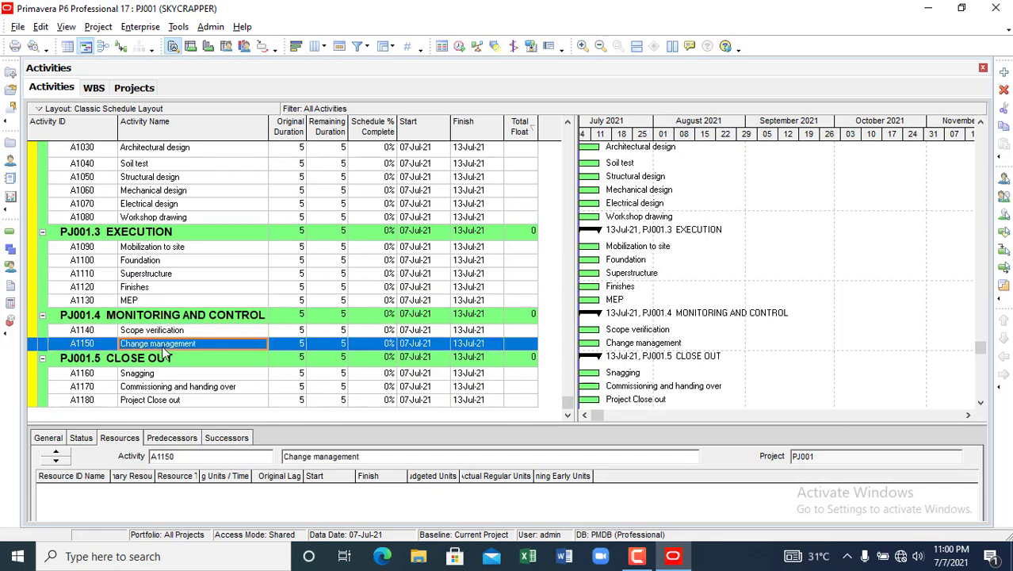
{"action": "left_click", "coordinate": [145, 376]}
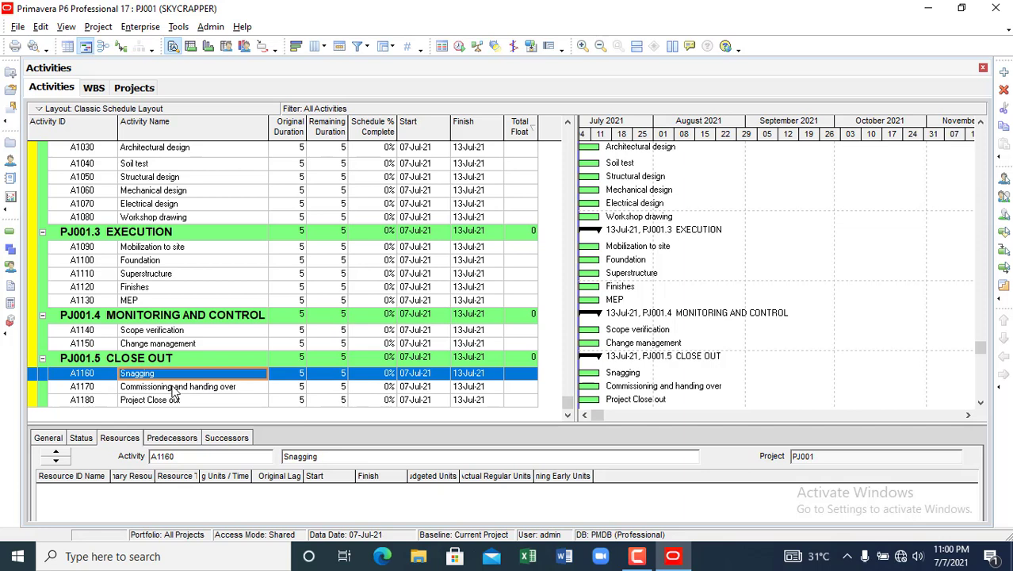
{"action": "left_click", "coordinate": [173, 389]}
{"action": "left_click", "coordinate": [164, 402]}
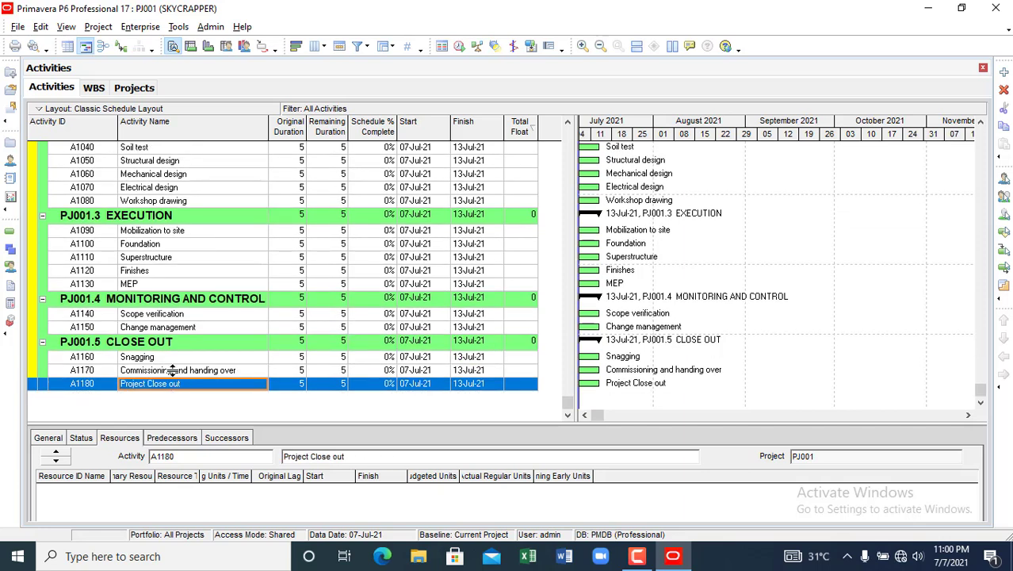
{"action": "scroll", "coordinate": [263, 228], "scroll_direction": "up", "scroll_amount": 3}
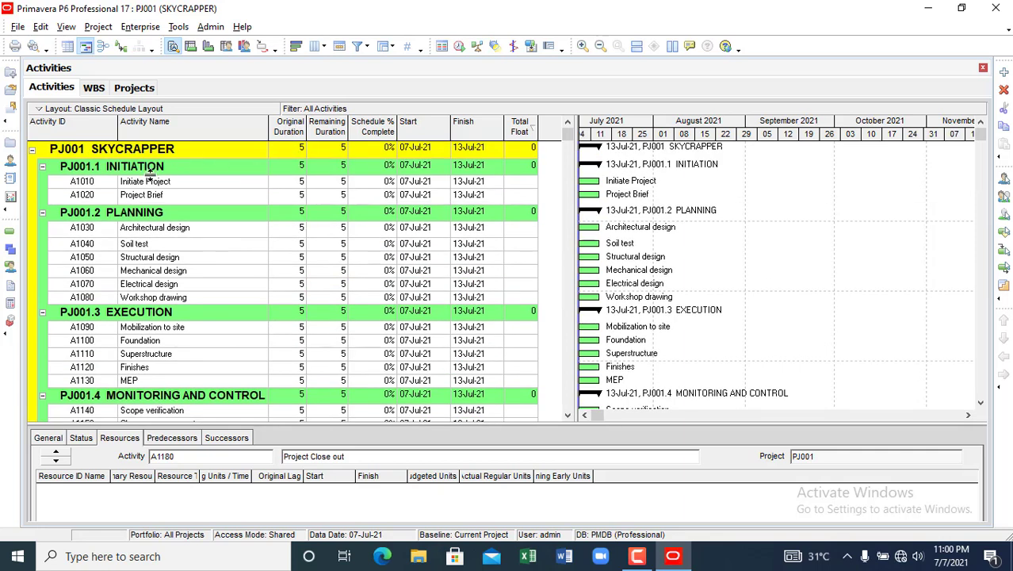
{"action": "left_click", "coordinate": [296, 182]}
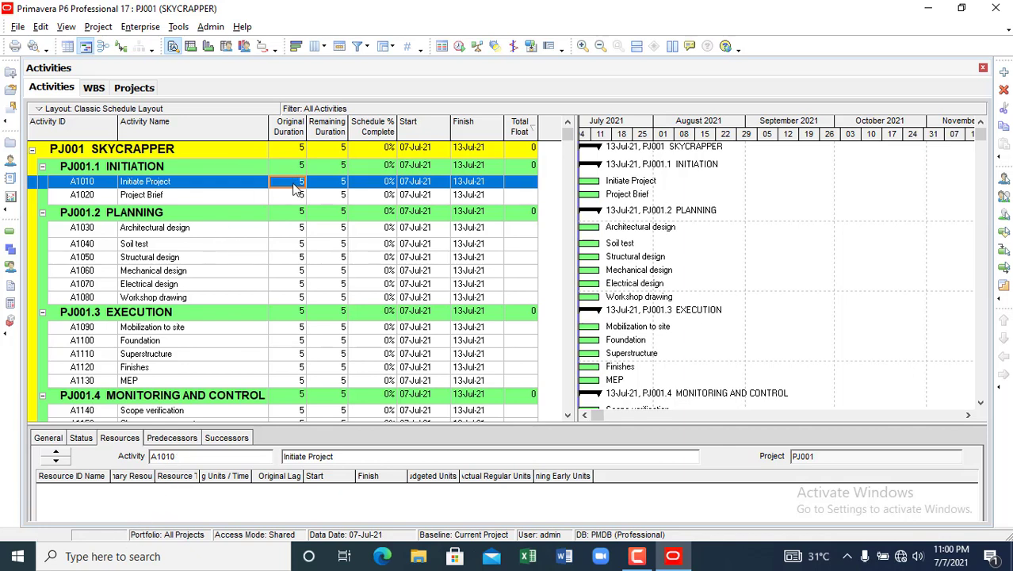
{"action": "left_click", "coordinate": [82, 440]}
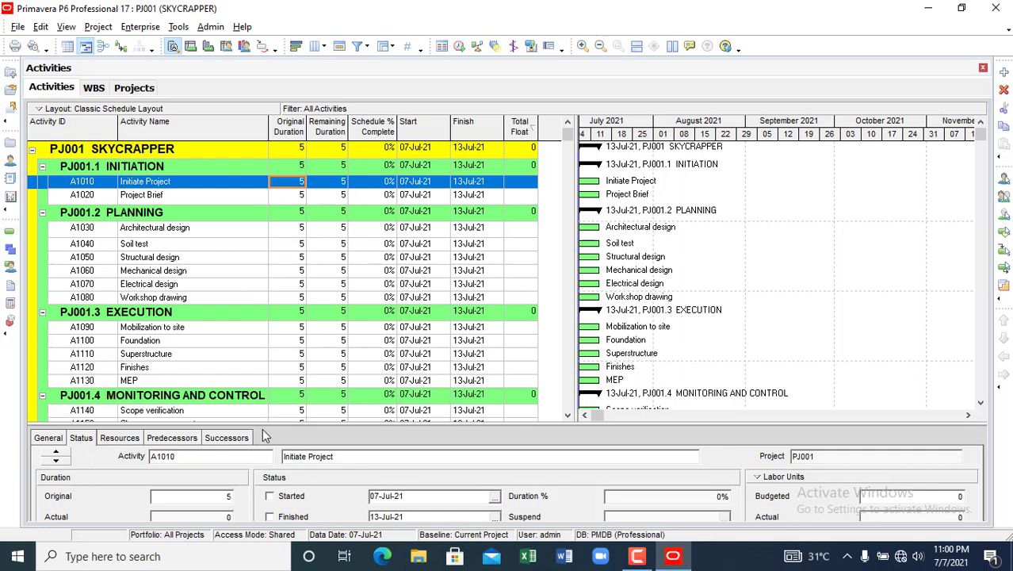
{"action": "left_click_drag", "start_coordinate": [264, 425], "coordinate": [279, 301]}
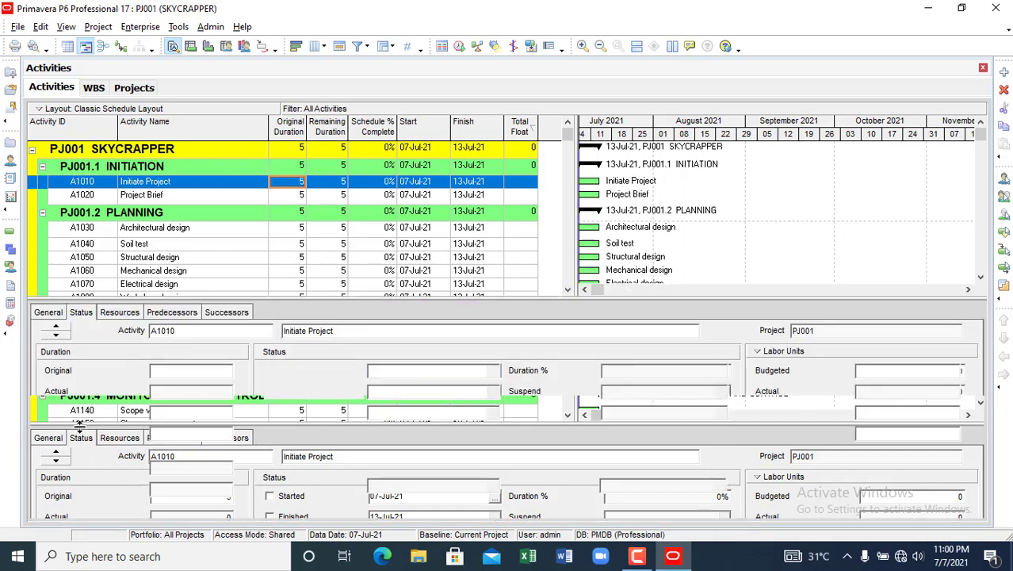
{"action": "left_click", "coordinate": [48, 316]}
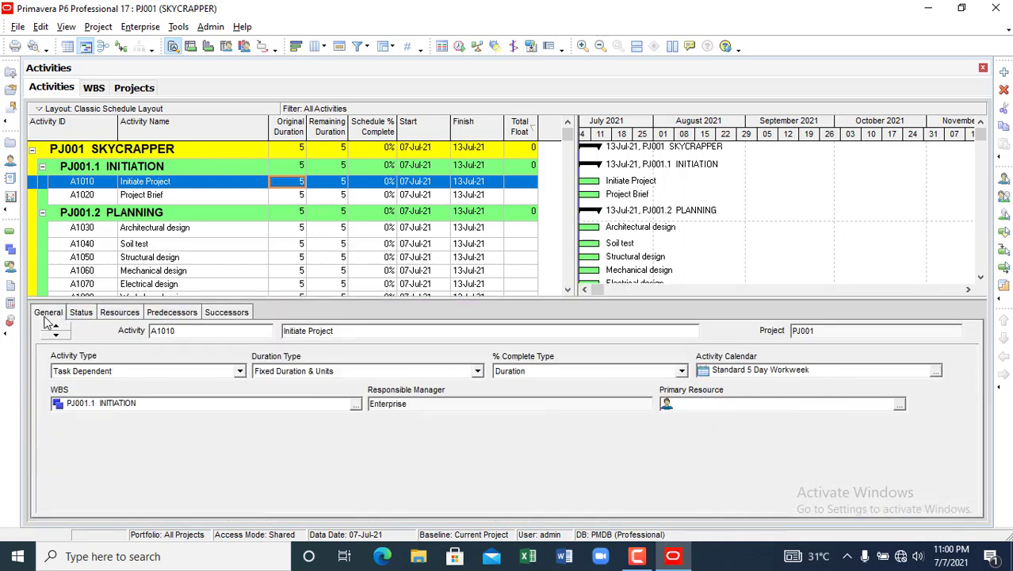
{"action": "left_click", "coordinate": [240, 371]}
{"action": "left_click", "coordinate": [314, 455]}
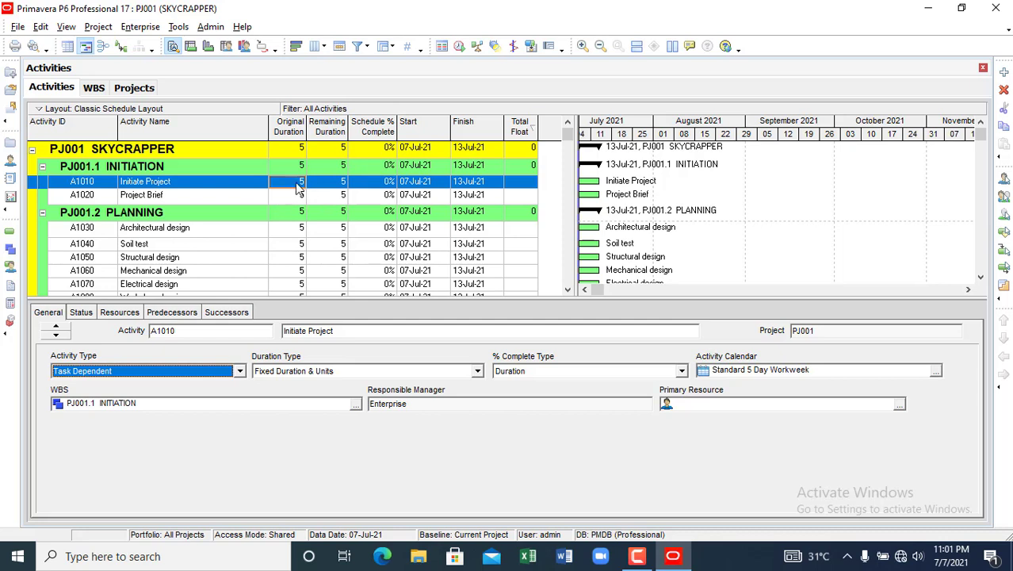
{"action": "left_click", "coordinate": [177, 187]}
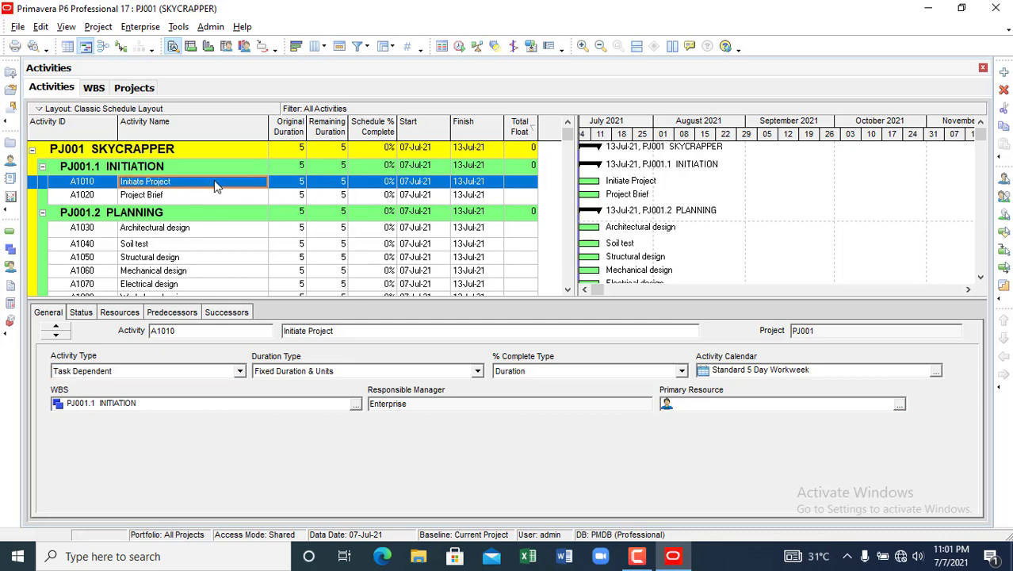
{"action": "left_click", "coordinate": [287, 184]}
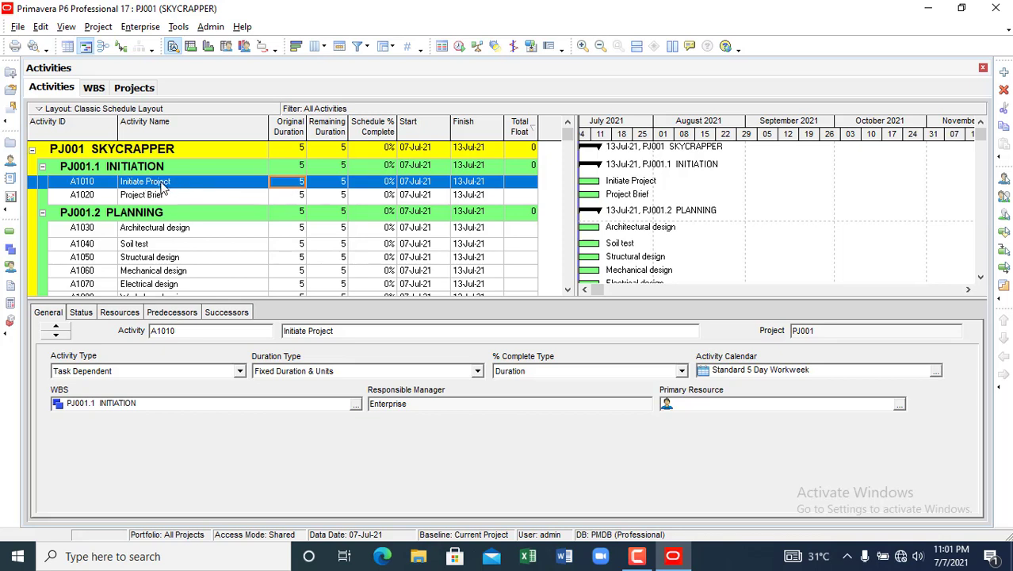
{"action": "left_click", "coordinate": [241, 184]}
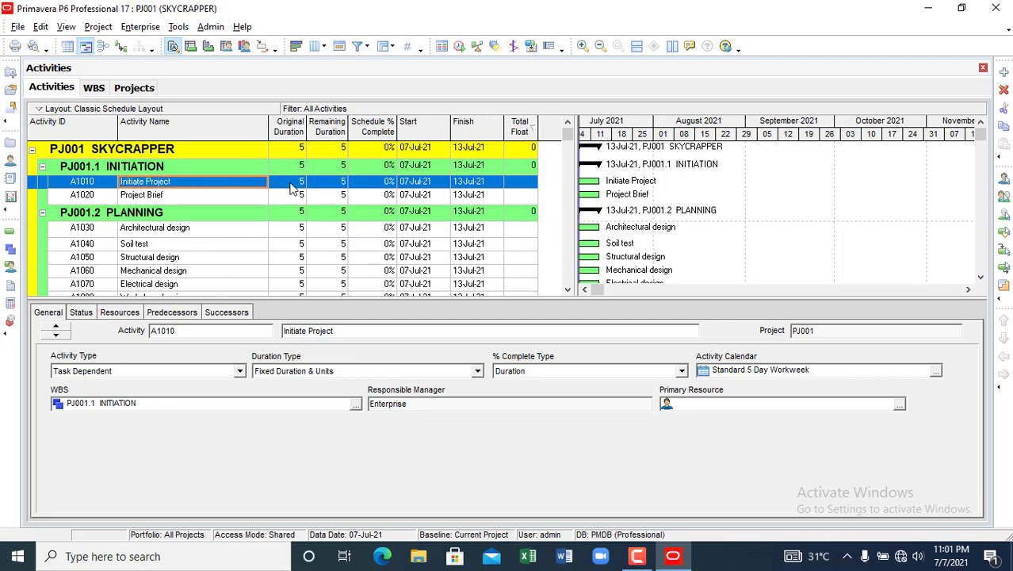
{"action": "left_click", "coordinate": [289, 184]}
{"action": "left_click", "coordinate": [242, 183]}
{"action": "left_click", "coordinate": [283, 187]}
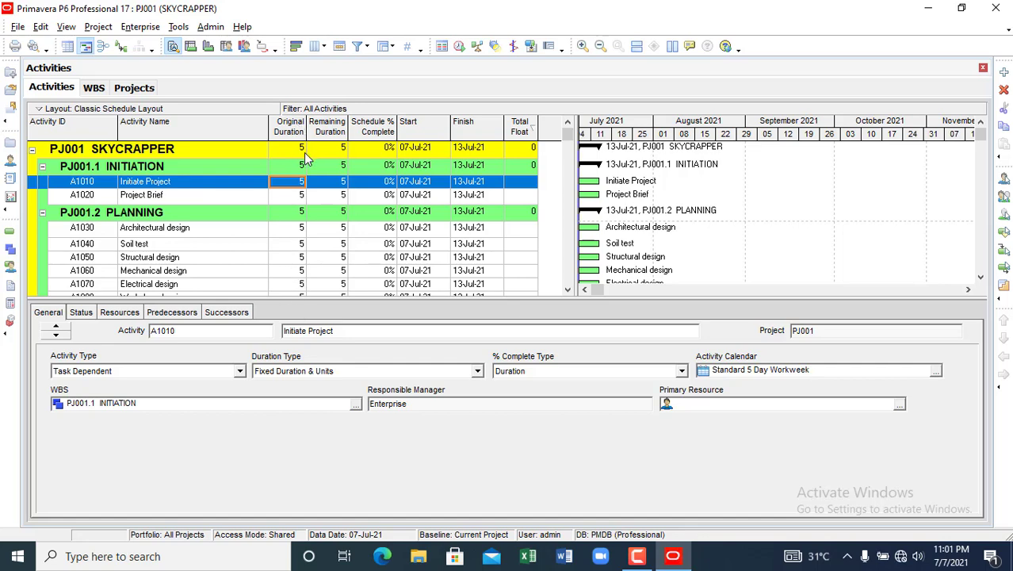
{"action": "scroll", "coordinate": [299, 238], "scroll_direction": "down", "scroll_amount": 2}
{"action": "scroll", "coordinate": [298, 255], "scroll_direction": "down", "scroll_amount": 3}
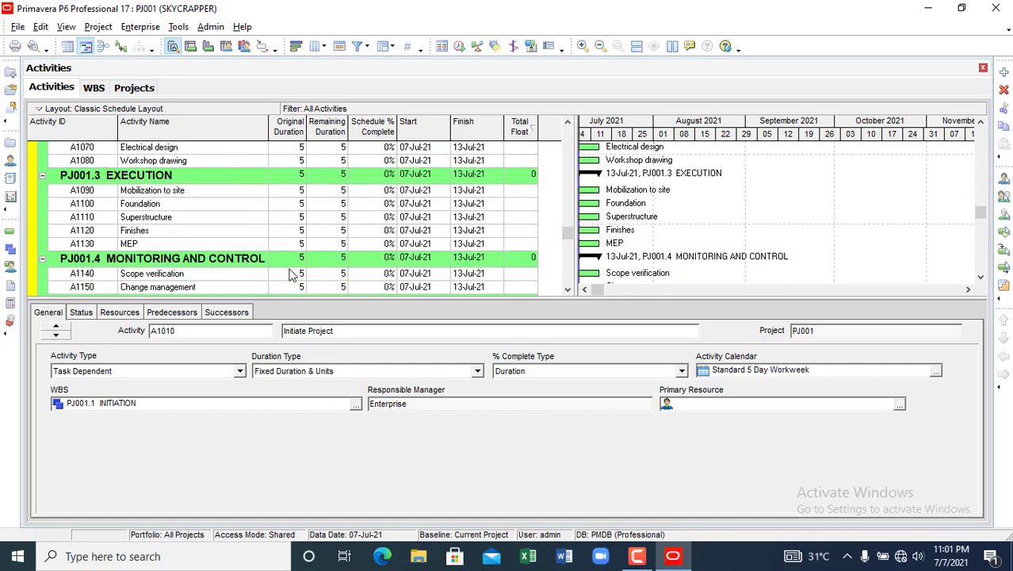
{"action": "scroll", "coordinate": [299, 238], "scroll_direction": "up", "scroll_amount": 5}
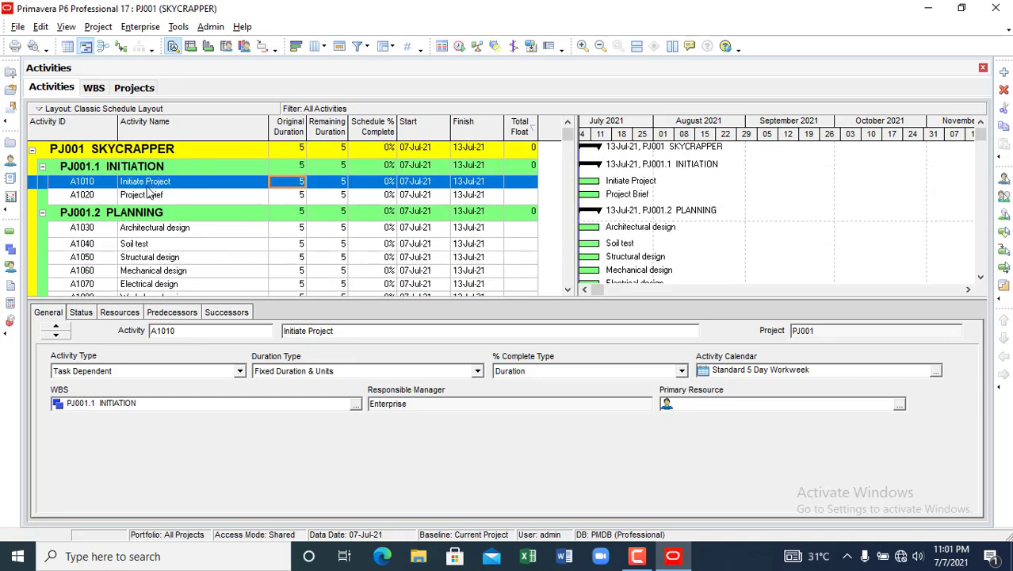
{"action": "left_click", "coordinate": [147, 183]}
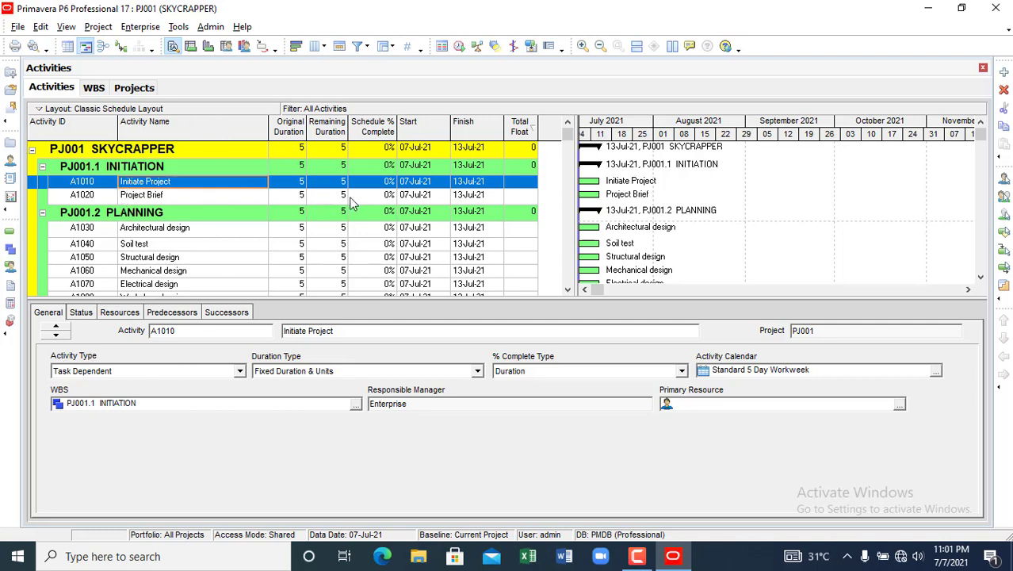
- Change Initiate Project (A1010) to a Start Milestone and reselect it to verify
{"action": "left_click", "coordinate": [240, 372]}
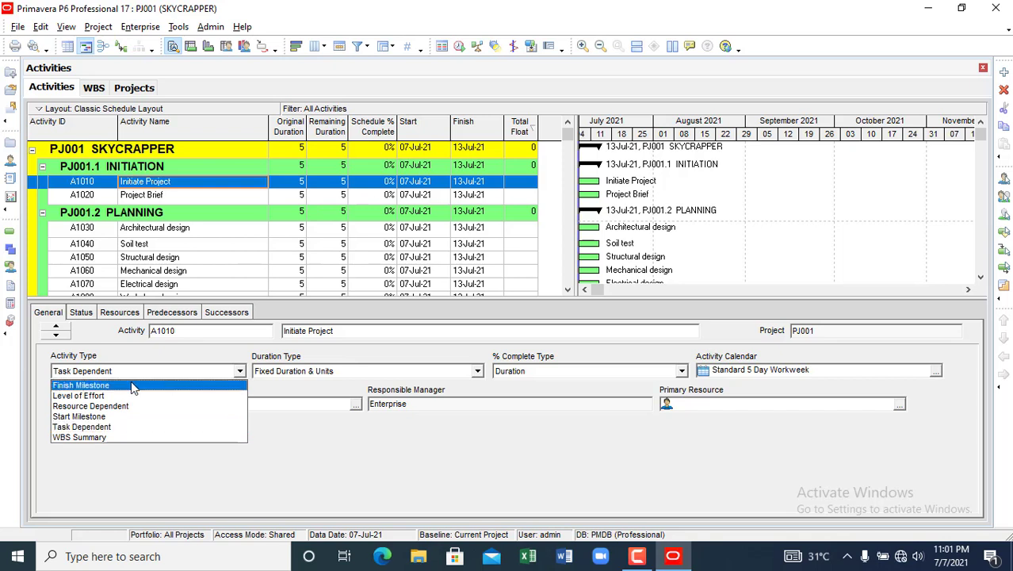
{"action": "left_click", "coordinate": [125, 417]}
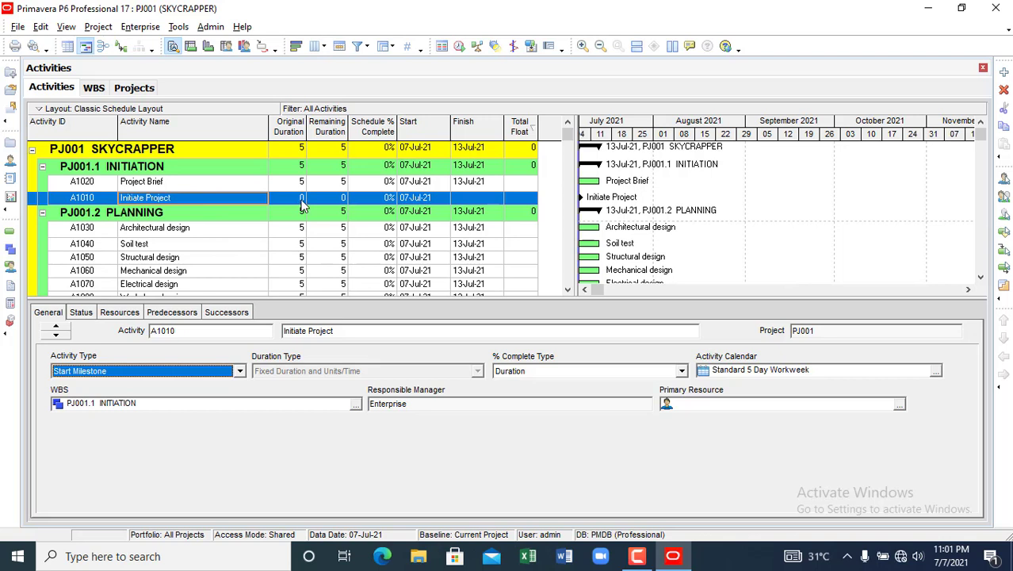
{"action": "left_click", "coordinate": [180, 185]}
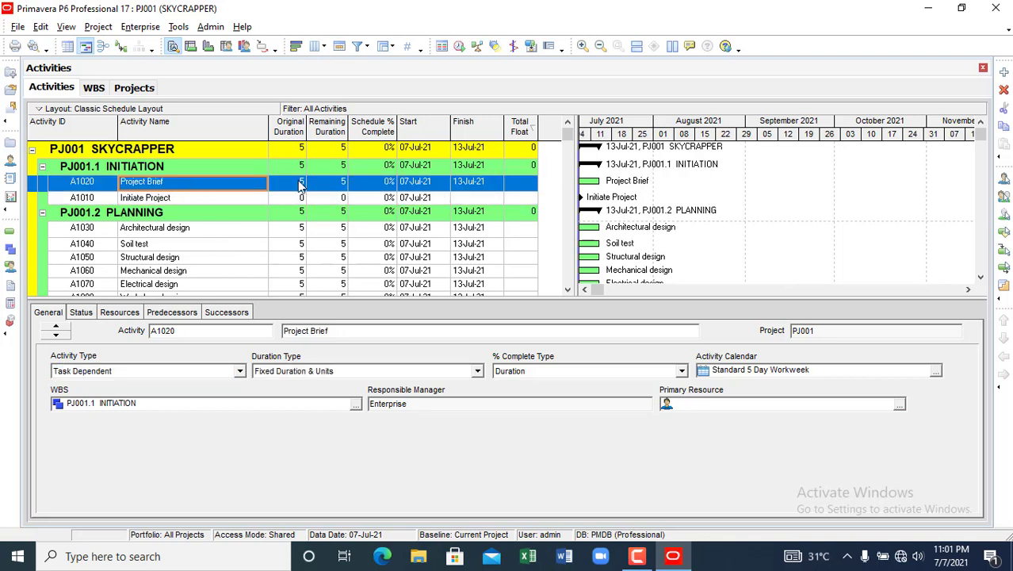
{"action": "left_click", "coordinate": [73, 203]}
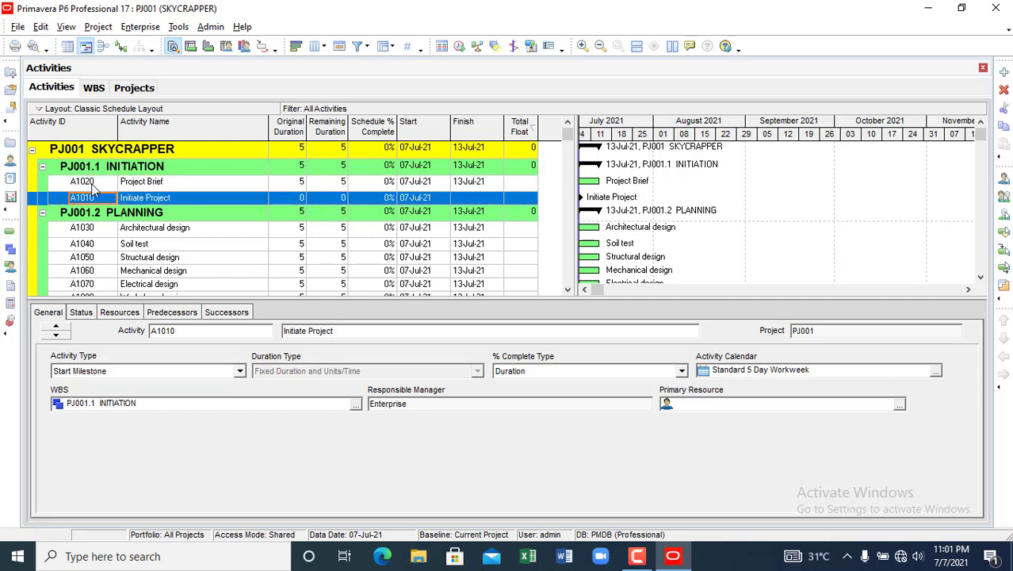
- Set original durations: Project Brief 10, Architectural design 14, Soil test 12 days
{"action": "left_click", "coordinate": [94, 183]}
{"action": "left_click", "coordinate": [287, 184]}
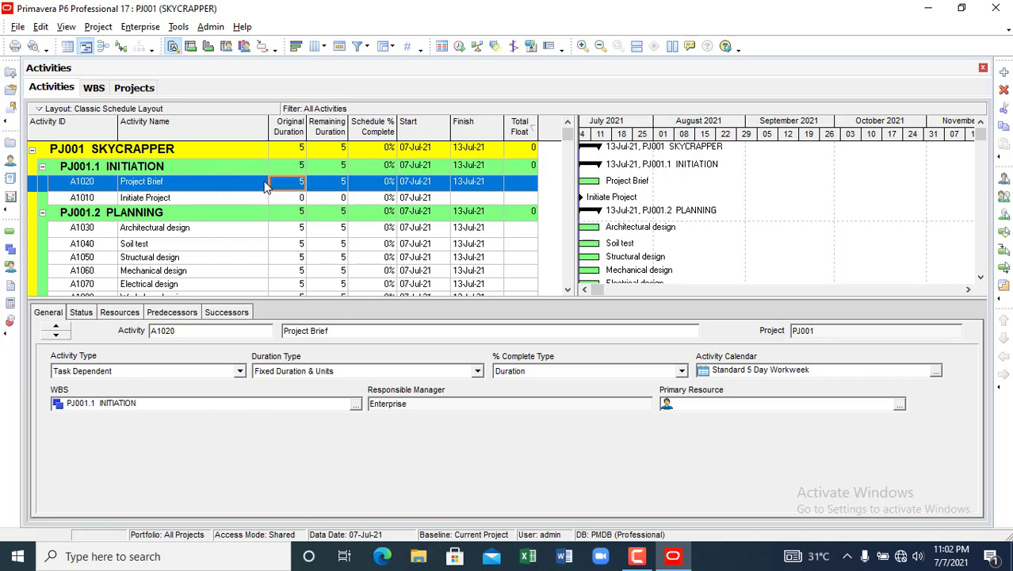
{"action": "type", "text": "1"}
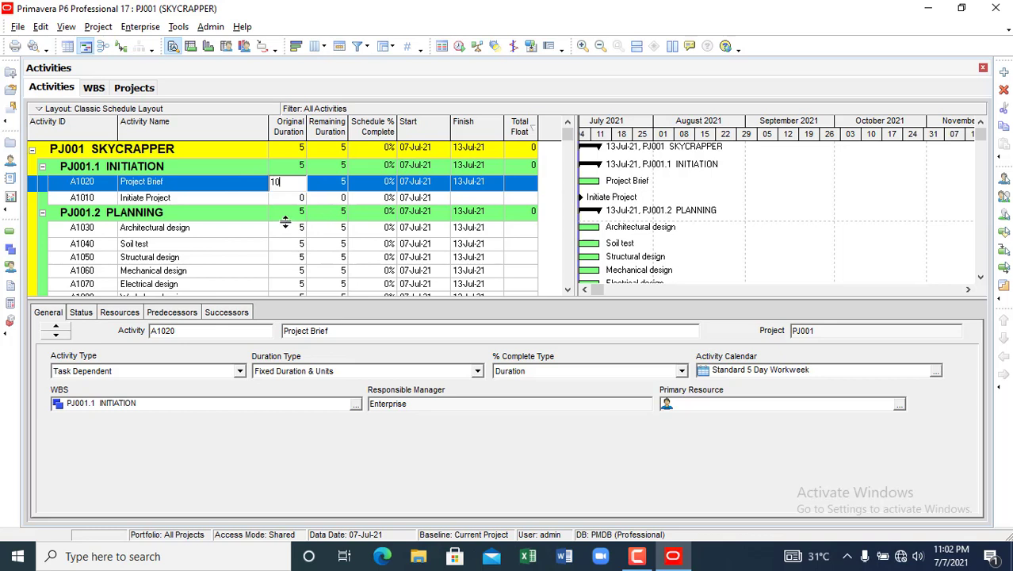
{"action": "type", "text": "0"}
{"action": "left_click", "coordinate": [281, 233]}
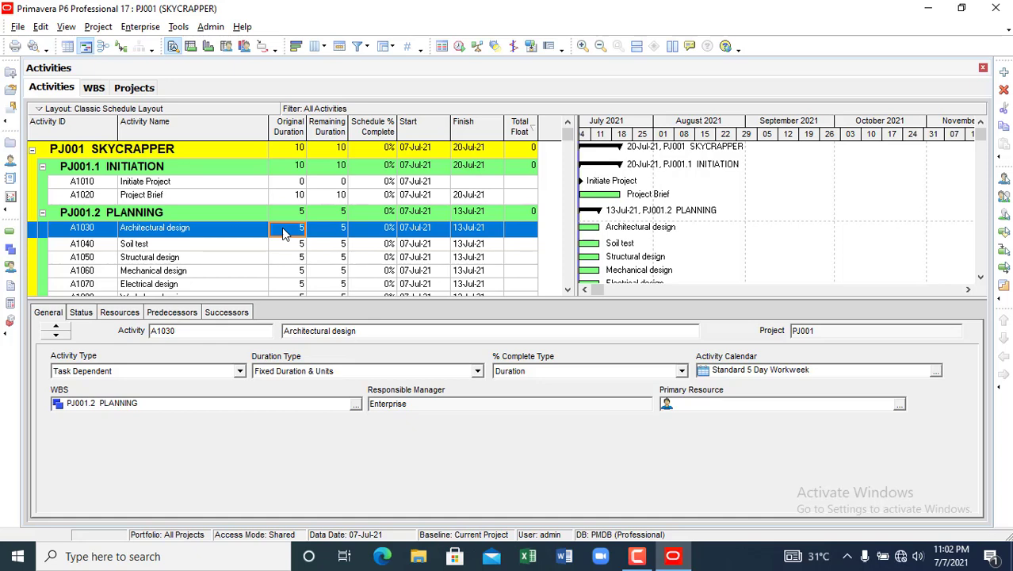
{"action": "left_click", "coordinate": [284, 230]}
{"action": "type", "text": "14"}
{"action": "key", "text": "Return"}
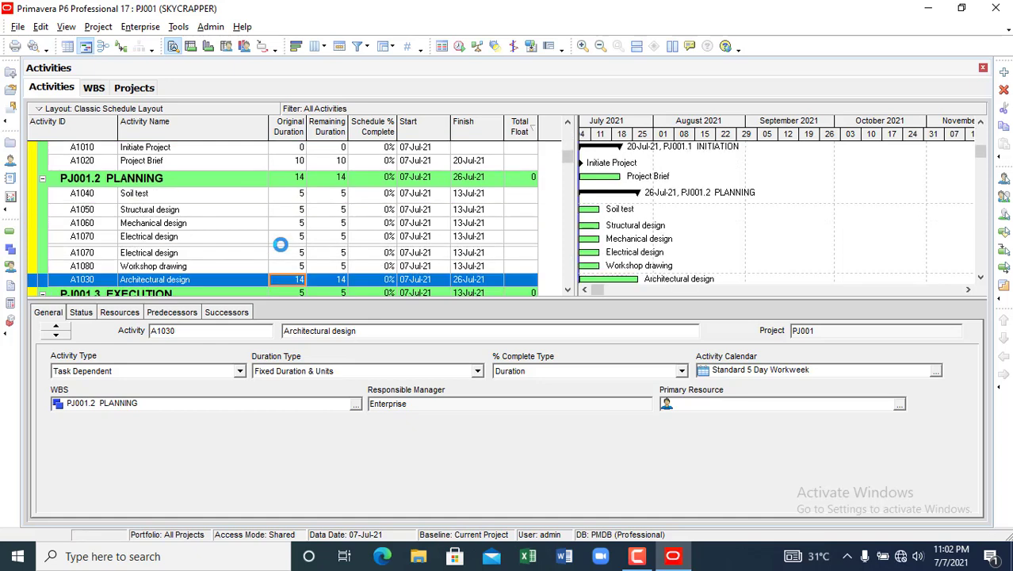
{"action": "left_click", "coordinate": [286, 198]}
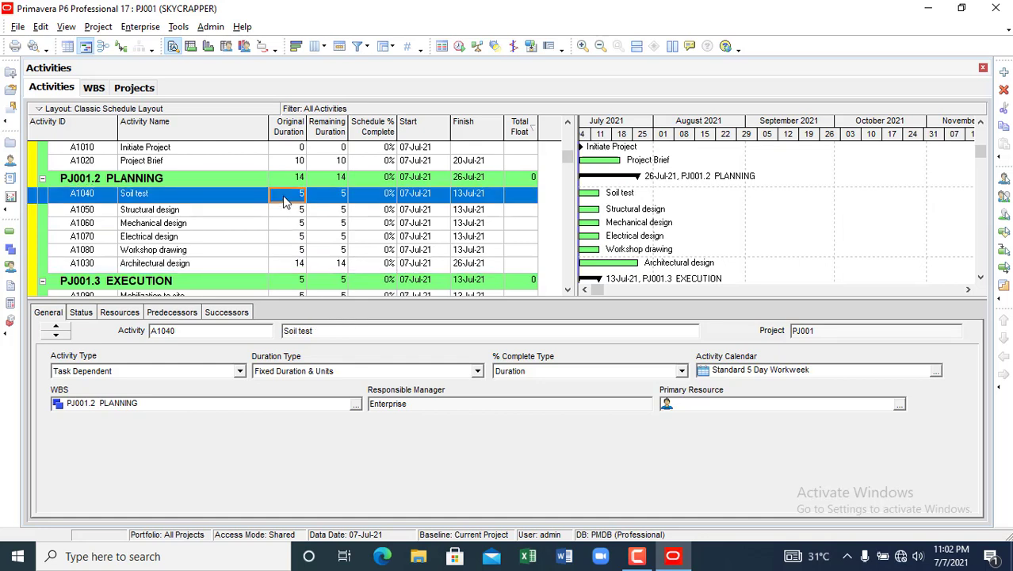
{"action": "type", "text": "12"}
{"action": "key", "text": "Return"}
{"action": "left_click", "coordinate": [287, 212]}
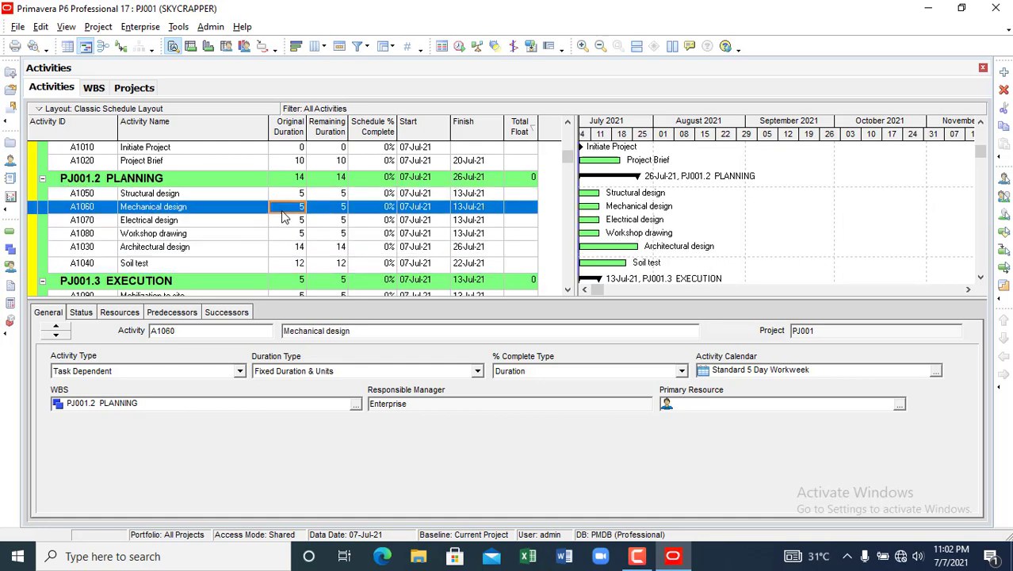
- Set Structural, Mechanical, Electrical design and Workshop drawing to 12 days; sort by original duration
{"action": "scroll", "coordinate": [285, 211], "scroll_direction": "up", "scroll_amount": 1}
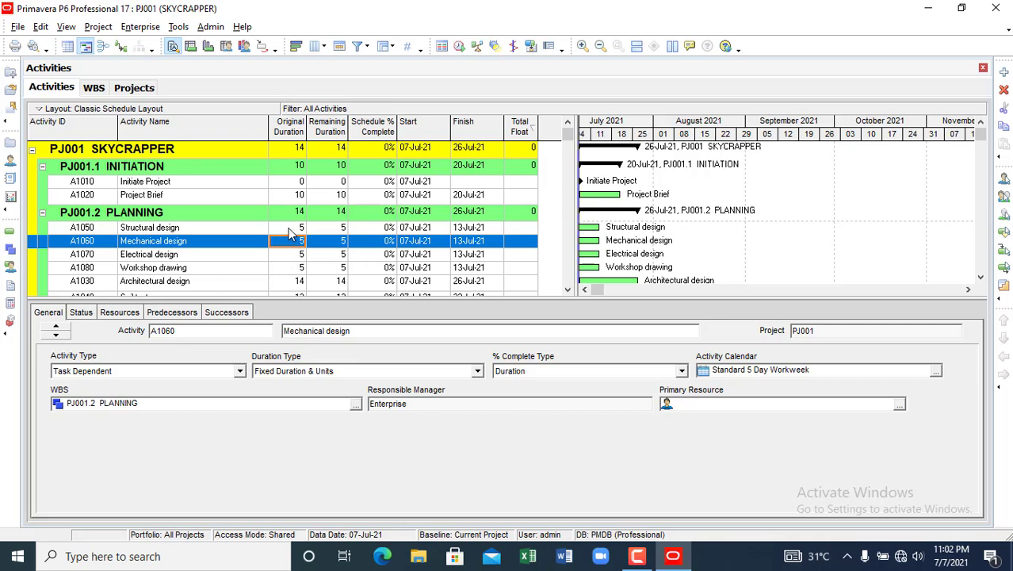
{"action": "left_click", "coordinate": [291, 229]}
{"action": "type", "text": "12"}
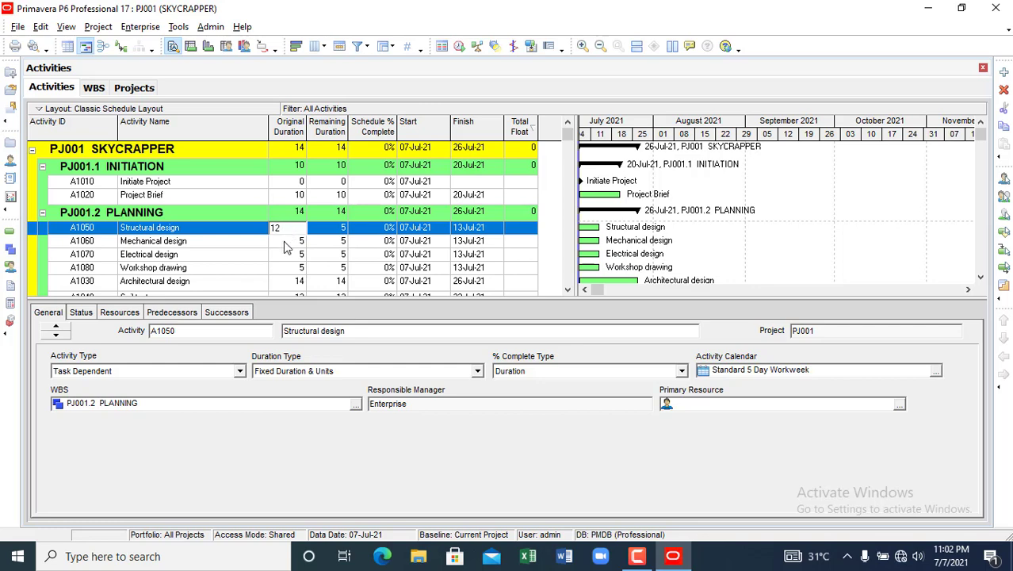
{"action": "key", "text": "Return"}
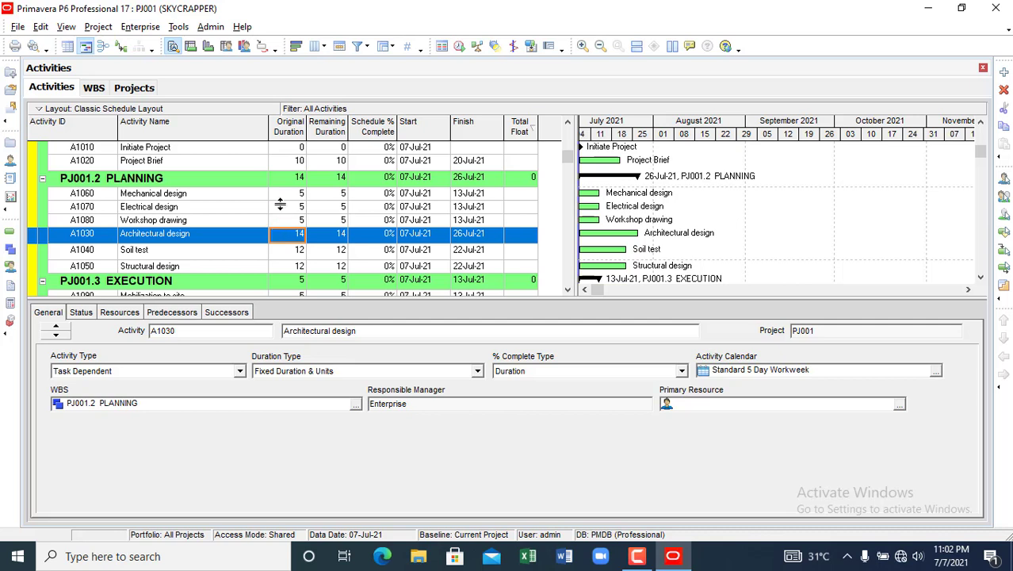
{"action": "left_click", "coordinate": [282, 195]}
{"action": "type", "text": "12"}
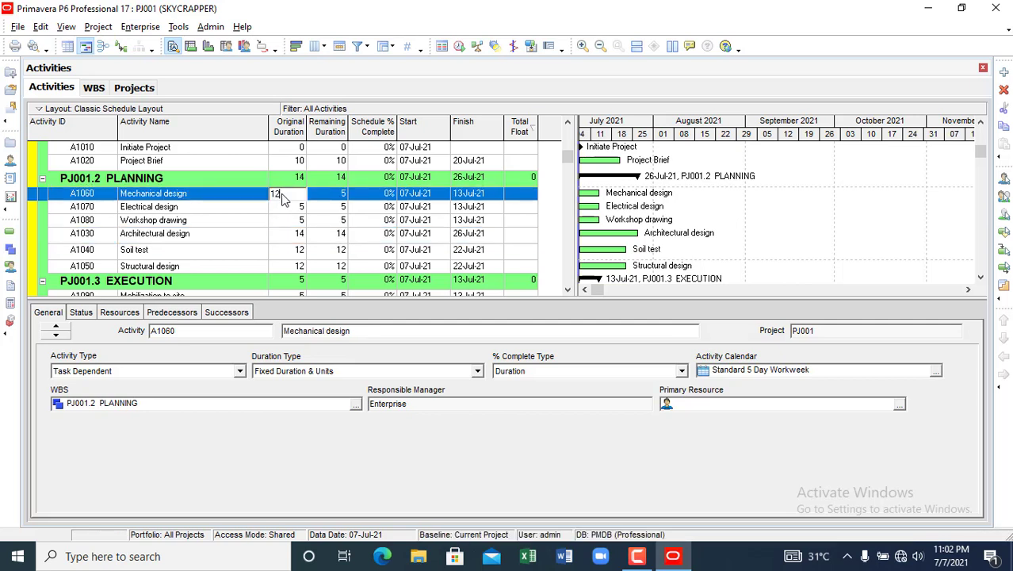
{"action": "left_click", "coordinate": [280, 216]}
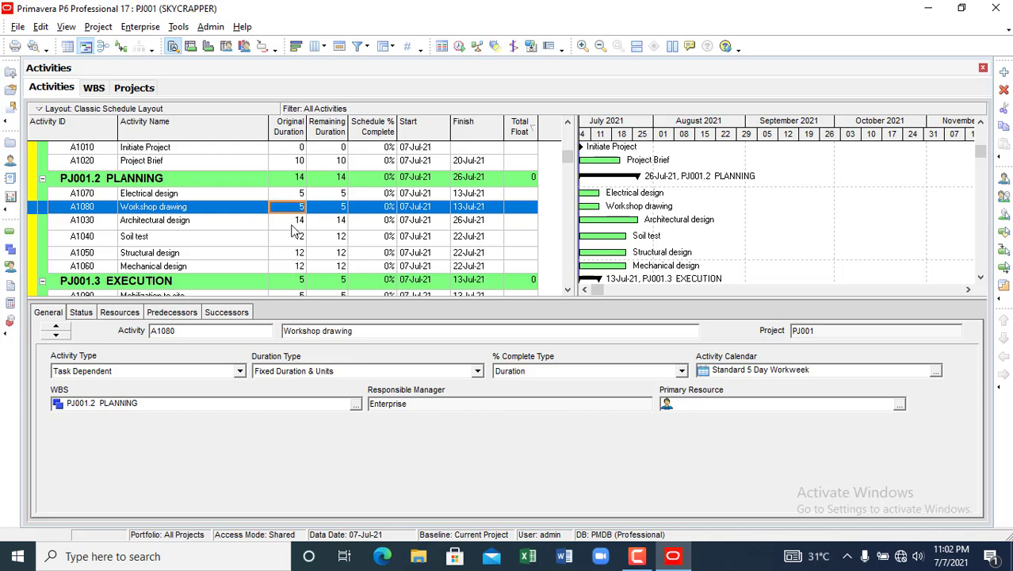
{"action": "left_click", "coordinate": [289, 198]}
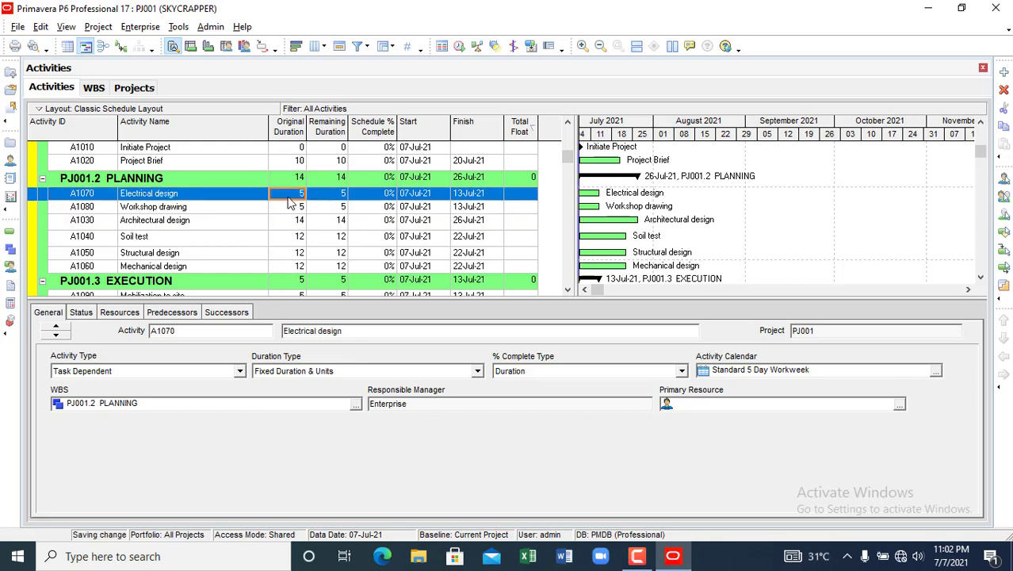
{"action": "type", "text": "12"}
{"action": "key", "text": "Return"}
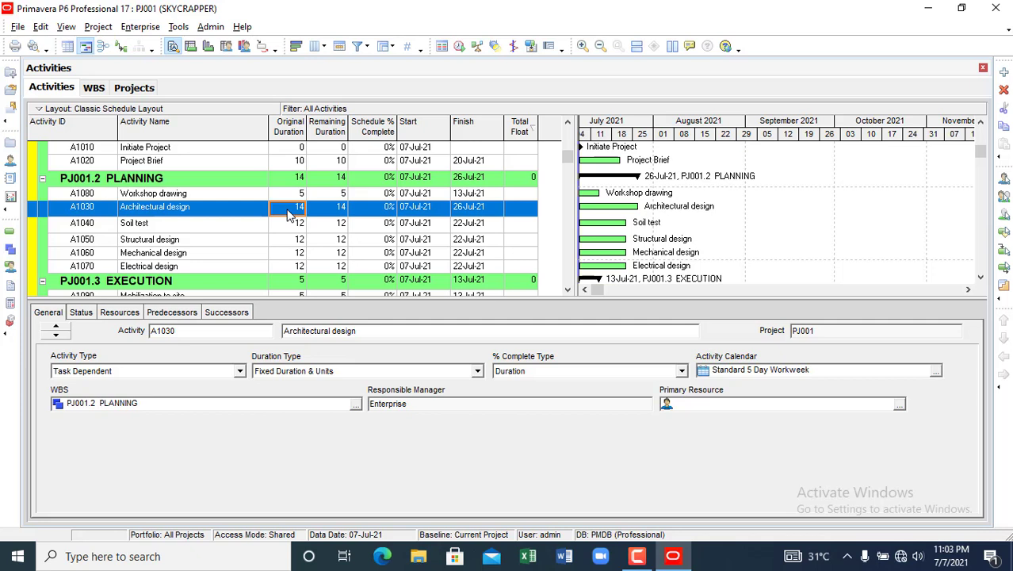
{"action": "left_click", "coordinate": [291, 195]}
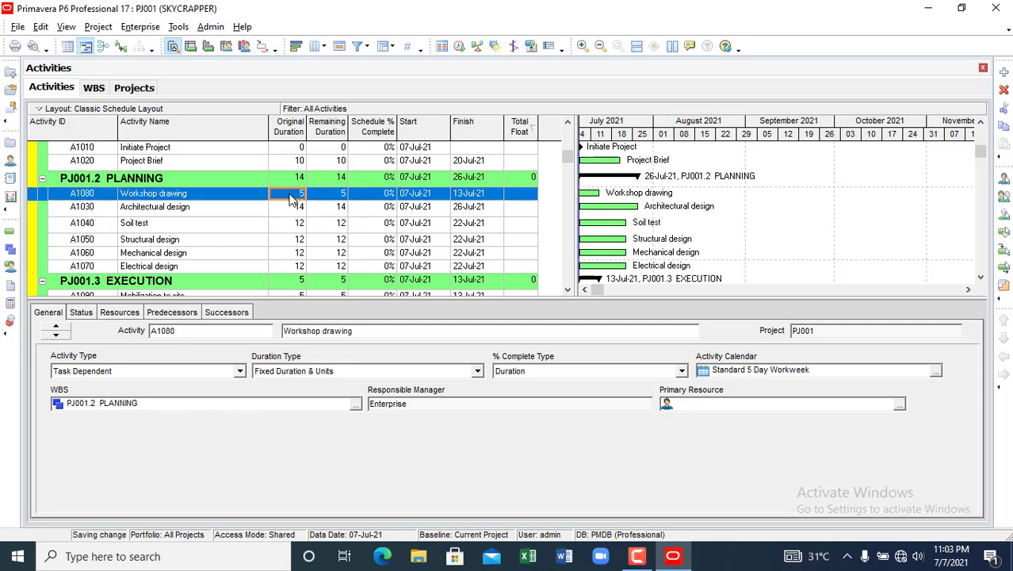
{"action": "type", "text": "12"}
{"action": "left_click", "coordinate": [291, 228]}
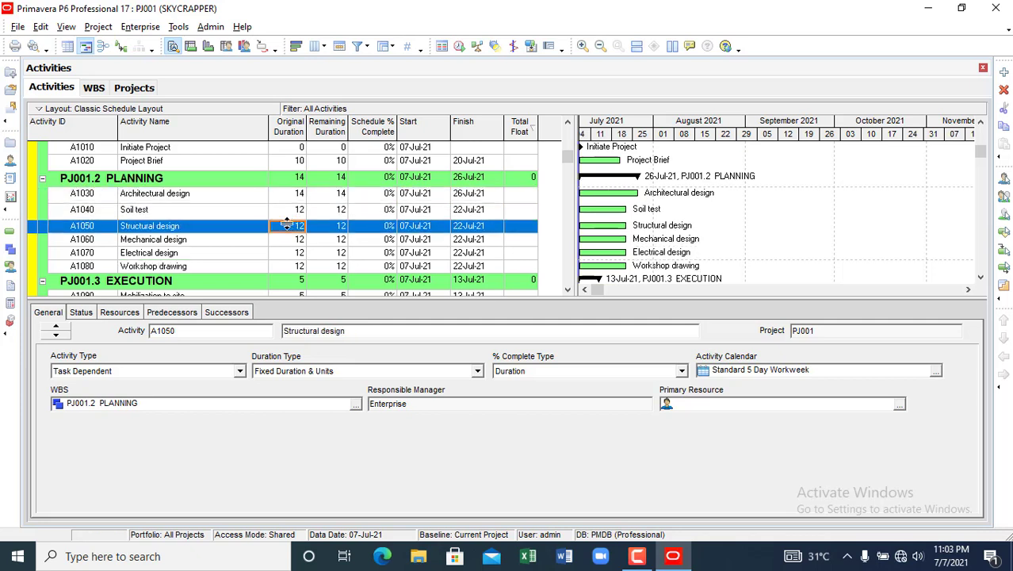
{"action": "left_click", "coordinate": [287, 135]}
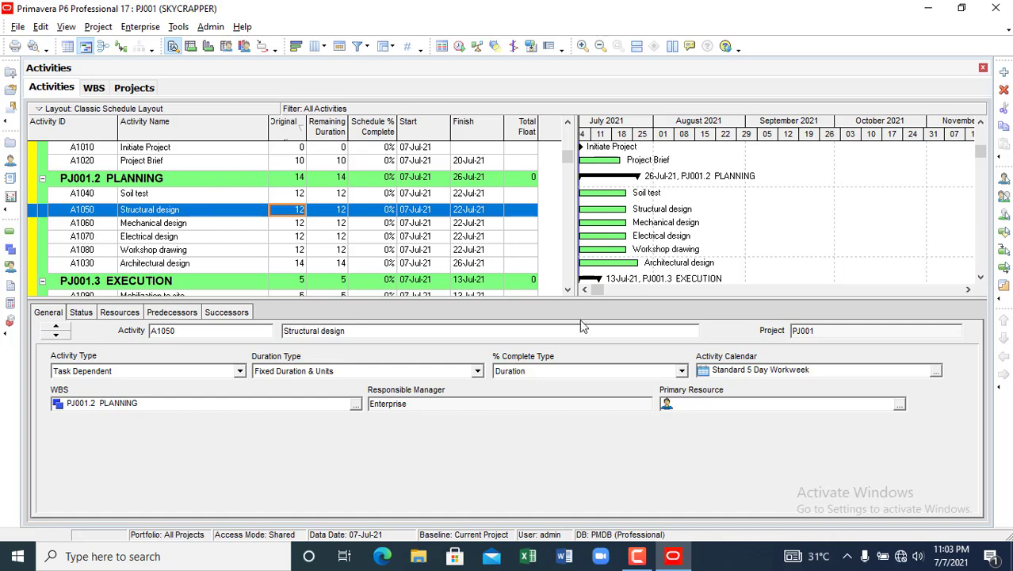
{"action": "left_click", "coordinate": [636, 556]}
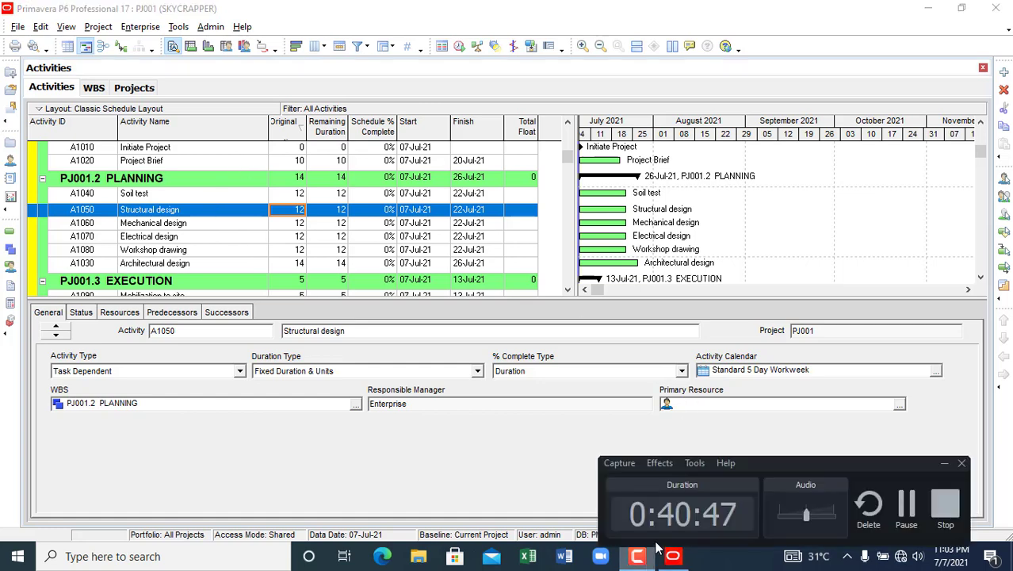
- Drag the splitter down to enlarge the activity table and sort by Activity ID ascending
{"action": "left_click", "coordinate": [897, 514]}
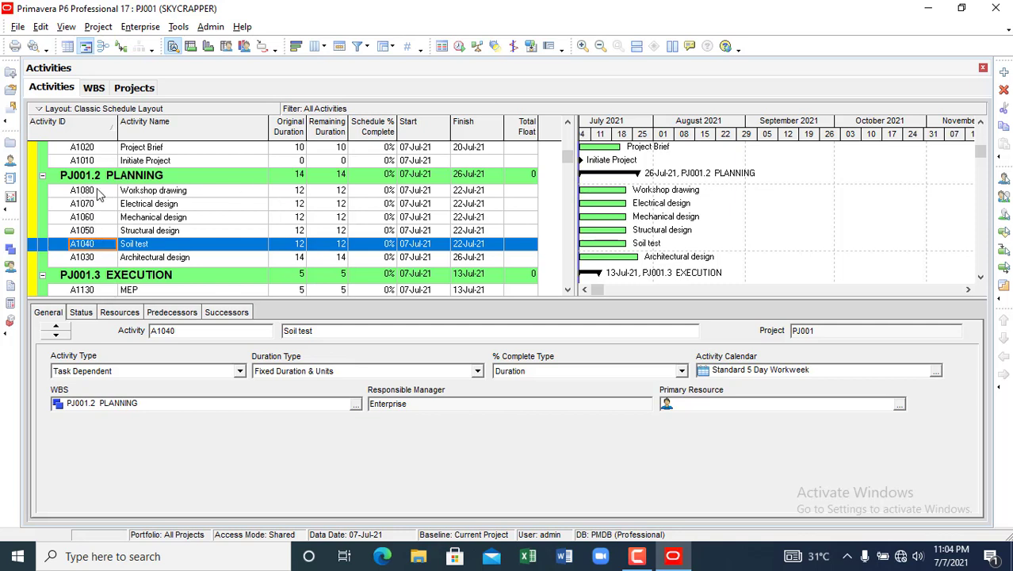
{"action": "scroll", "coordinate": [97, 262], "scroll_direction": "up", "scroll_amount": 2}
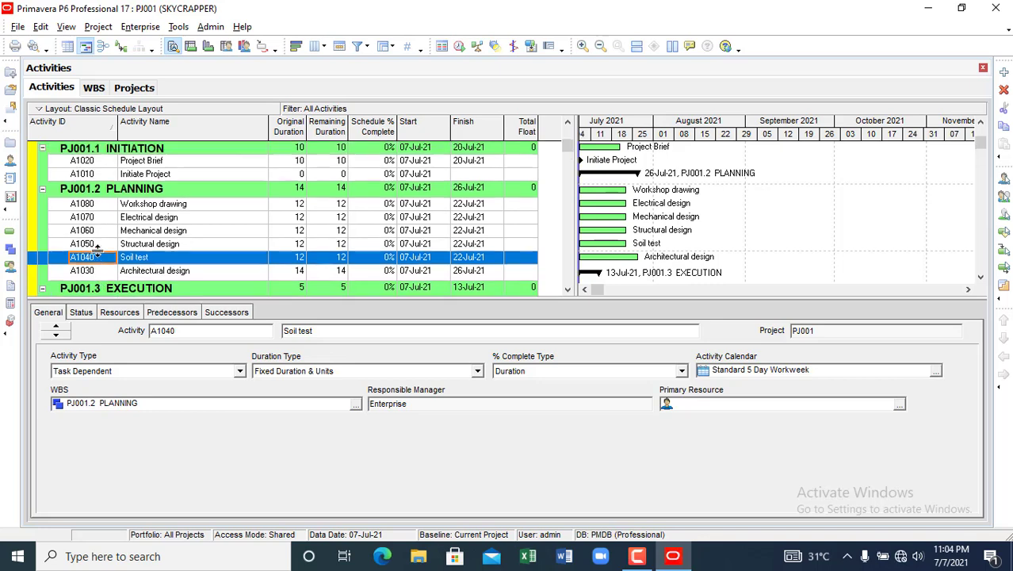
{"action": "scroll", "coordinate": [96, 238], "scroll_direction": "down", "scroll_amount": 3}
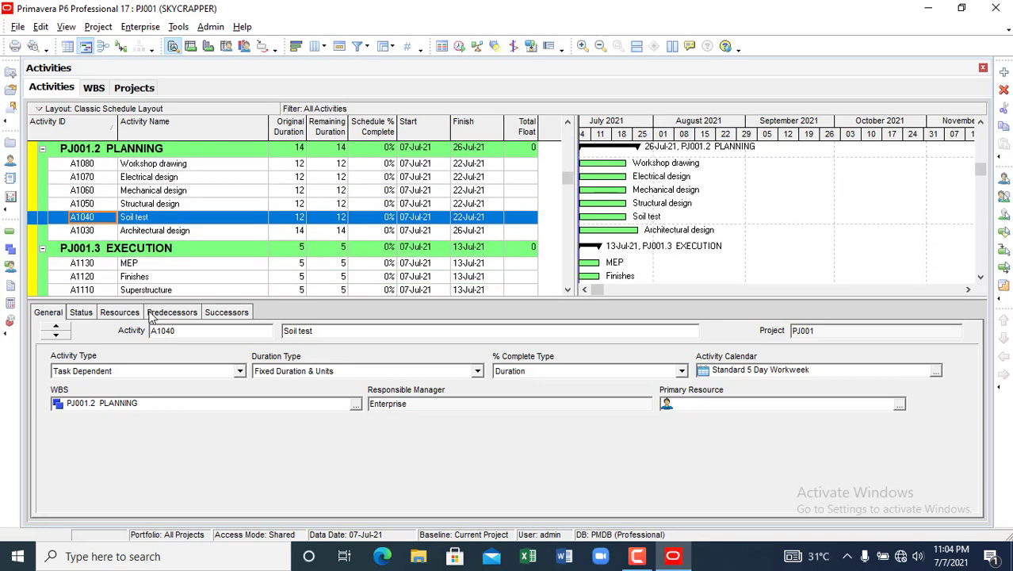
{"action": "left_click_drag", "start_coordinate": [152, 300], "coordinate": [154, 370]}
{"action": "scroll", "coordinate": [99, 187], "scroll_direction": "up", "scroll_amount": 2}
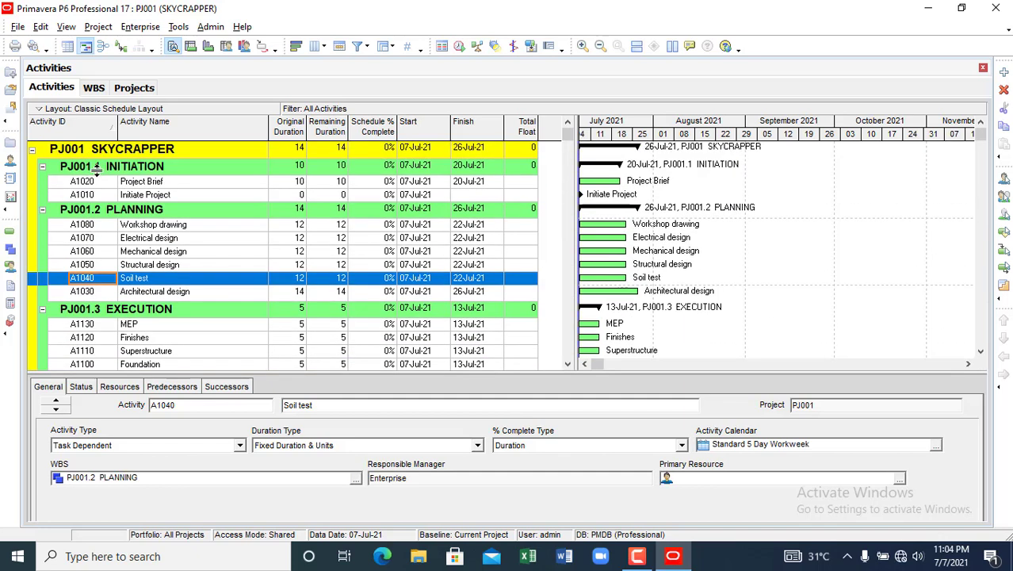
{"action": "left_click", "coordinate": [101, 127]}
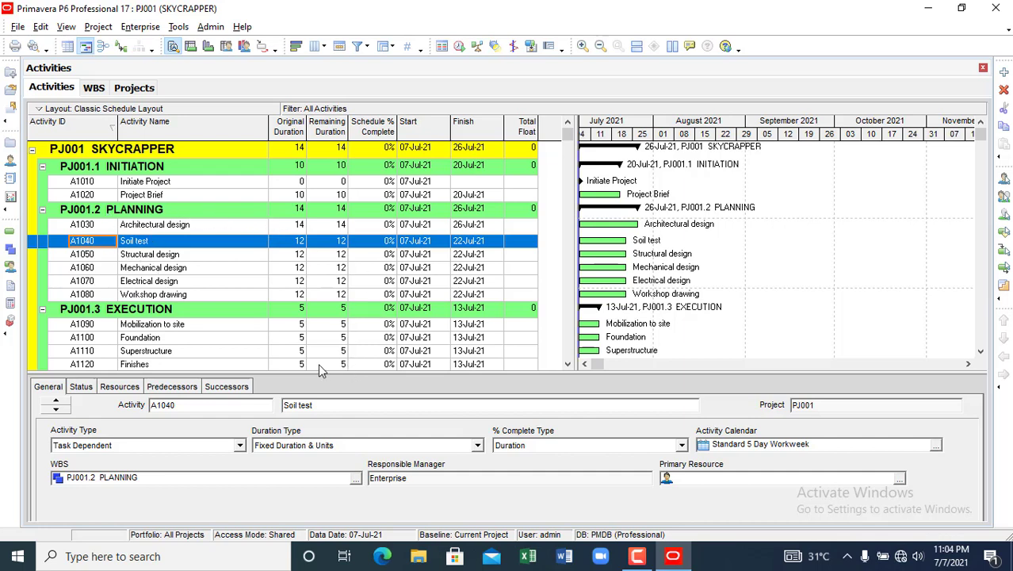
- Enter durations: Foundation 60 days; Superstructure, Finishes and MEP 100 days each
{"action": "left_click", "coordinate": [290, 325]}
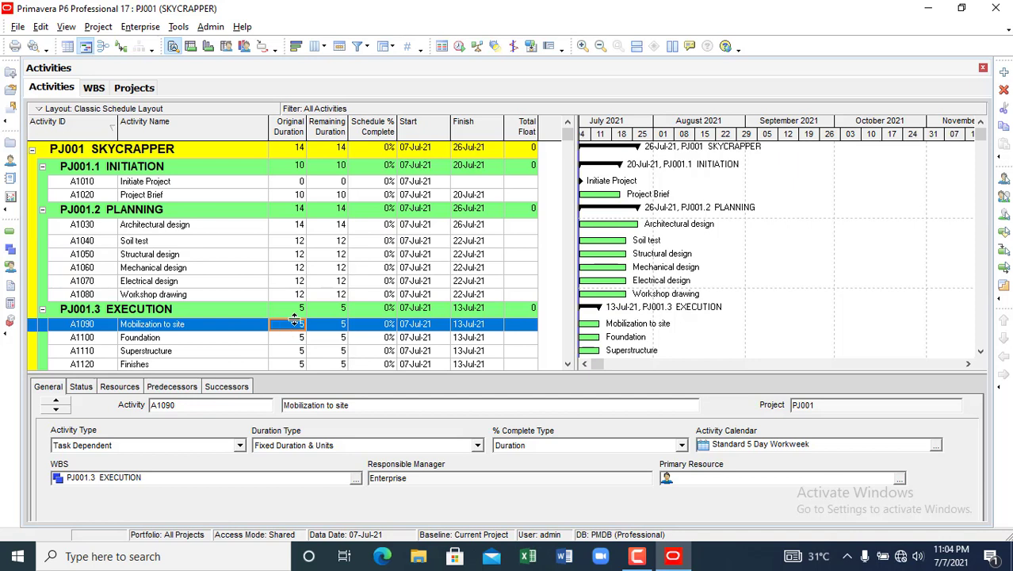
{"action": "left_click", "coordinate": [294, 318]}
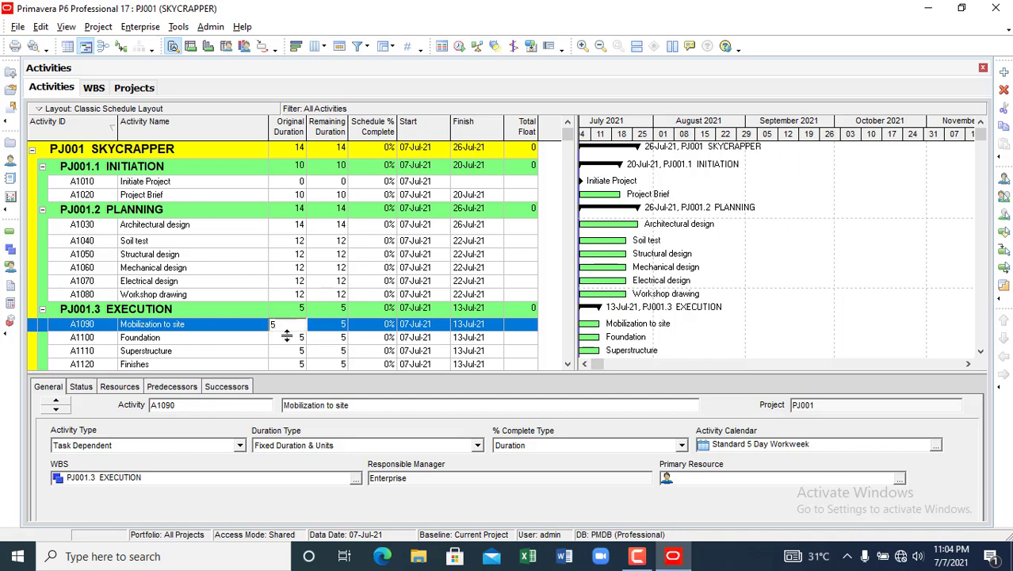
{"action": "left_click", "coordinate": [288, 338]}
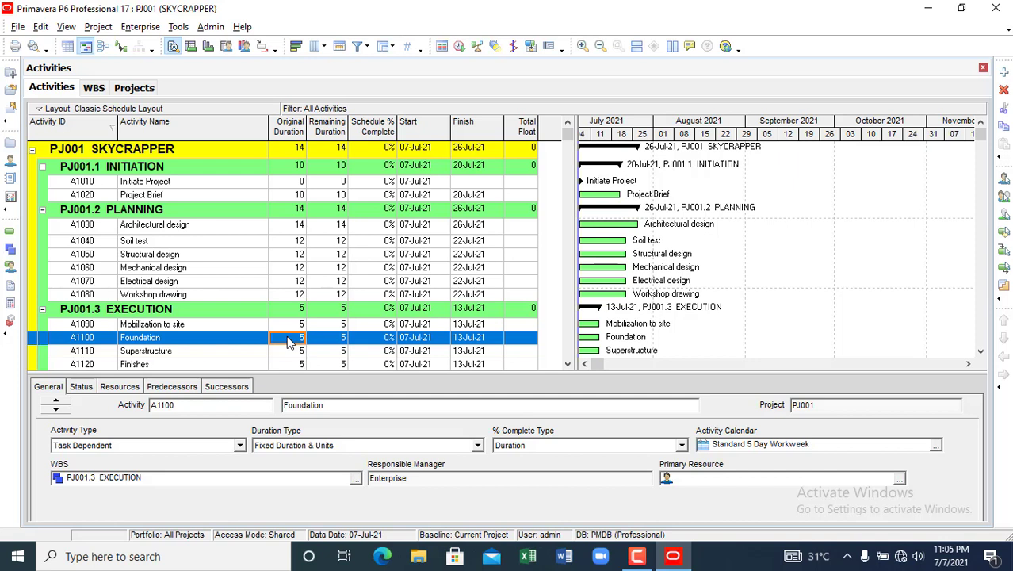
{"action": "type", "text": "30"}
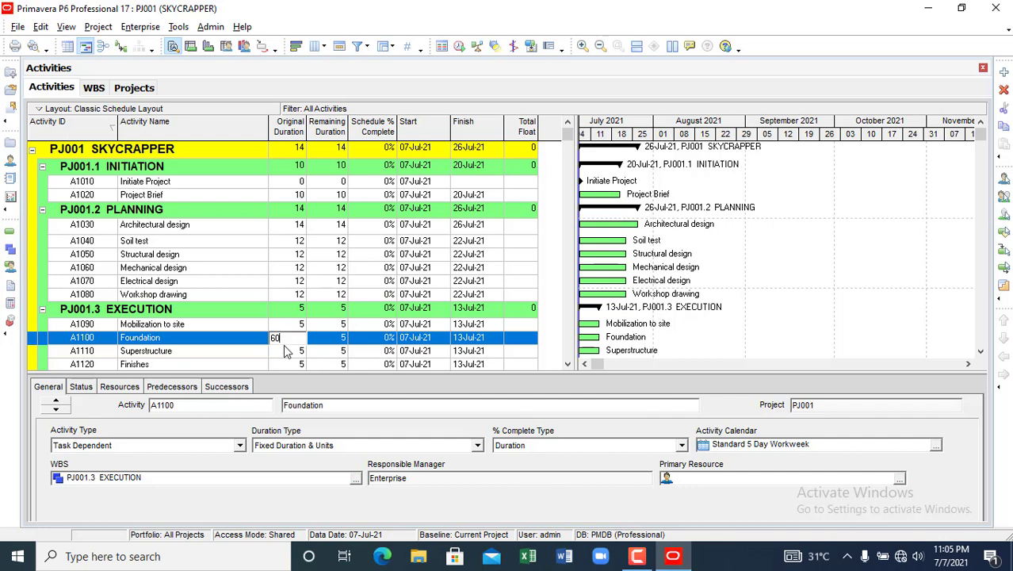
{"action": "key", "text": "Return"}
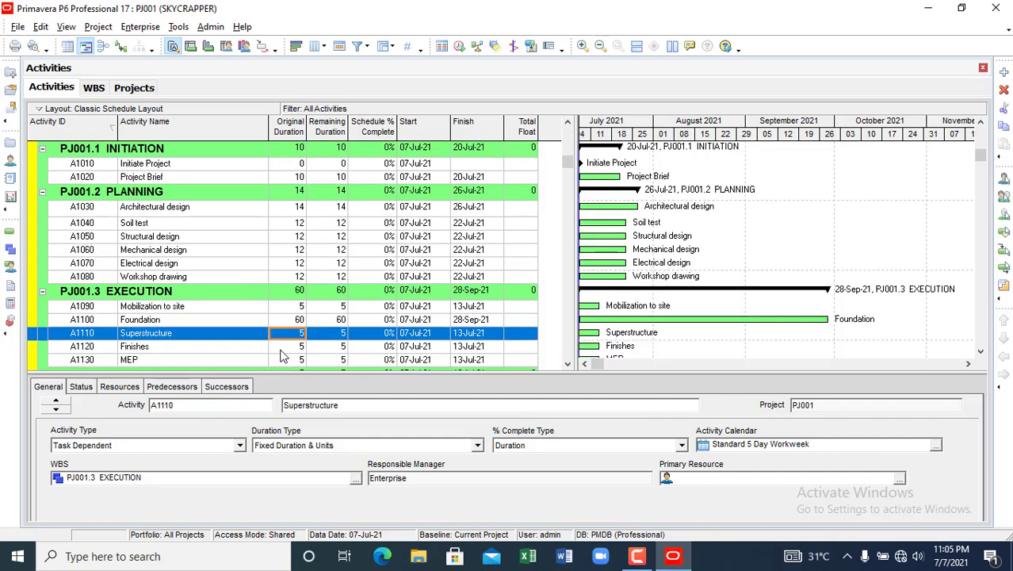
{"action": "left_click", "coordinate": [286, 333]}
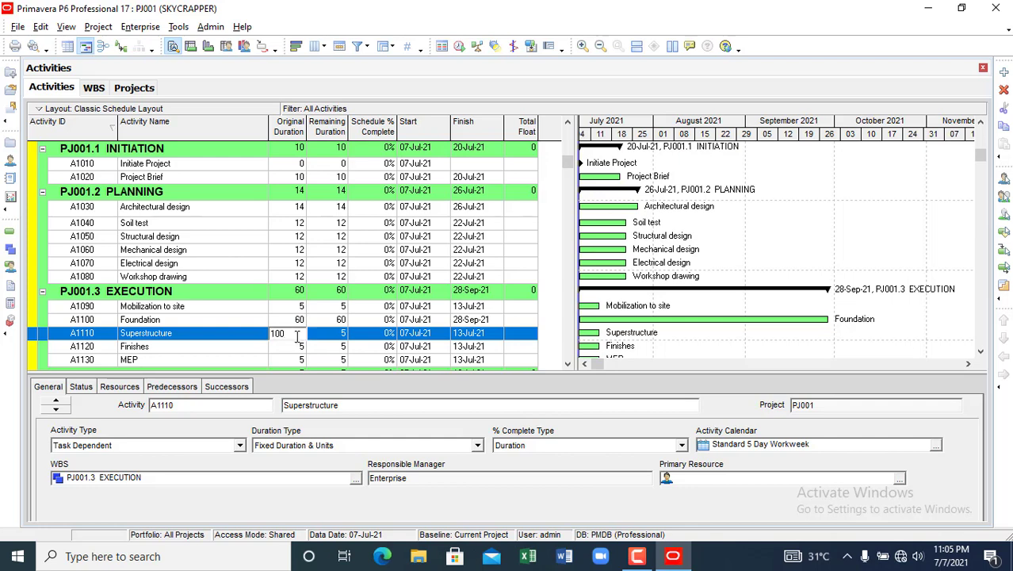
{"action": "key", "text": "Return"}
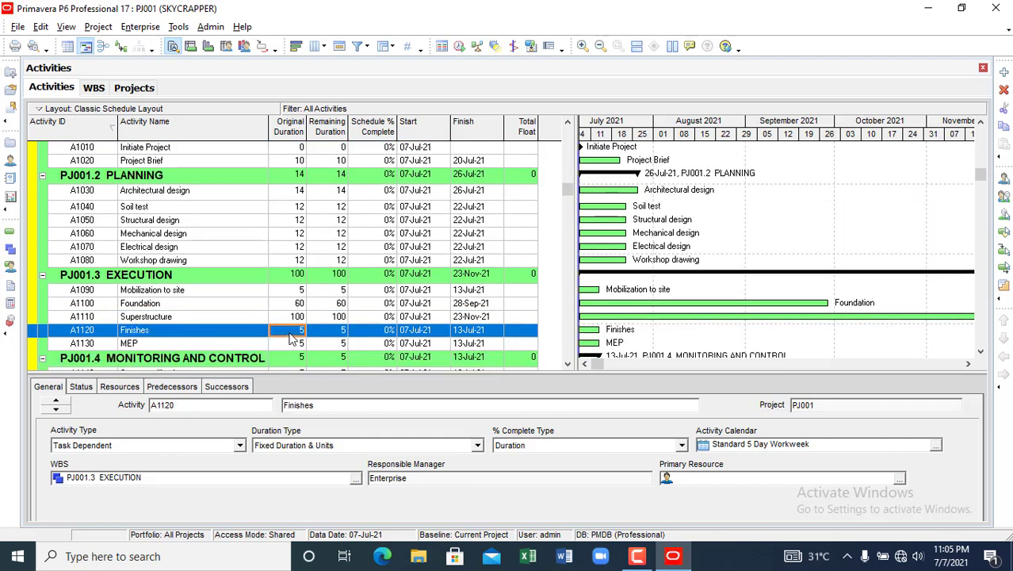
{"action": "type", "text": "100"}
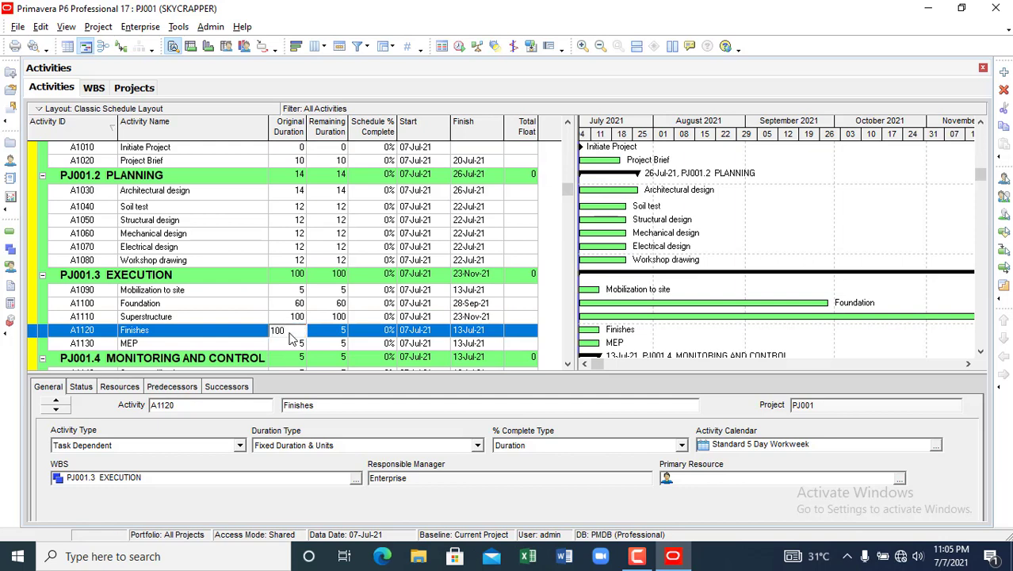
{"action": "key", "text": "Return"}
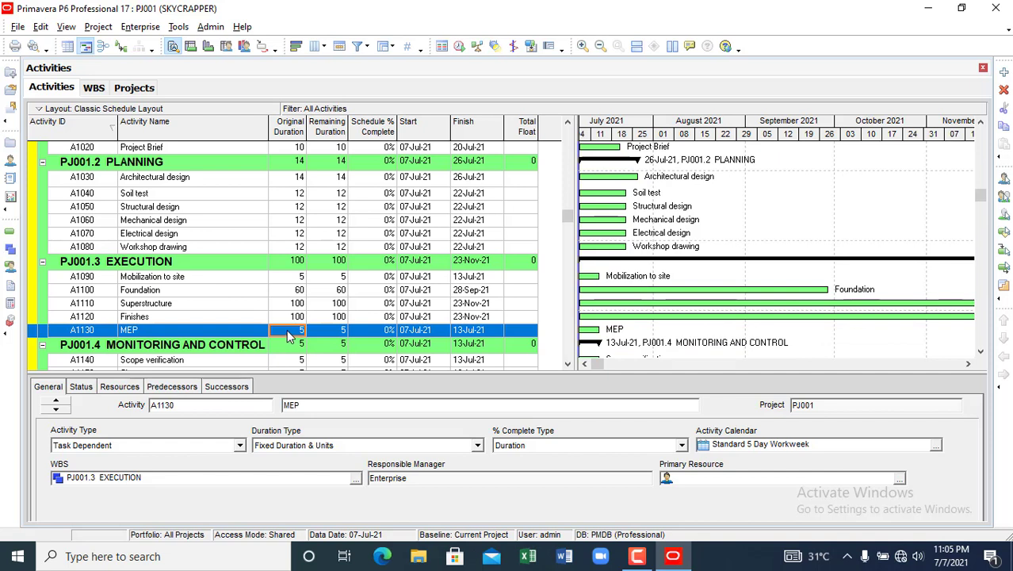
{"action": "type", "text": "100"}
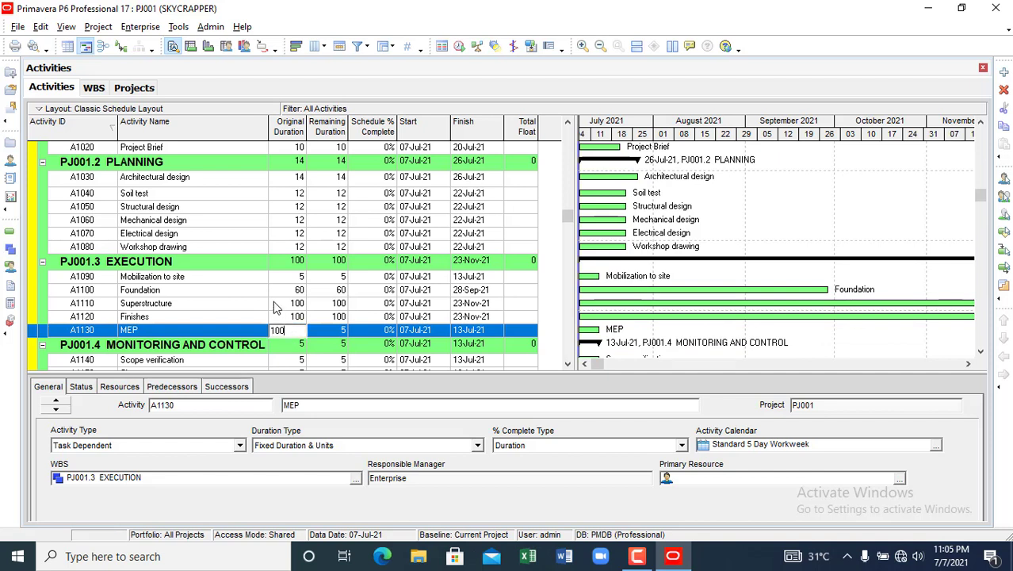
{"action": "key", "text": "Return"}
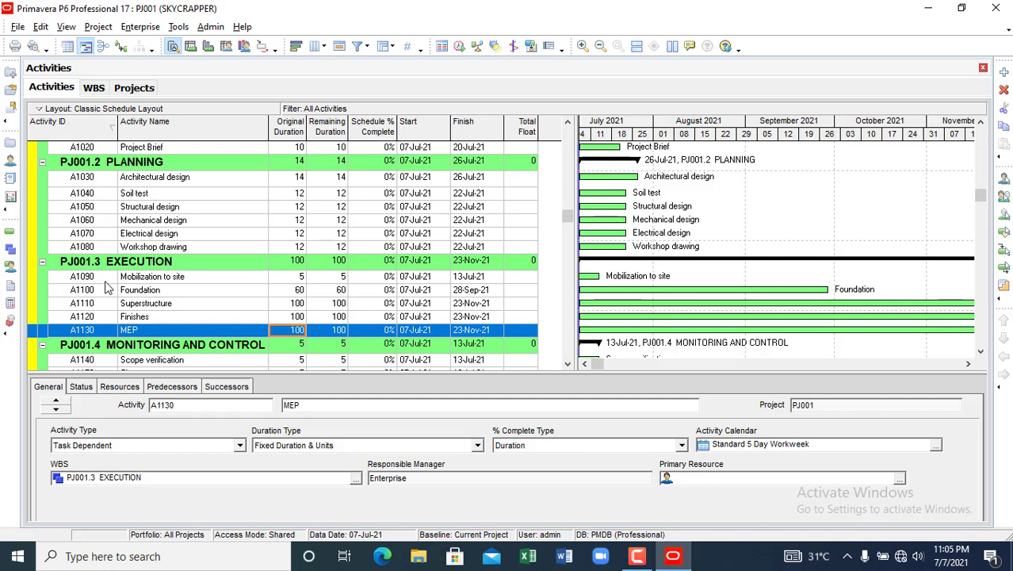
- Enter durations: Scope verification and Change management 200, Snagging 20, Commissioning and handing over 10
{"action": "scroll", "coordinate": [107, 309], "scroll_direction": "down", "scroll_amount": 1}
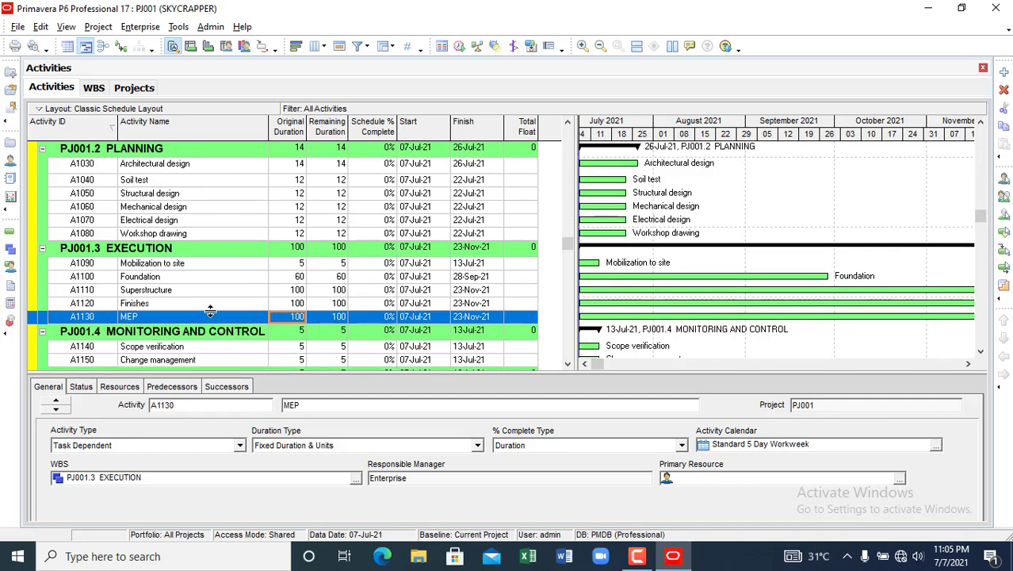
{"action": "scroll", "coordinate": [150, 343], "scroll_direction": "down", "scroll_amount": 2}
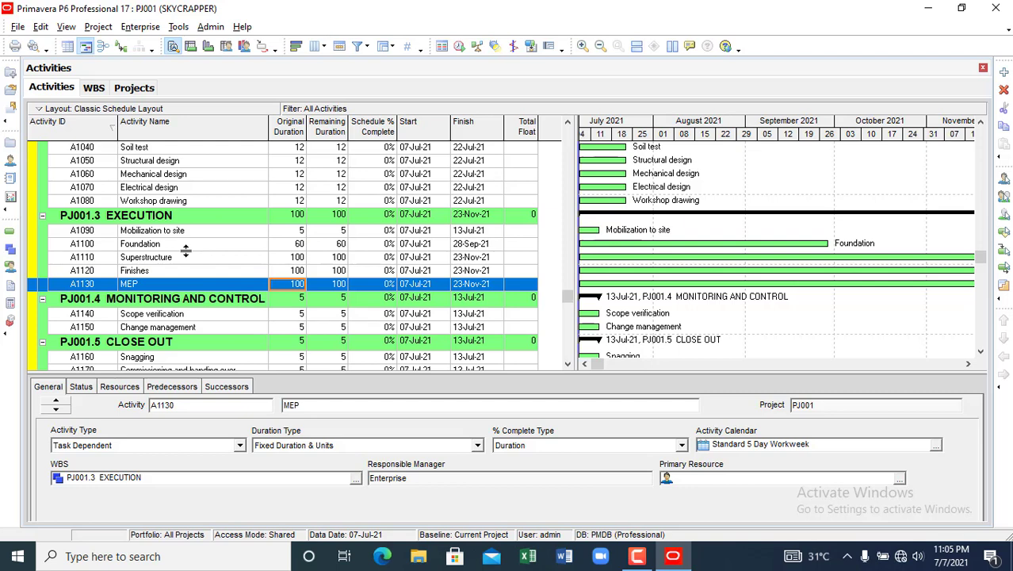
{"action": "left_click", "coordinate": [284, 315]}
{"action": "type", "text": "200"}
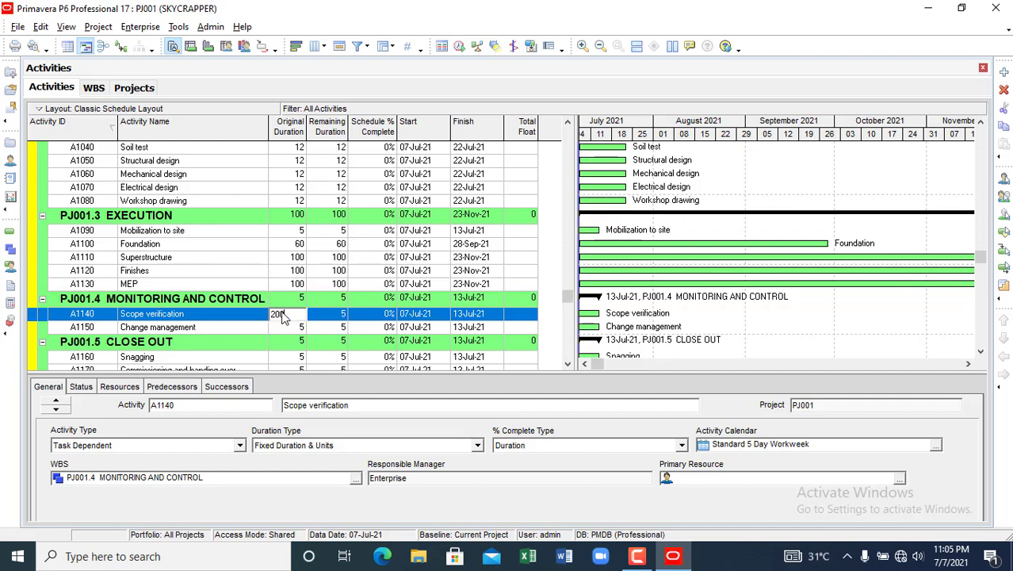
{"action": "left_click", "coordinate": [287, 333]}
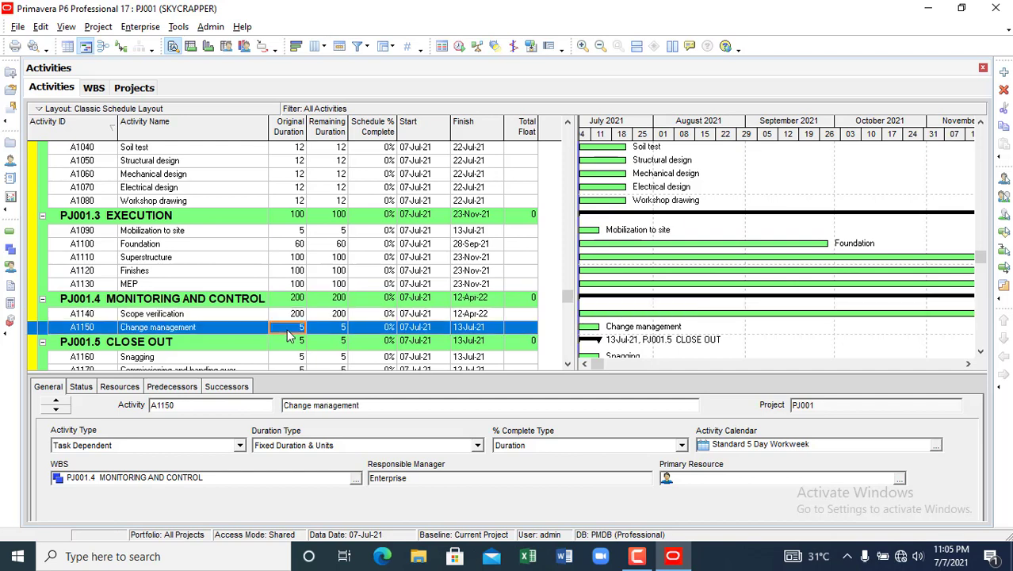
{"action": "type", "text": "20"}
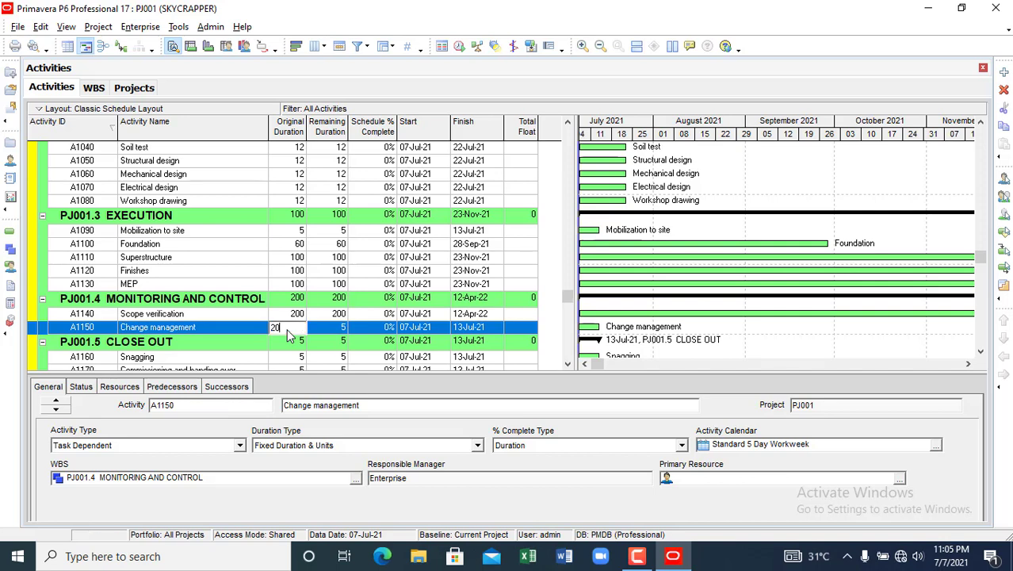
{"action": "type", "text": "0"}
{"action": "left_click", "coordinate": [279, 358]}
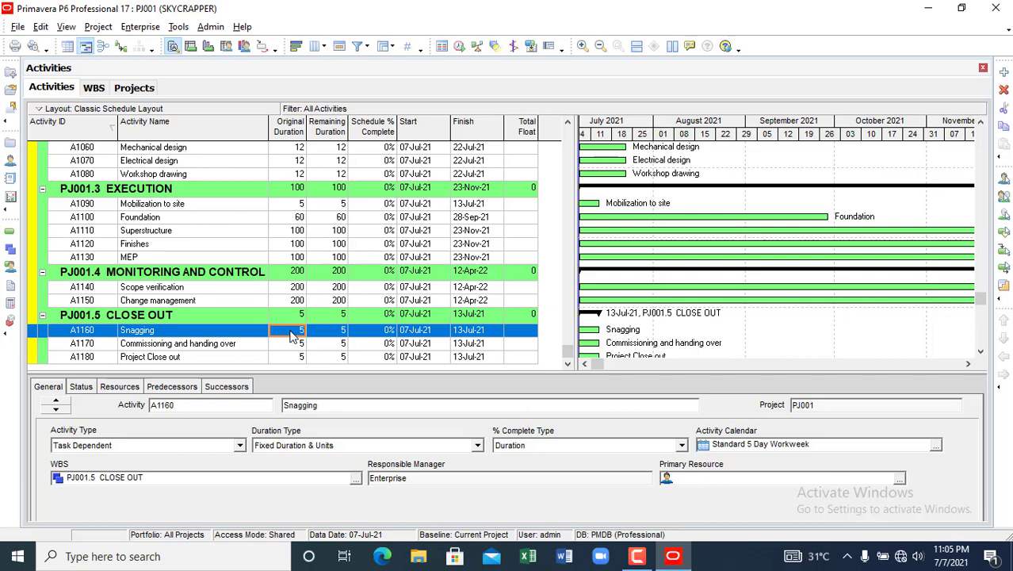
{"action": "type", "text": "20"}
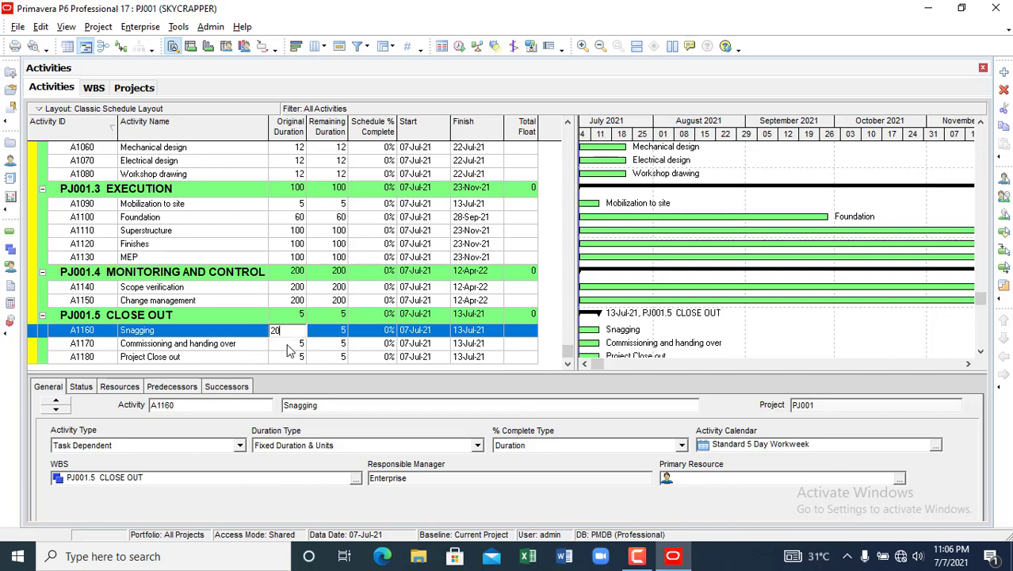
{"action": "left_click", "coordinate": [289, 346]}
{"action": "type", "text": "10"}
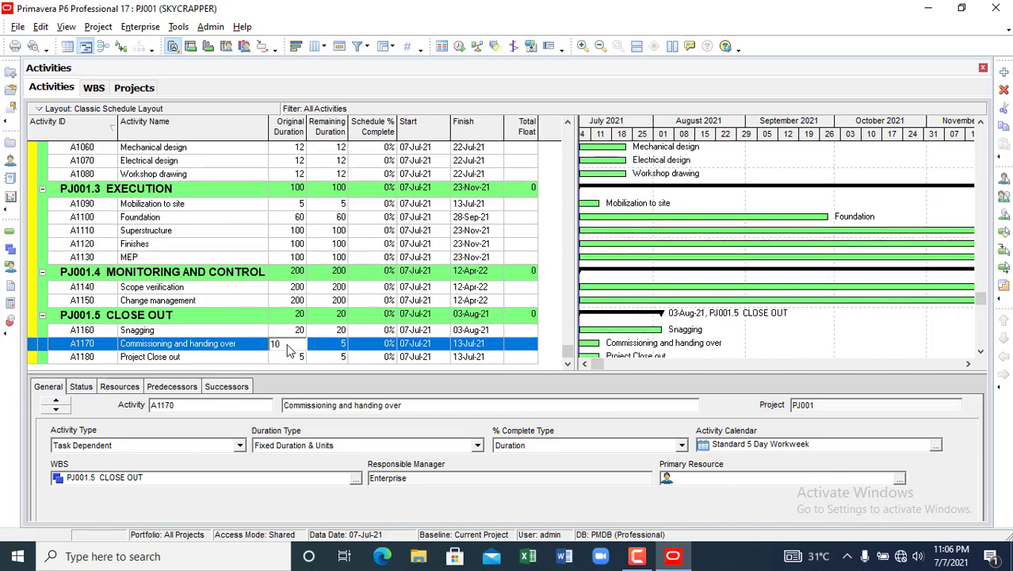
{"action": "left_click", "coordinate": [287, 360]}
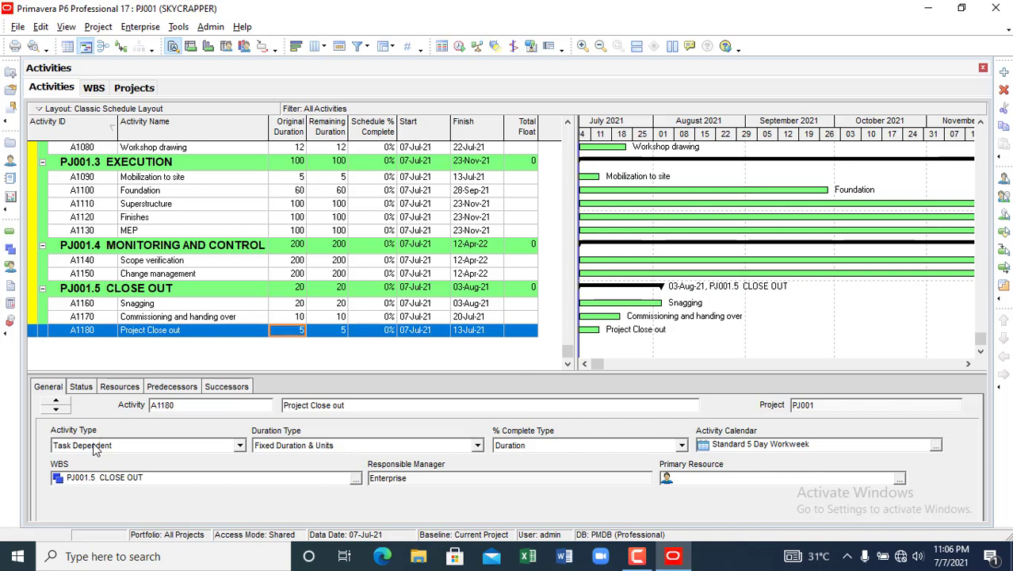
- Change Project Close out (A1180) activity type to Finish Milestone
{"action": "left_click", "coordinate": [240, 447]}
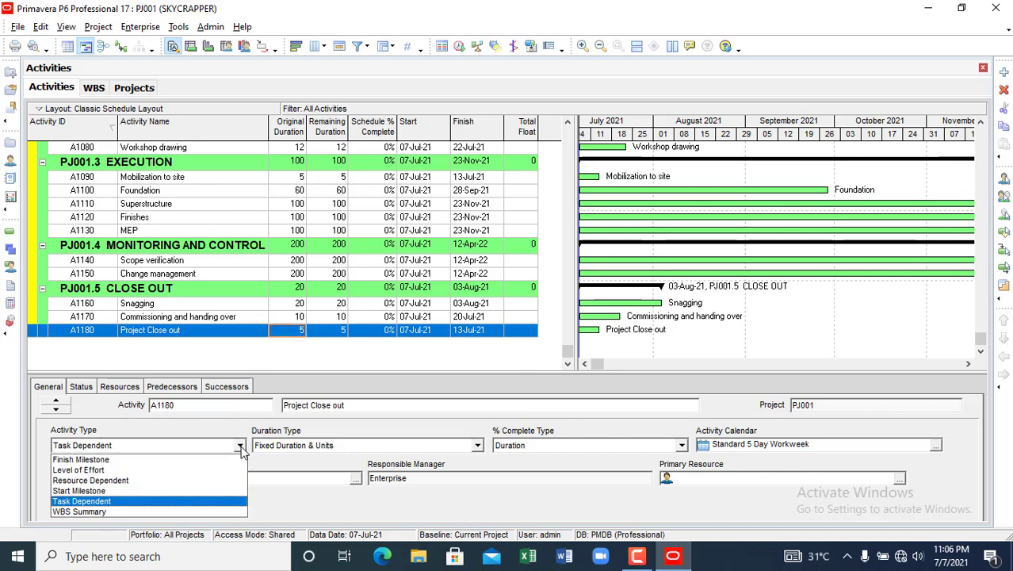
{"action": "left_click", "coordinate": [100, 460]}
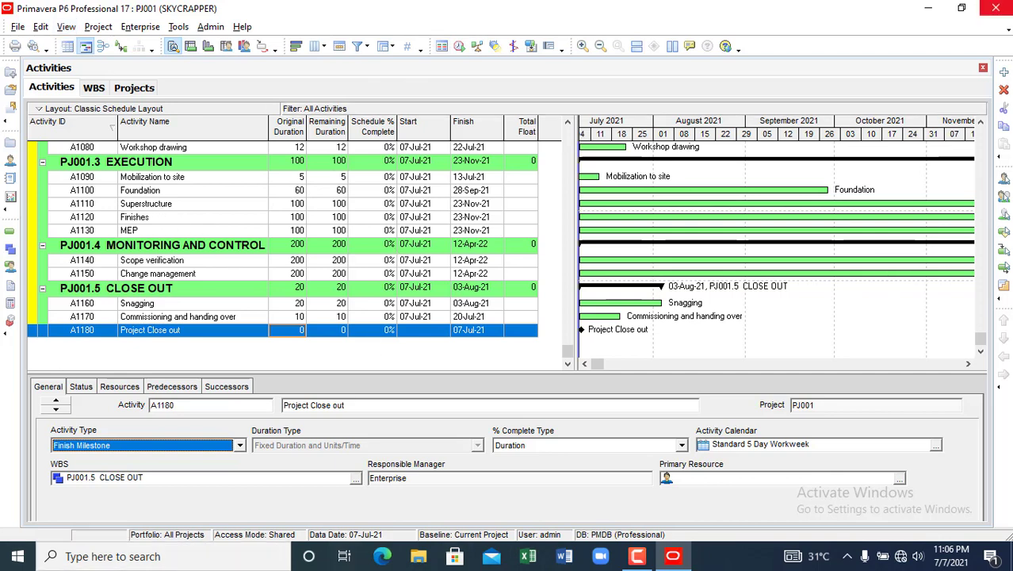
- Review the date format in User Preferences, then open Enterprise > Calendars
{"action": "left_click", "coordinate": [42, 27]}
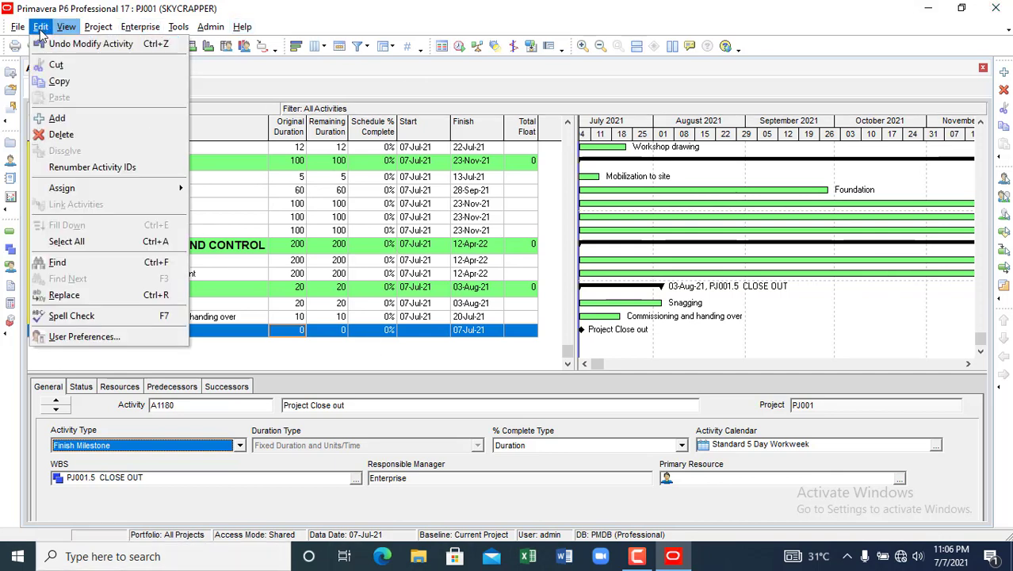
{"action": "left_click", "coordinate": [99, 334]}
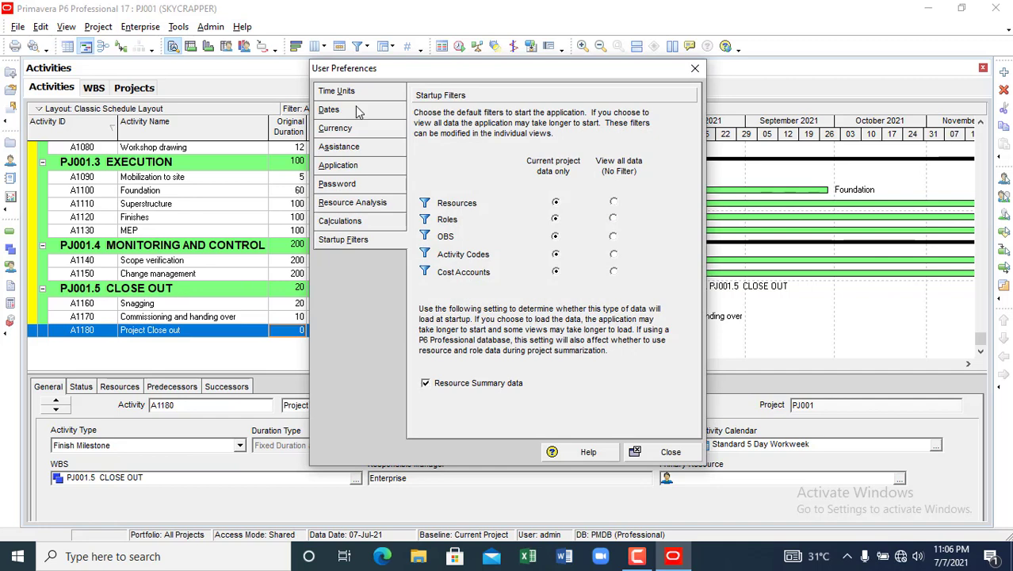
{"action": "left_click", "coordinate": [357, 112]}
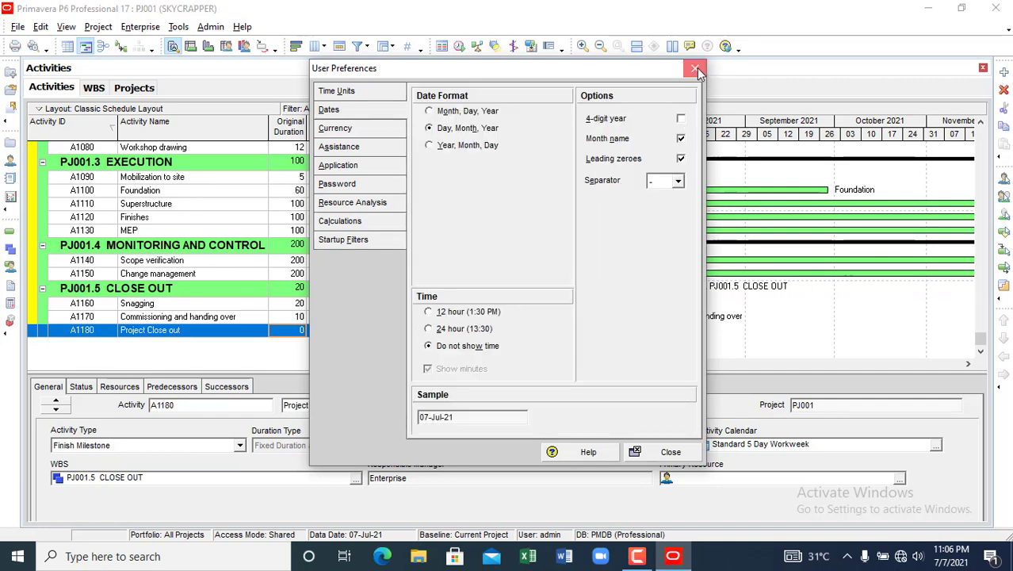
{"action": "left_click", "coordinate": [694, 69]}
{"action": "left_click", "coordinate": [156, 28]}
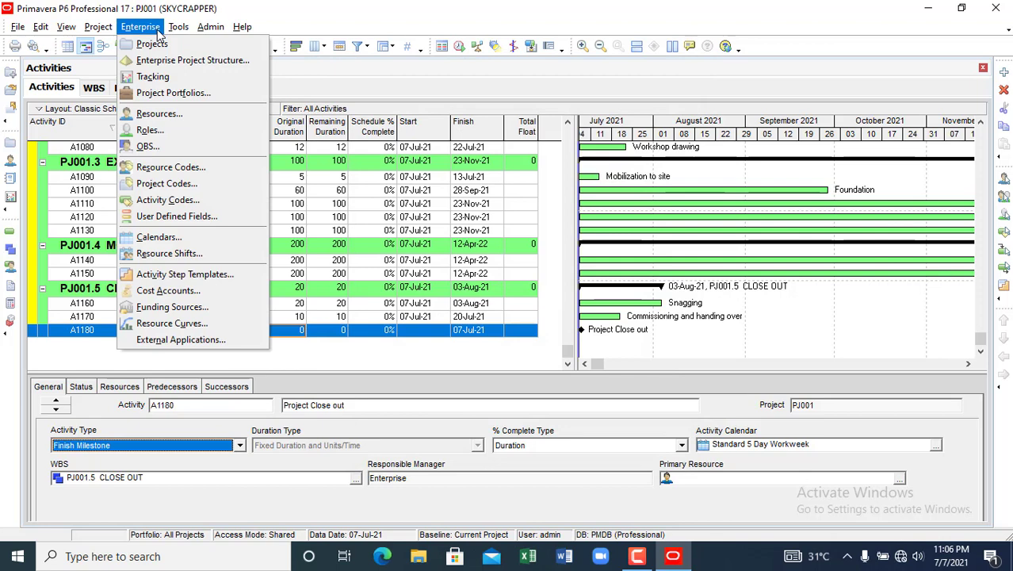
{"action": "left_click", "coordinate": [187, 236]}
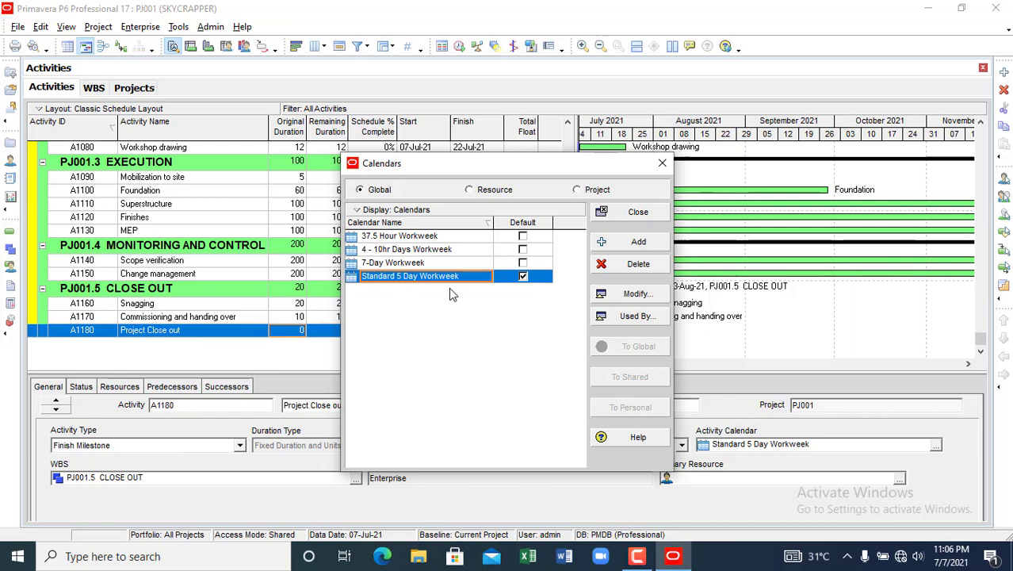
- Add a global calendar '6 day workweek' copied from 37.5 Hour Workweek and open it for modifying
{"action": "left_click", "coordinate": [644, 246]}
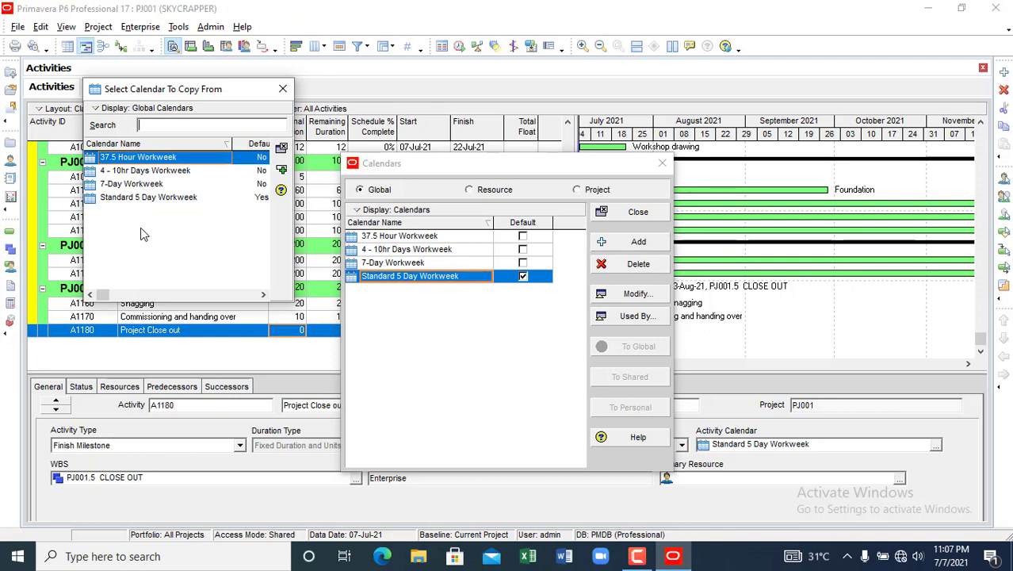
{"action": "left_click", "coordinate": [281, 170]}
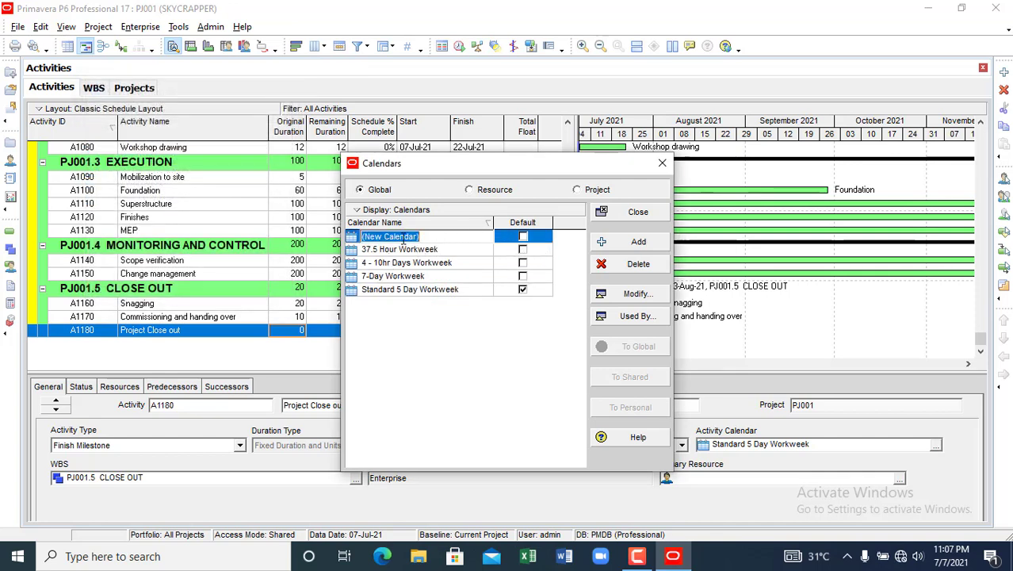
{"action": "type", "text": "6 day workweek"}
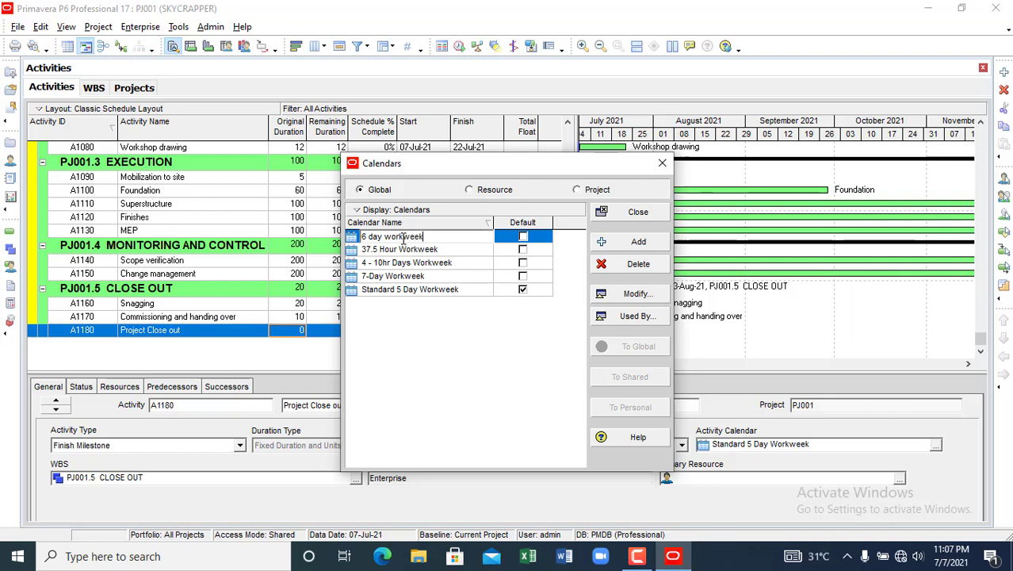
{"action": "left_click", "coordinate": [527, 238]}
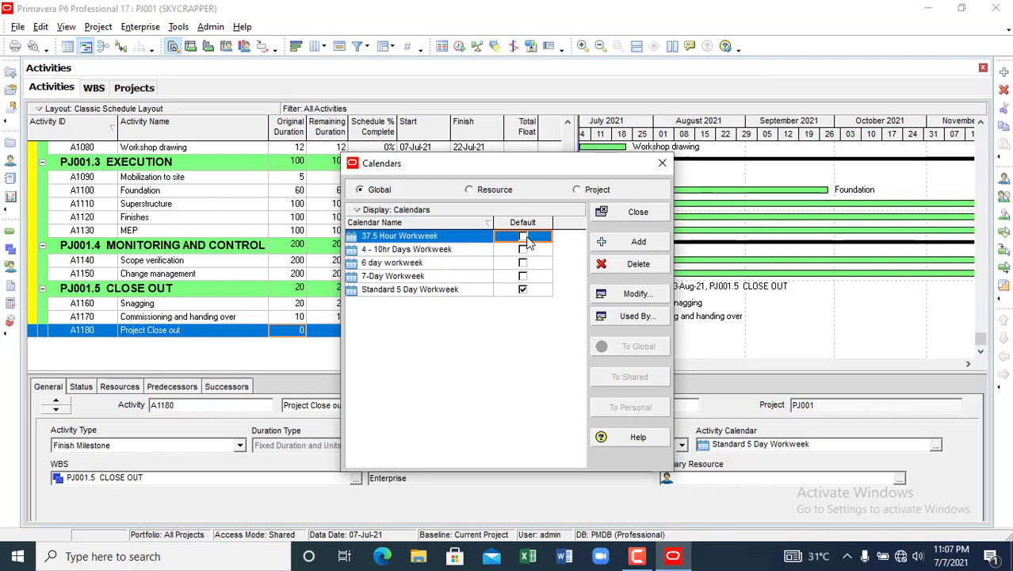
{"action": "left_click", "coordinate": [376, 265]}
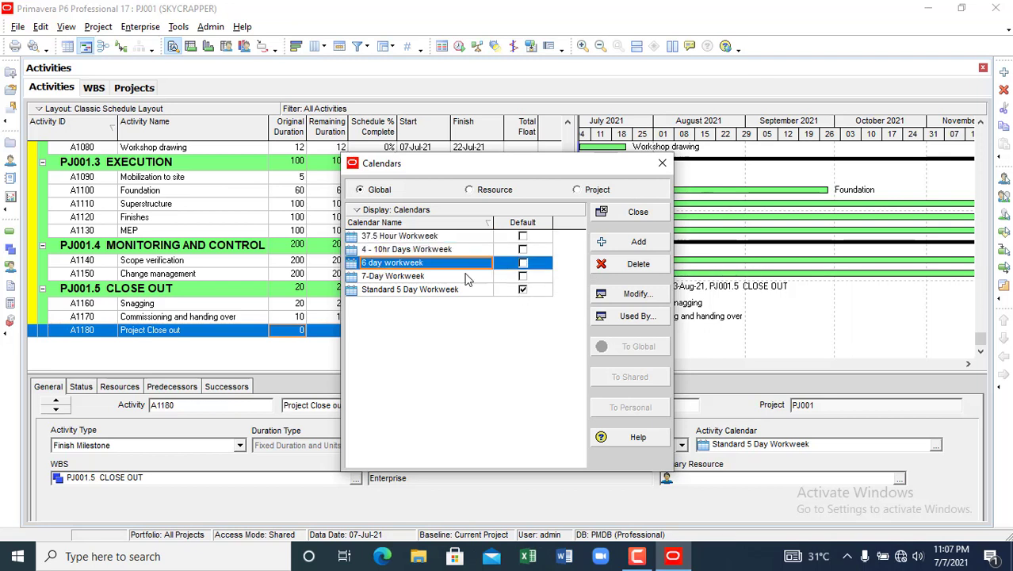
{"action": "left_click", "coordinate": [635, 294]}
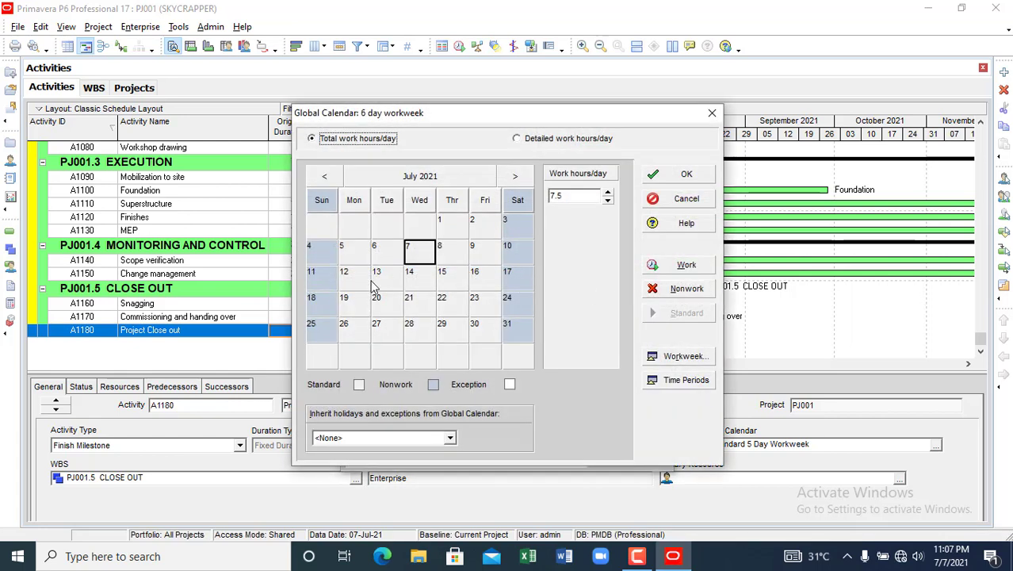
- Make Saturdays 10, 17, 24 and 31 July 2021 work days in the 6 day workweek calendar
{"action": "left_click", "coordinate": [514, 251]}
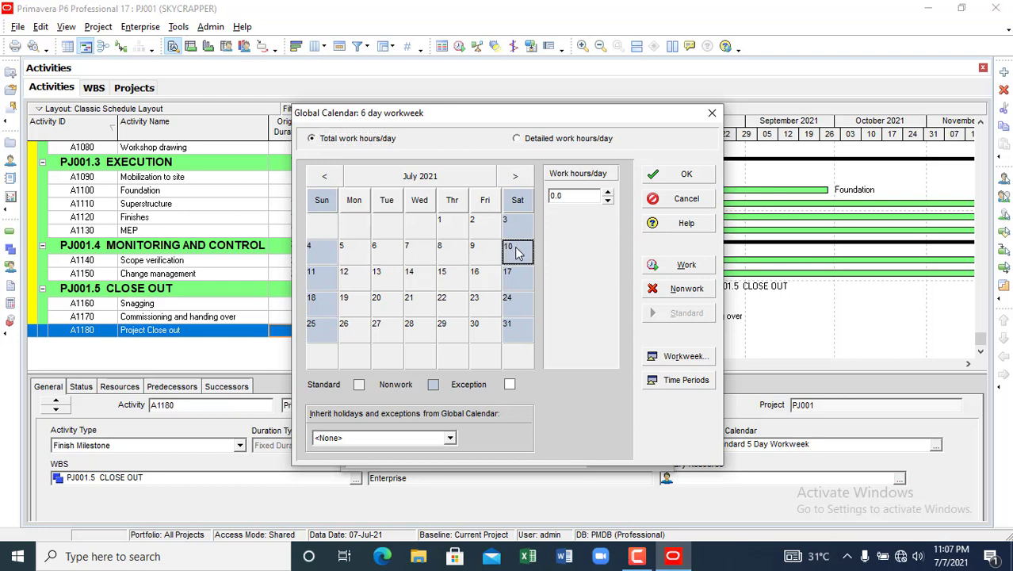
{"action": "left_click", "coordinate": [683, 265]}
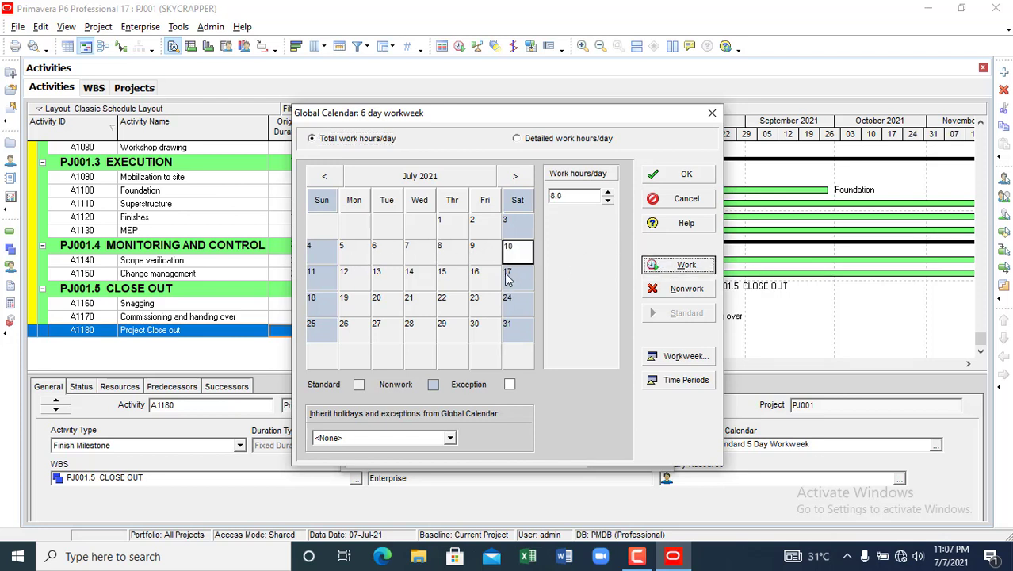
{"action": "left_click", "coordinate": [519, 284]}
{"action": "left_click", "coordinate": [687, 268]}
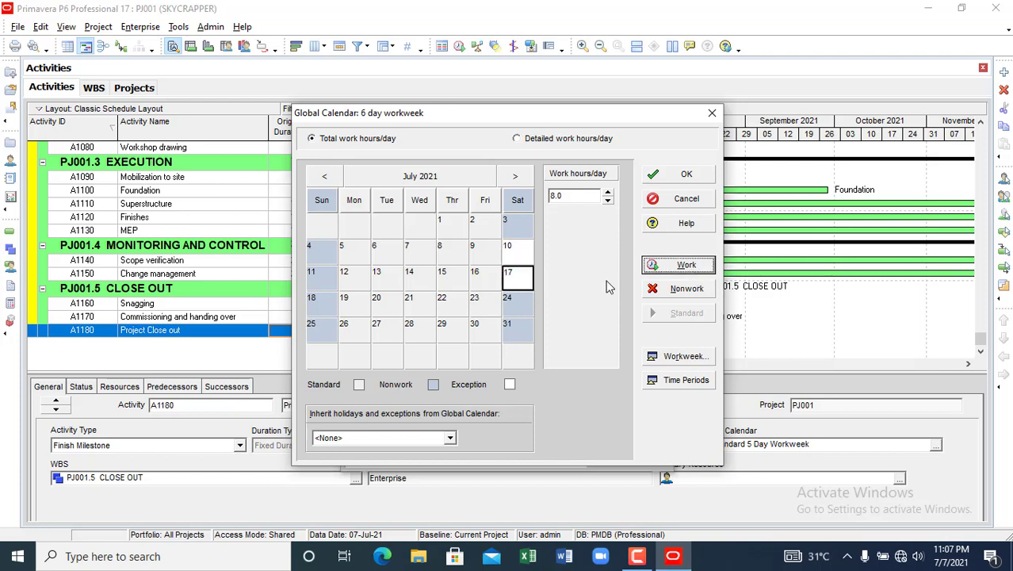
{"action": "left_click", "coordinate": [516, 308]}
{"action": "left_click", "coordinate": [683, 265]}
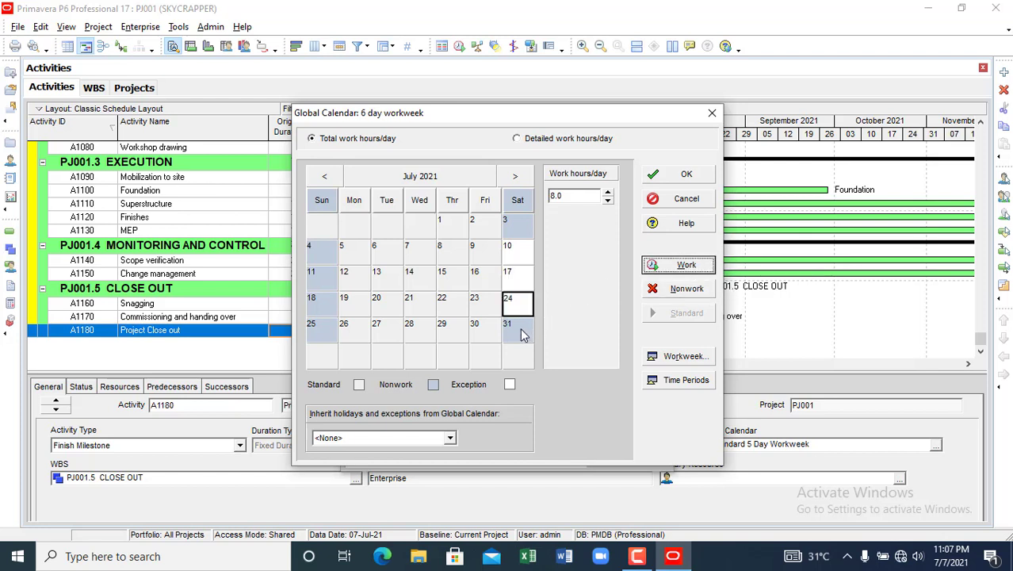
{"action": "left_click", "coordinate": [519, 331]}
{"action": "left_click", "coordinate": [682, 269]}
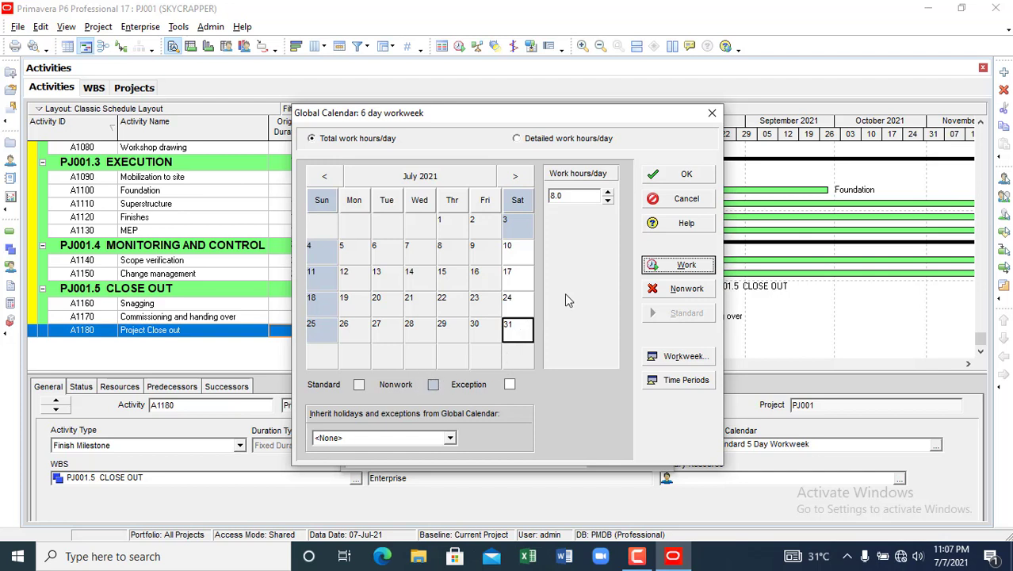
- Move to August 2021, select Saturday 7 August, and bring up the weekly standard hours
{"action": "left_click", "coordinate": [515, 177]}
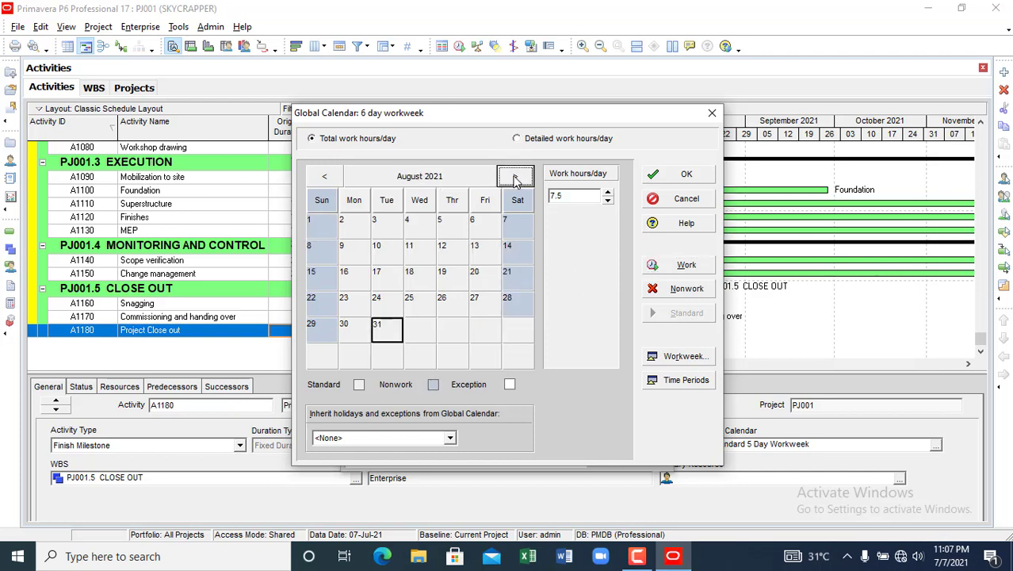
{"action": "left_click", "coordinate": [511, 224]}
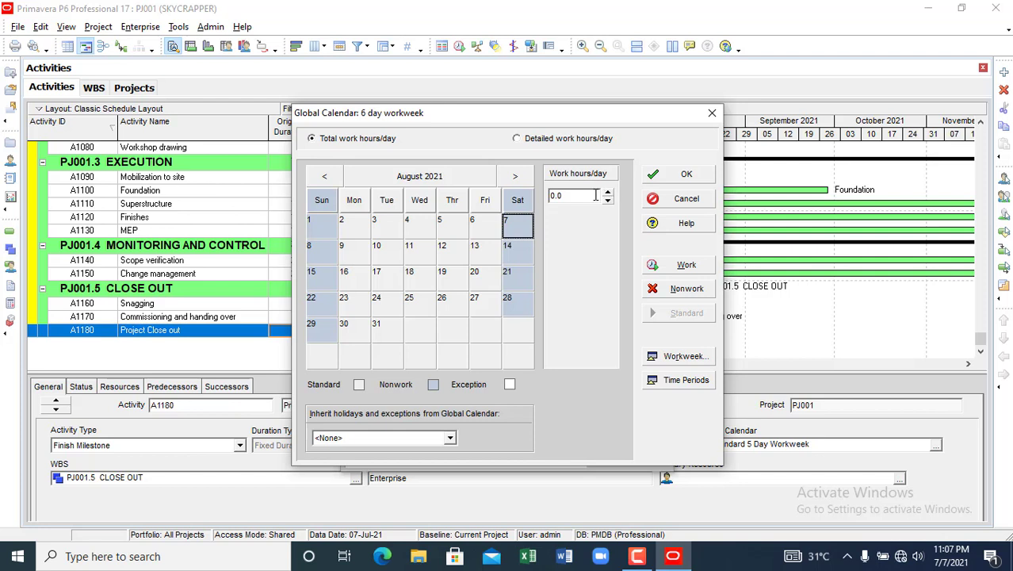
{"action": "left_click", "coordinate": [684, 358]}
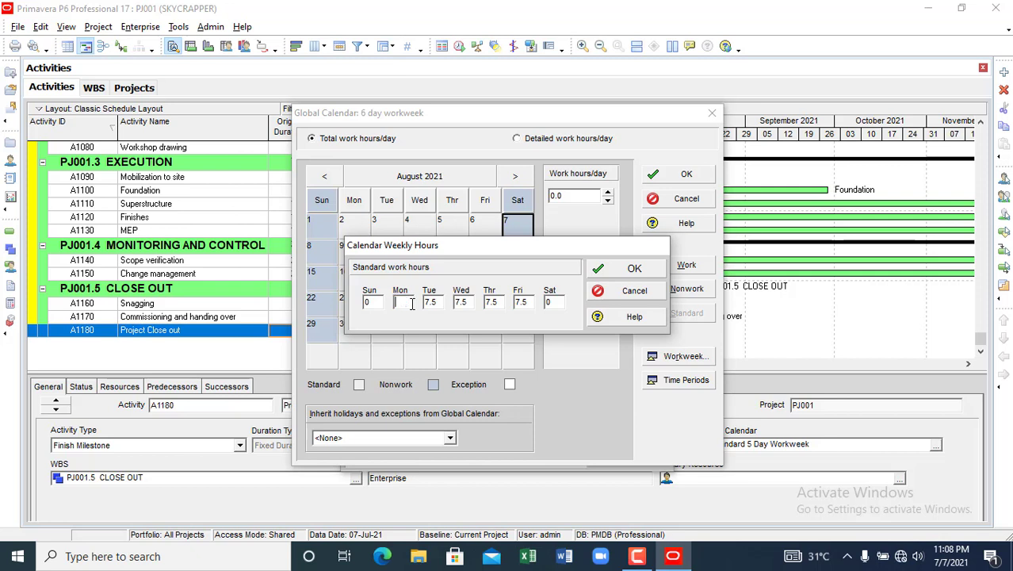
- Set standard weekly hours to 8 for Monday through Saturday, leaving Sunday at 0, and confirm
{"action": "left_click", "coordinate": [441, 303]}
{"action": "left_click", "coordinate": [496, 303]}
{"action": "left_click", "coordinate": [555, 308]}
{"action": "left_click", "coordinate": [632, 271]}
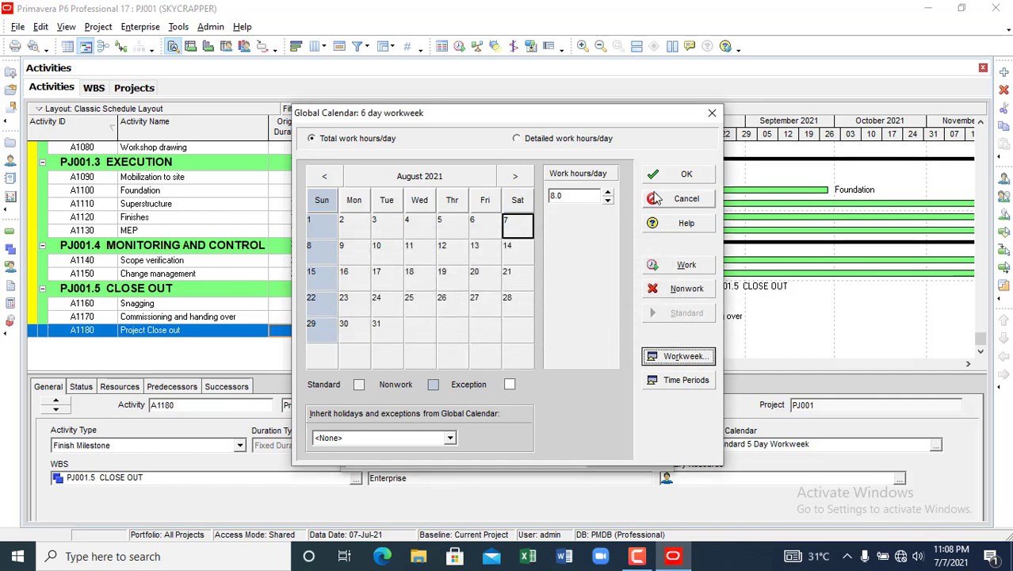
- Save the 6 day workweek calendar, verify no projects use it yet, and close the Calendars dialog
{"action": "left_click", "coordinate": [686, 174]}
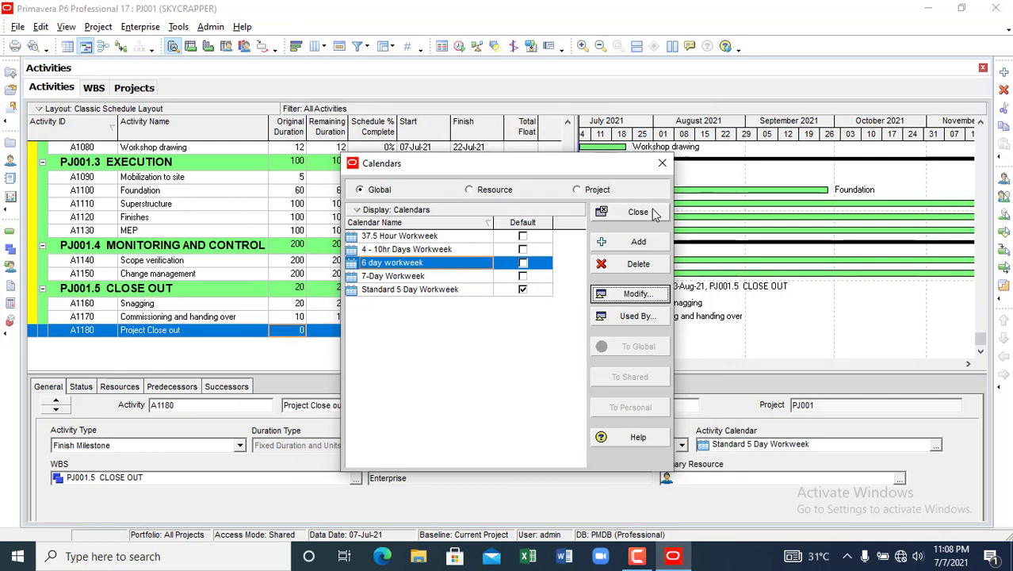
{"action": "left_click", "coordinate": [642, 315]}
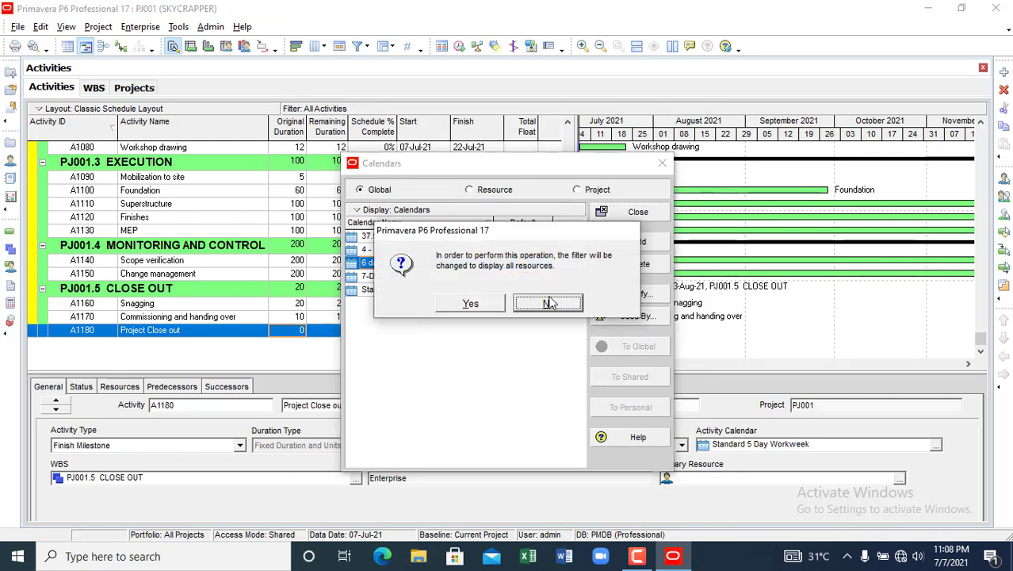
{"action": "left_click", "coordinate": [472, 305]}
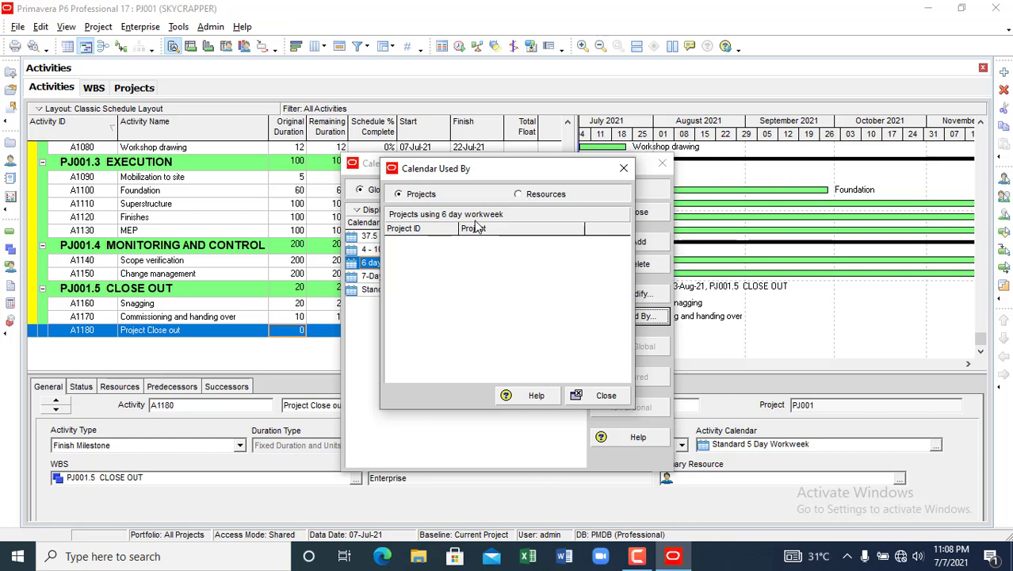
{"action": "left_click", "coordinate": [623, 168]}
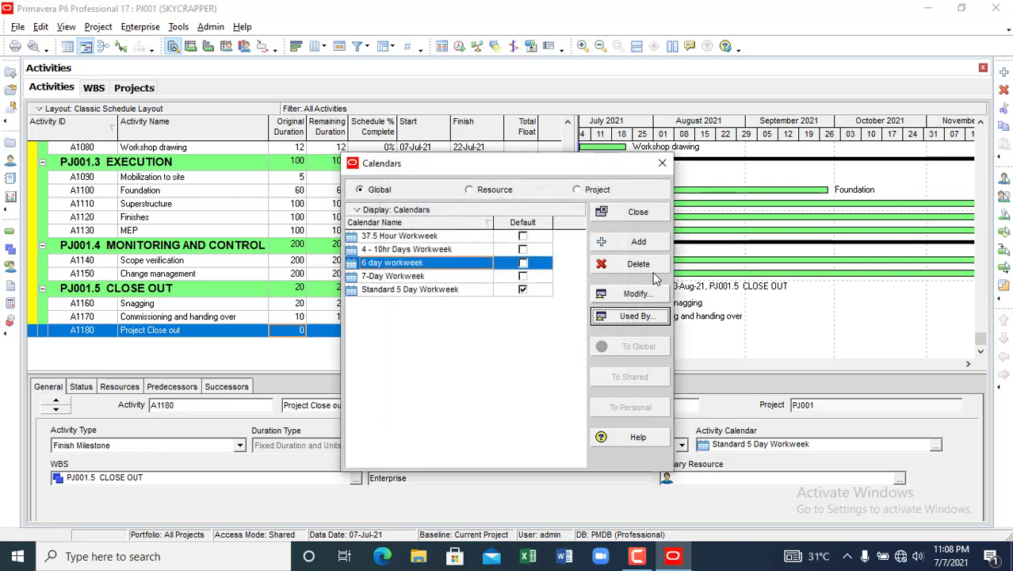
{"action": "left_click", "coordinate": [638, 214]}
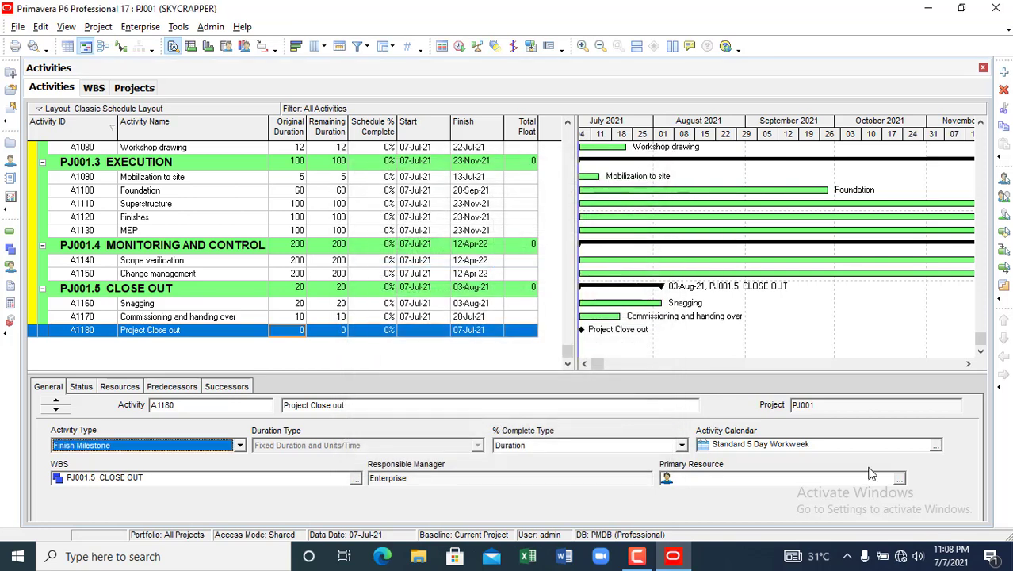
- Assign the 6 day workweek calendar to Project Close out (A1180), now finishing 08-Jul-21
{"action": "left_click", "coordinate": [936, 446]}
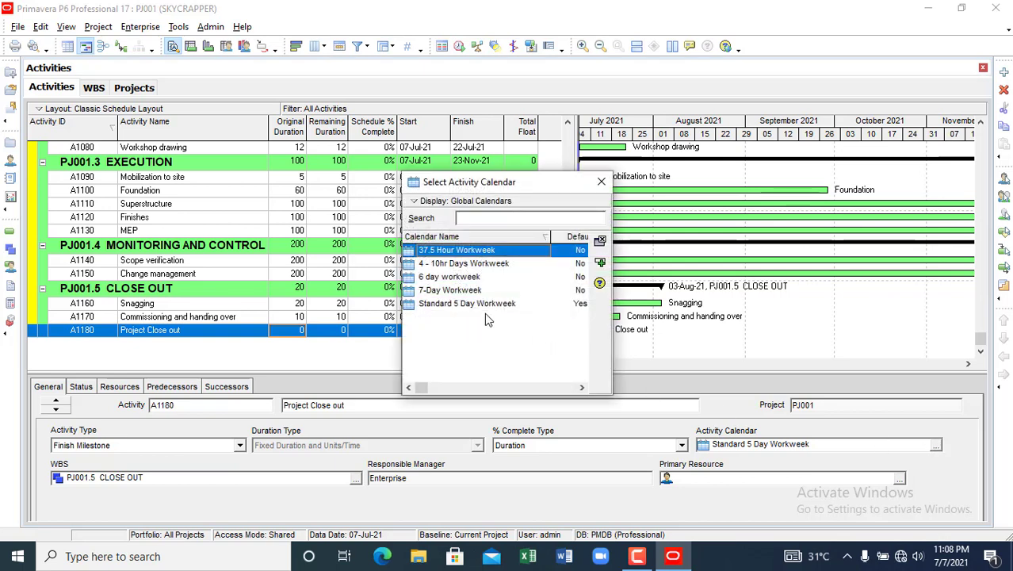
{"action": "left_click", "coordinate": [473, 279]}
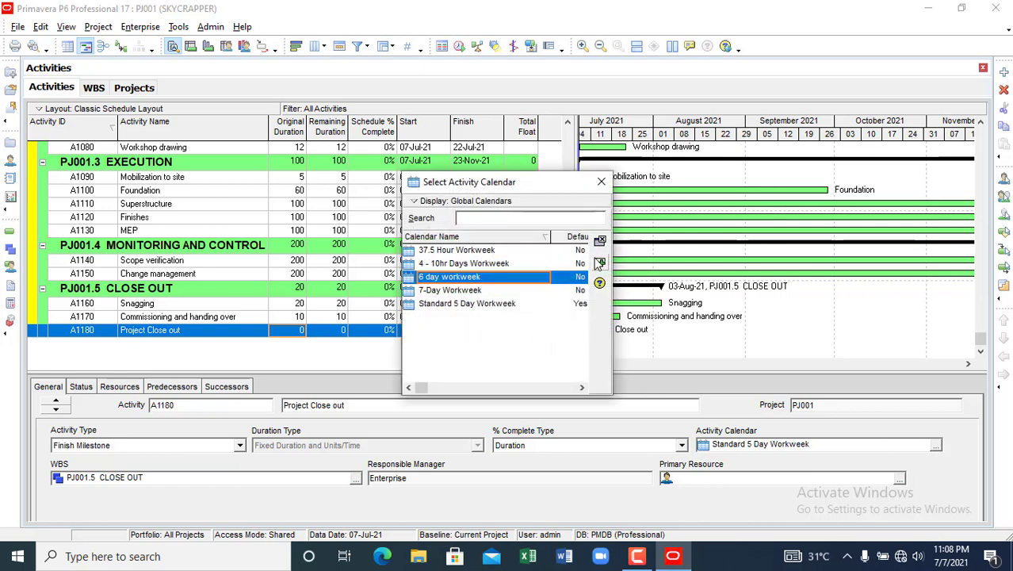
{"action": "left_click", "coordinate": [600, 265]}
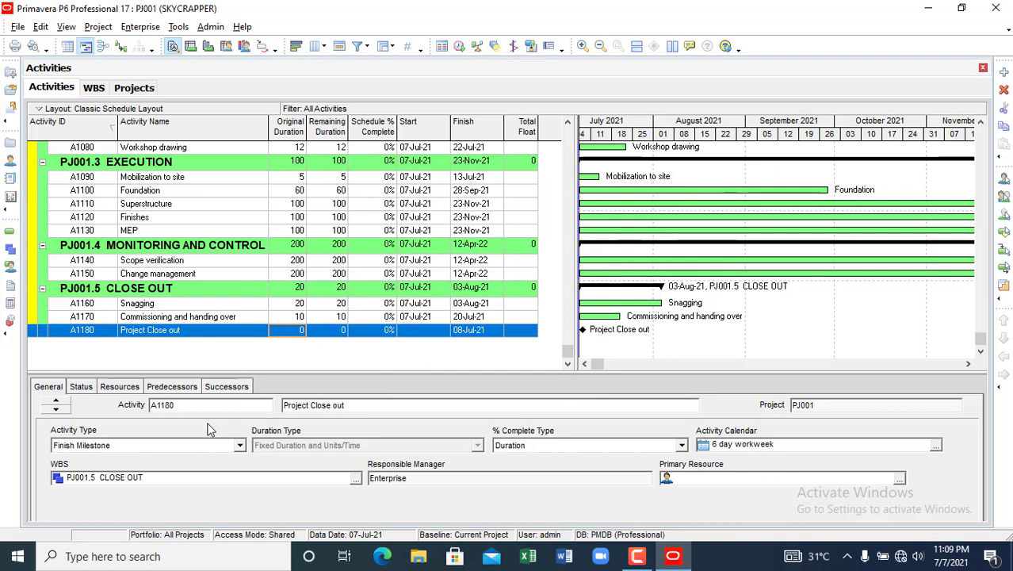
{"action": "left_click", "coordinate": [56, 402]}
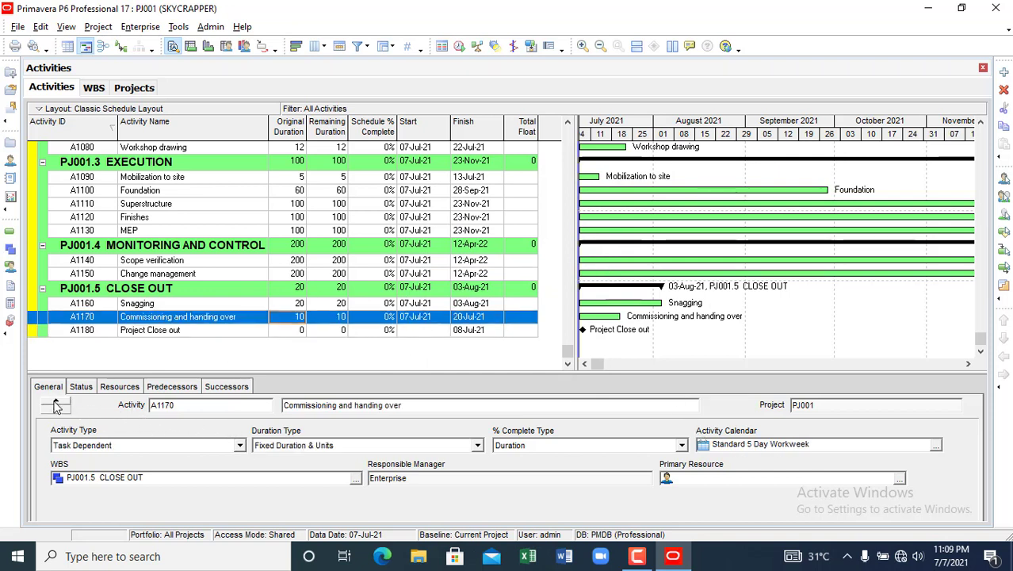
{"action": "left_click", "coordinate": [56, 410]}
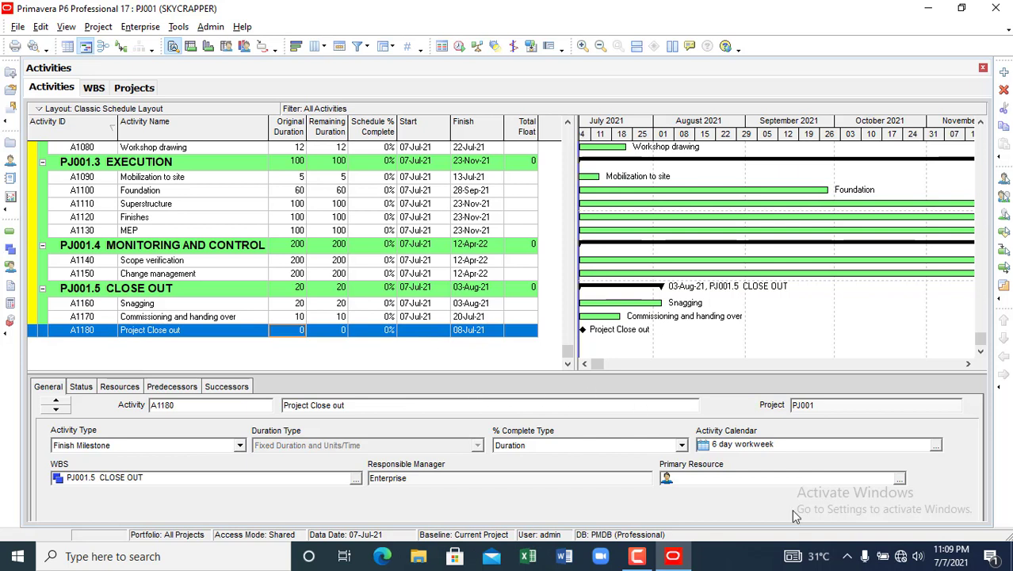
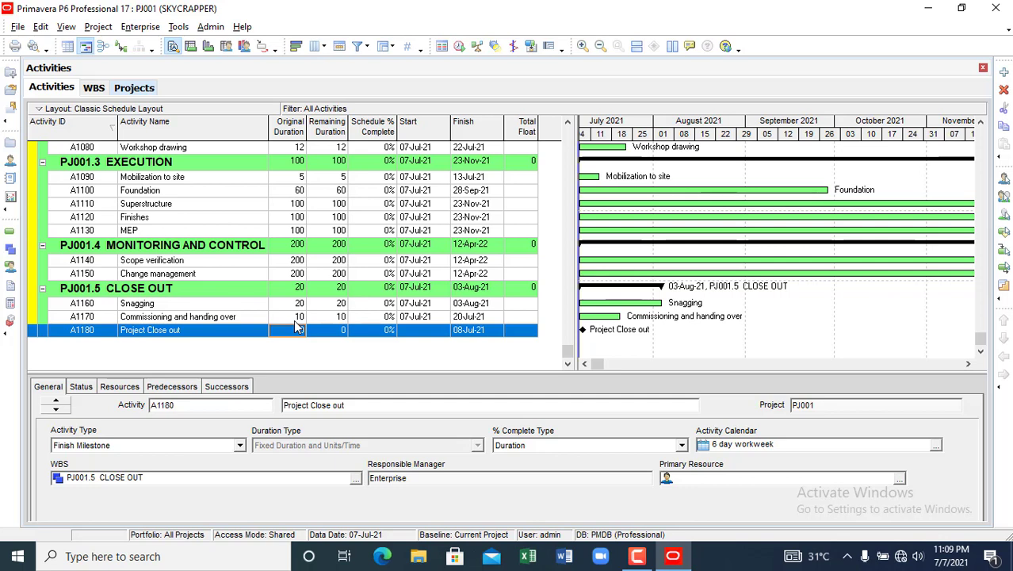
- Commit Project Close out's 0-day duration, then reselect A1010 Initiate Project at the top of the schedule
{"action": "key", "text": "Return"}
{"action": "left_click", "coordinate": [156, 180]}
{"action": "scroll", "coordinate": [149, 183], "scroll_direction": "up", "scroll_amount": 4}
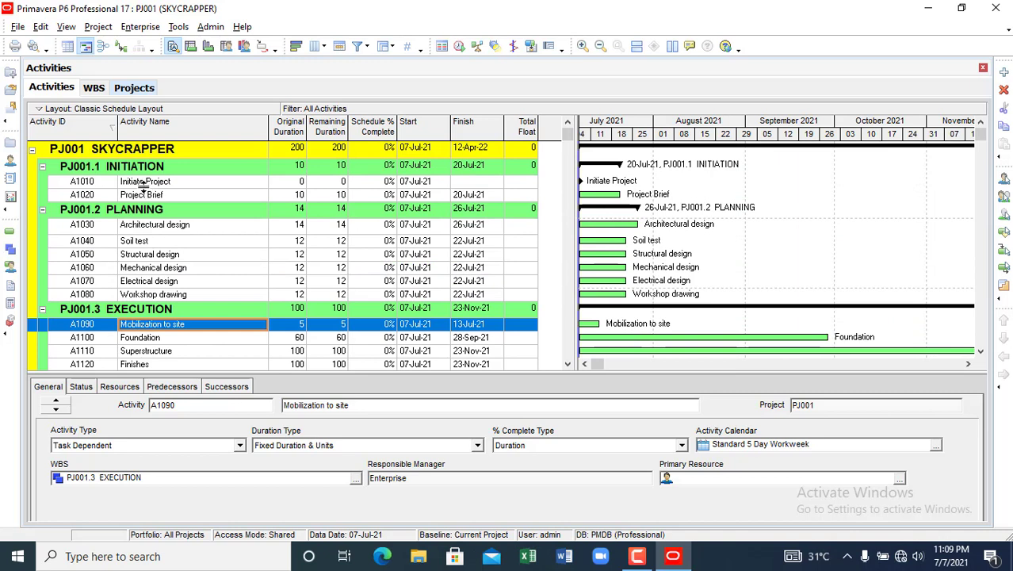
{"action": "left_click", "coordinate": [149, 184]}
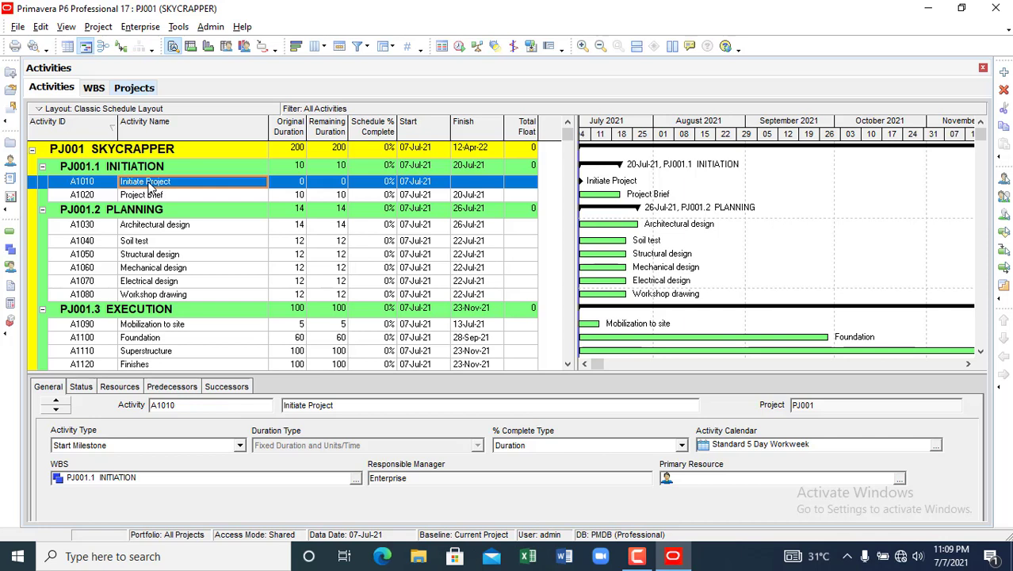
{"action": "left_click", "coordinate": [149, 227]}
{"action": "left_click", "coordinate": [153, 183]}
{"action": "left_click", "coordinate": [585, 364]}
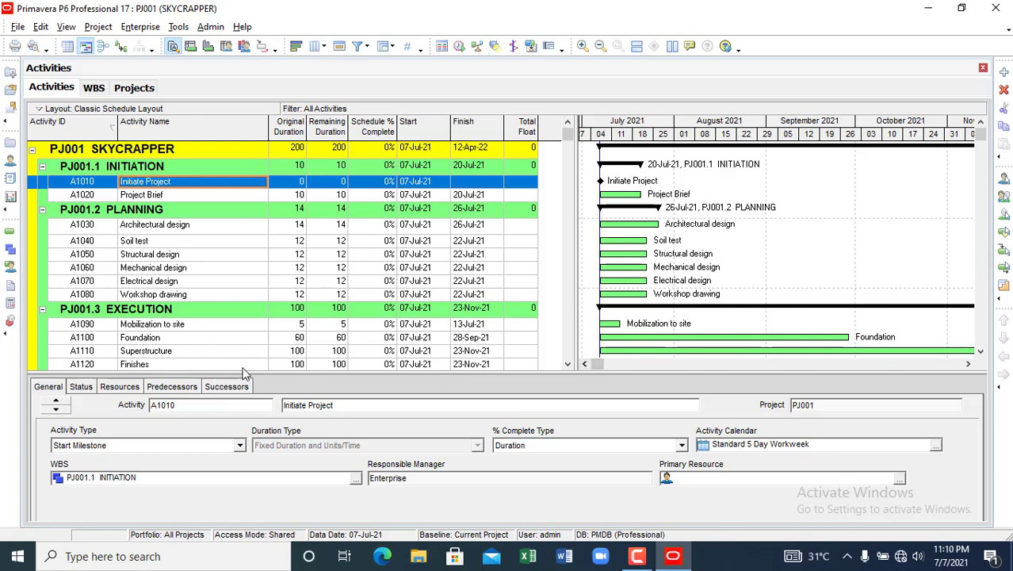
- Show the Successors details and step forward through every activity, checking for links
{"action": "left_click", "coordinate": [172, 388]}
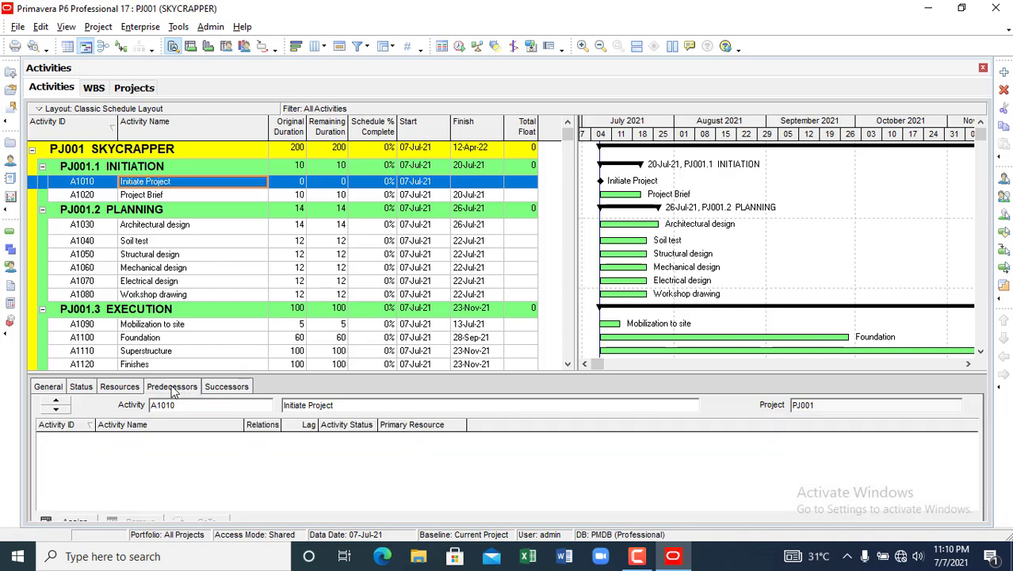
{"action": "left_click", "coordinate": [227, 388]}
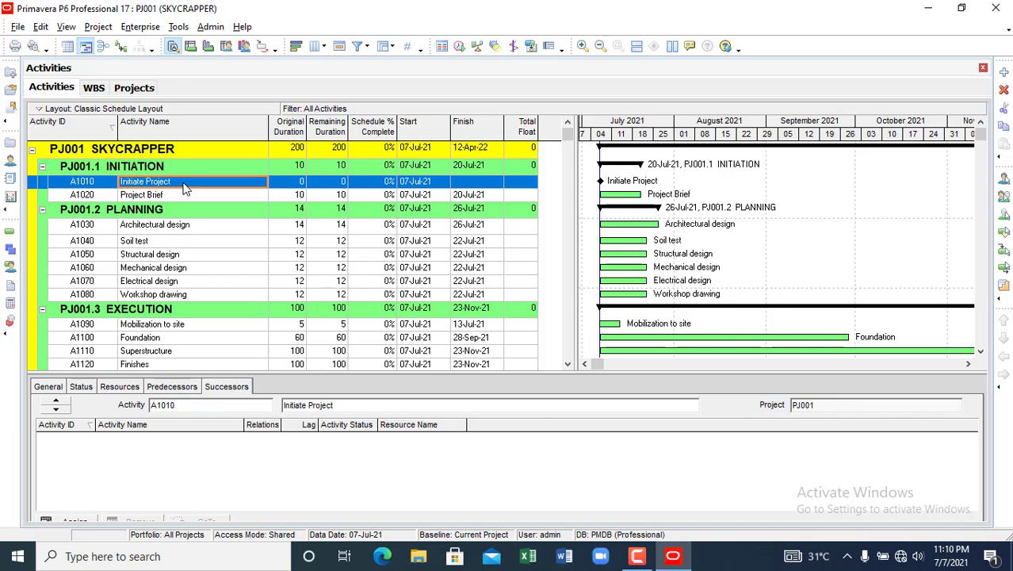
{"action": "left_click", "coordinate": [56, 410]}
{"action": "left_click", "coordinate": [56, 410]}
{"action": "left_click", "coordinate": [56, 411]}
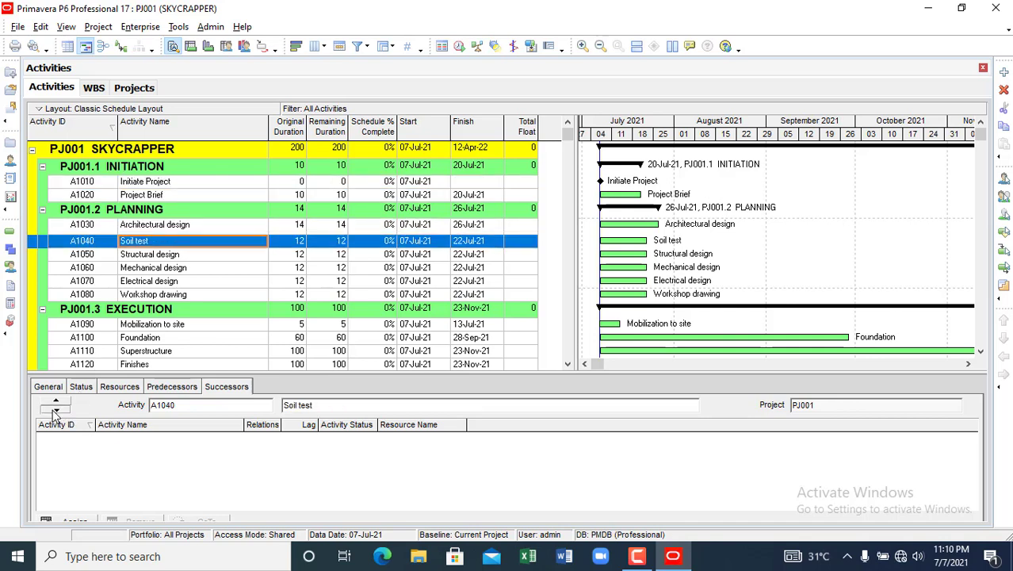
{"action": "left_click", "coordinate": [56, 410]}
{"action": "left_click", "coordinate": [55, 411]}
{"action": "left_click", "coordinate": [56, 411]}
{"action": "left_click", "coordinate": [56, 410]}
{"action": "left_click", "coordinate": [55, 410]}
{"action": "left_click", "coordinate": [56, 411]}
{"action": "left_click", "coordinate": [55, 411]}
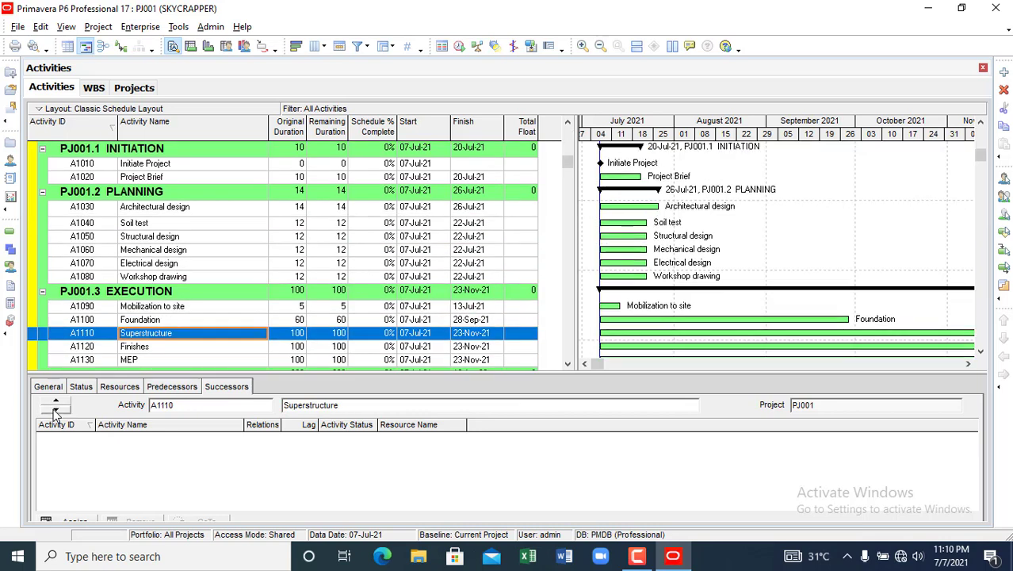
{"action": "left_click", "coordinate": [56, 411]}
{"action": "left_click", "coordinate": [56, 410]}
{"action": "left_click", "coordinate": [56, 410]}
{"action": "left_click", "coordinate": [56, 410]}
{"action": "left_click", "coordinate": [55, 410]}
{"action": "left_click", "coordinate": [56, 410]}
{"action": "left_click", "coordinate": [56, 411]}
{"action": "left_click", "coordinate": [55, 411]}
{"action": "left_click", "coordinate": [56, 411]}
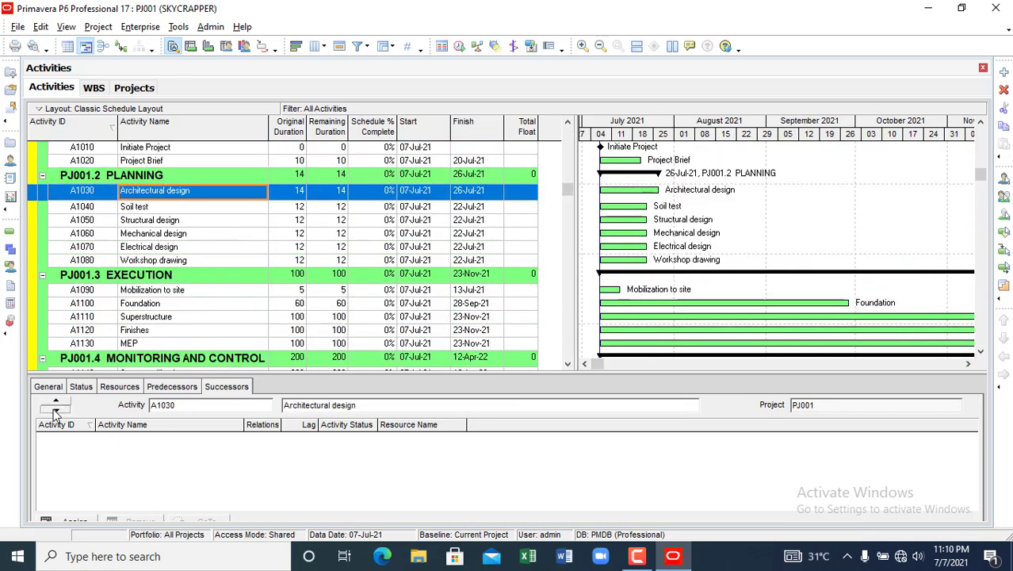
{"action": "left_click", "coordinate": [56, 411]}
{"action": "left_click", "coordinate": [56, 411]}
{"action": "left_click", "coordinate": [55, 411]}
{"action": "left_click", "coordinate": [55, 410]}
{"action": "left_click", "coordinate": [56, 411]}
{"action": "left_click", "coordinate": [55, 410]}
{"action": "left_click", "coordinate": [56, 410]}
{"action": "left_click", "coordinate": [55, 411]}
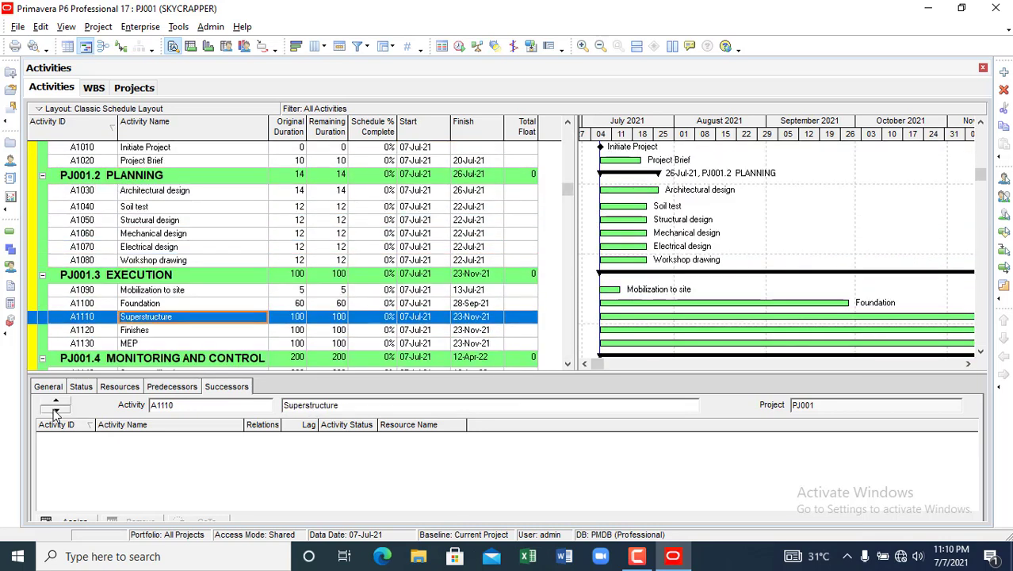
{"action": "left_click", "coordinate": [56, 410]}
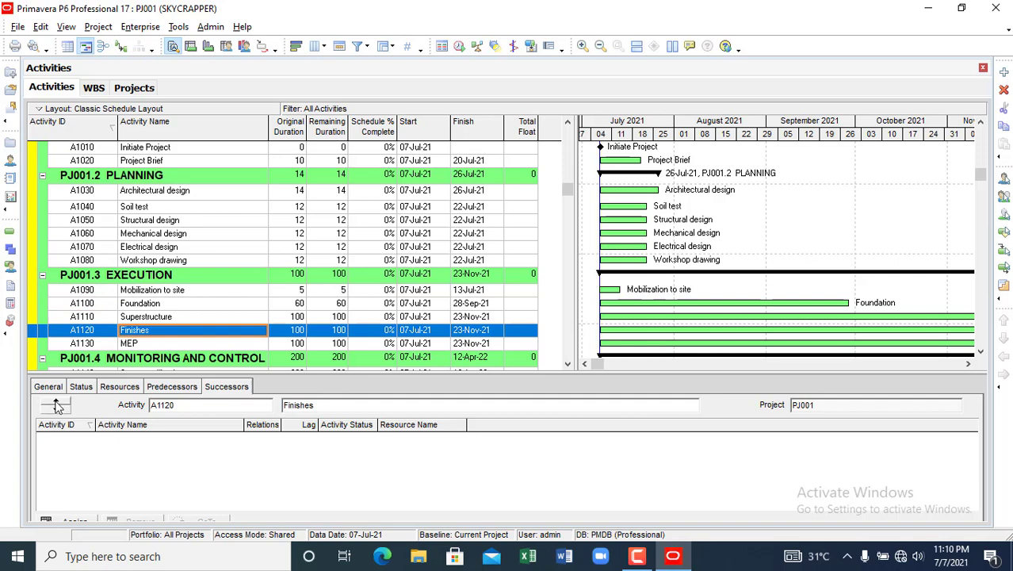
{"action": "left_click", "coordinate": [55, 411]}
{"action": "left_click", "coordinate": [56, 411]}
{"action": "left_click", "coordinate": [56, 411]}
{"action": "left_click", "coordinate": [55, 411]}
{"action": "left_click", "coordinate": [55, 411]}
{"action": "left_click", "coordinate": [55, 411]}
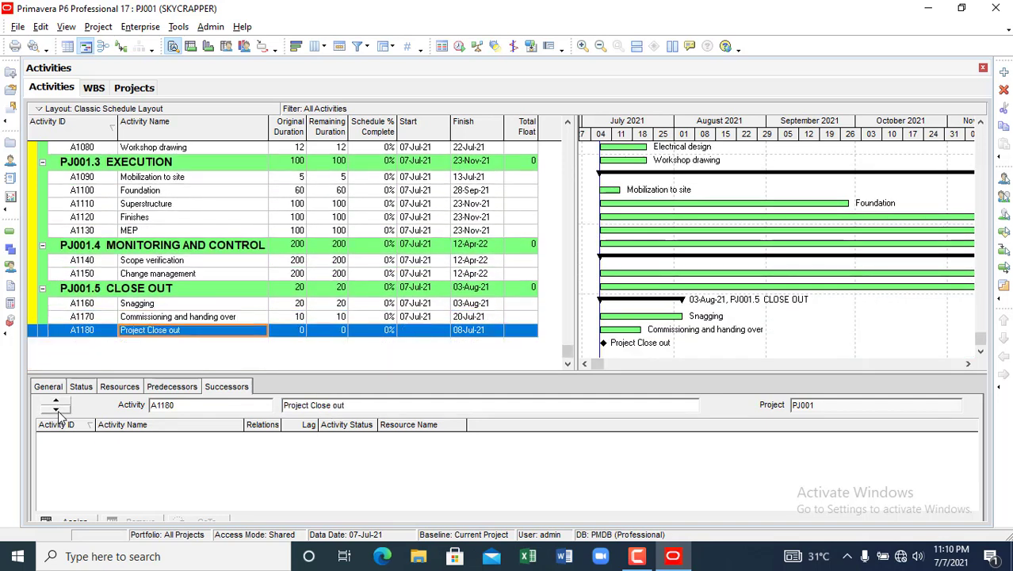
{"action": "left_click", "coordinate": [56, 410]}
{"action": "left_click", "coordinate": [56, 411]}
{"action": "left_click", "coordinate": [56, 411]}
{"action": "left_click", "coordinate": [55, 411]}
{"action": "left_click", "coordinate": [56, 411]}
{"action": "left_click", "coordinate": [56, 410]}
{"action": "left_click", "coordinate": [55, 410]}
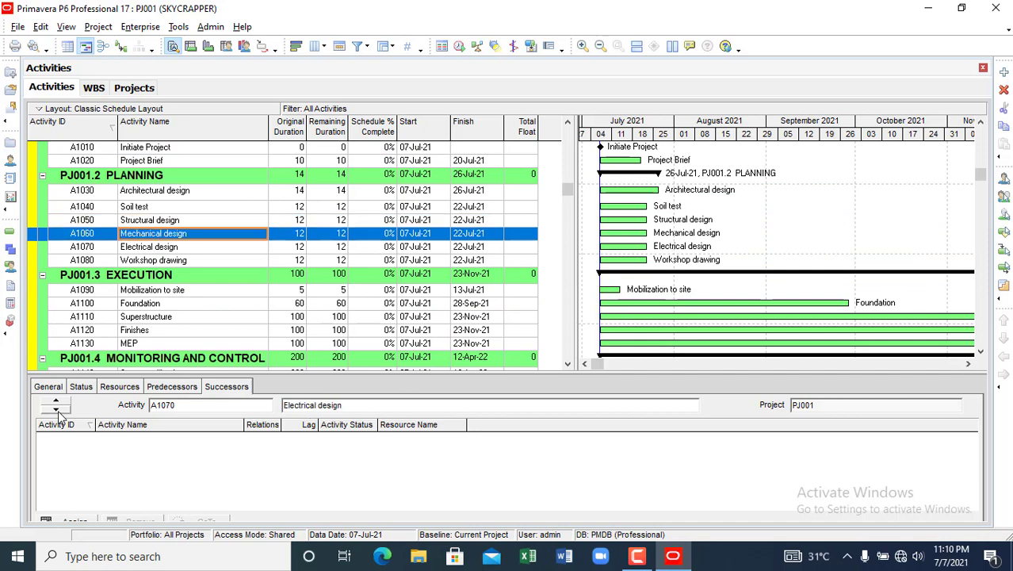
{"action": "left_click", "coordinate": [56, 411]}
{"action": "left_click", "coordinate": [55, 411]}
{"action": "left_click", "coordinate": [55, 410]}
{"action": "left_click", "coordinate": [55, 411]}
{"action": "left_click", "coordinate": [56, 410]}
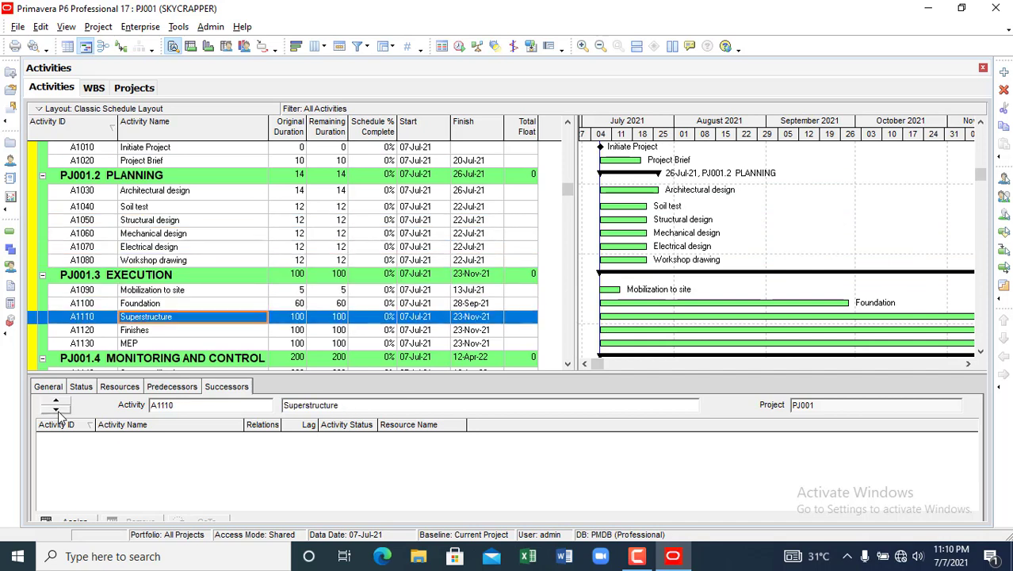
{"action": "left_click", "coordinate": [55, 411]}
{"action": "left_click", "coordinate": [55, 411]}
{"action": "left_click", "coordinate": [56, 410]}
{"action": "left_click", "coordinate": [55, 411]}
{"action": "left_click", "coordinate": [55, 411]}
{"action": "left_click", "coordinate": [55, 411]}
{"action": "left_click", "coordinate": [56, 411]}
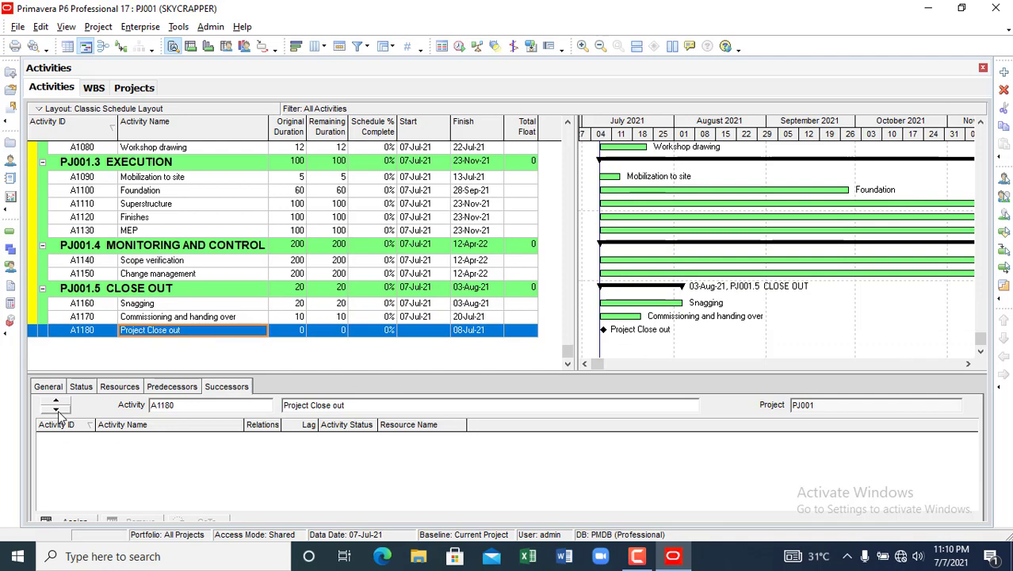
- Step back up through the activities, confirming none have successors yet
{"action": "left_click", "coordinate": [57, 403]}
{"action": "left_click", "coordinate": [57, 403]}
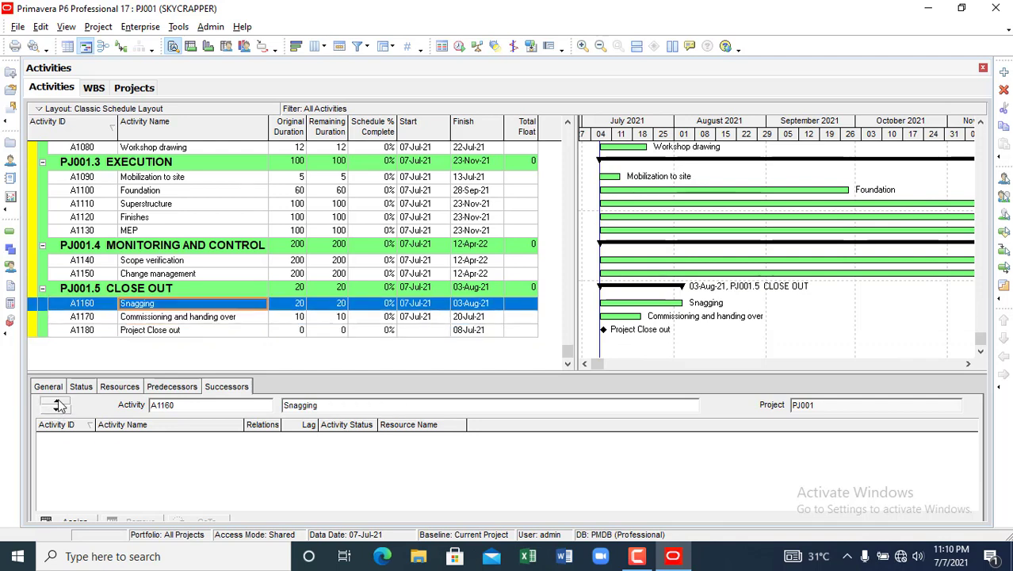
{"action": "left_click", "coordinate": [59, 406]}
{"action": "left_click", "coordinate": [60, 405]}
{"action": "left_click", "coordinate": [59, 405]}
{"action": "left_click", "coordinate": [59, 405]}
{"action": "left_click", "coordinate": [60, 405]}
{"action": "left_click", "coordinate": [60, 405]}
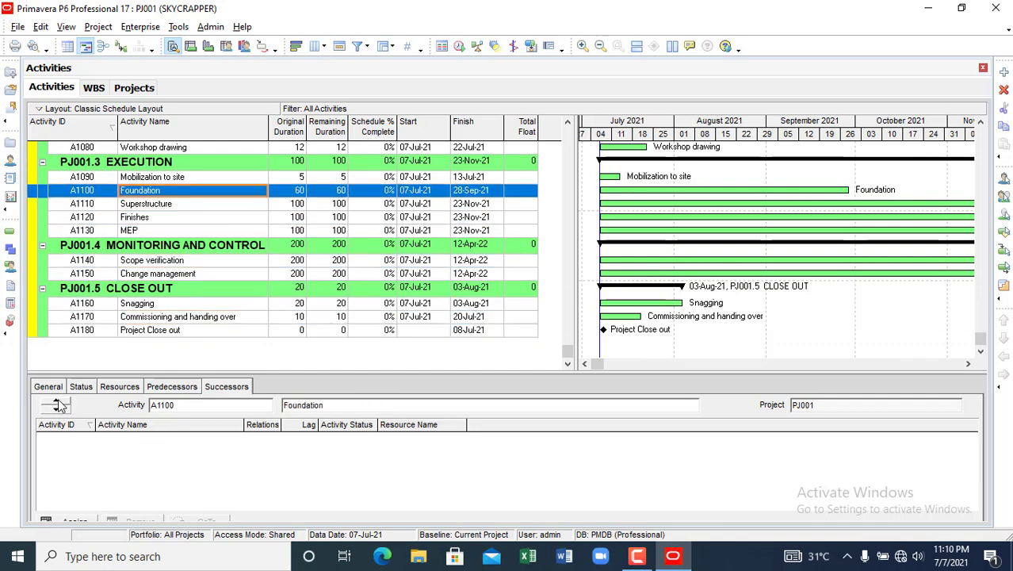
{"action": "left_click", "coordinate": [60, 405]}
{"action": "left_click", "coordinate": [59, 405]}
{"action": "left_click", "coordinate": [60, 405]}
{"action": "left_click", "coordinate": [59, 406]}
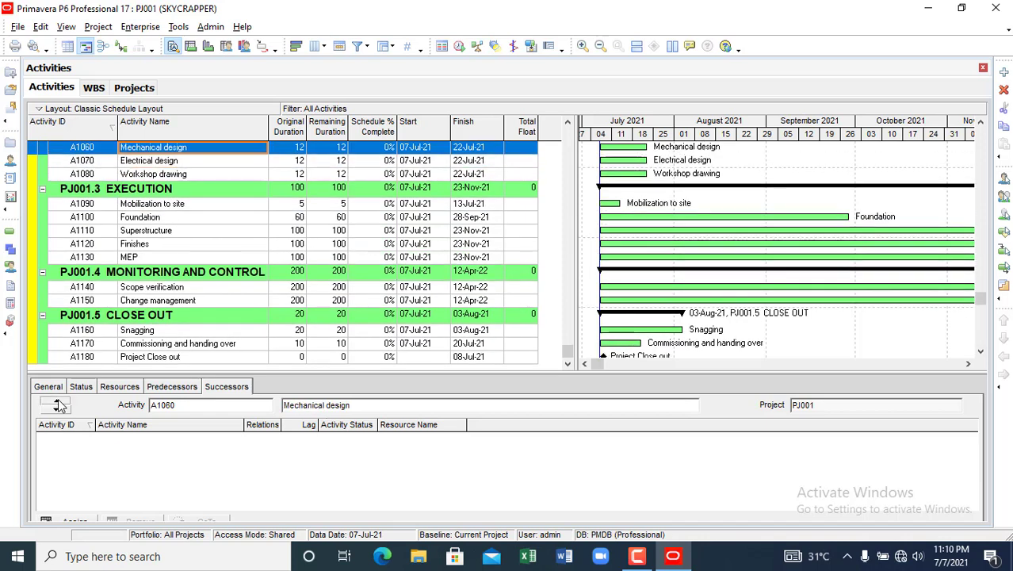
{"action": "left_click", "coordinate": [59, 405]}
{"action": "left_click", "coordinate": [59, 405]}
{"action": "left_click", "coordinate": [59, 405]}
{"action": "left_click", "coordinate": [59, 405]}
{"action": "left_click", "coordinate": [59, 405]}
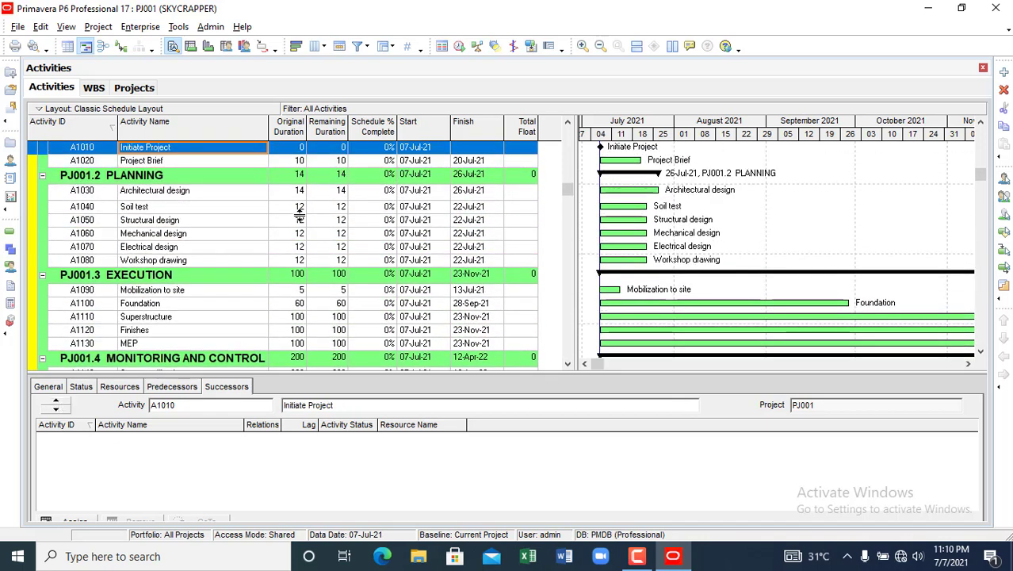
- Review Initiate Project's General details and WBS unchanged, then bring up the % Complete Type choices
{"action": "left_click", "coordinate": [56, 387]}
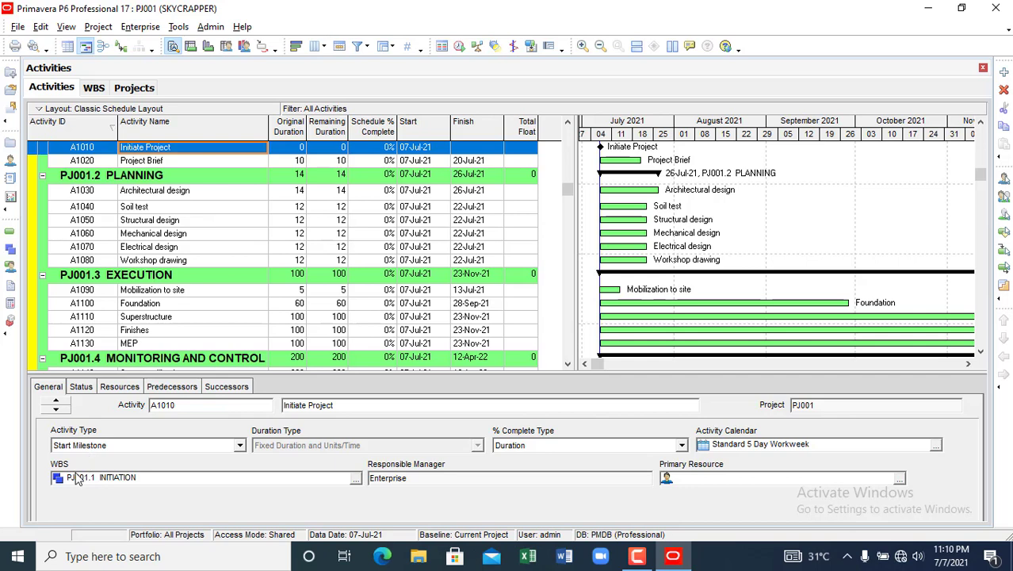
{"action": "left_click", "coordinate": [356, 479]}
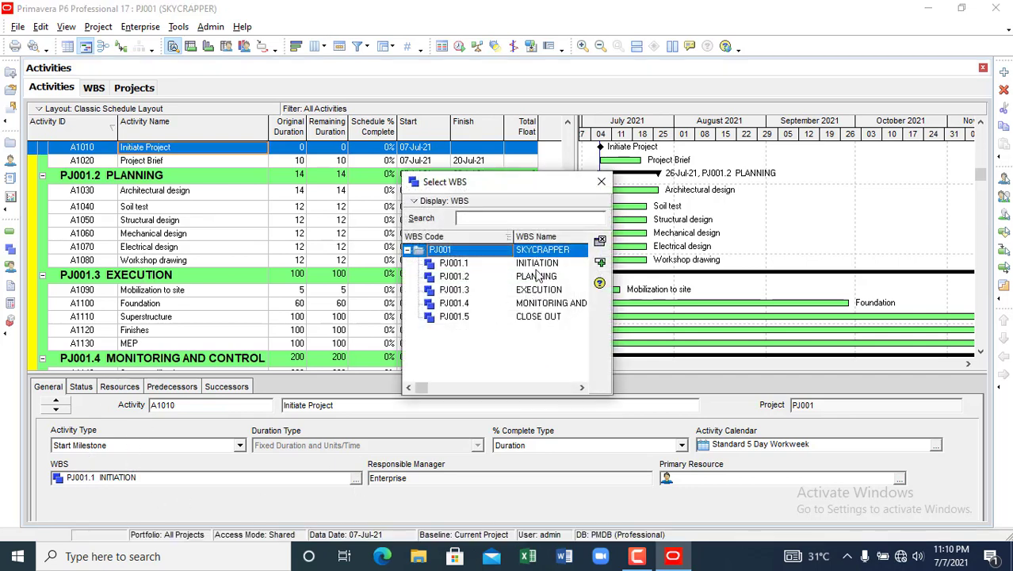
{"action": "left_click", "coordinate": [601, 182]}
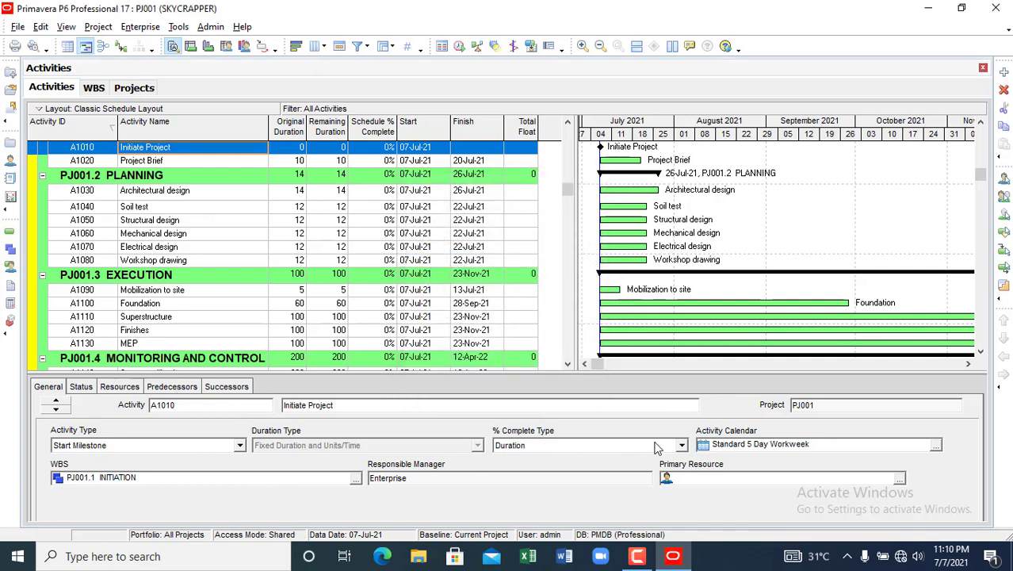
{"action": "left_click", "coordinate": [679, 446]}
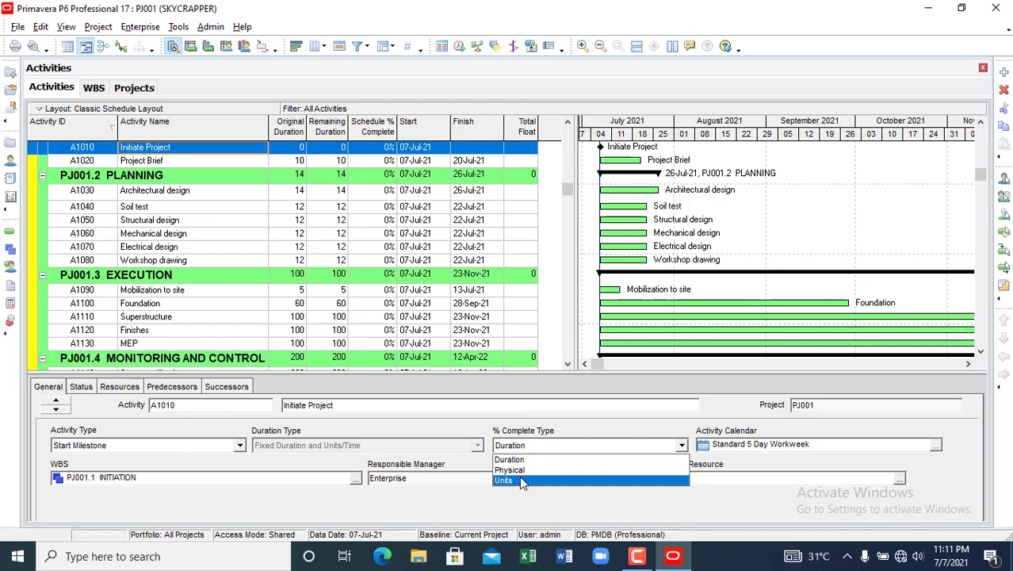
- Give Initiate Project Physical % complete type and the 6 day workweek calendar, then show its successors
{"action": "left_click", "coordinate": [526, 471]}
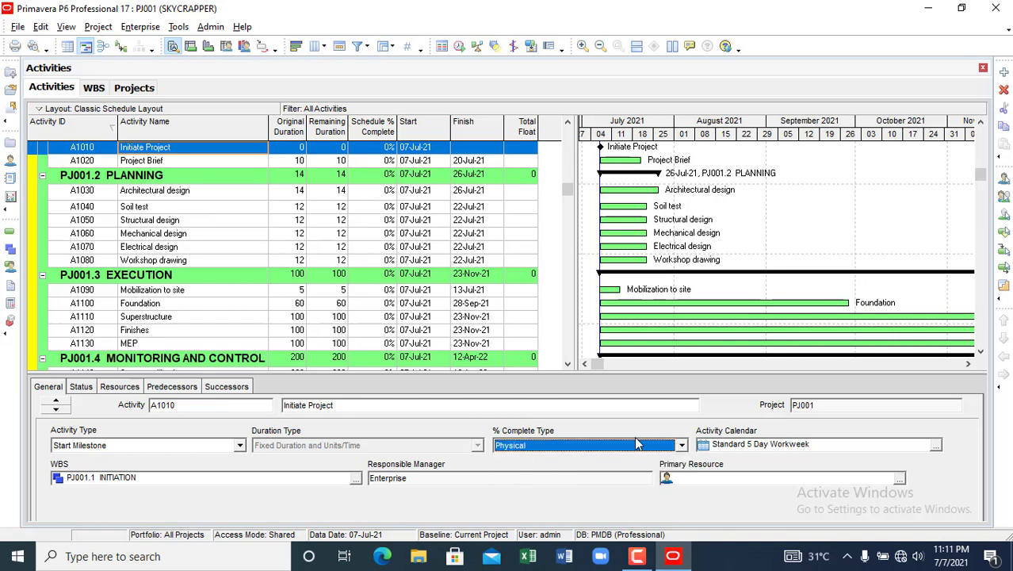
{"action": "left_click", "coordinate": [936, 445]}
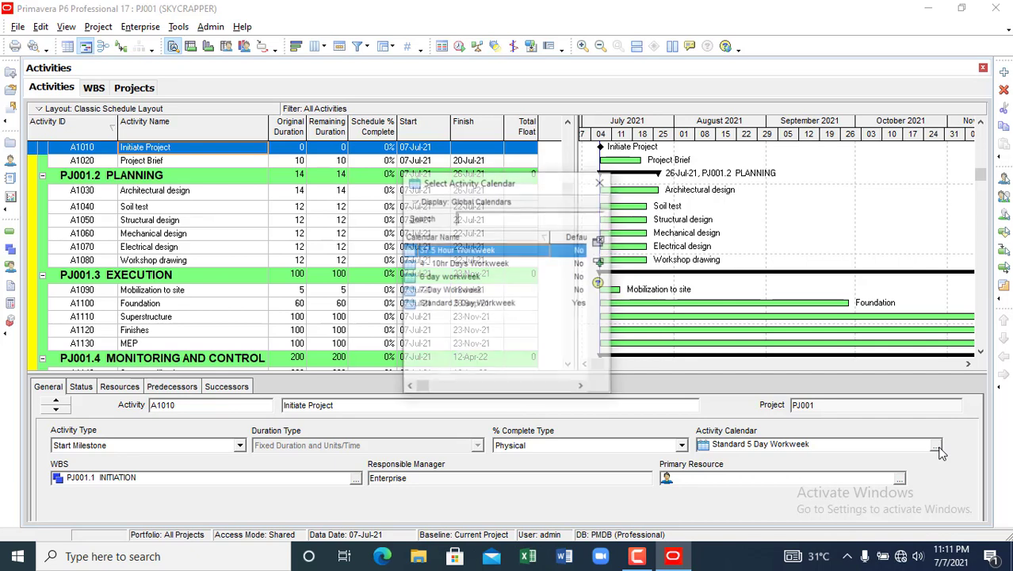
{"action": "left_click", "coordinate": [461, 277]}
{"action": "left_click", "coordinate": [600, 264]}
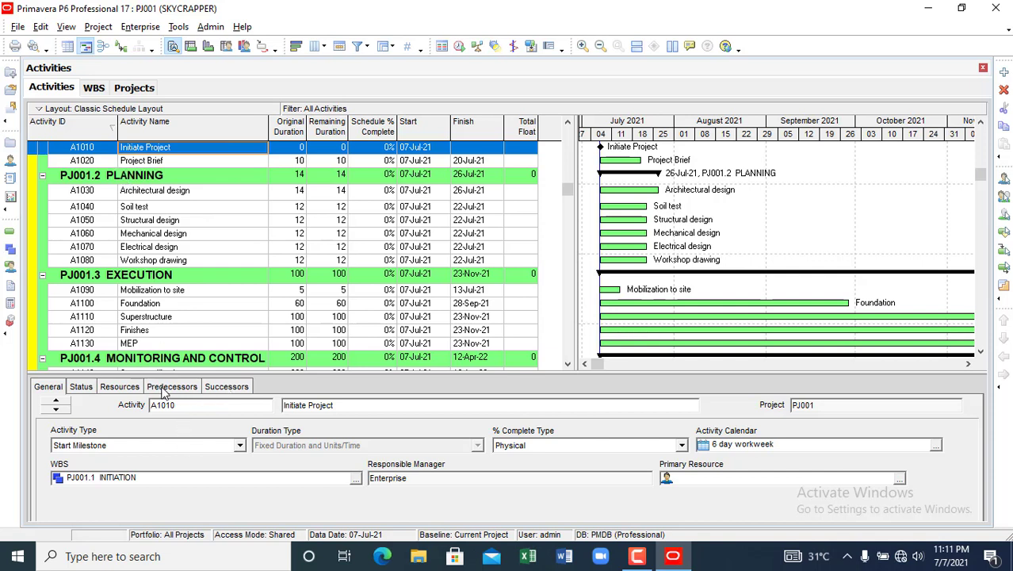
{"action": "left_click", "coordinate": [233, 388]}
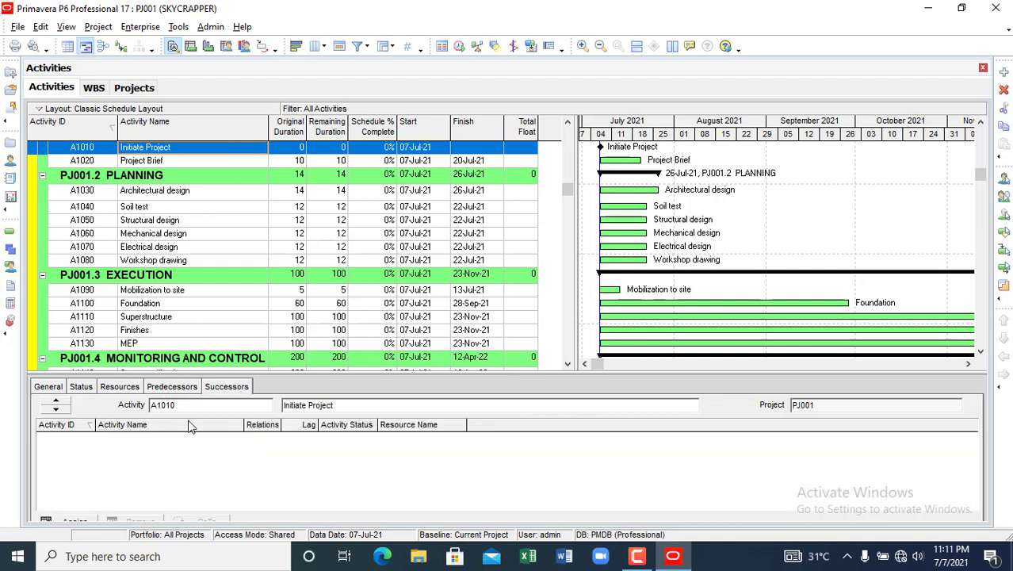
{"action": "left_click_drag", "start_coordinate": [325, 316], "coordinate": [325, 315]}
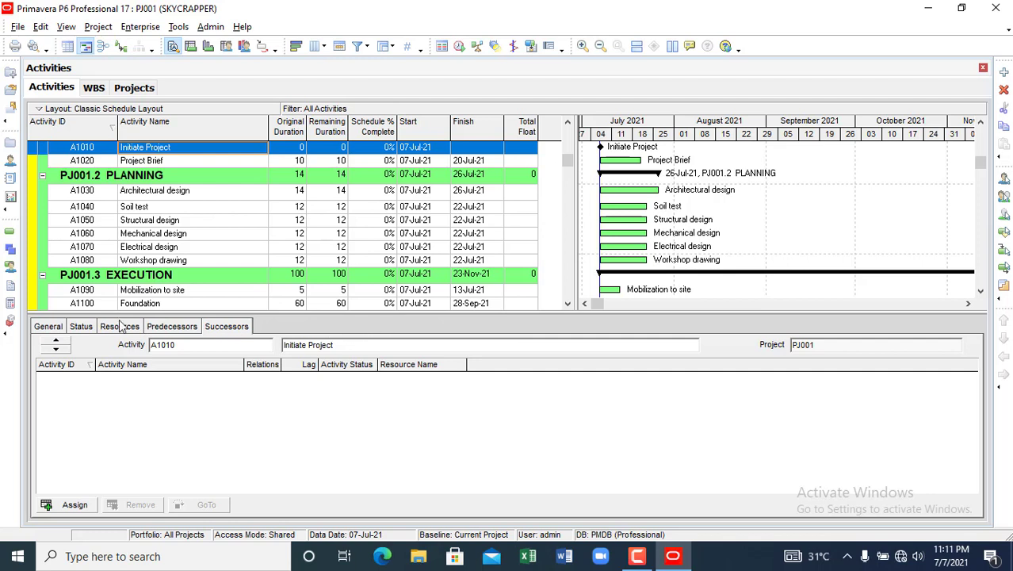
- Add Relationships to the Activity Details display tabs and apply the change
{"action": "right_click", "coordinate": [306, 324]}
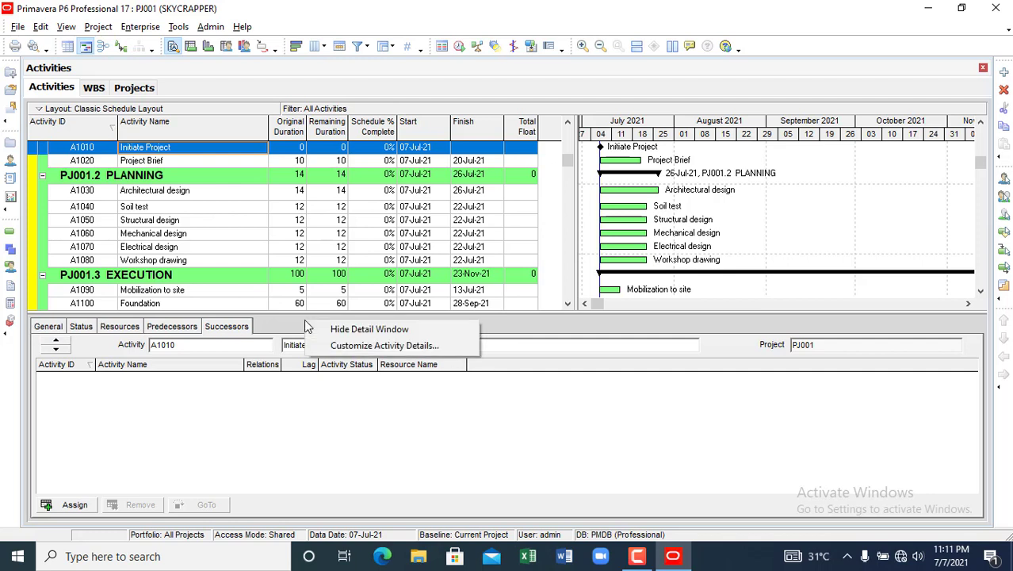
{"action": "left_click", "coordinate": [353, 349]}
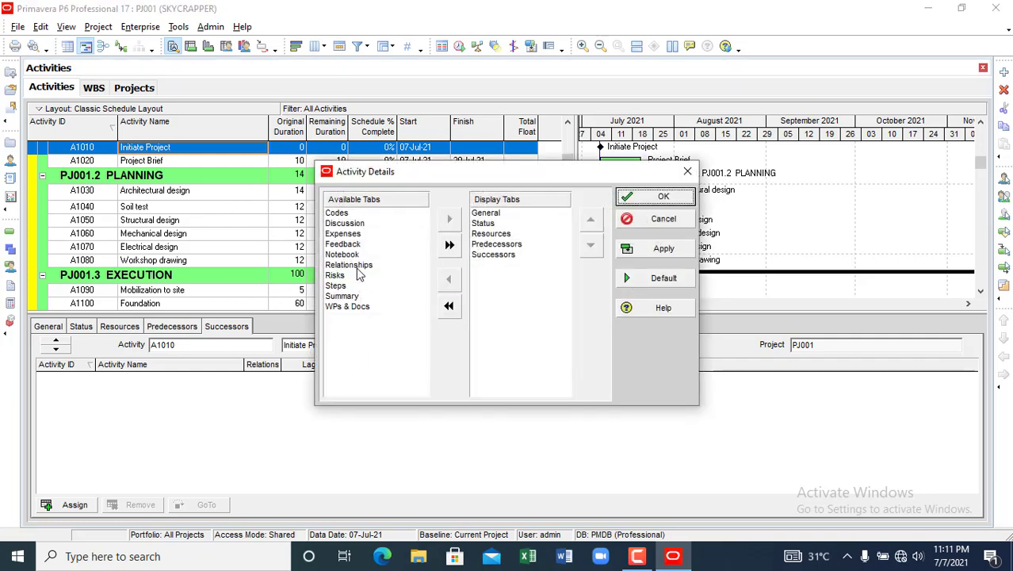
{"action": "left_click", "coordinate": [356, 266]}
{"action": "left_click", "coordinate": [450, 219]}
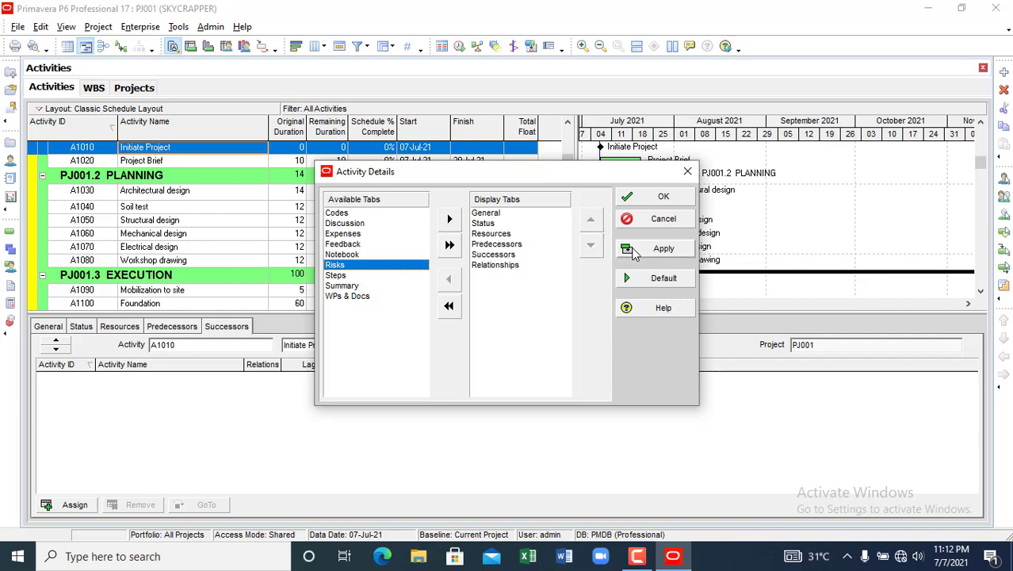
{"action": "left_click", "coordinate": [637, 251]}
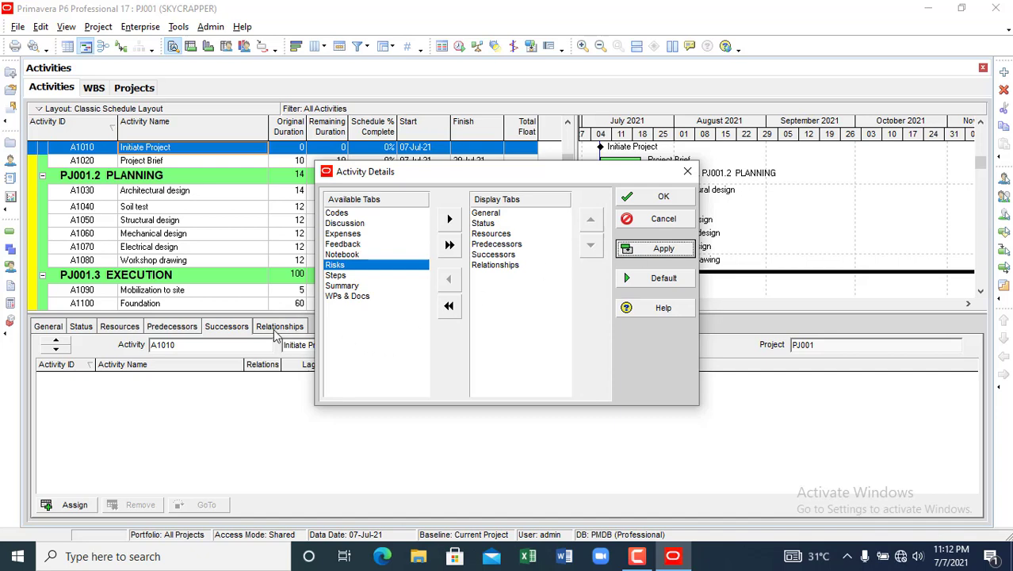
{"action": "left_click", "coordinate": [685, 173]}
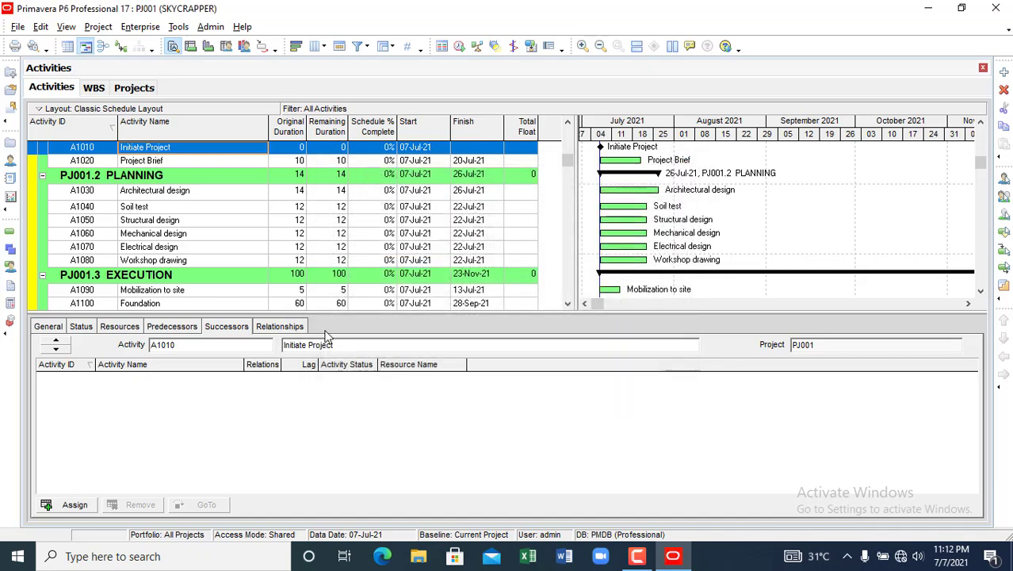
- Compare the Relationships tab with the single-list view, ending on Initiate Project's empty Relationships view
{"action": "left_click", "coordinate": [278, 327]}
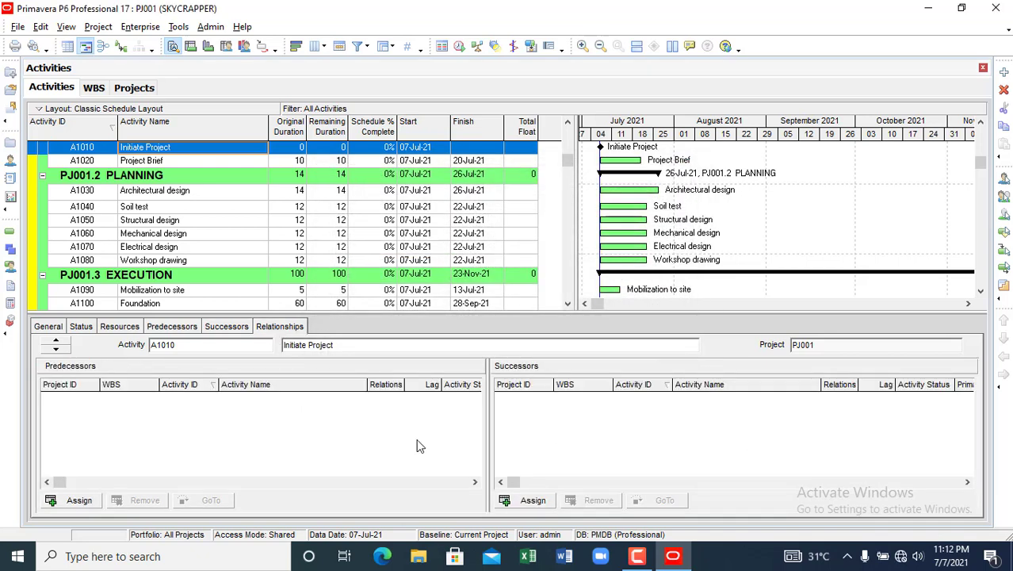
{"action": "left_click", "coordinate": [170, 327]}
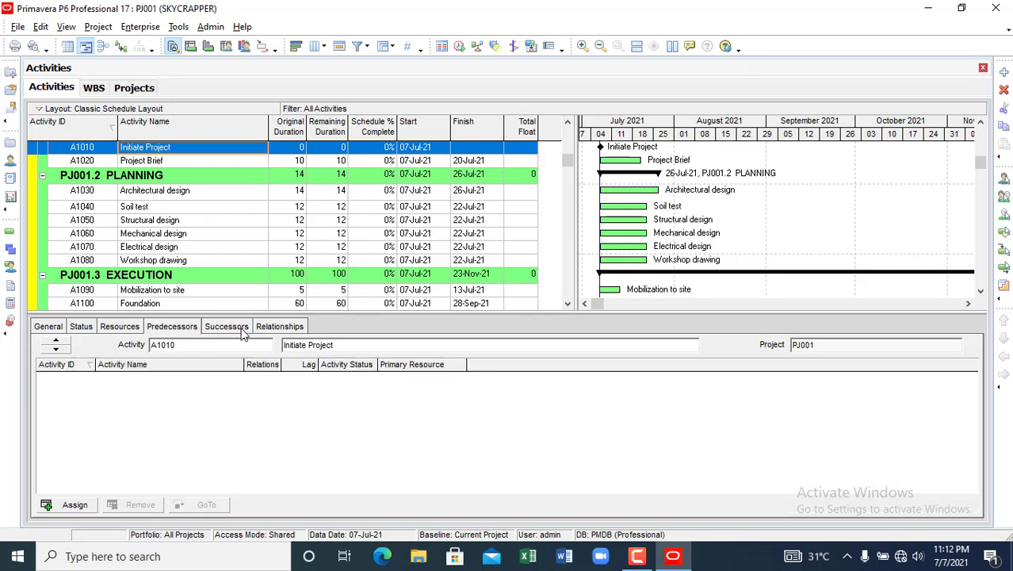
{"action": "left_click", "coordinate": [299, 327]}
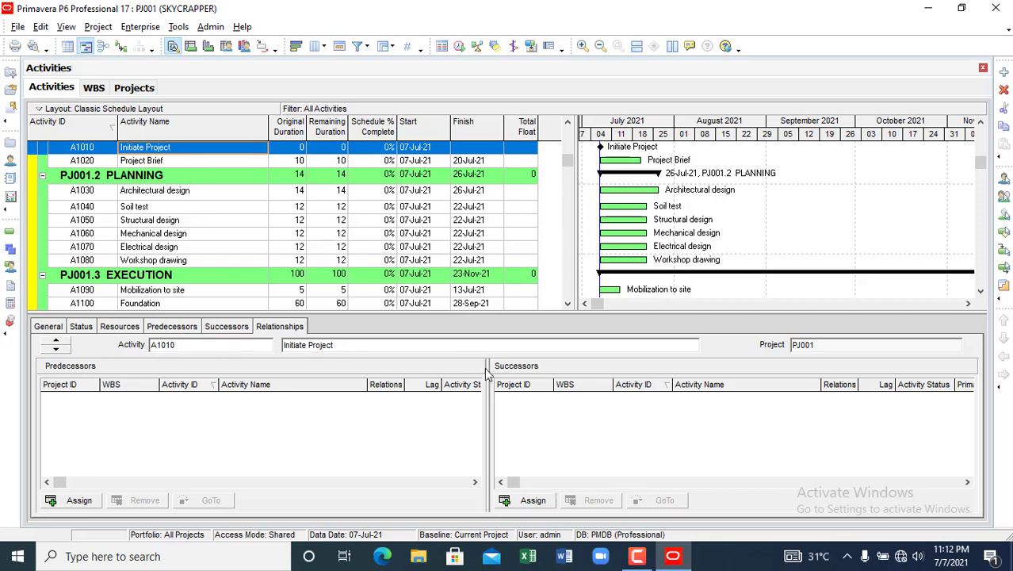
- Assign A1020 Project Brief as a successor of Initiate Project, then move to Project Brief
{"action": "left_click", "coordinate": [537, 505]}
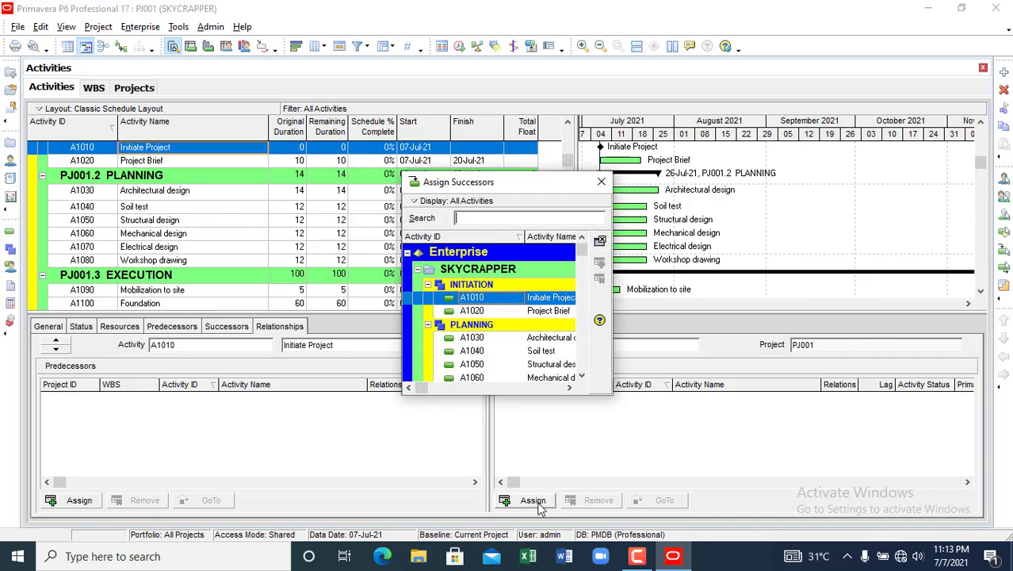
{"action": "left_click_drag", "start_coordinate": [504, 182], "coordinate": [602, 184]}
{"action": "left_click_drag", "start_coordinate": [672, 177], "coordinate": [733, 180]}
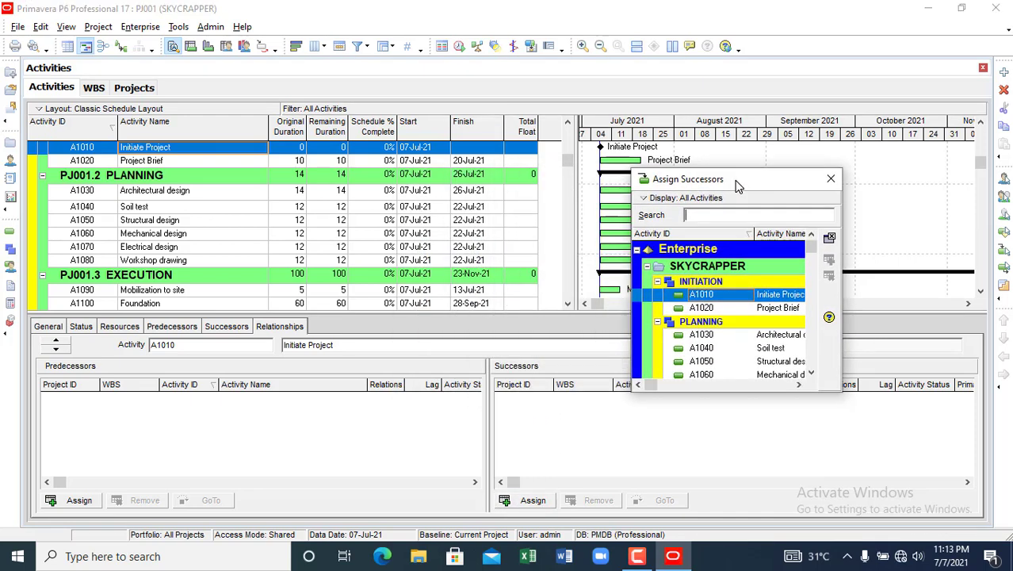
{"action": "left_click", "coordinate": [762, 308]}
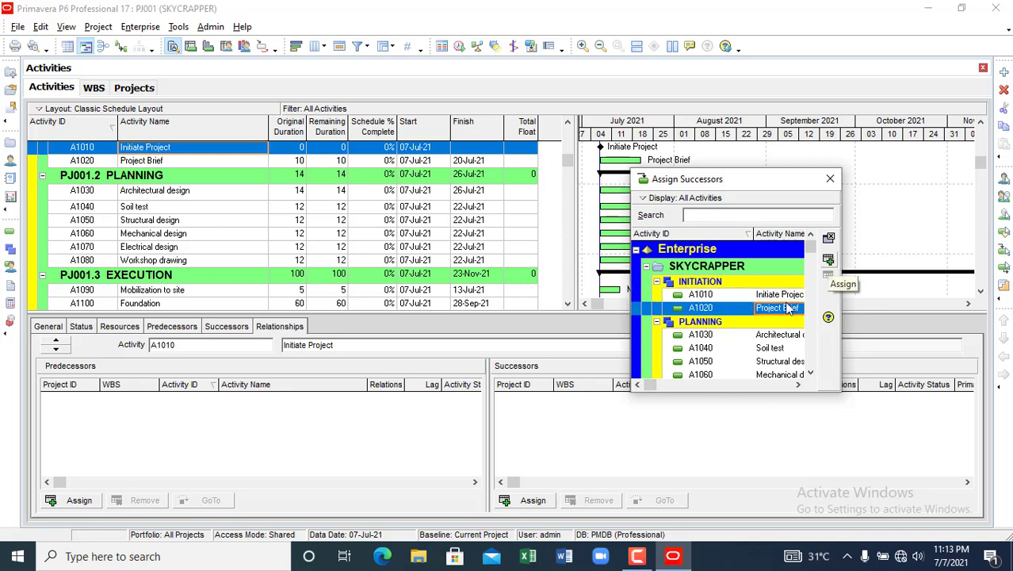
{"action": "left_click", "coordinate": [829, 259]}
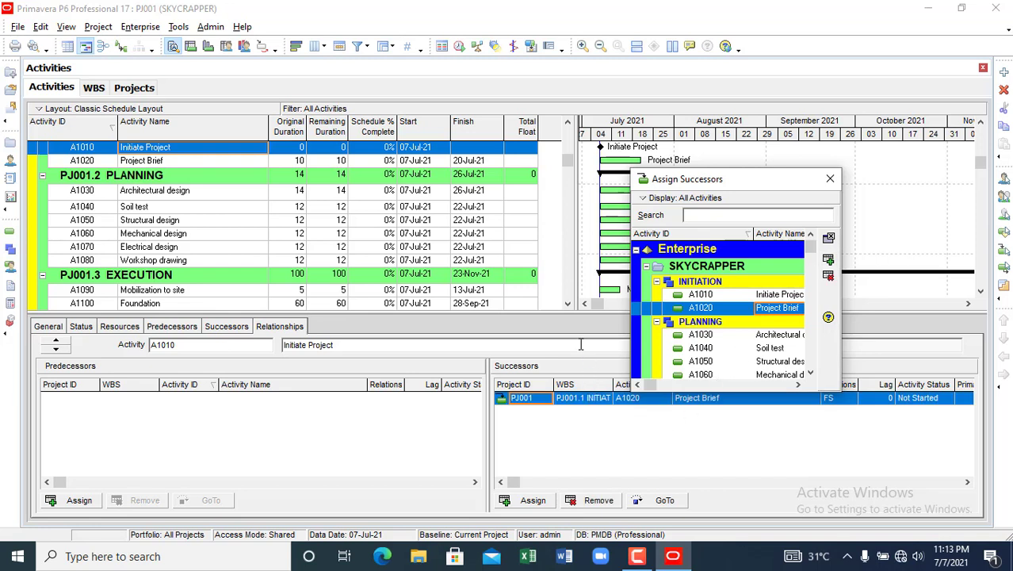
{"action": "left_click", "coordinate": [56, 350]}
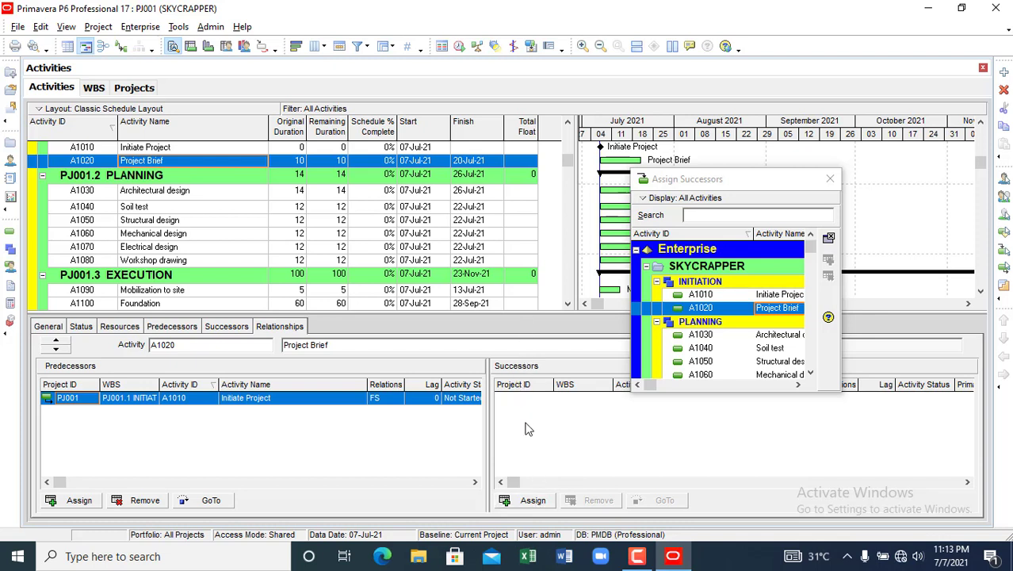
- Assign A1030 Architectural design as a successor of Project Brief
{"action": "left_click", "coordinate": [538, 500]}
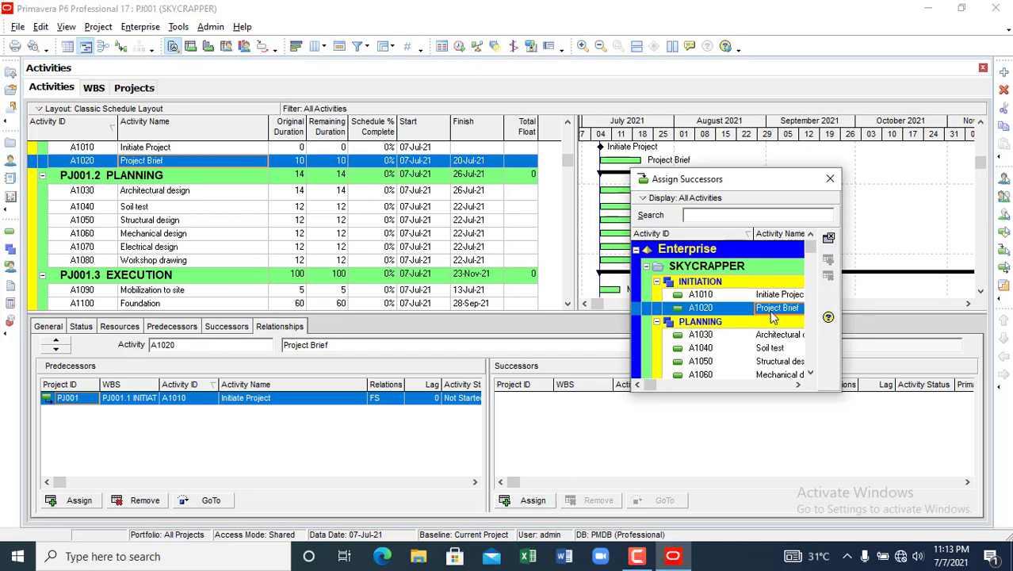
{"action": "left_click", "coordinate": [773, 336]}
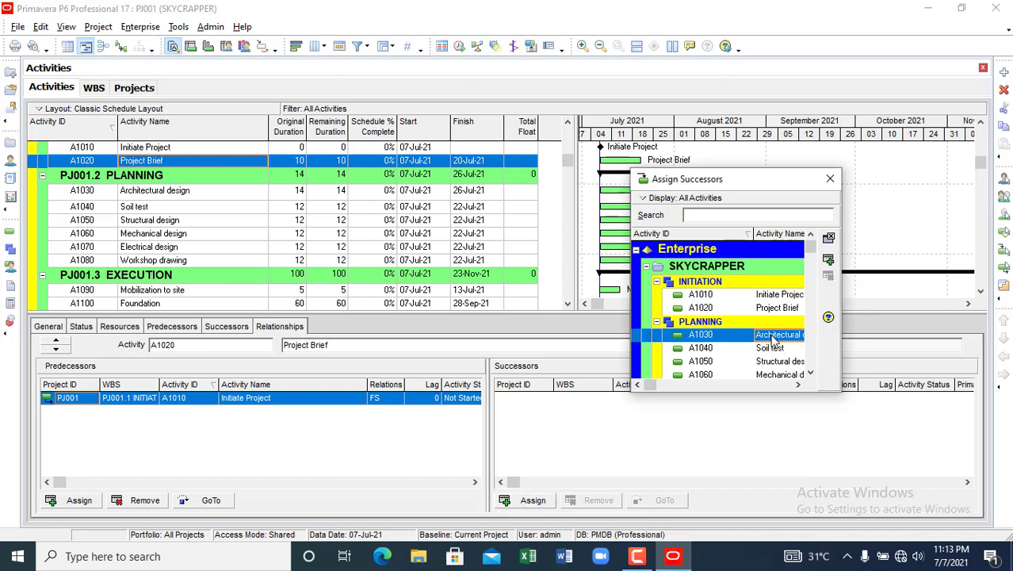
{"action": "left_click", "coordinate": [829, 260]}
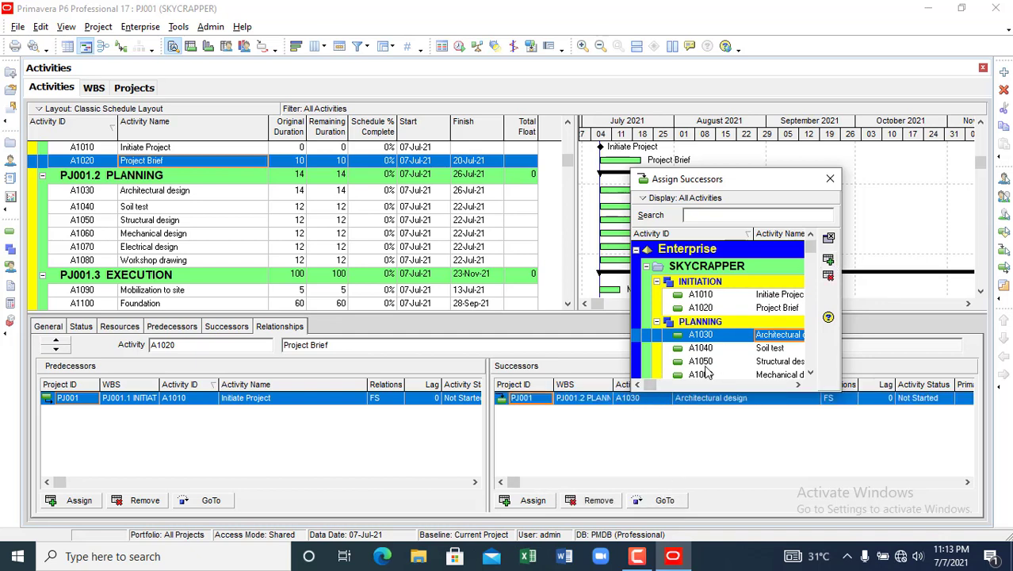
{"action": "left_click_drag", "start_coordinate": [732, 180], "coordinate": [799, 90]}
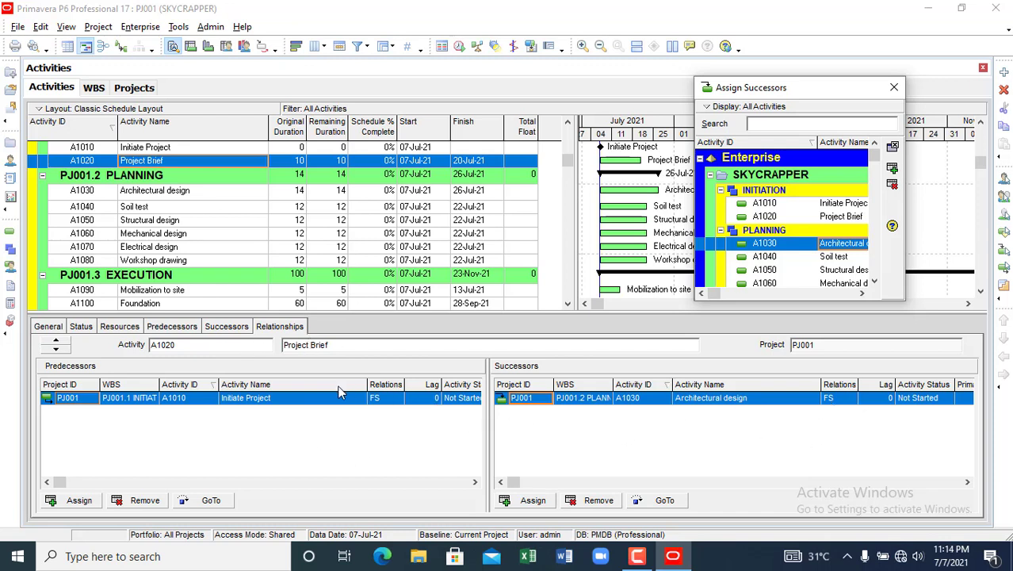
- Change the Architectural design link to start-to-start, enter lag 5, and assign A1030 again
{"action": "left_click", "coordinate": [830, 398]}
{"action": "left_click", "coordinate": [849, 402]}
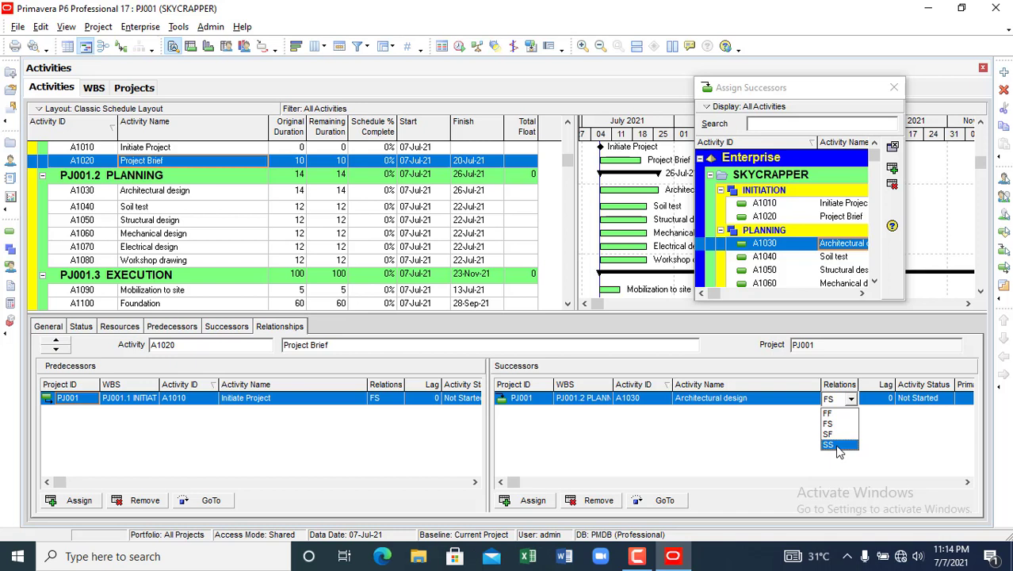
{"action": "left_click", "coordinate": [830, 445]}
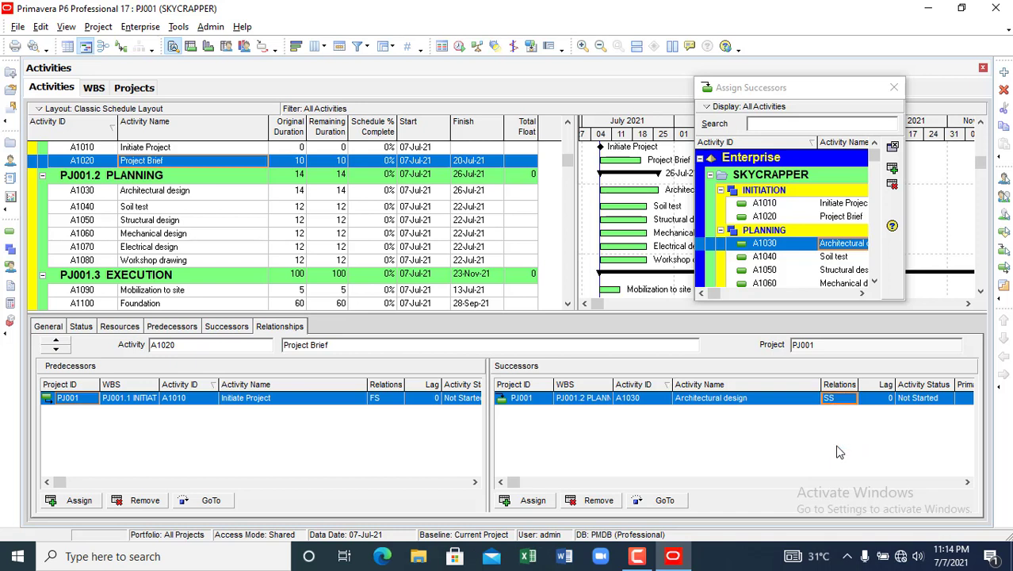
{"action": "left_click", "coordinate": [874, 398]}
{"action": "left_click", "coordinate": [879, 400]}
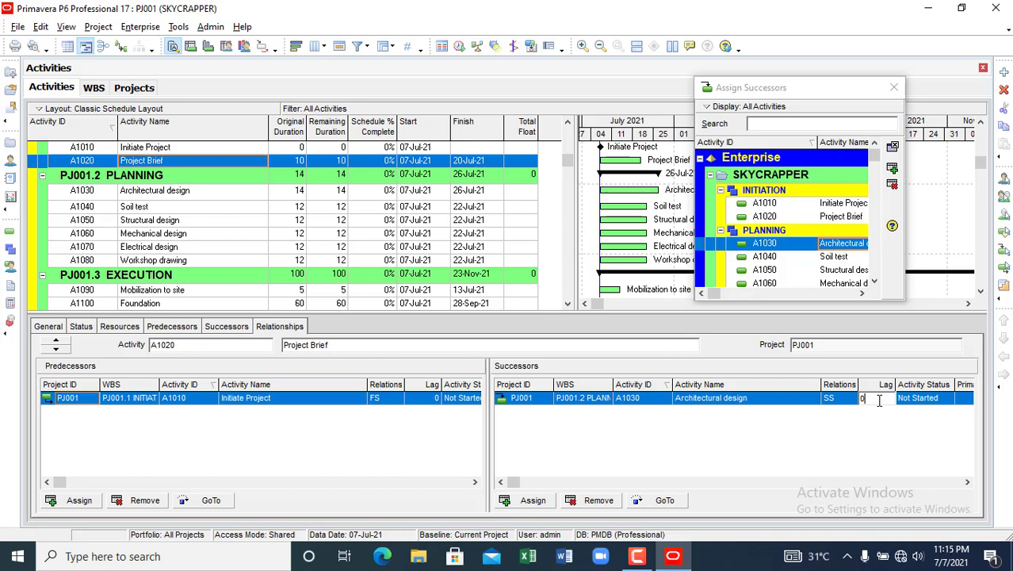
{"action": "key", "text": "BackSpace"}
{"action": "type", "text": "5"}
{"action": "left_click", "coordinate": [892, 169]}
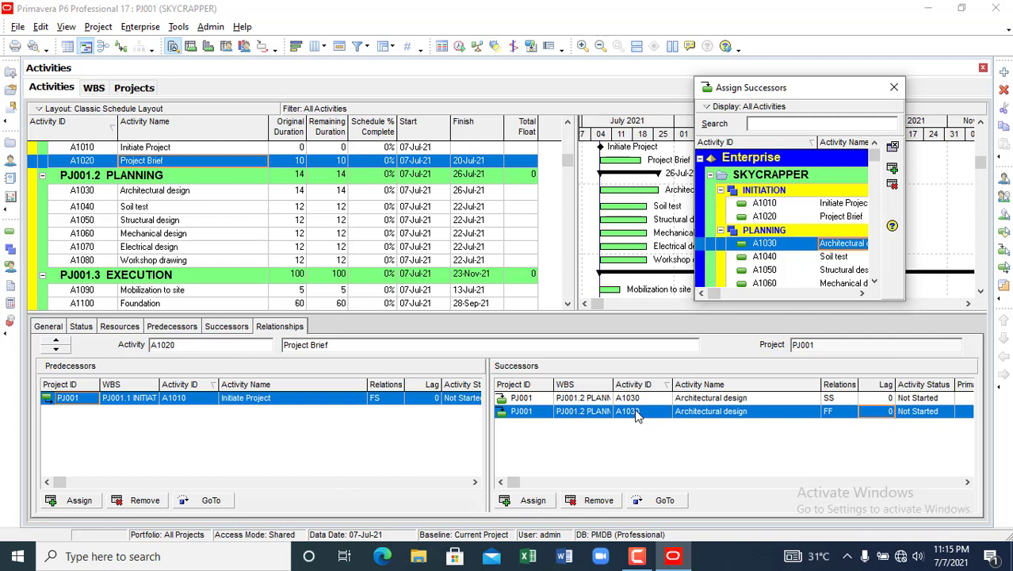
- Delete the duplicate finish-to-finish link and check Architectural design's start-to-start predecessor
{"action": "left_click", "coordinate": [599, 500]}
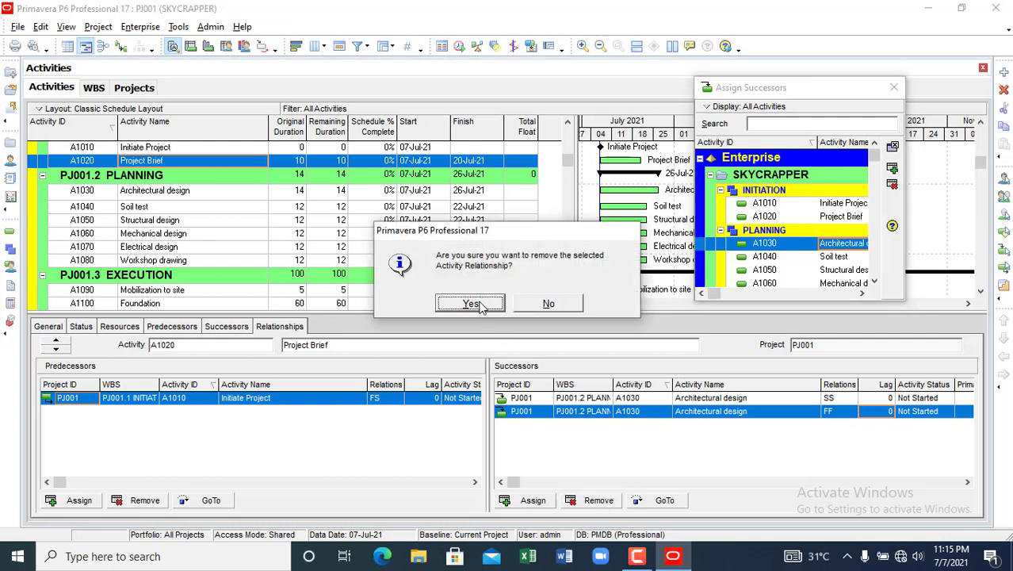
{"action": "left_click", "coordinate": [471, 304]}
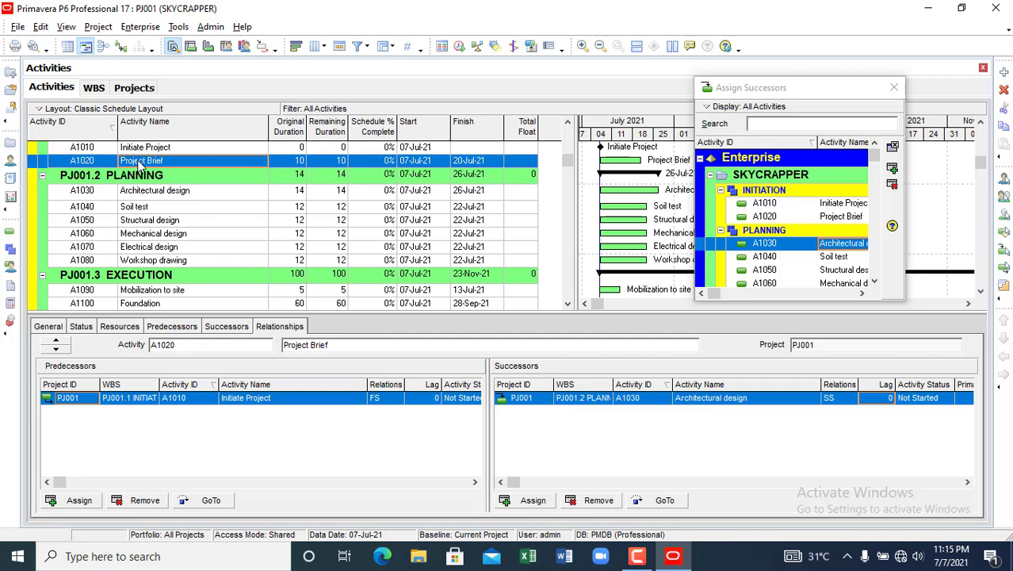
{"action": "left_click", "coordinate": [190, 196]}
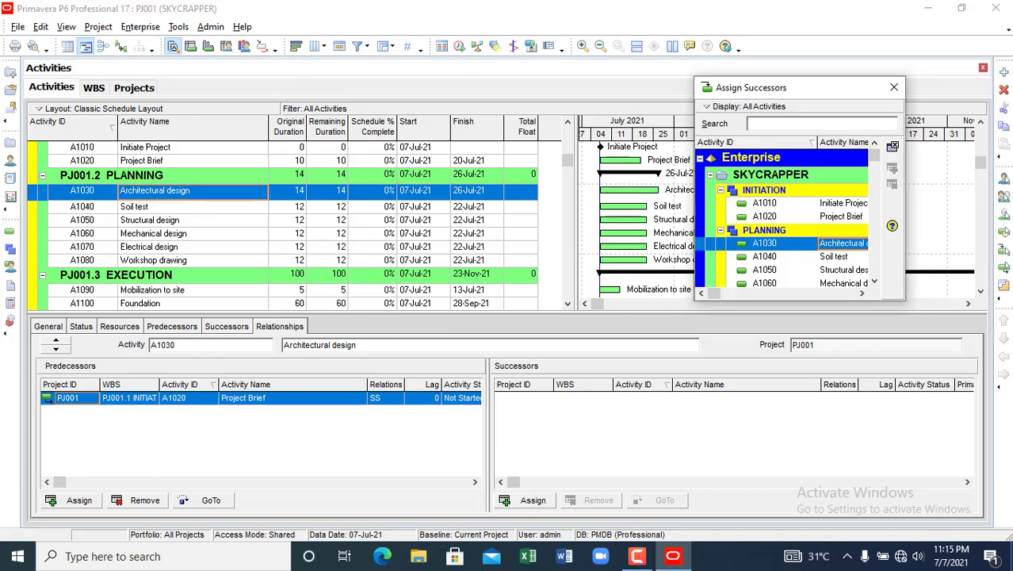
{"action": "left_click", "coordinate": [134, 162]}
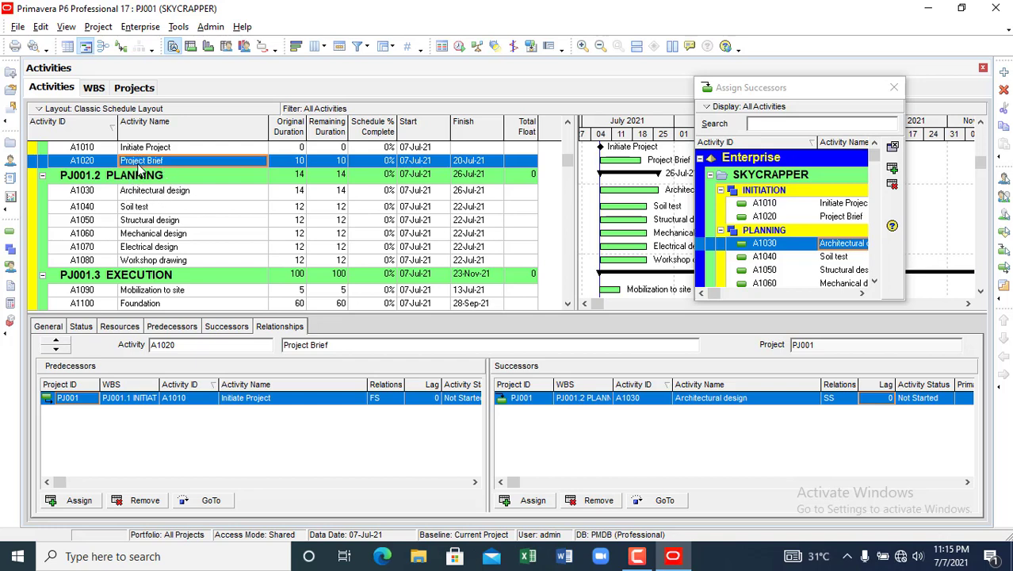
{"action": "left_click", "coordinate": [149, 192]}
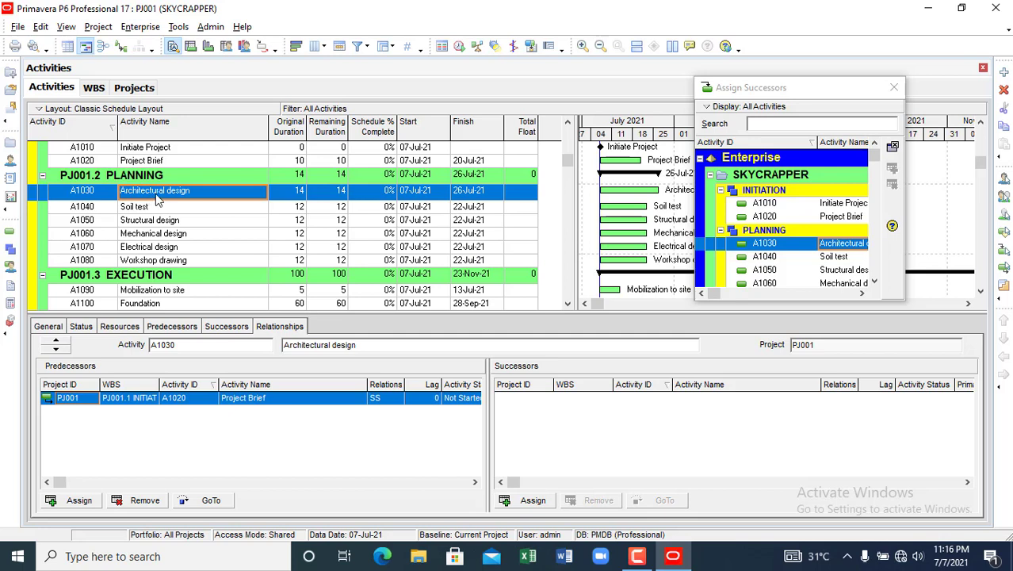
{"action": "left_click", "coordinate": [166, 225]}
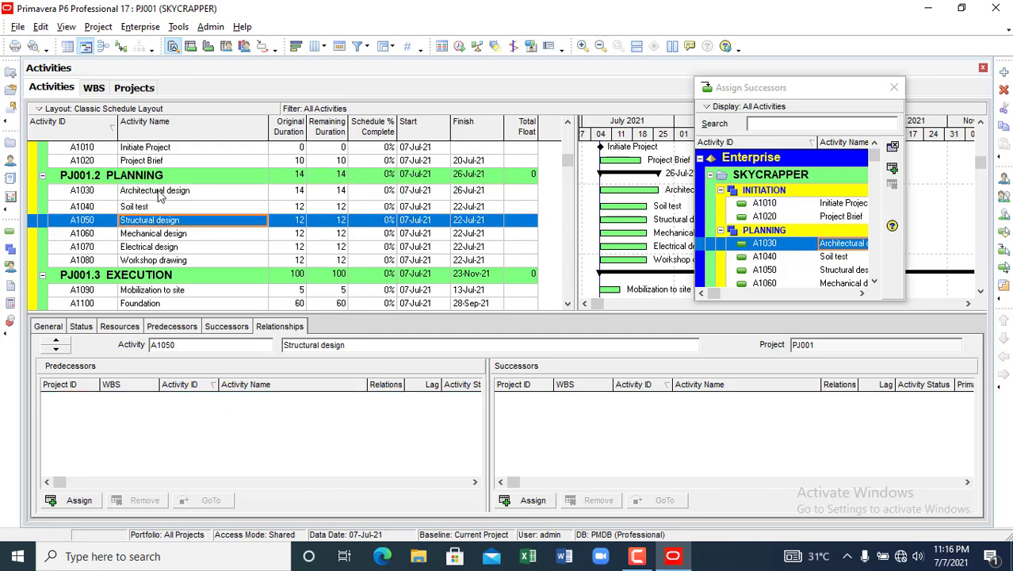
{"action": "left_click", "coordinate": [160, 199]}
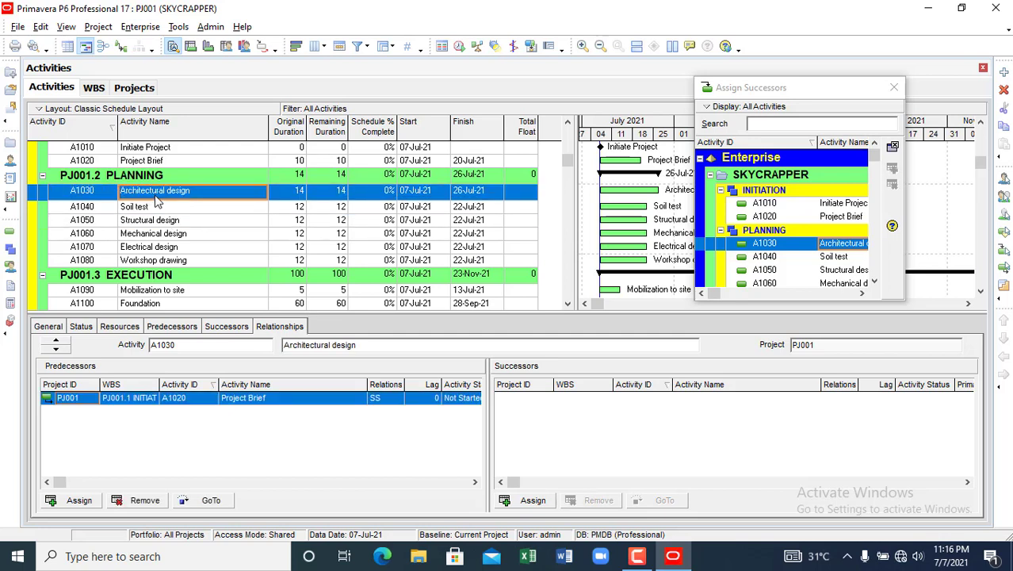
{"action": "left_click", "coordinate": [152, 207]}
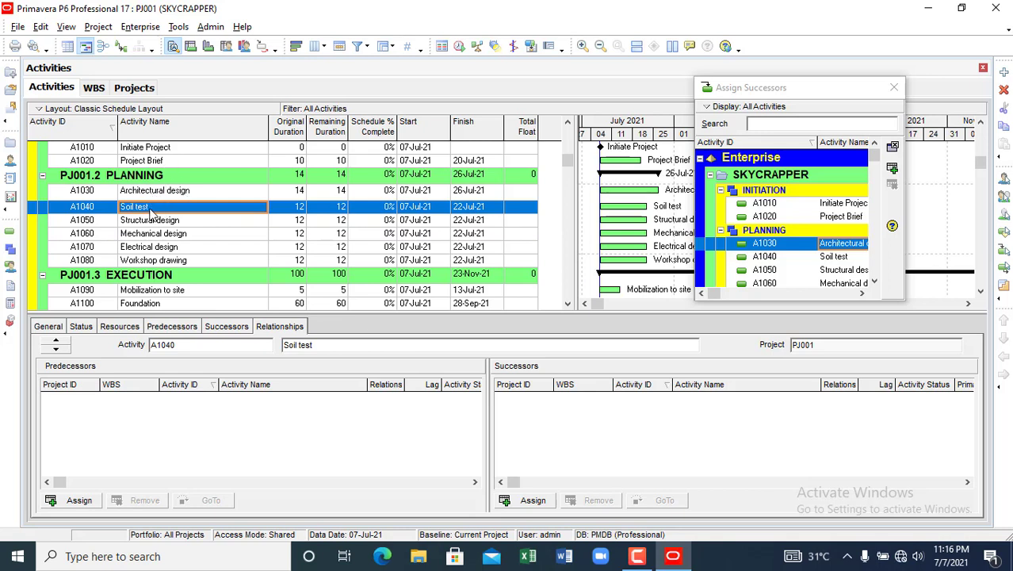
{"action": "left_click", "coordinate": [143, 161]}
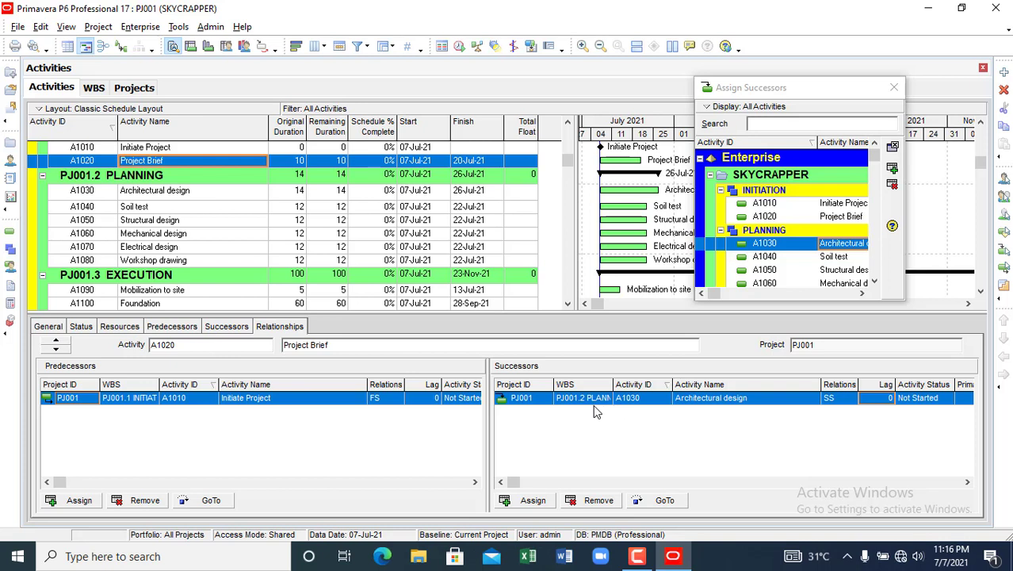
- Assign A1040 Soil test as a successor of Project Brief
{"action": "left_click", "coordinate": [535, 500]}
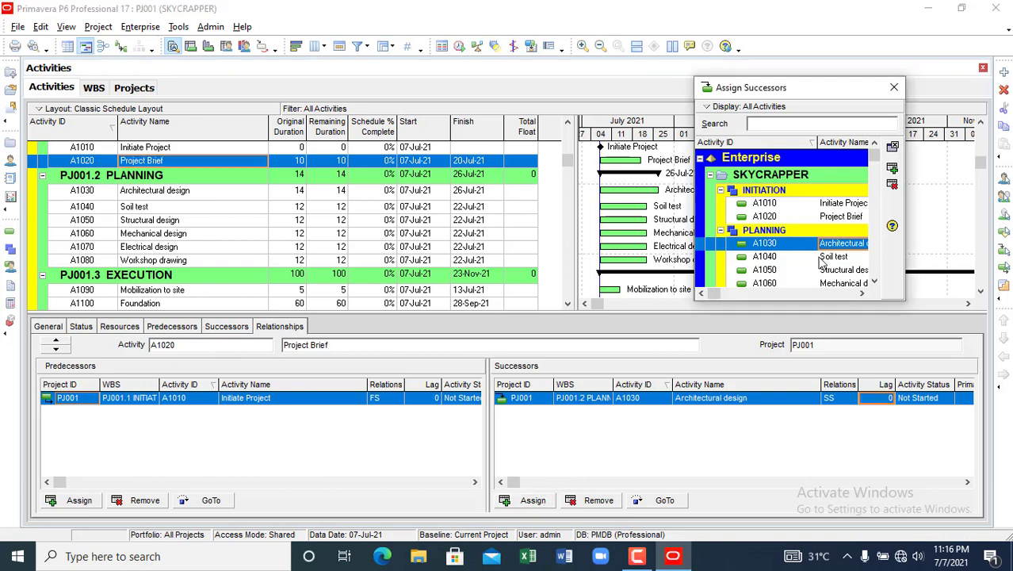
{"action": "left_click", "coordinate": [819, 261]}
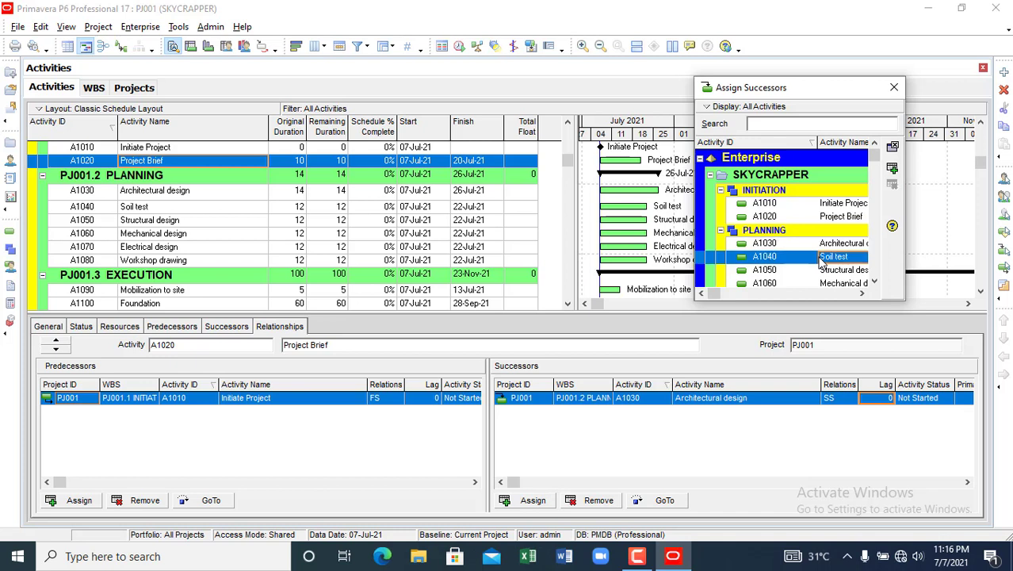
{"action": "left_click", "coordinate": [893, 169]}
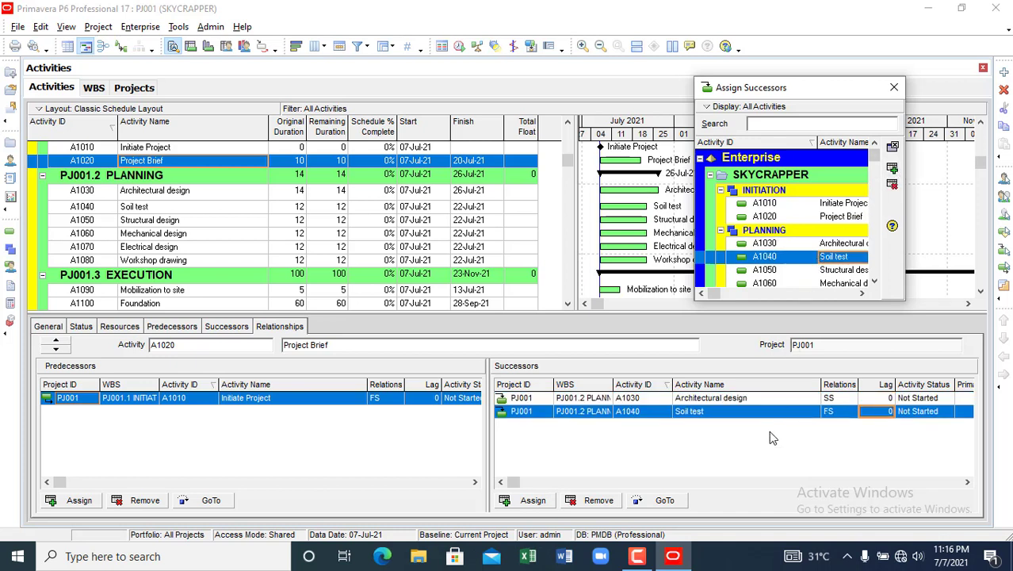
- Set the Soil test link to start-to-start with a 5-day lag
{"action": "left_click", "coordinate": [834, 412]}
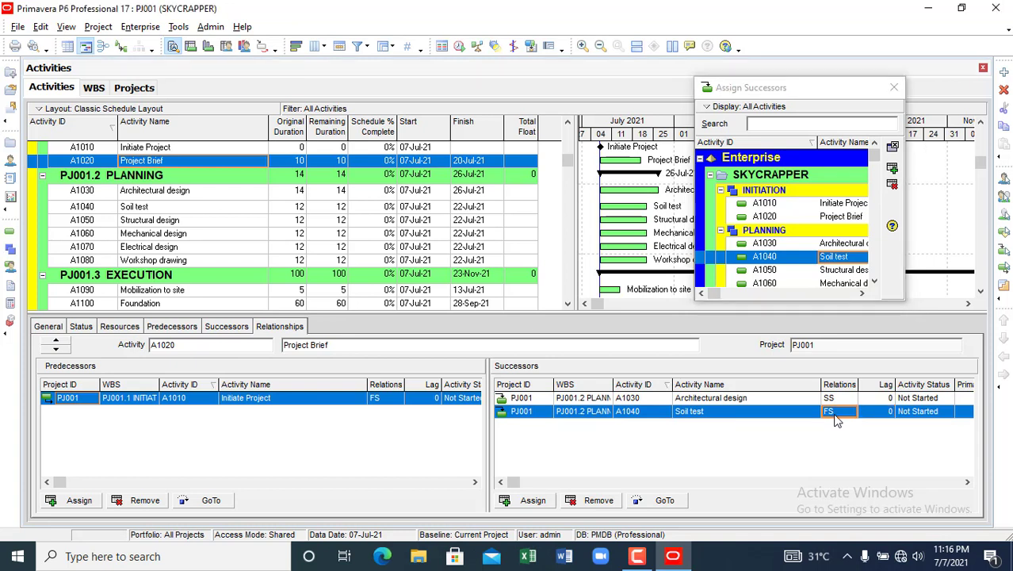
{"action": "left_click", "coordinate": [837, 421]}
{"action": "left_click", "coordinate": [835, 460]}
{"action": "left_click", "coordinate": [887, 414]}
{"action": "key", "text": "Return"}
{"action": "left_click", "coordinate": [135, 194]}
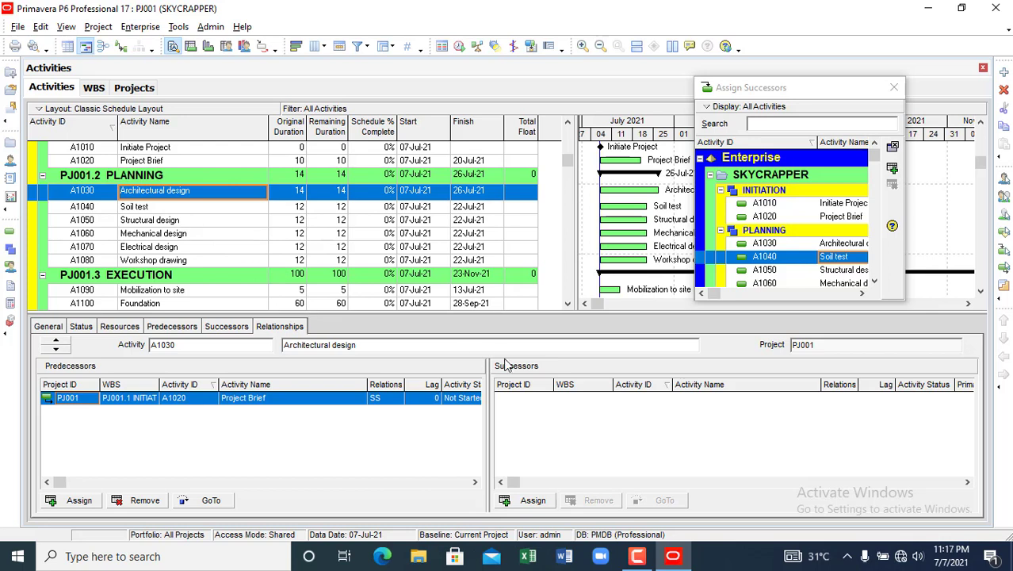
- Assign Structural design (A1050) as a finish-to-start successor of Architectural design
{"action": "left_click", "coordinate": [530, 500]}
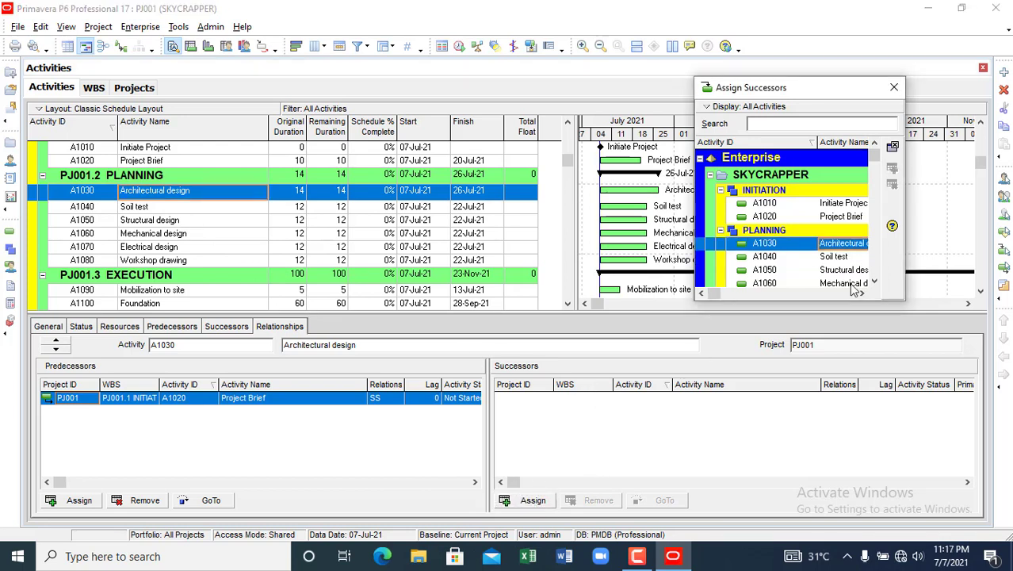
{"action": "left_click", "coordinate": [839, 271]}
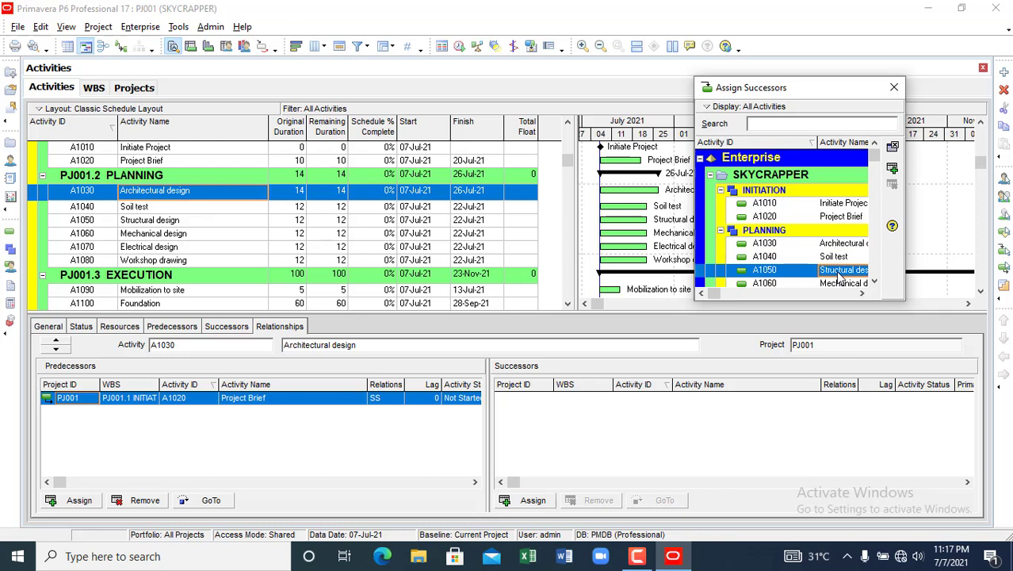
{"action": "left_click", "coordinate": [891, 169]}
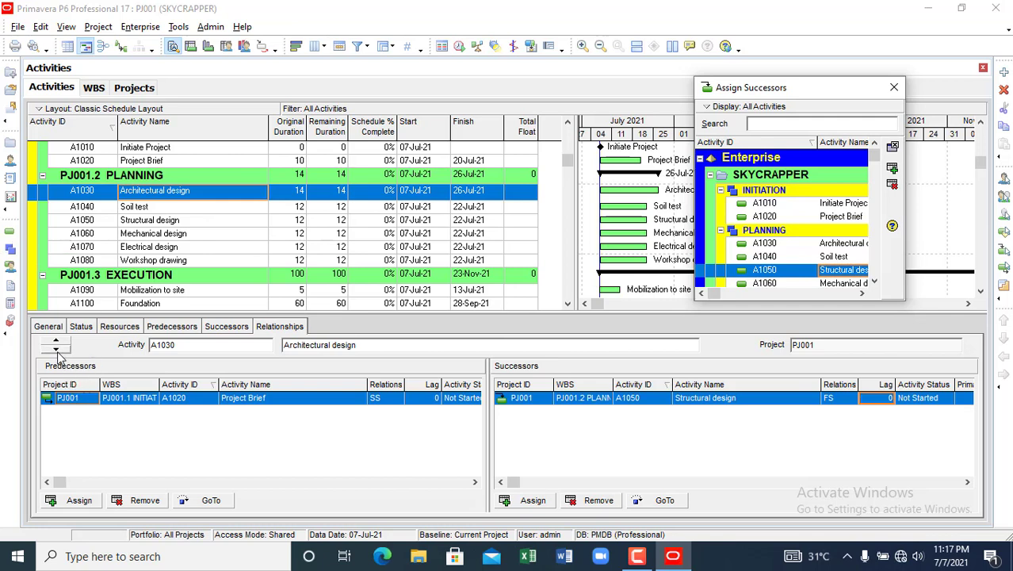
- Add Mechanical design (A1060) and Electrical design (A1070) as further successors of Architectural design
{"action": "left_click", "coordinate": [138, 236]}
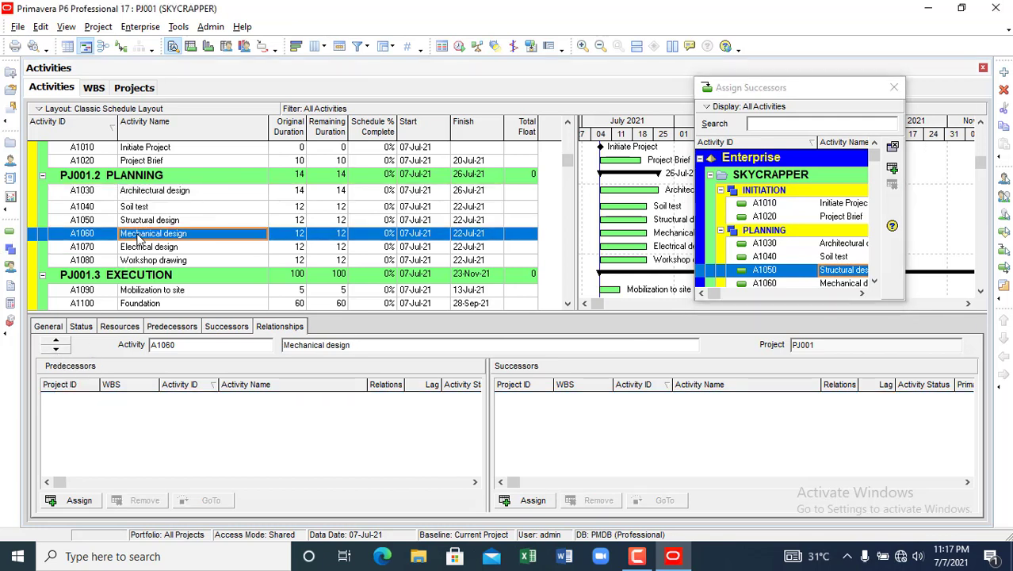
{"action": "left_click", "coordinate": [150, 194]}
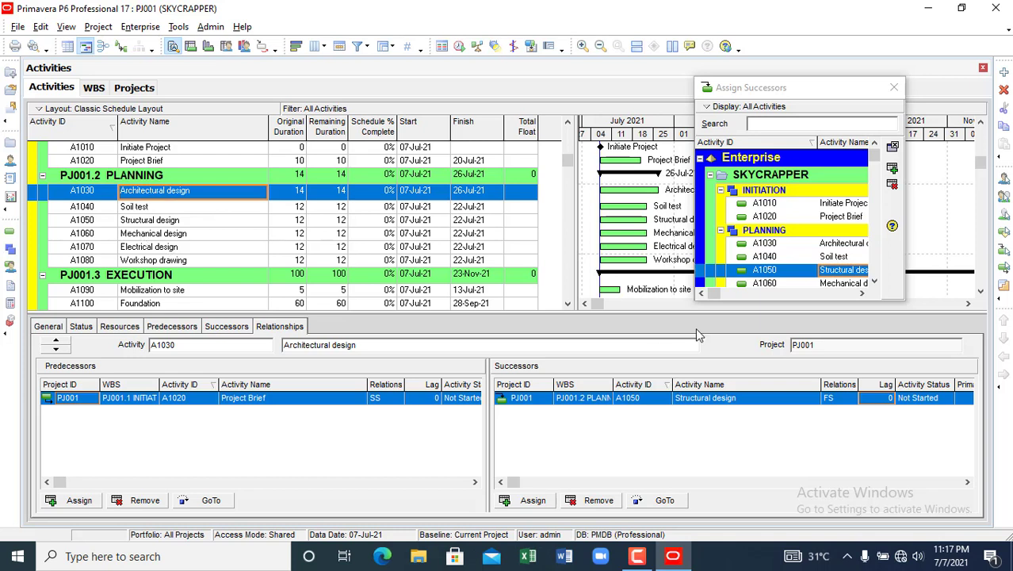
{"action": "left_click", "coordinate": [545, 502]}
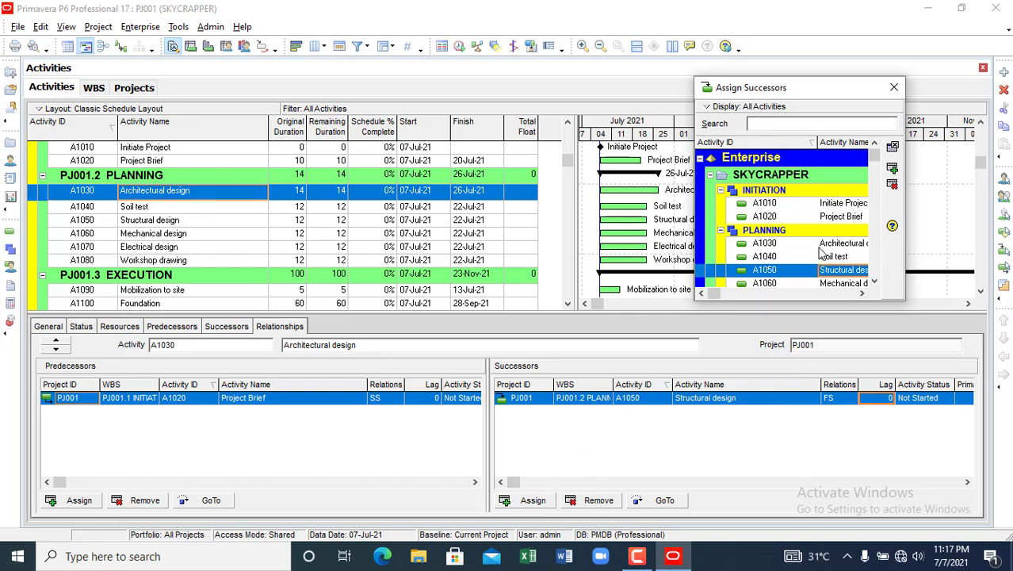
{"action": "left_click", "coordinate": [875, 282]}
{"action": "left_click", "coordinate": [875, 282]}
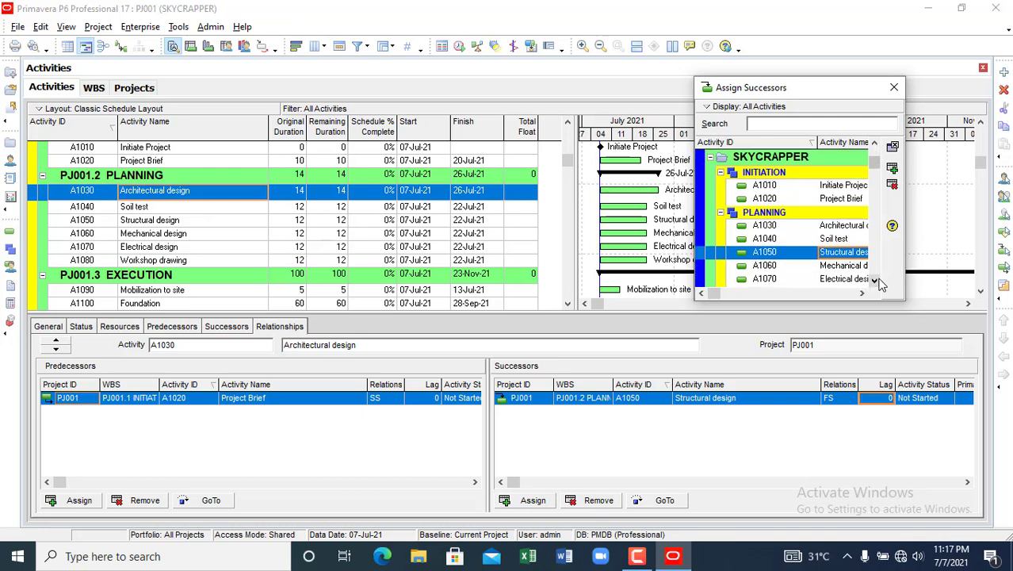
{"action": "left_click", "coordinate": [875, 281]}
{"action": "left_click", "coordinate": [875, 282]}
{"action": "left_click", "coordinate": [843, 236]}
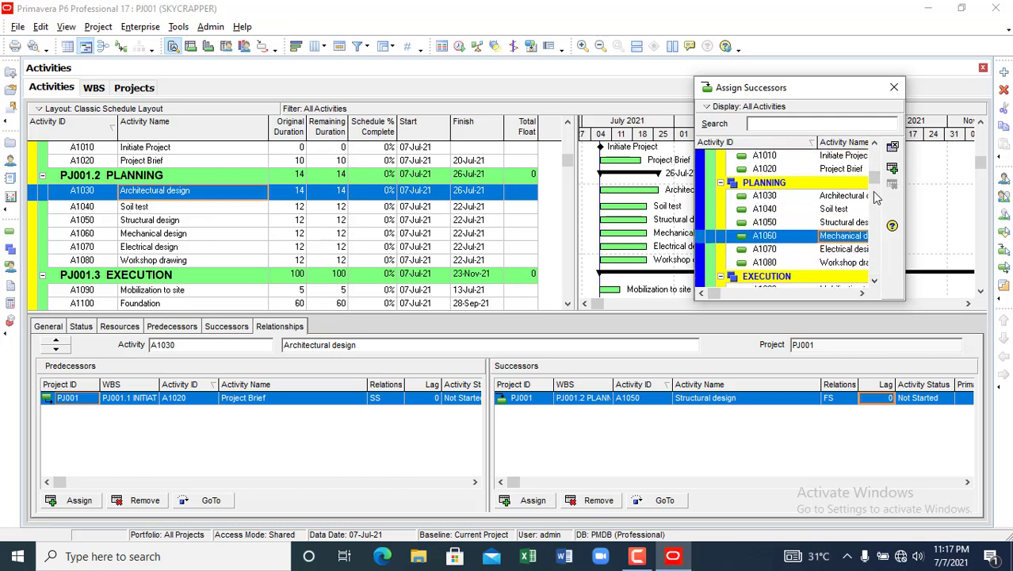
{"action": "left_click", "coordinate": [893, 168]}
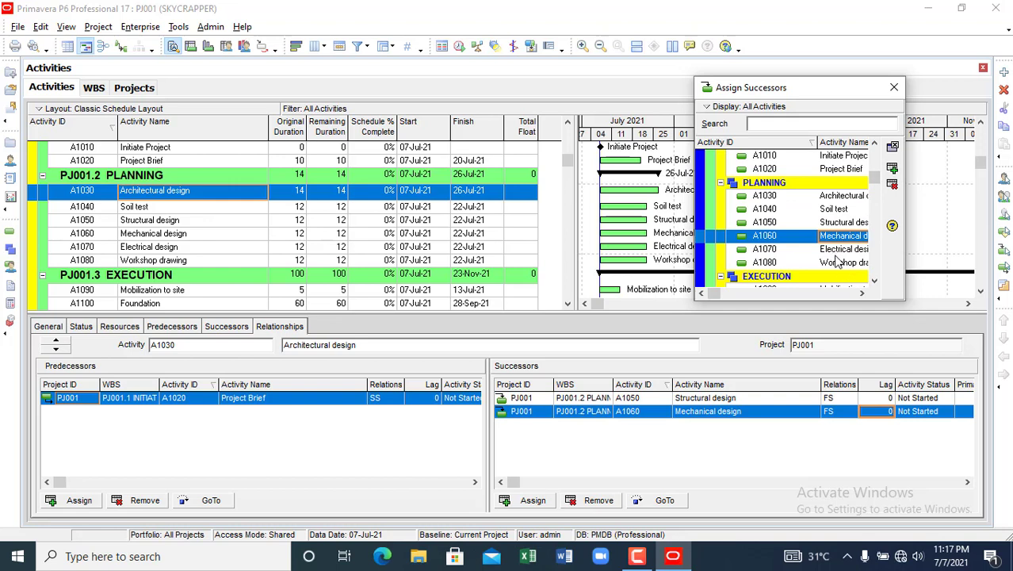
{"action": "left_click", "coordinate": [832, 251]}
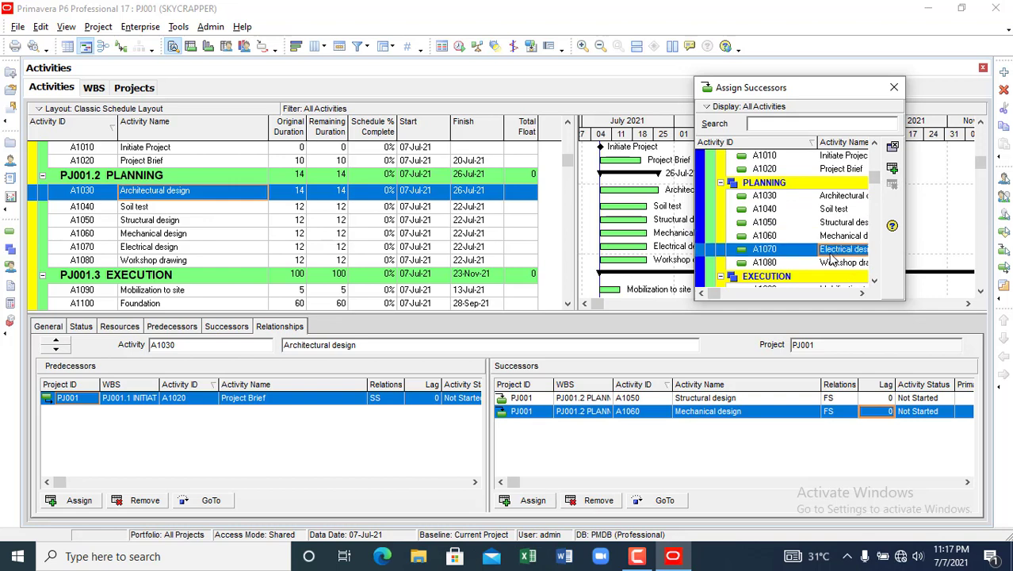
{"action": "left_click", "coordinate": [893, 170]}
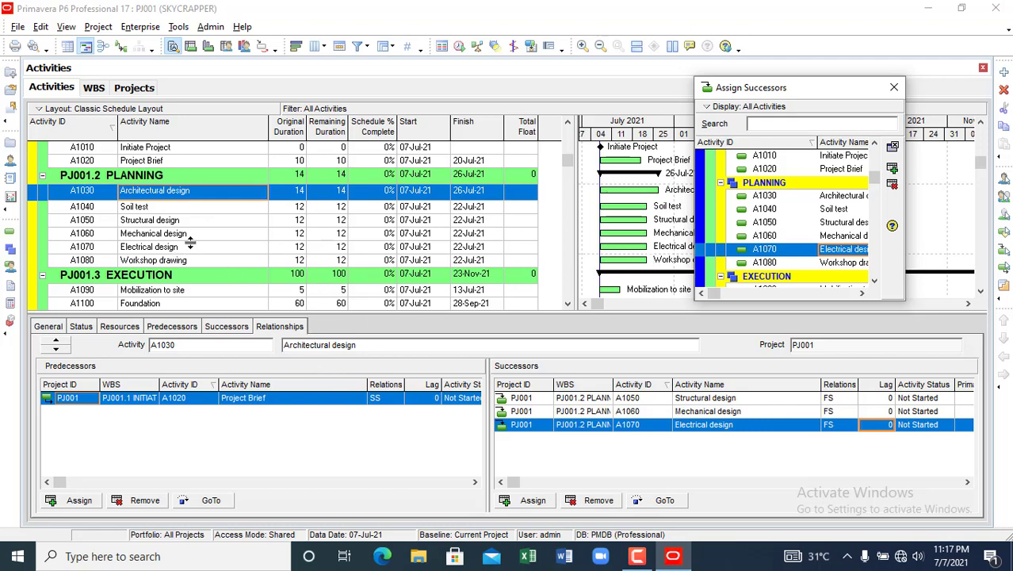
{"action": "left_click", "coordinate": [157, 262]}
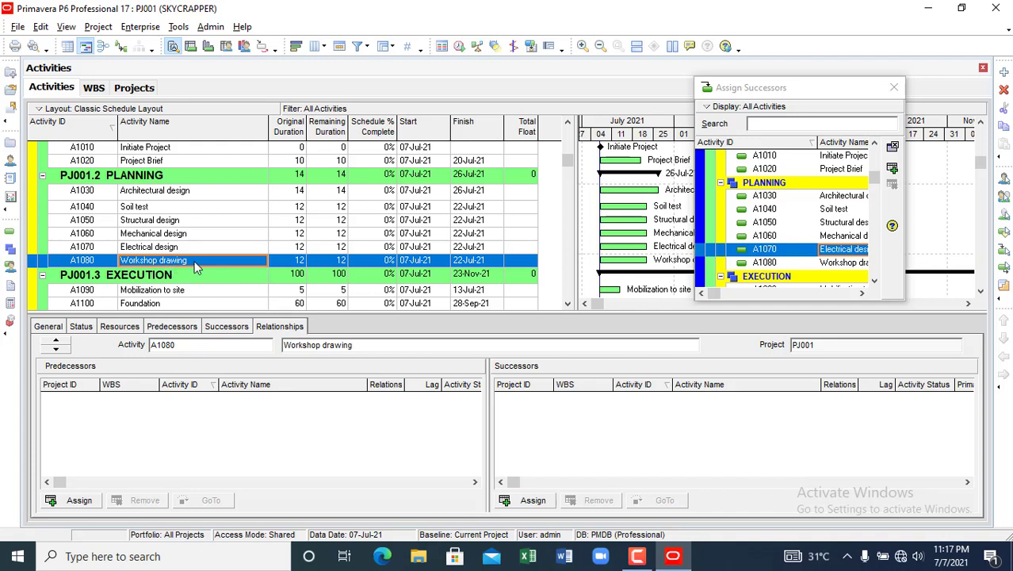
- Select Structural design and assign A1080 Workshop drawing as its finish-to-start successor
{"action": "left_click", "coordinate": [151, 249]}
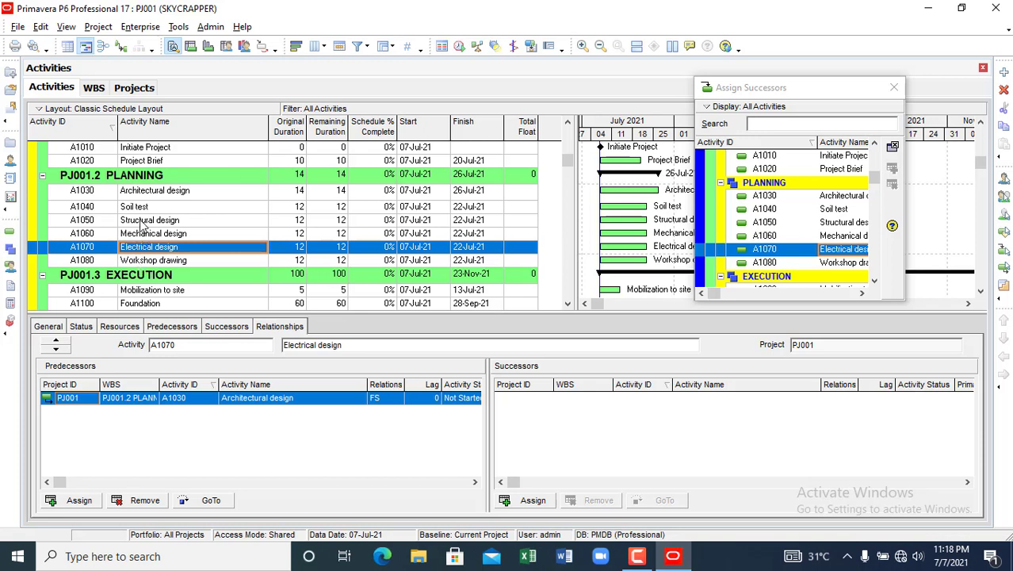
{"action": "left_click", "coordinate": [143, 221]}
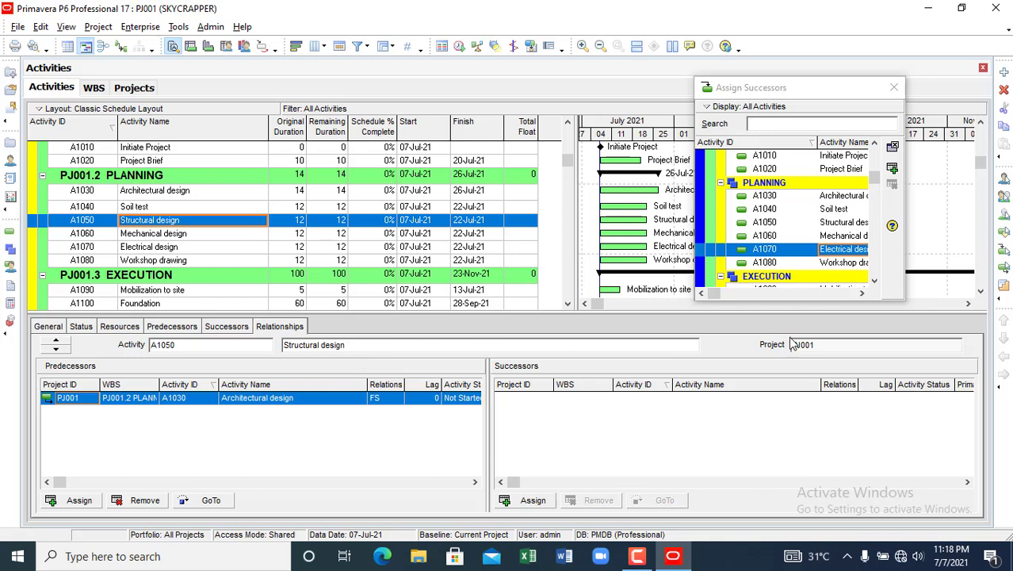
{"action": "left_click", "coordinate": [842, 267]}
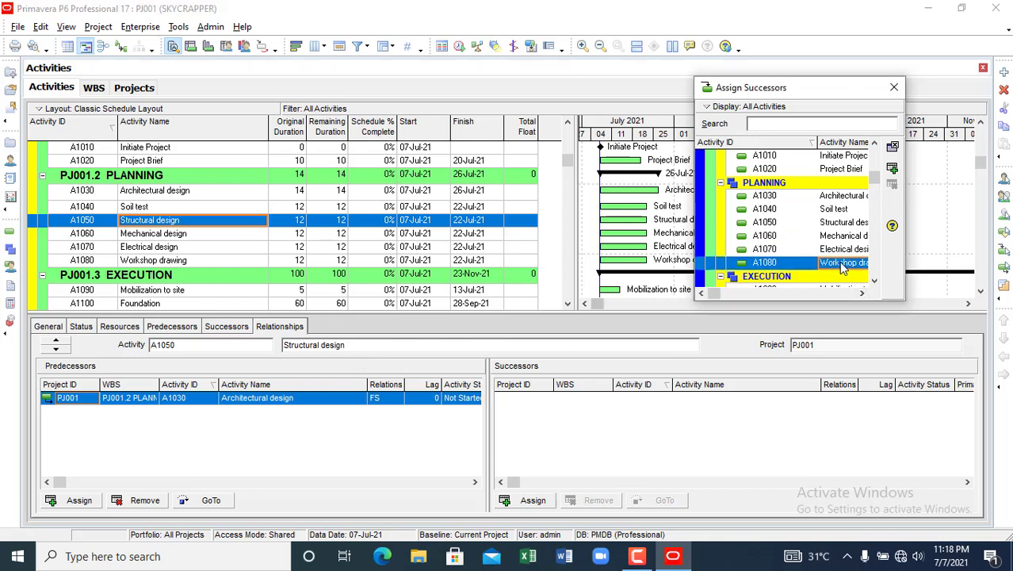
{"action": "left_click", "coordinate": [892, 168]}
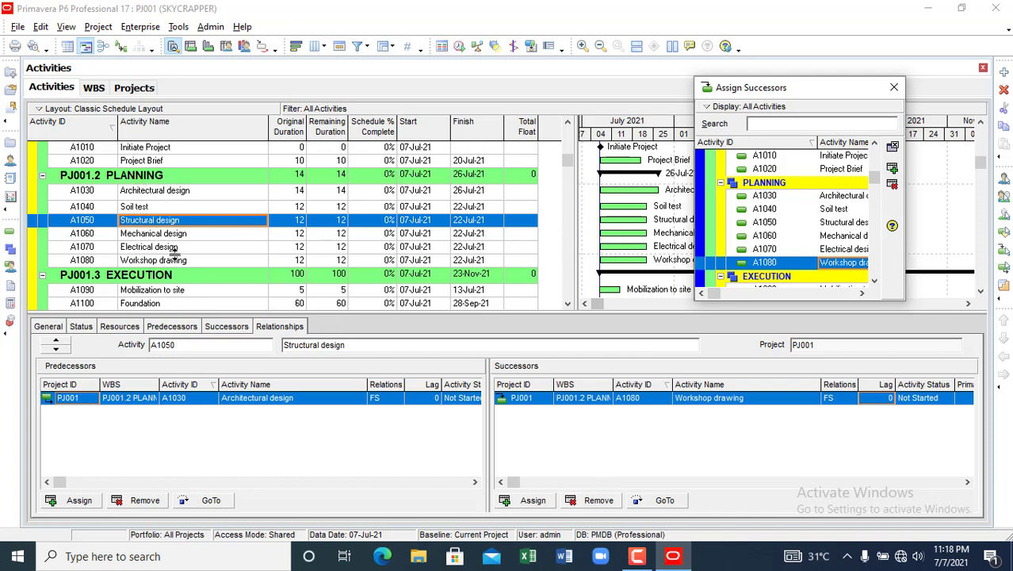
{"action": "scroll", "coordinate": [333, 219], "scroll_direction": "down", "scroll_amount": 1}
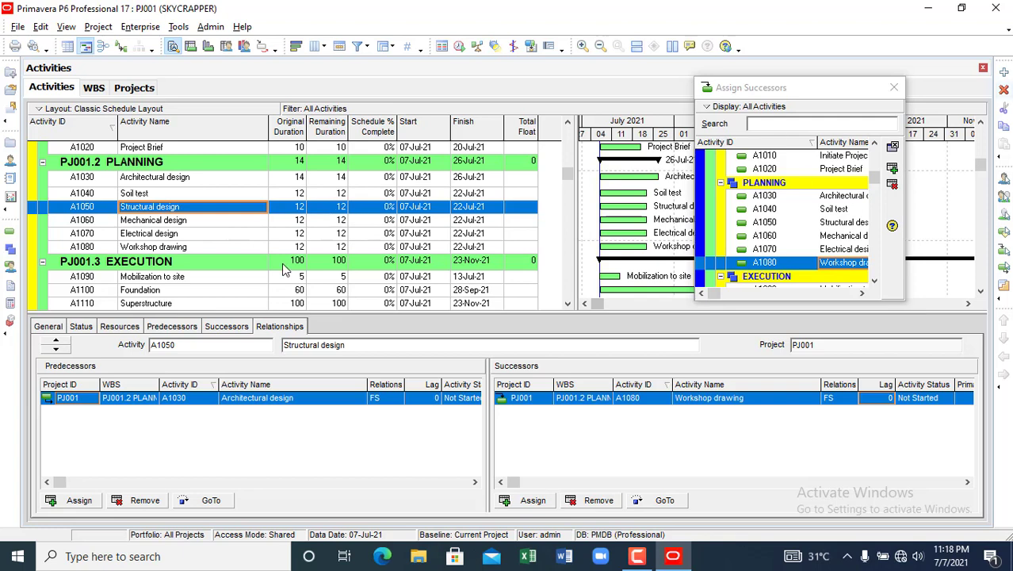
{"action": "left_click", "coordinate": [160, 279]}
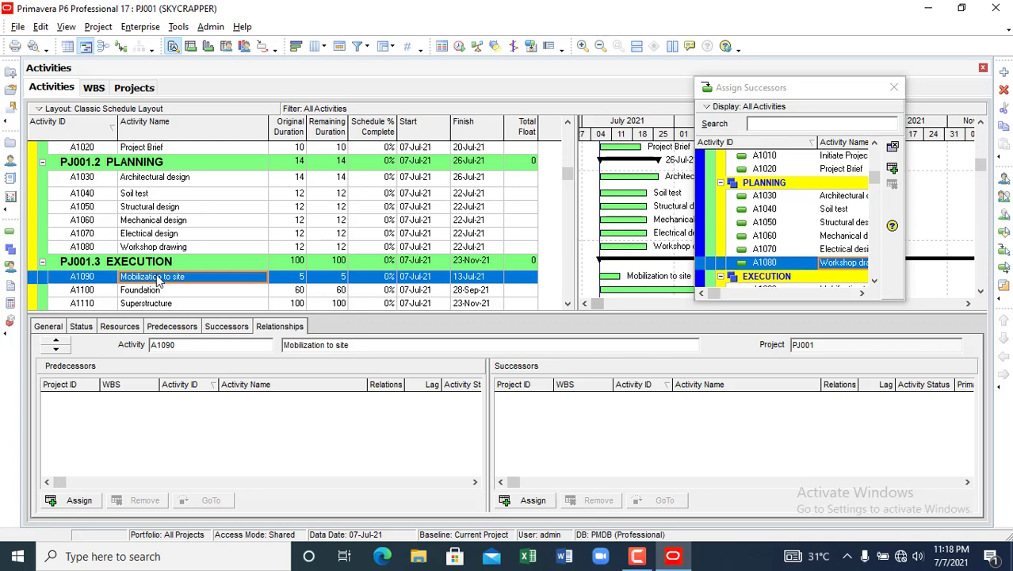
- Assign A1080 Workshop drawing as the finish-to-start predecessor of A1090 Mobilization to site
{"action": "left_click", "coordinate": [80, 500]}
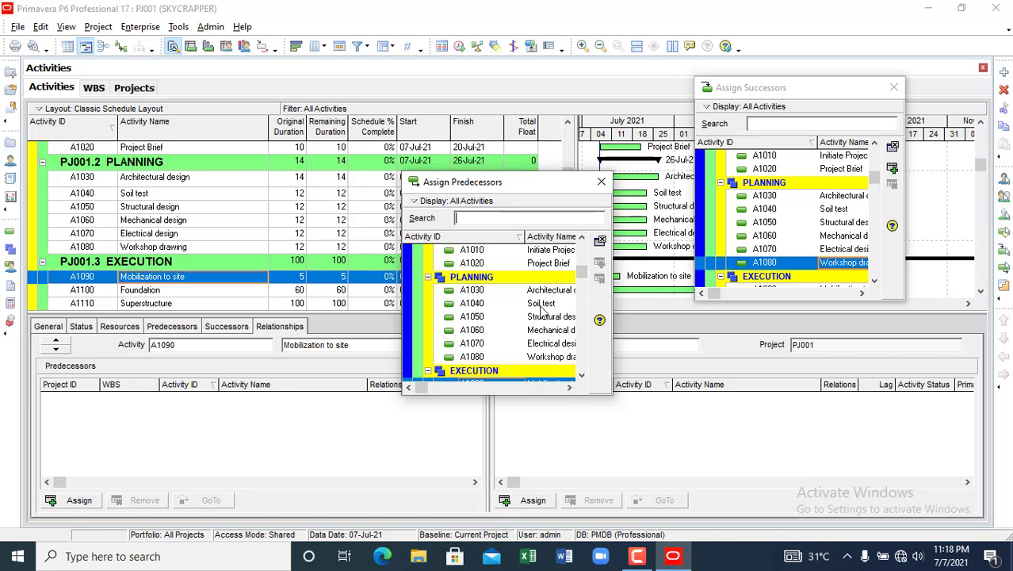
{"action": "left_click", "coordinate": [546, 359]}
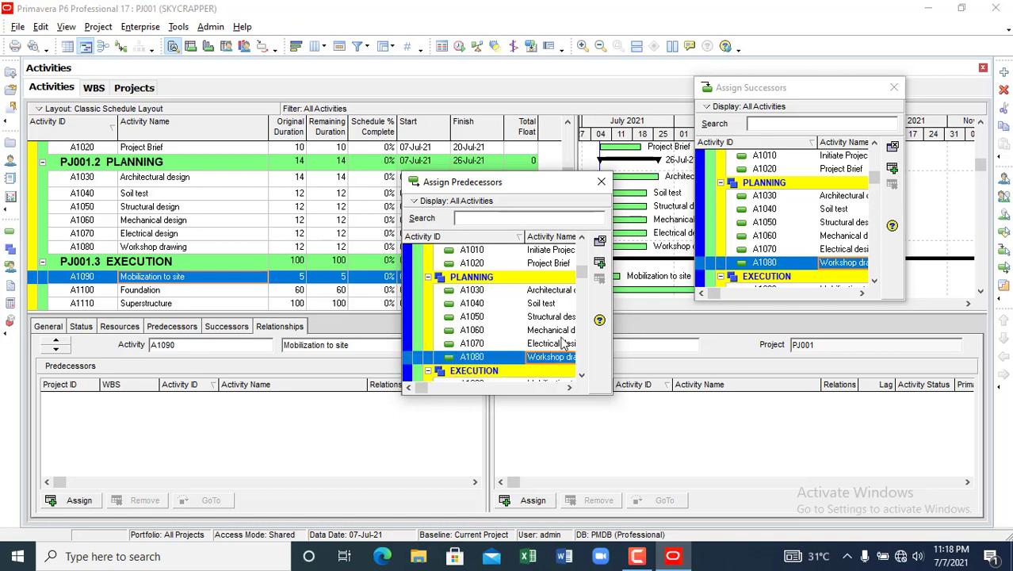
{"action": "left_click", "coordinate": [600, 265]}
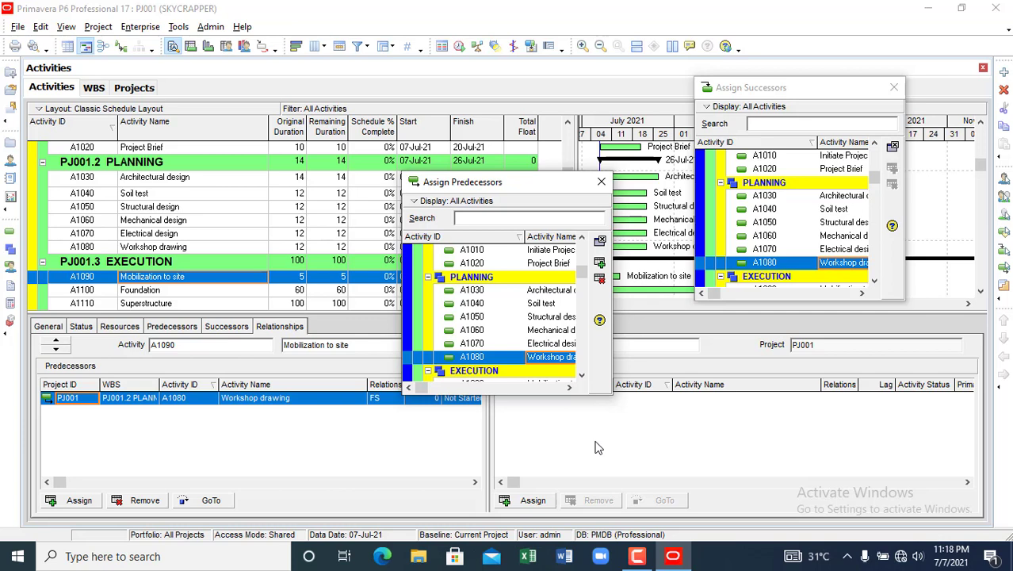
{"action": "left_click", "coordinate": [534, 500]}
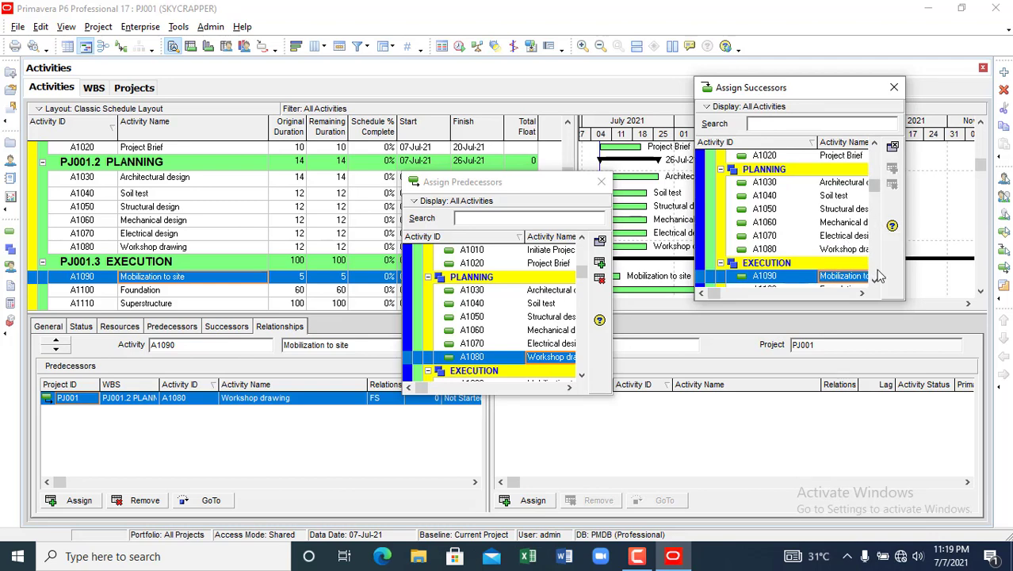
- Link Foundation after Mobilization to site, and Superstructure after Foundation, finish-to-start
{"action": "scroll", "coordinate": [879, 276], "scroll_direction": "down", "scroll_amount": 2}
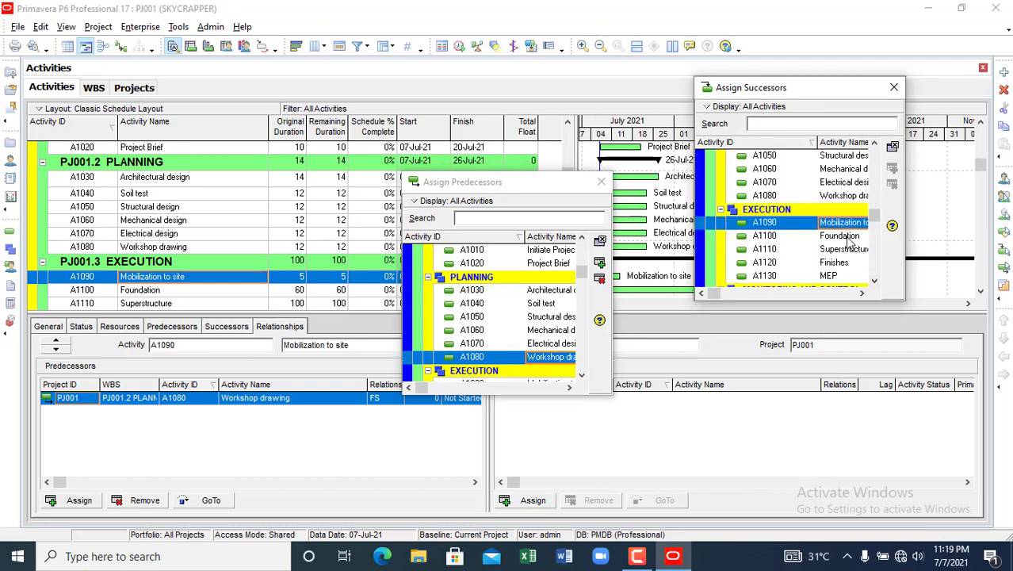
{"action": "left_click", "coordinate": [842, 236]}
{"action": "left_click", "coordinate": [892, 168]}
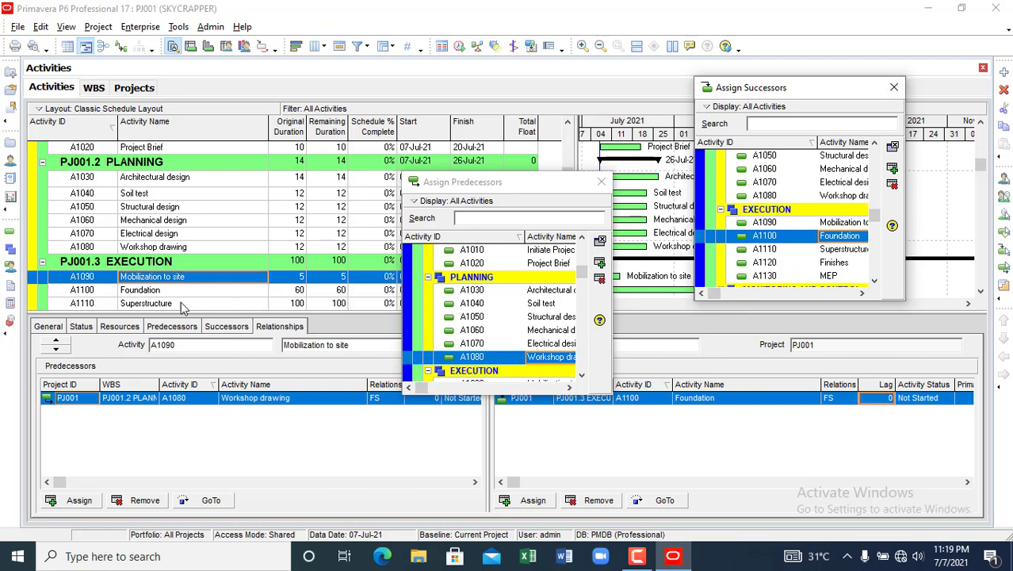
{"action": "left_click", "coordinate": [145, 290]}
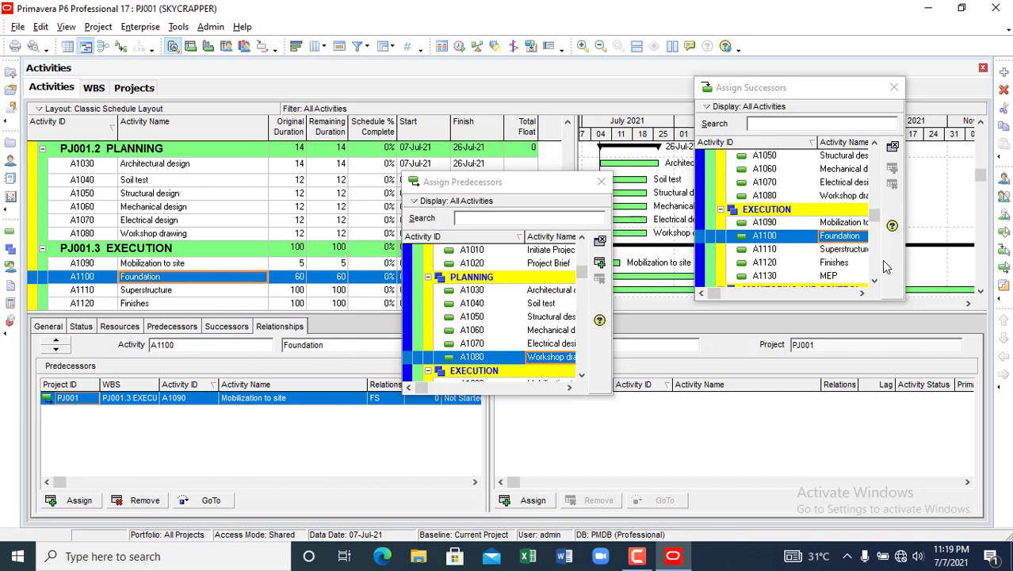
{"action": "left_click", "coordinate": [850, 251]}
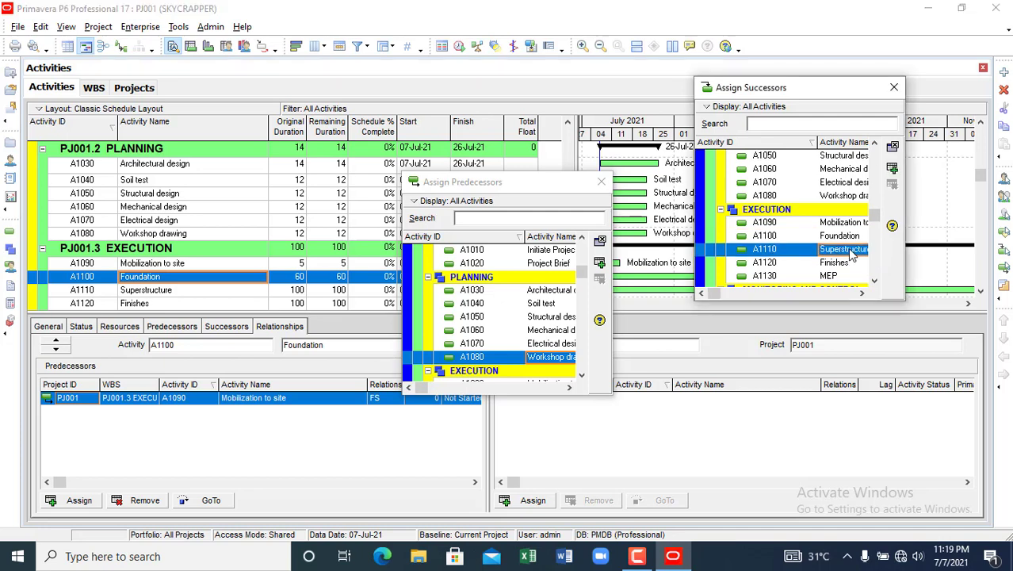
{"action": "left_click", "coordinate": [893, 168]}
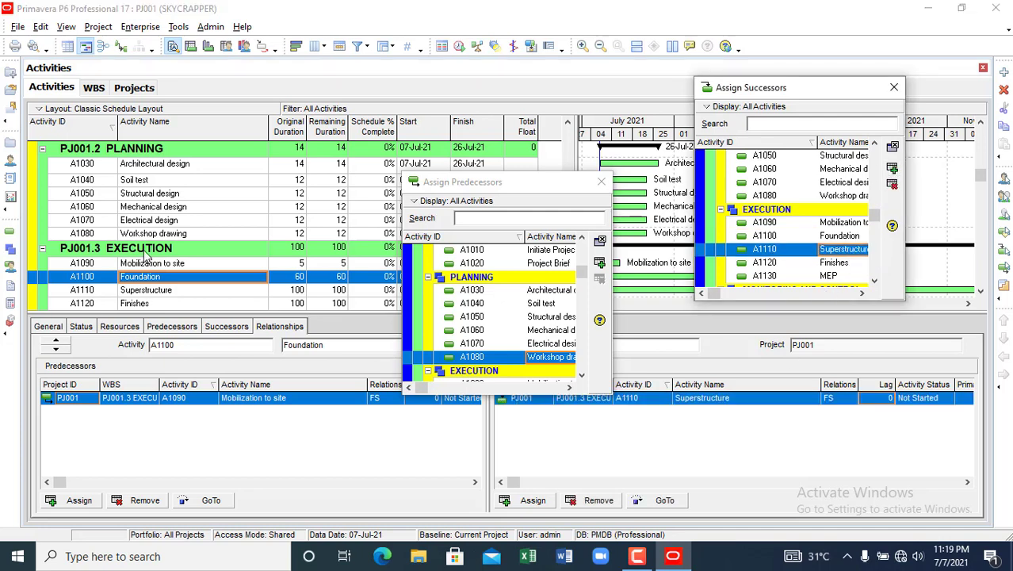
- Link Finishes after Superstructure and MEP after Finishes, closing the Assign Predecessors dialog
{"action": "left_click", "coordinate": [141, 292]}
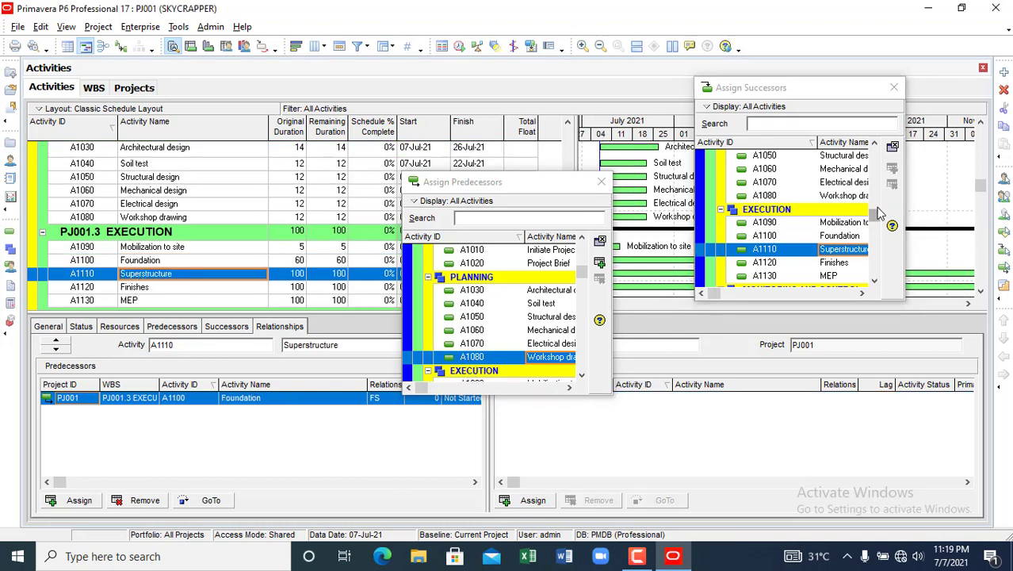
{"action": "left_click", "coordinate": [832, 263]}
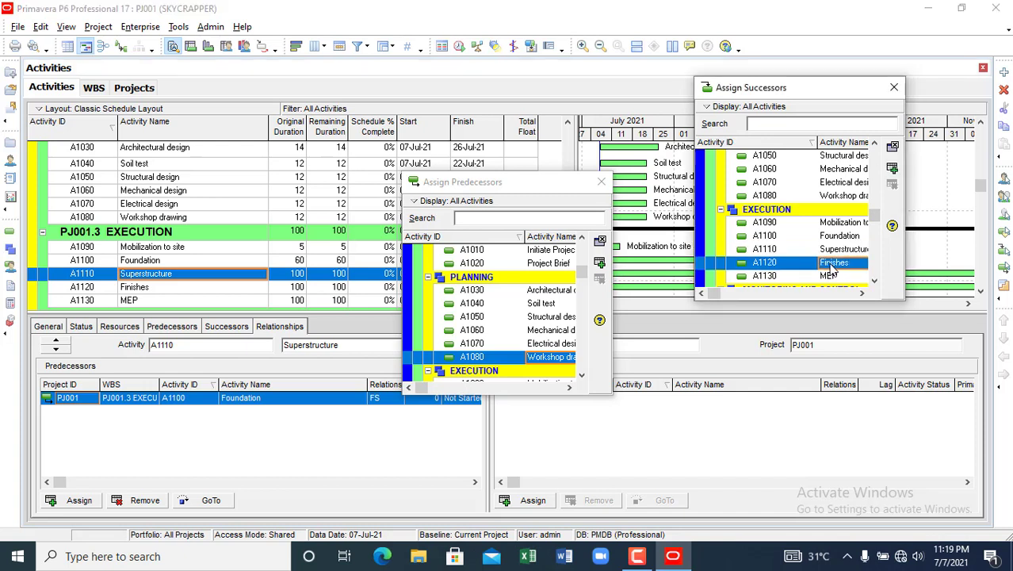
{"action": "left_click", "coordinate": [891, 170]}
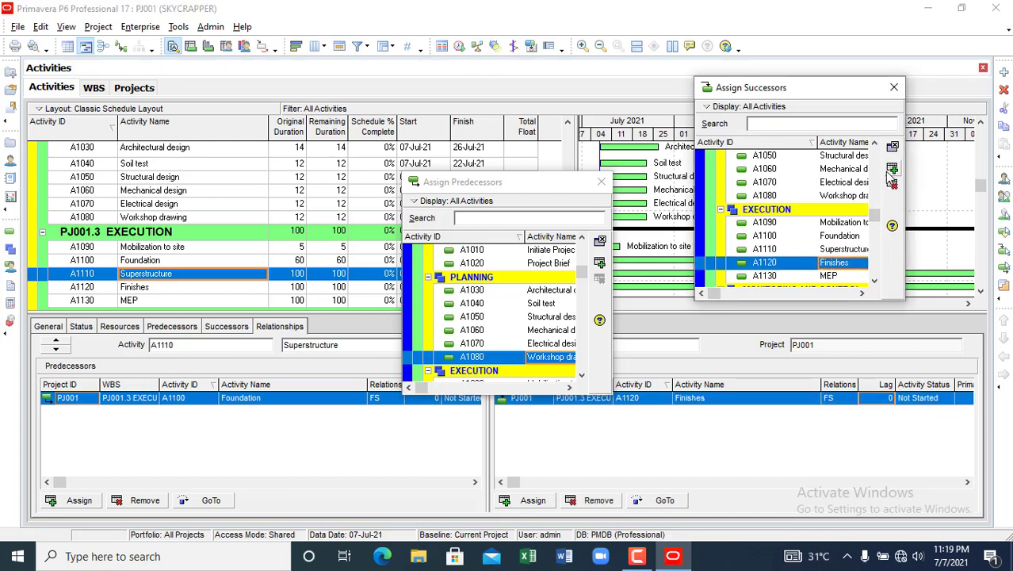
{"action": "left_click", "coordinate": [137, 290]}
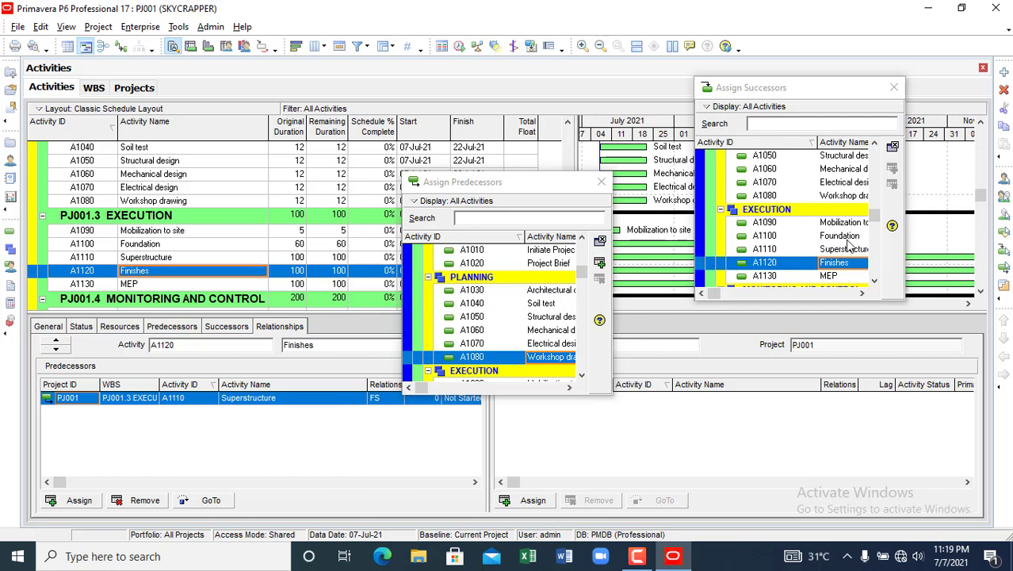
{"action": "left_click", "coordinate": [600, 181]}
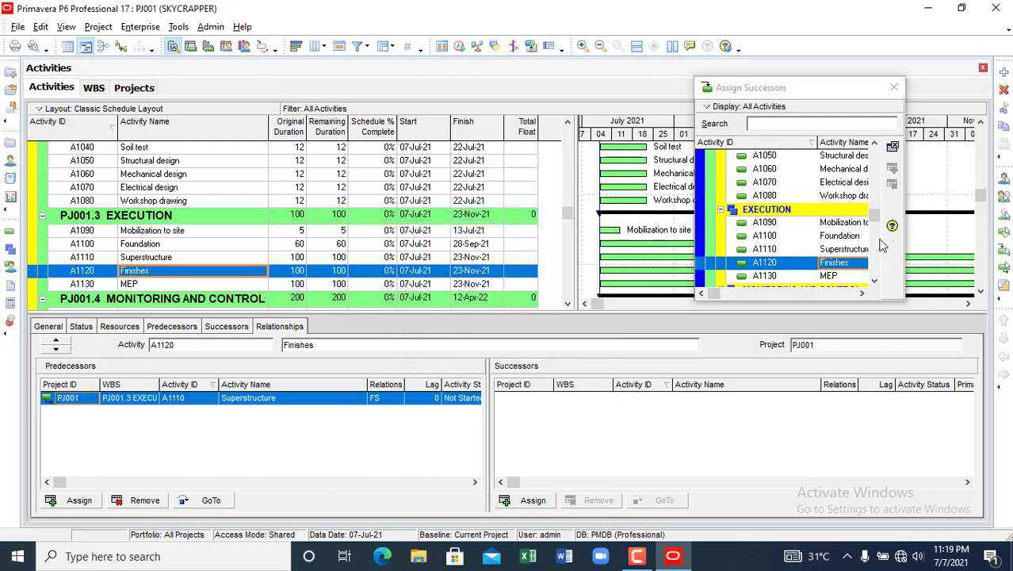
{"action": "left_click", "coordinate": [834, 283]}
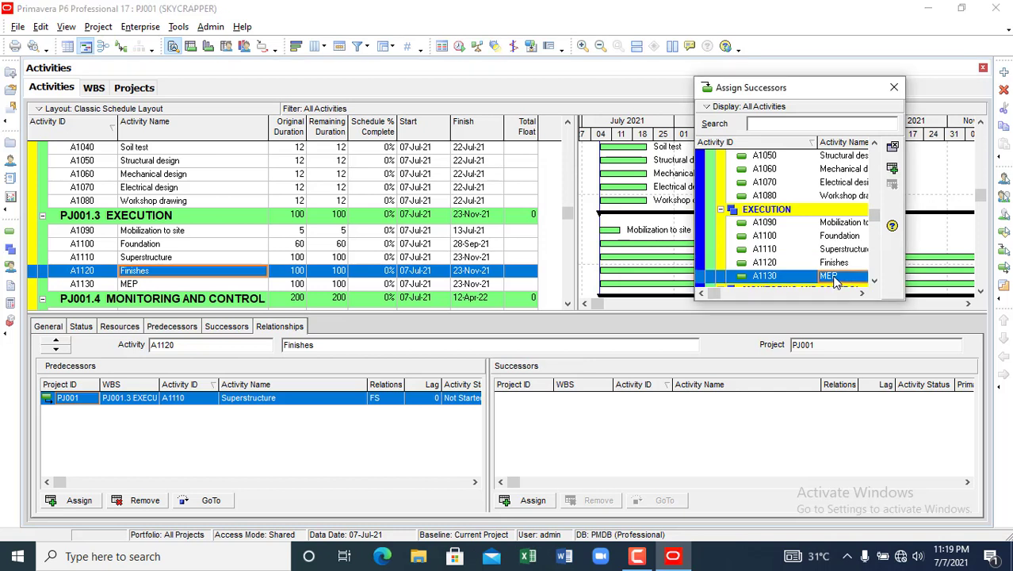
{"action": "left_click", "coordinate": [892, 169]}
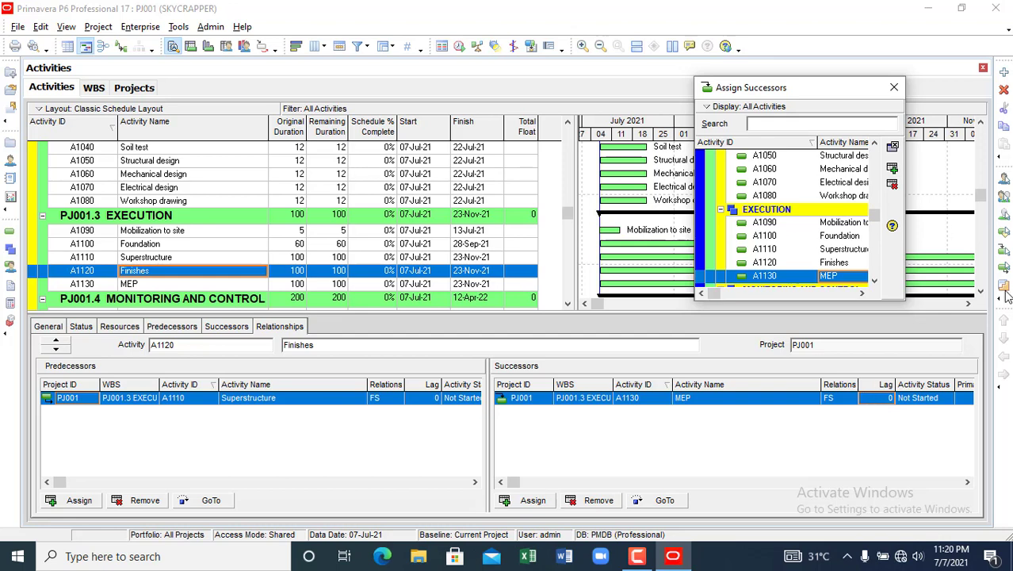
{"action": "left_click", "coordinate": [133, 284]}
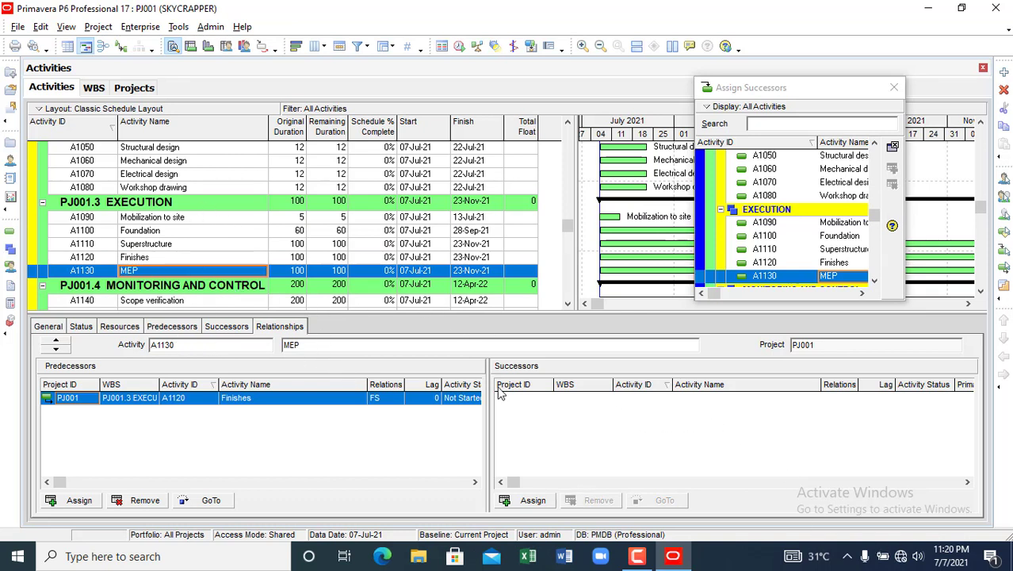
{"action": "scroll", "coordinate": [210, 277], "scroll_direction": "down", "scroll_amount": 3}
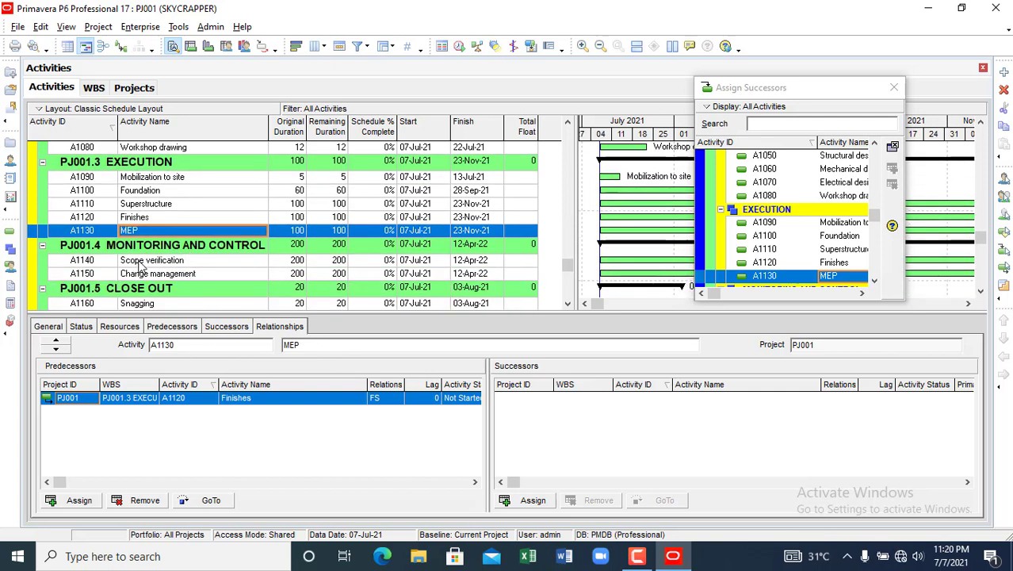
{"action": "left_click", "coordinate": [140, 261]}
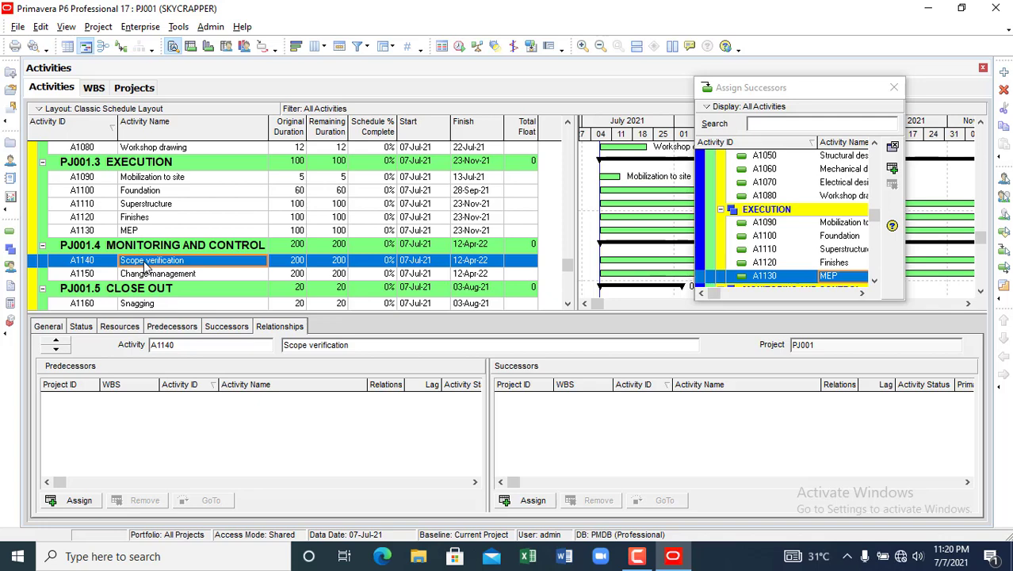
- Add Foundation as Scope verification's predecessor with an SS relationship and a lag of 10
{"action": "left_click", "coordinate": [76, 500]}
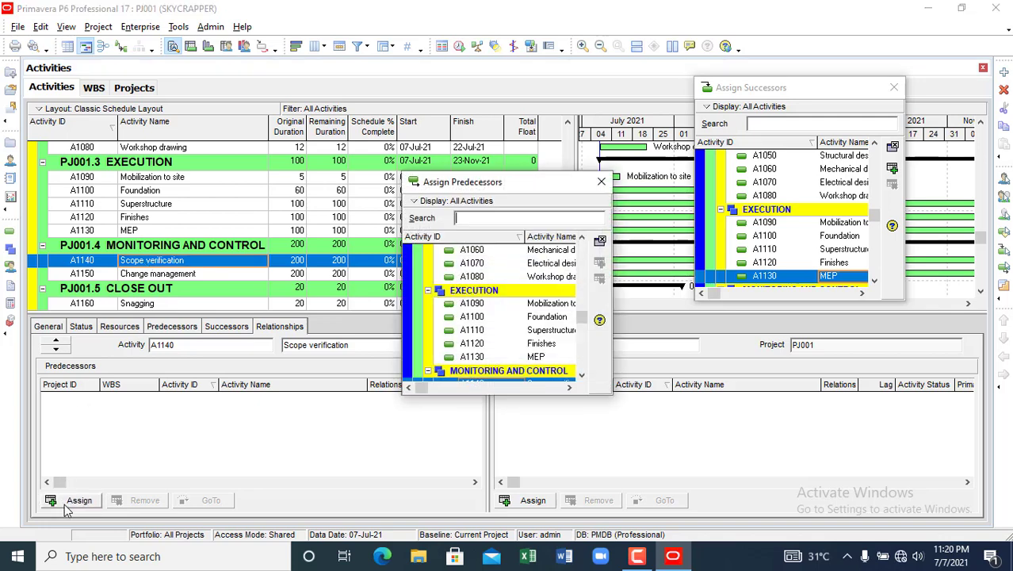
{"action": "left_click", "coordinate": [553, 318]}
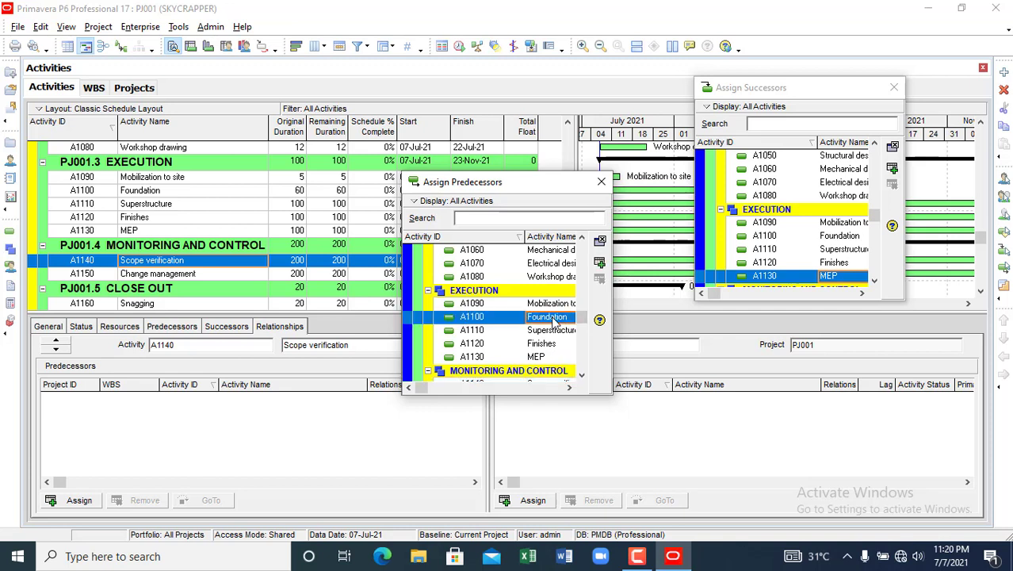
{"action": "left_click", "coordinate": [600, 263]}
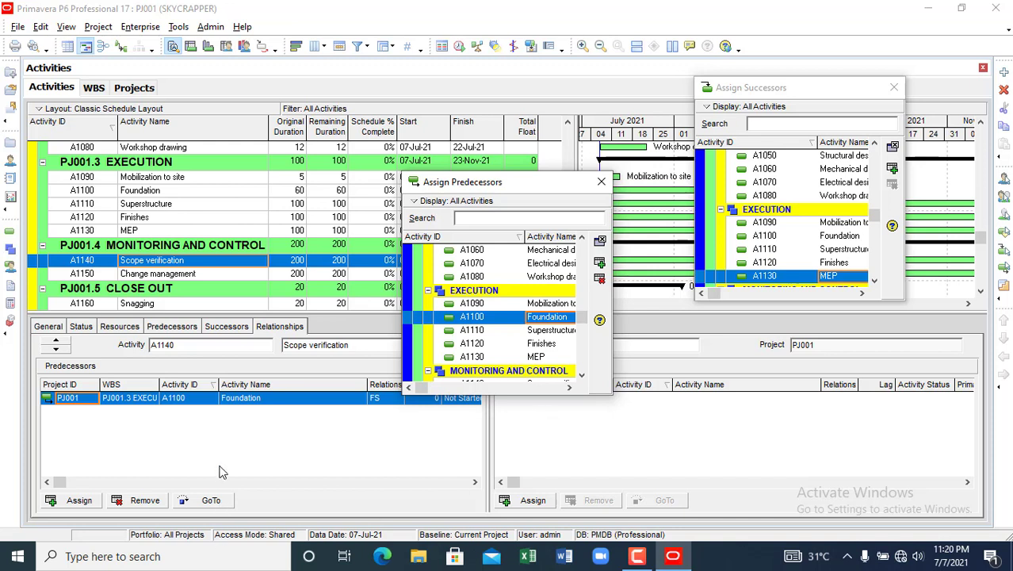
{"action": "left_click", "coordinate": [386, 401]}
{"action": "left_click", "coordinate": [385, 401]}
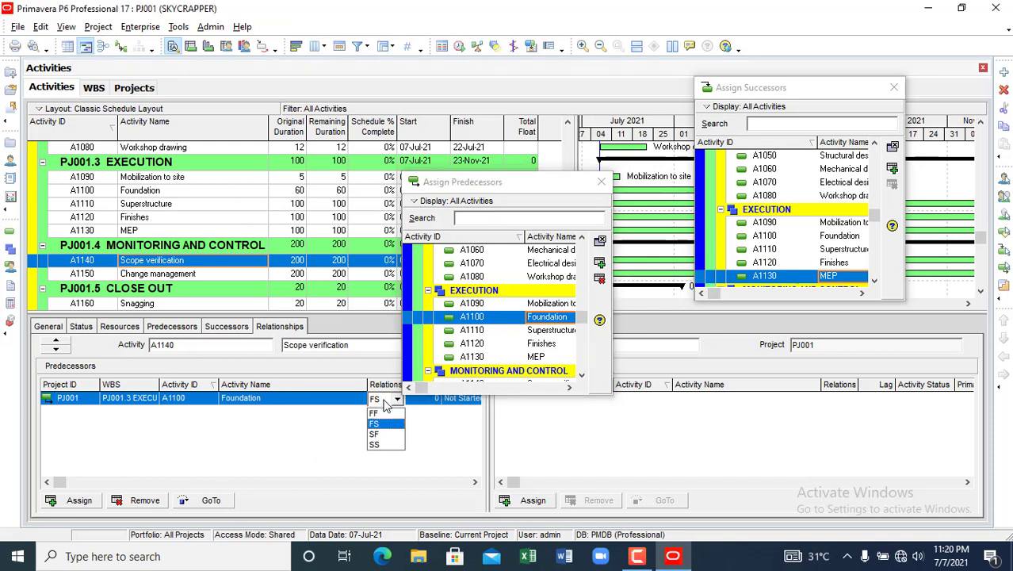
{"action": "left_click", "coordinate": [384, 445]}
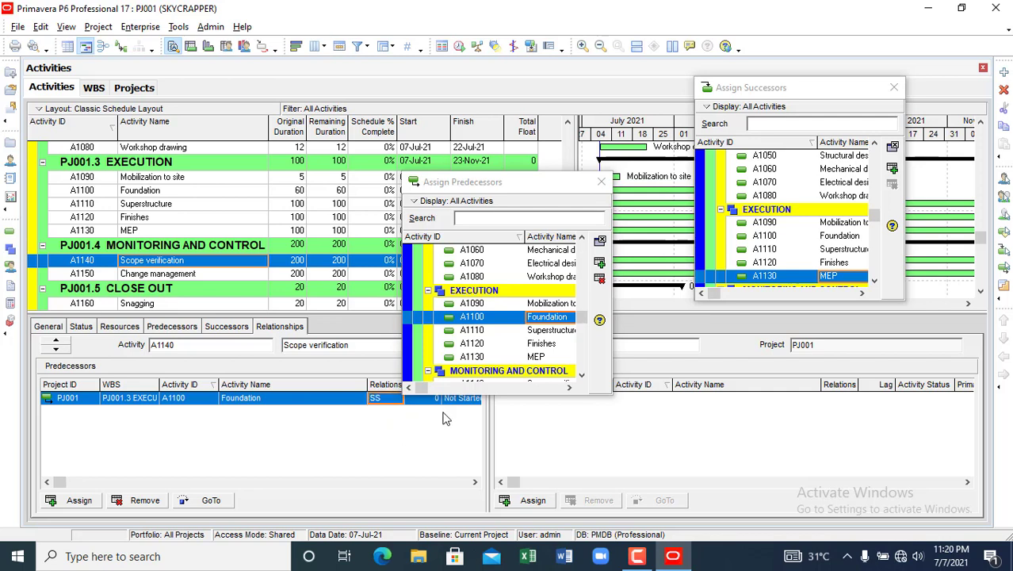
{"action": "left_click_drag", "start_coordinate": [482, 188], "coordinate": [645, 180]}
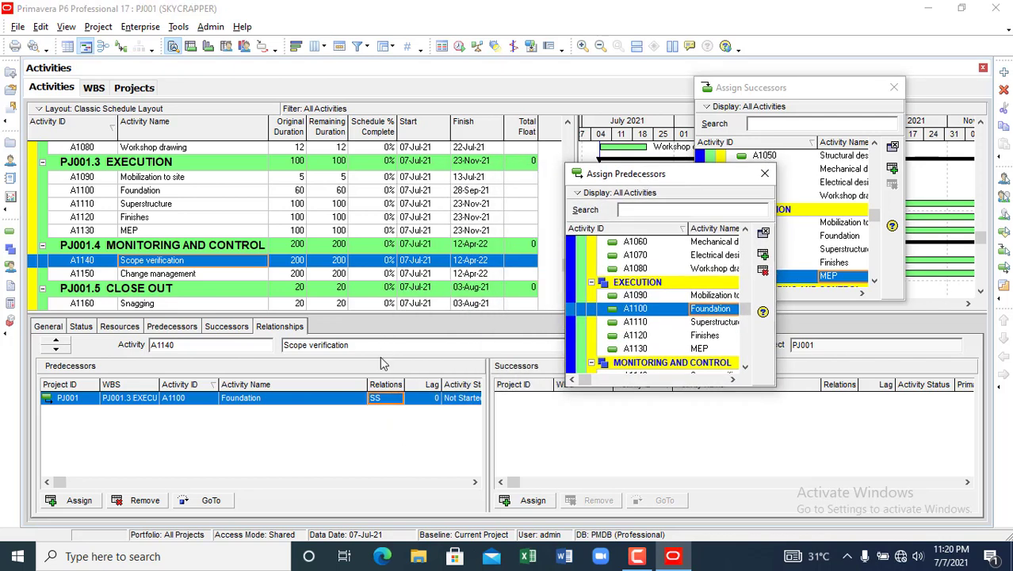
{"action": "left_click", "coordinate": [423, 401]}
{"action": "left_click", "coordinate": [423, 400]}
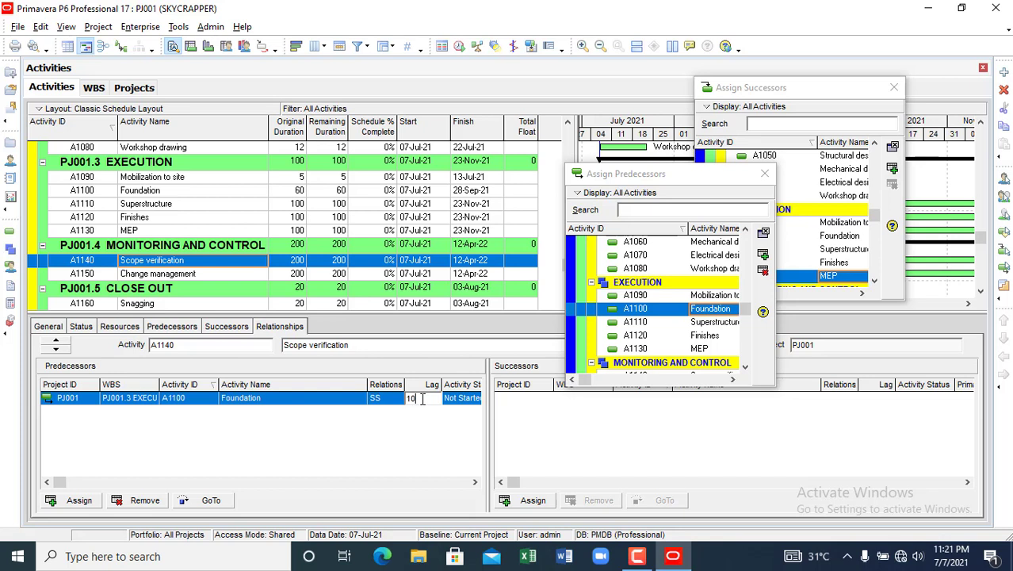
{"action": "type", "text": "10"}
{"action": "left_click", "coordinate": [214, 437]}
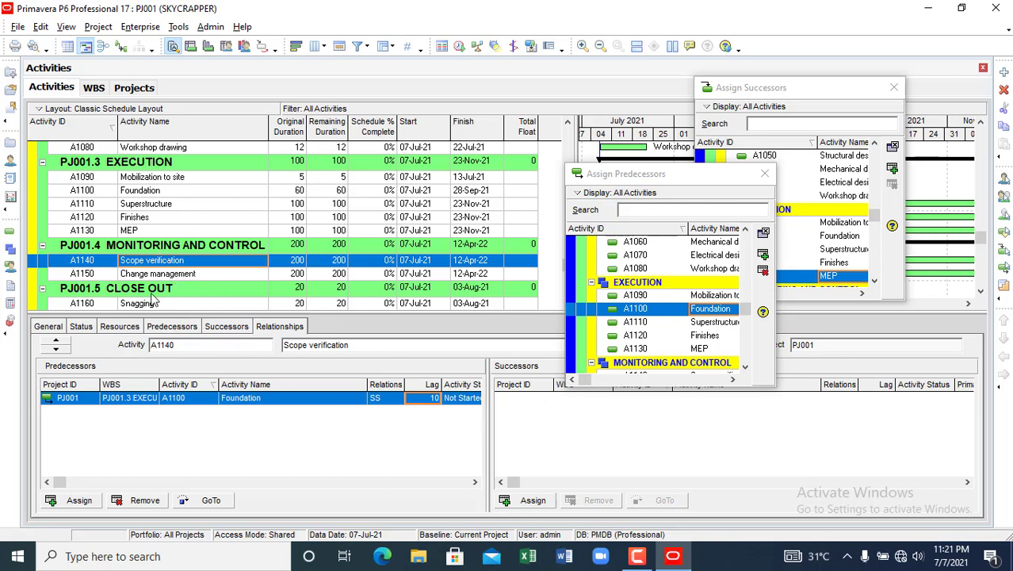
{"action": "left_click_drag", "start_coordinate": [679, 177], "coordinate": [788, 139]}
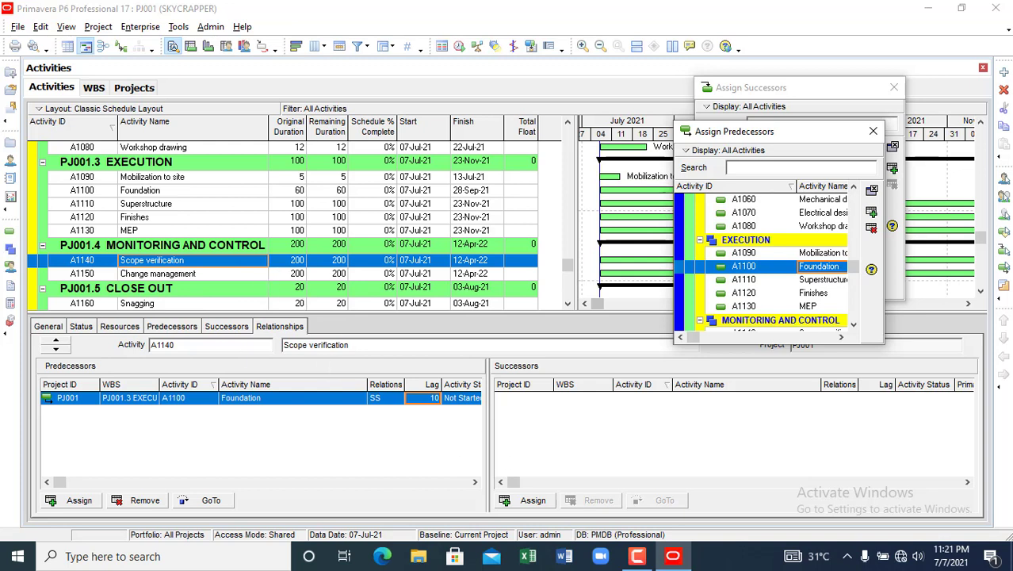
- Add Foundation (A1100) as a start-to-start predecessor of Change management
{"action": "left_click", "coordinate": [153, 275]}
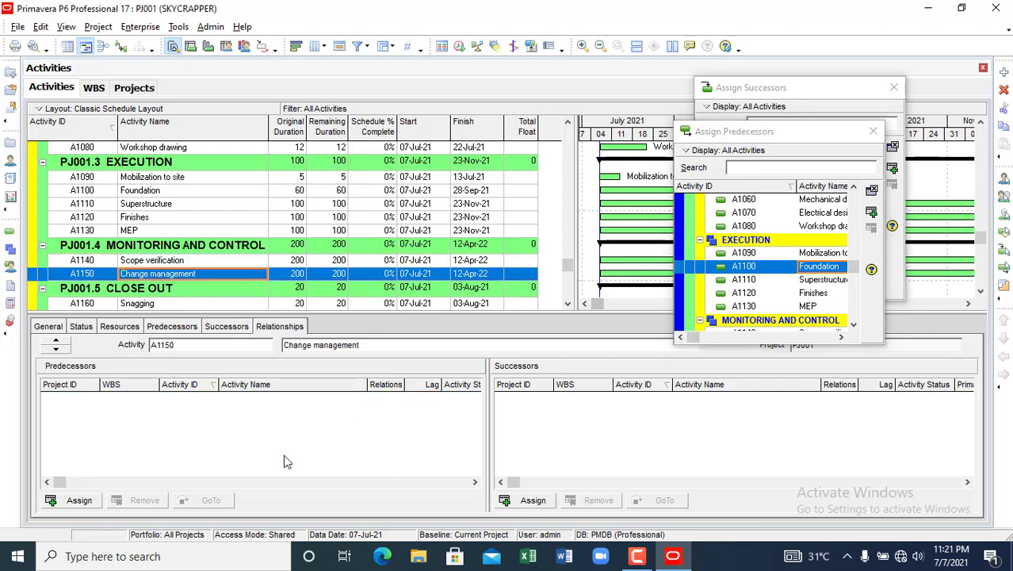
{"action": "left_click", "coordinate": [83, 499]}
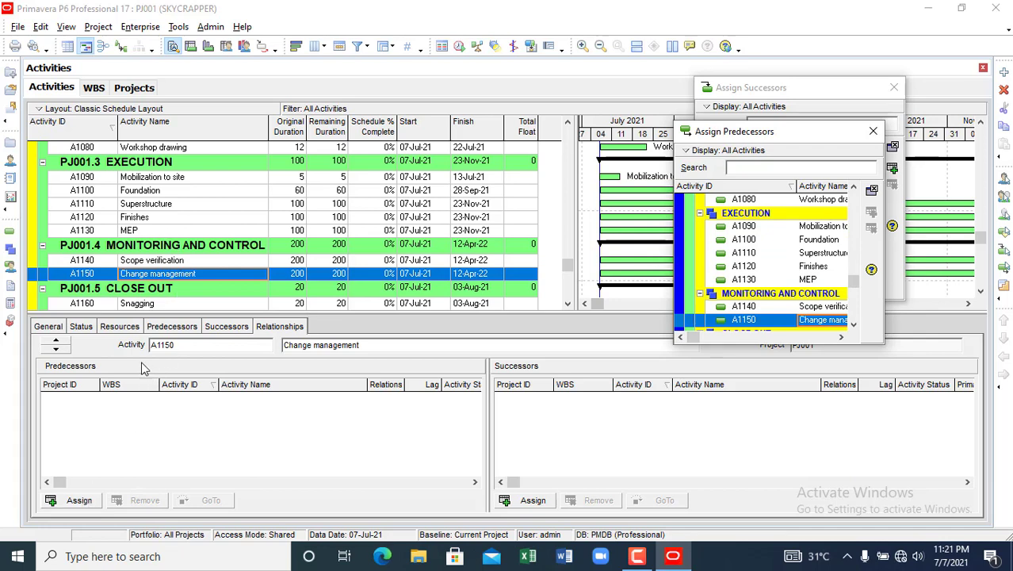
{"action": "left_click", "coordinate": [79, 499]}
{"action": "left_click_drag", "start_coordinate": [813, 131], "coordinate": [596, 135]}
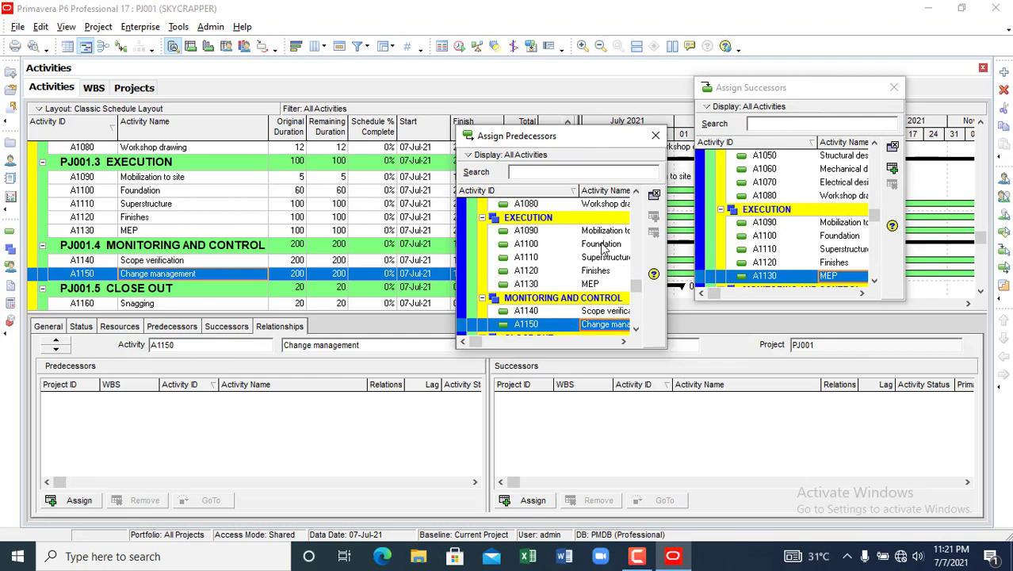
{"action": "left_click", "coordinate": [602, 244]}
{"action": "left_click", "coordinate": [653, 216]}
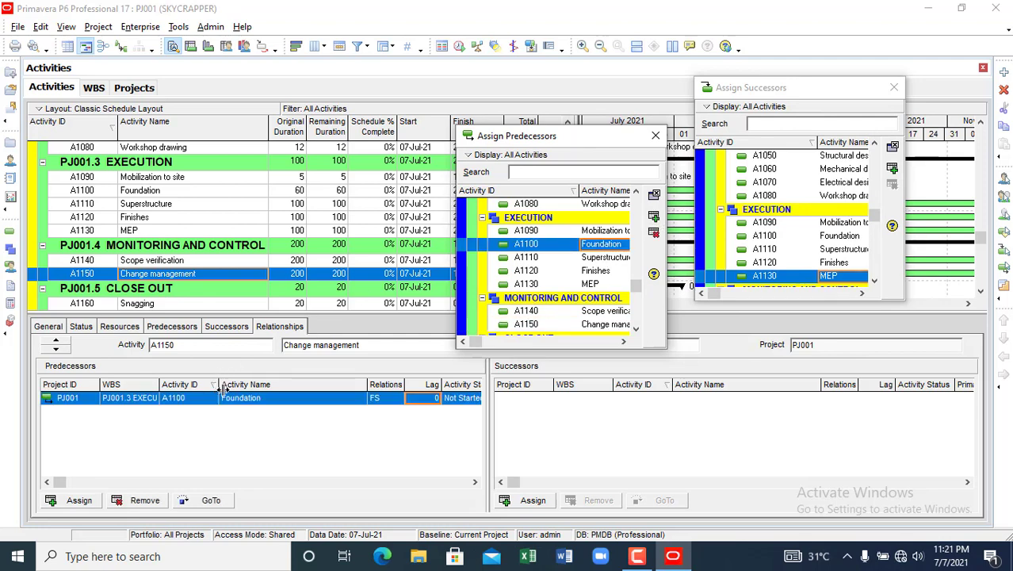
{"action": "left_click", "coordinate": [402, 402]}
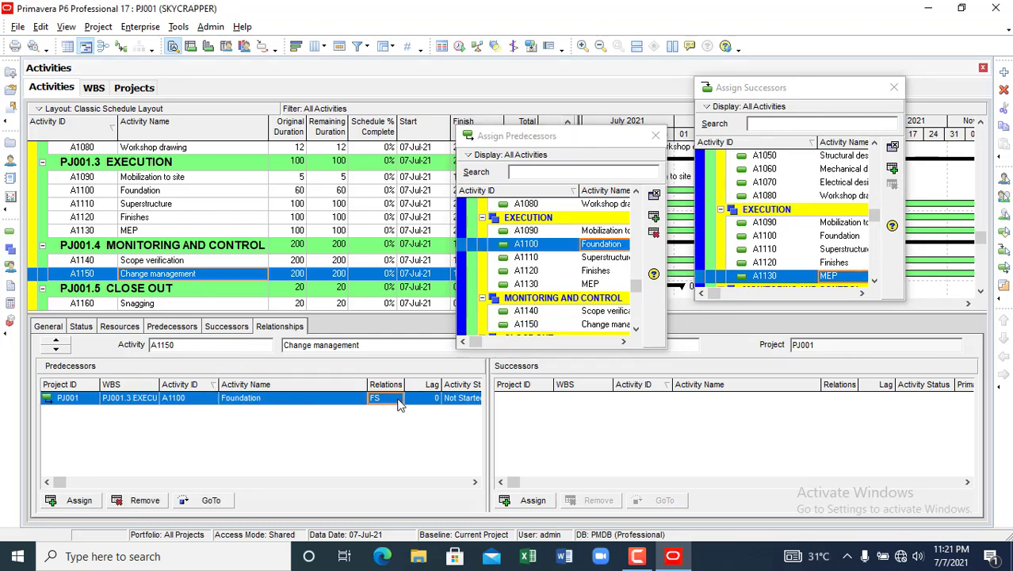
{"action": "left_click", "coordinate": [400, 404]}
{"action": "left_click", "coordinate": [383, 442]}
- Enter a lag of 10 and add a second, finish-to-finish Foundation link
{"action": "left_click", "coordinate": [434, 400]}
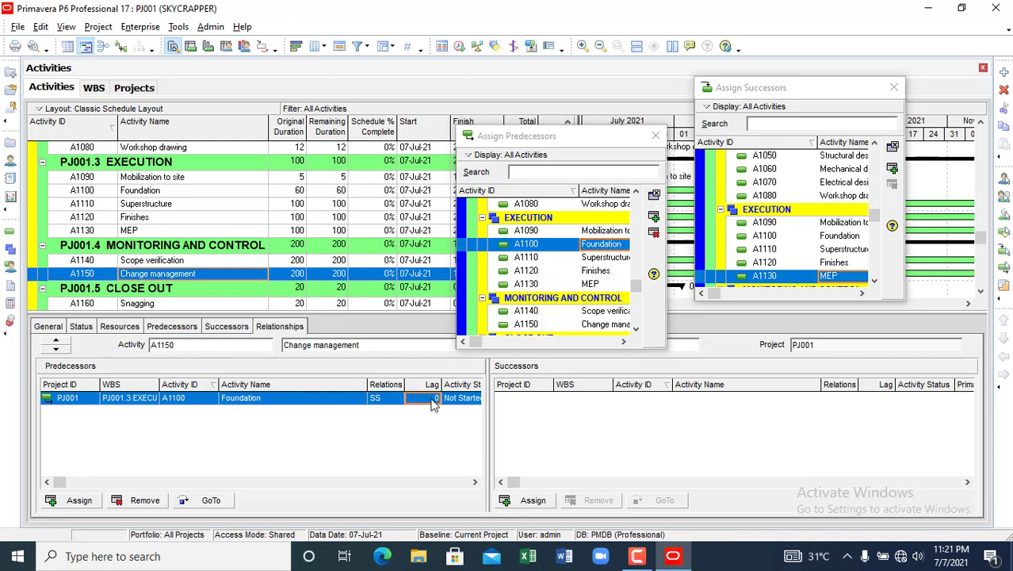
{"action": "left_click", "coordinate": [434, 404]}
{"action": "type", "text": "10"}
{"action": "left_click", "coordinate": [653, 217]}
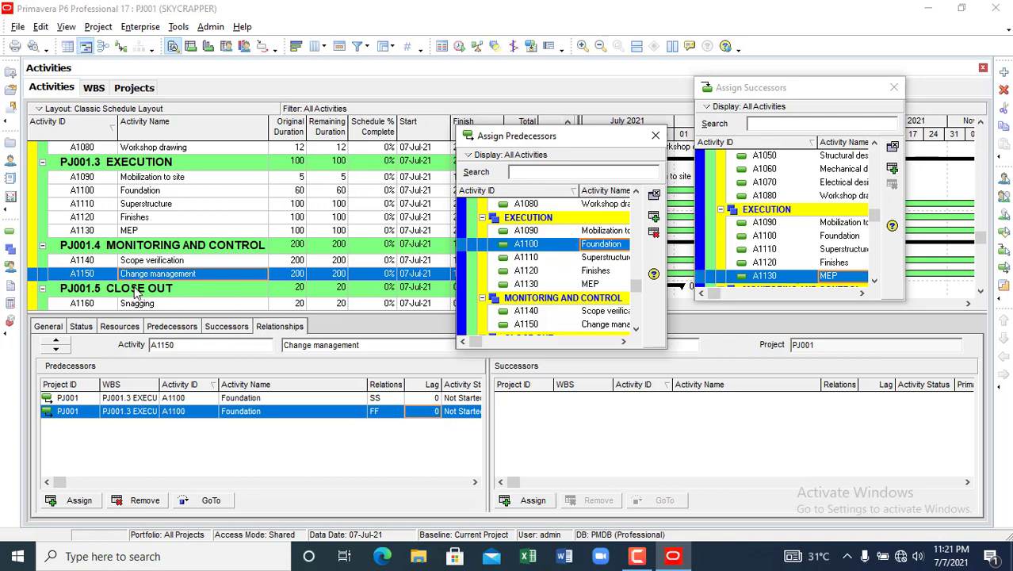
{"action": "left_click", "coordinate": [135, 308]}
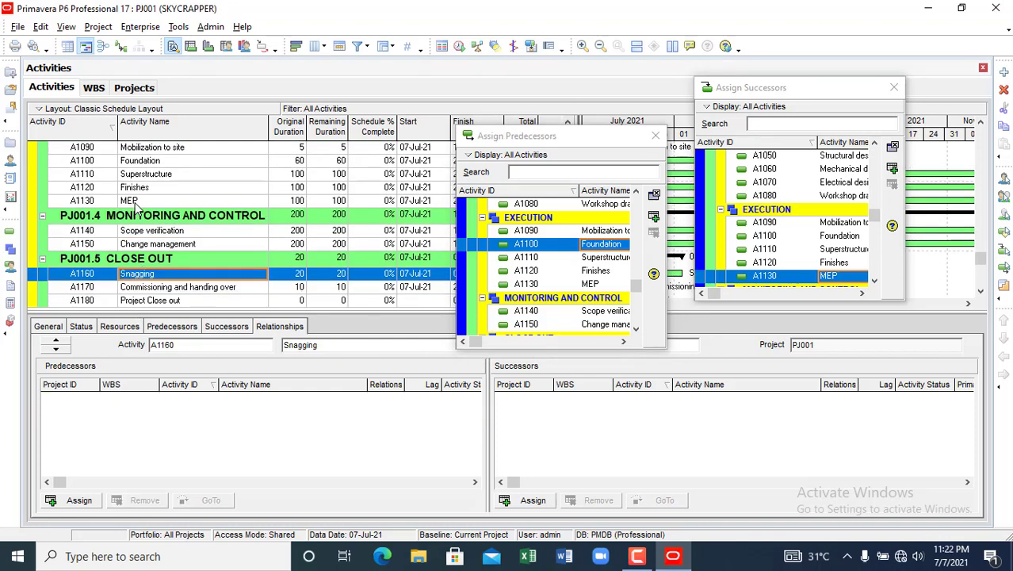
- Assign A1130 MEP as the finish-to-start predecessor of Snagging
{"action": "left_click_drag", "start_coordinate": [140, 278], "coordinate": [123, 294]}
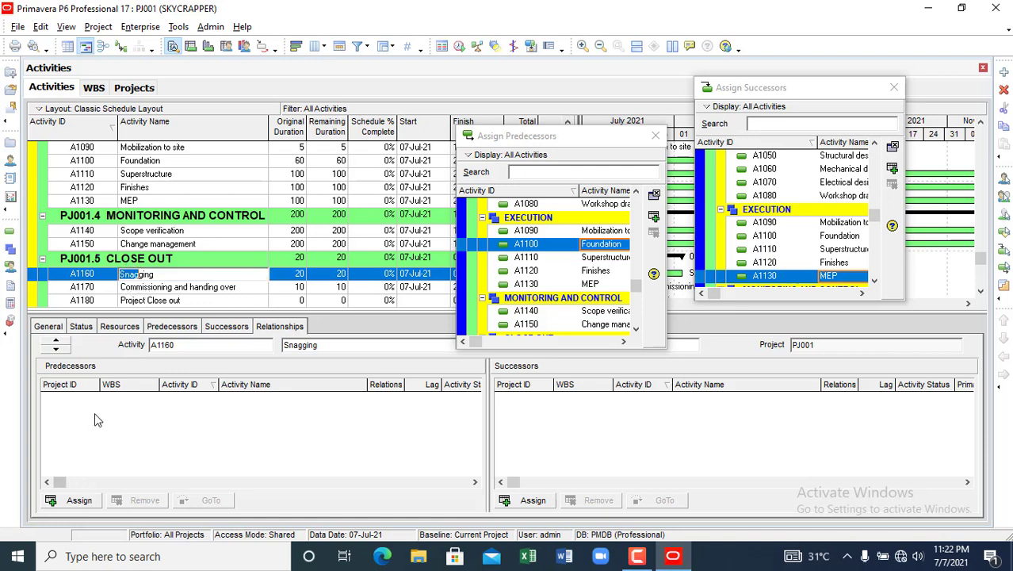
{"action": "left_click", "coordinate": [136, 201]}
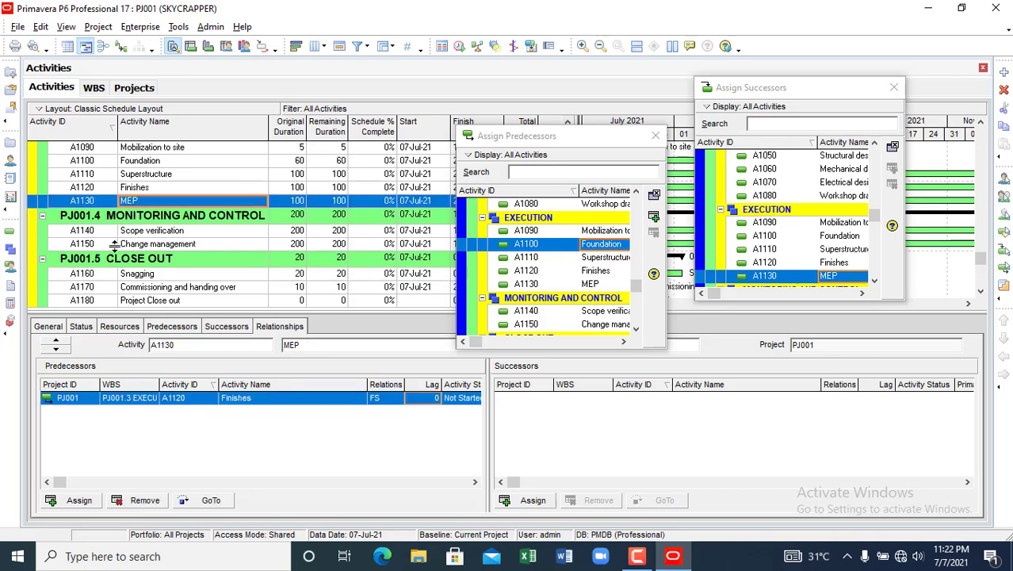
{"action": "left_click", "coordinate": [89, 501]}
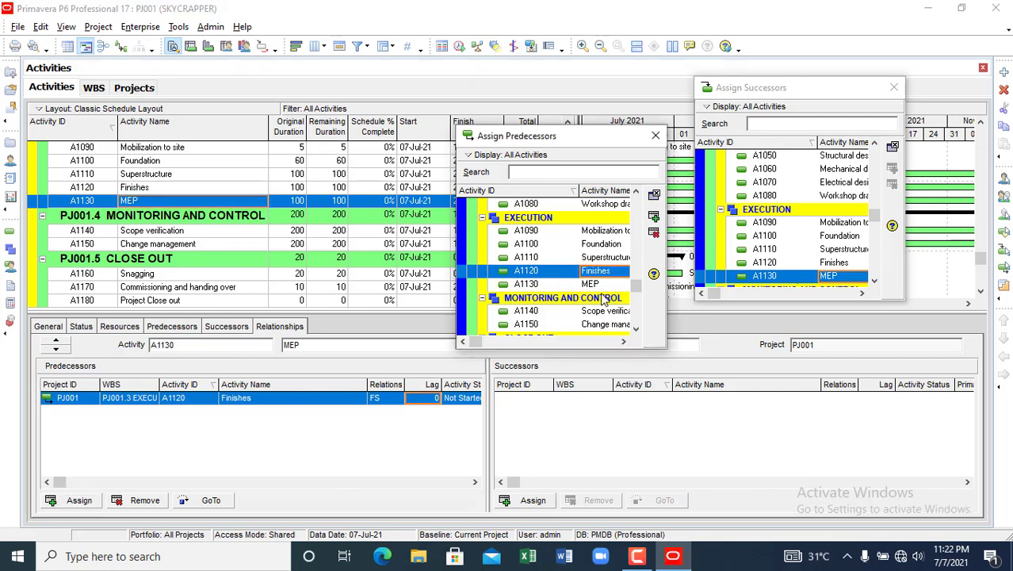
{"action": "left_click", "coordinate": [595, 284]}
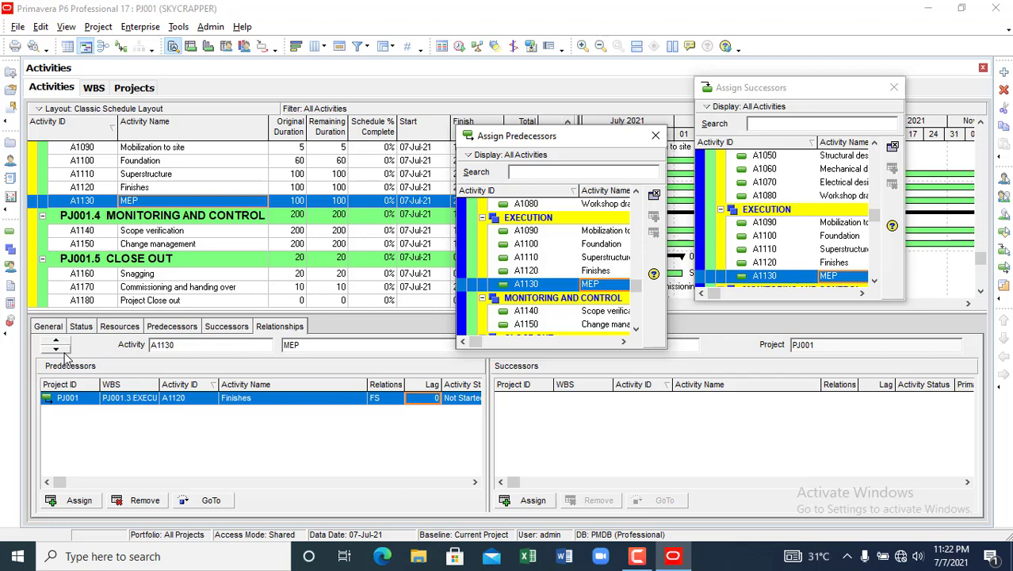
{"action": "key", "text": "Down"}
{"action": "key", "text": "Down"}
{"action": "key", "text": "Down"}
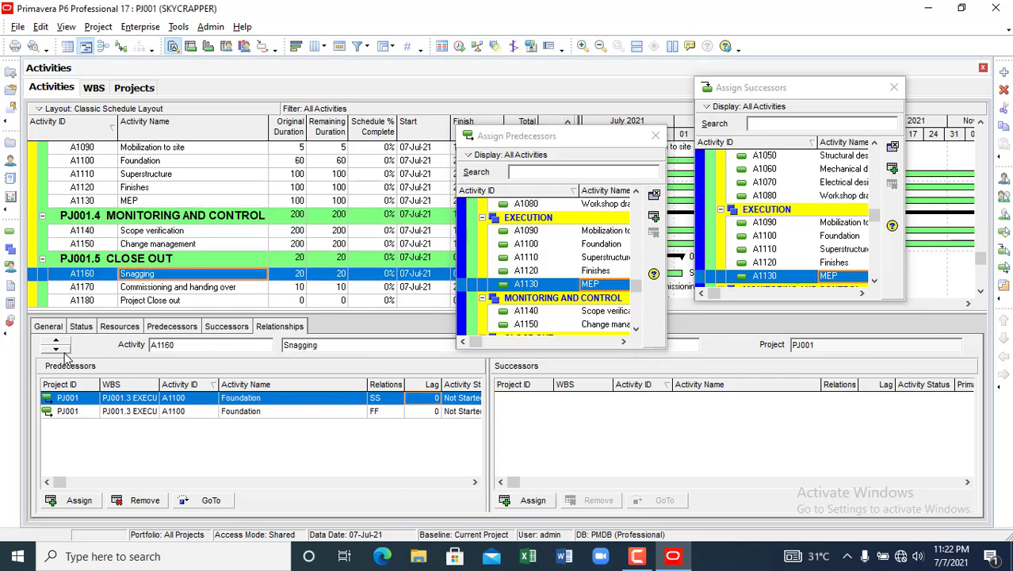
{"action": "left_click", "coordinate": [55, 348]}
{"action": "left_click", "coordinate": [55, 339]}
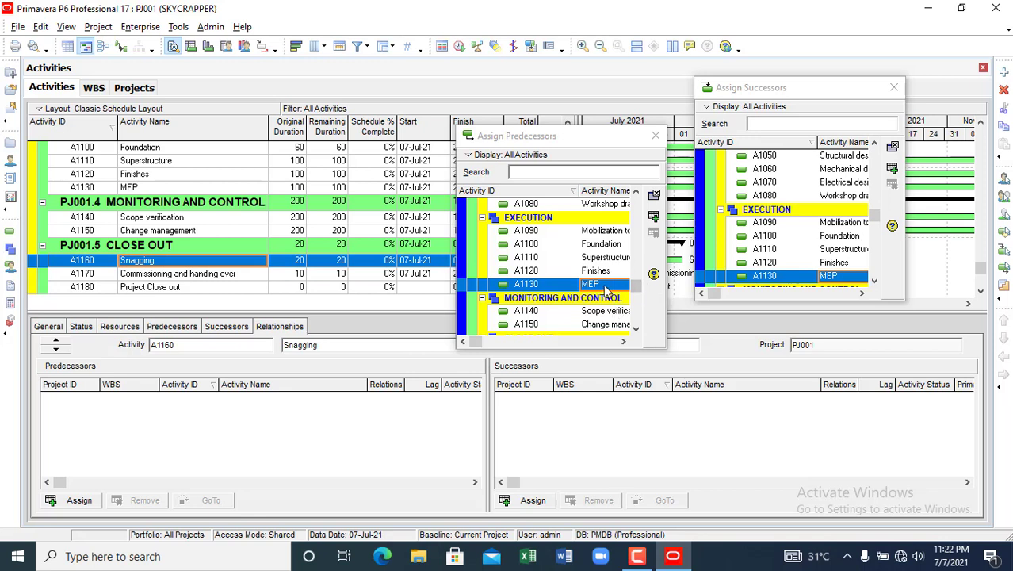
{"action": "left_click", "coordinate": [655, 217]}
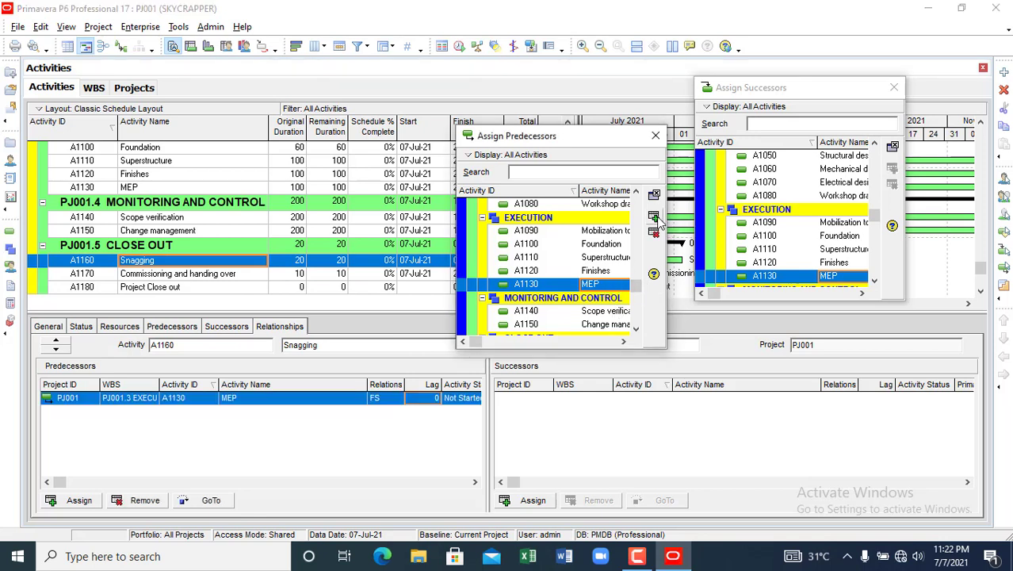
- Assign A1170 Commissioning and handing over as Snagging's finish-to-start successor
{"action": "left_click", "coordinate": [665, 444]}
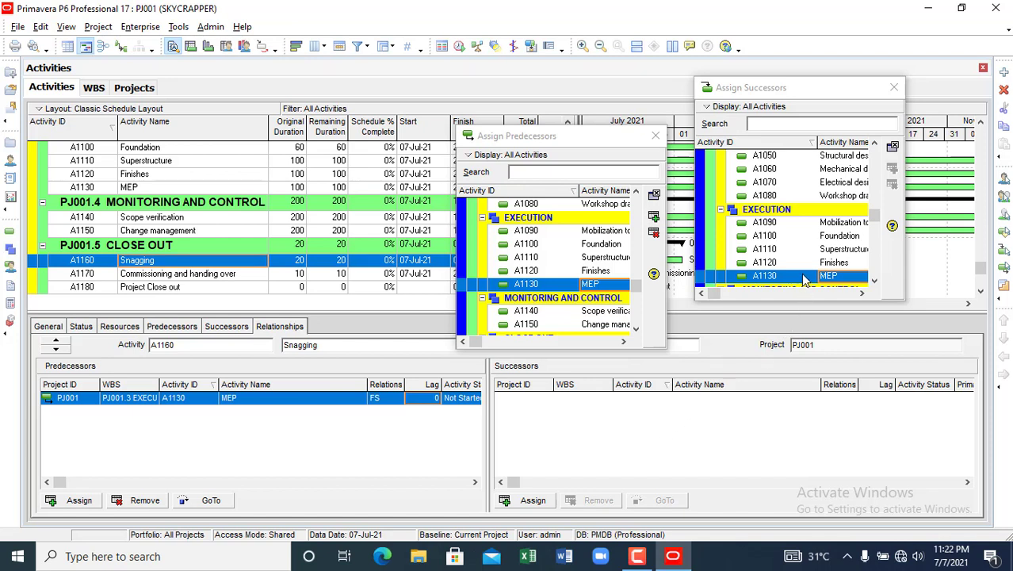
{"action": "left_click", "coordinate": [874, 281]}
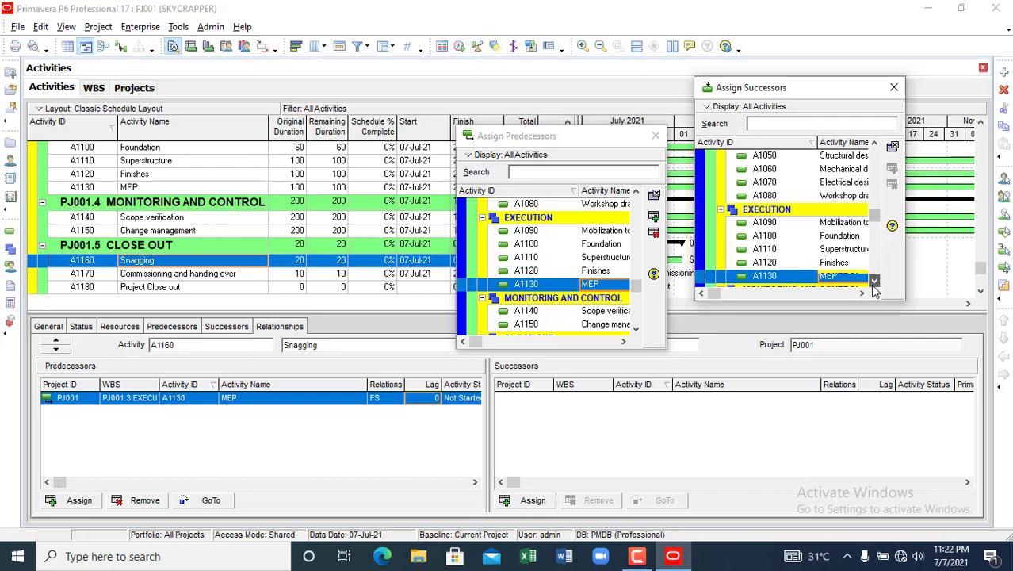
{"action": "left_click", "coordinate": [874, 282]}
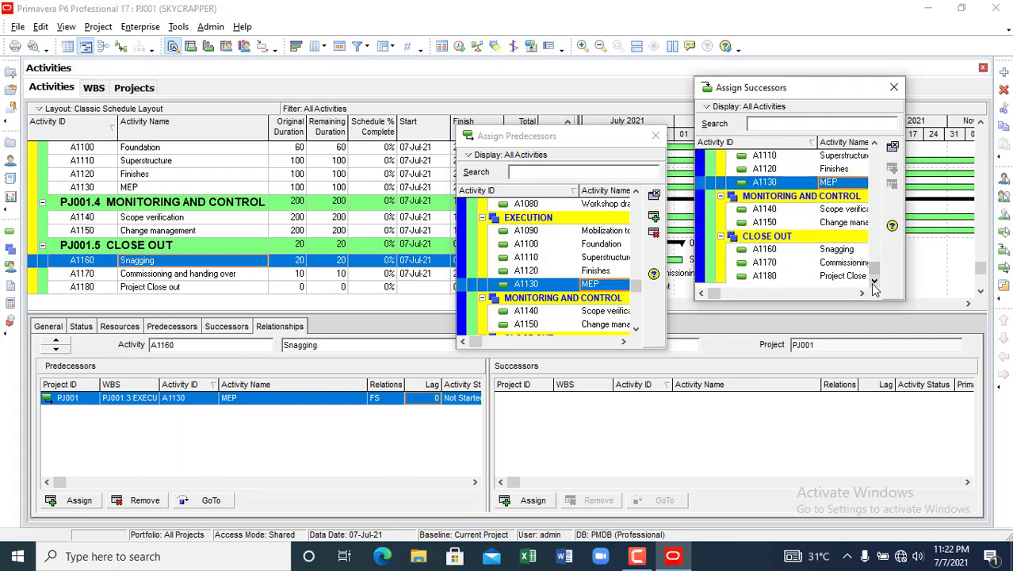
{"action": "left_click", "coordinate": [852, 263]}
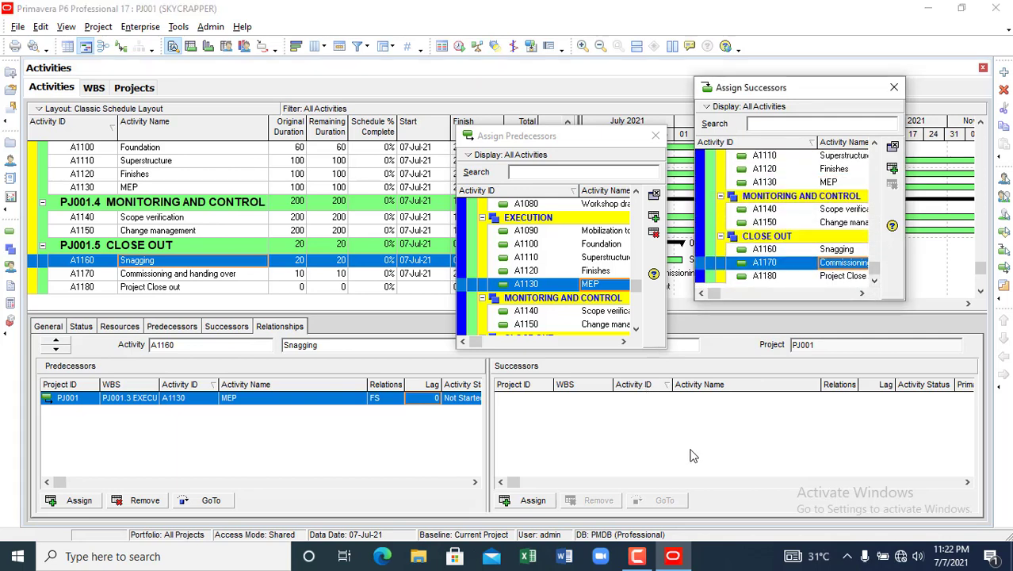
{"action": "left_click", "coordinate": [892, 169]}
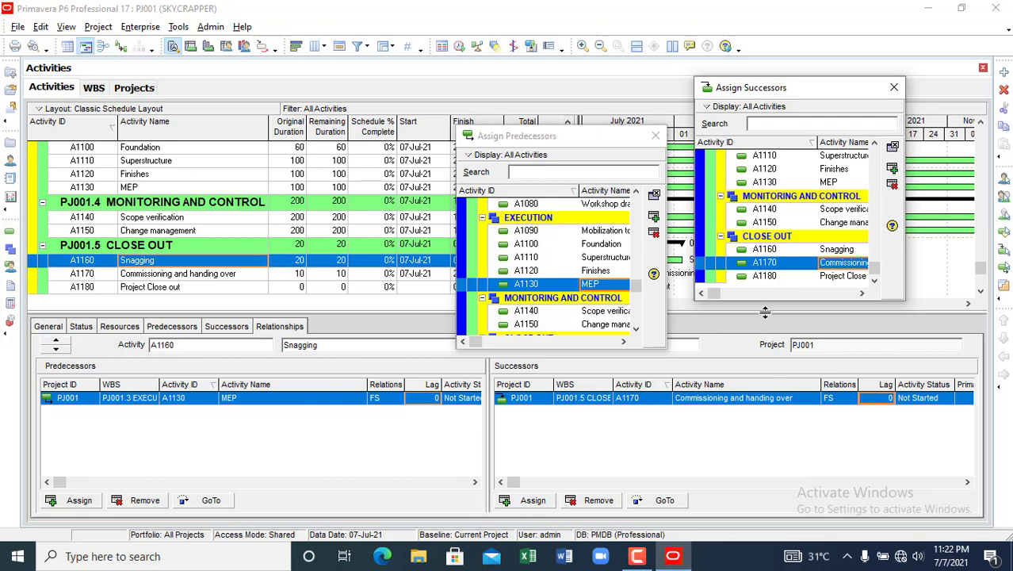
- Assign A1180 Project Close out as successor of Commissioning and handing over, then close both pickers
{"action": "left_click", "coordinate": [204, 275]}
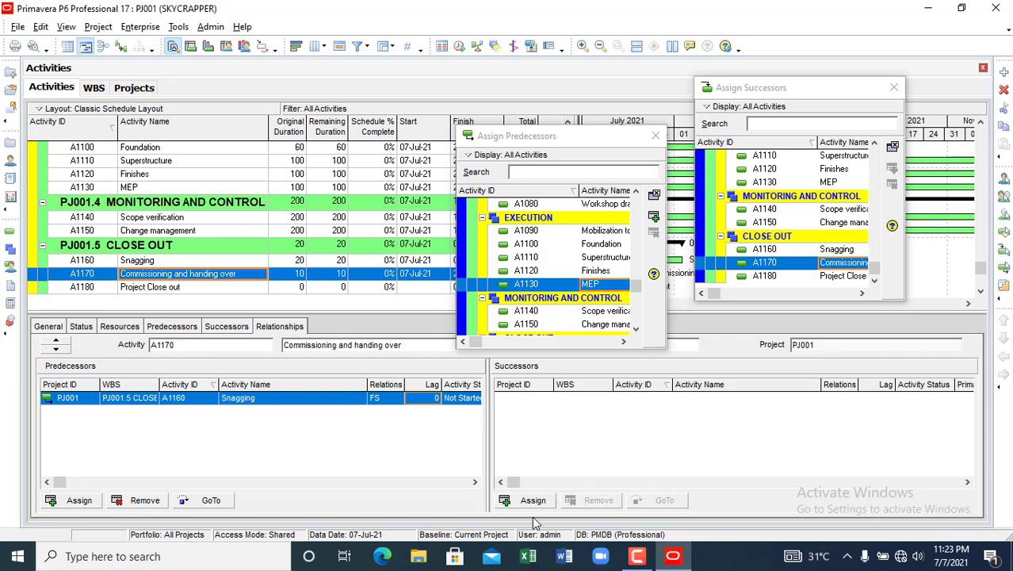
{"action": "left_click", "coordinate": [845, 277]}
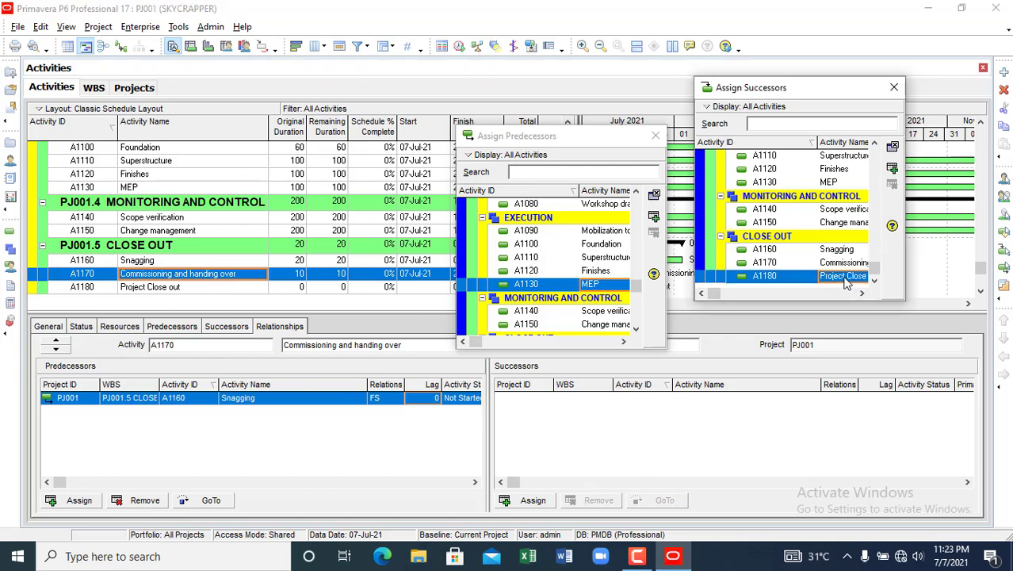
{"action": "left_click", "coordinate": [892, 169]}
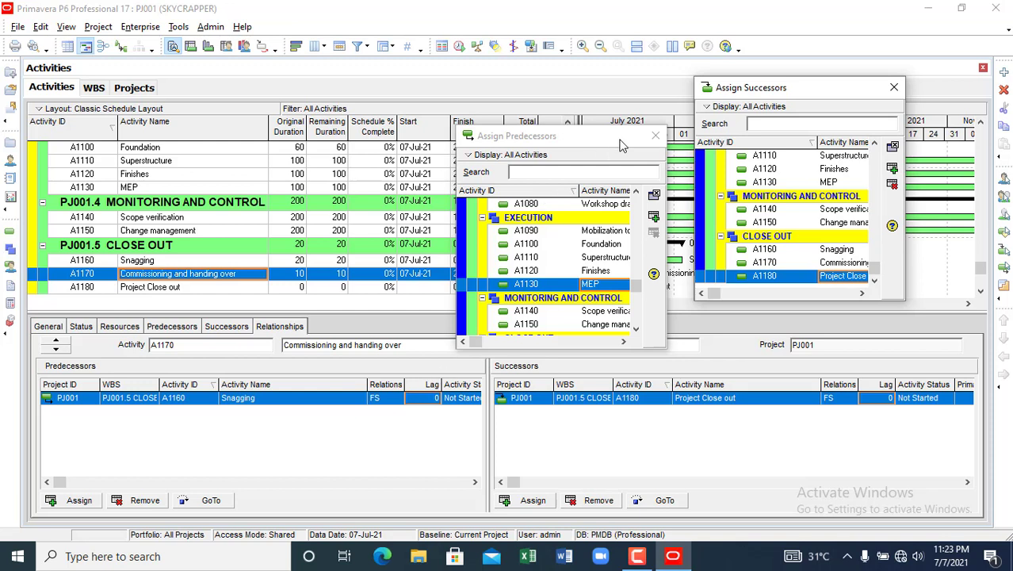
{"action": "left_click", "coordinate": [656, 139]}
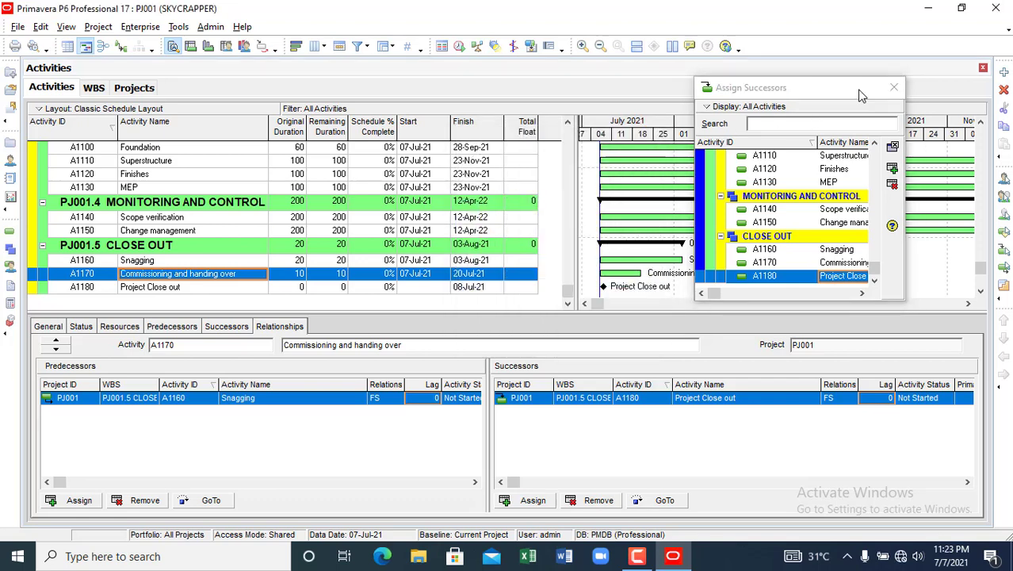
{"action": "left_click", "coordinate": [894, 87]}
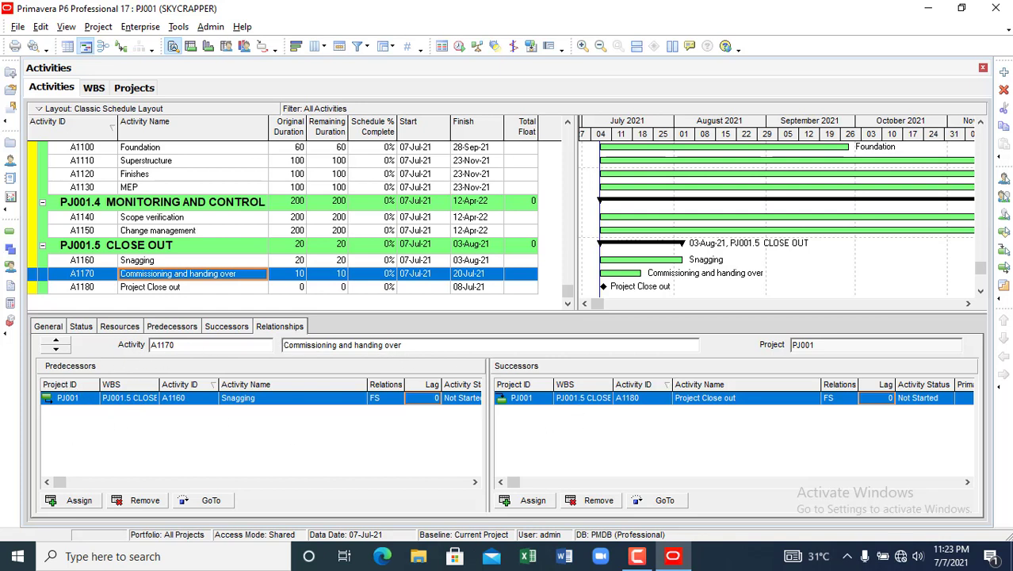
- Review Commissioning and handing over's predecessors, successors and combined relationships views
{"action": "left_click", "coordinate": [182, 328]}
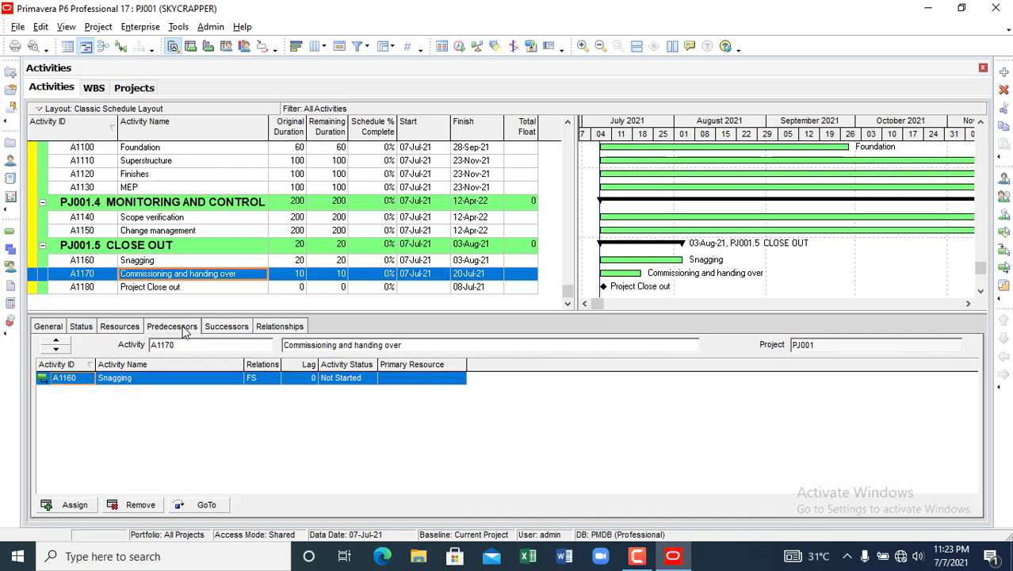
{"action": "left_click", "coordinate": [220, 328]}
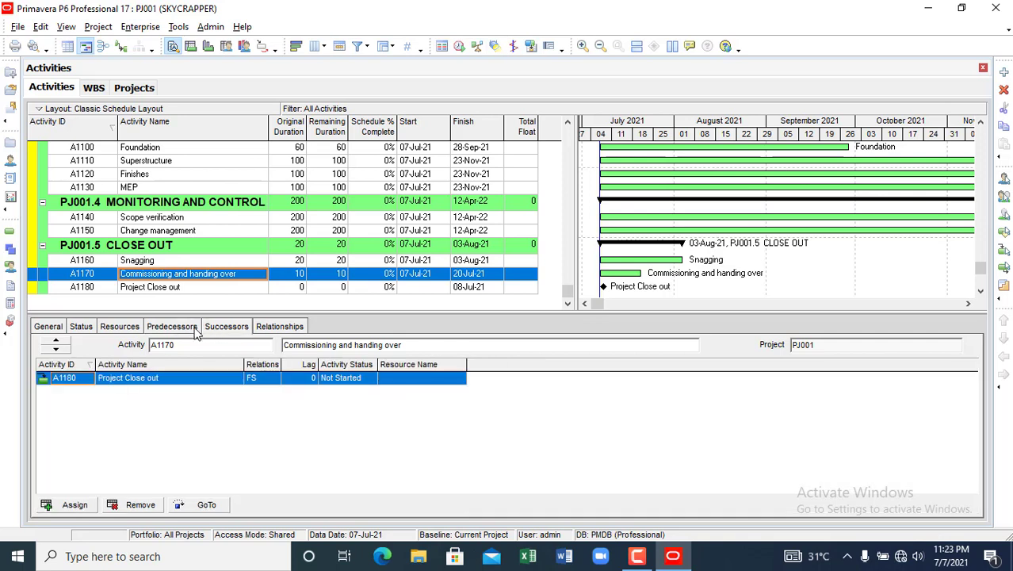
{"action": "left_click", "coordinate": [181, 327]}
{"action": "left_click", "coordinate": [237, 328]}
{"action": "left_click", "coordinate": [274, 328]}
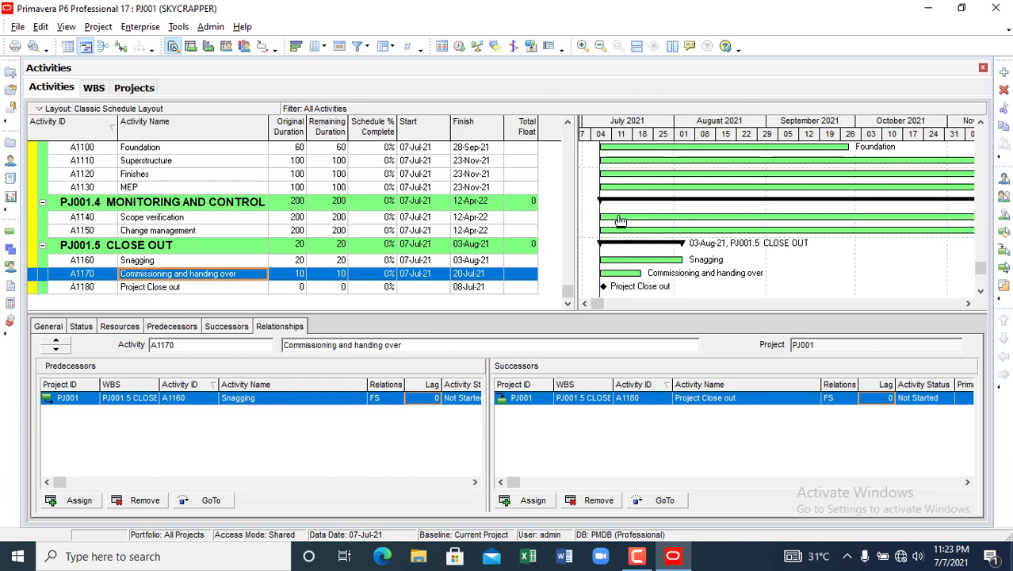
- Widen the Gantt chart so the bars show through January 2022
{"action": "scroll", "coordinate": [643, 252], "scroll_direction": "up", "scroll_amount": 5}
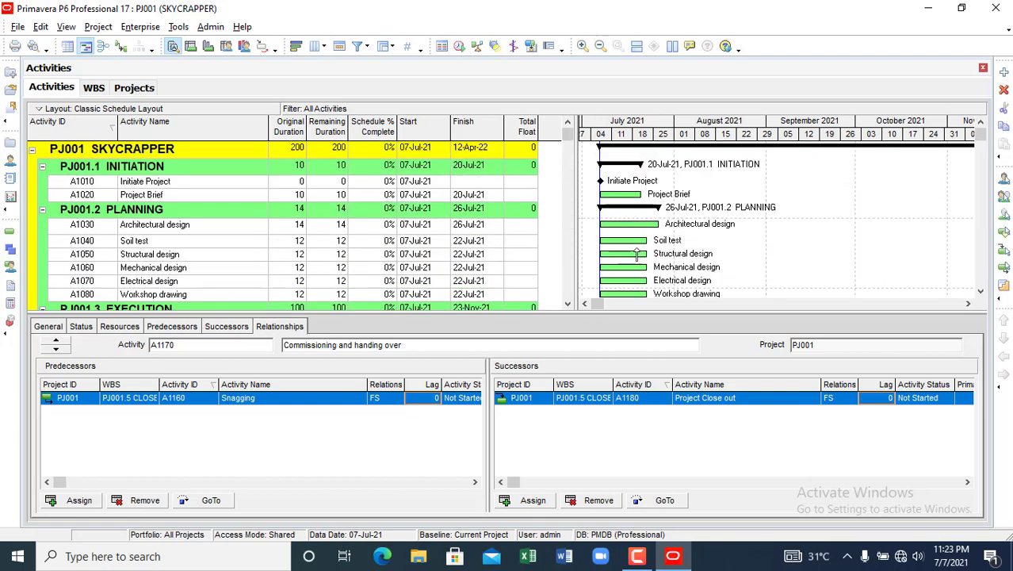
{"action": "scroll", "coordinate": [634, 218], "scroll_direction": "down", "scroll_amount": 5}
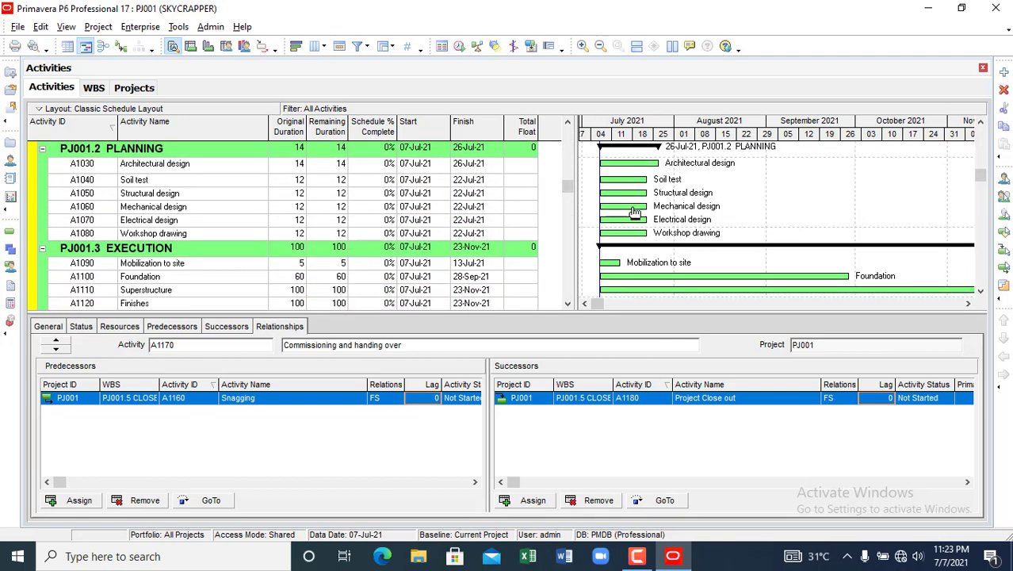
{"action": "scroll", "coordinate": [634, 221], "scroll_direction": "down", "scroll_amount": 1}
{"action": "scroll", "coordinate": [633, 223], "scroll_direction": "up", "scroll_amount": 3}
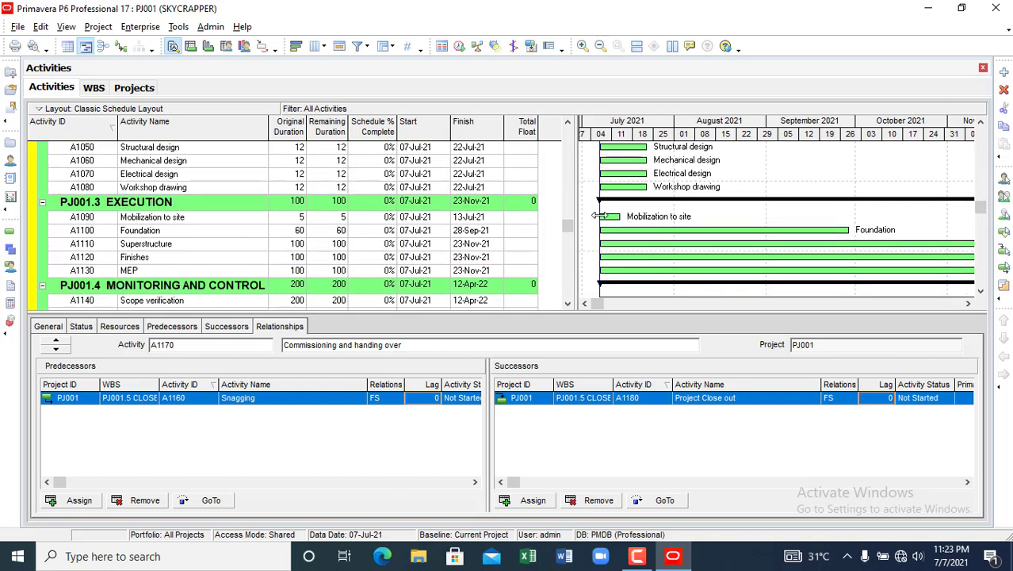
{"action": "left_click_drag", "start_coordinate": [574, 201], "coordinate": [343, 207]}
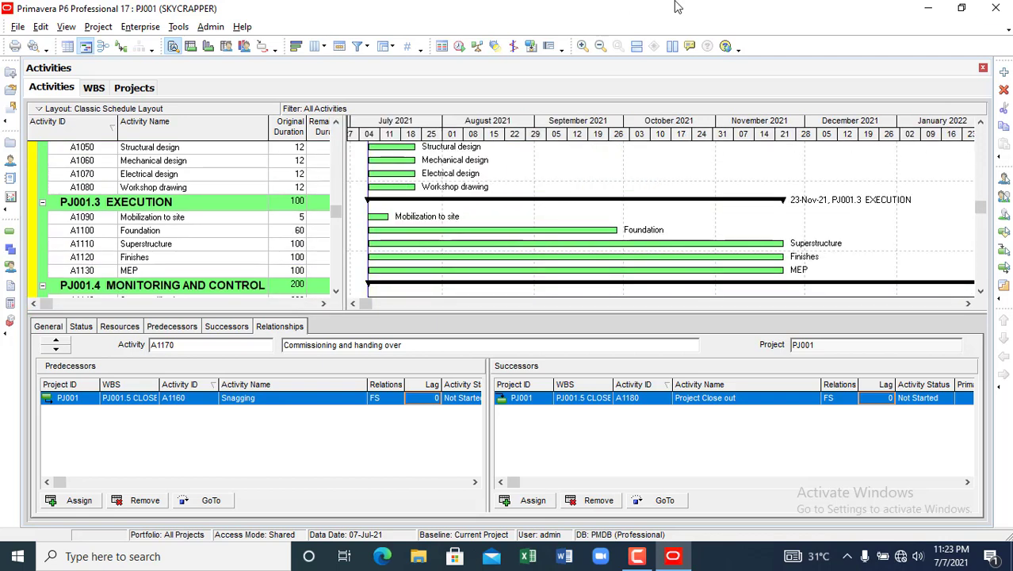
- Compare network and Gantt views, show relationship lines, and display A1170's Status details
{"action": "left_click", "coordinate": [102, 48]}
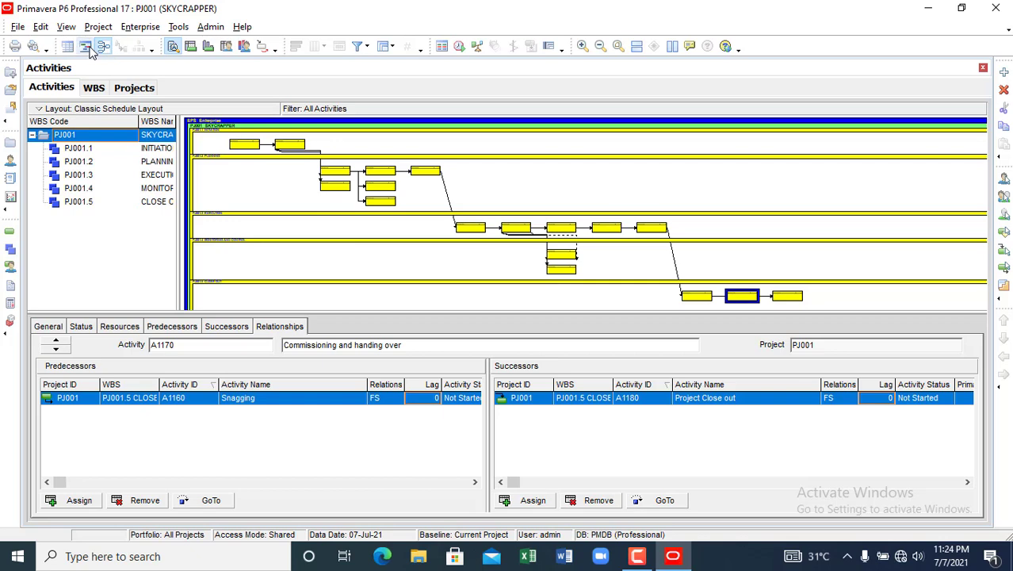
{"action": "left_click", "coordinate": [86, 48]}
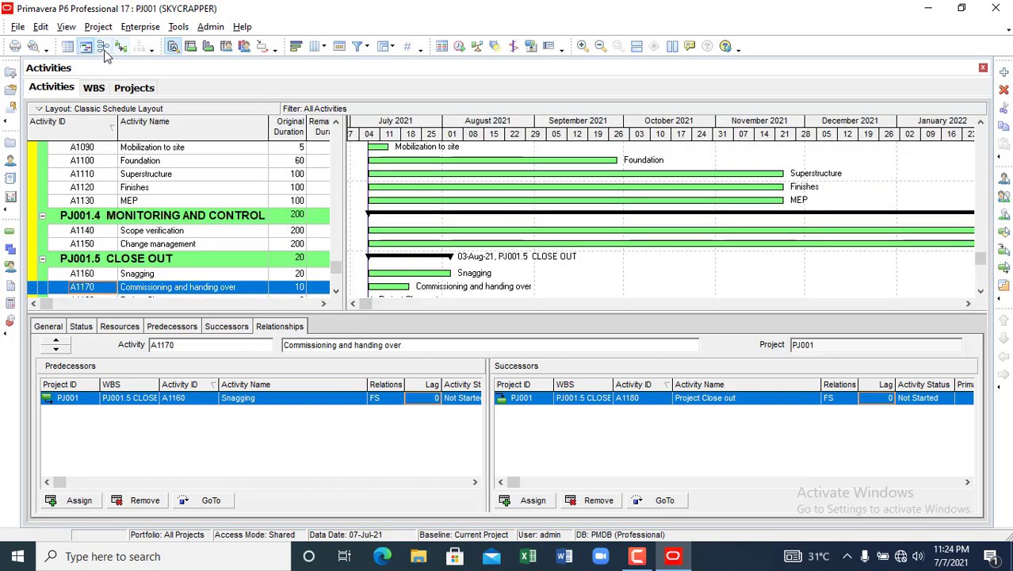
{"action": "left_click", "coordinate": [104, 47]}
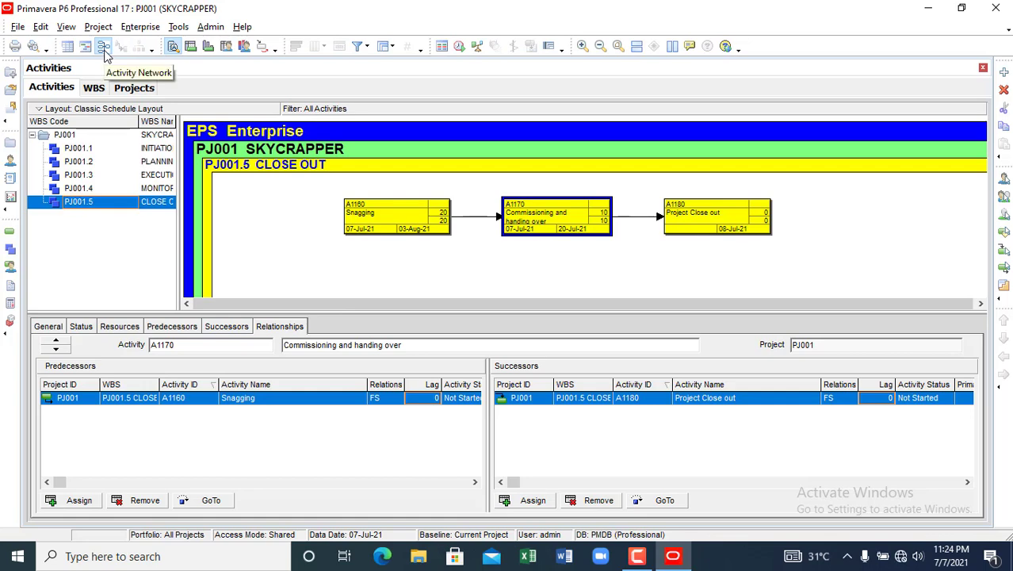
{"action": "left_click", "coordinate": [86, 46]}
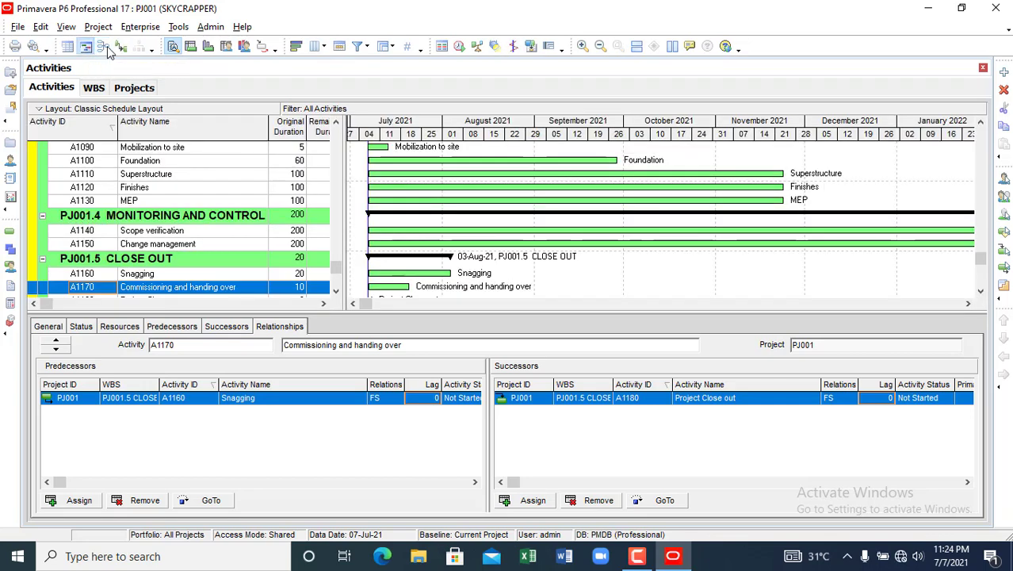
{"action": "left_click", "coordinate": [122, 47]}
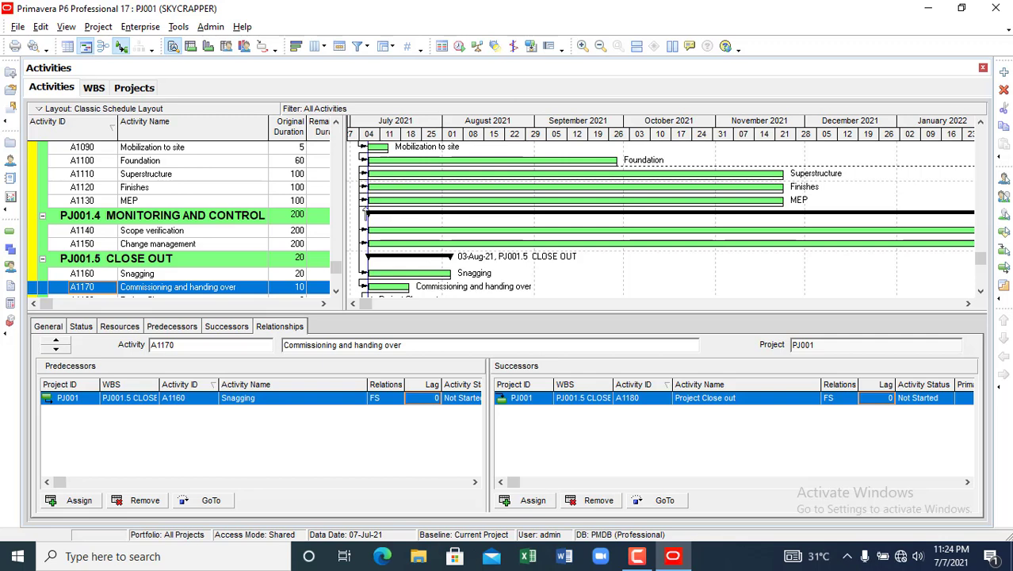
{"action": "left_click", "coordinate": [82, 327]}
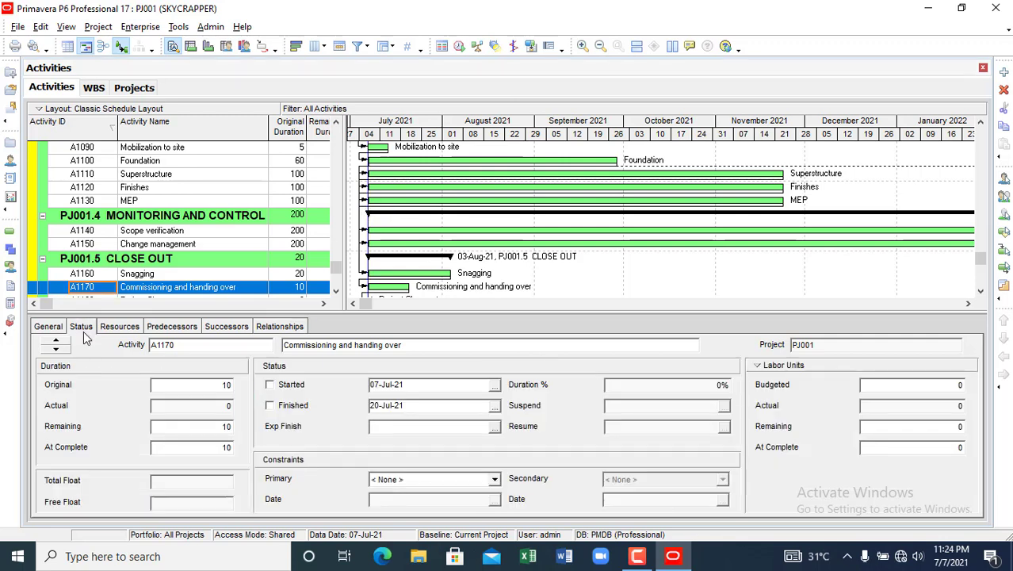
{"action": "left_click", "coordinate": [114, 332]}
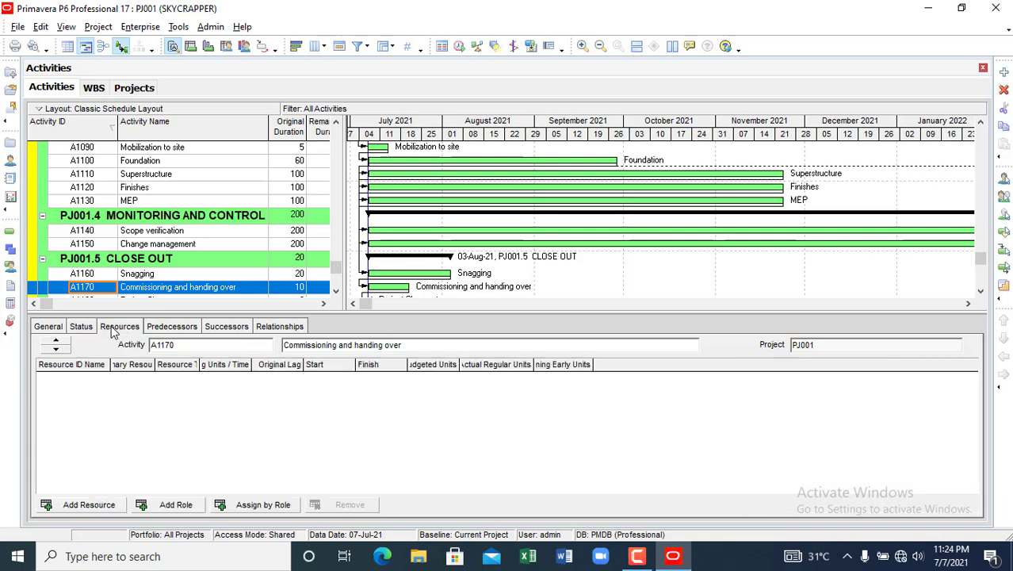
{"action": "left_click", "coordinate": [89, 328]}
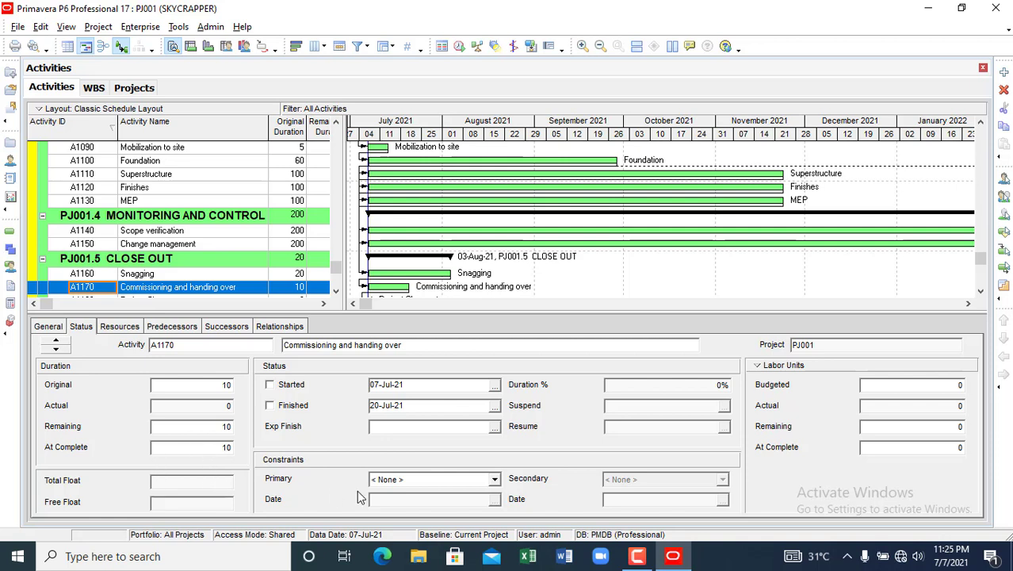
{"action": "left_click", "coordinate": [496, 480]}
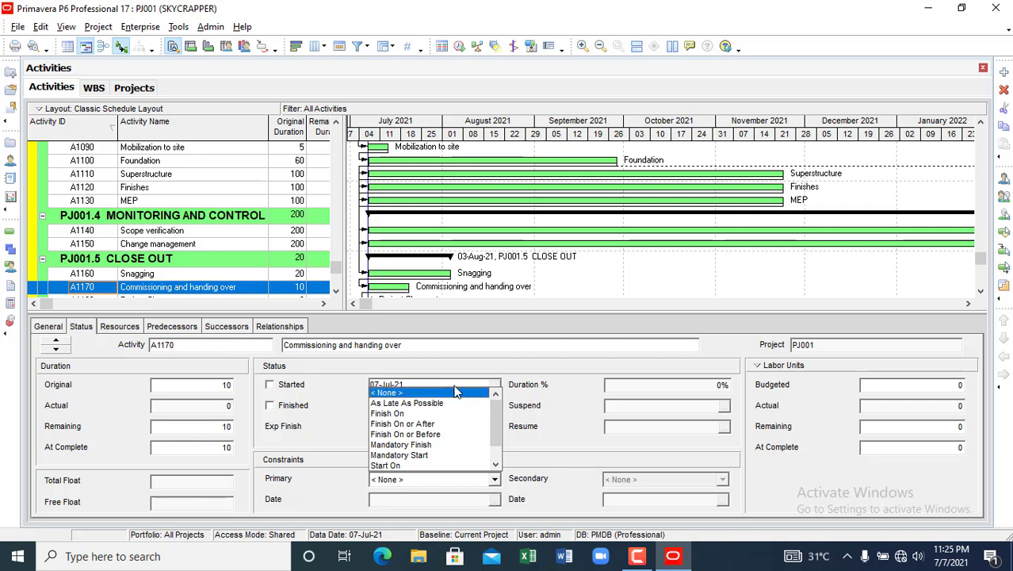
{"action": "left_click", "coordinate": [411, 344]}
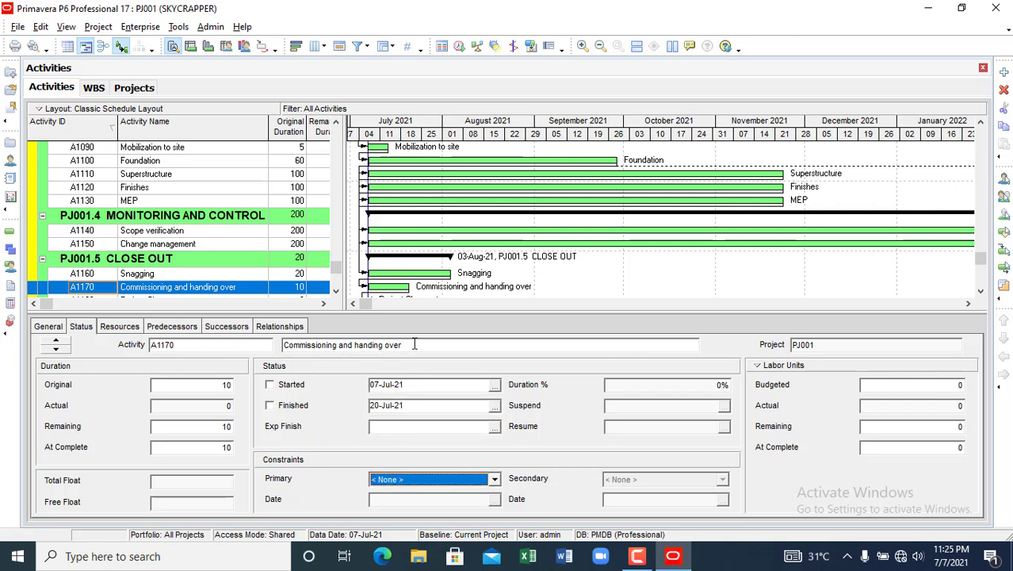
{"action": "left_click", "coordinate": [495, 480]}
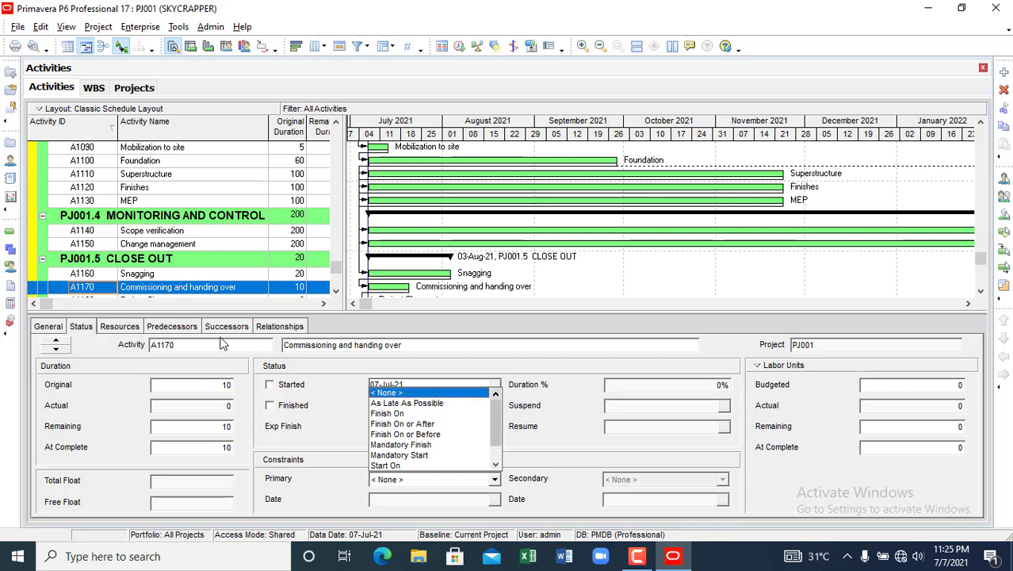
{"action": "left_click", "coordinate": [57, 350]}
- Select the Initiate Project activity A1010 in the activity list
{"action": "left_click", "coordinate": [57, 349]}
{"action": "left_click", "coordinate": [56, 350]}
{"action": "left_click", "coordinate": [57, 350]}
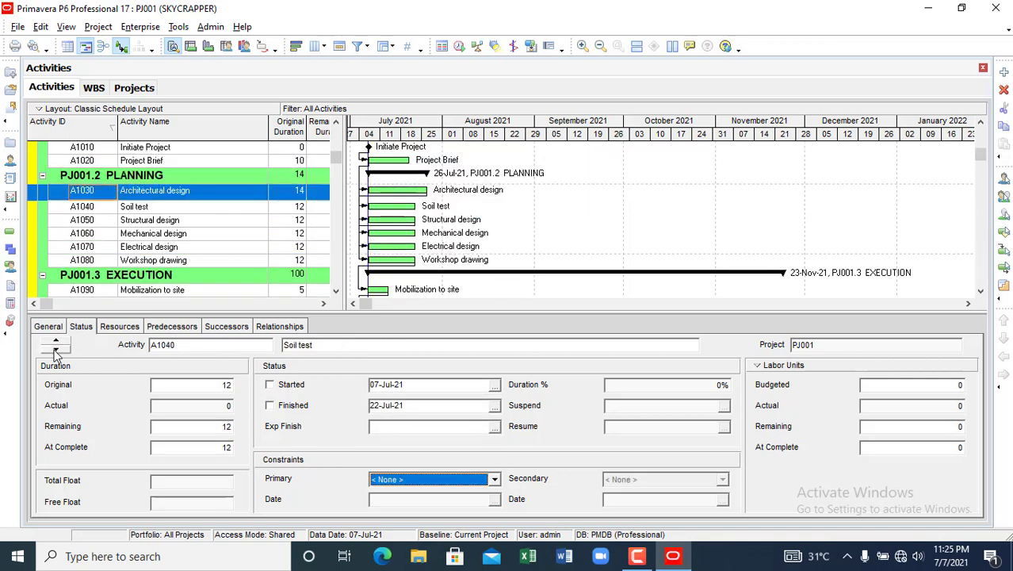
{"action": "left_click", "coordinate": [56, 349]}
{"action": "left_click", "coordinate": [56, 341]}
{"action": "left_click", "coordinate": [56, 341]}
{"action": "left_click", "coordinate": [57, 341]}
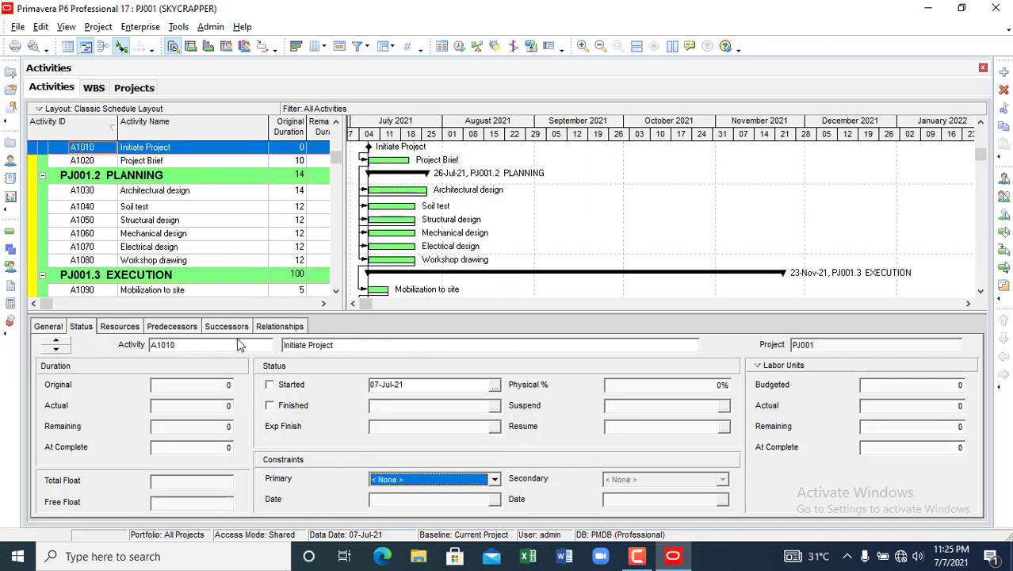
{"action": "left_click", "coordinate": [228, 345]}
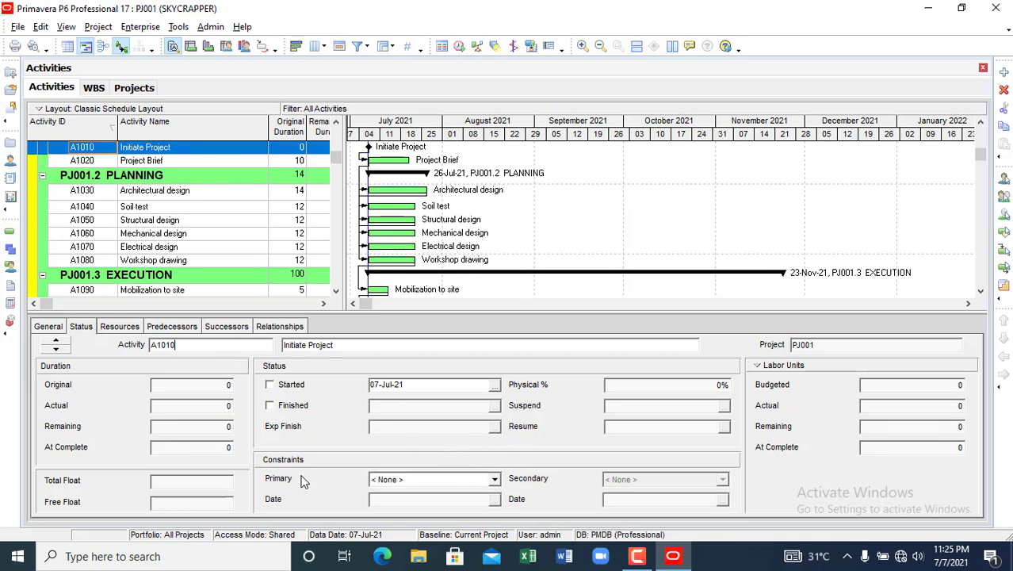
- Give A1010 a Start On or After primary constraint dated 08-Jul-21, leaving no secondary constraint
{"action": "left_click", "coordinate": [495, 479]}
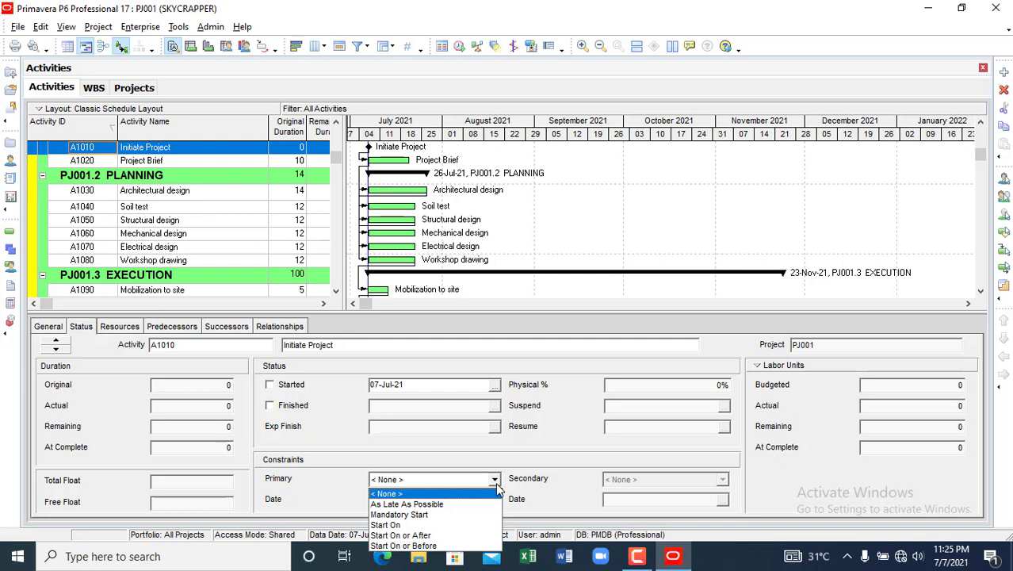
{"action": "left_click", "coordinate": [412, 536]}
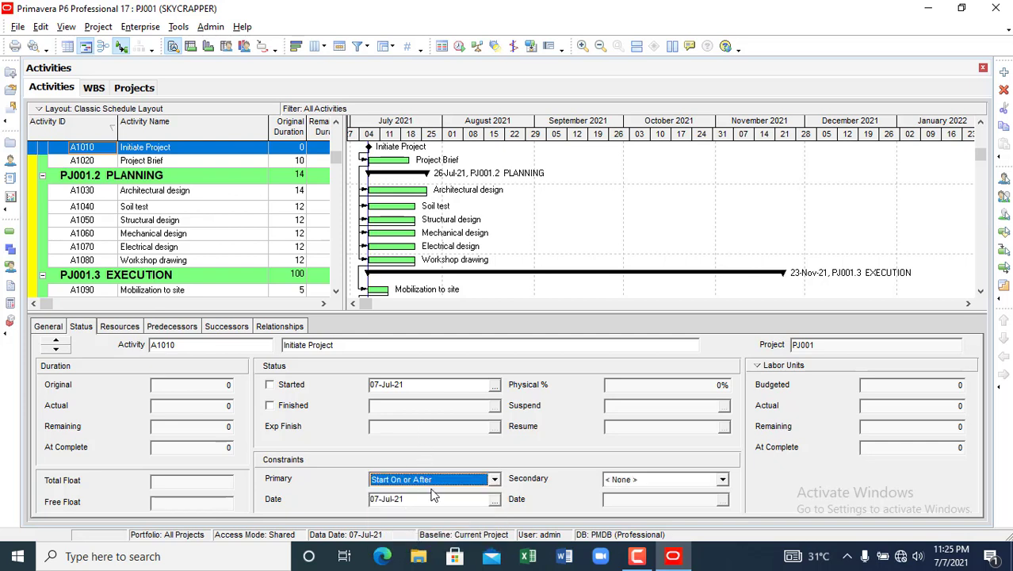
{"action": "left_click", "coordinate": [494, 499]}
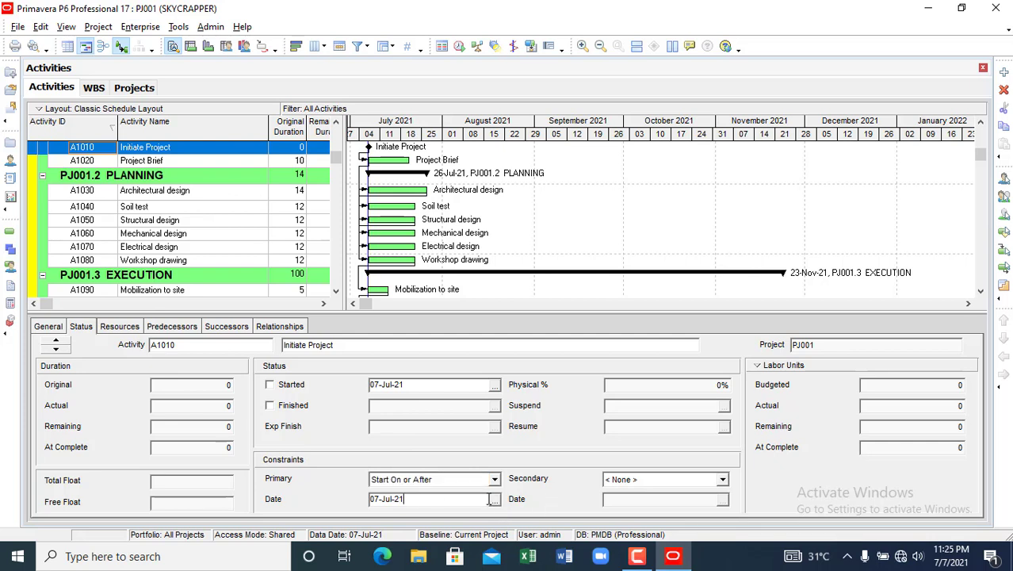
{"action": "left_click", "coordinate": [492, 329]}
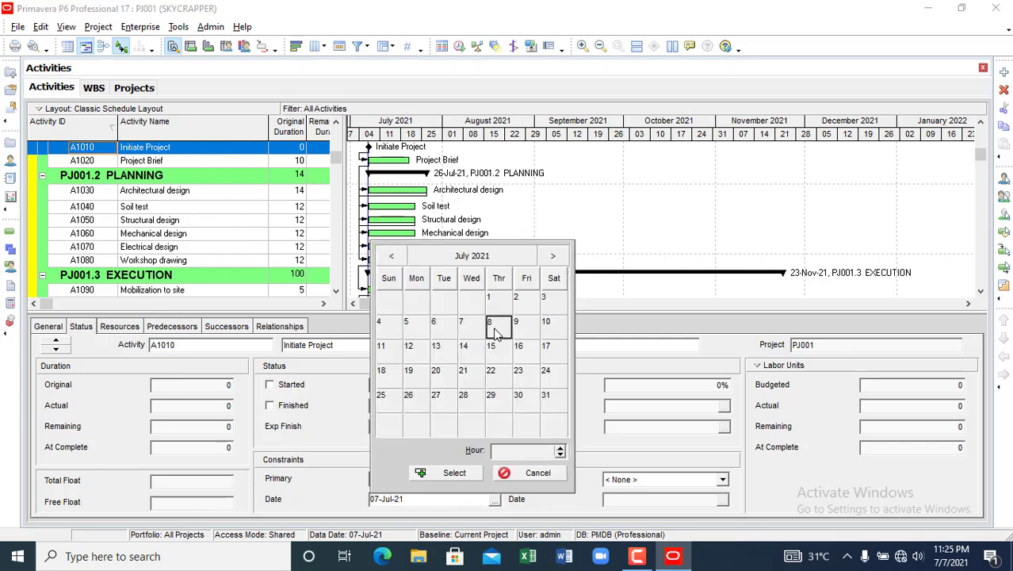
{"action": "left_click", "coordinate": [454, 474]}
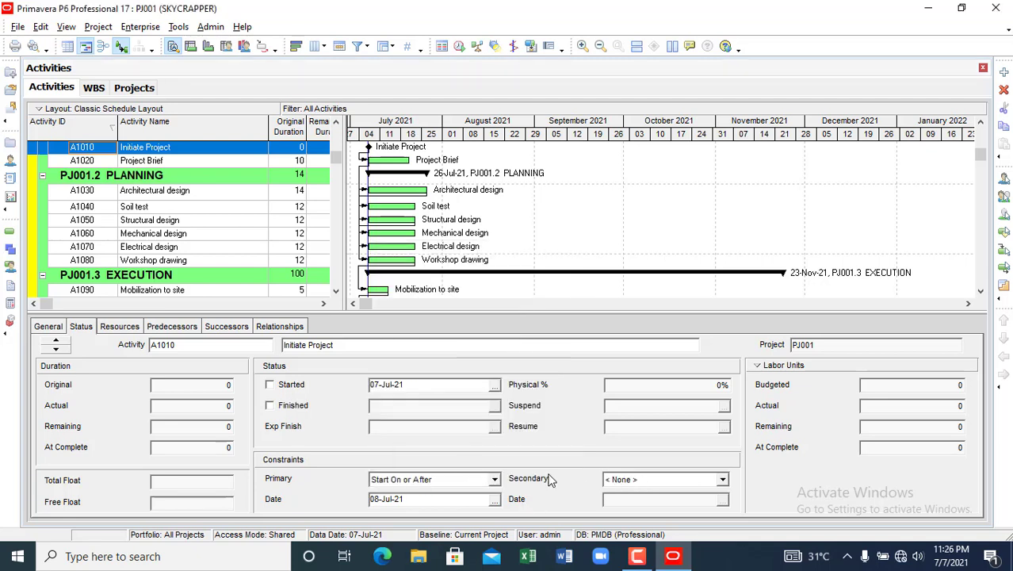
{"action": "left_click", "coordinate": [722, 482]}
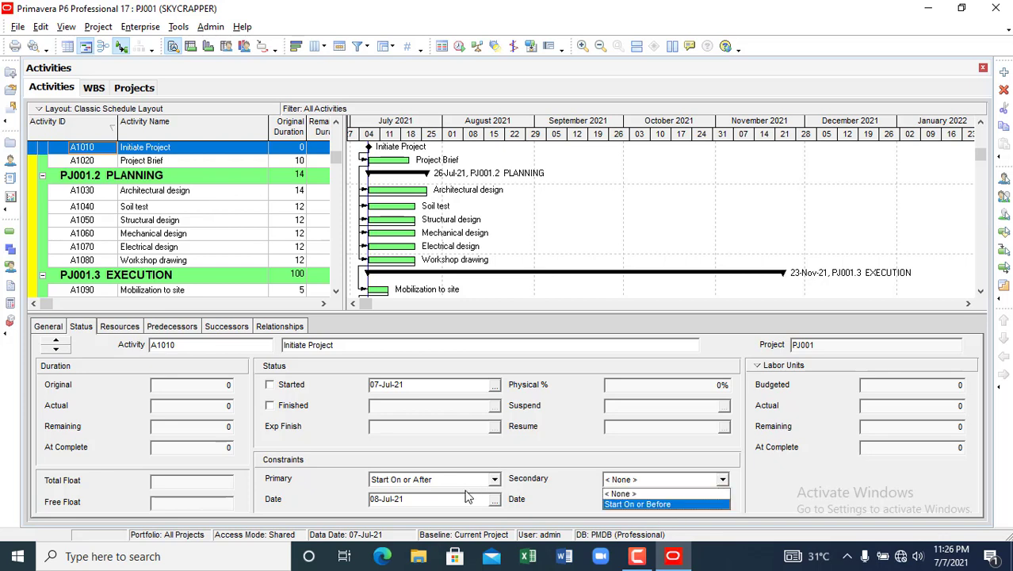
{"action": "left_click", "coordinate": [512, 468]}
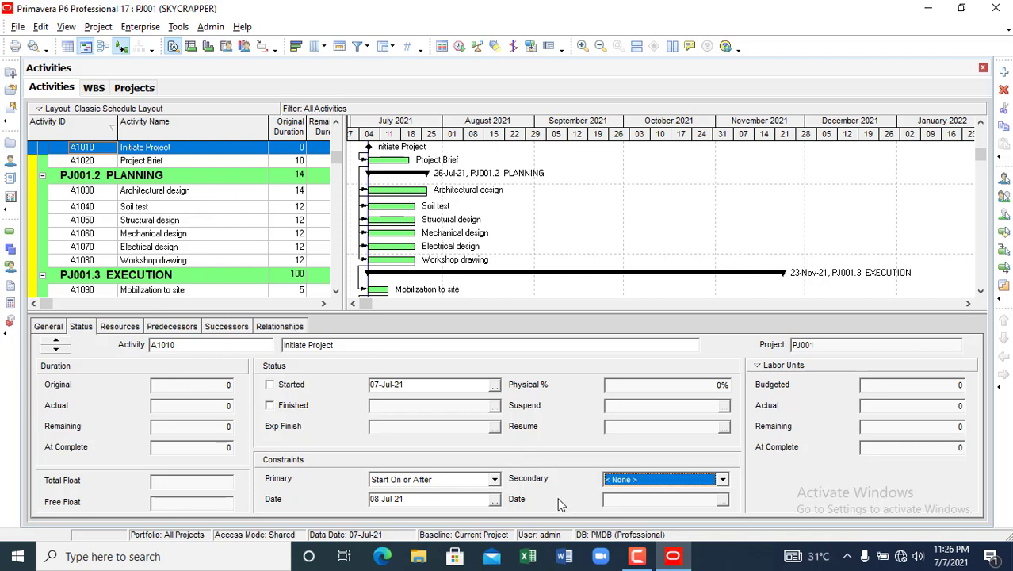
{"action": "left_click", "coordinate": [647, 501]}
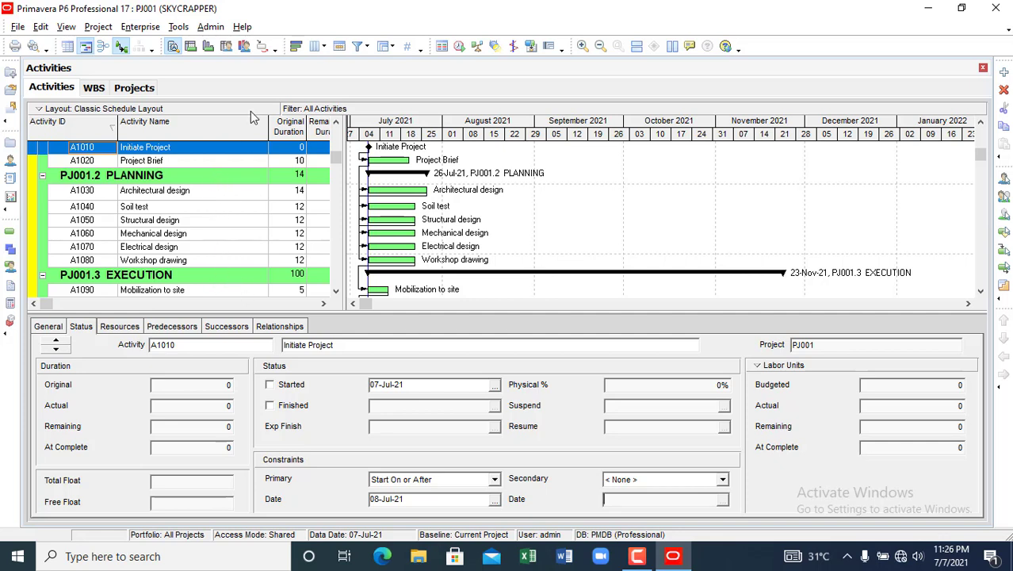
- Open the project's Resources window and start adding a new resource
{"action": "left_click", "coordinate": [120, 327]}
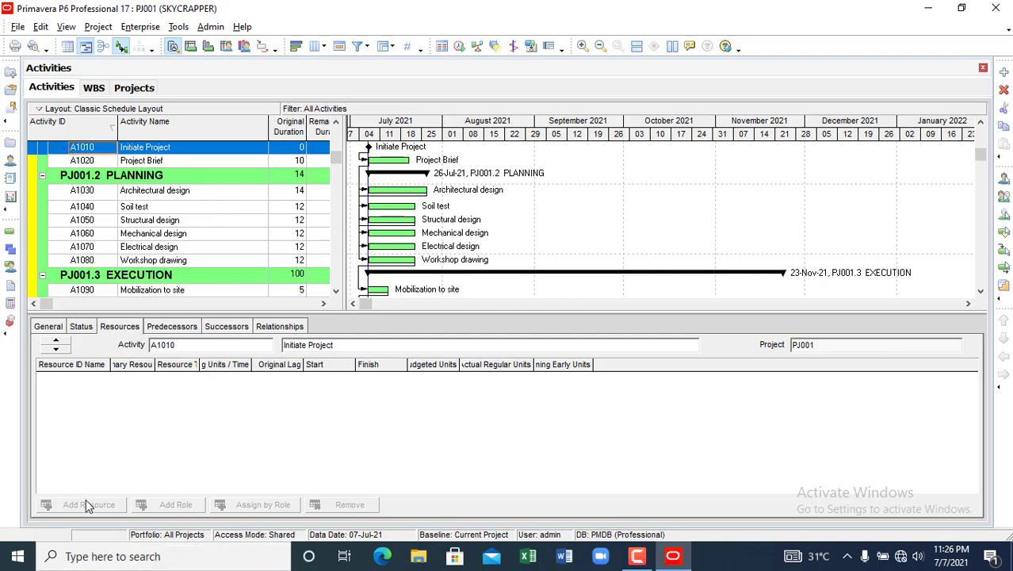
{"action": "left_click", "coordinate": [11, 162]}
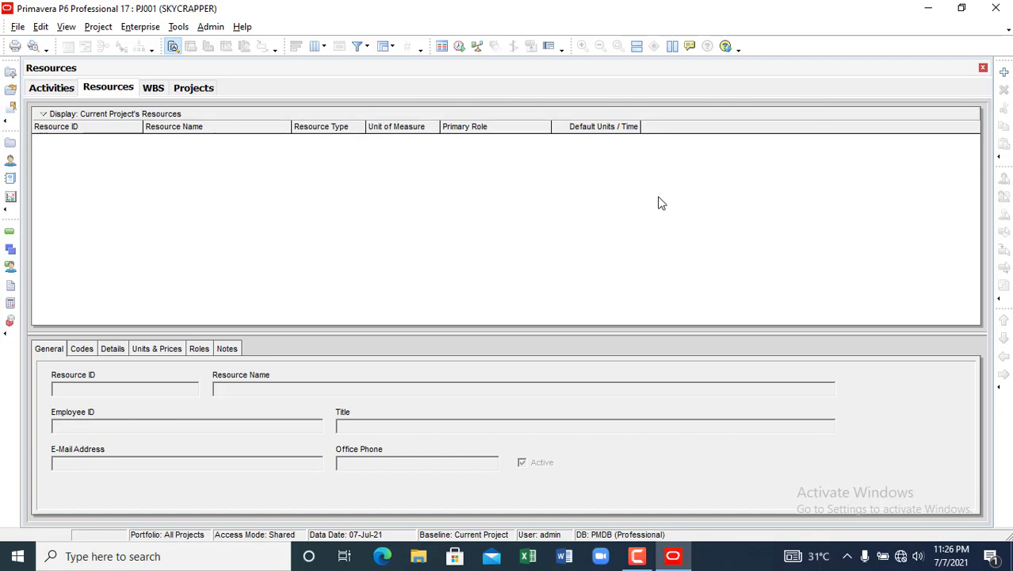
{"action": "left_click", "coordinate": [1004, 74]}
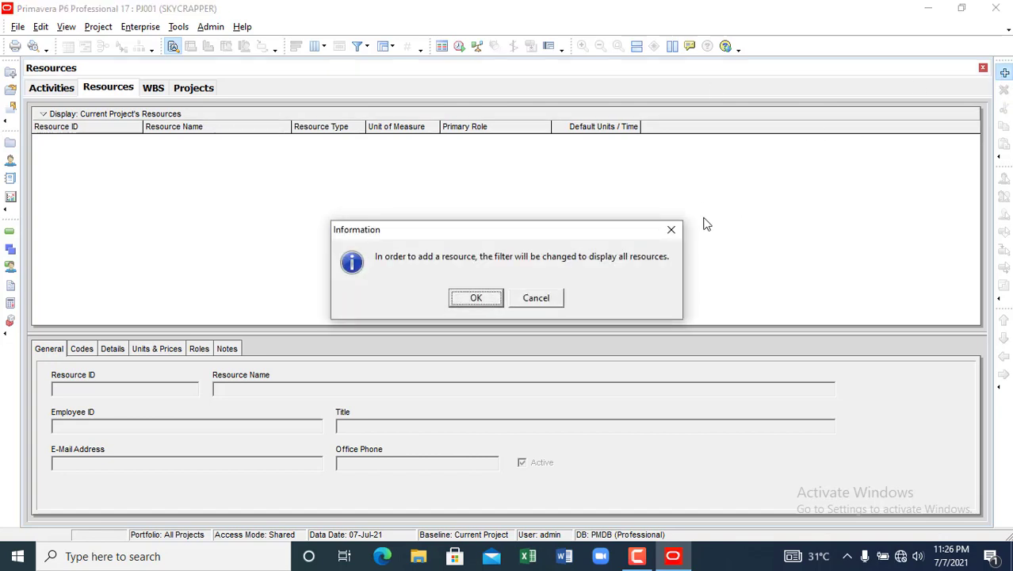
- Accept showing all resources, name the new resource R after the worker, and make it Labor
{"action": "left_click", "coordinate": [475, 301]}
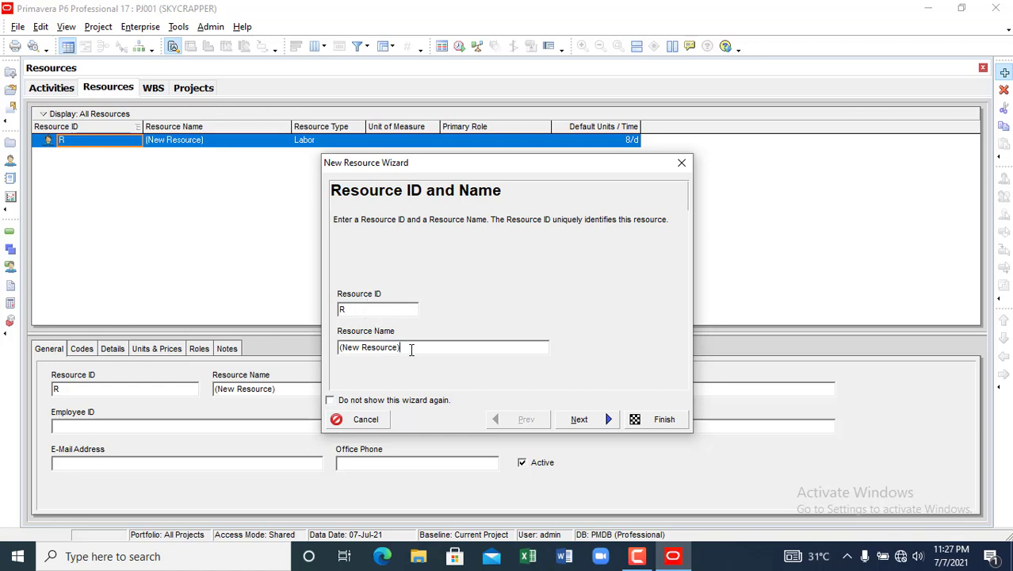
{"action": "key", "text": "BackSpace"}
{"action": "key", "text": "BackSpace"}
{"action": "key", "text": "BackSpace"}
{"action": "key", "text": "BackSpace"}
{"action": "key", "text": "BackSpace"}
{"action": "key", "text": "BackSpace"}
{"action": "key", "text": "BackSpace"}
{"action": "key", "text": "BackSpace"}
{"action": "key", "text": "BackSpace"}
{"action": "key", "text": "BackSpace"}
{"action": "key", "text": "BackSpace"}
{"action": "key", "text": "BackSpace"}
{"action": "key", "text": "BackSpace"}
{"action": "left_click", "coordinate": [579, 418]}
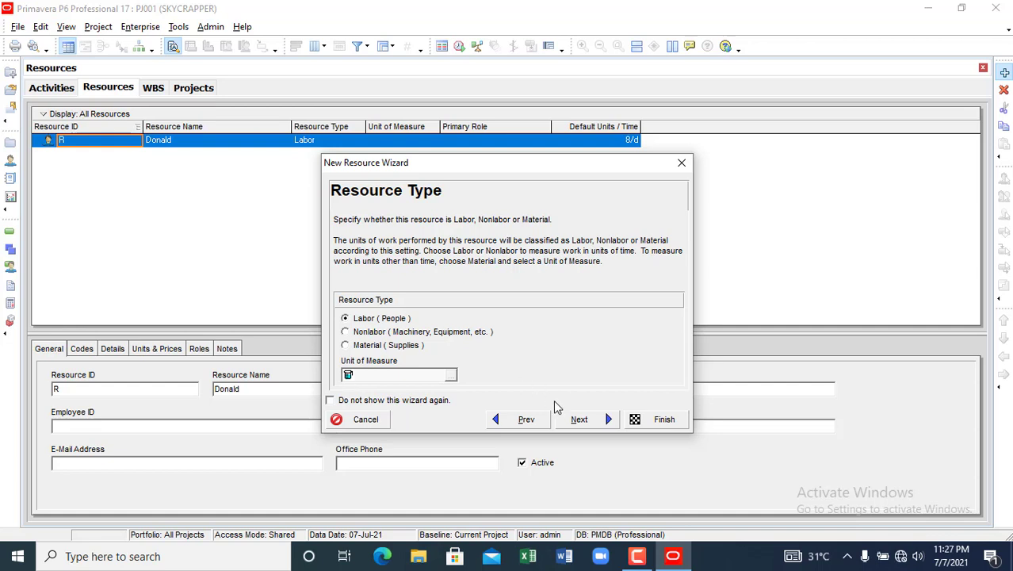
{"action": "left_click", "coordinate": [342, 333]}
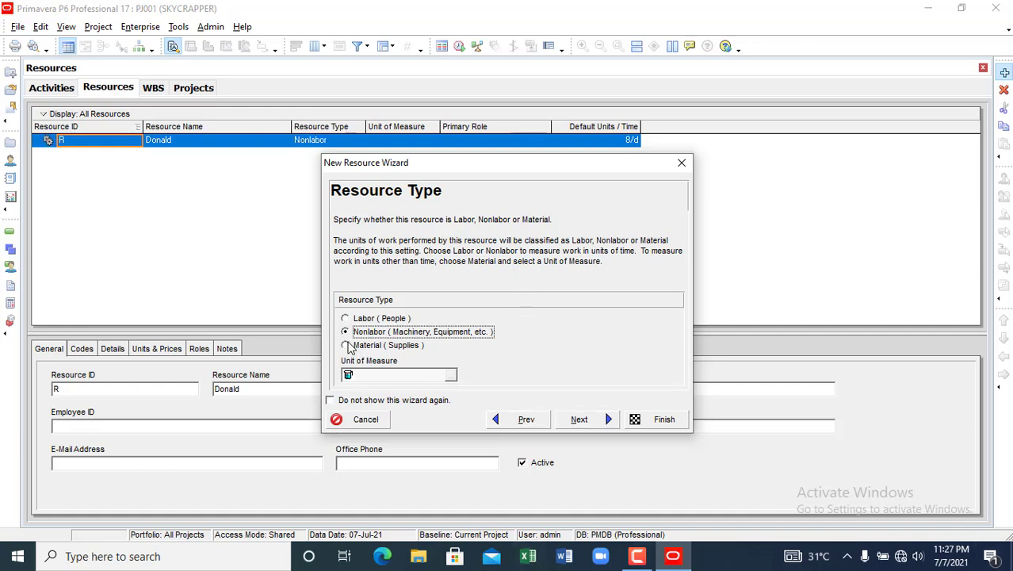
{"action": "left_click", "coordinate": [348, 346]}
{"action": "left_click", "coordinate": [347, 331]}
{"action": "left_click", "coordinate": [345, 318]}
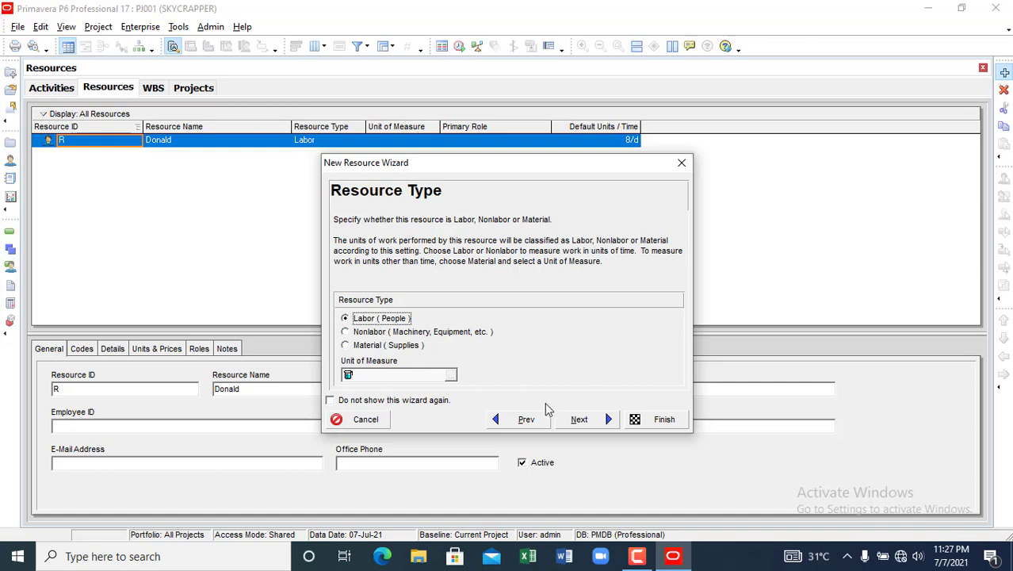
{"action": "left_click", "coordinate": [580, 420]}
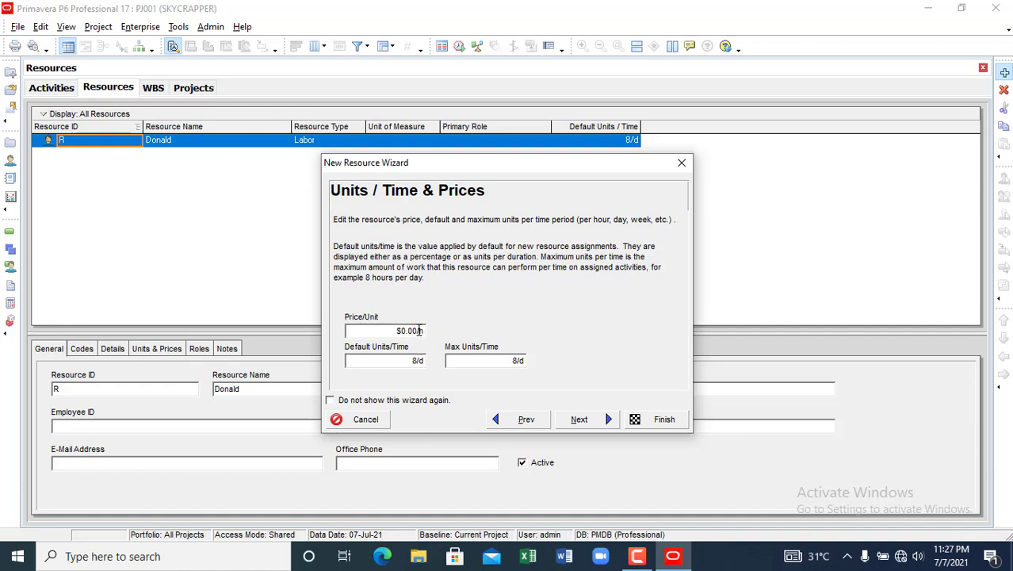
- Set the resource's price per unit to $100.00/h
{"action": "left_click", "coordinate": [418, 333]}
{"action": "key", "text": "BackSpace"}
{"action": "key", "text": "BackSpace"}
{"action": "key", "text": "BackSpace"}
{"action": "key", "text": "BackSpace"}
{"action": "type", "text": "100"}
{"action": "left_click", "coordinate": [398, 365]}
{"action": "left_click", "coordinate": [506, 362]}
{"action": "left_click", "coordinate": [568, 419]}
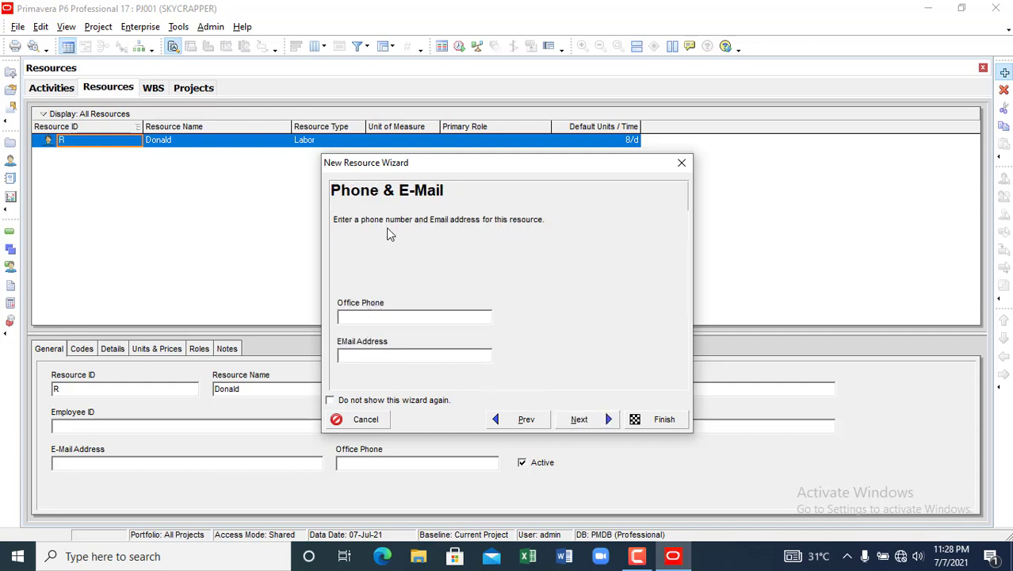
- Enter the resource's office phone number and e-mail address, then continue to Roles
{"action": "left_click", "coordinate": [375, 318]}
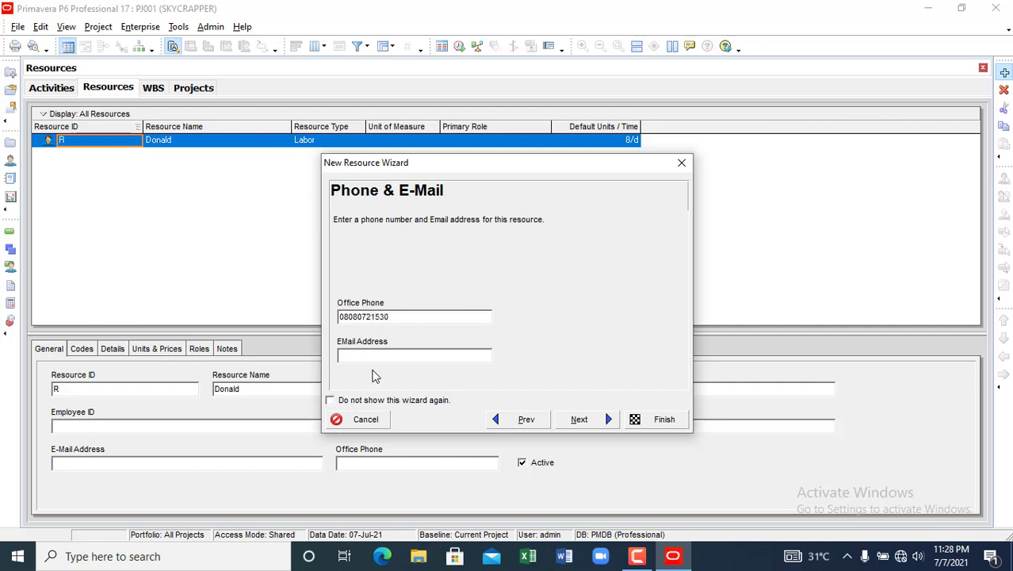
{"action": "left_click", "coordinate": [374, 354]}
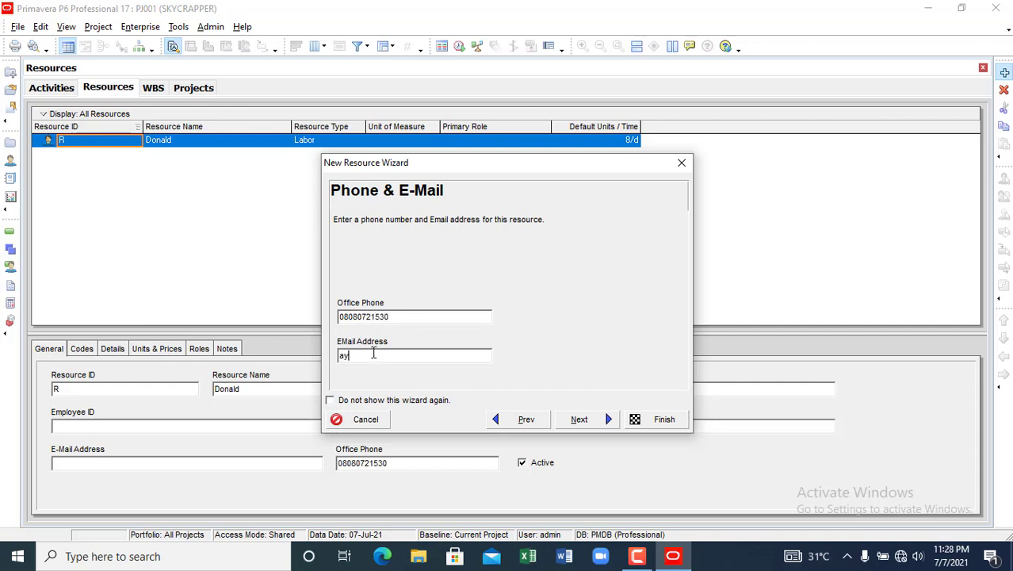
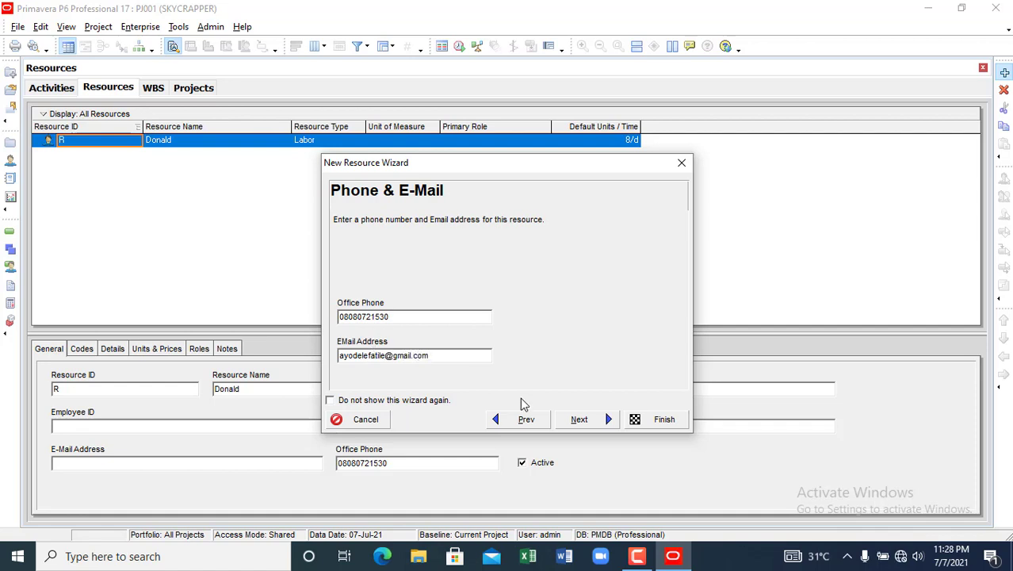
{"action": "left_click", "coordinate": [598, 421]}
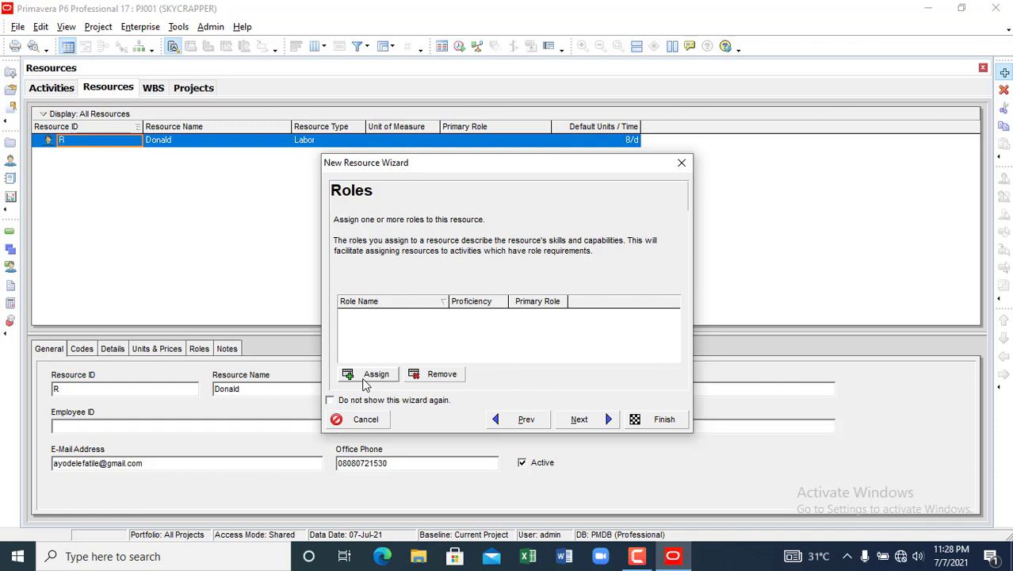
- Skip roles, assign the 6 day workweek calendar, keep auto-computed actuals, and finish resource R
{"action": "left_click", "coordinate": [563, 425]}
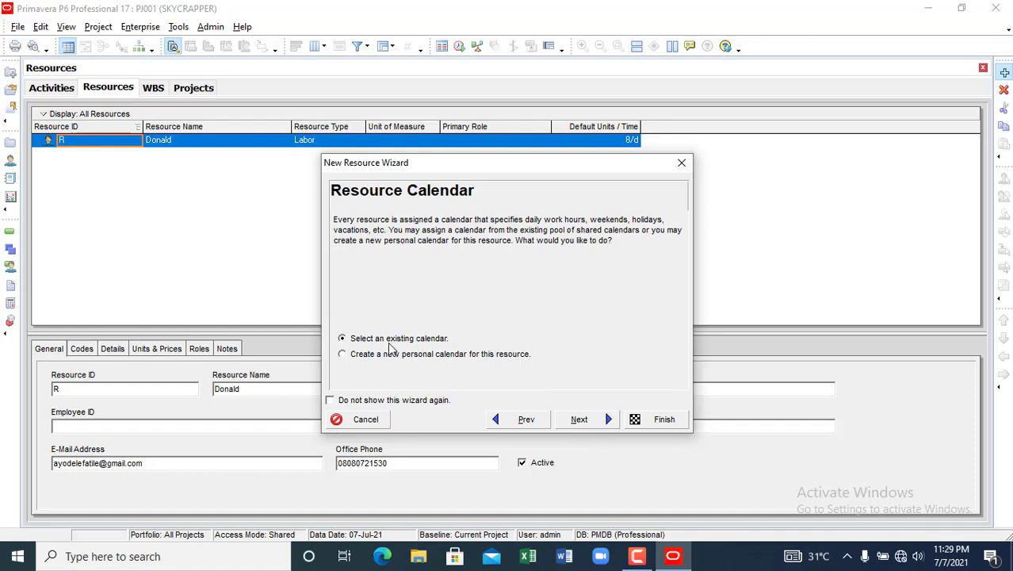
{"action": "left_click", "coordinate": [601, 422]}
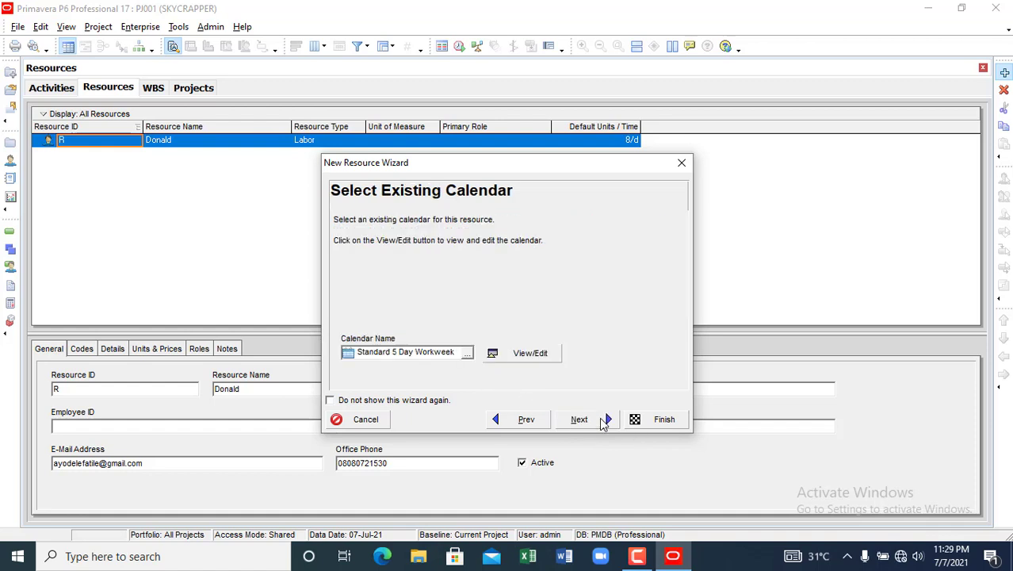
{"action": "left_click", "coordinate": [467, 355]}
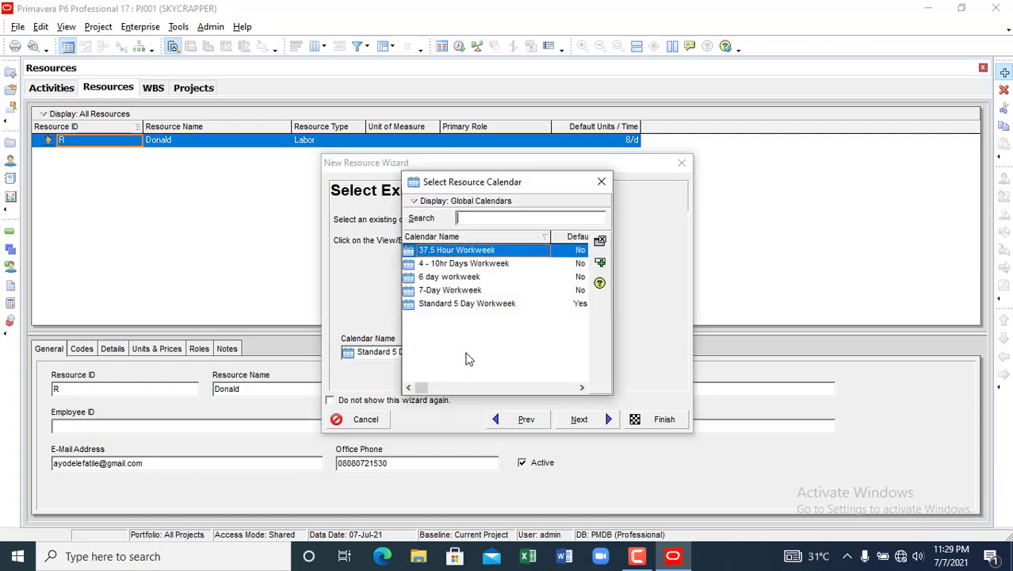
{"action": "left_click", "coordinate": [468, 277]}
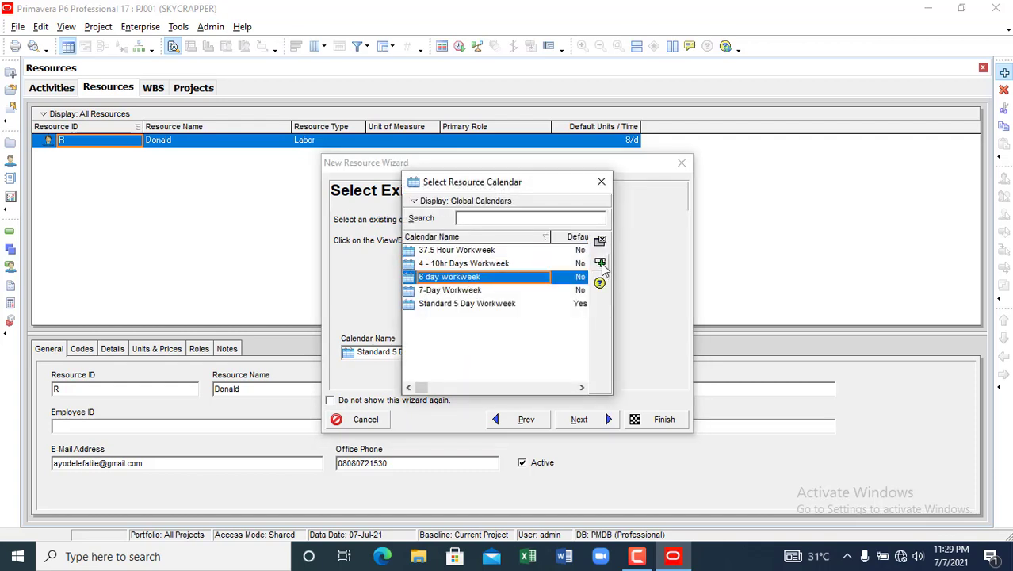
{"action": "left_click", "coordinate": [600, 281]}
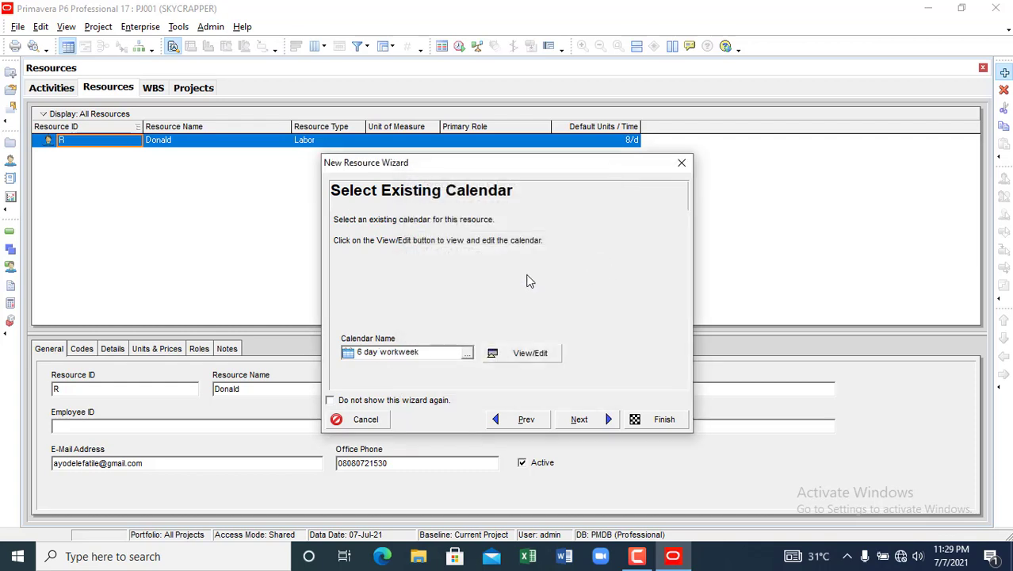
{"action": "left_click", "coordinate": [587, 421]}
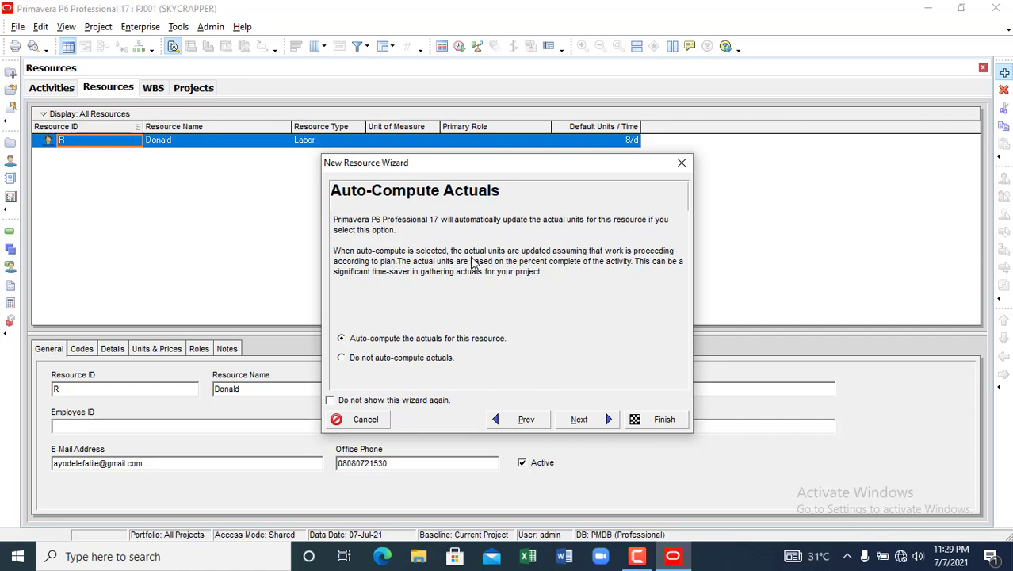
{"action": "left_click", "coordinate": [587, 420]}
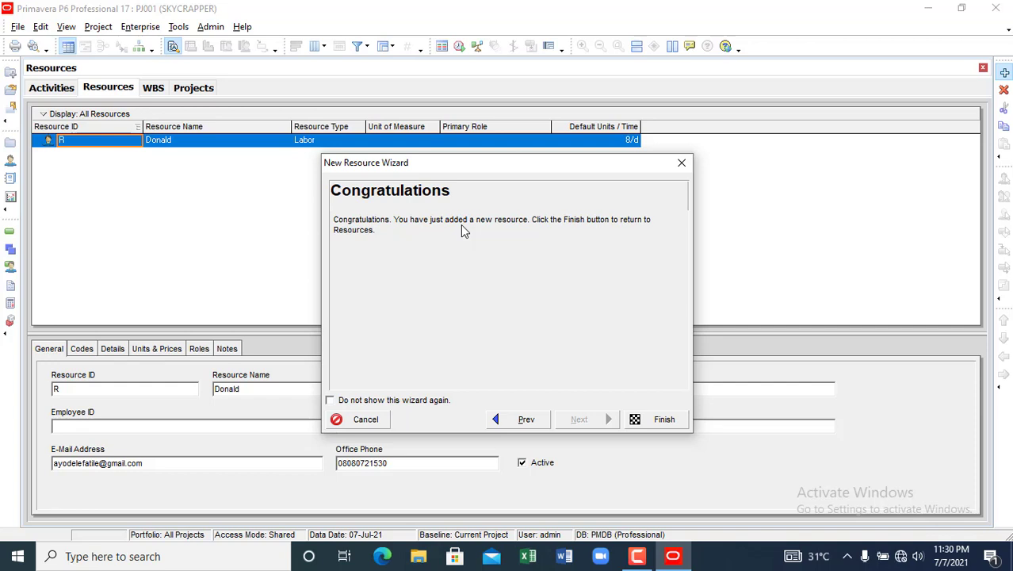
{"action": "left_click", "coordinate": [663, 420]}
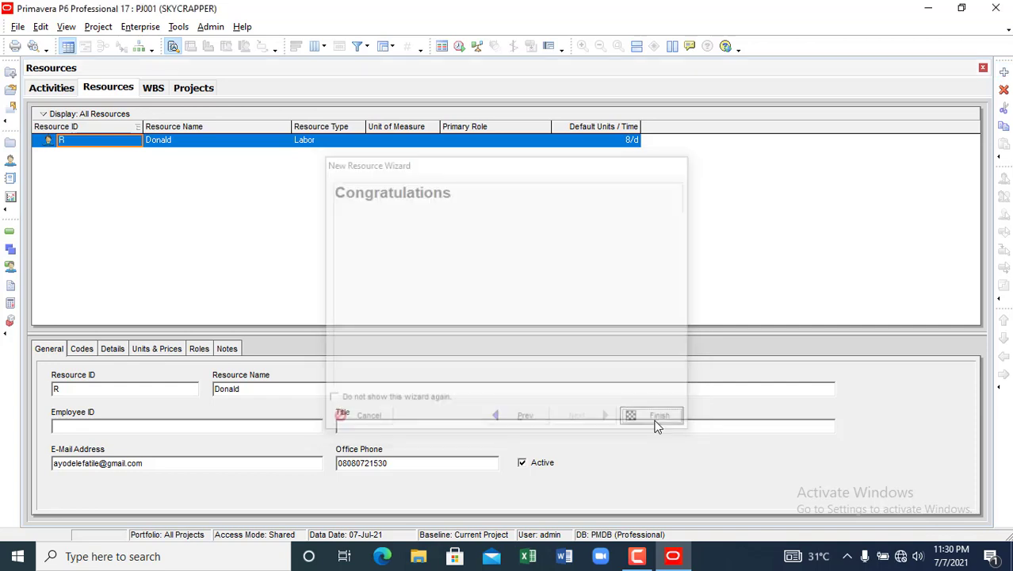
- Add resource R-1 named 'Concrete mixer' and change its type to Material
{"action": "right_click", "coordinate": [135, 172]}
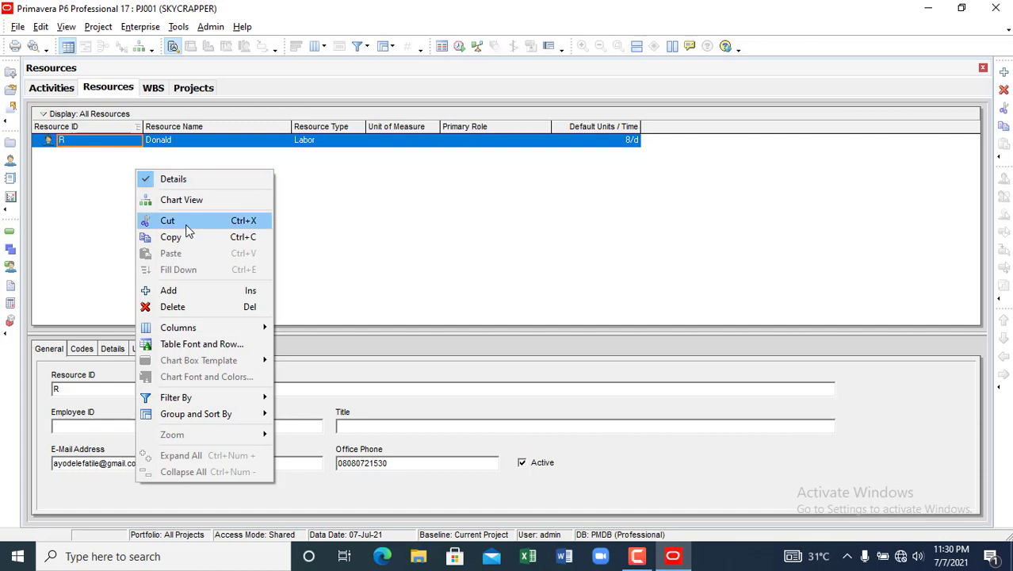
{"action": "left_click", "coordinate": [188, 292]}
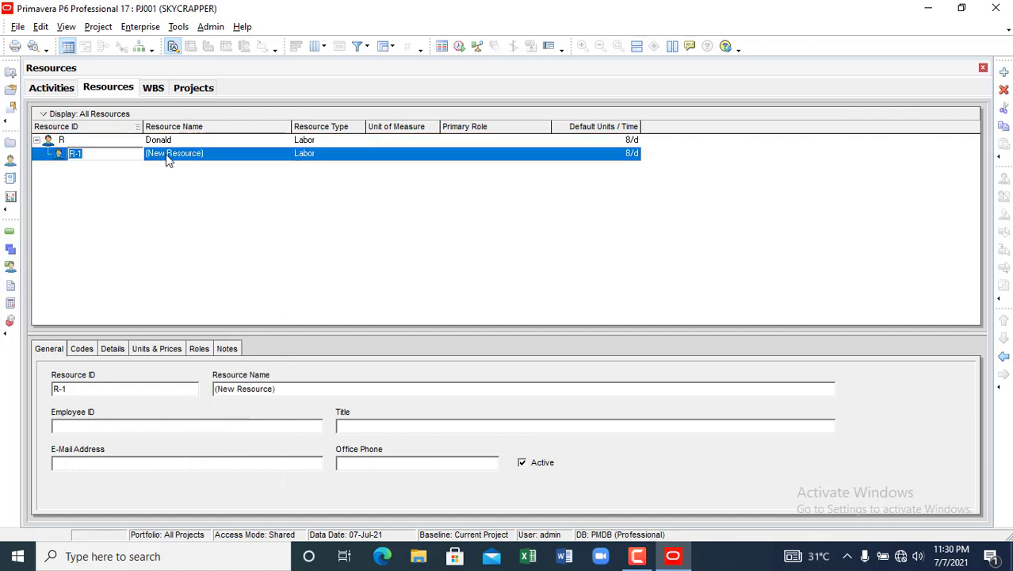
{"action": "left_click", "coordinate": [167, 156]}
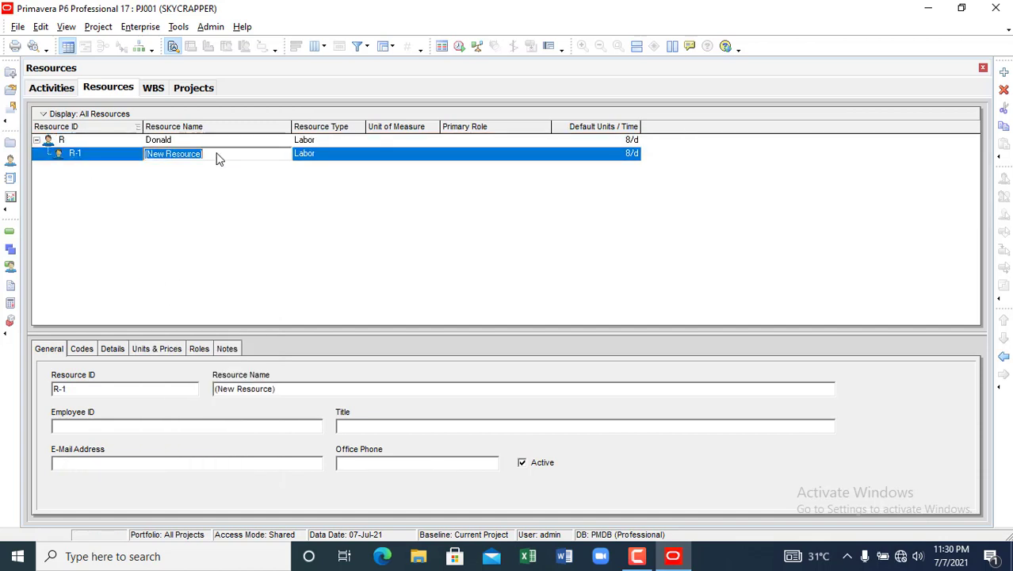
{"action": "type", "text": "Concrete "}
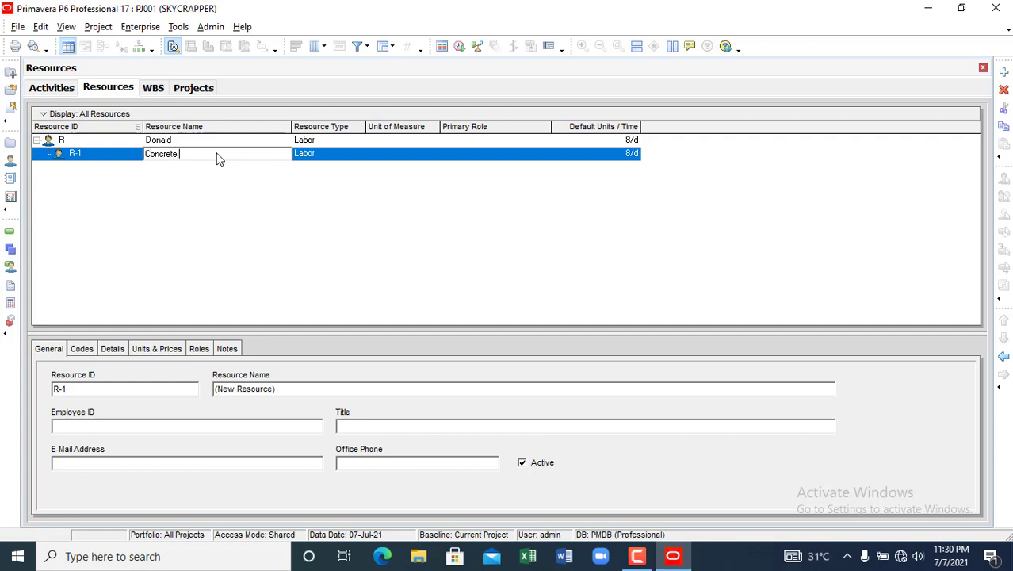
{"action": "type", "text": "mixoer"}
{"action": "key", "text": "BackSpace"}
{"action": "key", "text": "BackSpace"}
{"action": "key", "text": "BackSpace"}
{"action": "key", "text": "BackSpace"}
{"action": "type", "text": "xer"}
{"action": "left_click", "coordinate": [344, 161]}
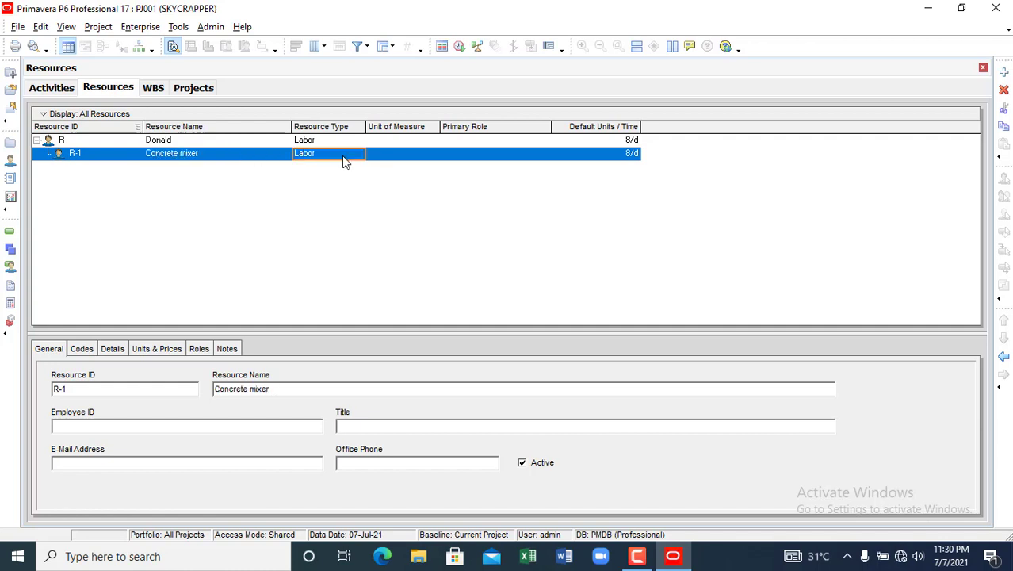
{"action": "left_click", "coordinate": [345, 161]}
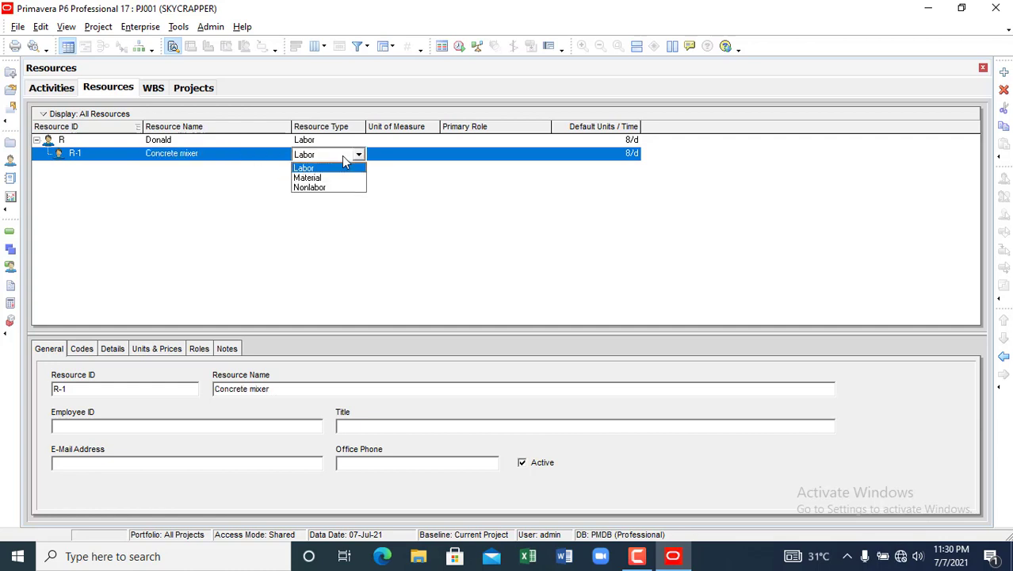
{"action": "left_click", "coordinate": [340, 179]}
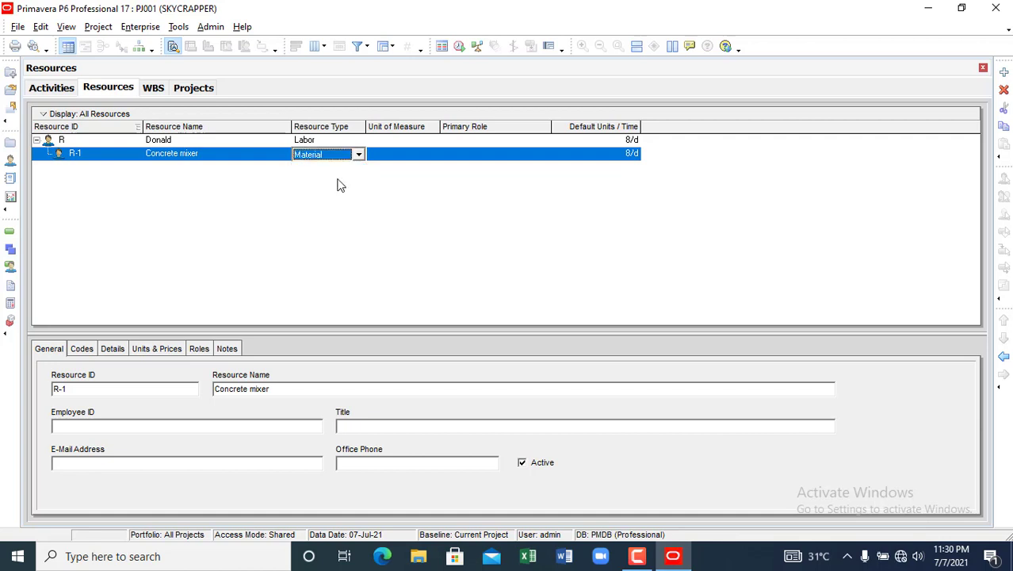
{"action": "left_click", "coordinate": [483, 308]}
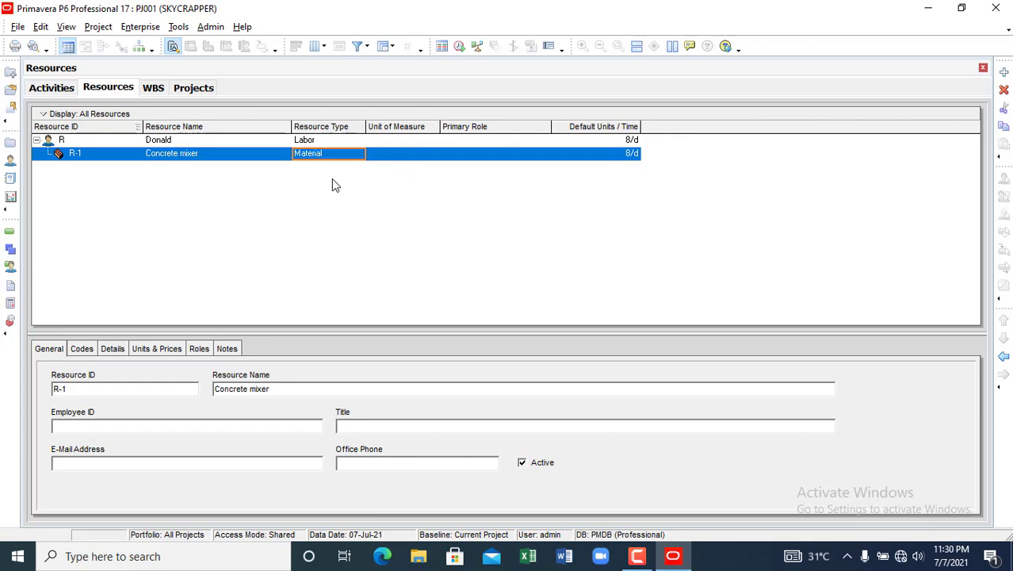
- Add resource R-2 and move it and Concrete mixer up to the top level
{"action": "right_click", "coordinate": [298, 203]}
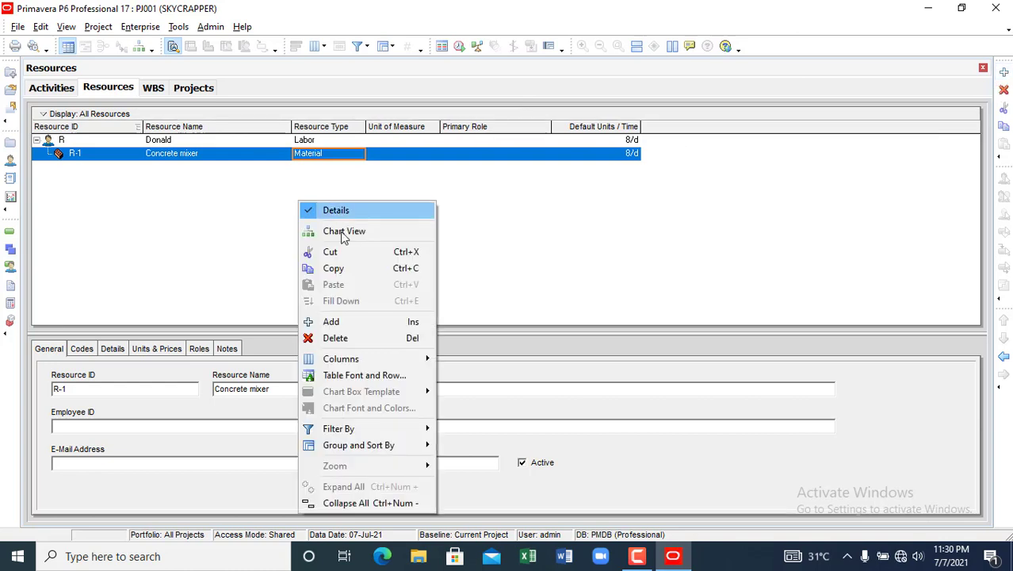
{"action": "left_click", "coordinate": [330, 321]}
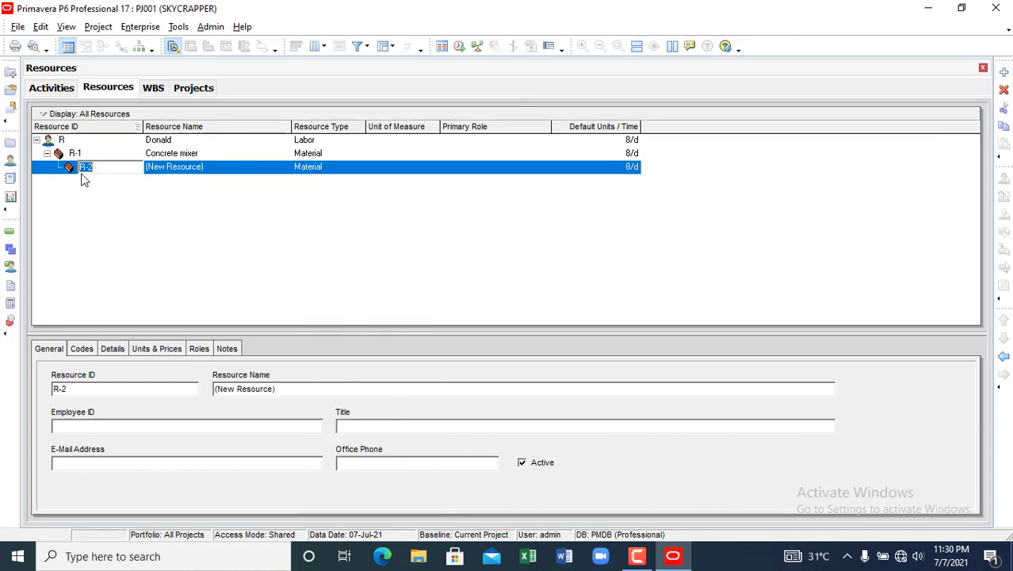
{"action": "left_click", "coordinate": [76, 153]}
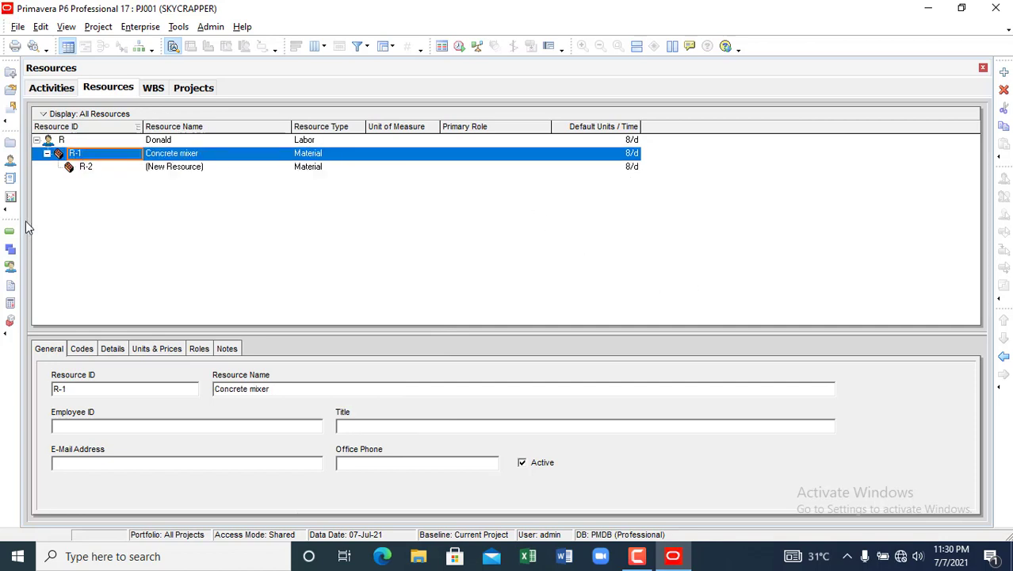
{"action": "left_click", "coordinate": [1004, 356]}
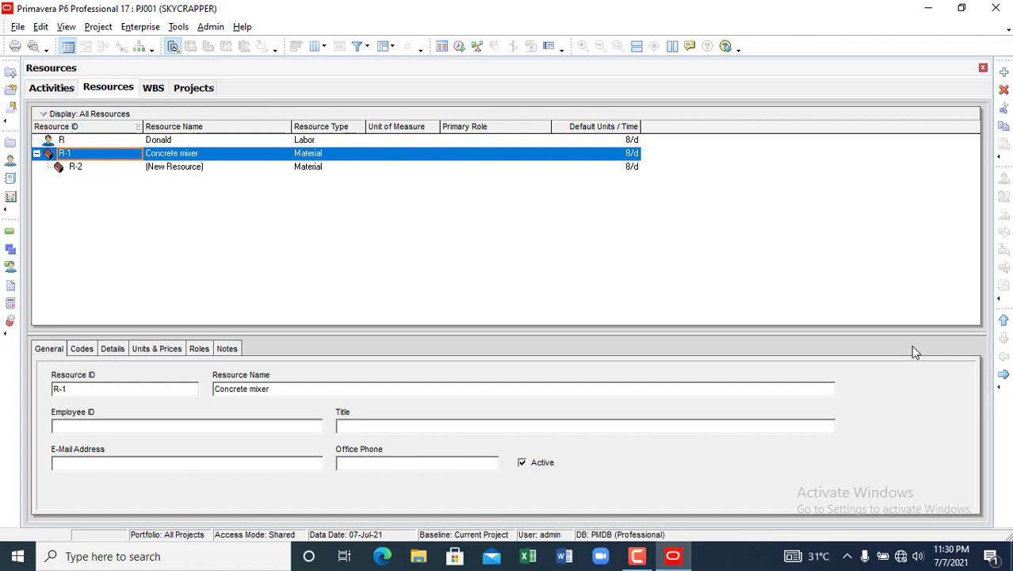
{"action": "left_click", "coordinate": [88, 170]}
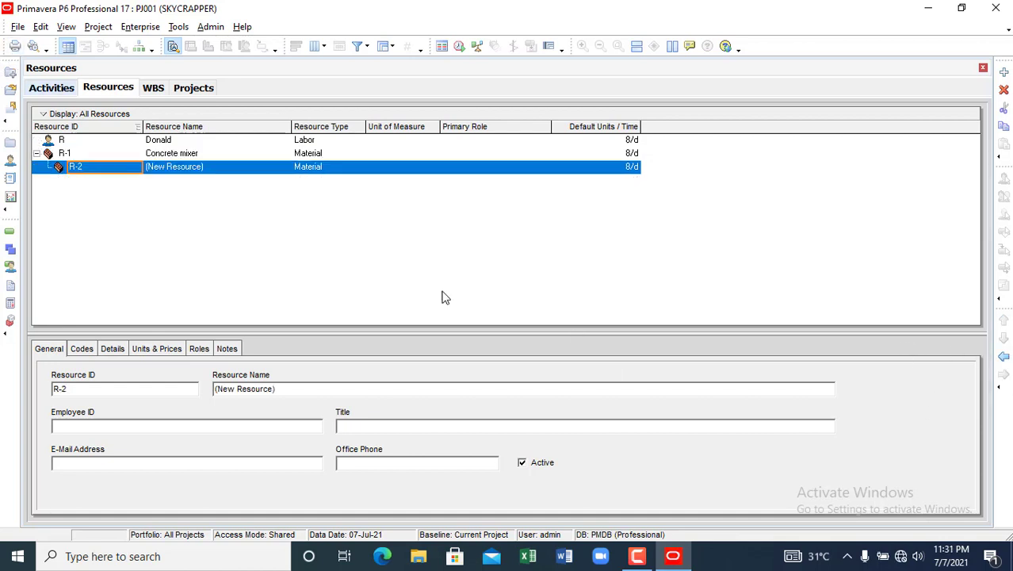
{"action": "left_click", "coordinate": [1004, 356]}
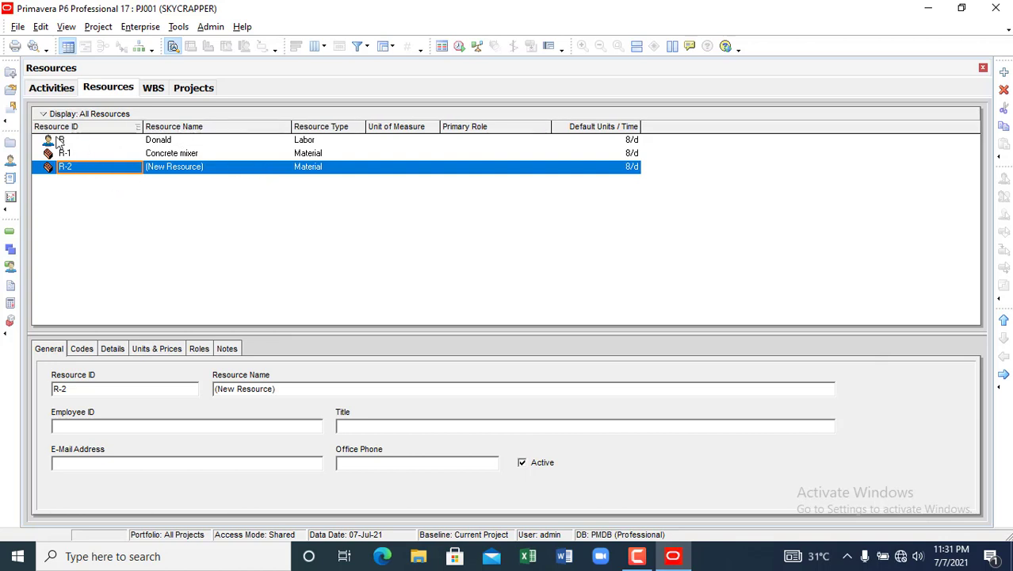
- Name resource R-2 'Cement', keeping its Material type
{"action": "left_click", "coordinate": [211, 172]}
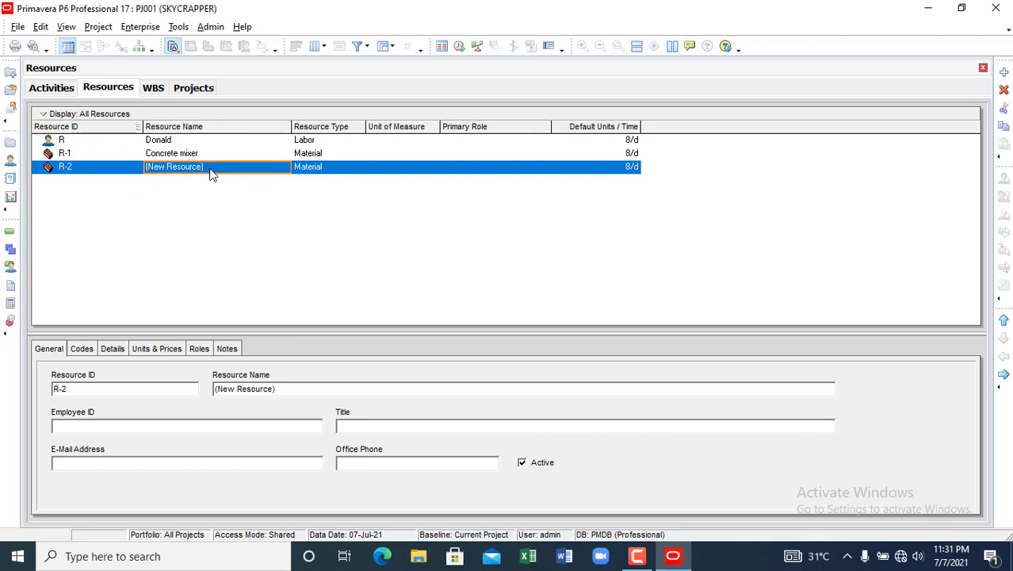
{"action": "type", "text": "Conceret"}
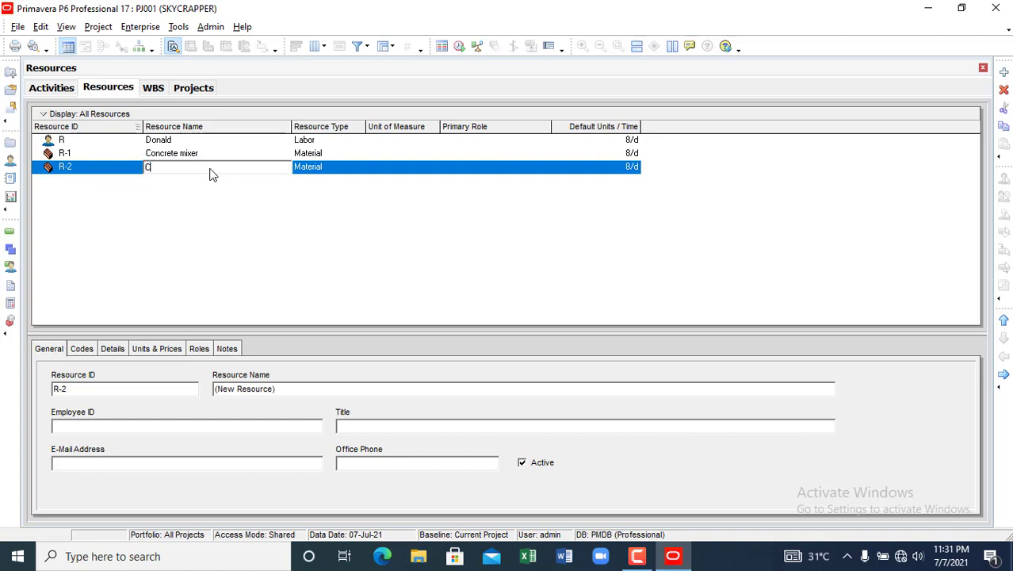
{"action": "key", "text": "BackSpace"}
{"action": "key", "text": "BackSpace"}
{"action": "key", "text": "BackSpace"}
{"action": "key", "text": "BackSpace"}
{"action": "key", "text": "BackSpace"}
{"action": "key", "text": "BackSpace"}
{"action": "key", "text": "BackSpace"}
{"action": "type", "text": "ement"}
{"action": "left_click", "coordinate": [321, 173]}
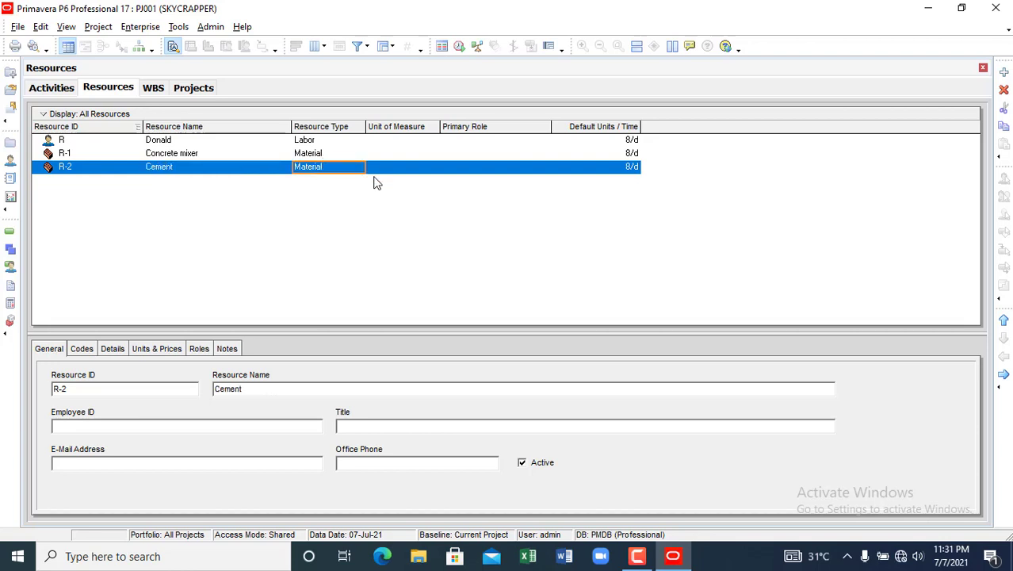
{"action": "left_click", "coordinate": [357, 169]}
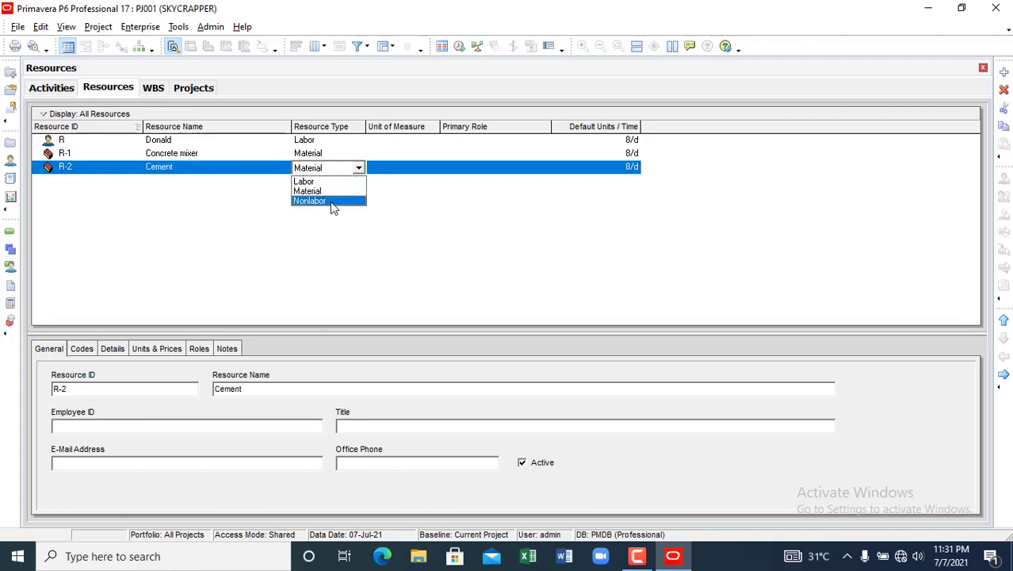
{"action": "key", "text": "Escape"}
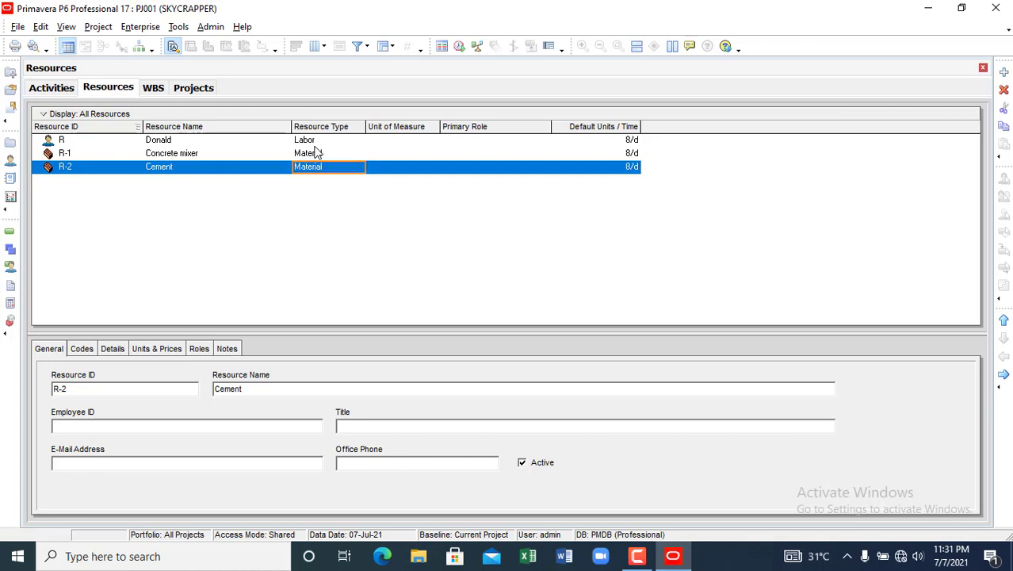
- Leave Cement's unit of measure empty and move on to its Default Units/Time cell
{"action": "left_click", "coordinate": [389, 169]}
{"action": "left_click", "coordinate": [396, 169]}
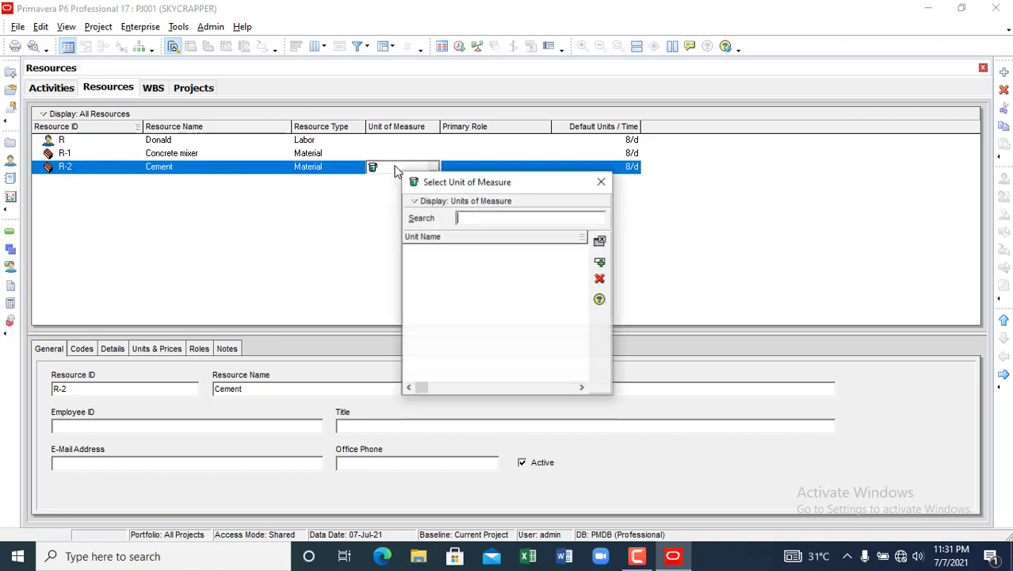
{"action": "left_click", "coordinate": [600, 265]}
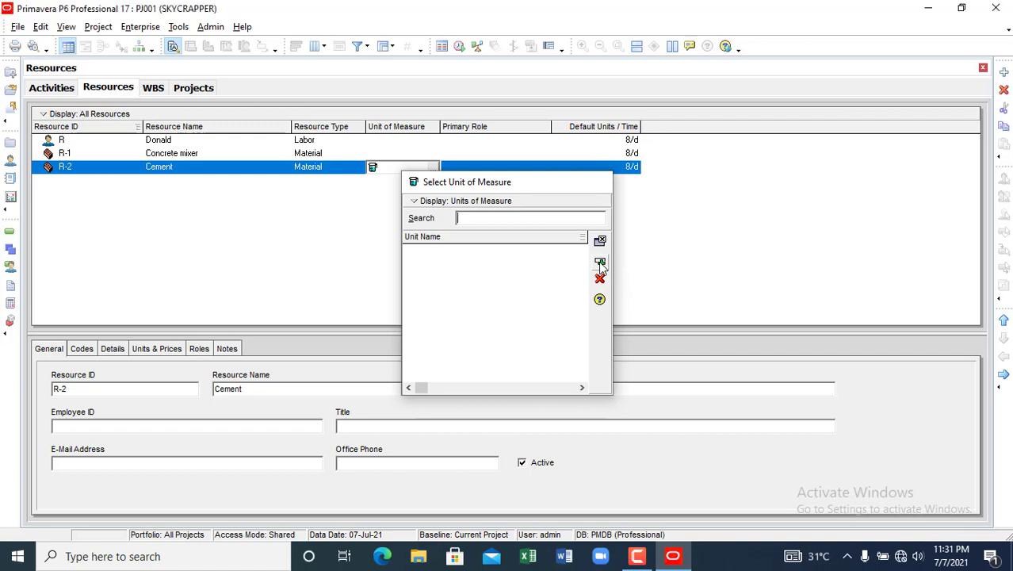
{"action": "key", "text": "Escape"}
{"action": "left_click", "coordinate": [492, 168]}
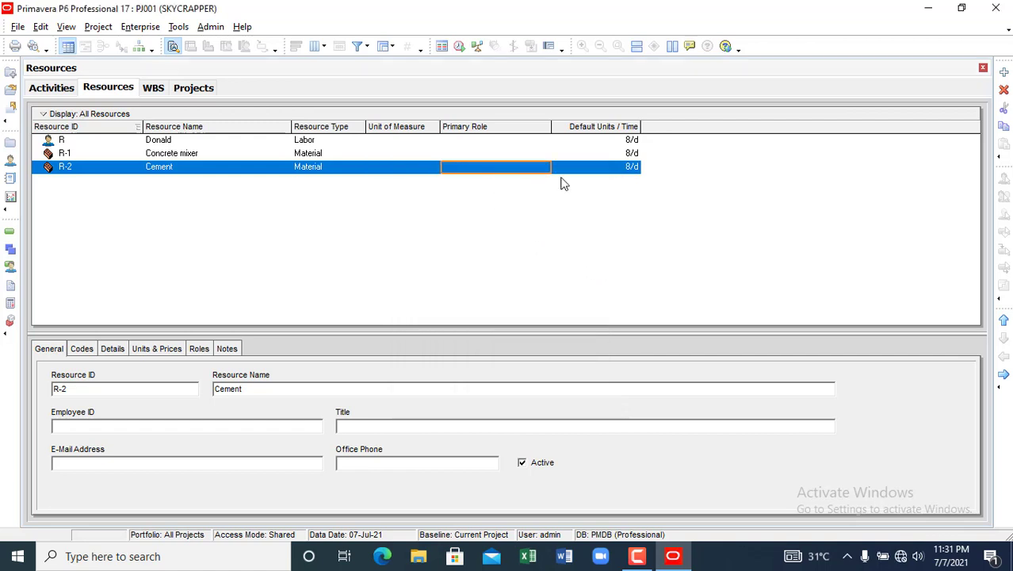
{"action": "left_click", "coordinate": [609, 168]}
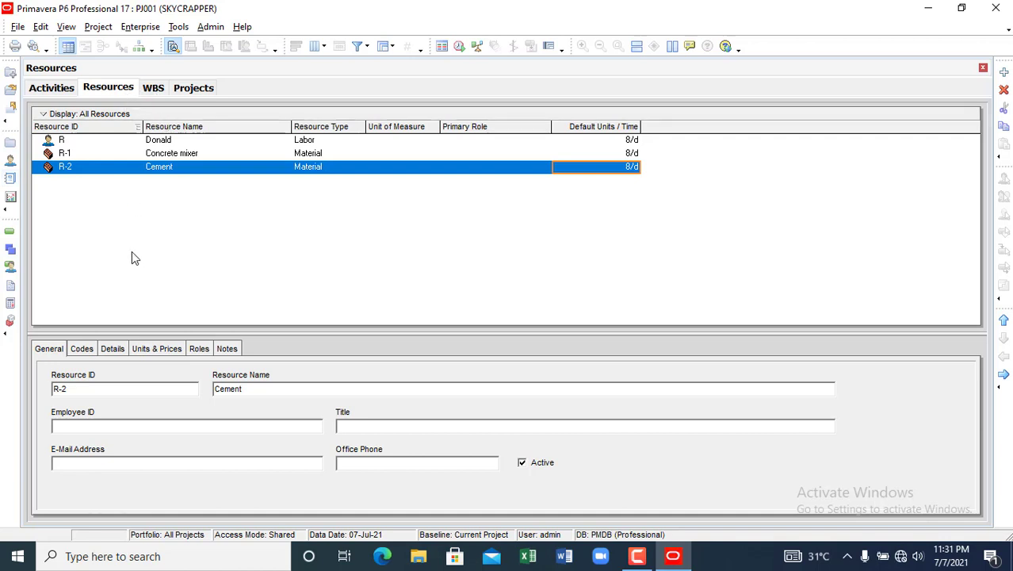
{"action": "key", "text": "alt"}
- Assign the labor resource R to the Project Brief activity A1020
{"action": "left_click", "coordinate": [49, 88]}
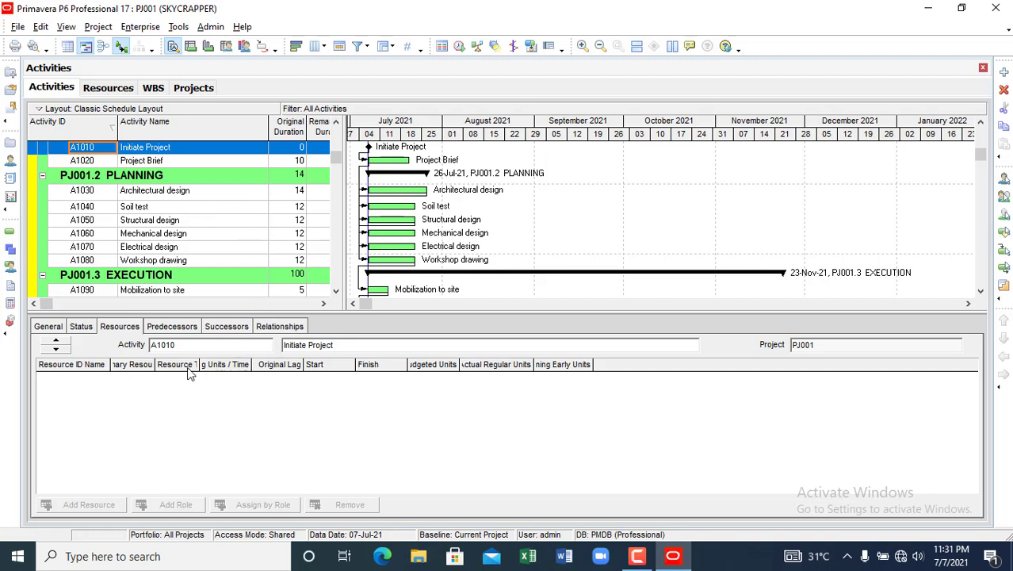
{"action": "left_click", "coordinate": [157, 162]}
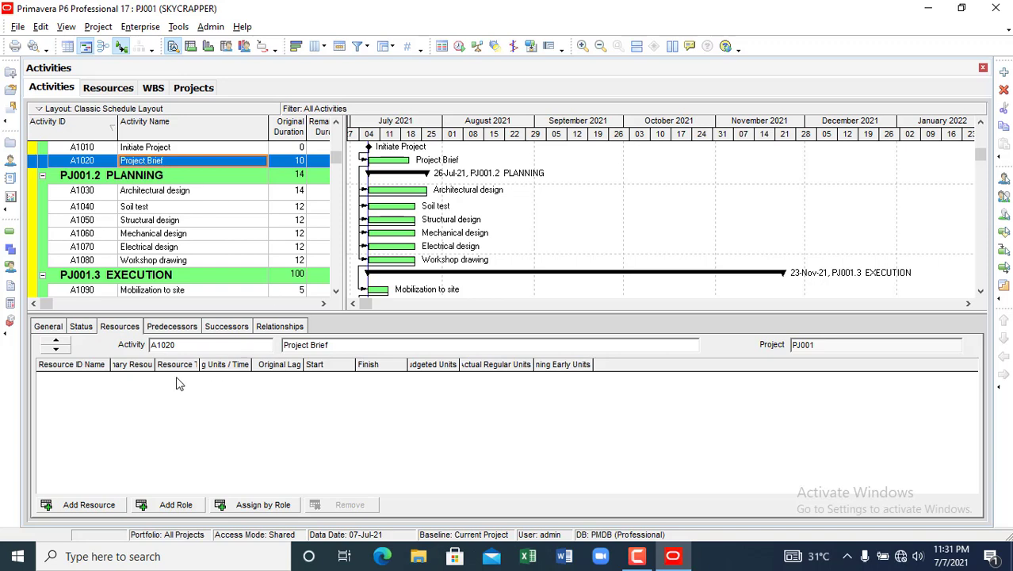
{"action": "left_click", "coordinate": [87, 505]}
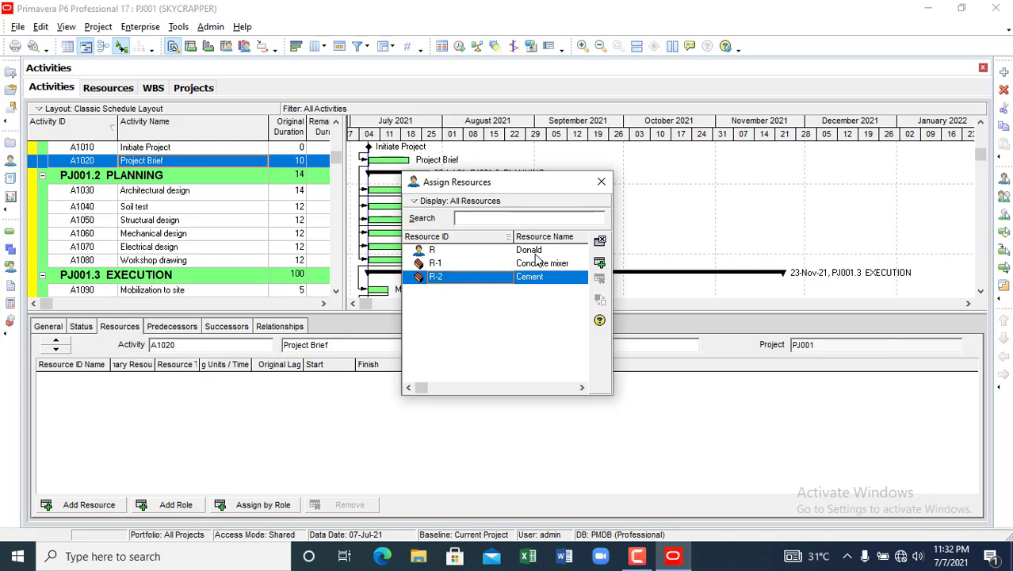
{"action": "left_click", "coordinate": [542, 252]}
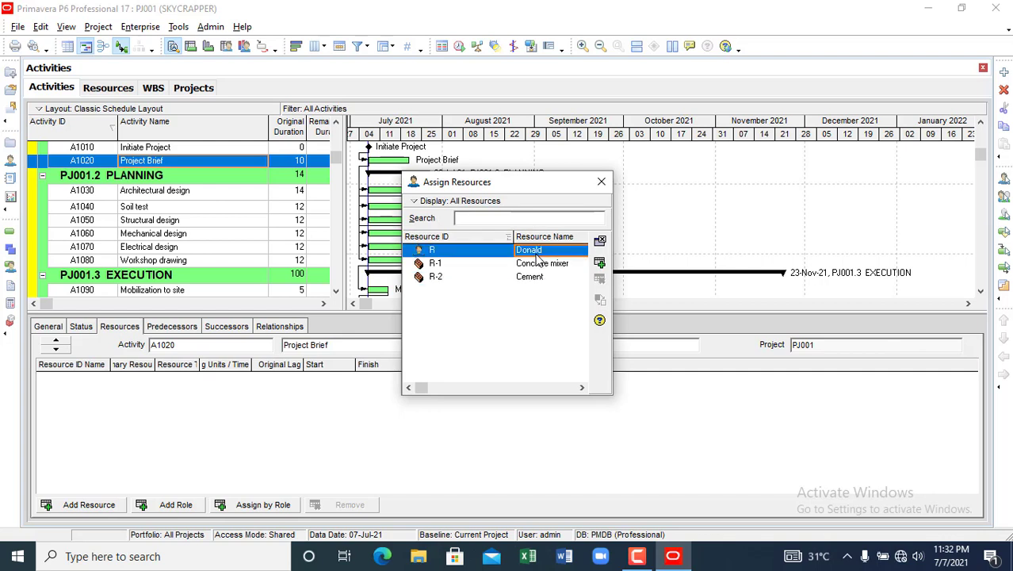
{"action": "left_click", "coordinate": [600, 264]}
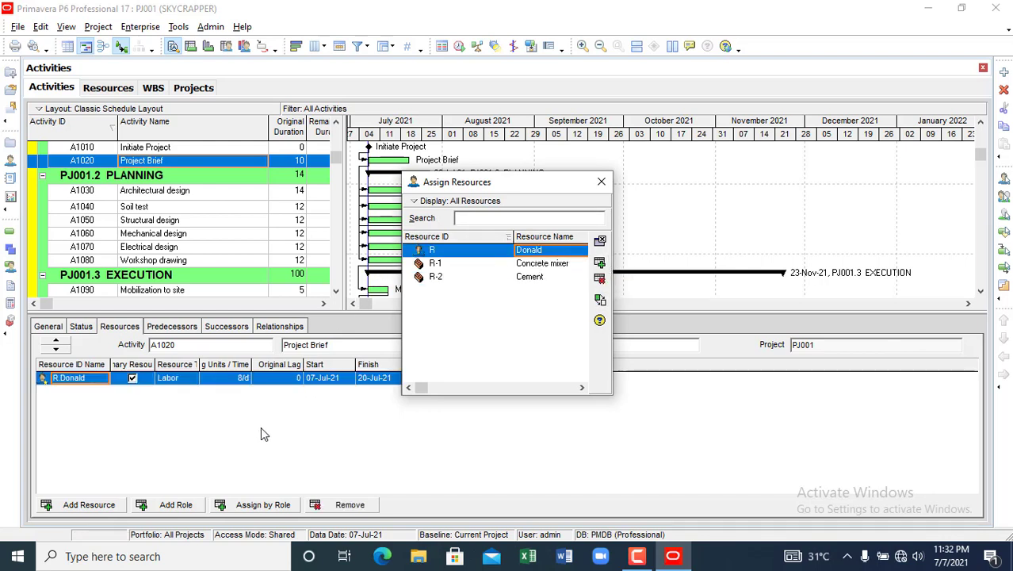
{"action": "left_click", "coordinate": [602, 183]}
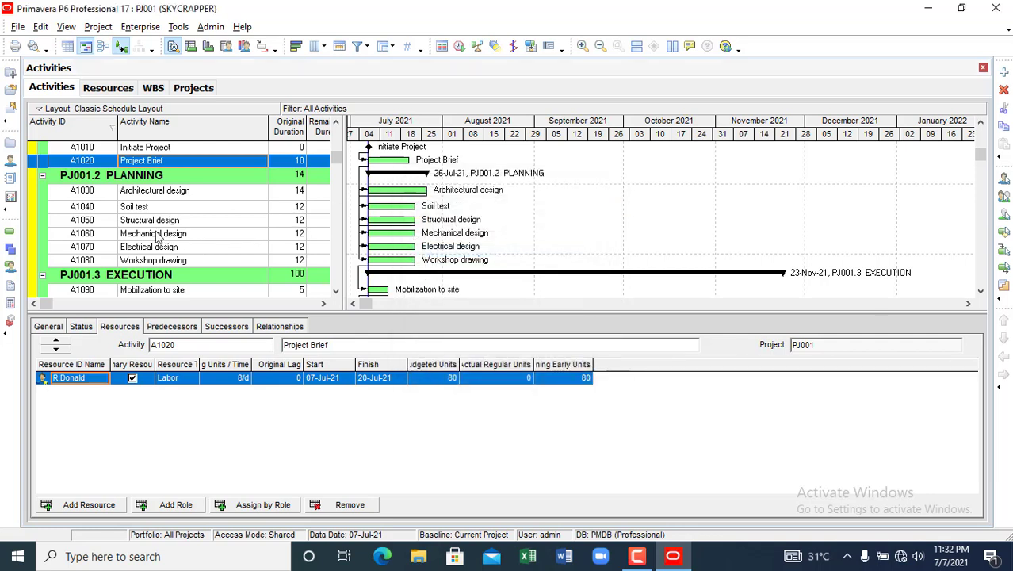
- Assign resource R to Structural design A1050, then select the Foundation activity A1100
{"action": "left_click", "coordinate": [143, 228]}
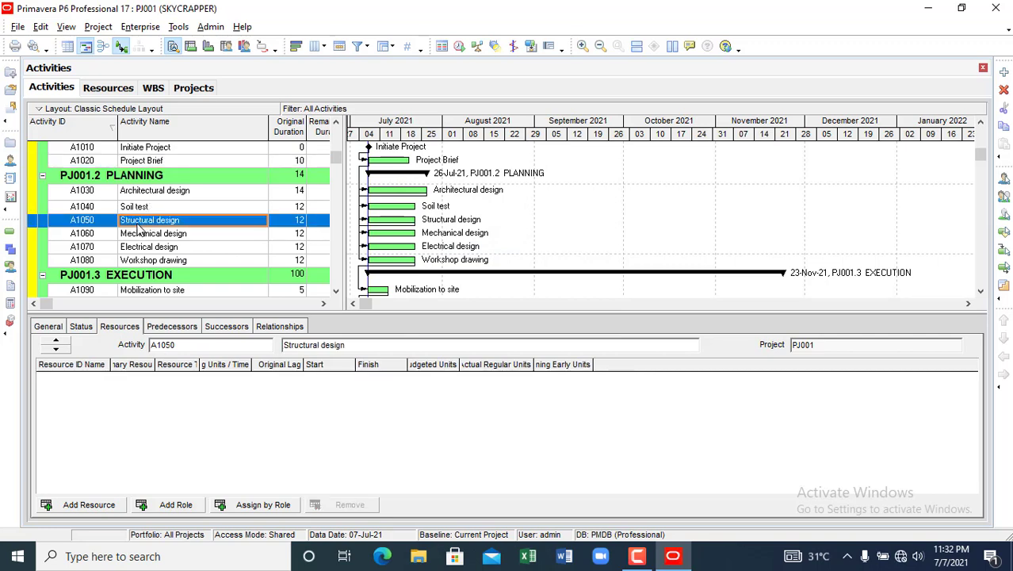
{"action": "left_click", "coordinate": [88, 505]}
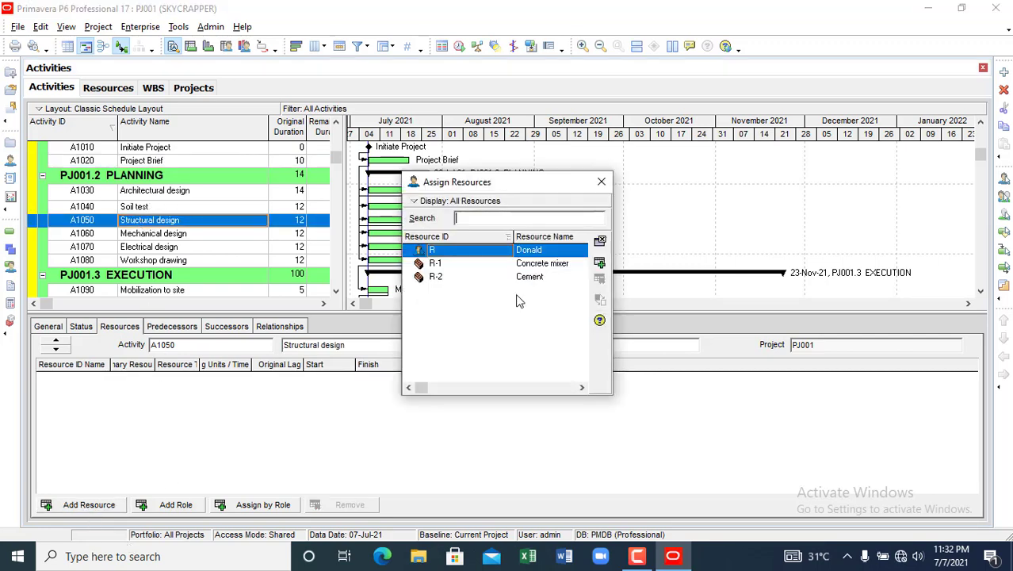
{"action": "left_click", "coordinate": [599, 262]}
{"action": "left_click", "coordinate": [601, 182]}
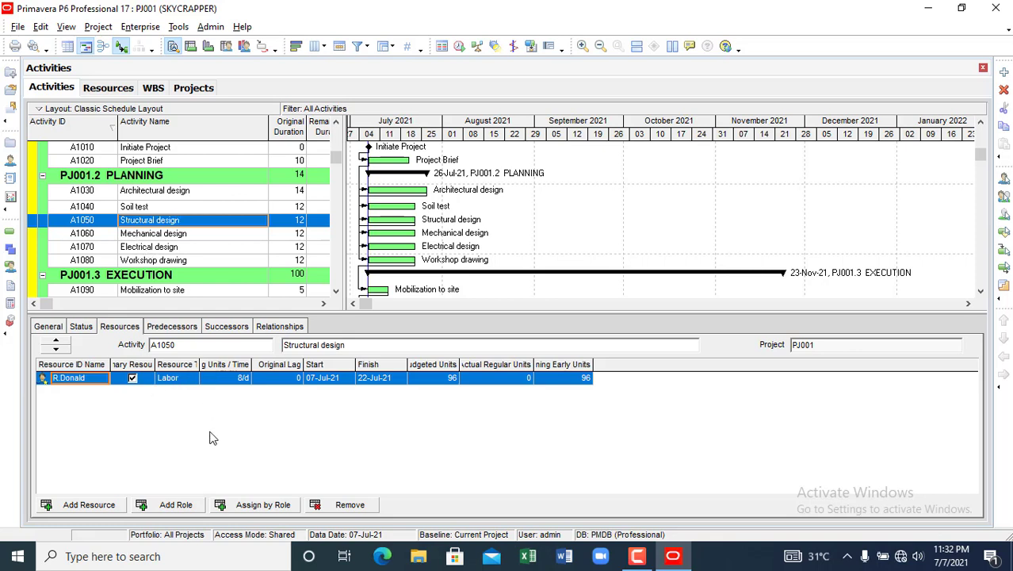
{"action": "left_click", "coordinate": [151, 234]}
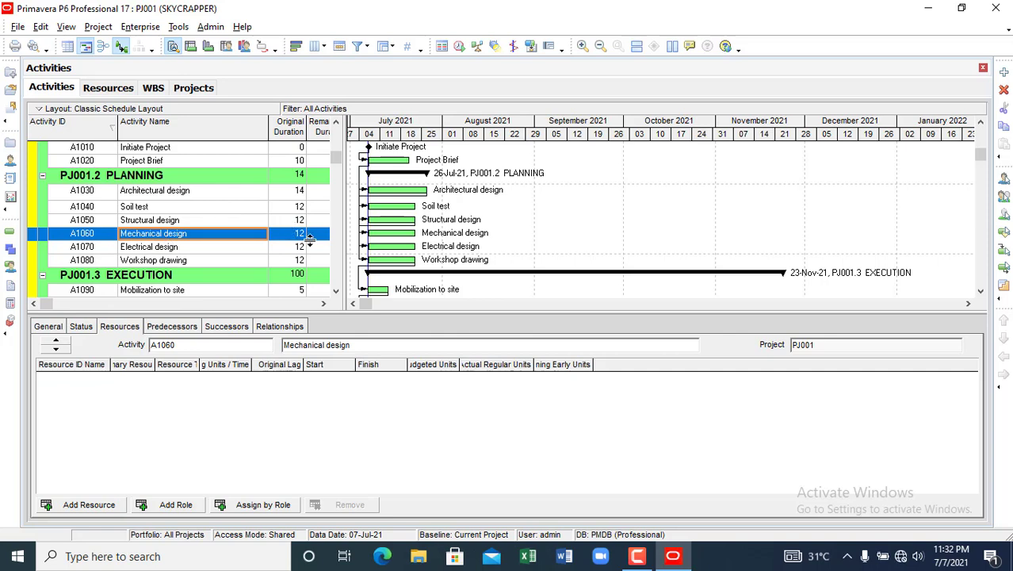
{"action": "scroll", "coordinate": [172, 199], "scroll_direction": "up", "scroll_amount": 1}
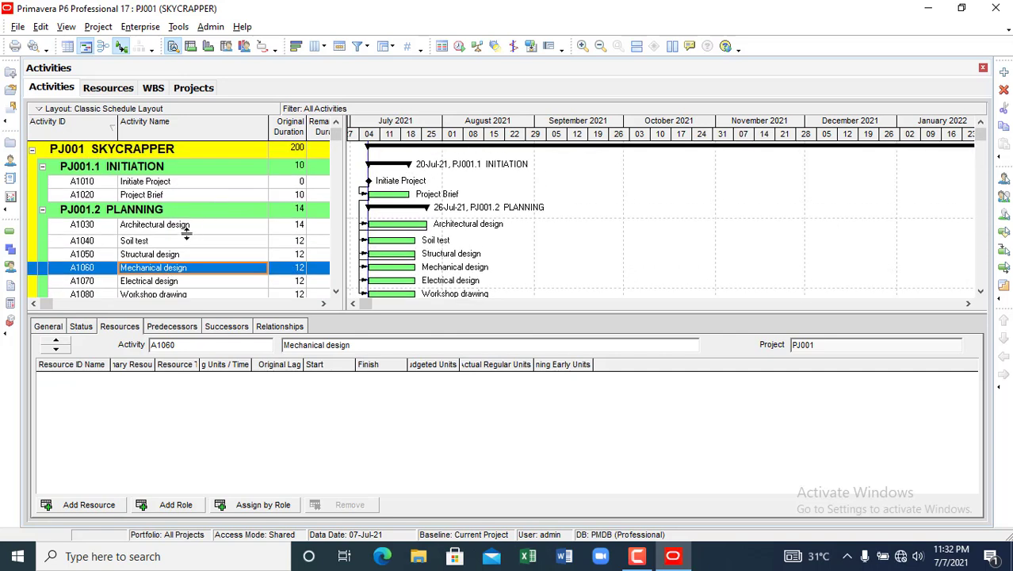
{"action": "scroll", "coordinate": [185, 225], "scroll_direction": "down", "scroll_amount": 1}
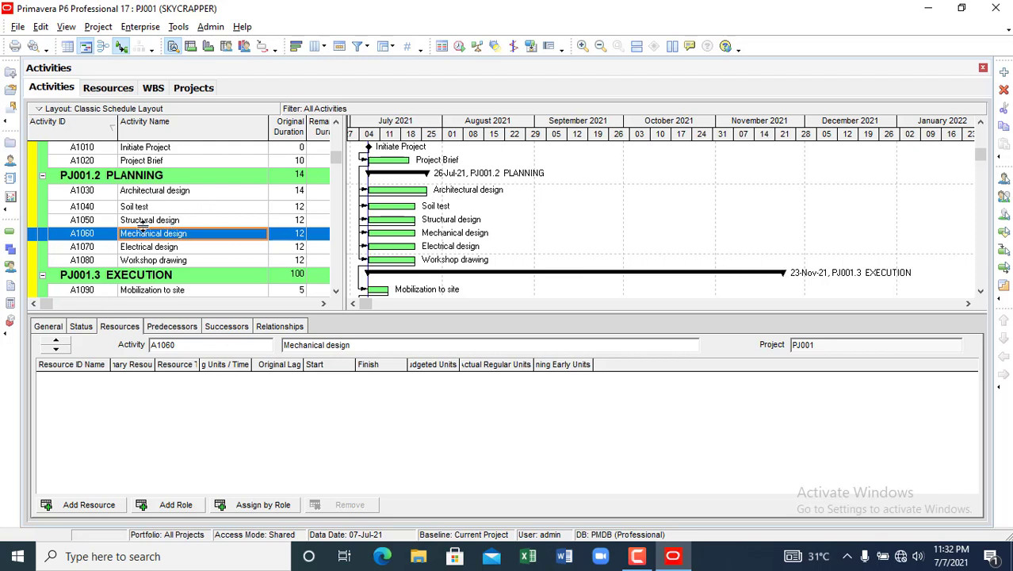
{"action": "scroll", "coordinate": [164, 256], "scroll_direction": "down", "scroll_amount": 1}
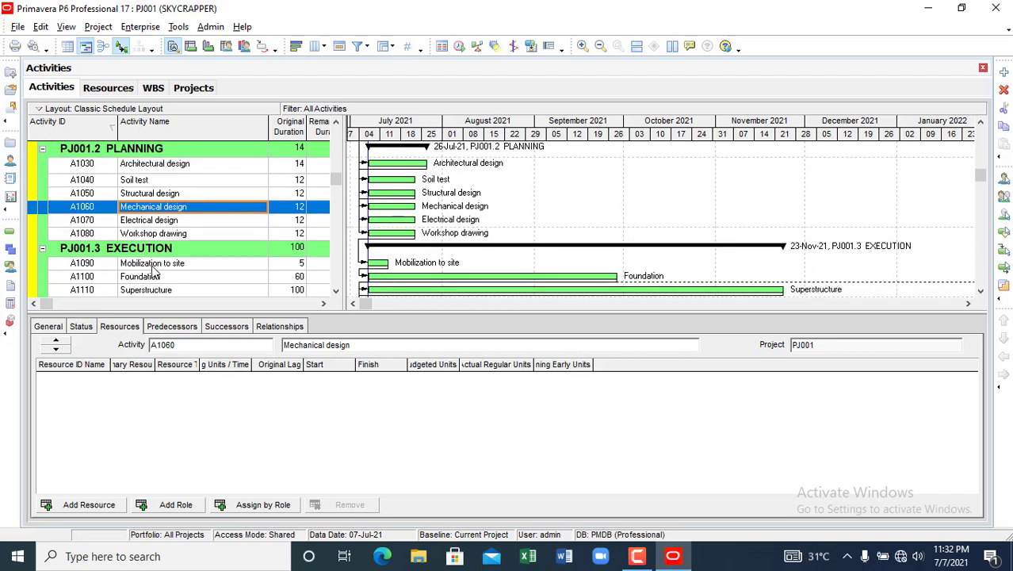
{"action": "left_click", "coordinate": [152, 278]}
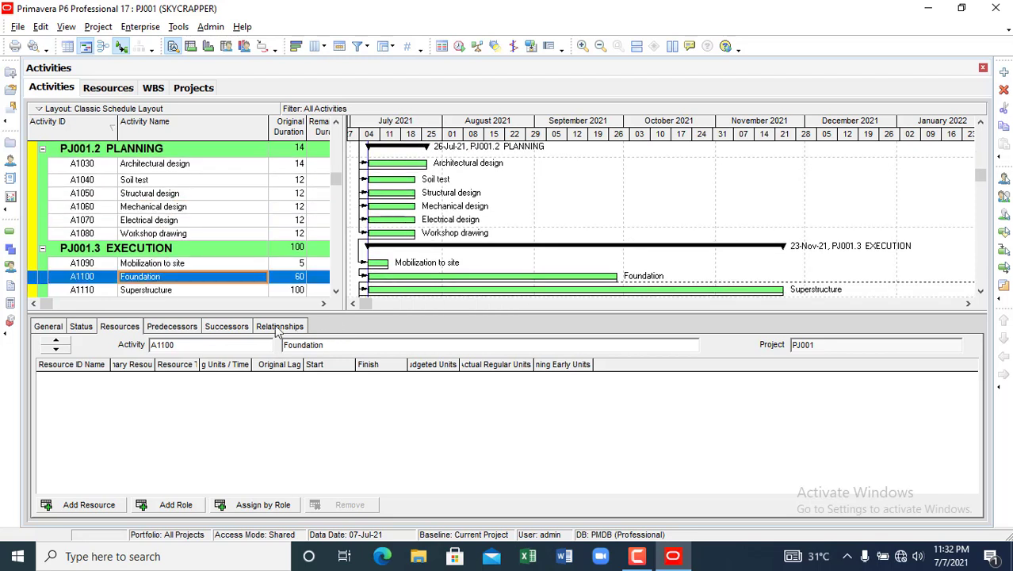
- Assign Cement (R-2) to Foundation and change its budgeted units from 480 to 1000
{"action": "left_click", "coordinate": [103, 505]}
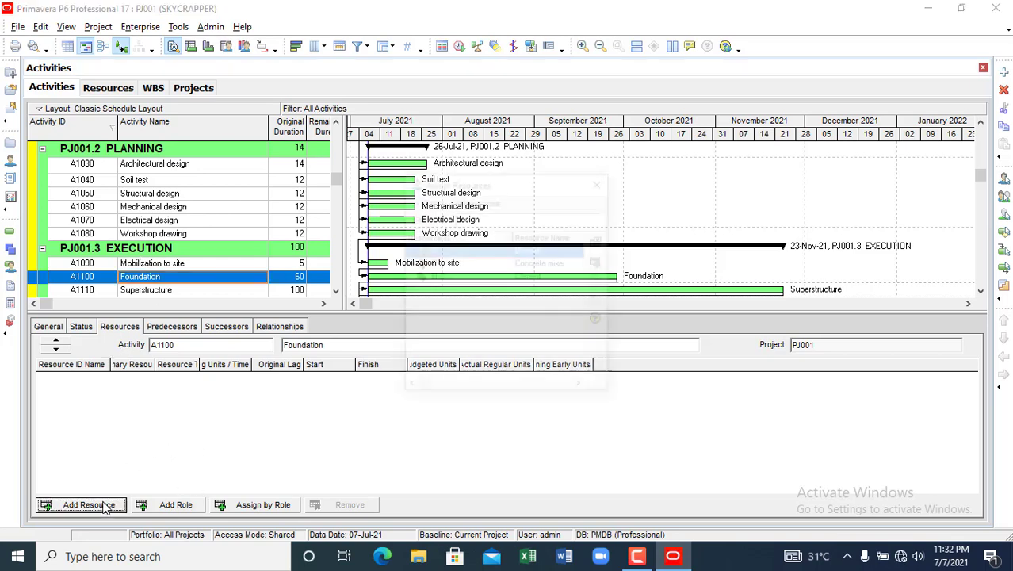
{"action": "left_click", "coordinate": [536, 277]}
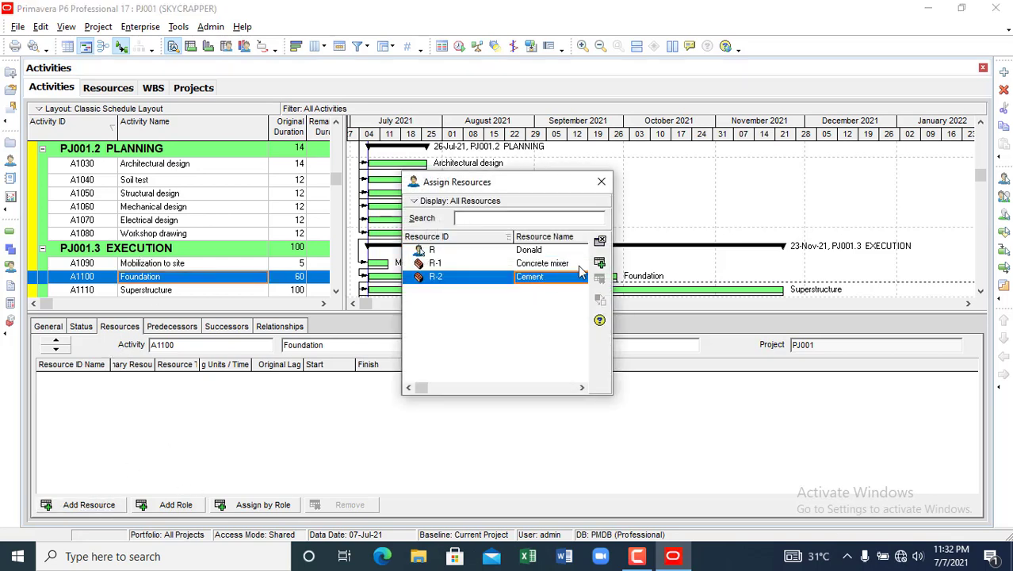
{"action": "left_click", "coordinate": [600, 264]}
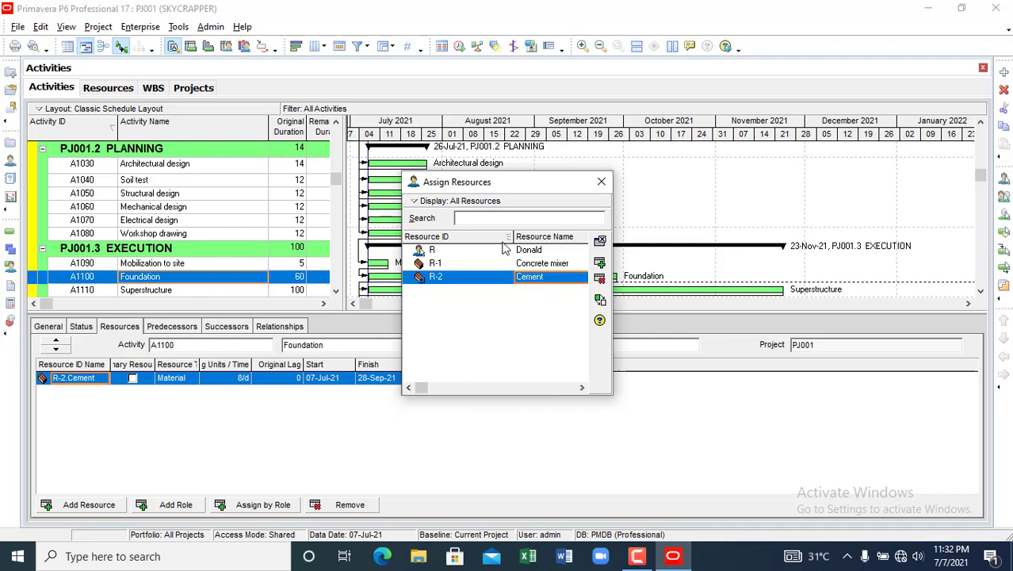
{"action": "left_click", "coordinate": [601, 181]}
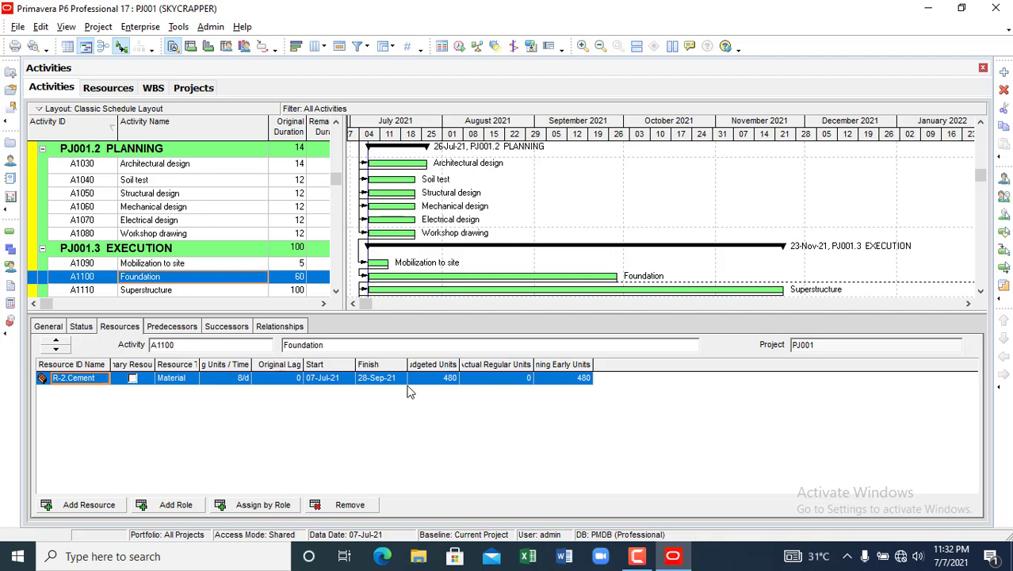
{"action": "left_click_drag", "start_coordinate": [458, 364], "coordinate": [507, 365]}
{"action": "left_click", "coordinate": [472, 381]}
{"action": "left_click", "coordinate": [463, 379]}
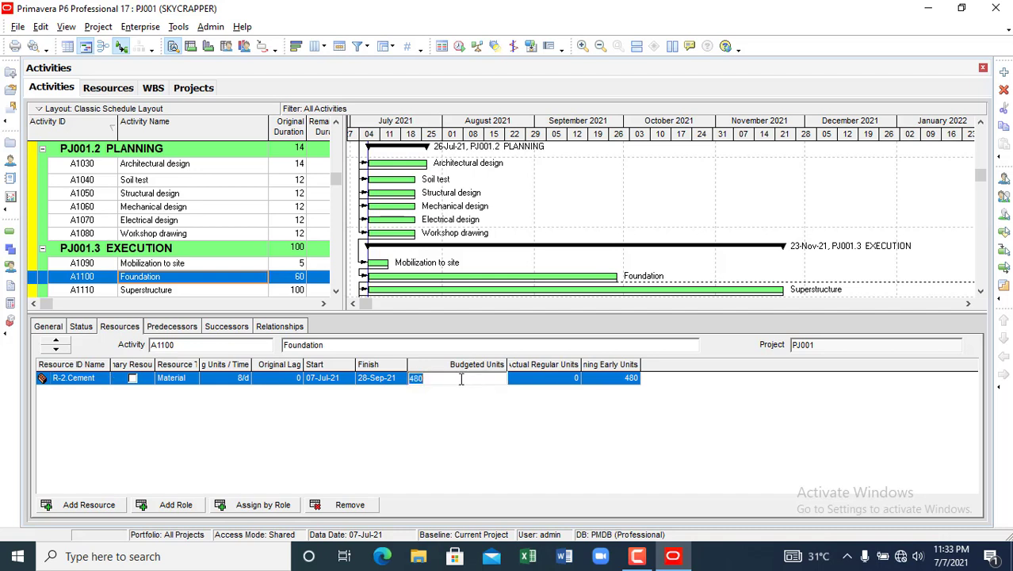
{"action": "type", "text": "1000"}
{"action": "key", "text": "Return"}
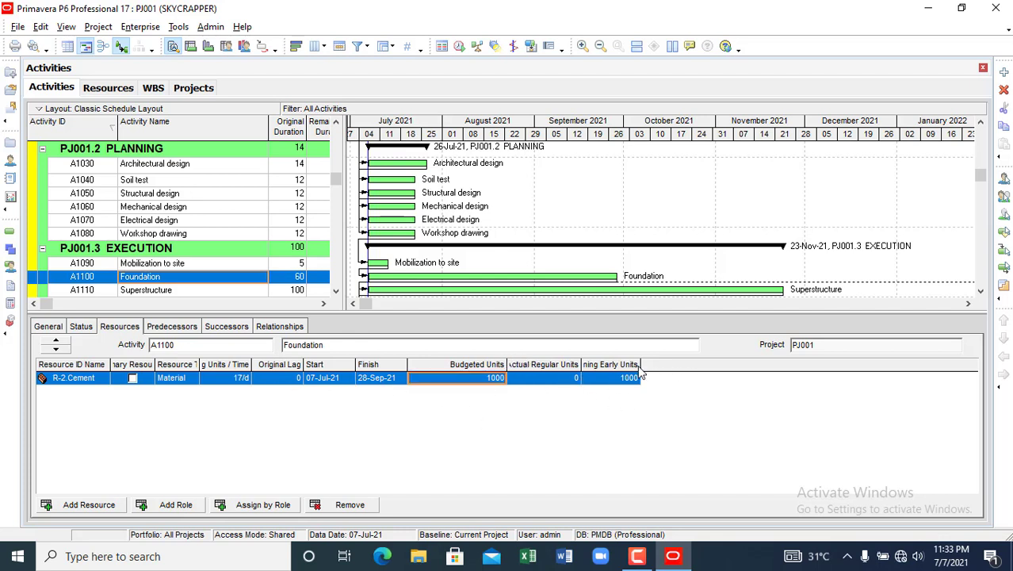
{"action": "left_click_drag", "start_coordinate": [639, 364], "coordinate": [688, 364]}
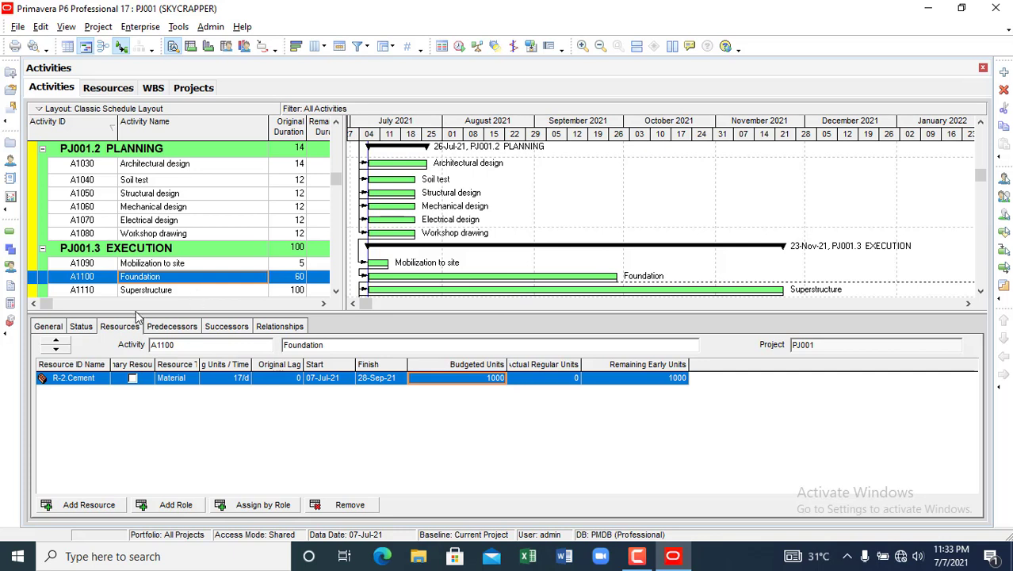
- Show Foundation's Status details and select its 60-day Original duration field
{"action": "left_click", "coordinate": [82, 327]}
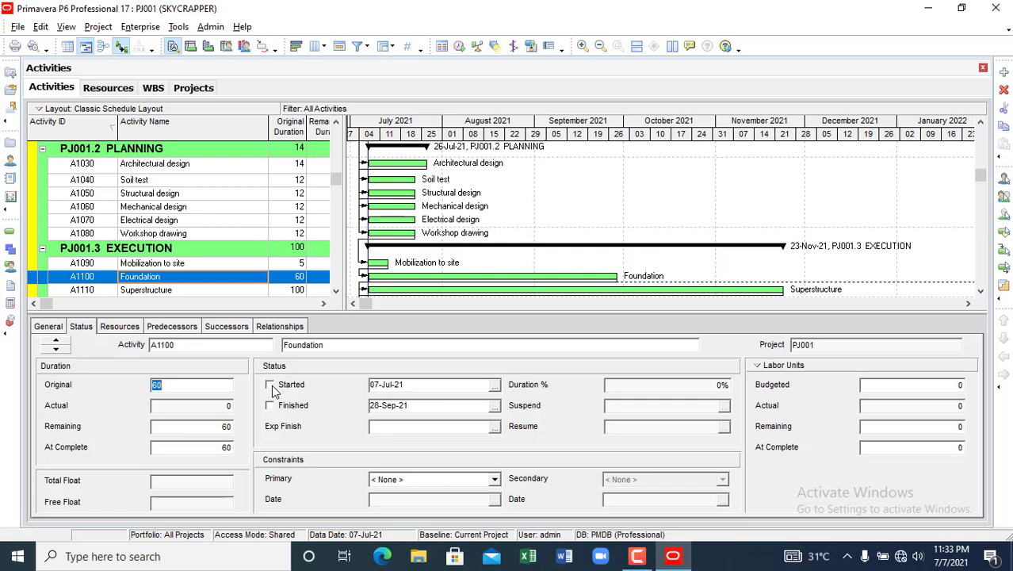
{"action": "left_click", "coordinate": [171, 386]}
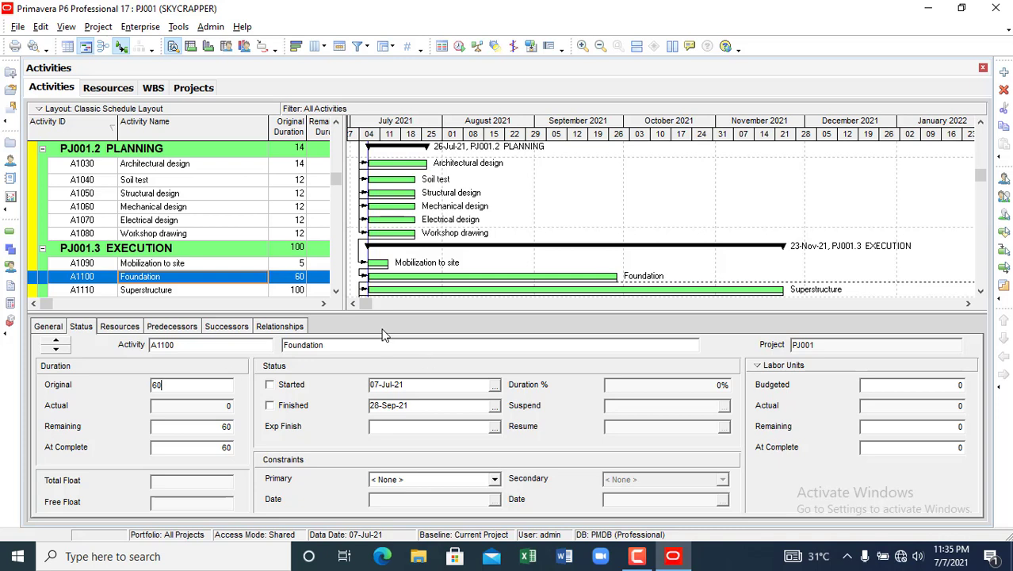
- Shrink the details panel and widen the activity table to show remaining durations, starts and finishes
{"action": "left_click_drag", "start_coordinate": [351, 312], "coordinate": [362, 444]}
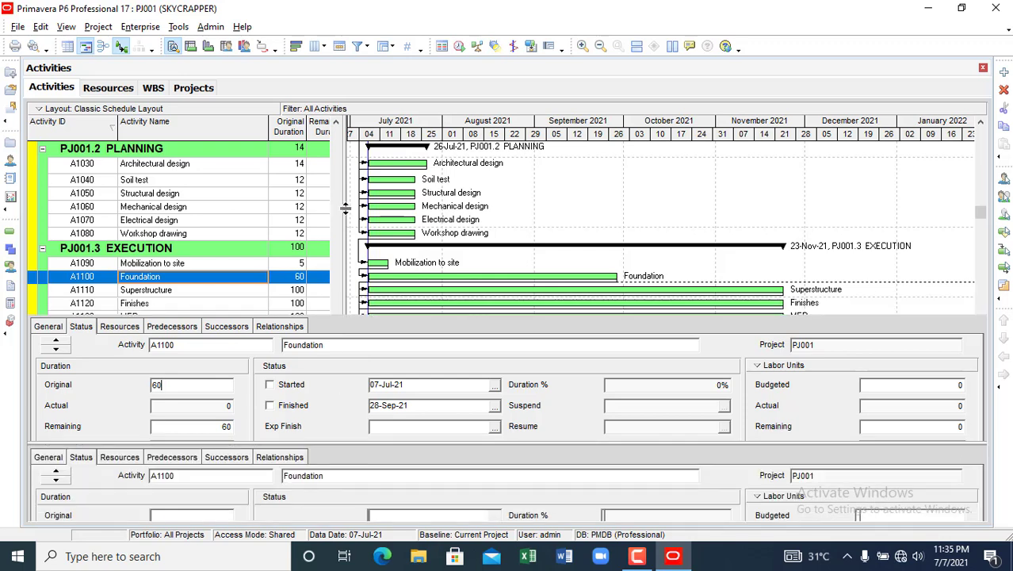
{"action": "left_click", "coordinate": [245, 209]}
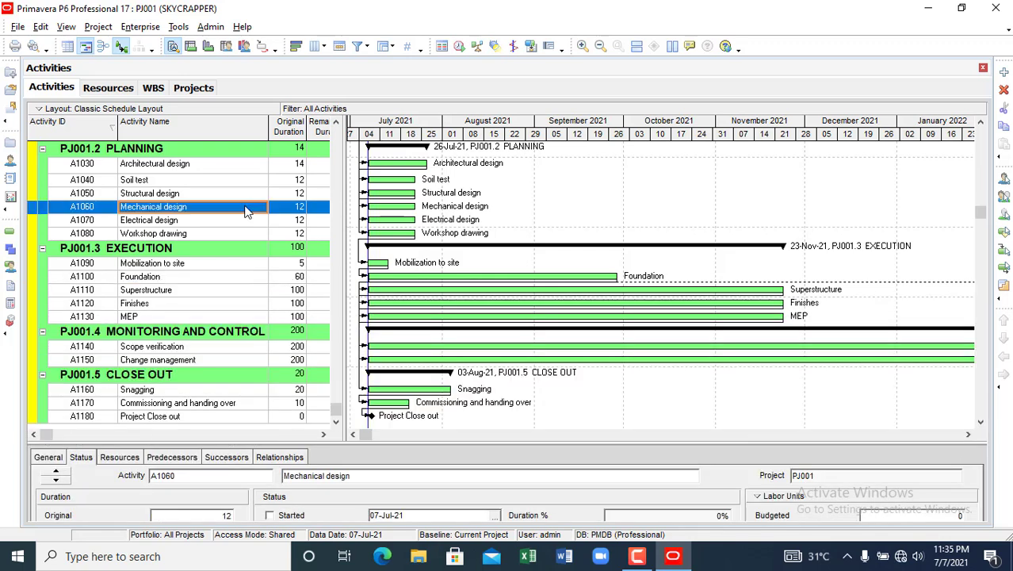
{"action": "left_click", "coordinate": [202, 222]}
{"action": "scroll", "coordinate": [206, 234], "scroll_direction": "up", "scroll_amount": 2}
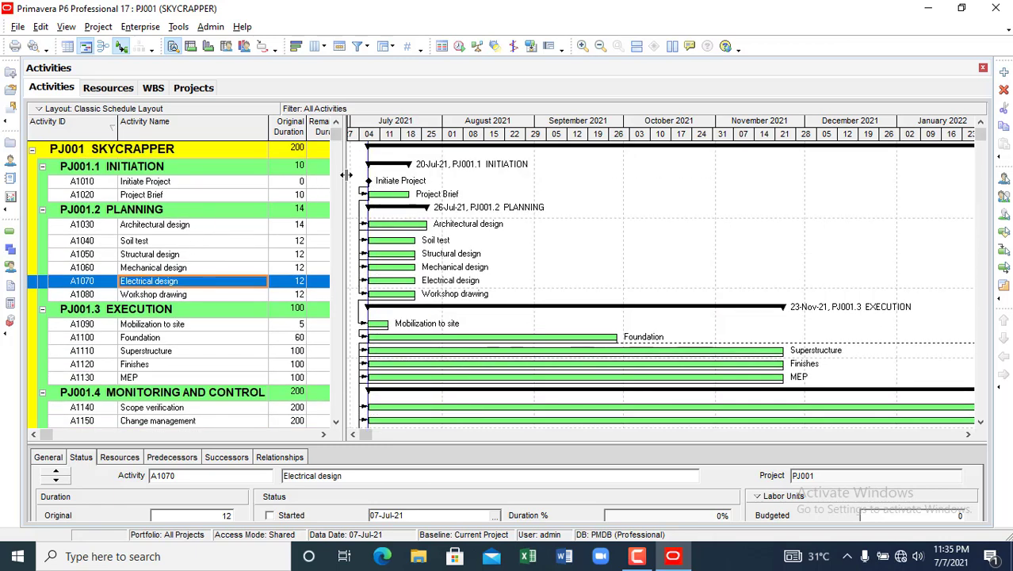
{"action": "left_click_drag", "start_coordinate": [346, 174], "coordinate": [523, 188]}
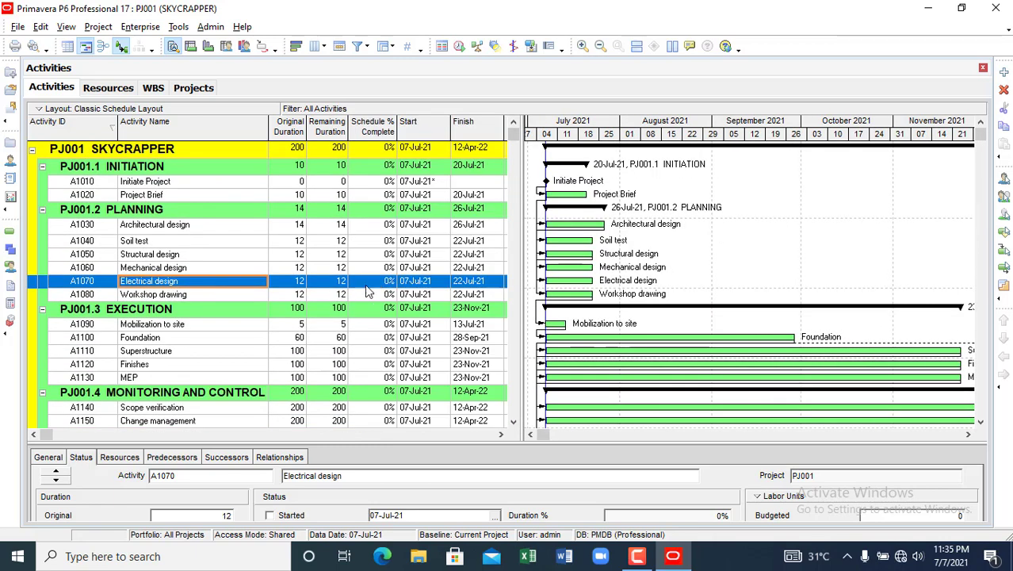
- Review Initiate Project, Project Brief, Architectural, Soil test, Structural and Mechanical design activities
{"action": "left_click", "coordinate": [170, 225]}
{"action": "left_click", "coordinate": [178, 195]}
{"action": "left_click", "coordinate": [183, 182]}
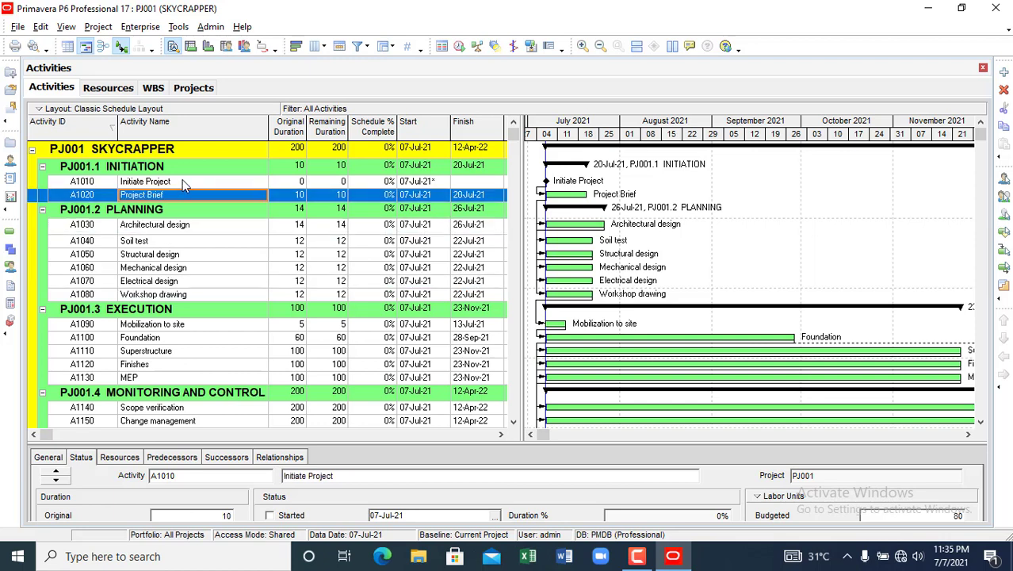
{"action": "left_click", "coordinate": [182, 229]}
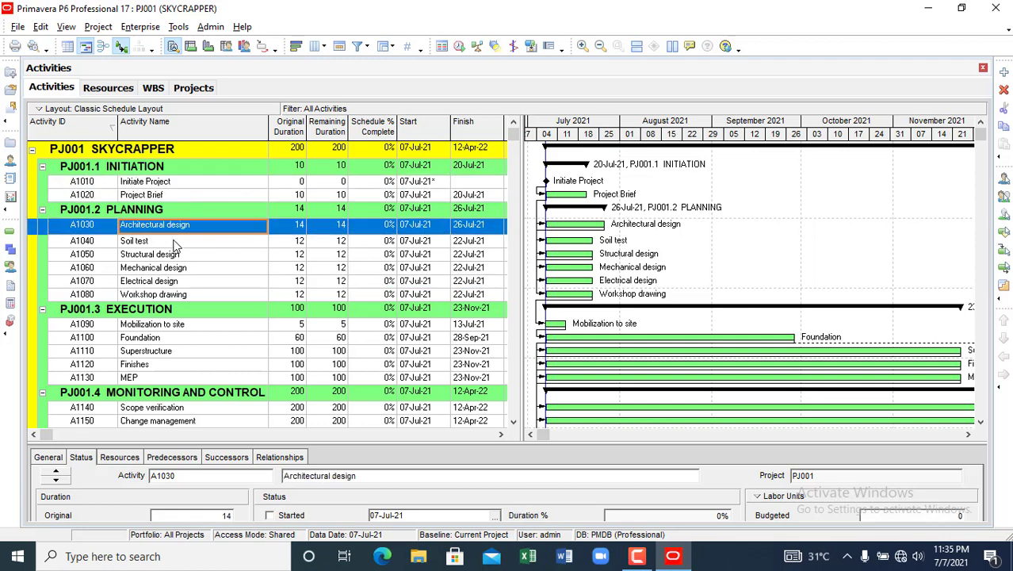
{"action": "left_click", "coordinate": [175, 242]}
{"action": "left_click", "coordinate": [171, 260]}
{"action": "left_click", "coordinate": [171, 272]}
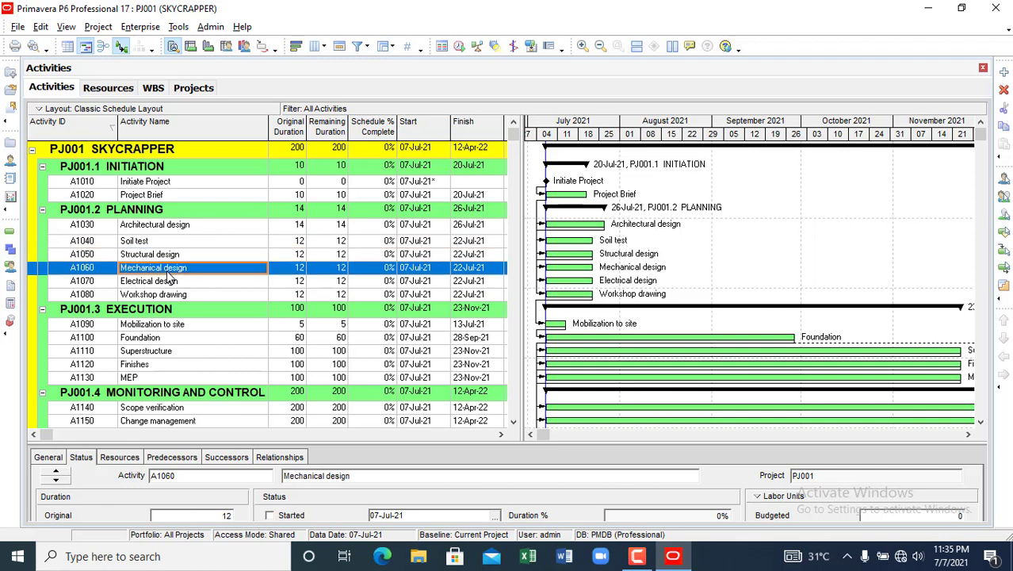
{"action": "left_click", "coordinate": [169, 252]}
{"action": "left_click", "coordinate": [170, 241]}
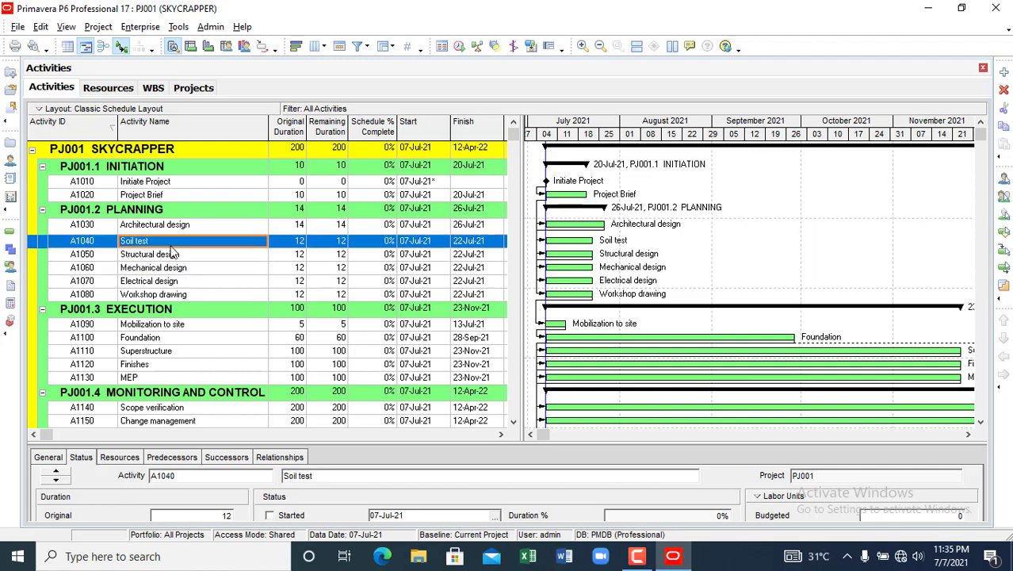
{"action": "left_click", "coordinate": [177, 227]}
{"action": "left_click", "coordinate": [181, 196]}
{"action": "left_click", "coordinate": [187, 183]}
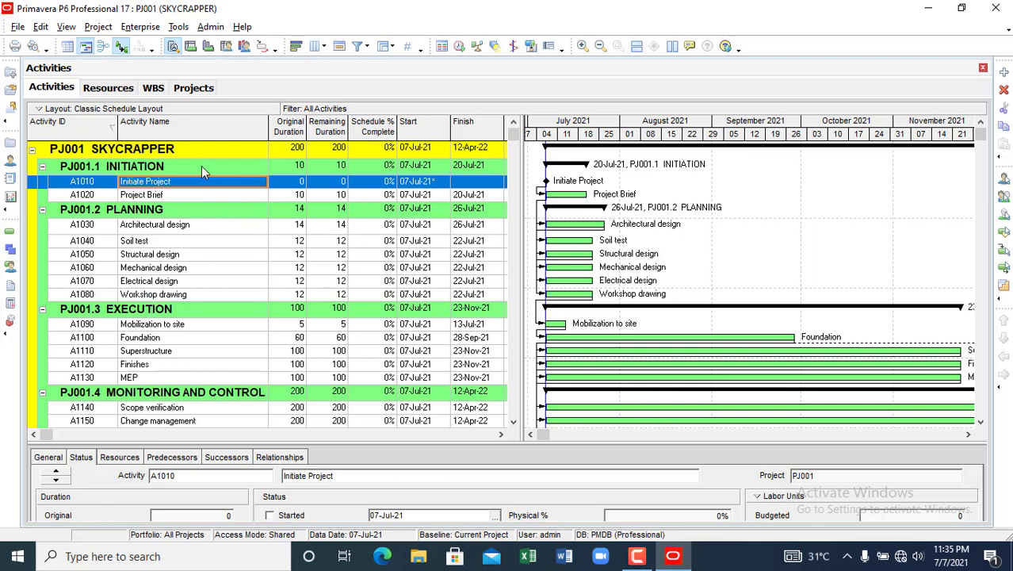
- Recheck the Architectural design activity, then bring up the Resources list
{"action": "scroll", "coordinate": [195, 349], "scroll_direction": "down", "scroll_amount": 1}
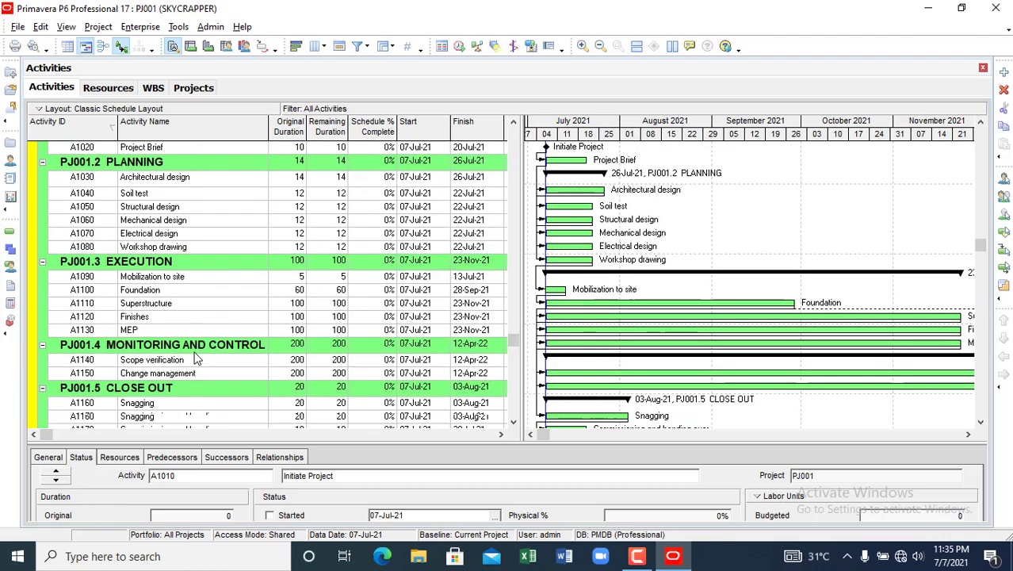
{"action": "scroll", "coordinate": [190, 368], "scroll_direction": "up", "scroll_amount": 2}
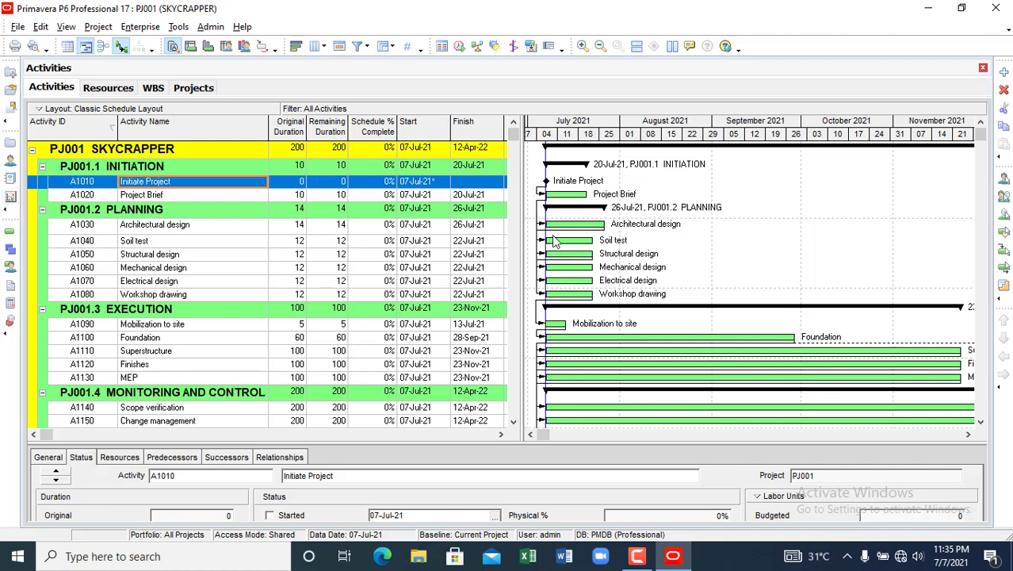
{"action": "left_click", "coordinate": [158, 226]}
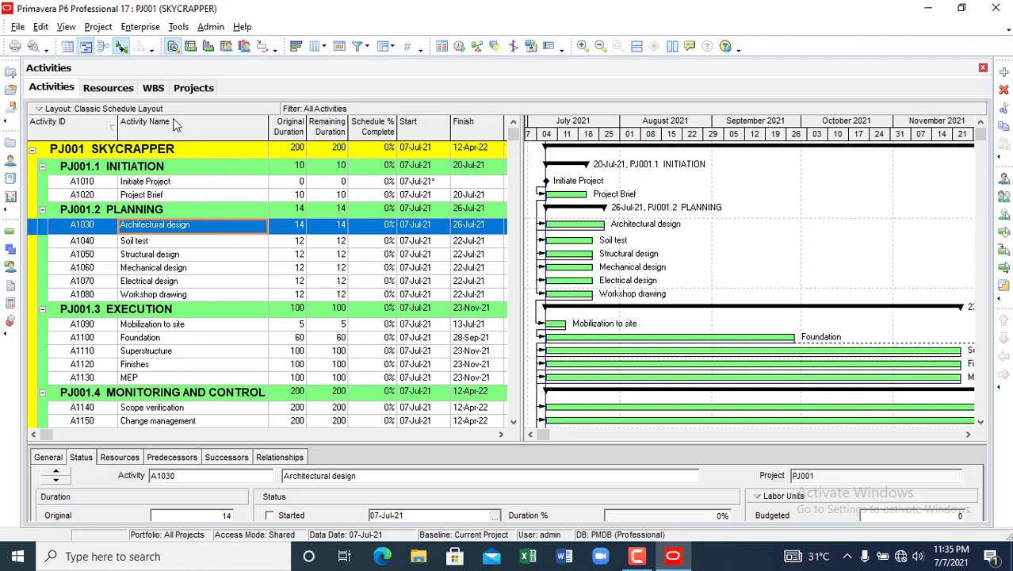
{"action": "left_click", "coordinate": [106, 90]}
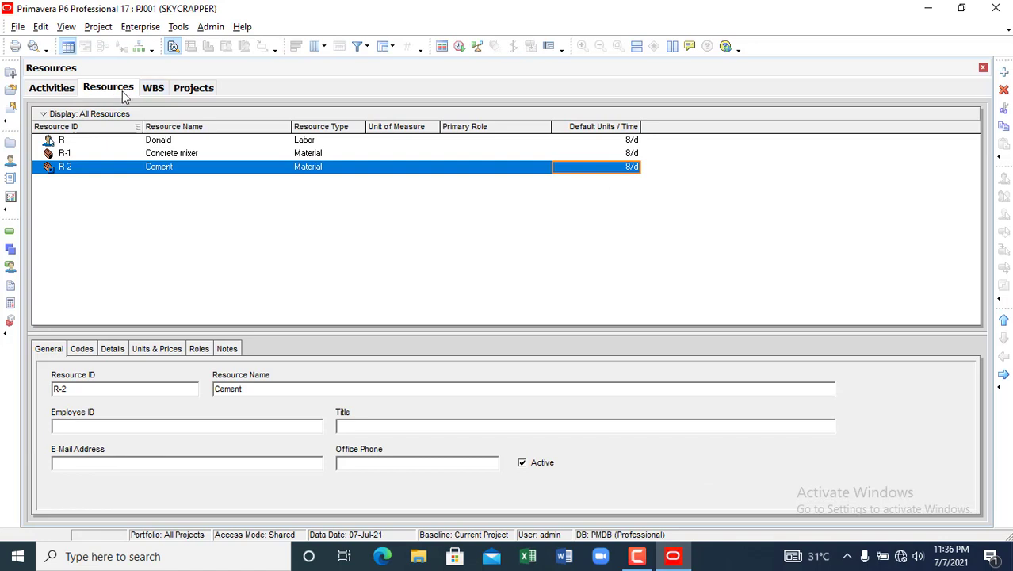
- Close the Resources and WBS views to return to the activities
{"action": "left_click", "coordinate": [983, 68]}
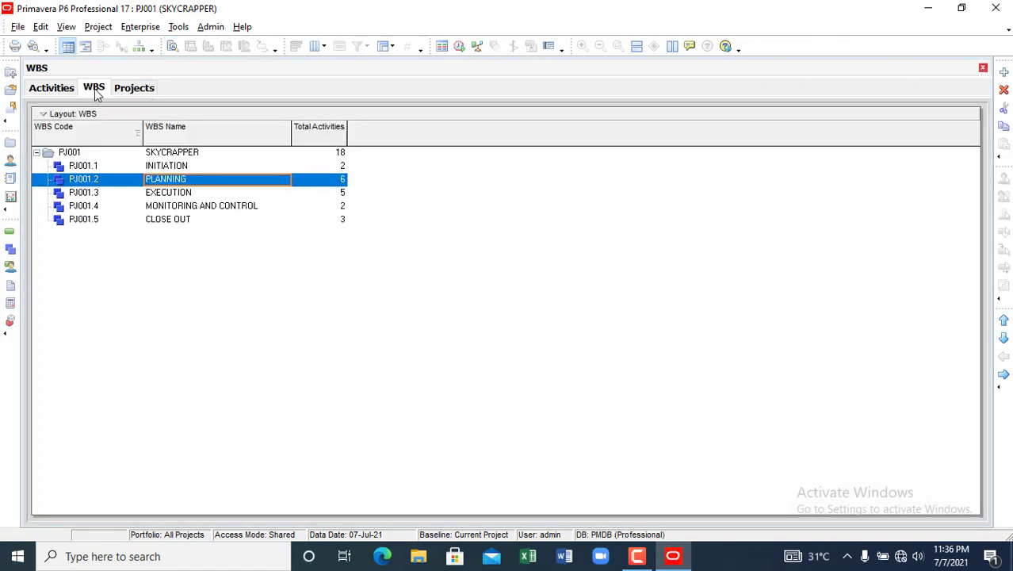
{"action": "left_click", "coordinate": [983, 68]}
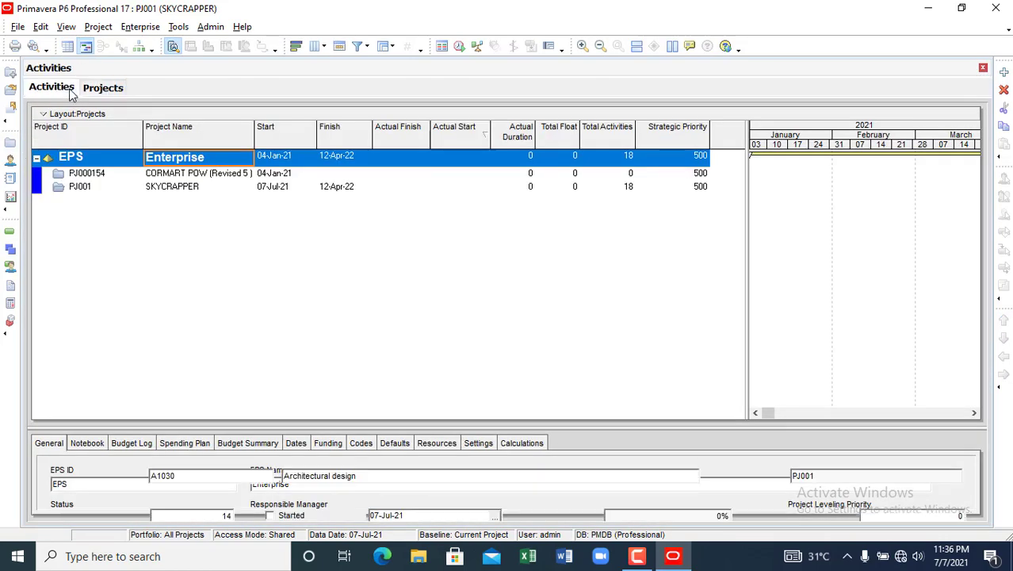
{"action": "left_click", "coordinate": [70, 92]}
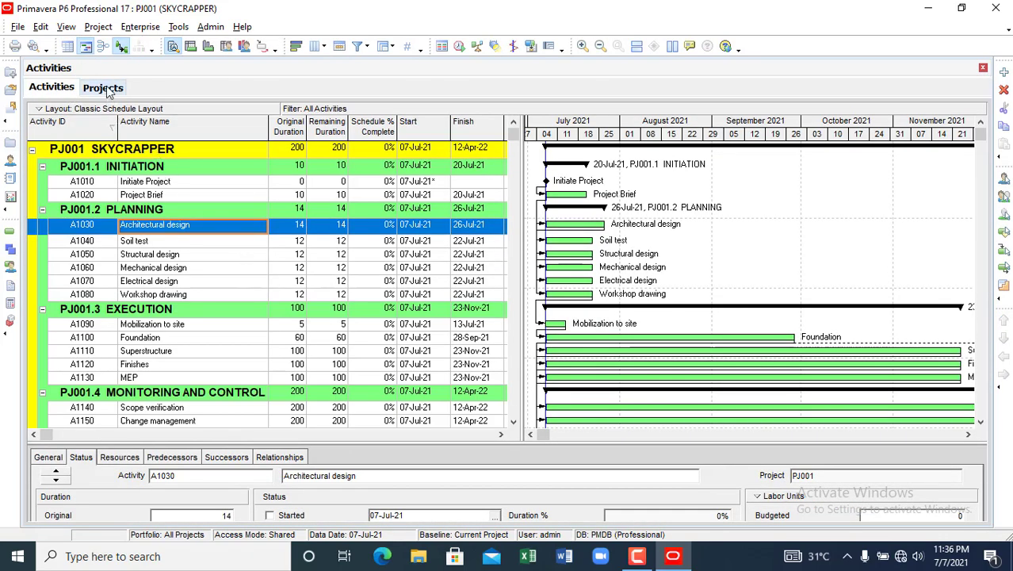
- Open the PJ001 SKYCRAPPER project from the Projects list
{"action": "left_click", "coordinate": [104, 88]}
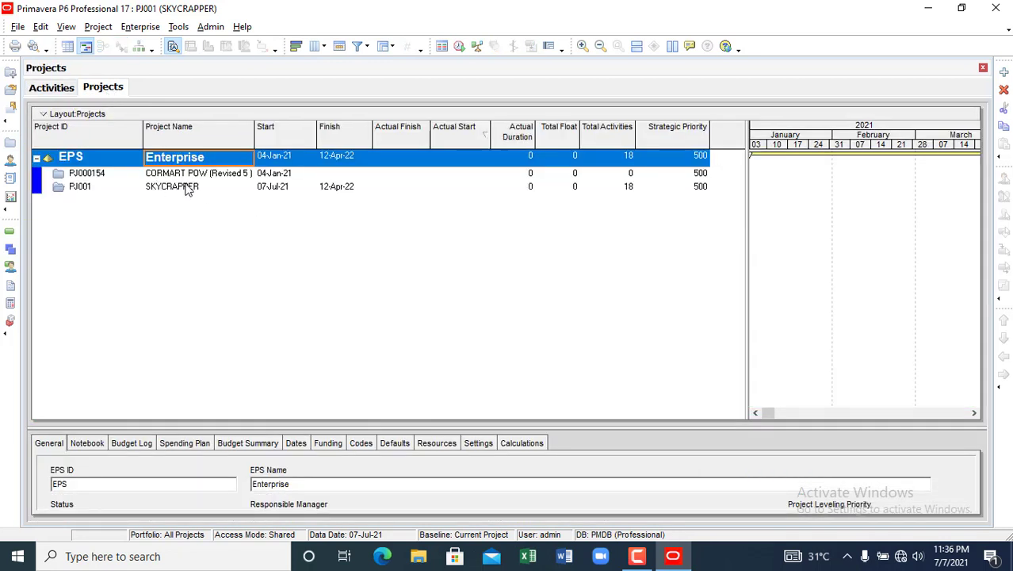
{"action": "left_click", "coordinate": [170, 193]}
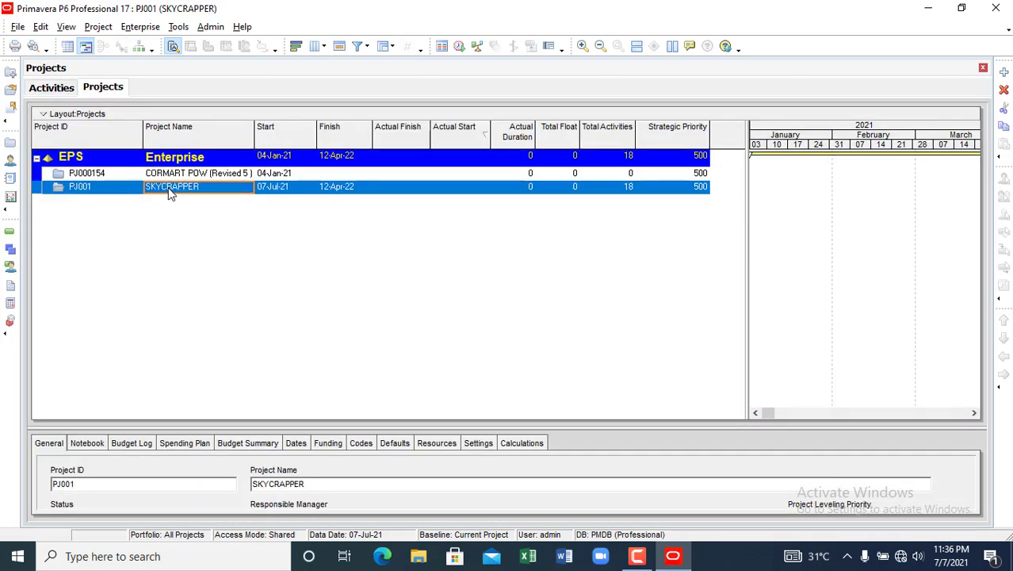
{"action": "right_click", "coordinate": [170, 193]}
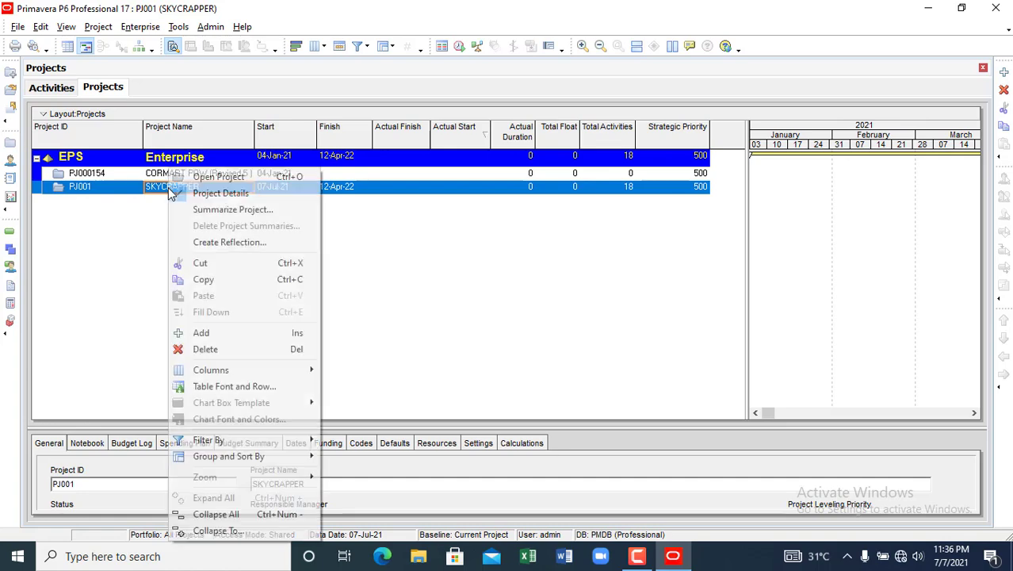
{"action": "left_click", "coordinate": [229, 177]}
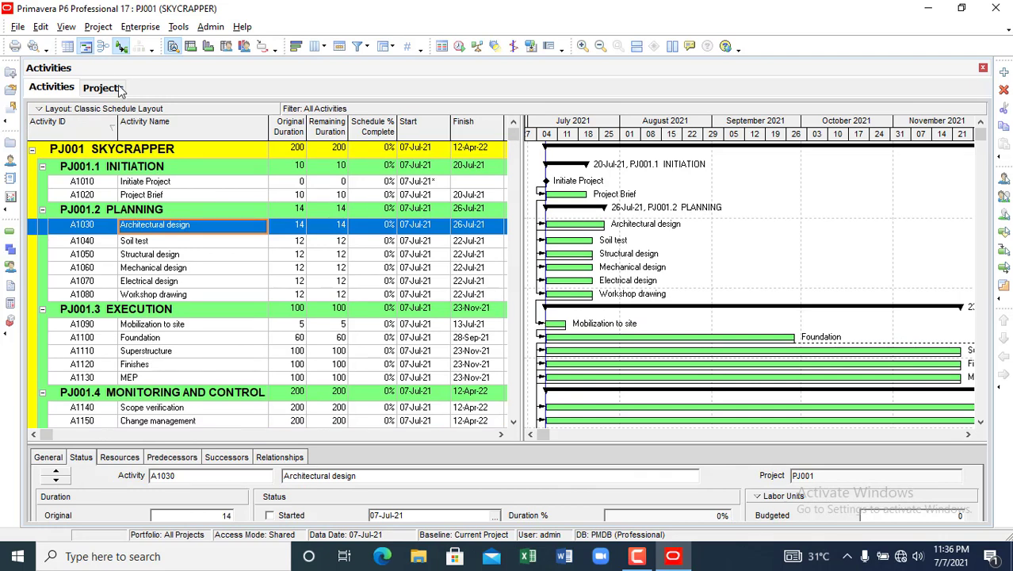
- Save the current layout's changes via View > Layout > Open
{"action": "left_click", "coordinate": [38, 109]}
{"action": "mouse_move", "coordinate": [65, 133]}
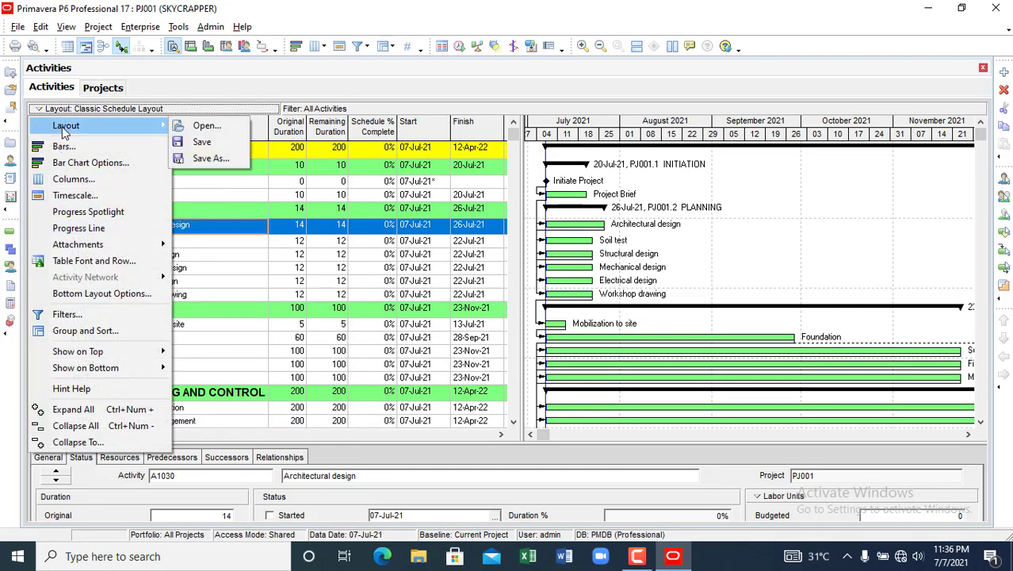
{"action": "left_click", "coordinate": [233, 129]}
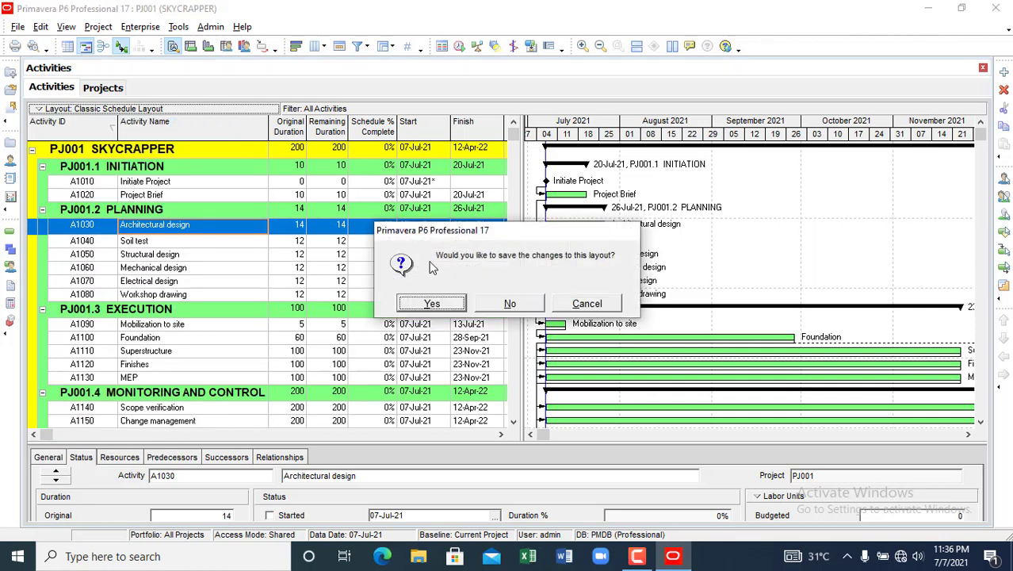
{"action": "left_click", "coordinate": [434, 304]}
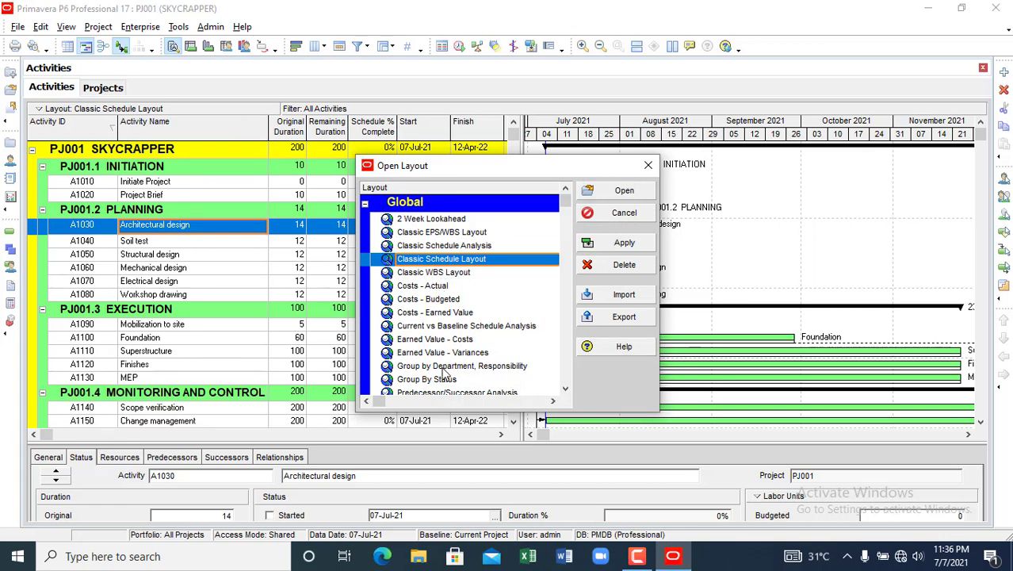
- Browse the saved layouts and apply the 2 Week Lookahead layout
{"action": "scroll", "coordinate": [444, 381], "scroll_direction": "down", "scroll_amount": 4}
{"action": "scroll", "coordinate": [442, 387], "scroll_direction": "down", "scroll_amount": 2}
{"action": "scroll", "coordinate": [441, 387], "scroll_direction": "up", "scroll_amount": 4}
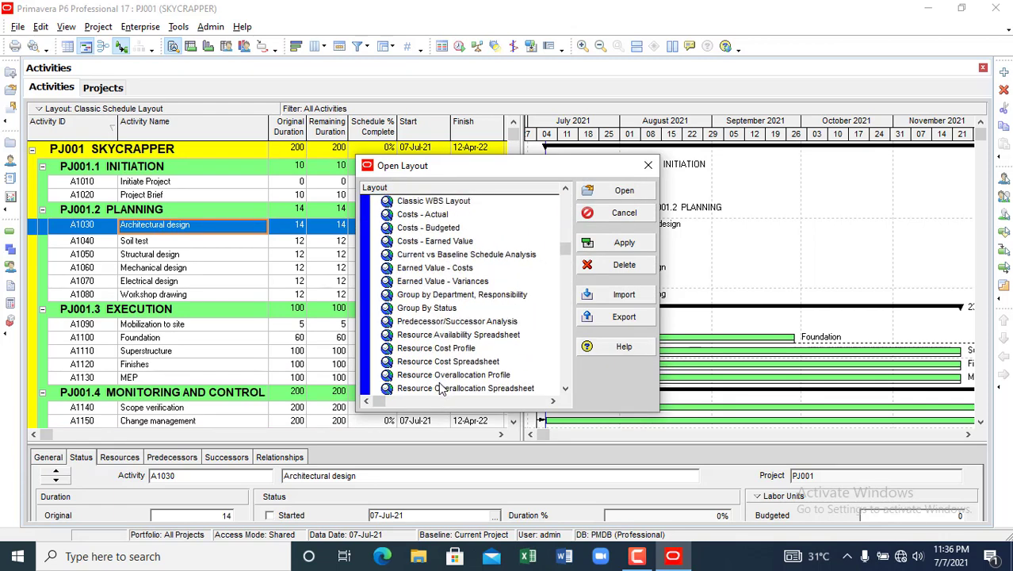
{"action": "left_click", "coordinate": [431, 219]}
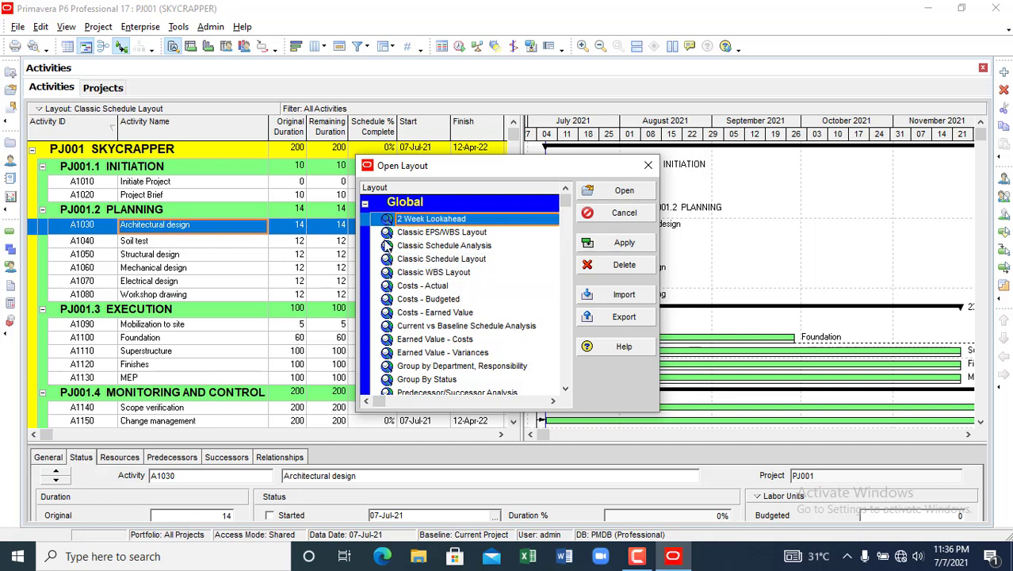
{"action": "left_click", "coordinate": [419, 236]}
{"action": "left_click", "coordinate": [435, 249]}
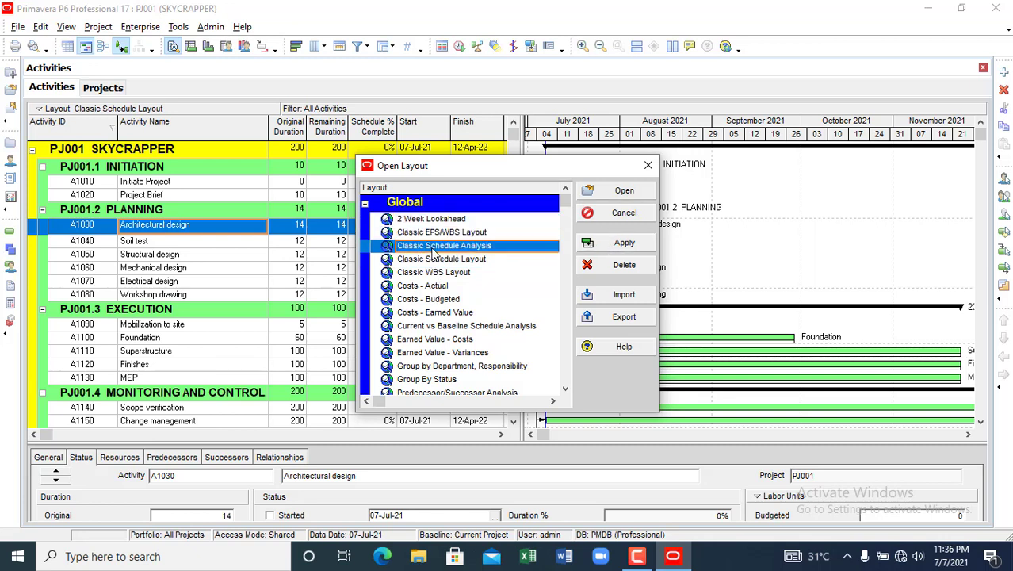
{"action": "left_click", "coordinate": [440, 261]}
{"action": "left_click", "coordinate": [463, 274]}
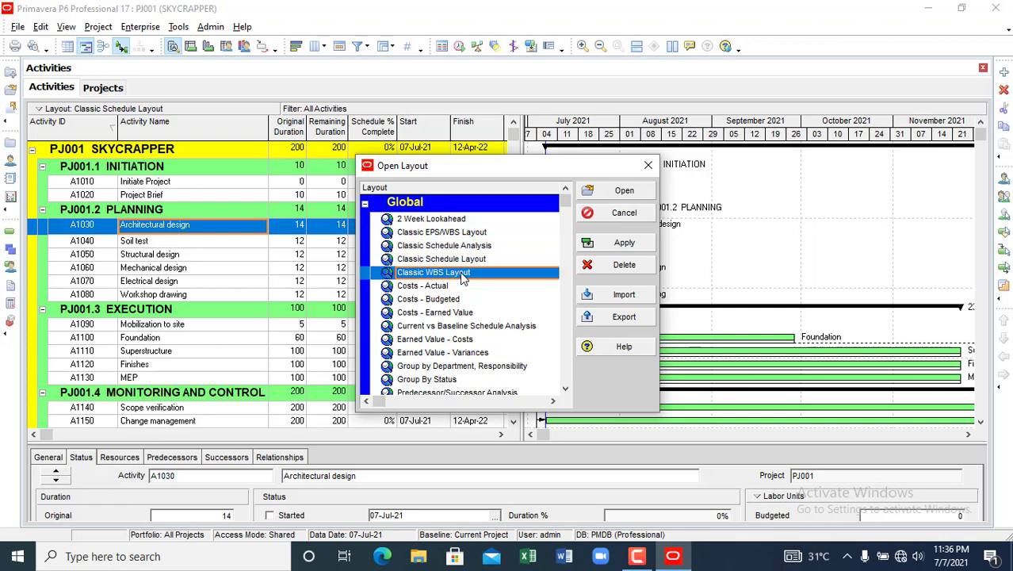
{"action": "left_click", "coordinate": [452, 220]}
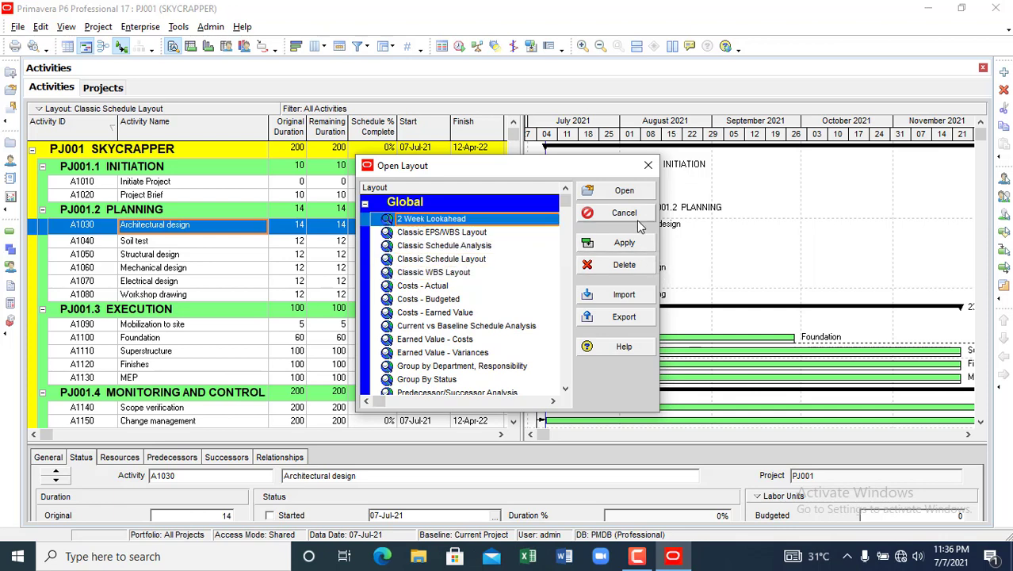
{"action": "left_click", "coordinate": [631, 247]}
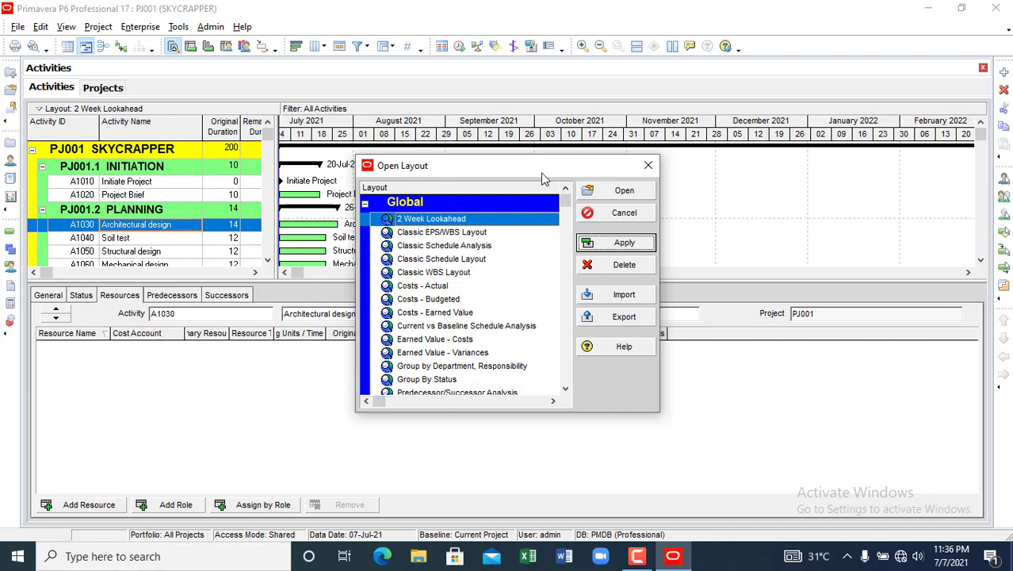
- Move the Open Layout dialog aside and apply the Classic EPS/WBS Layout
{"action": "left_click_drag", "start_coordinate": [545, 176], "coordinate": [616, 178]}
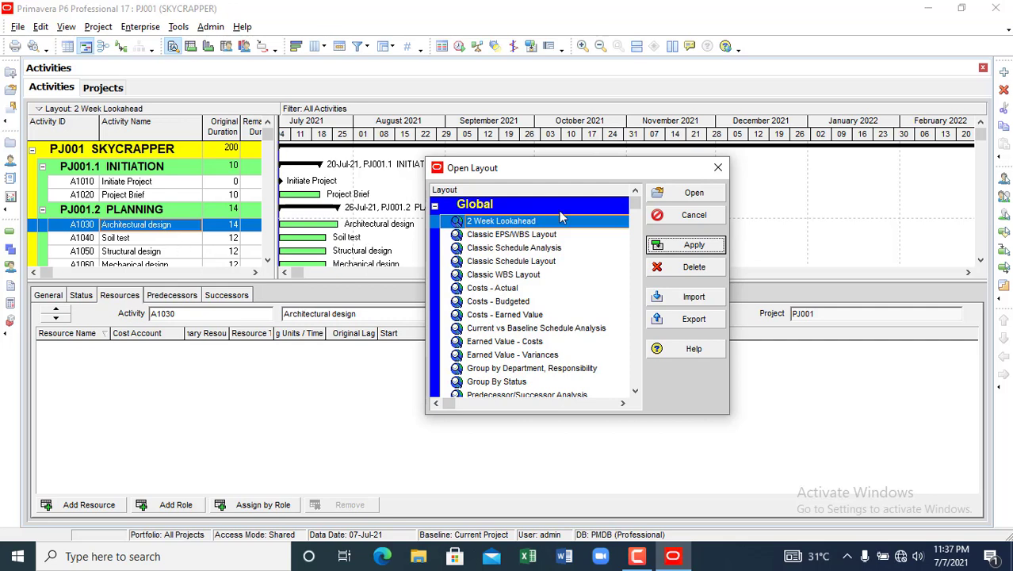
{"action": "left_click", "coordinate": [508, 236]}
{"action": "left_click", "coordinate": [708, 247]}
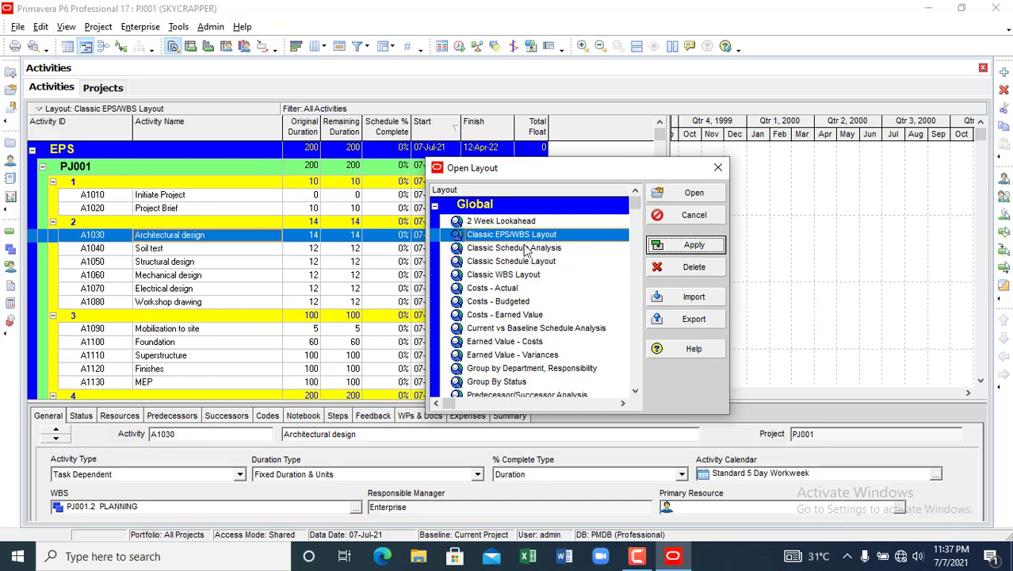
{"action": "left_click", "coordinate": [174, 294]}
- Compare with Classic Schedule Layout, then reapply Classic EPS/WBS Layout and close the dialog
{"action": "left_click", "coordinate": [532, 262]}
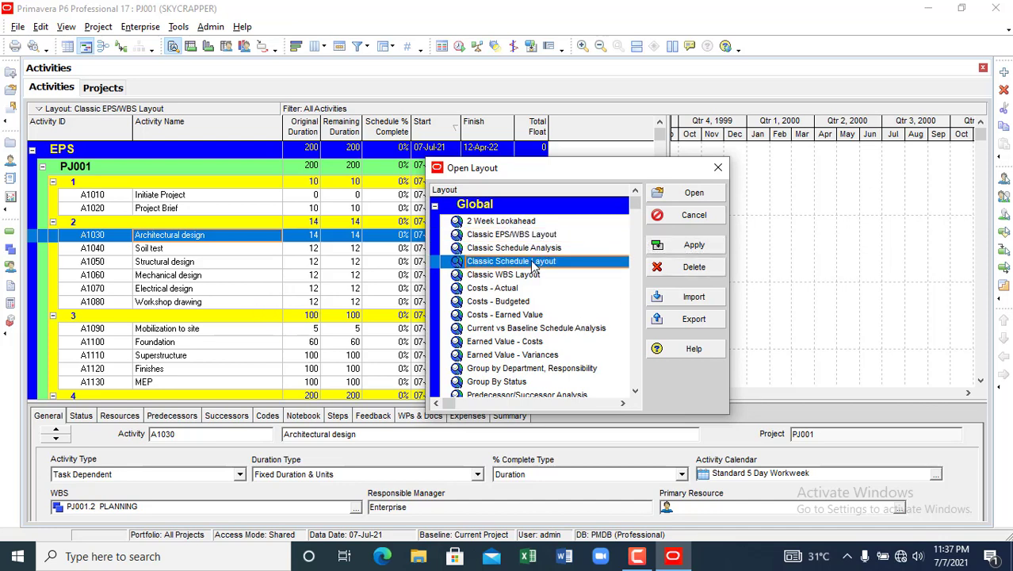
{"action": "left_click", "coordinate": [705, 245]}
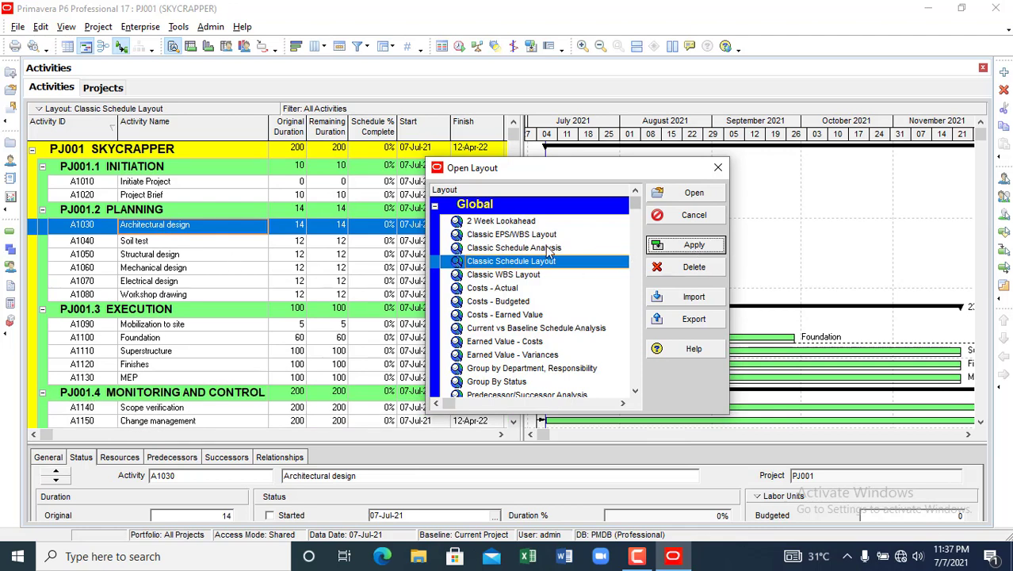
{"action": "left_click", "coordinate": [533, 235]}
{"action": "left_click", "coordinate": [694, 245]}
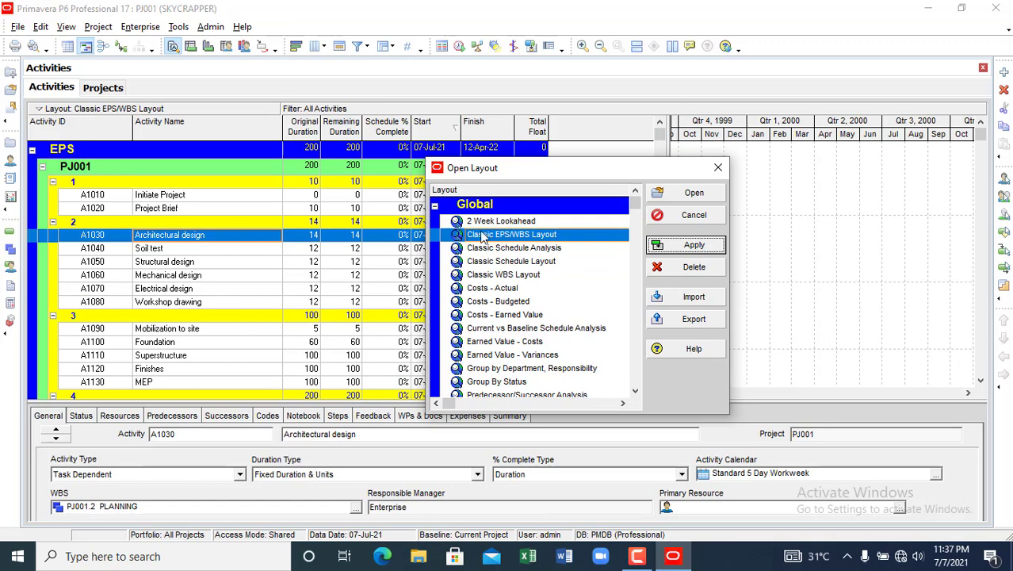
{"action": "left_click", "coordinate": [717, 168]}
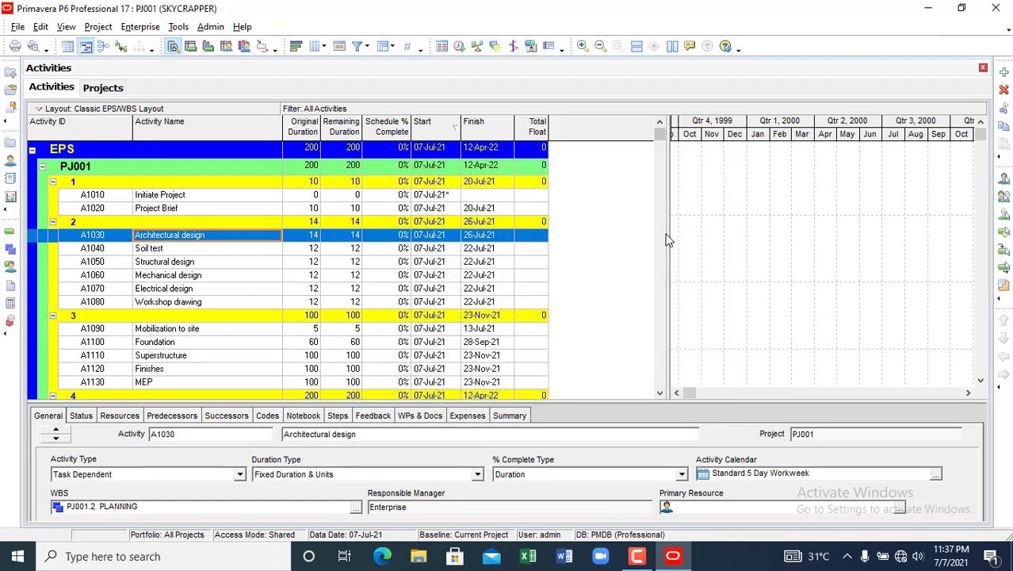
- Narrow the activity table and select A1050 to jump the Gantt timescale to its dates
{"action": "scroll", "coordinate": [196, 246], "scroll_direction": "down", "scroll_amount": 2}
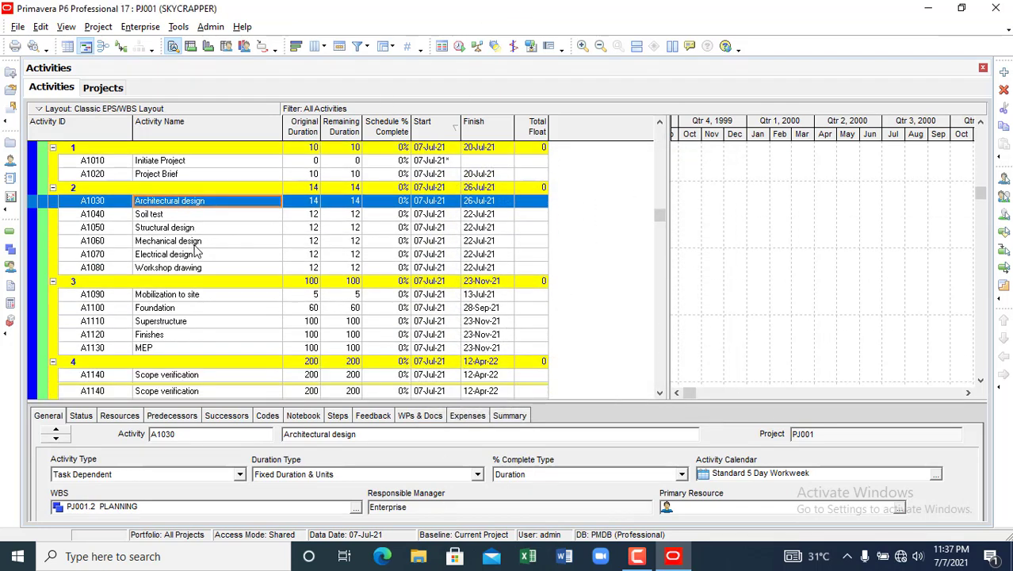
{"action": "scroll", "coordinate": [199, 269], "scroll_direction": "up", "scroll_amount": 3}
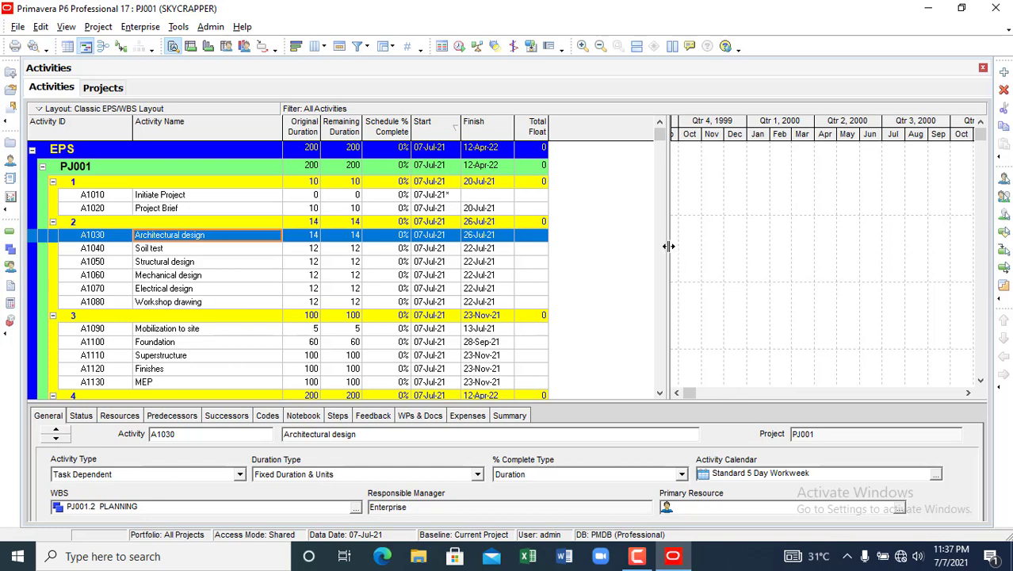
{"action": "left_click_drag", "start_coordinate": [663, 247], "coordinate": [555, 276]}
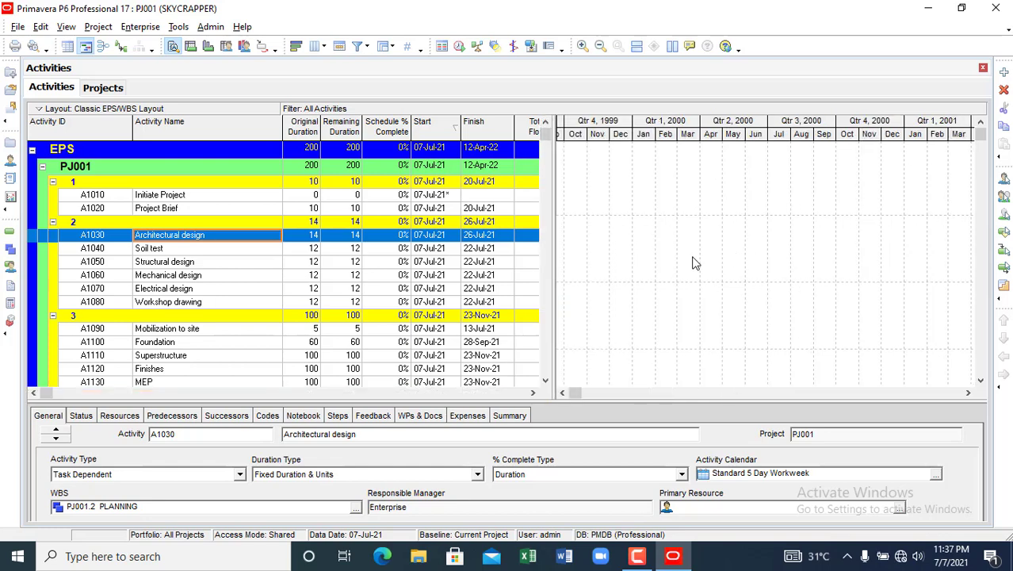
{"action": "left_click", "coordinate": [692, 262]}
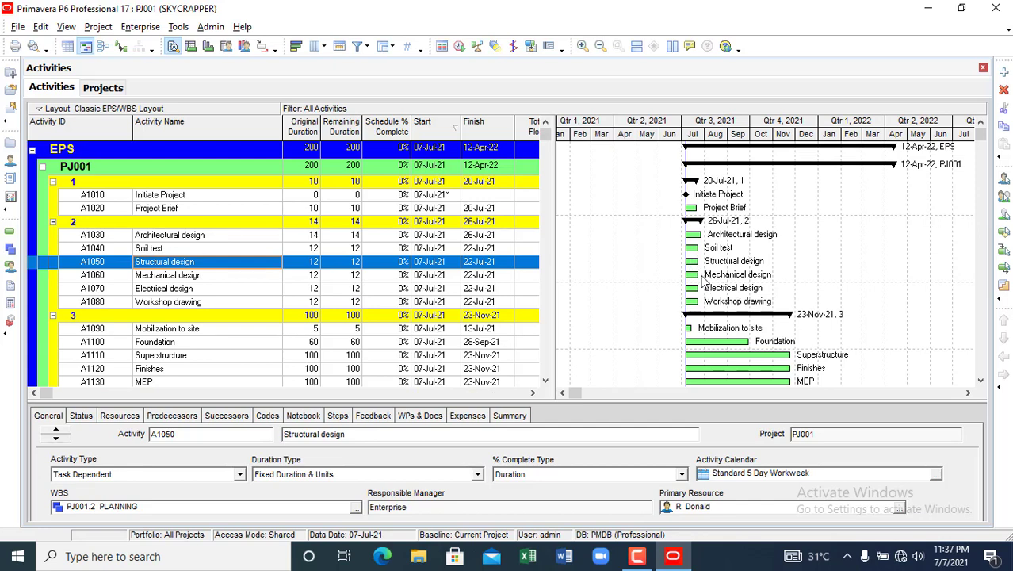
- Scroll through activities A1010 to A1180 to review their 2021–2022 bars
{"action": "scroll", "coordinate": [763, 274], "scroll_direction": "down", "scroll_amount": 2}
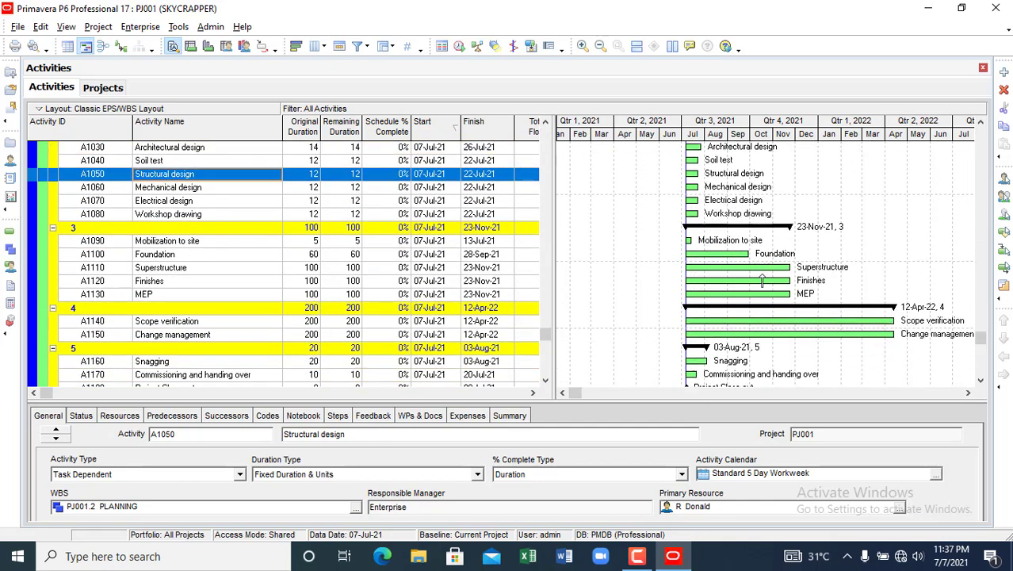
{"action": "scroll", "coordinate": [762, 281], "scroll_direction": "up", "scroll_amount": 3}
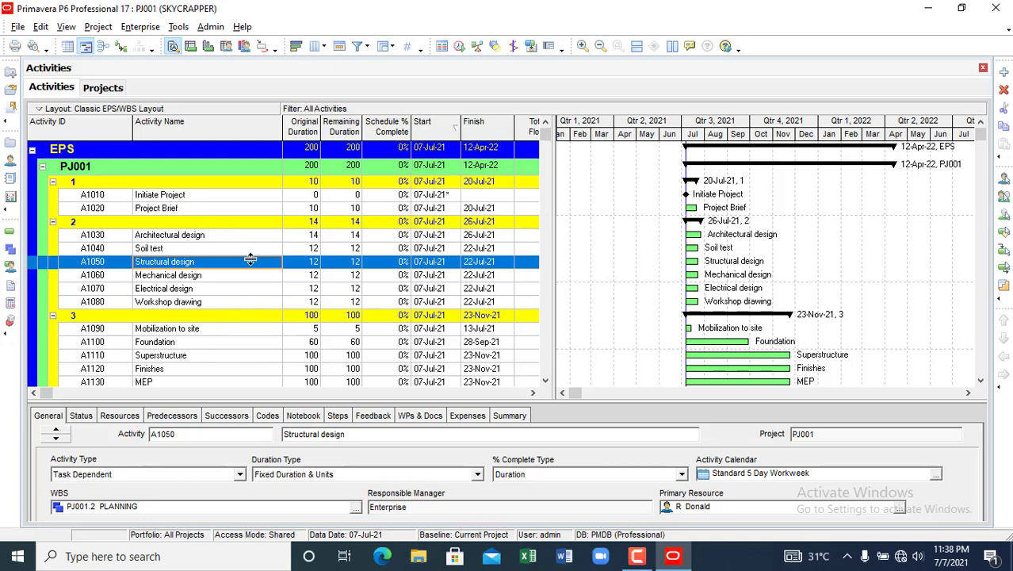
{"action": "scroll", "coordinate": [220, 261], "scroll_direction": "down", "scroll_amount": 3}
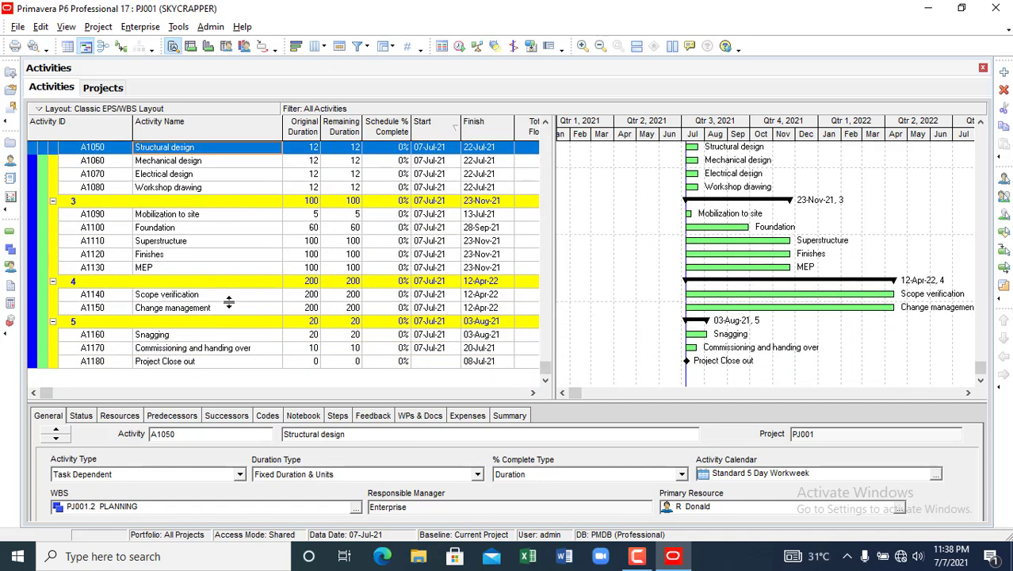
{"action": "scroll", "coordinate": [228, 302], "scroll_direction": "up", "scroll_amount": 3}
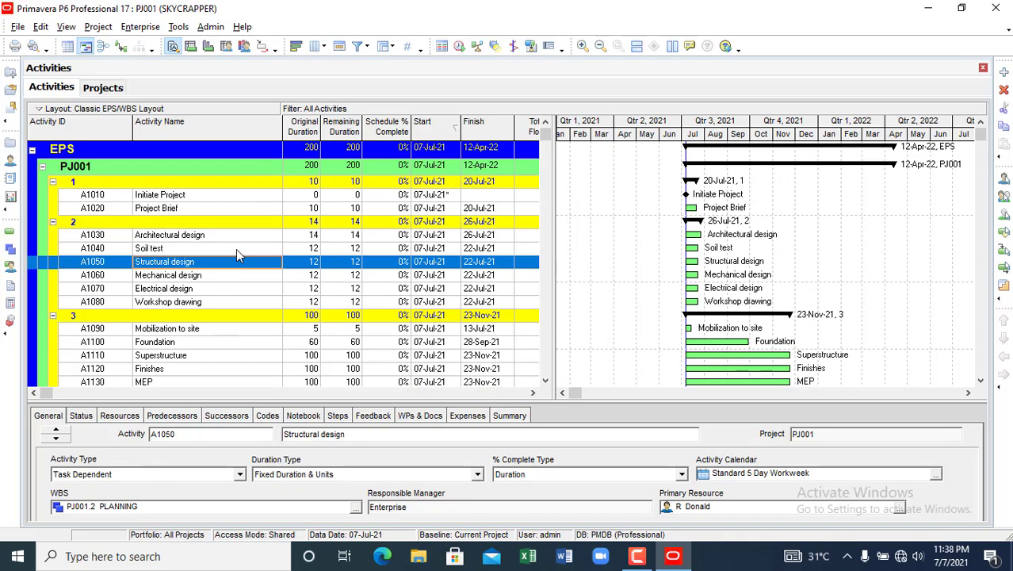